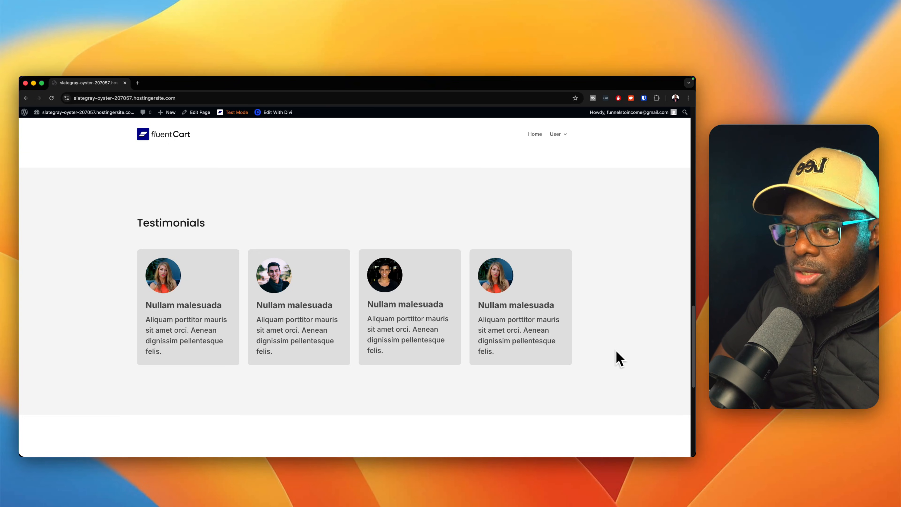
Check out the $69 Indian Cooking Formula with cash payment and view the pending order.
scroll(619, 360, down, 5)
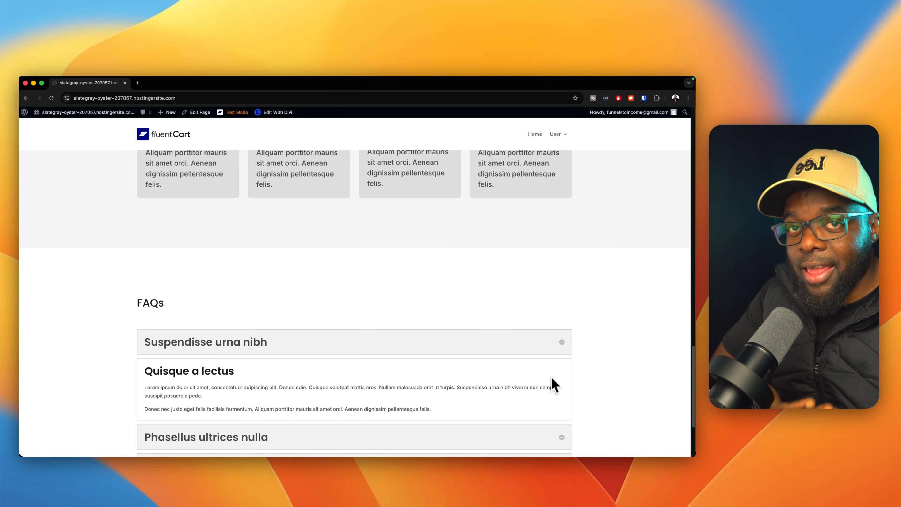
scroll(624, 380, up, 15)
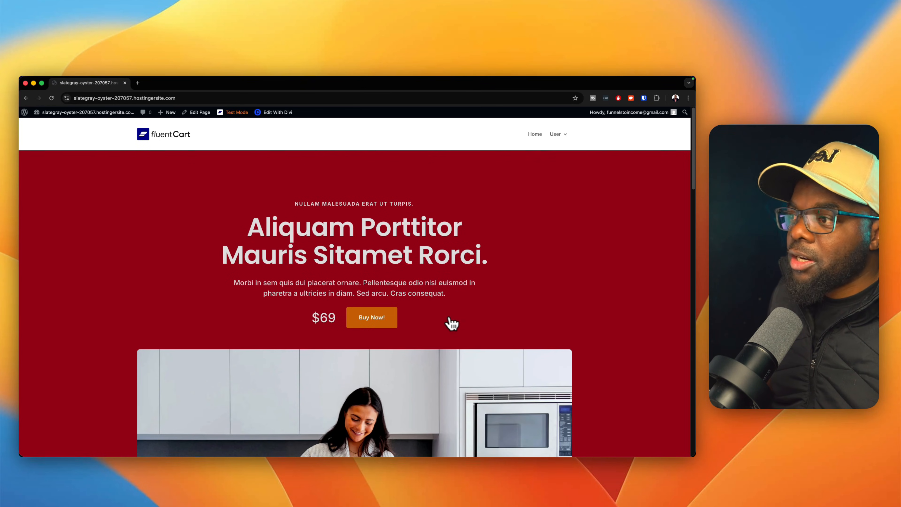
click(374, 318)
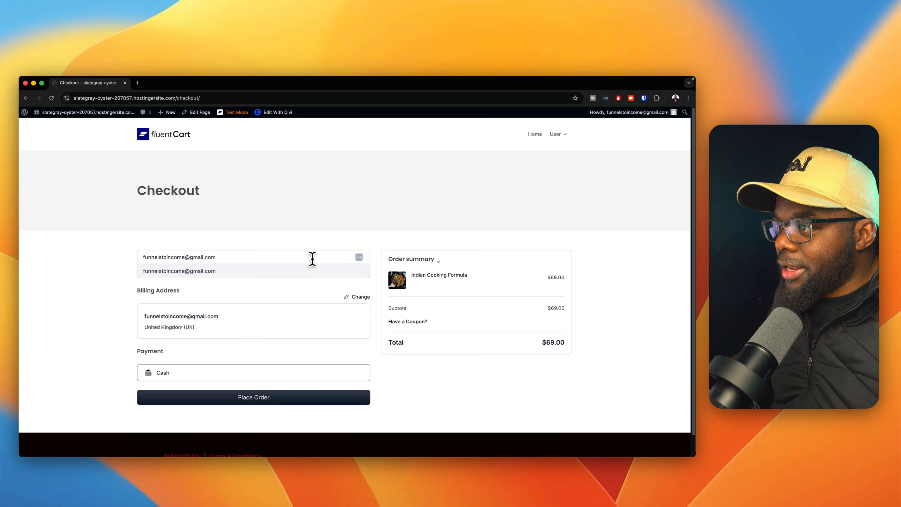
triple_click(309, 258)
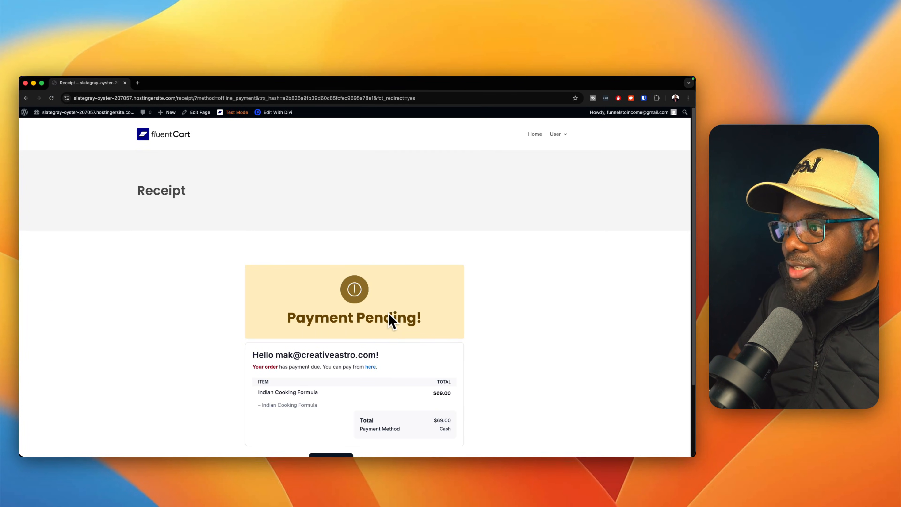
scroll(428, 324, down, 3)
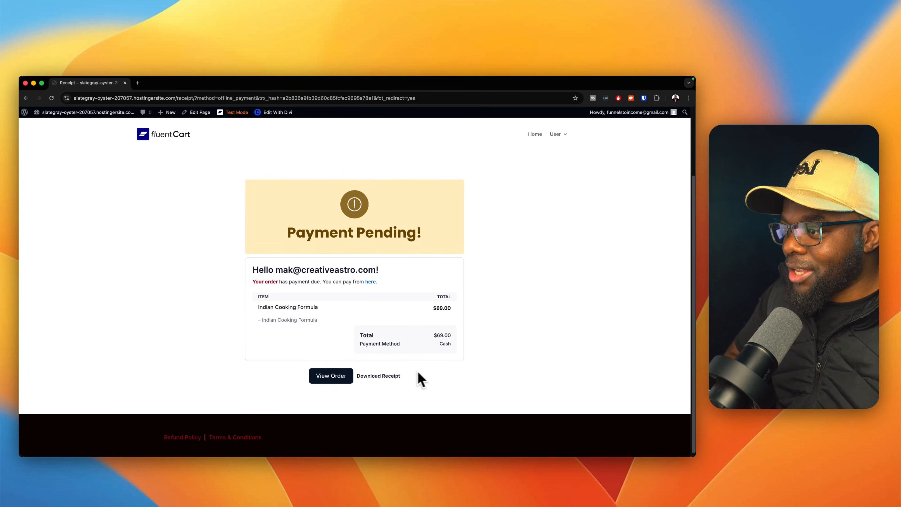
click(331, 376)
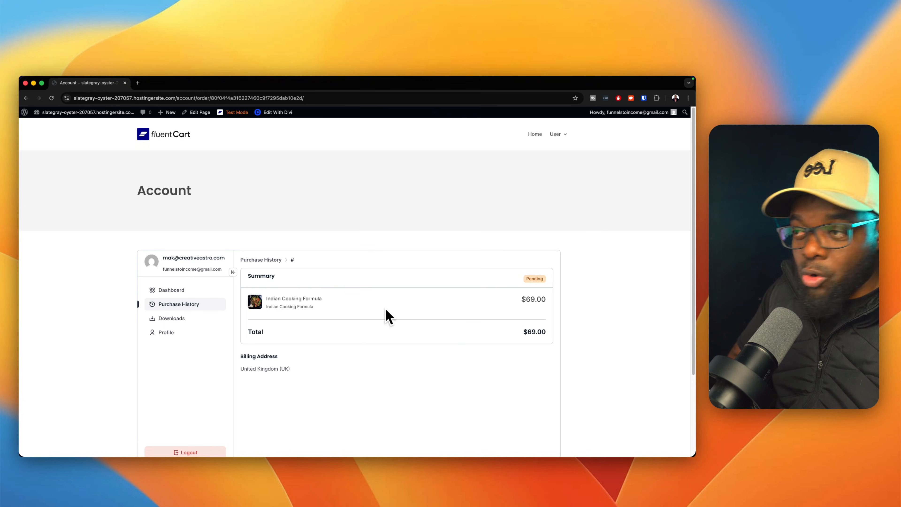
Review the account Dashboard and Downloads, then open Profile and edit the Last Name field.
click(171, 289)
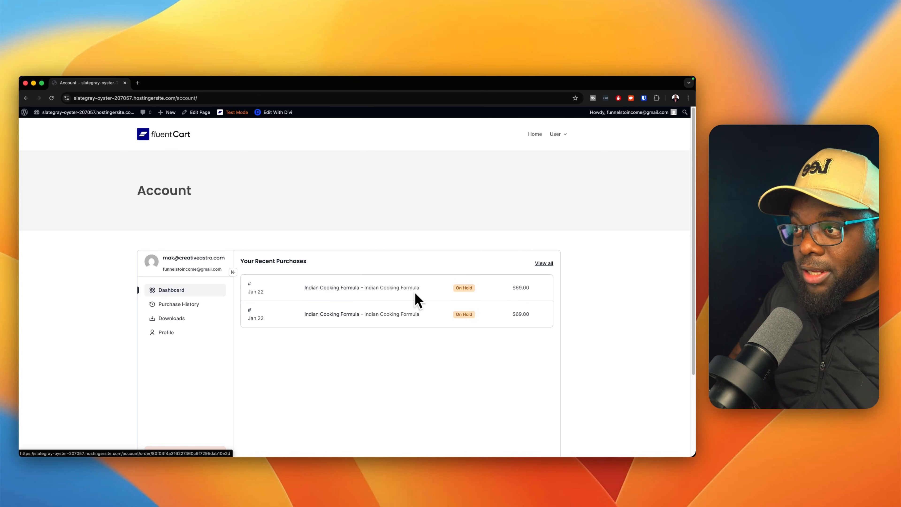
click(178, 318)
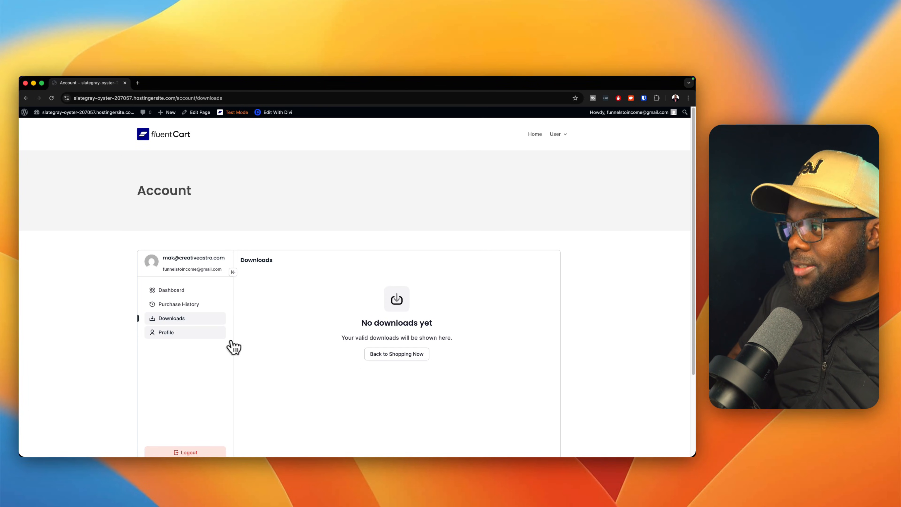
click(198, 335)
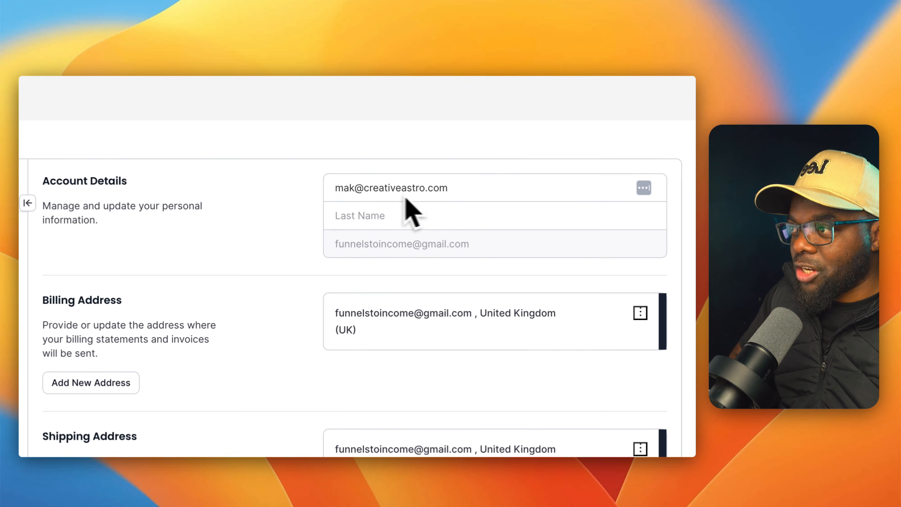
click(360, 215)
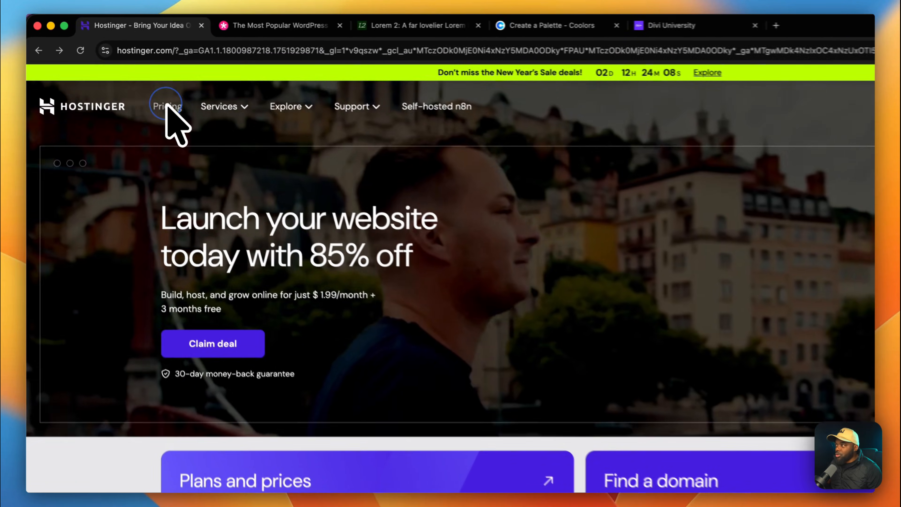
Compare the Web hosting plans on Pricing and choose Business at 48 months, $2.99/mo.
click(138, 89)
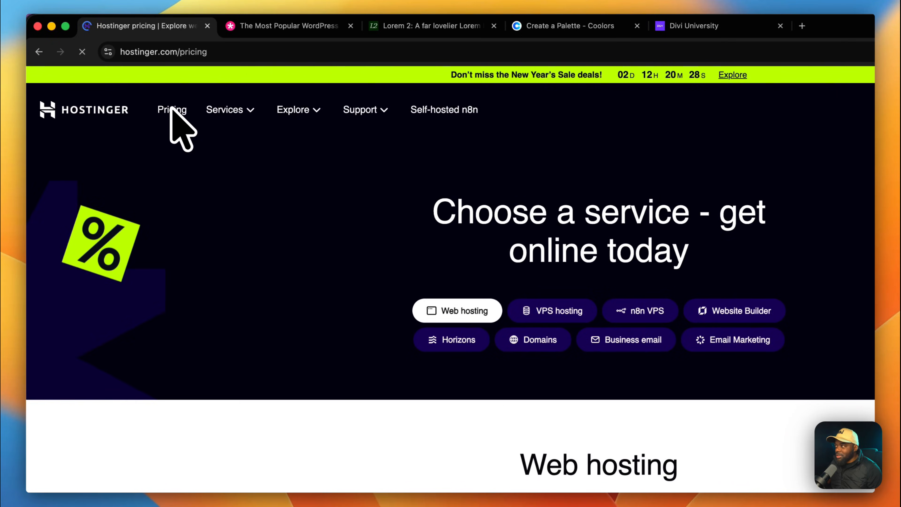
scroll(670, 366, down, 5)
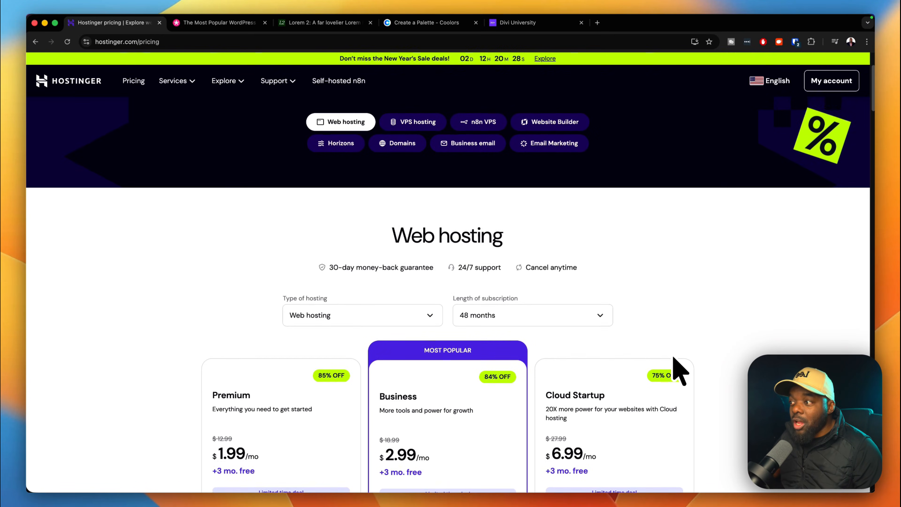
scroll(681, 369, down, 5)
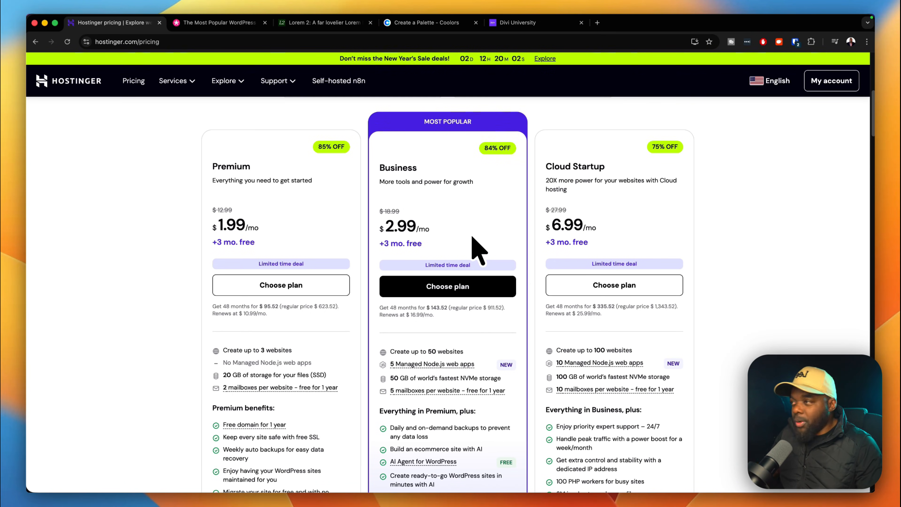
scroll(472, 242, down, 2)
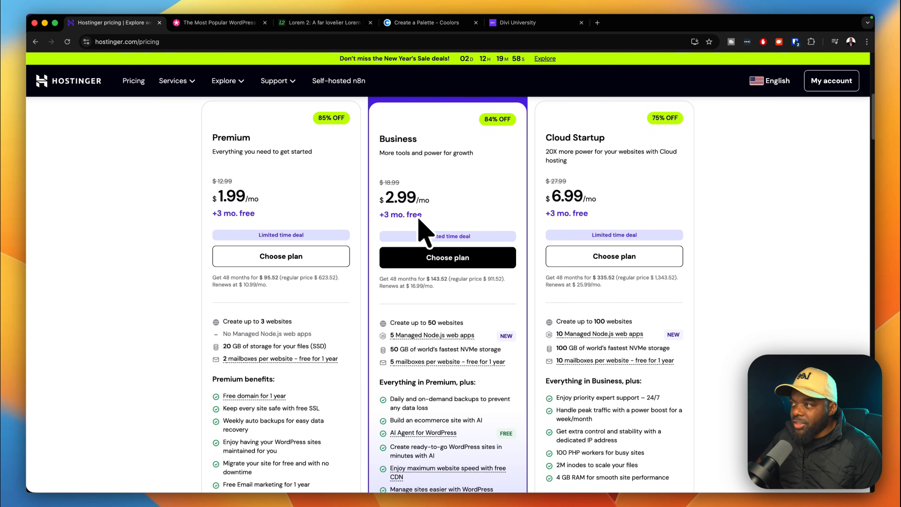
scroll(450, 248, down, 2)
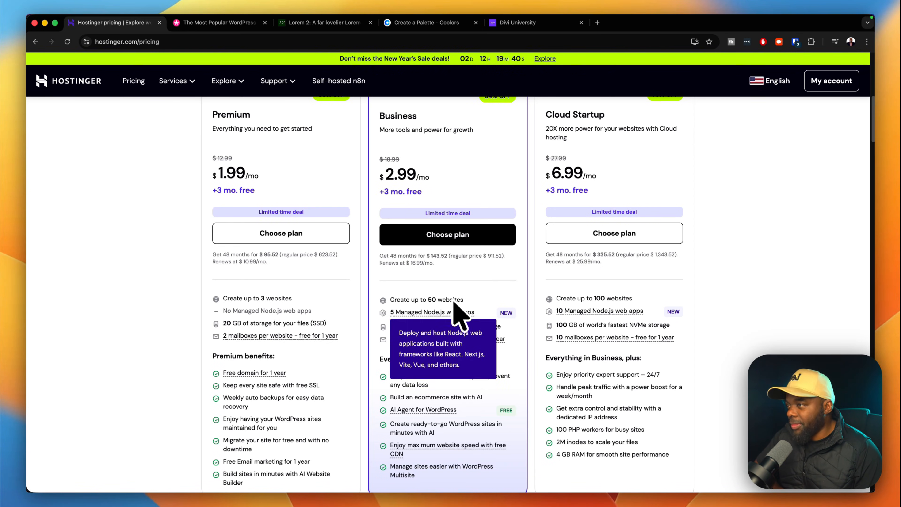
scroll(476, 294, down, 5)
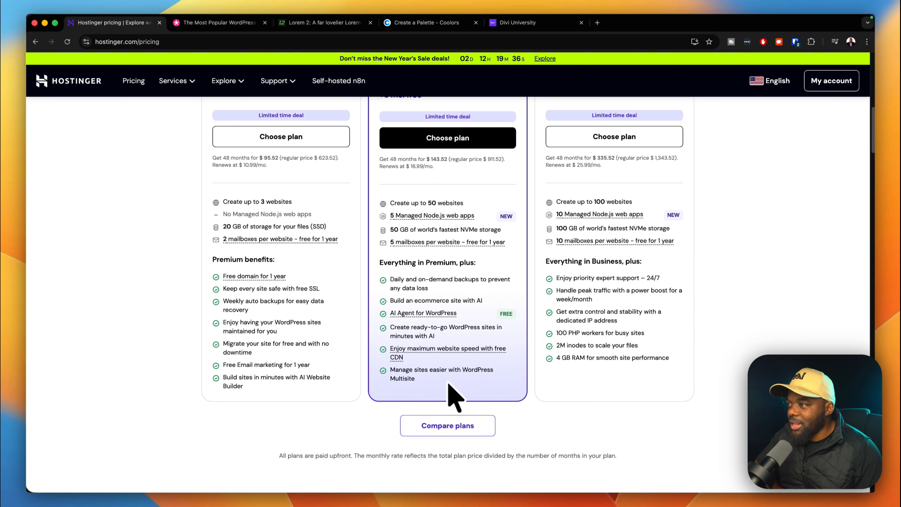
scroll(484, 227, up, 2)
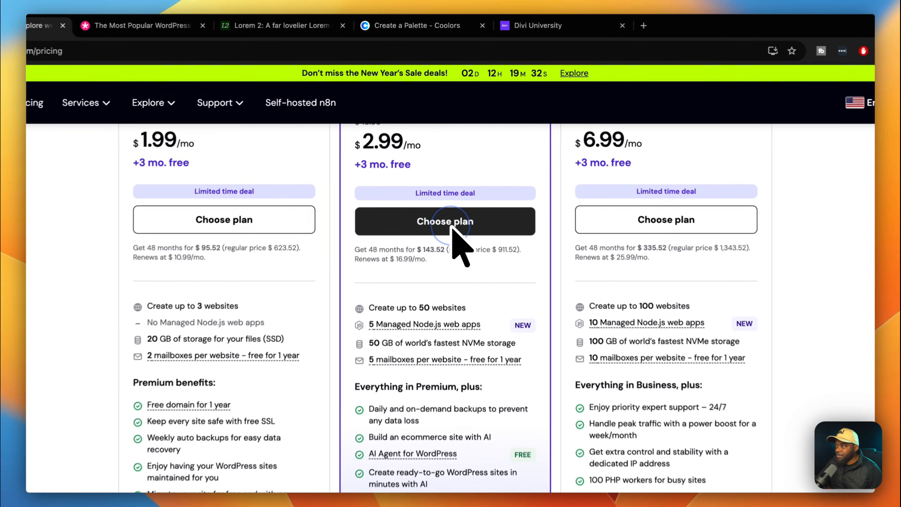
click(454, 177)
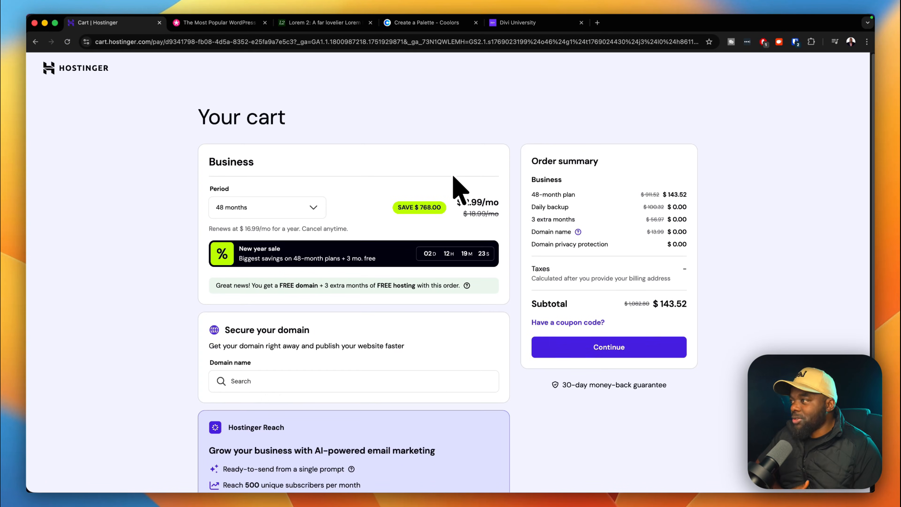
Change the Business plan period to 12 months at $4.49/mo, a $53.88 subtotal.
click(313, 208)
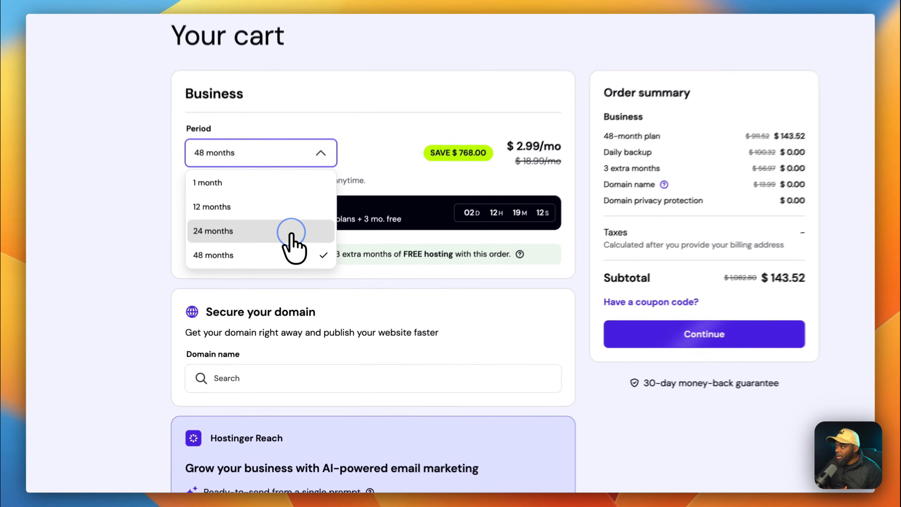
click(292, 273)
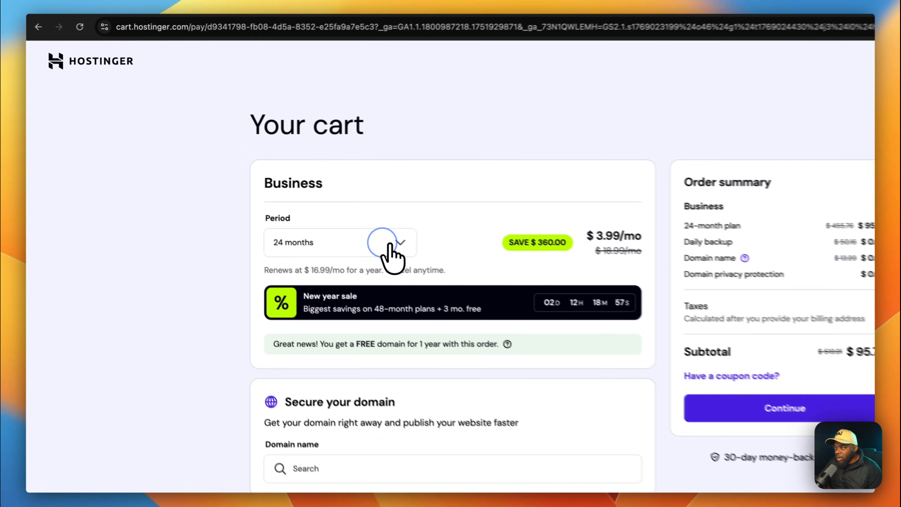
click(308, 212)
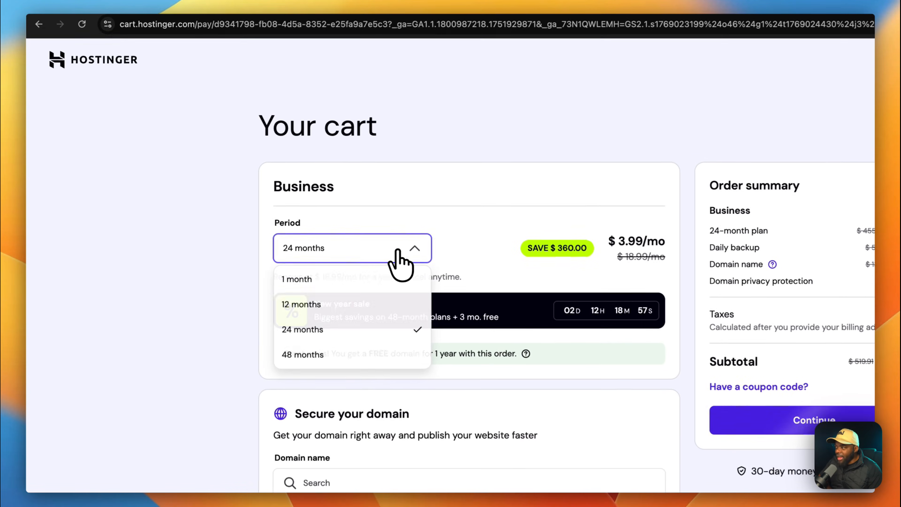
click(293, 252)
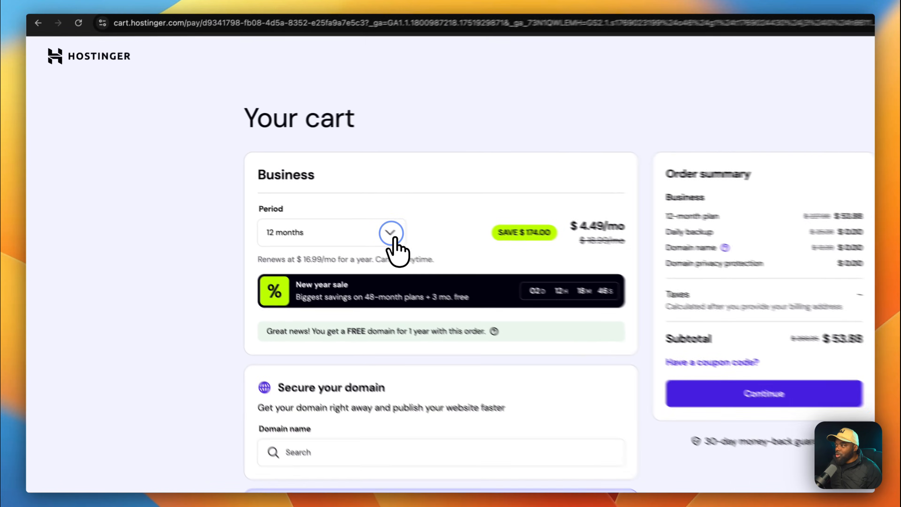
click(313, 207)
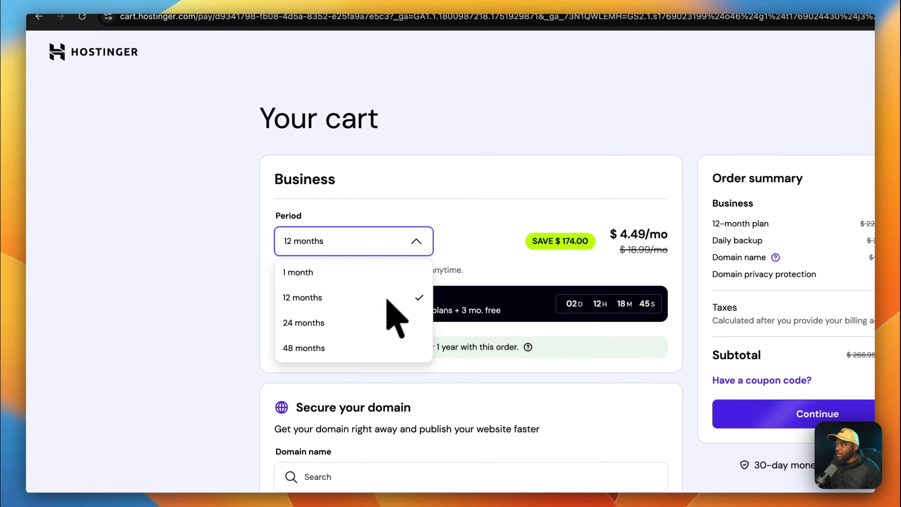
click(464, 164)
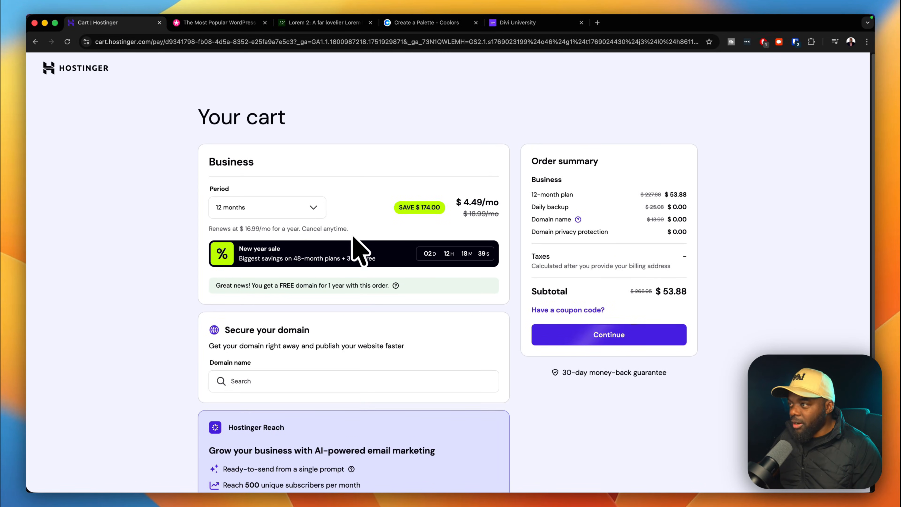
Continue from the cart to the Register page.
scroll(358, 245, down, 5)
scroll(360, 242, down, 2)
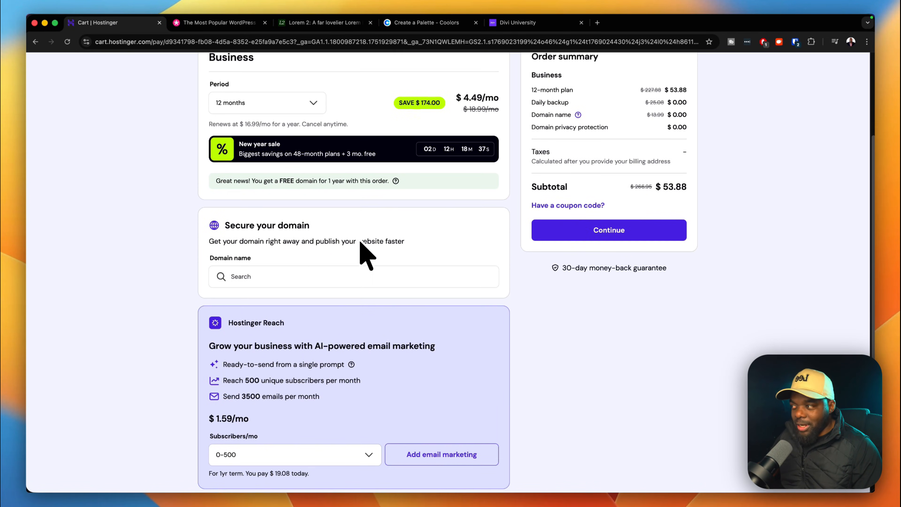
scroll(497, 302, down, 2)
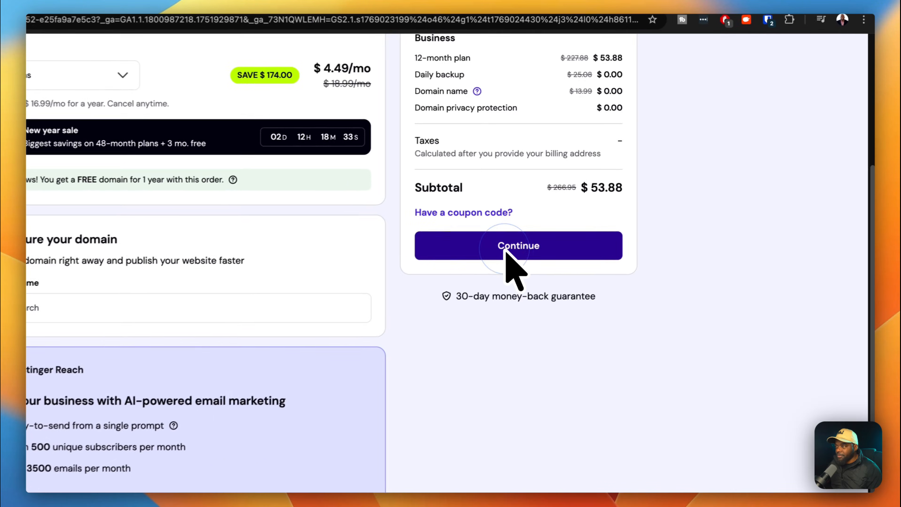
click(585, 217)
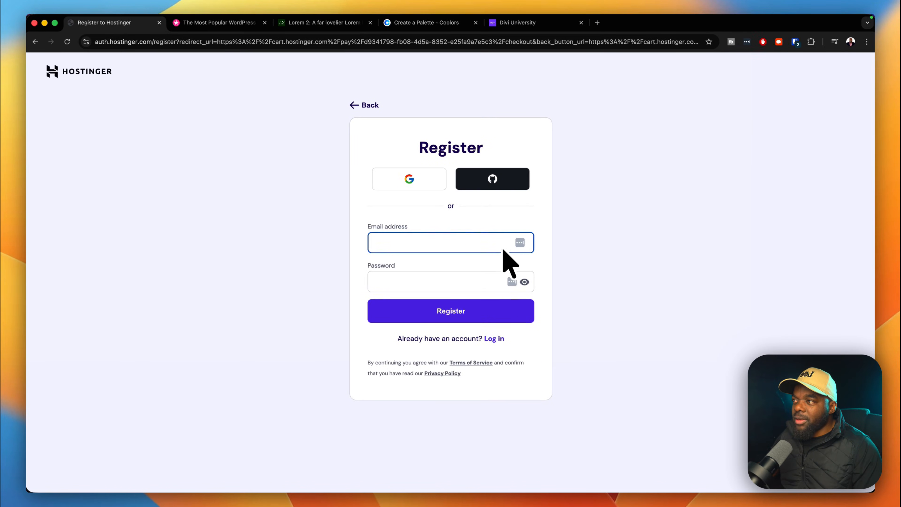
Register with a Google account and allow Hostinger access to reach the billing address step.
click(359, 294)
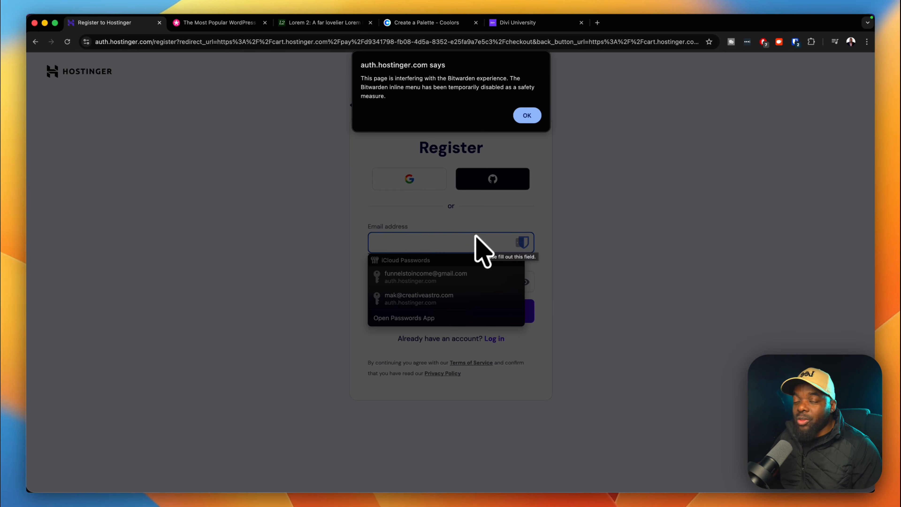
click(528, 115)
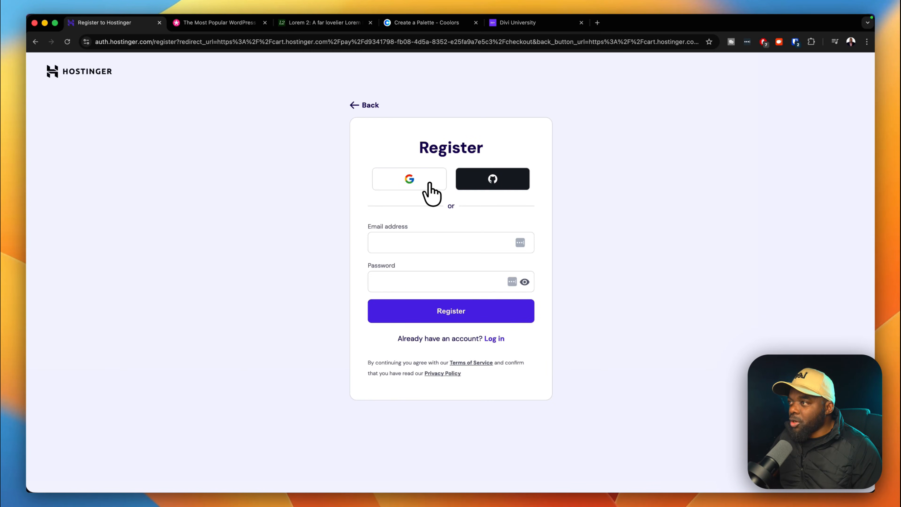
click(429, 183)
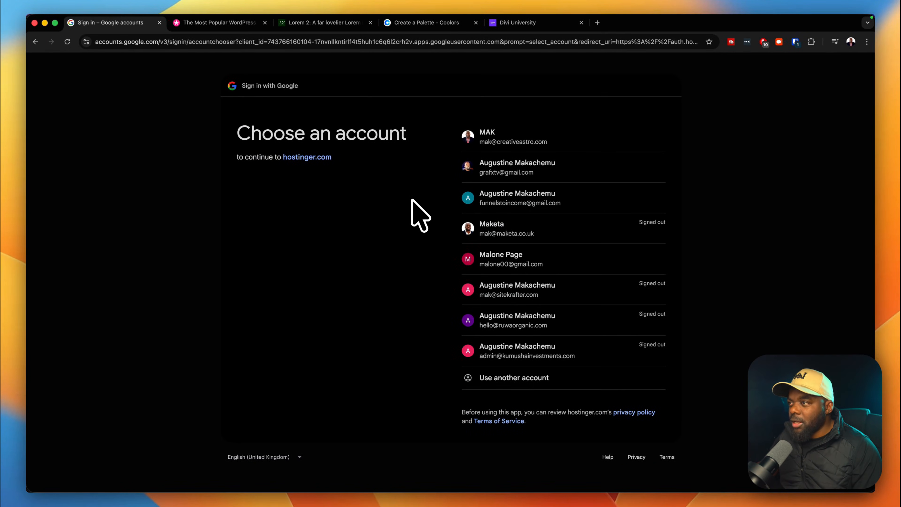
click(536, 257)
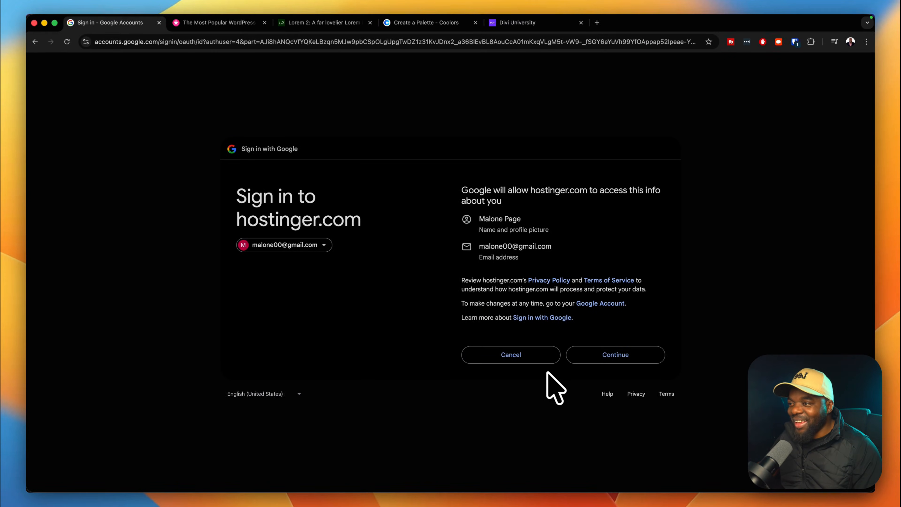
click(619, 358)
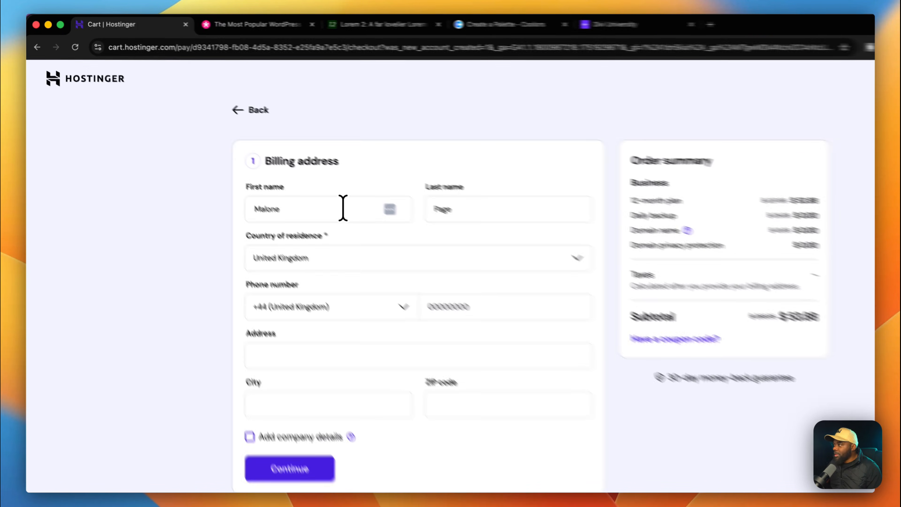
Replace the billing first and last name with the buyer's name.
click(300, 177)
double_click(388, 229)
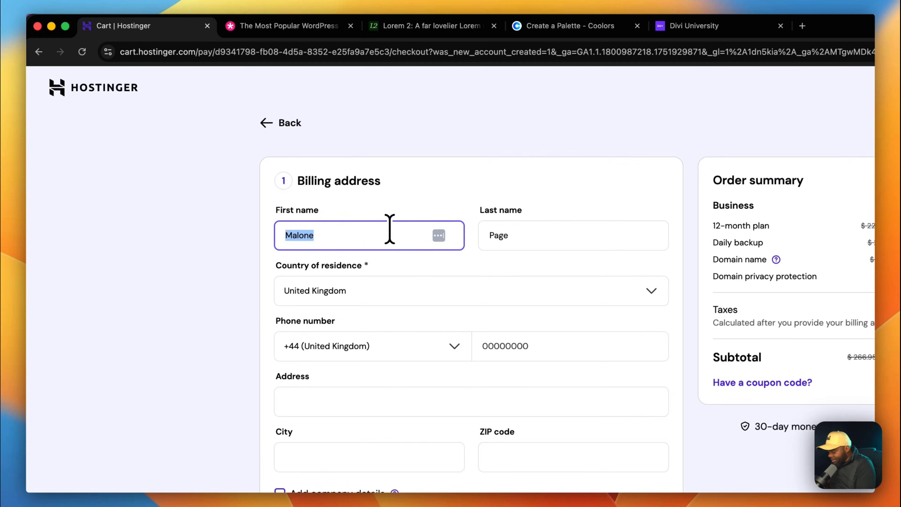
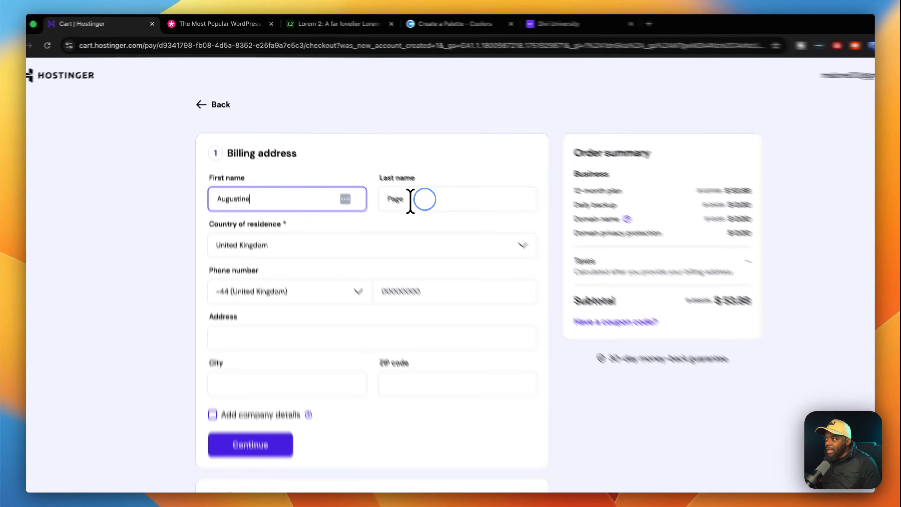
double_click(410, 201)
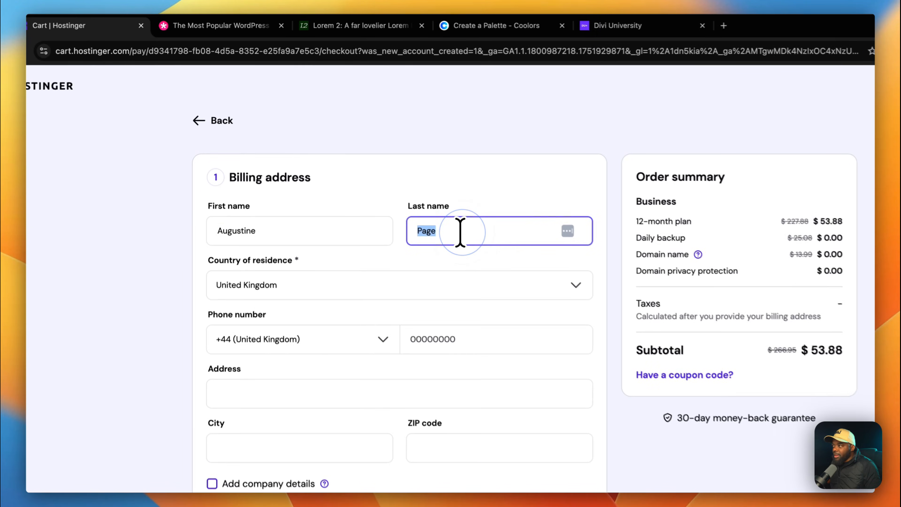
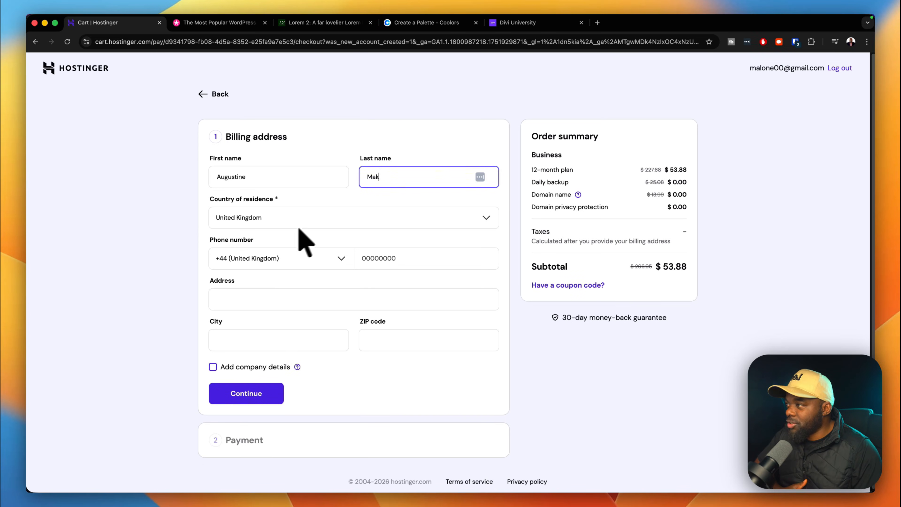
Enter the buyer's phone number and street address, leave company details off, and submit.
click(383, 258)
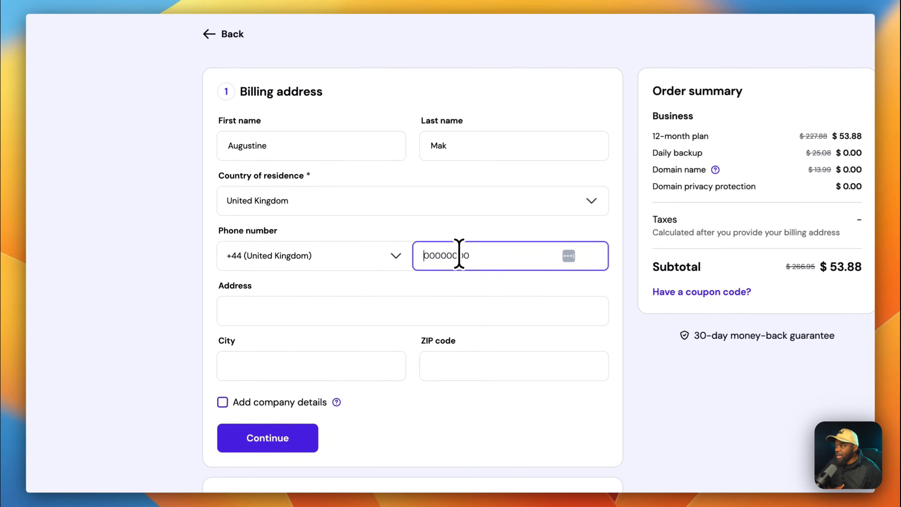
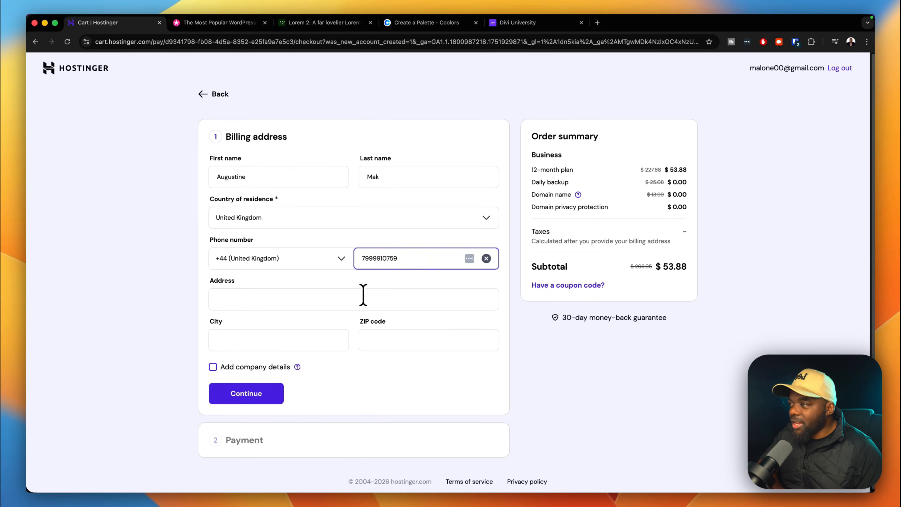
click(363, 298)
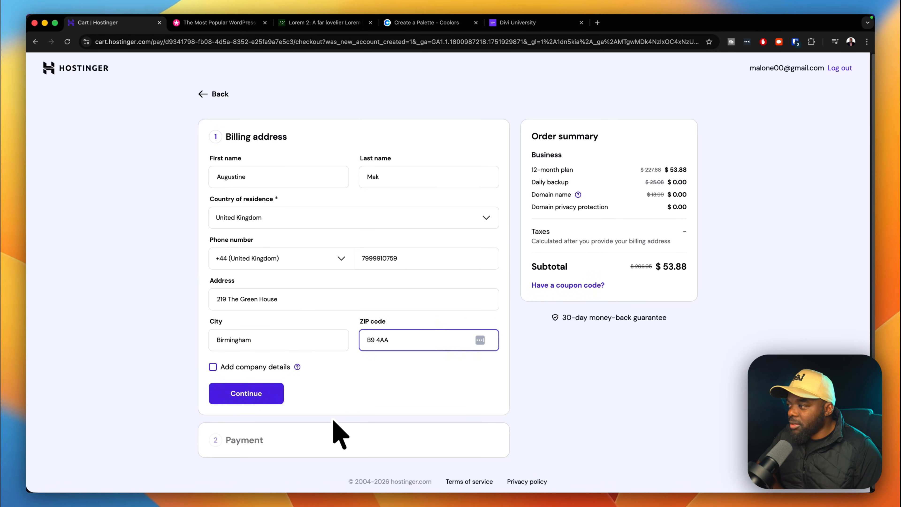
scroll(335, 422, down, 1)
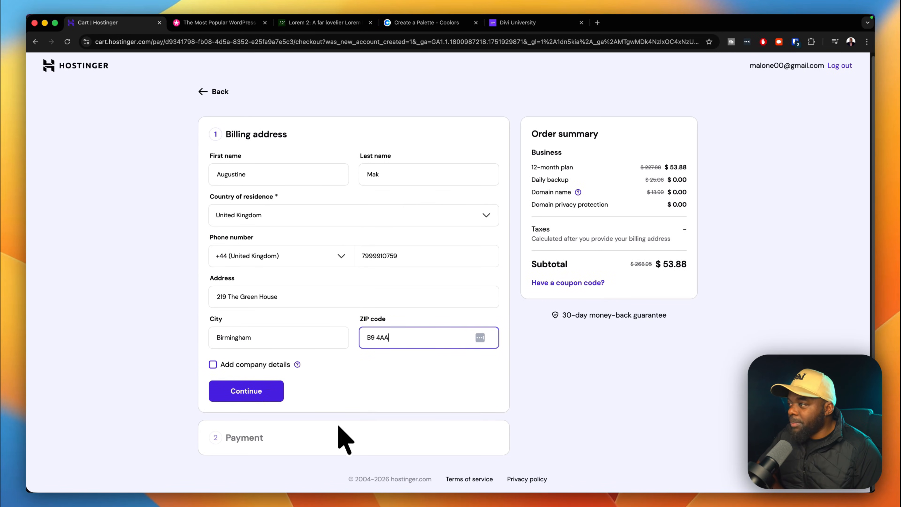
click(213, 365)
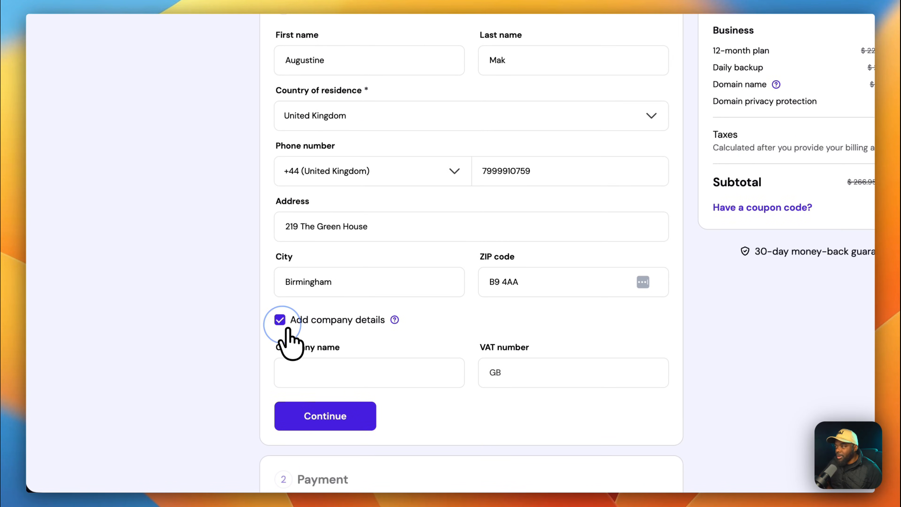
click(281, 321)
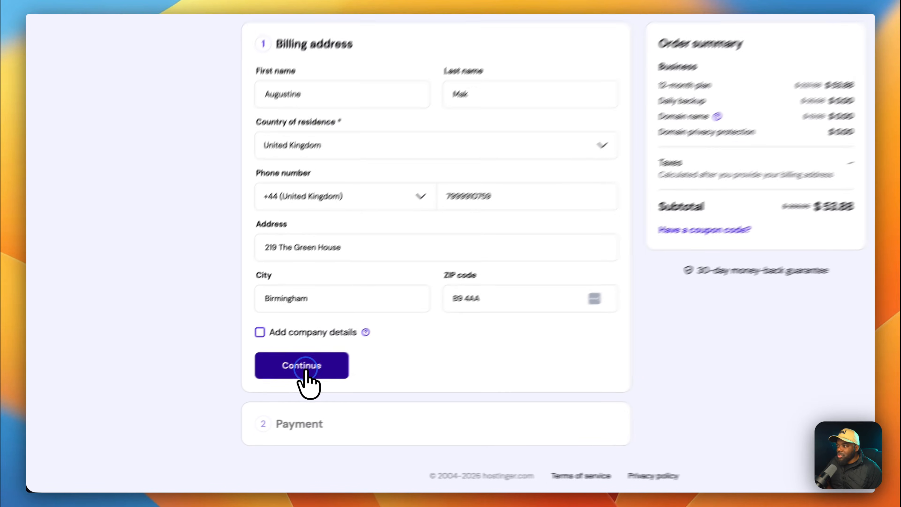
click(251, 391)
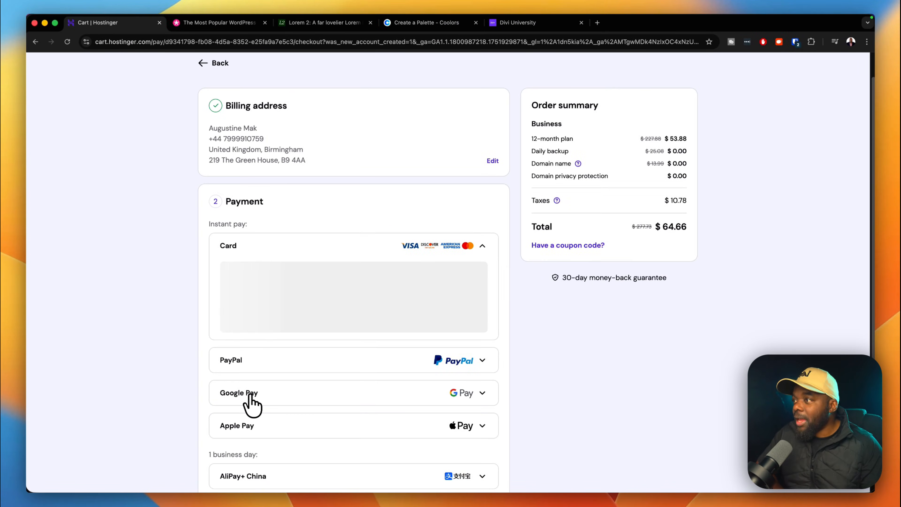
Review the payment section, dismiss card autofill, and proceed to the hPanel Home dashboard.
scroll(204, 328, down, 5)
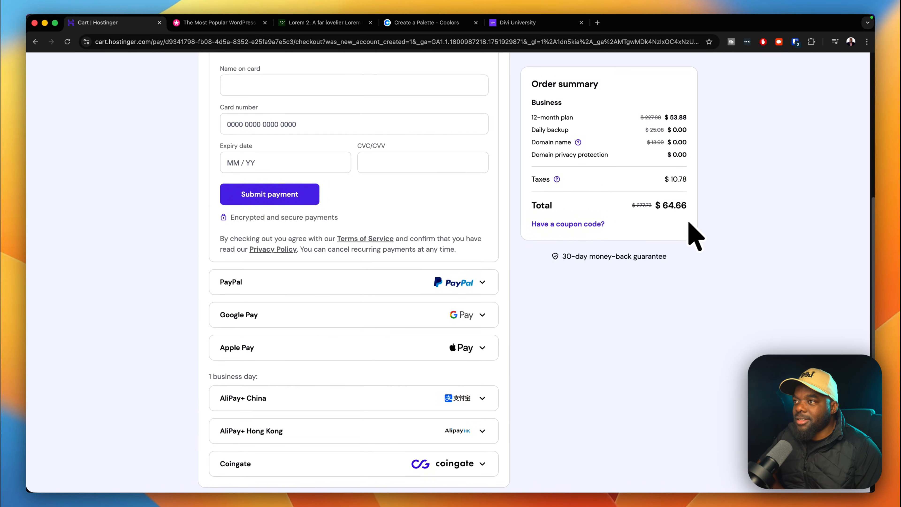
scroll(673, 255, up, 6)
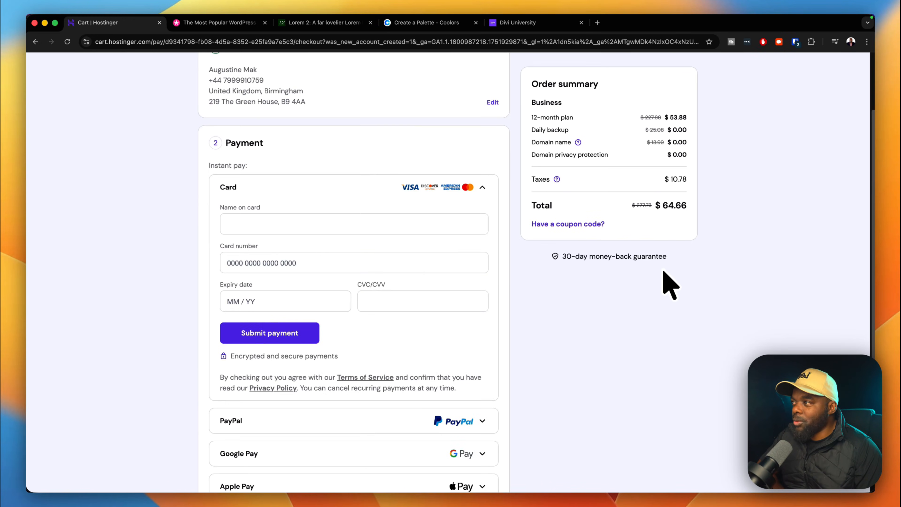
scroll(671, 286, down, 6)
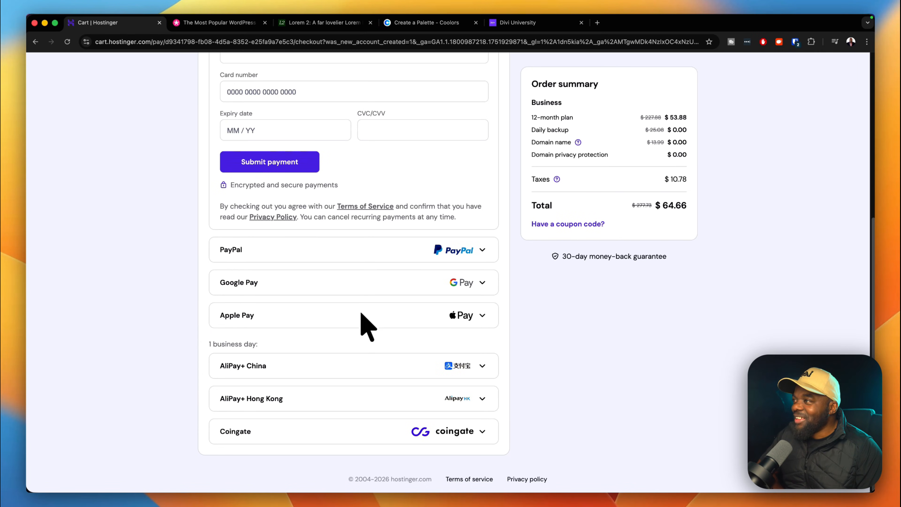
scroll(369, 323, up, 5)
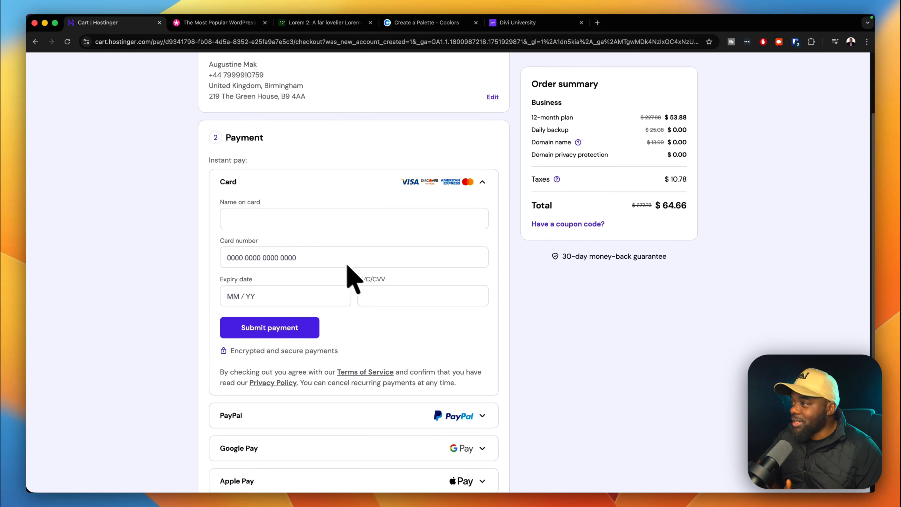
click(248, 219)
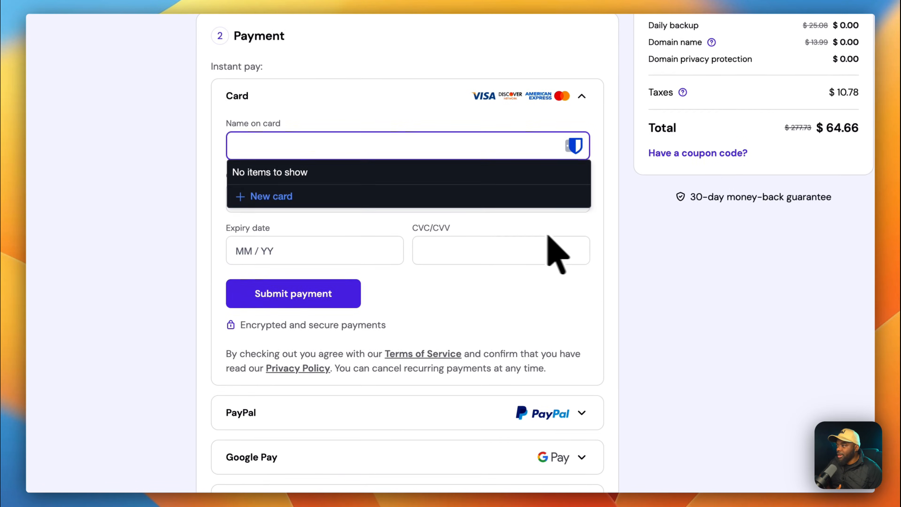
click(621, 345)
scroll(645, 373, down, 5)
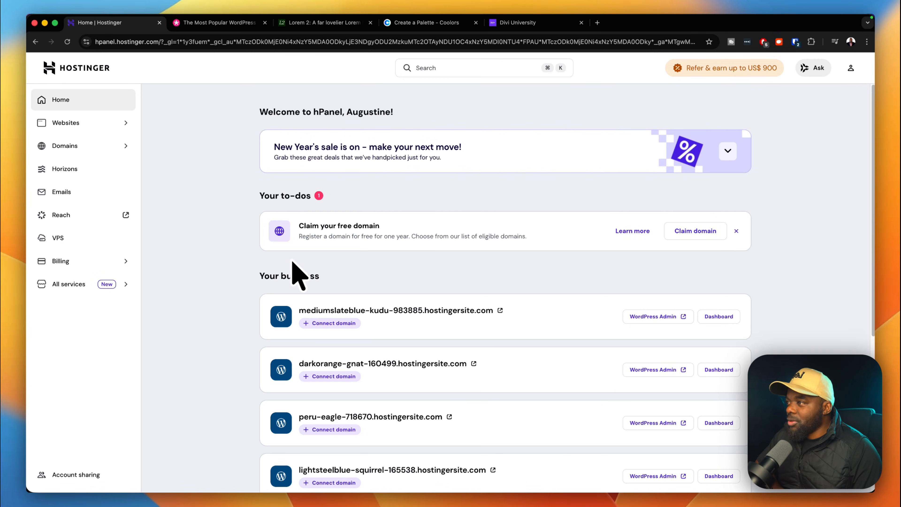
Move between Websites and Home in the hPanel sidebar, ending on the Websites list.
scroll(280, 270, down, 7)
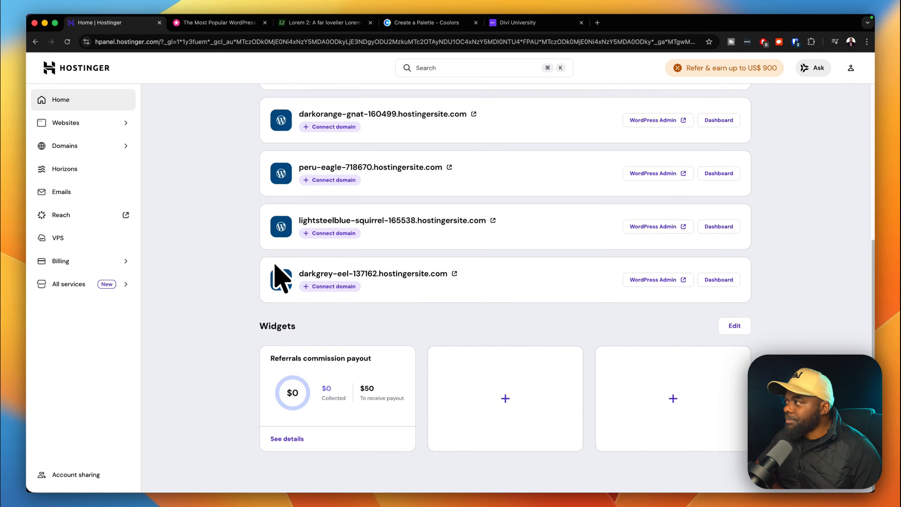
scroll(277, 266, up, 7)
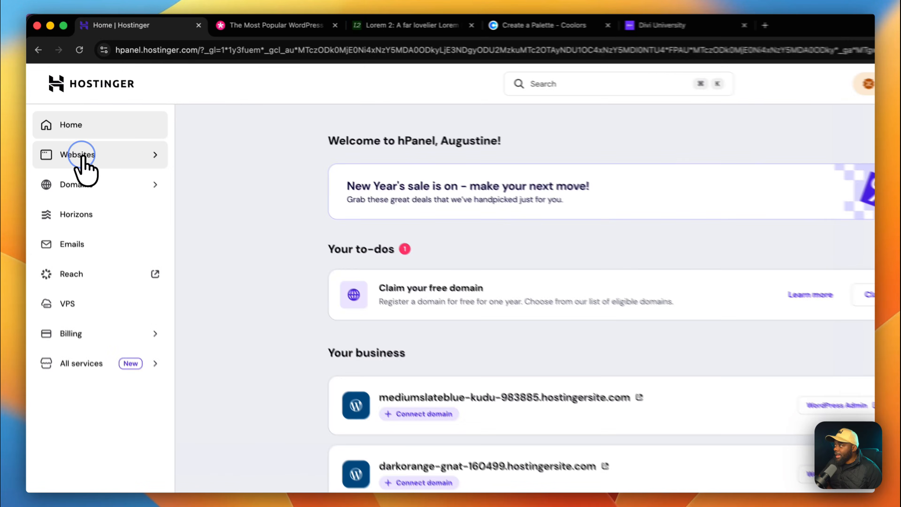
click(79, 125)
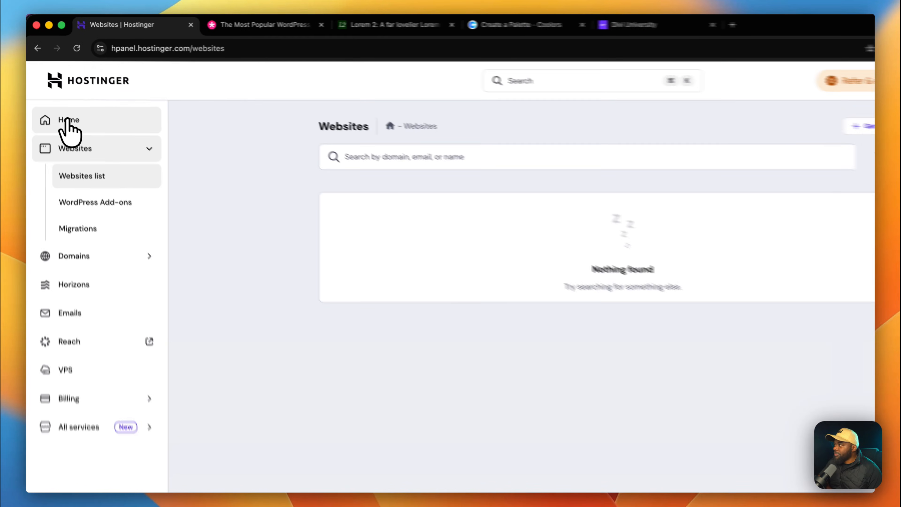
click(68, 121)
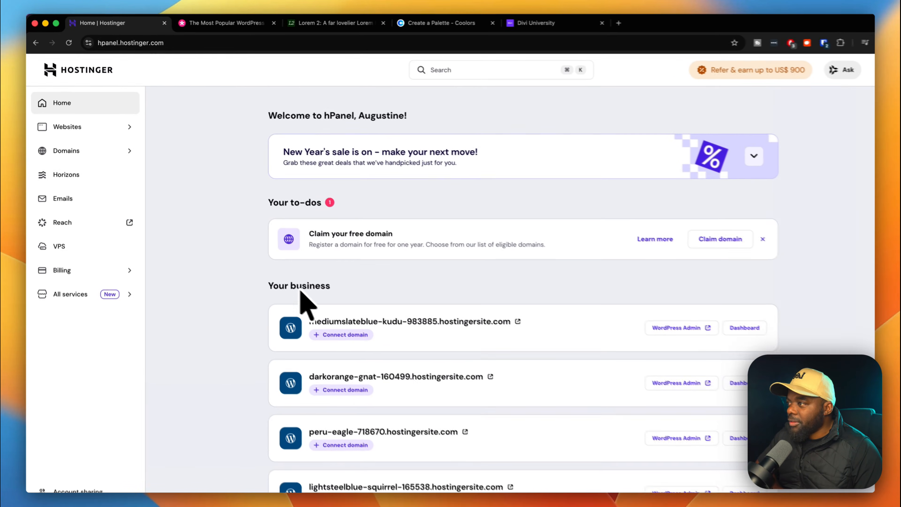
scroll(301, 292, down, 5)
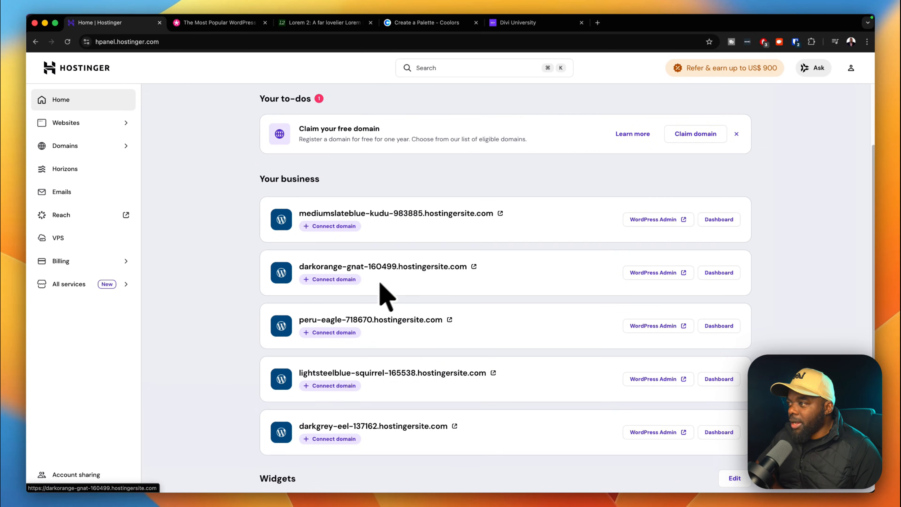
scroll(430, 404, down, 4)
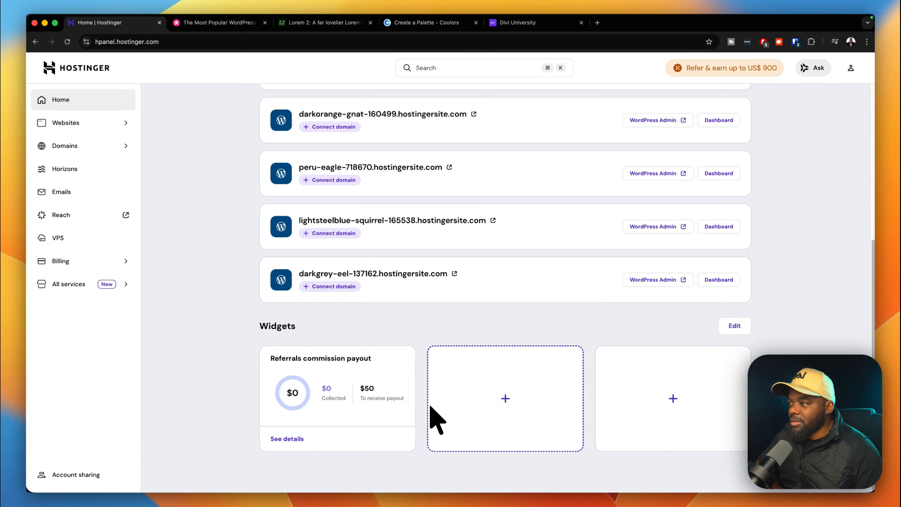
scroll(431, 405, up, 7)
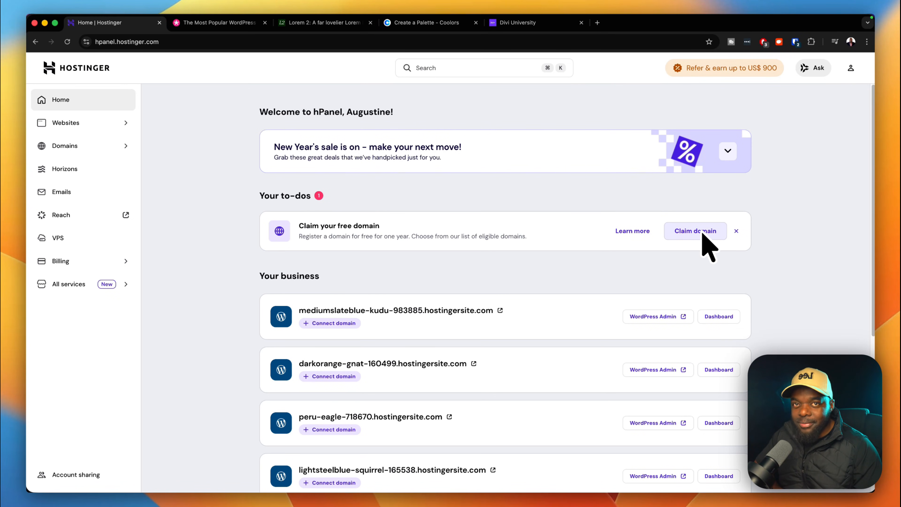
click(91, 129)
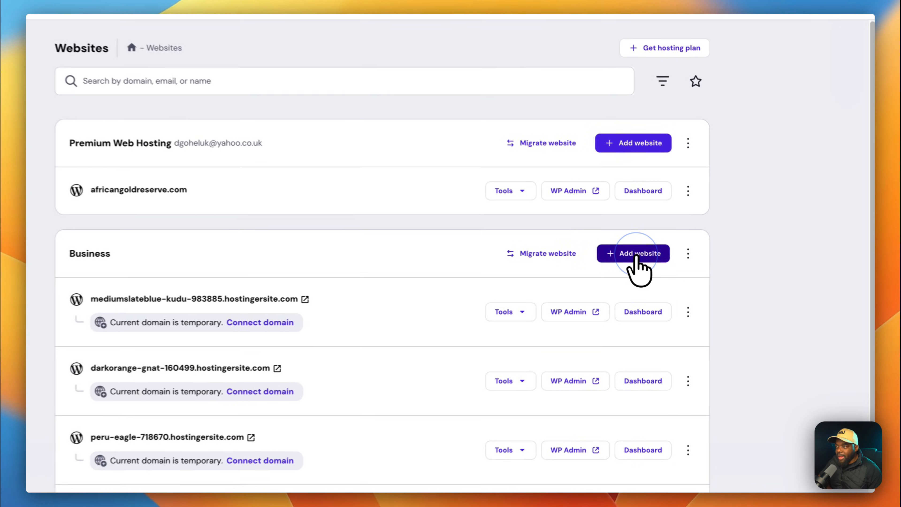
Add a WordPress website to the Business plan, confirm login details, and pick Create blank site.
click(674, 259)
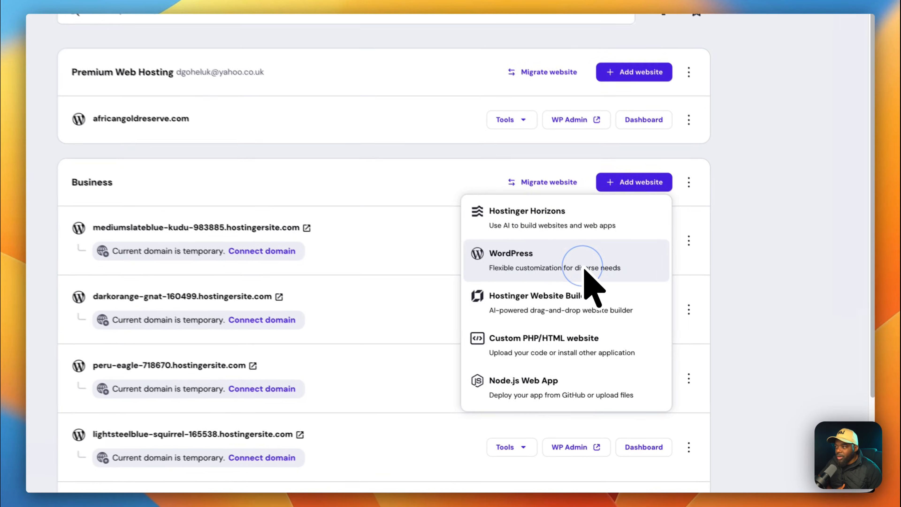
click(654, 323)
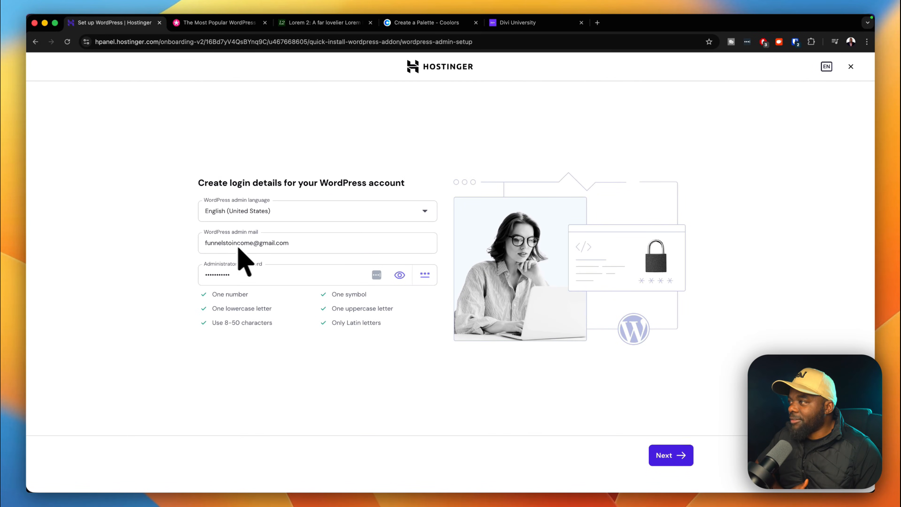
double_click(249, 273)
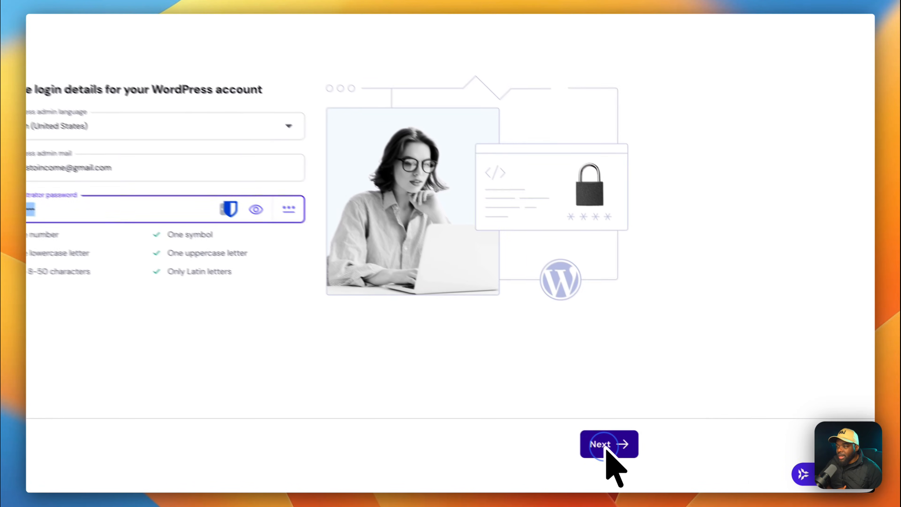
click(669, 460)
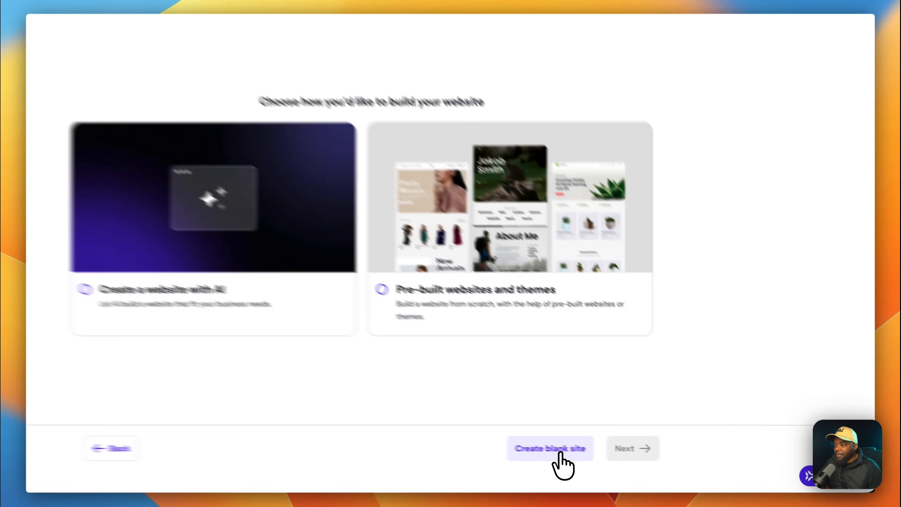
click(559, 450)
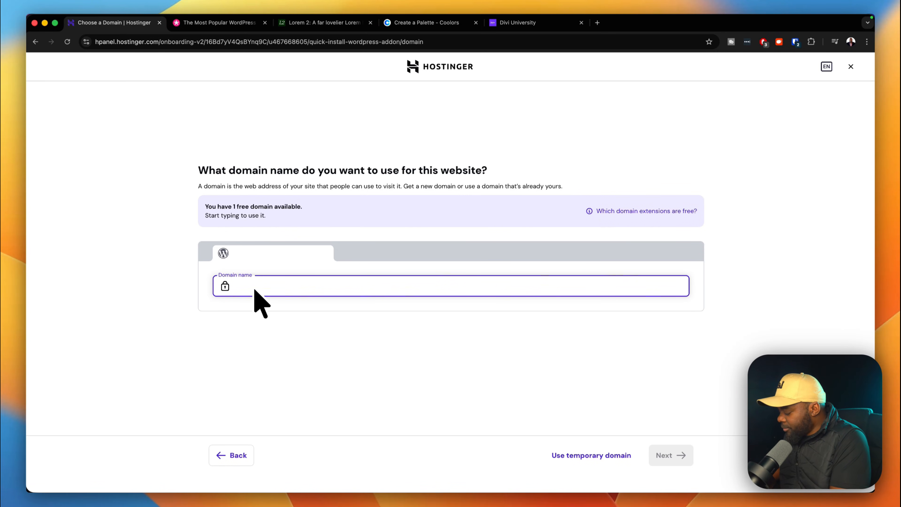
Try a .com domain name, then create the site on a temporary domain instead.
text(op)
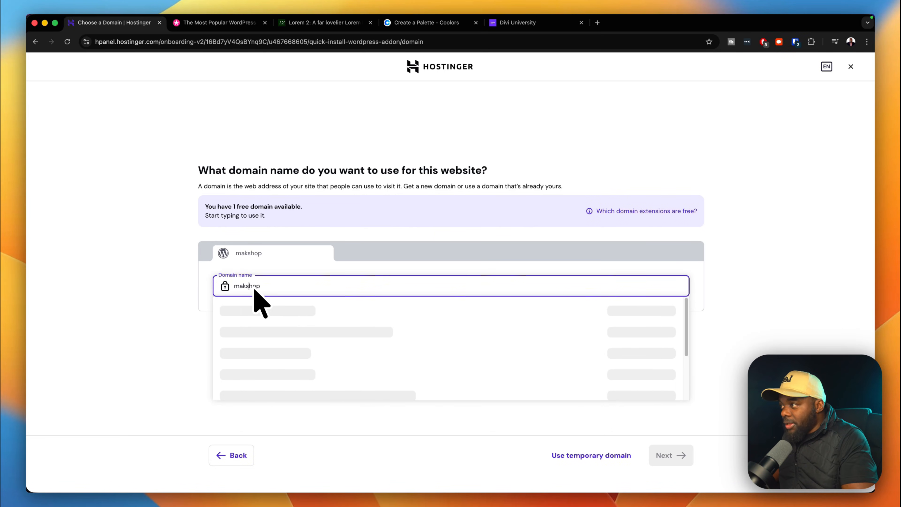
key(Right)
key(Right)
key(Right)
text(.com)
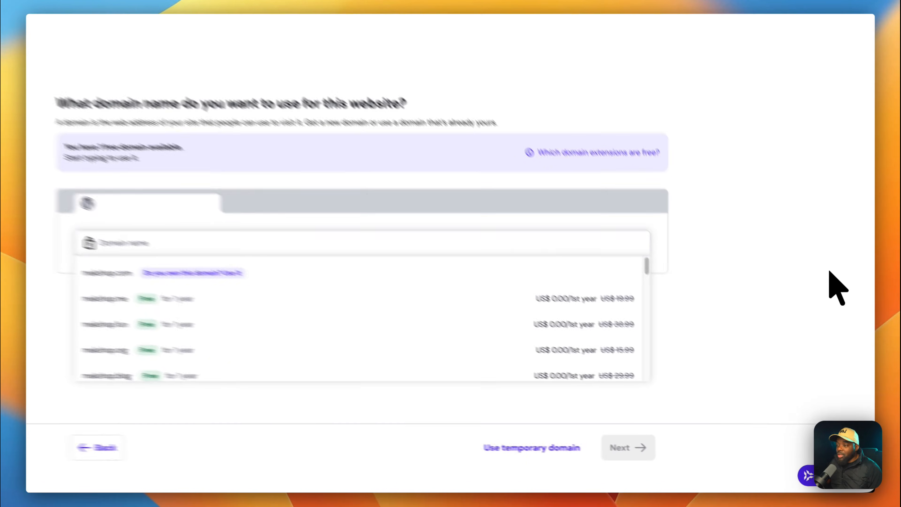
click(839, 310)
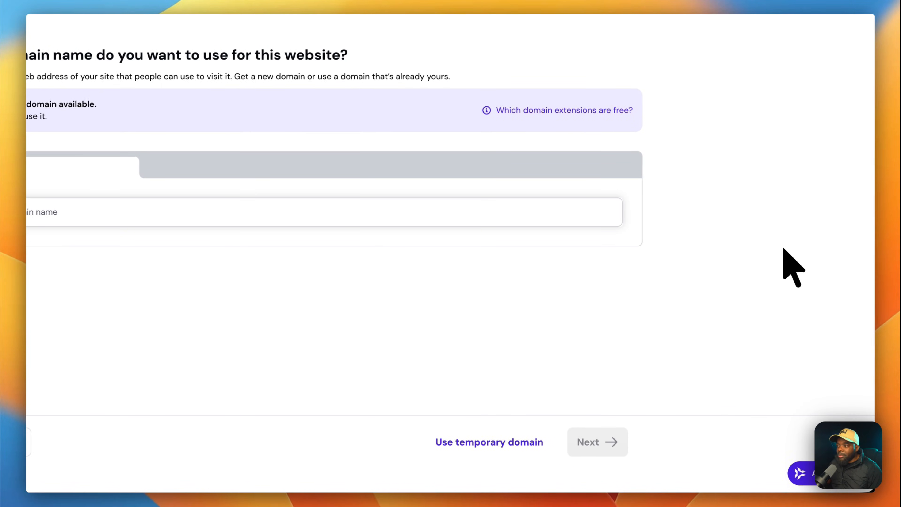
click(485, 442)
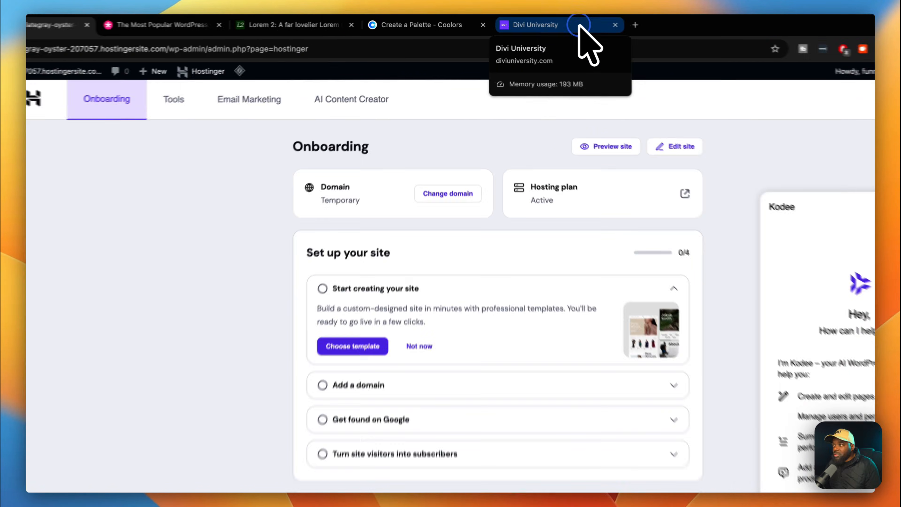
Switch to the Divi University tab listing its five courses, including Divi 5 Mastery.
click(553, 24)
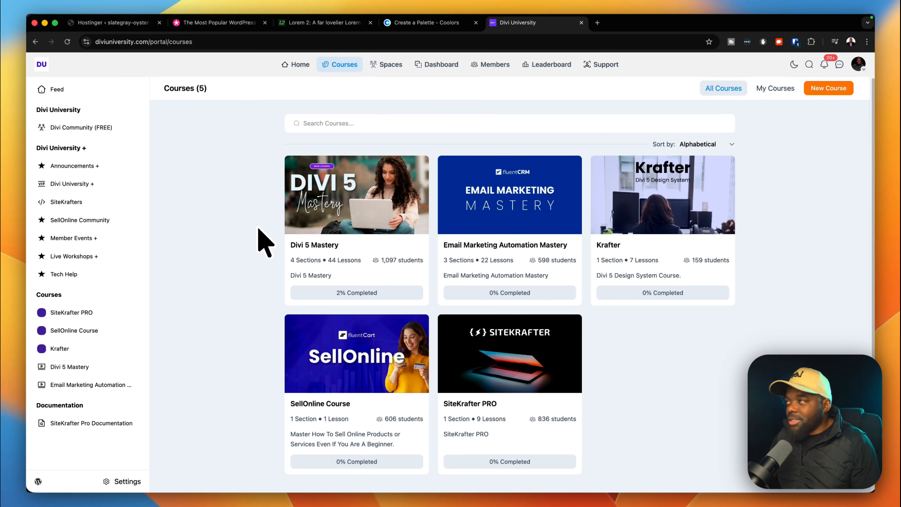
Return to the WordPress site's Hostinger onboarding tab.
click(137, 25)
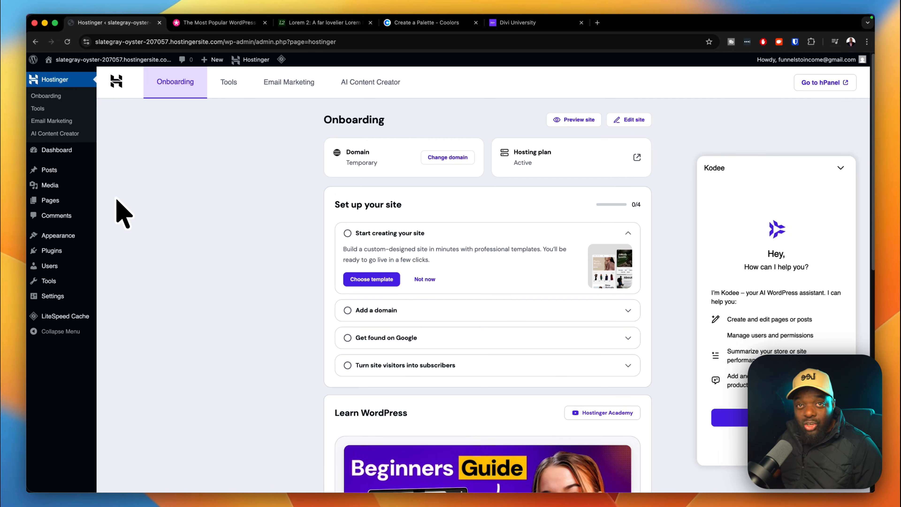
Bulk-deactivate all five installed plugins, including the Hostinger ones and LiteSpeed Cache.
mouse_move(71, 253)
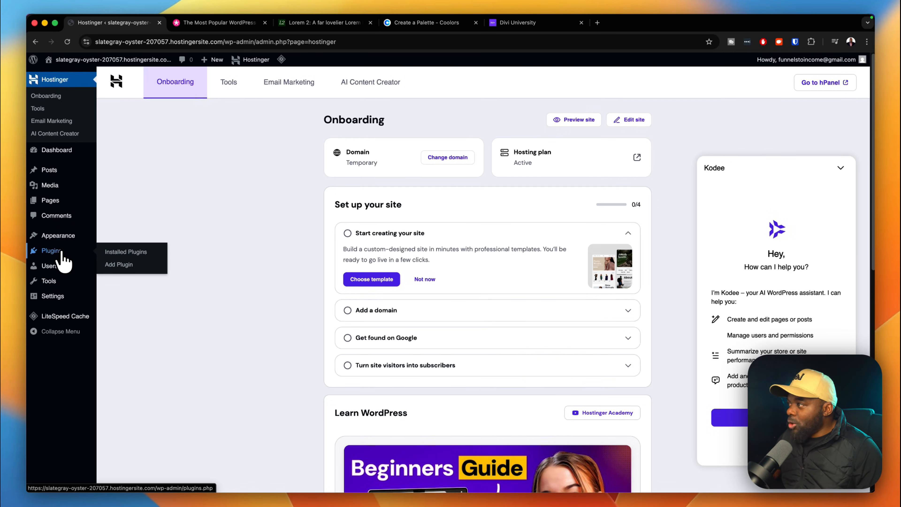
click(125, 252)
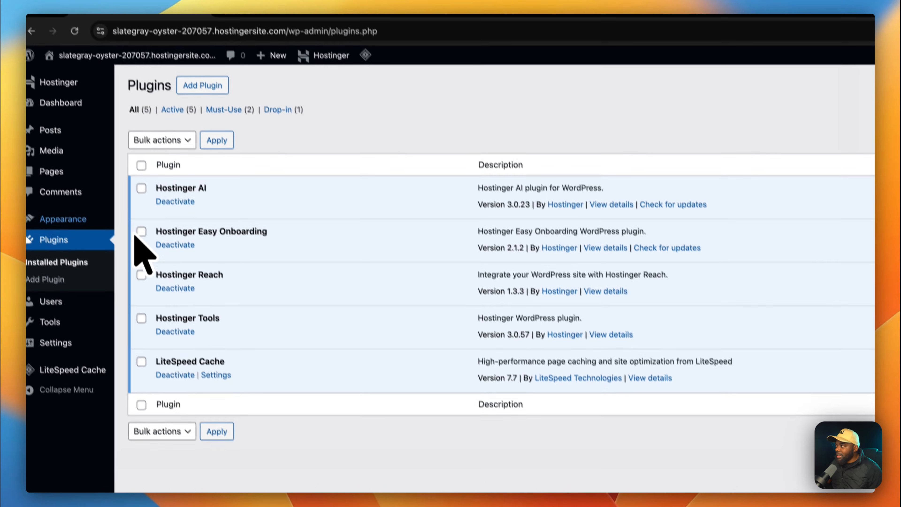
click(148, 174)
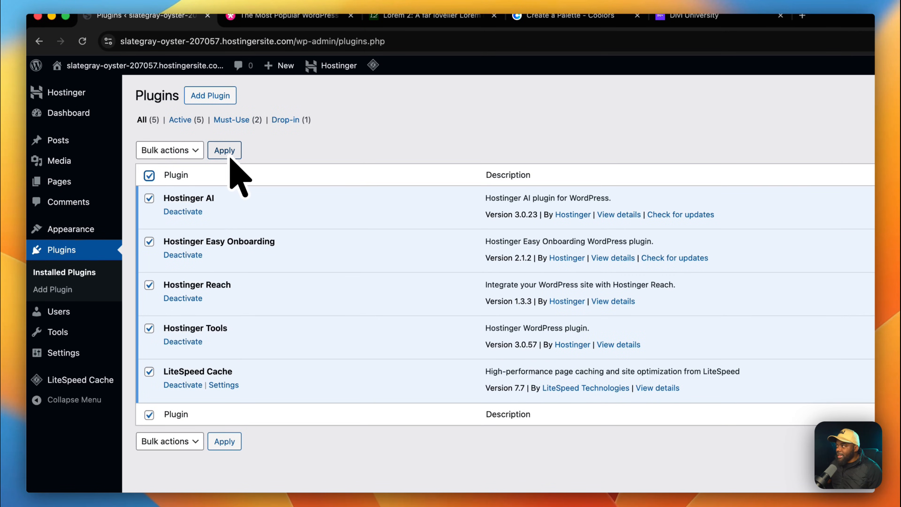
click(195, 150)
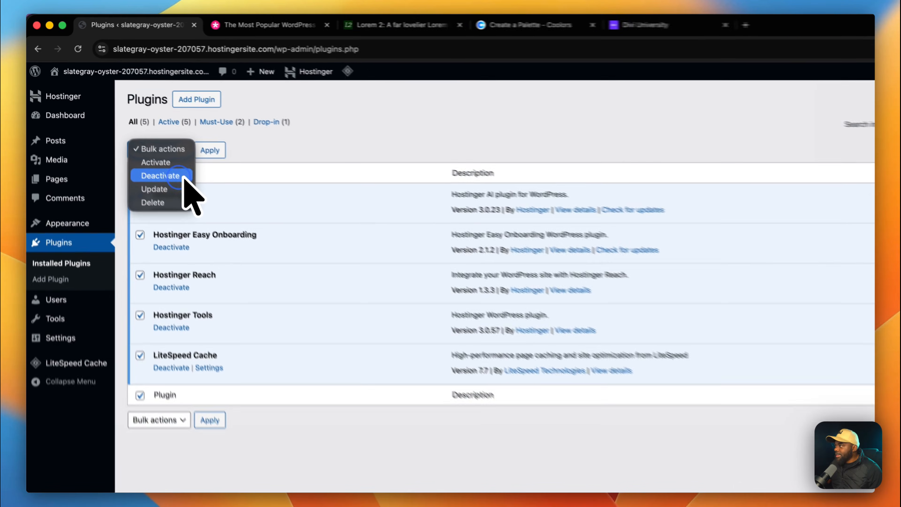
click(133, 142)
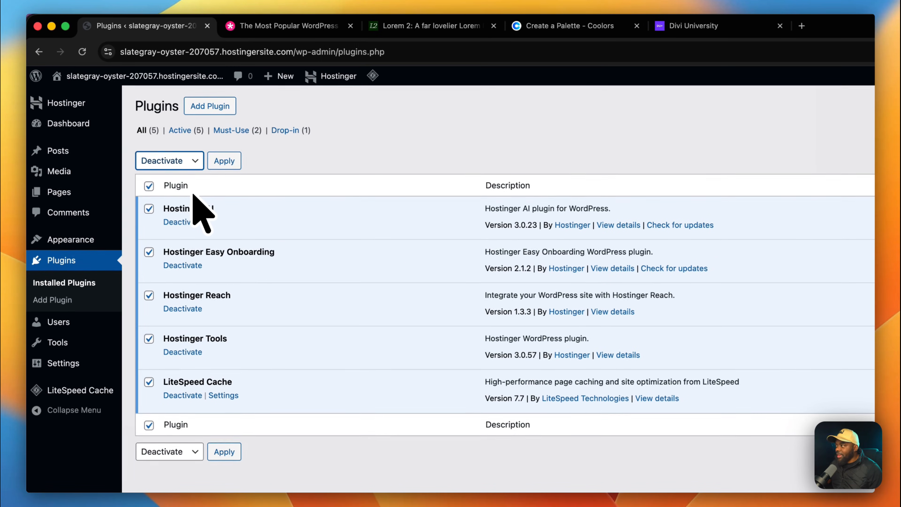
click(225, 161)
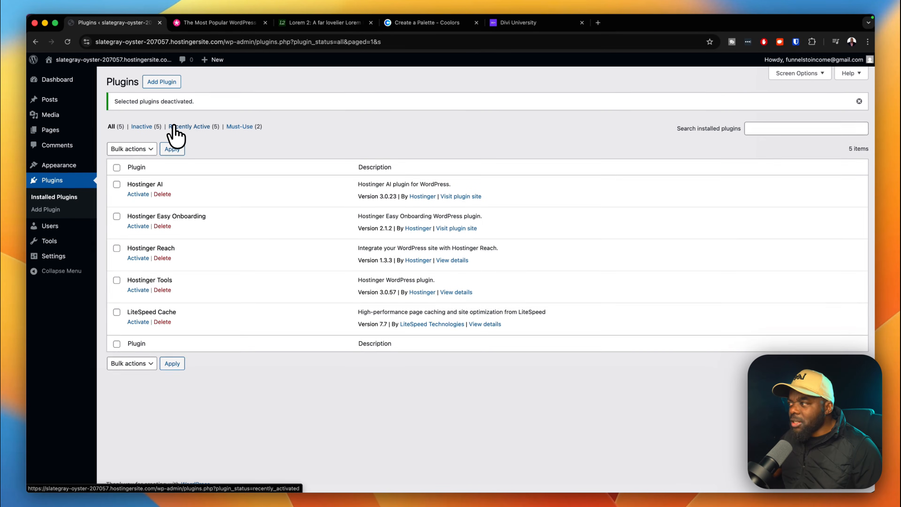
Check the installed themes (Twenty Twenty-Five active), then switch to the Elegant Themes site.
mouse_move(93, 169)
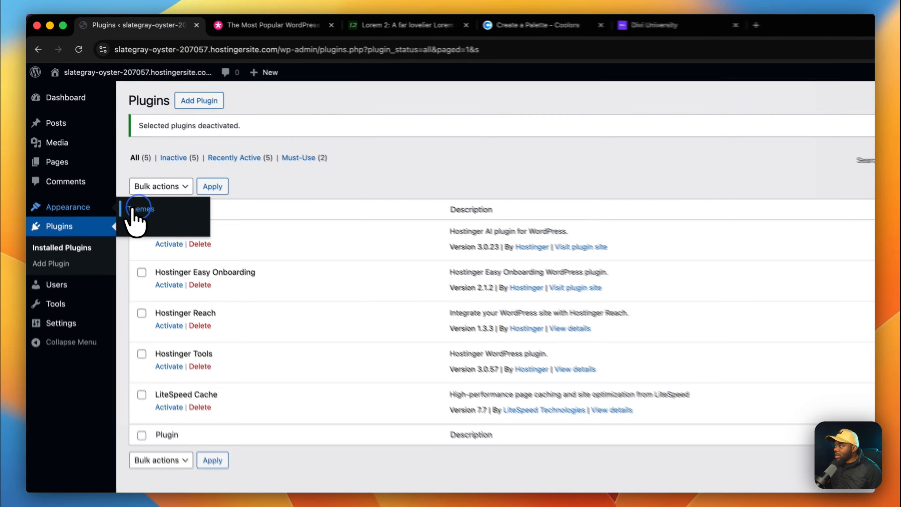
click(116, 166)
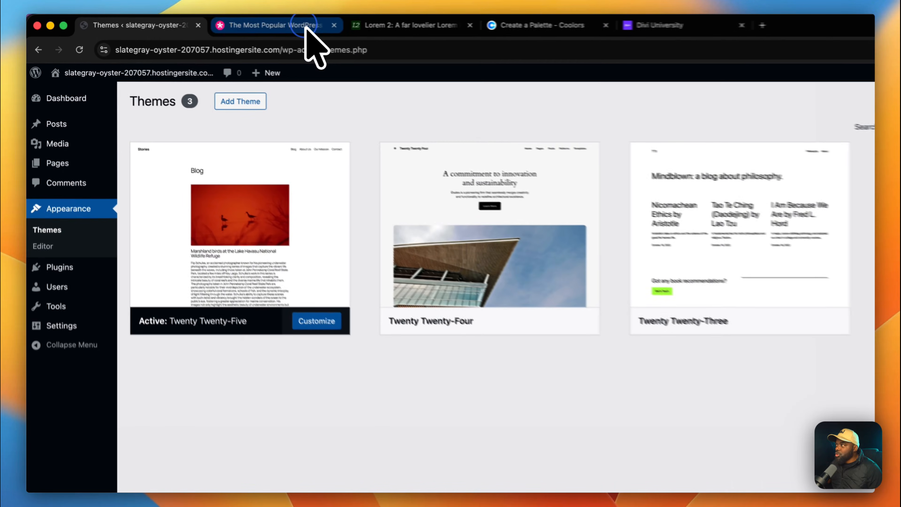
click(245, 22)
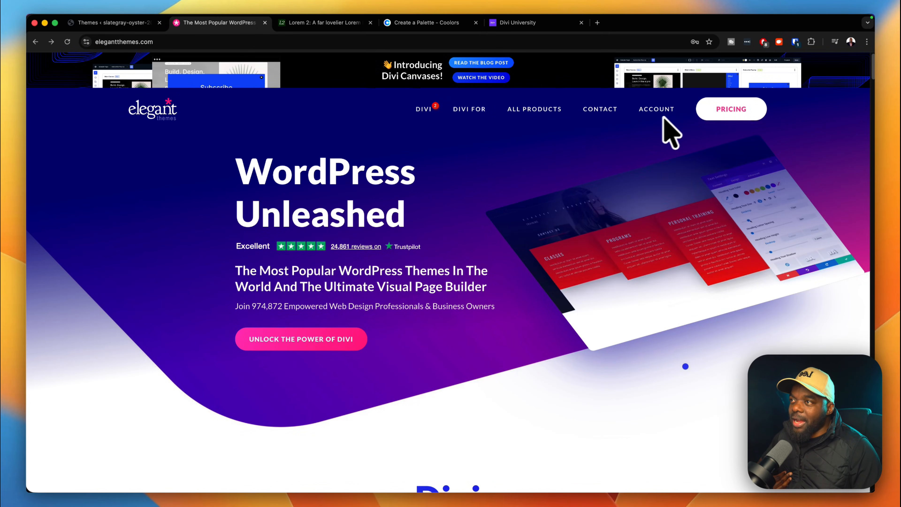
Download the Divi 5 Beta zip from Elegant Themes' My Downloads and close that tab.
mouse_move(663, 115)
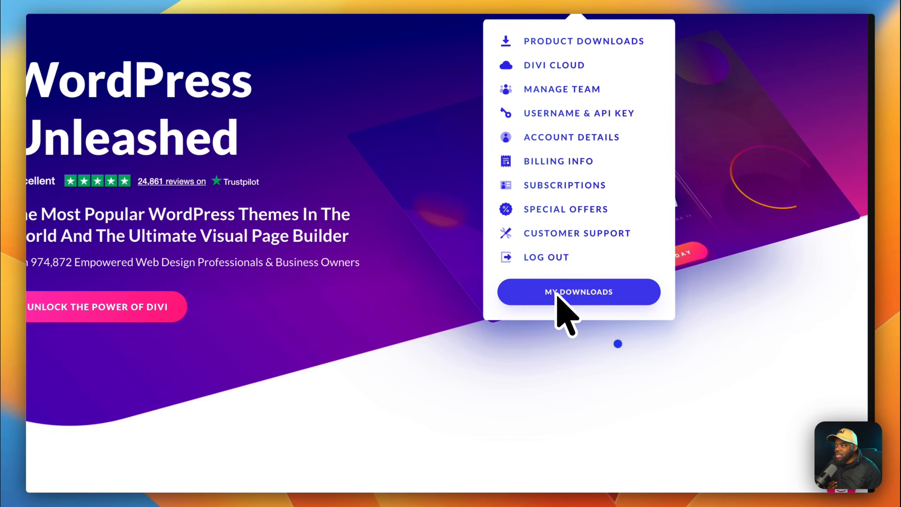
click(639, 328)
scroll(565, 315, down, 5)
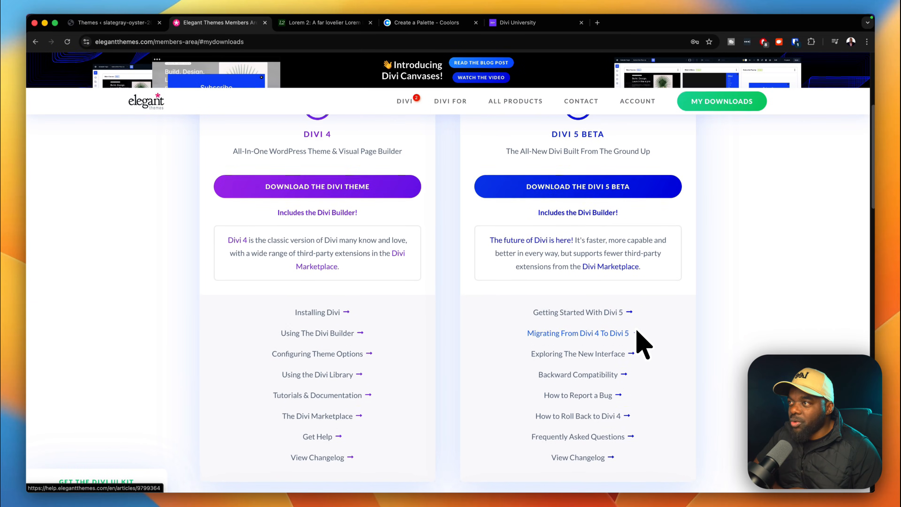
scroll(643, 343, up, 2)
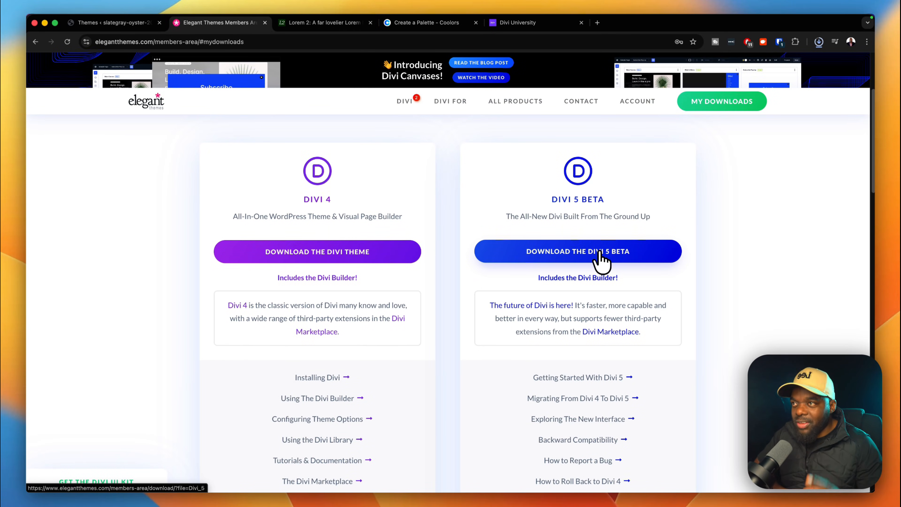
click(601, 253)
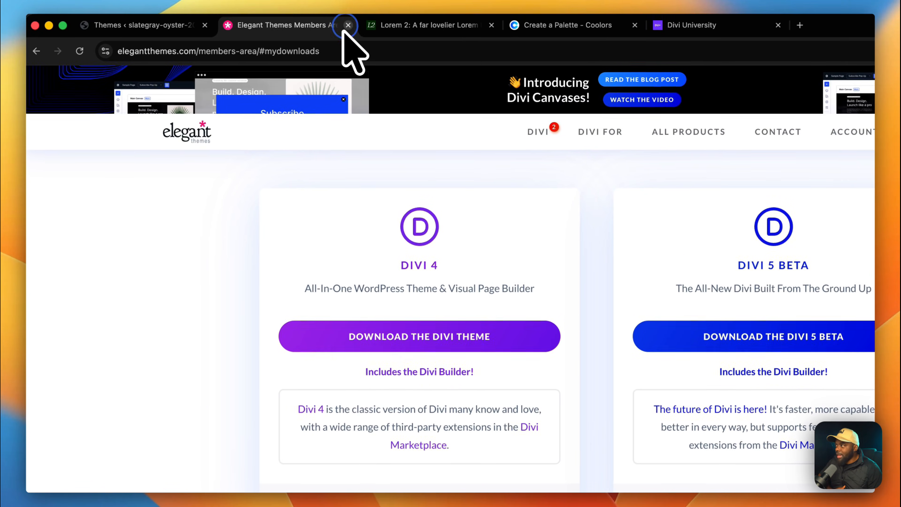
click(347, 27)
Upload Divi_5 (1).zip as a new theme and install it.
click(165, 27)
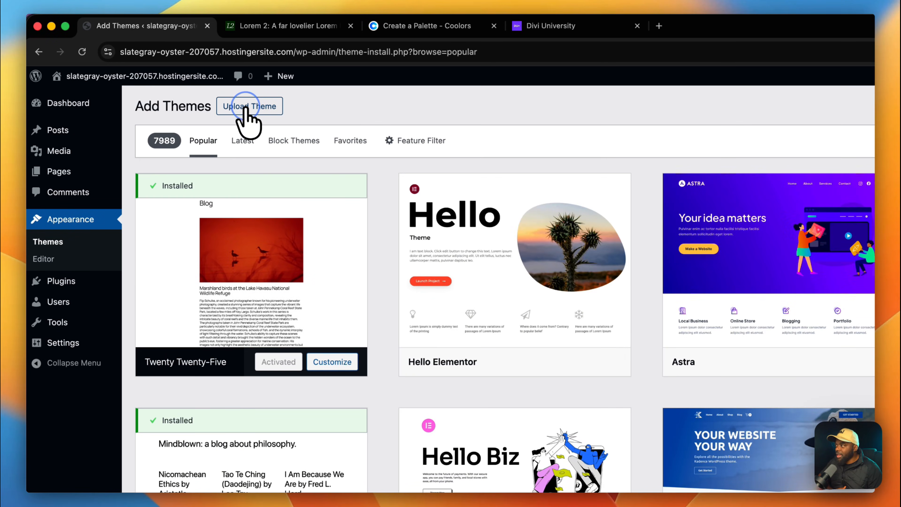
click(245, 106)
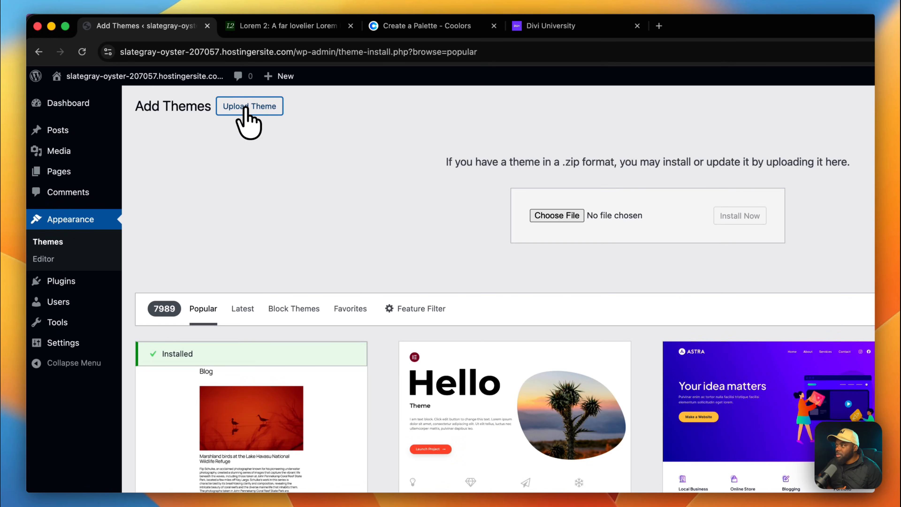
click(556, 216)
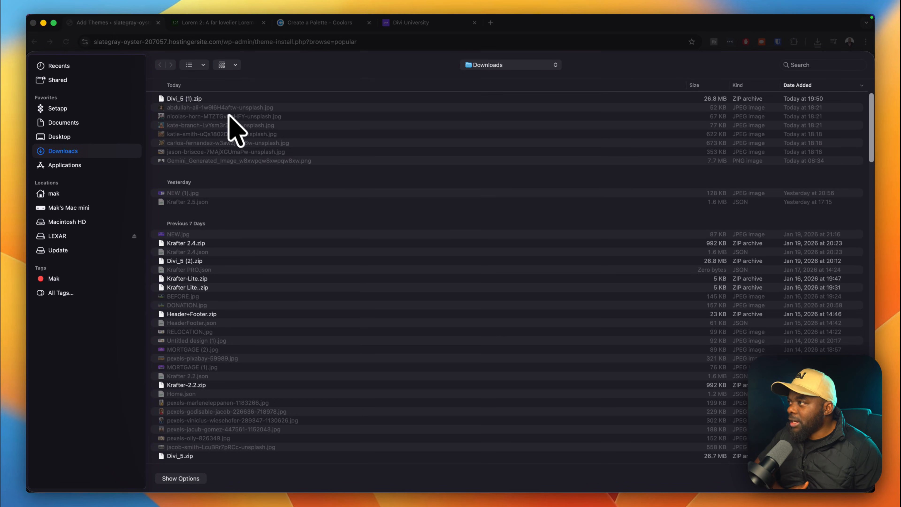
double_click(218, 99)
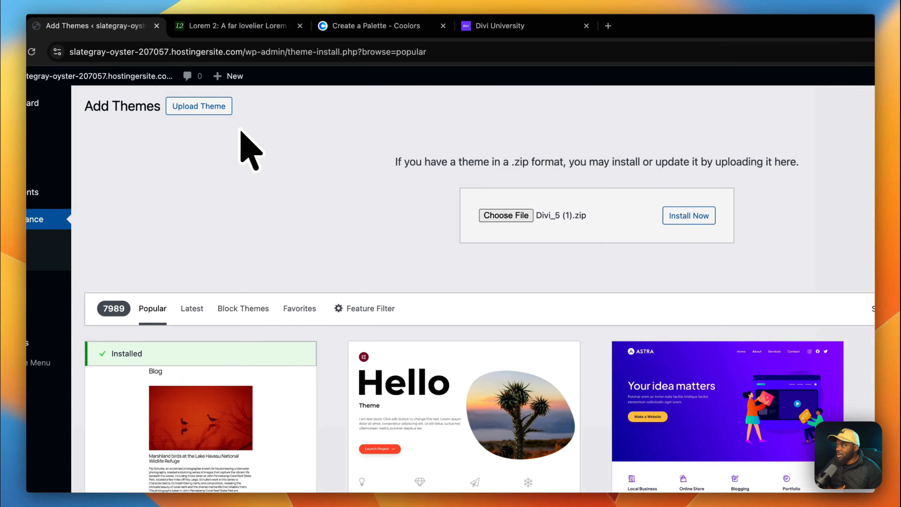
click(685, 219)
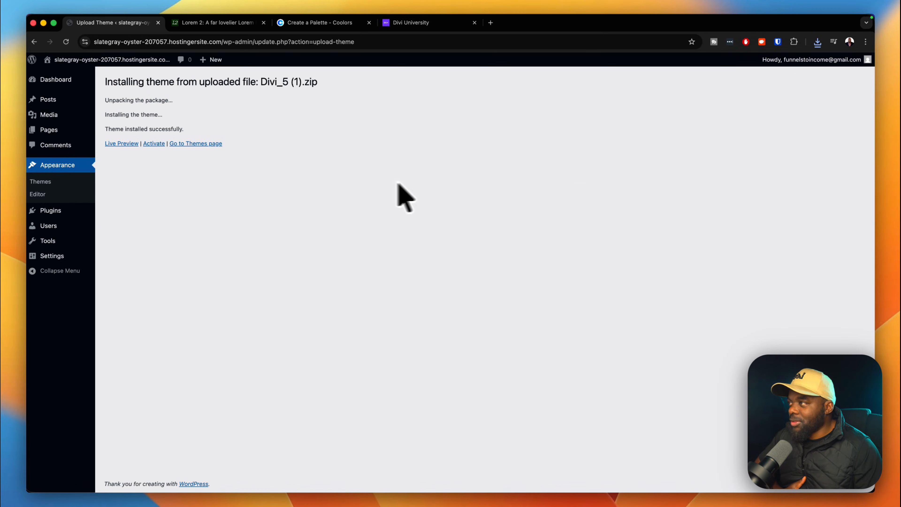
Activate the newly installed Divi theme to reach the Welcome to Divi page.
click(154, 143)
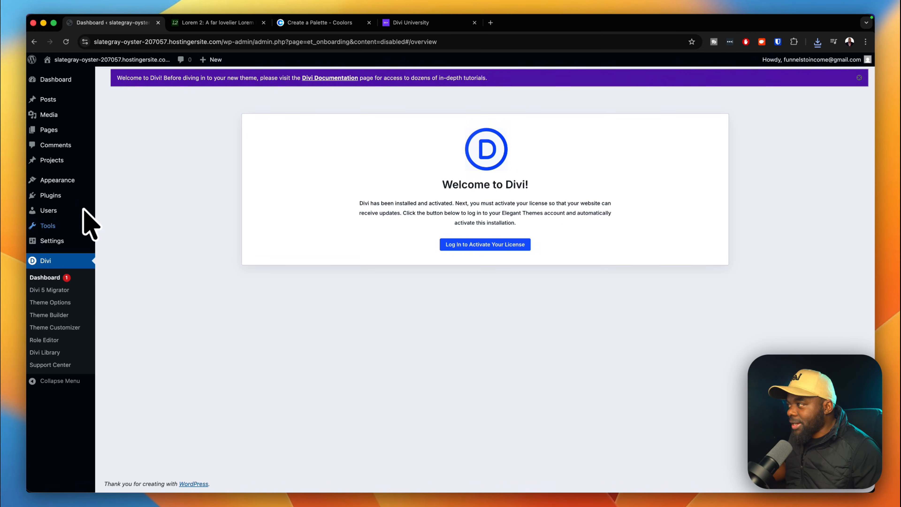
Create a new page titled 'Home'.
mouse_move(68, 132)
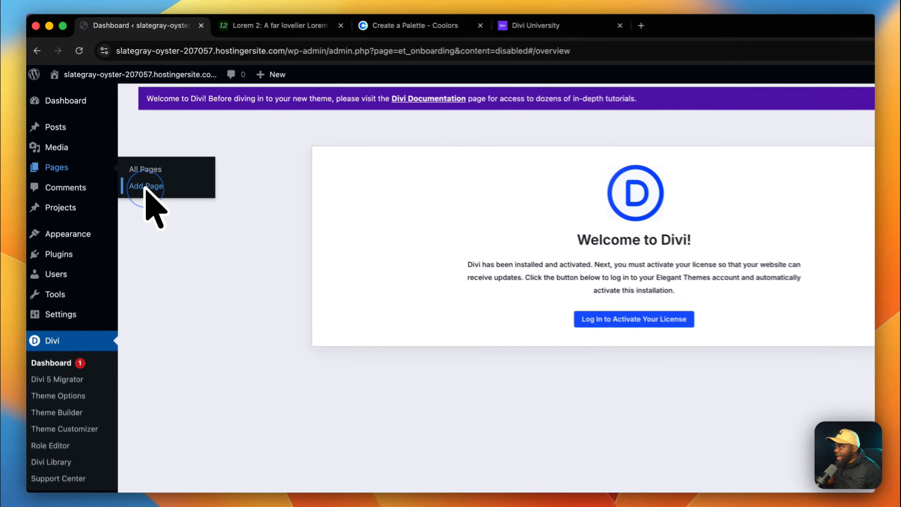
click(117, 144)
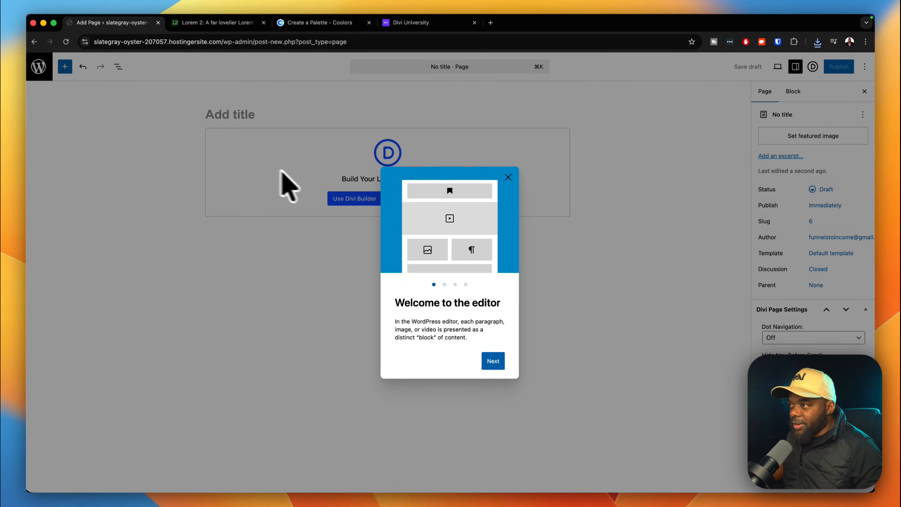
click(509, 177)
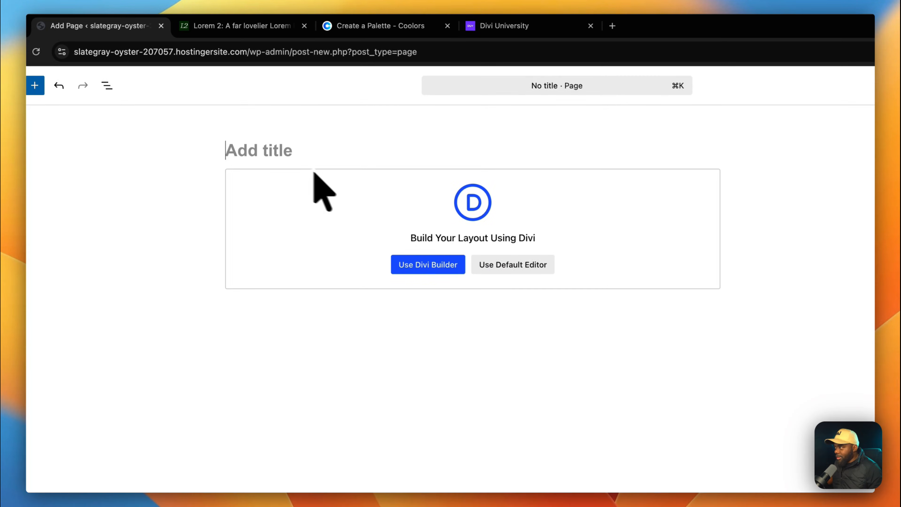
click(248, 144)
text(Home)
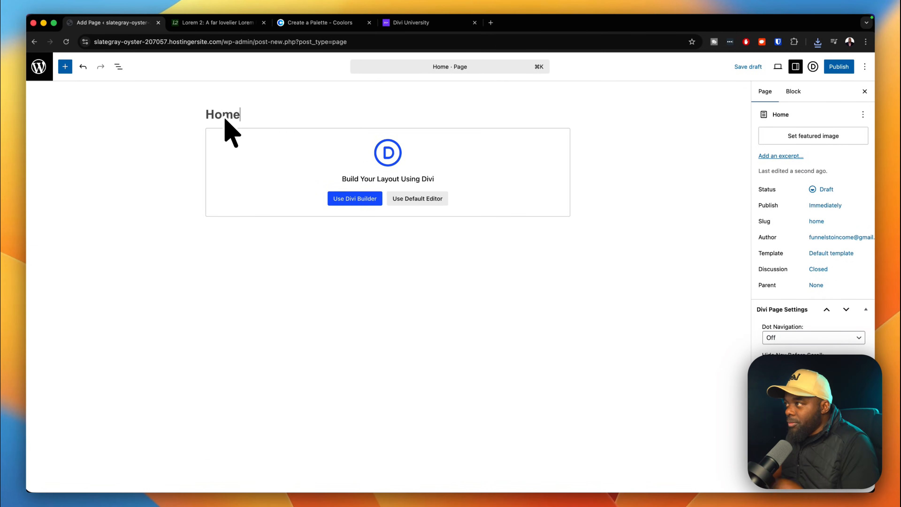
Publish the Home page with 'Always show pre-publish checks' turned off.
click(839, 67)
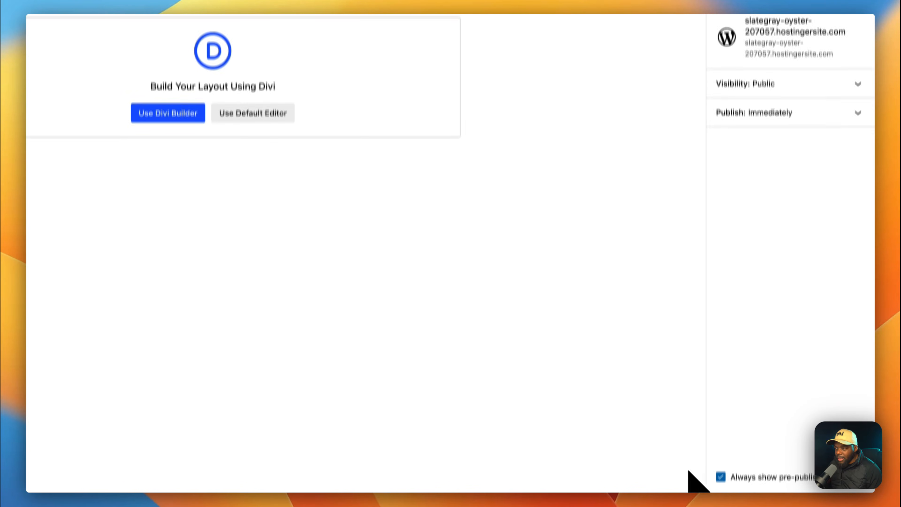
click(720, 458)
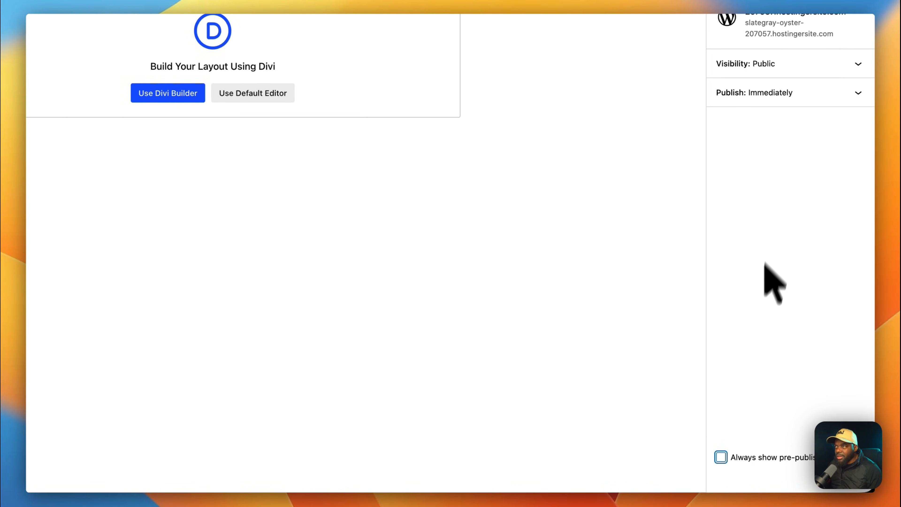
click(836, 87)
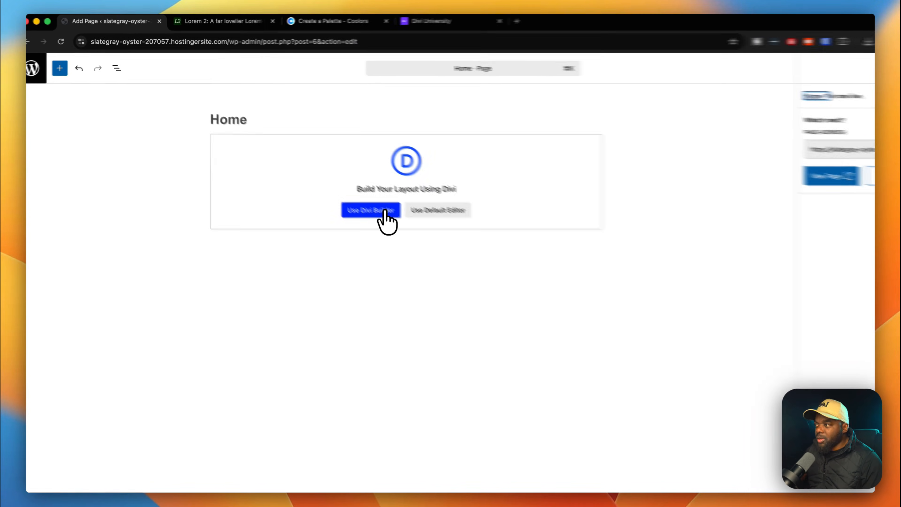
Open Home in Divi Builder, switch on Enable Admin Bar in Builder Settings, and save.
click(384, 212)
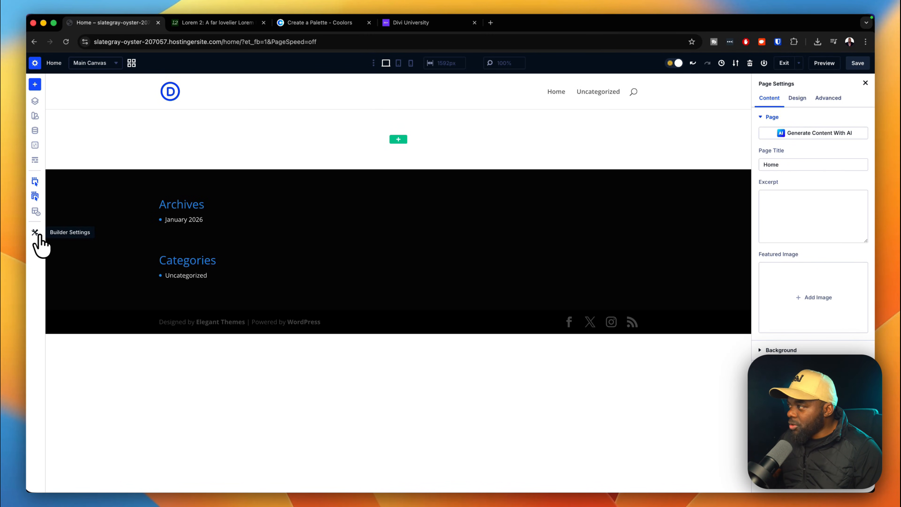
click(35, 232)
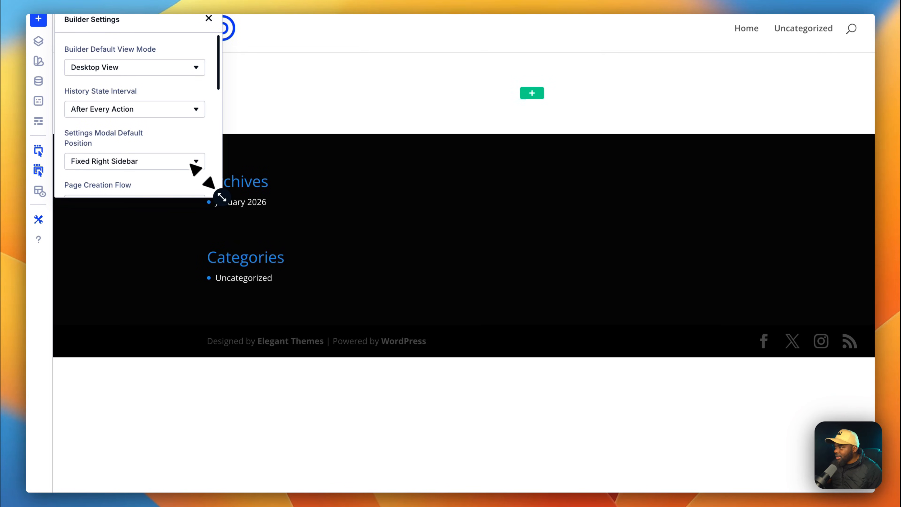
drag(221, 196, 247, 375)
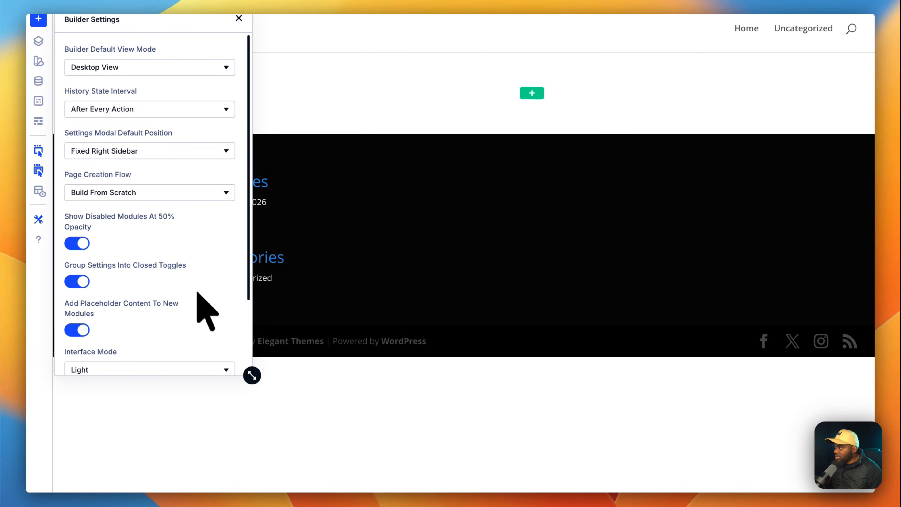
scroll(197, 293, down, 5)
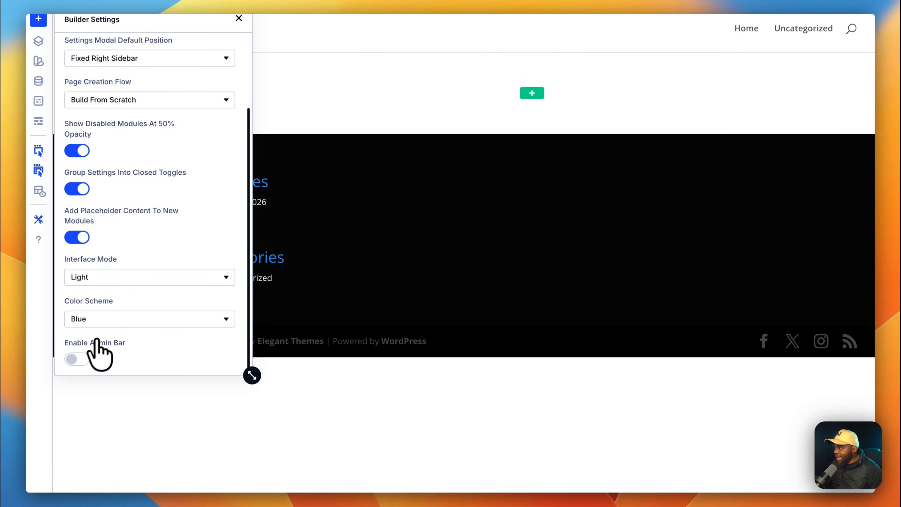
click(77, 360)
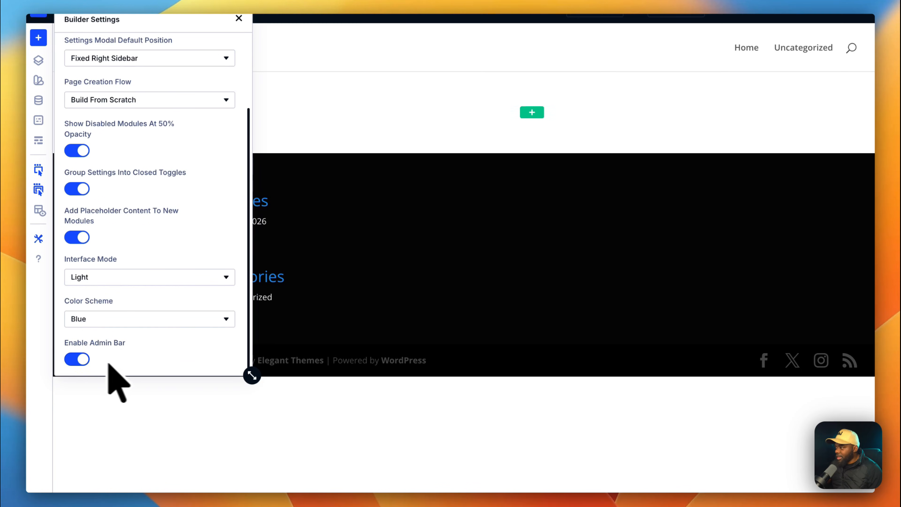
click(239, 18)
mouse_move(104, 83)
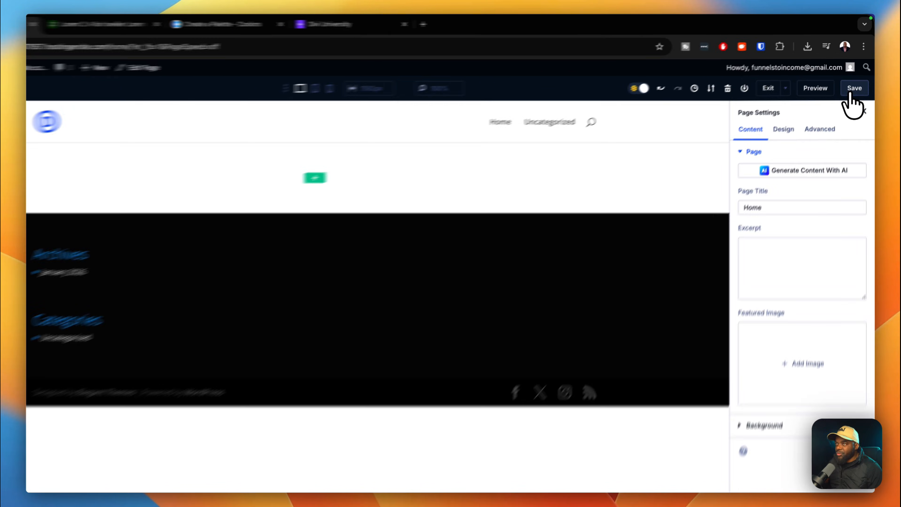
click(858, 77)
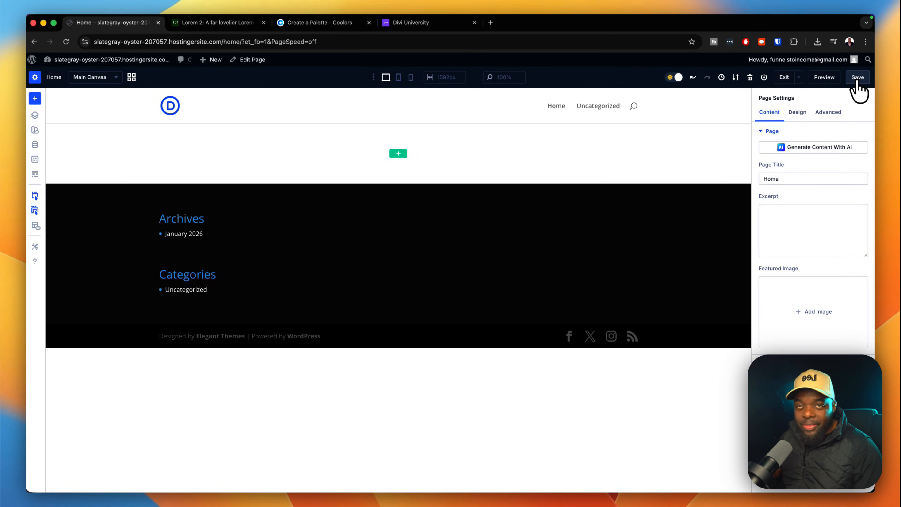
Open Settings > Reading and preview the site's current front page in a new tab.
mouse_move(79, 60)
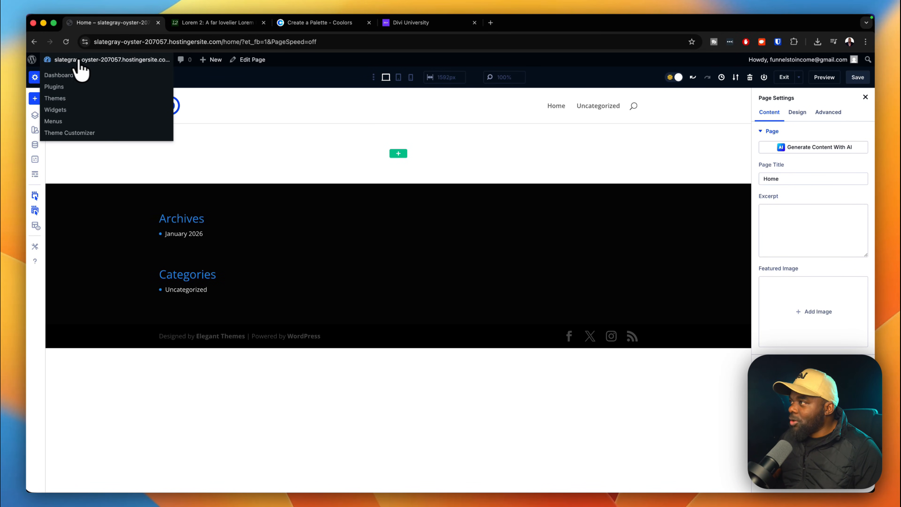
click(49, 75)
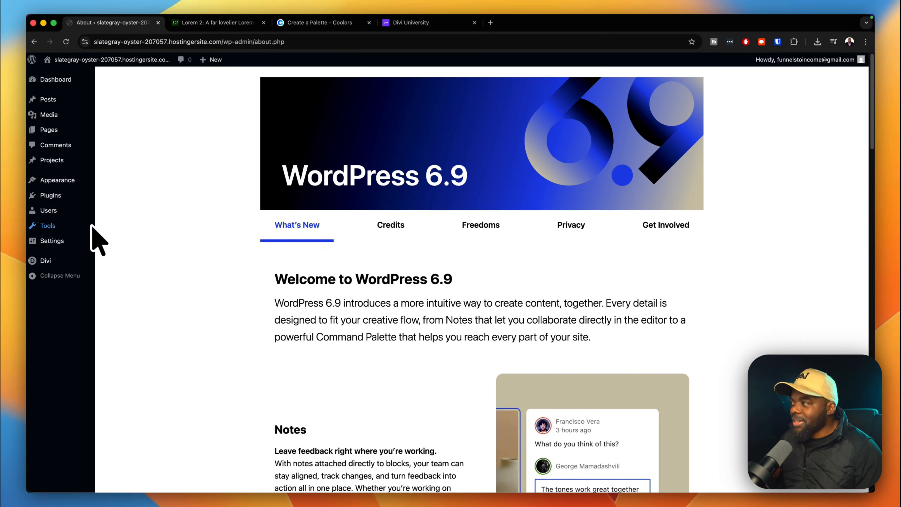
mouse_move(88, 235)
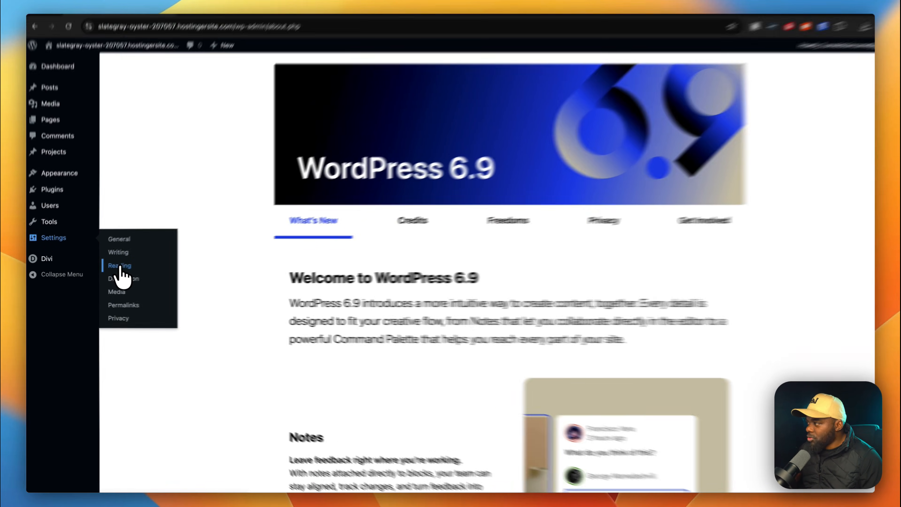
click(114, 268)
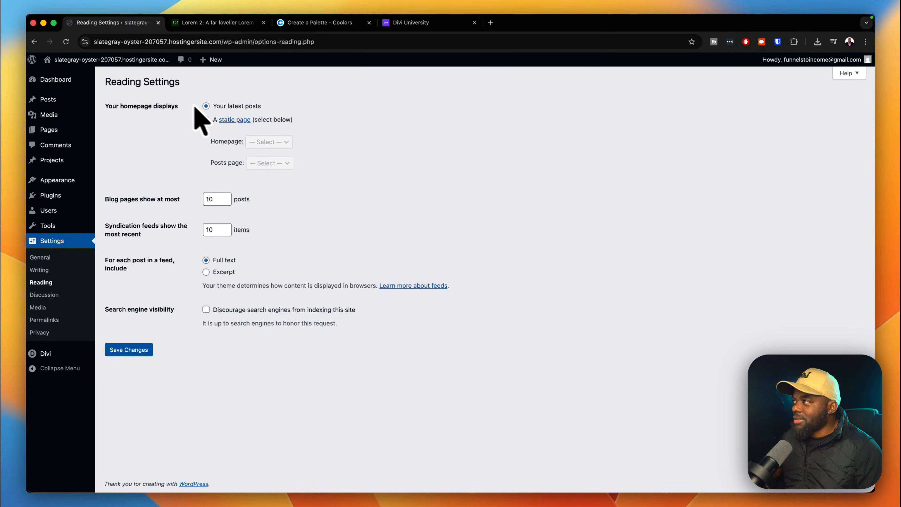
mouse_move(97, 67)
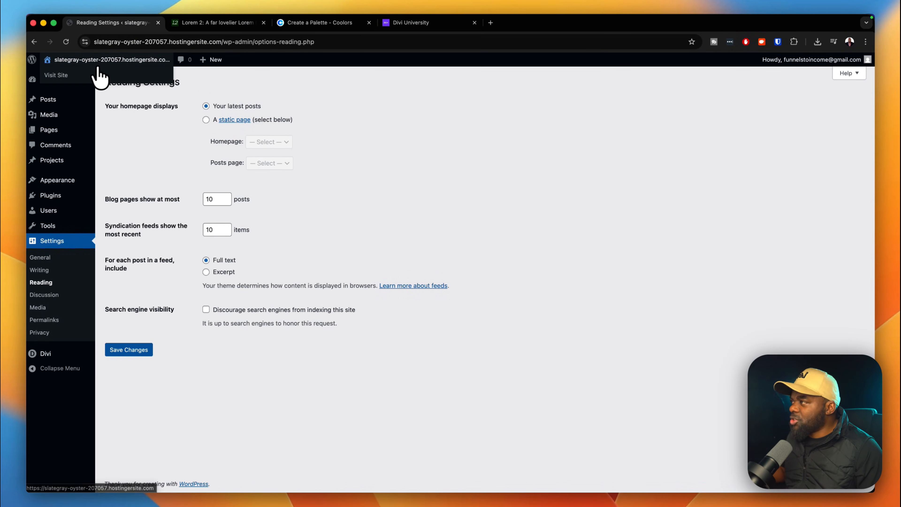
super+click(65, 79)
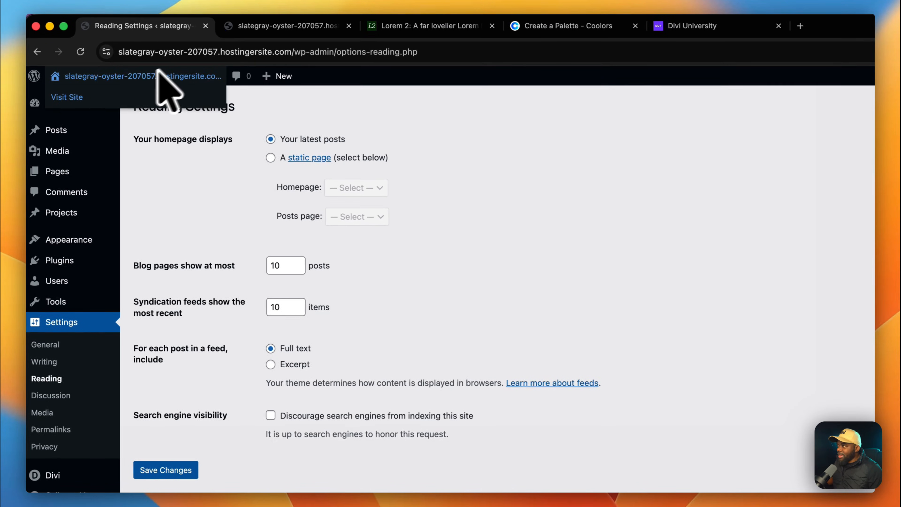
click(270, 27)
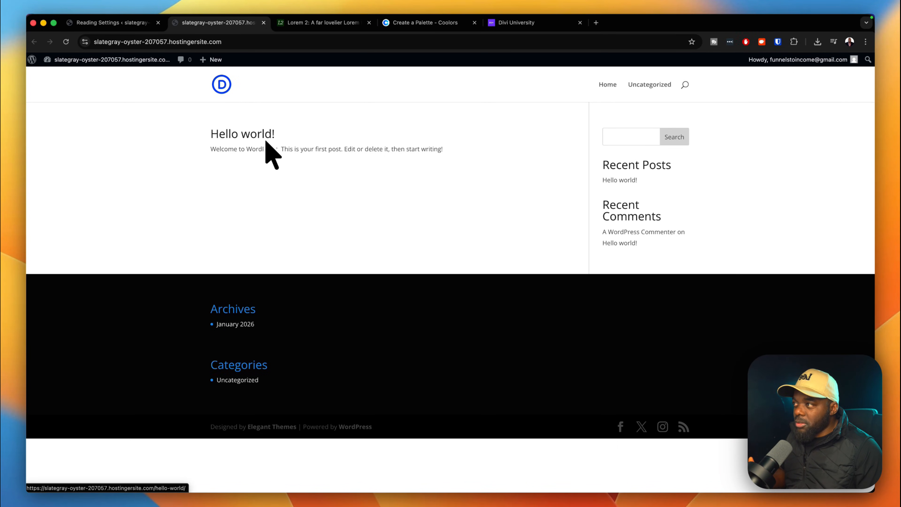
click(139, 23)
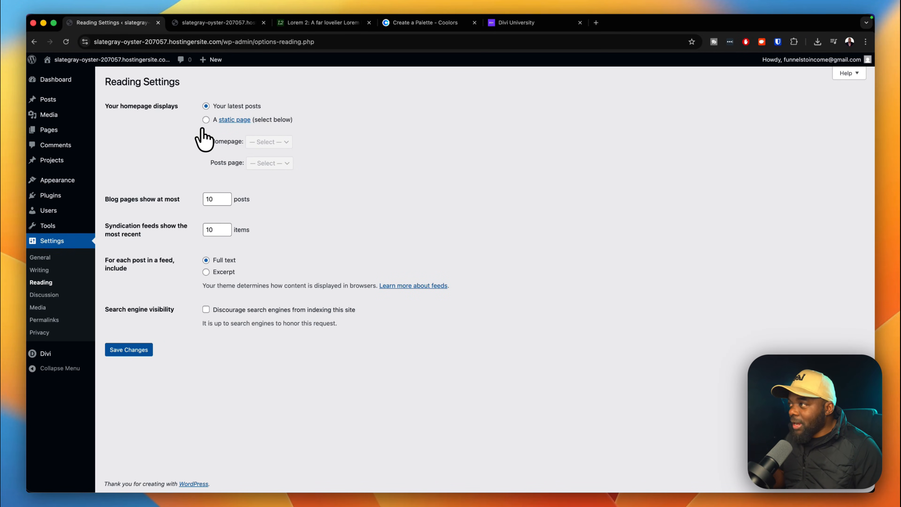
Set the homepage to the static page 'Home' and save the reading settings.
click(206, 120)
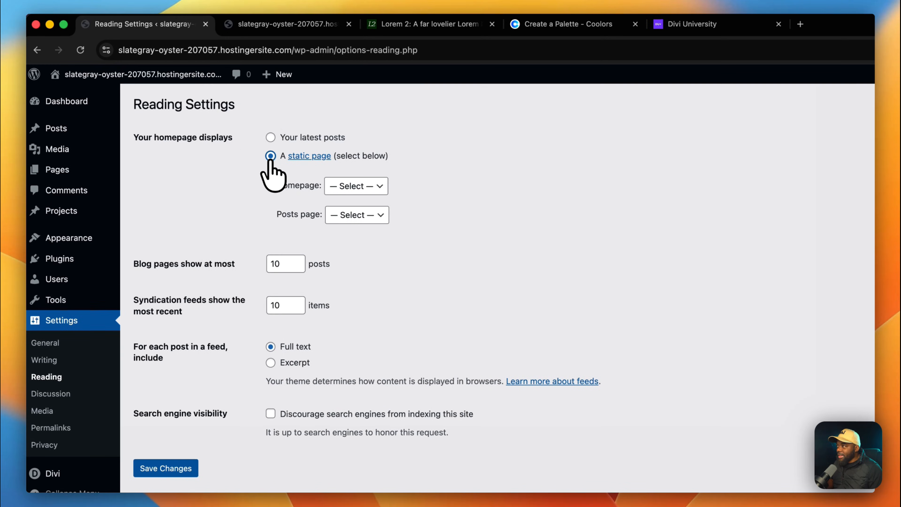
click(340, 187)
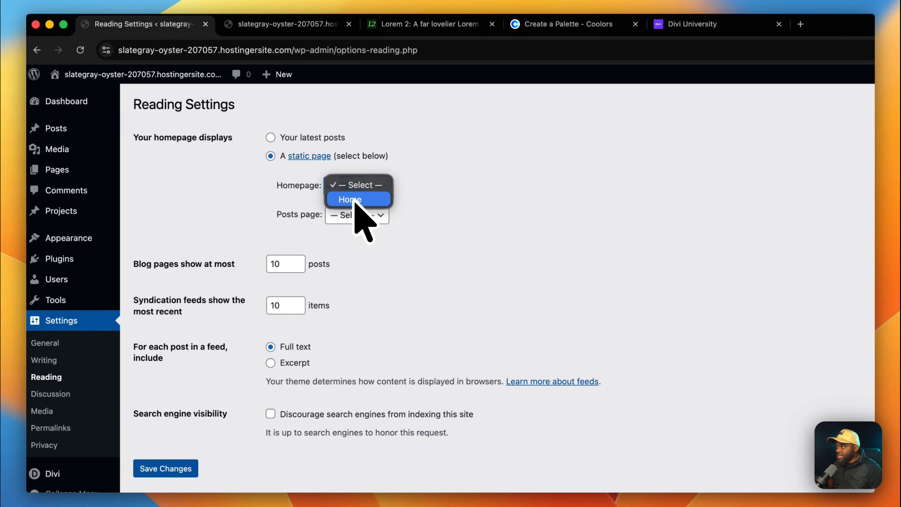
click(362, 200)
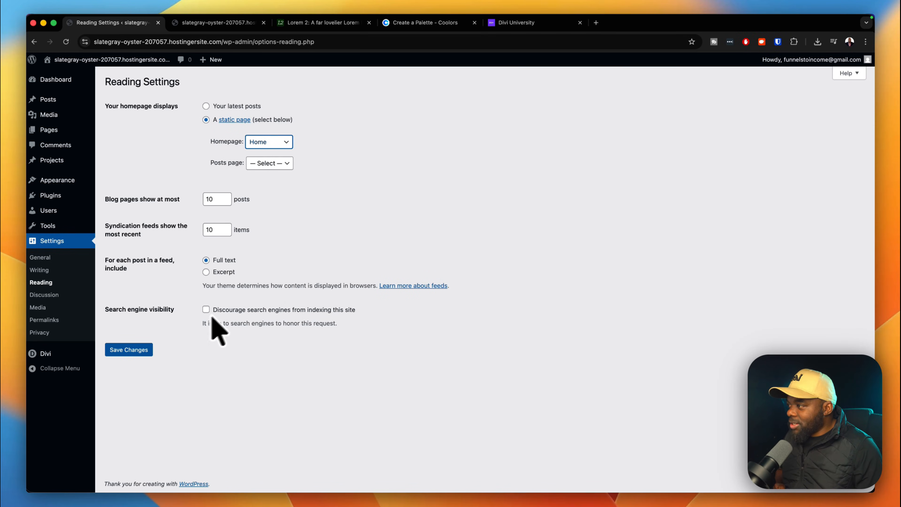
click(142, 351)
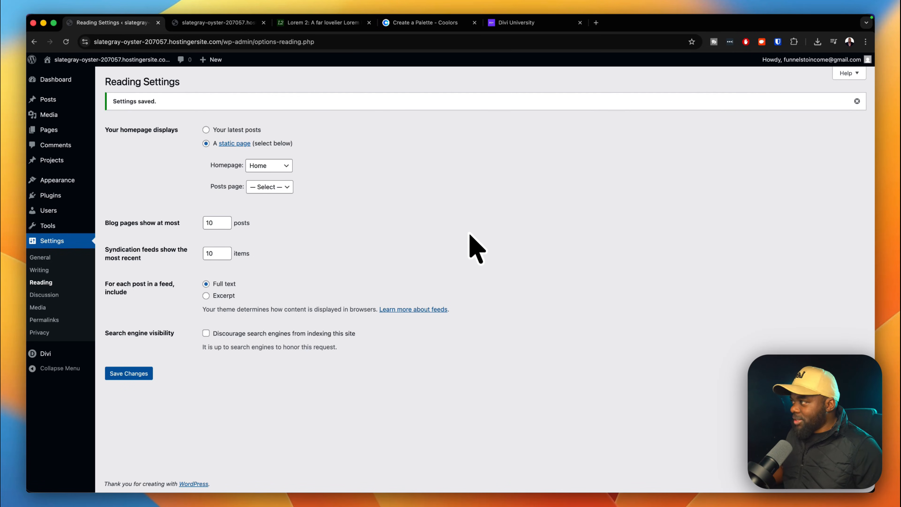
Open the Media Library, then load Unsplash's 'woman happy on computer' results in a new tab.
mouse_move(56, 119)
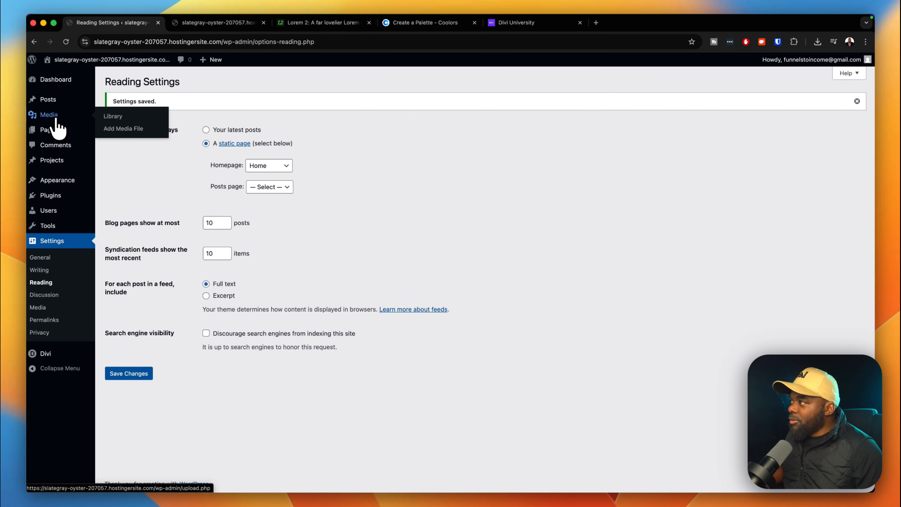
click(112, 118)
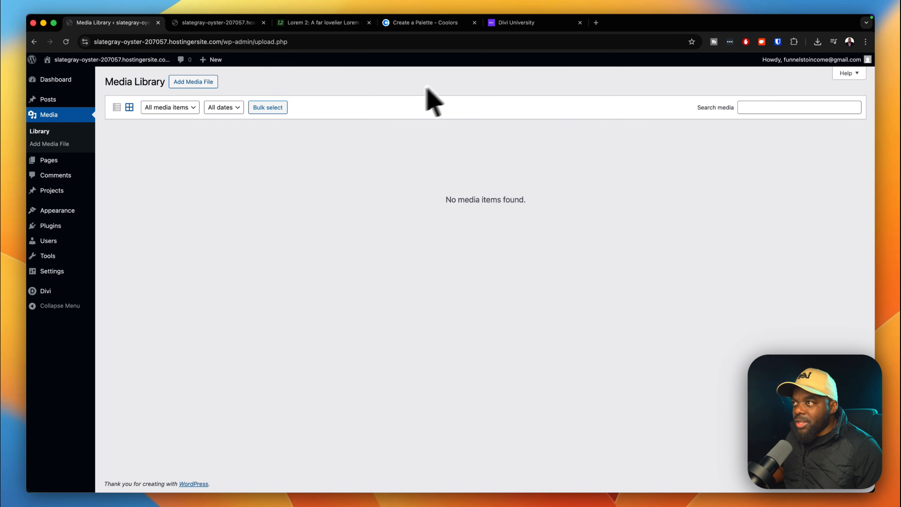
click(596, 22)
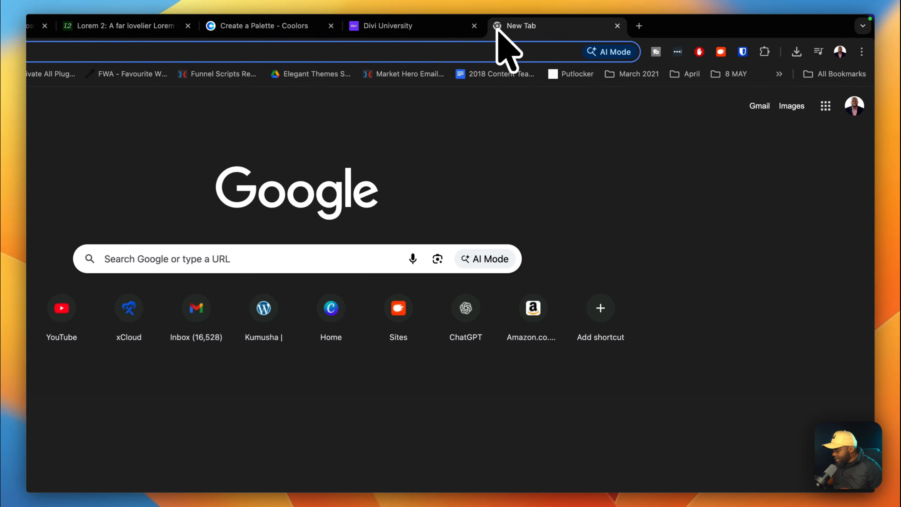
text(un)
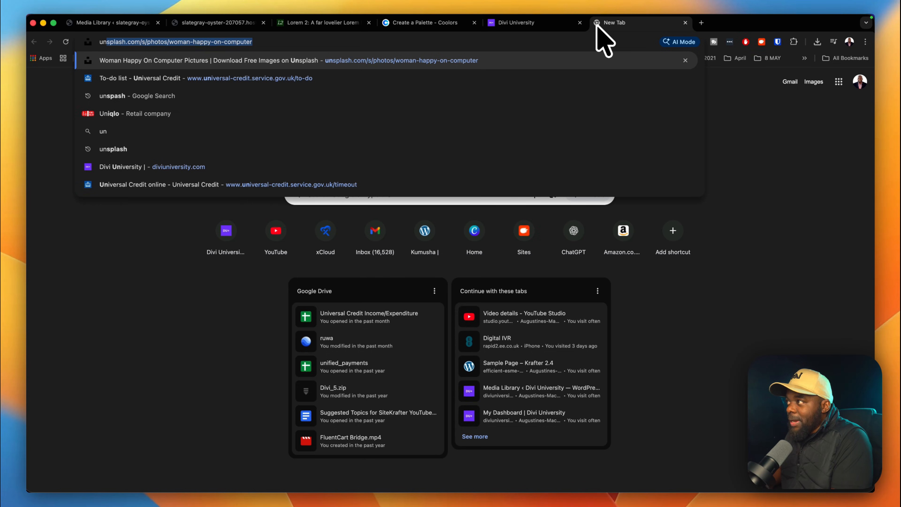
key(Return)
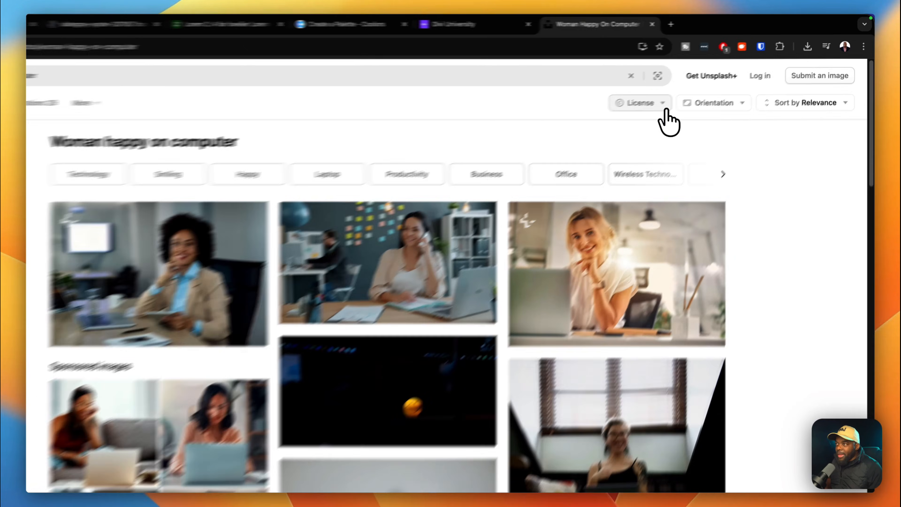
Filter the Unsplash results to Free-licensed photos, then close that tab to return to WordPress.
click(674, 89)
click(622, 213)
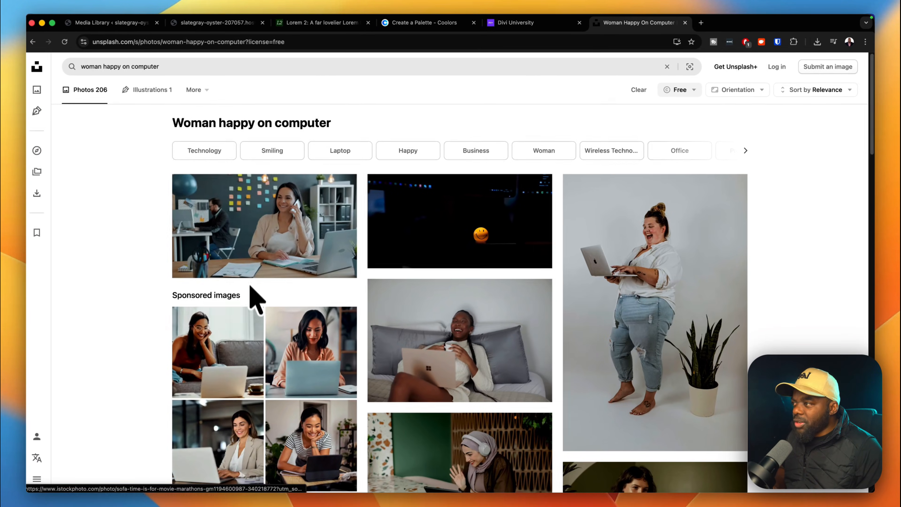
scroll(391, 376, down, 10)
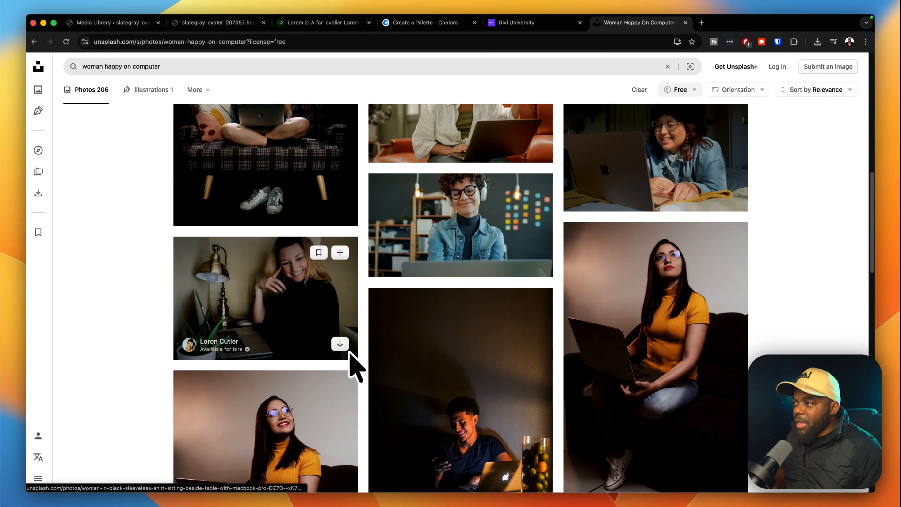
scroll(352, 320, up, 10)
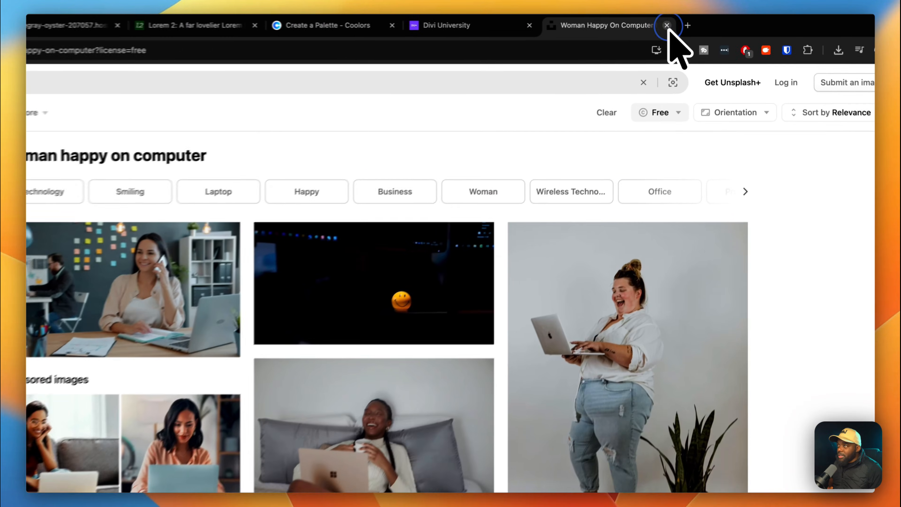
click(686, 22)
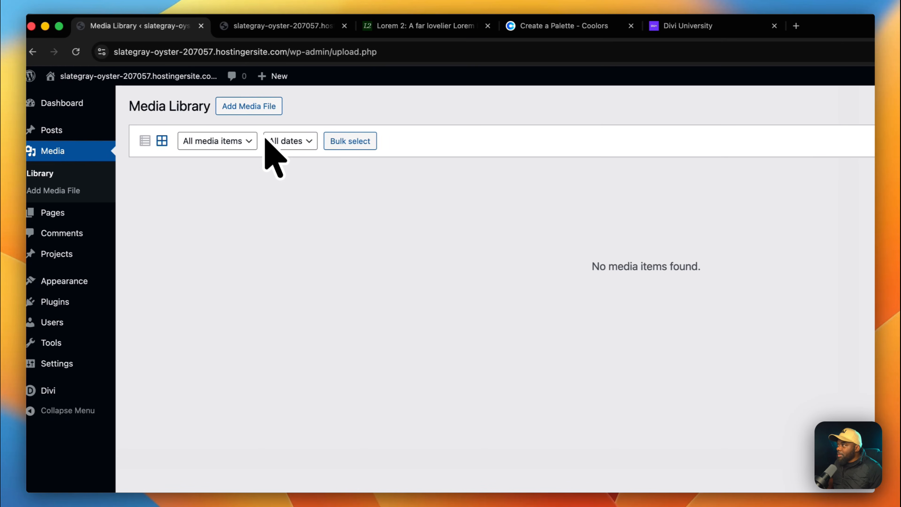
Upload the six Unsplash JPGs from Downloads so the Media Library shows 6 of 6 items.
click(226, 106)
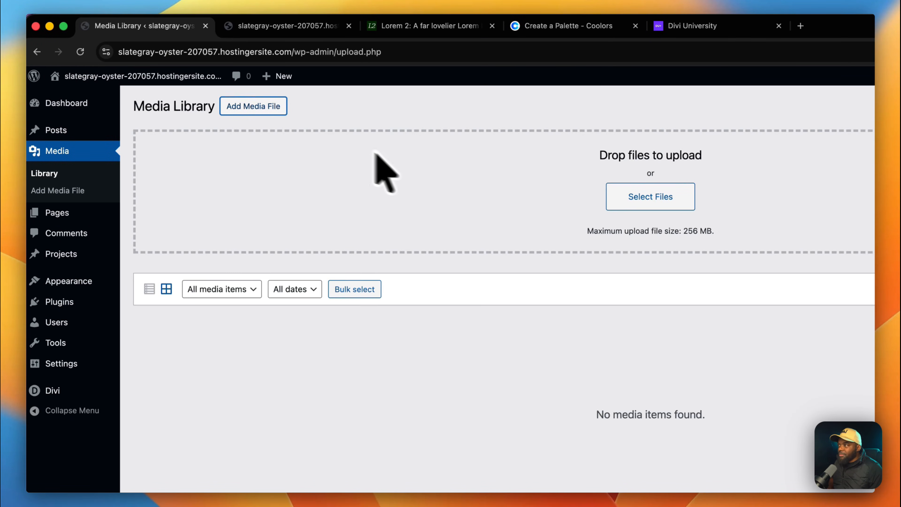
click(626, 200)
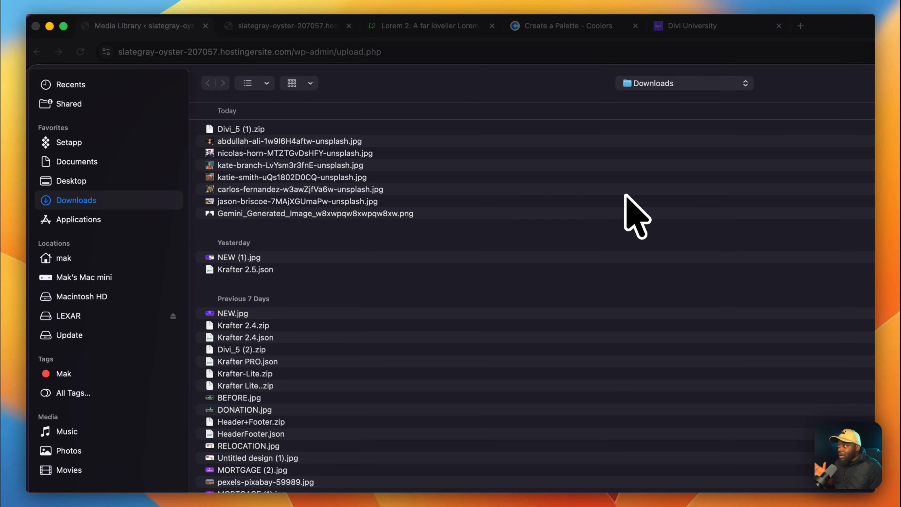
click(393, 142)
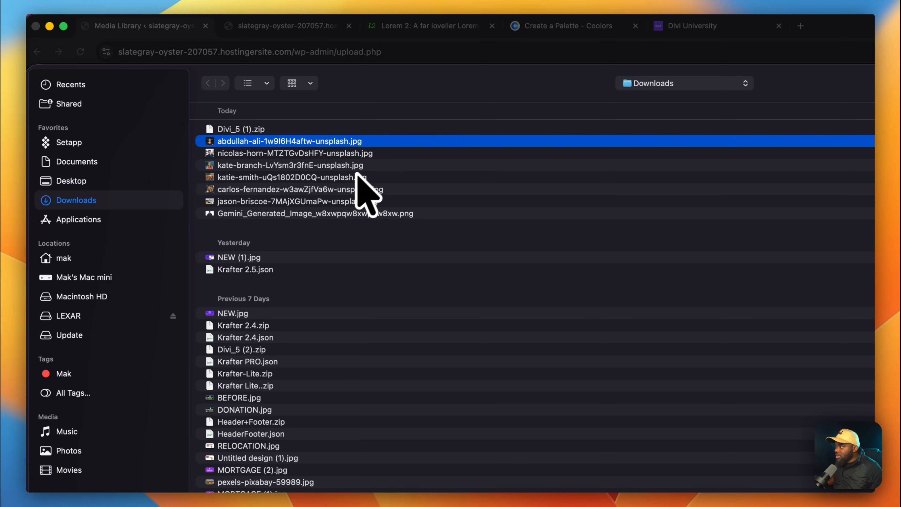
shift+click(320, 205)
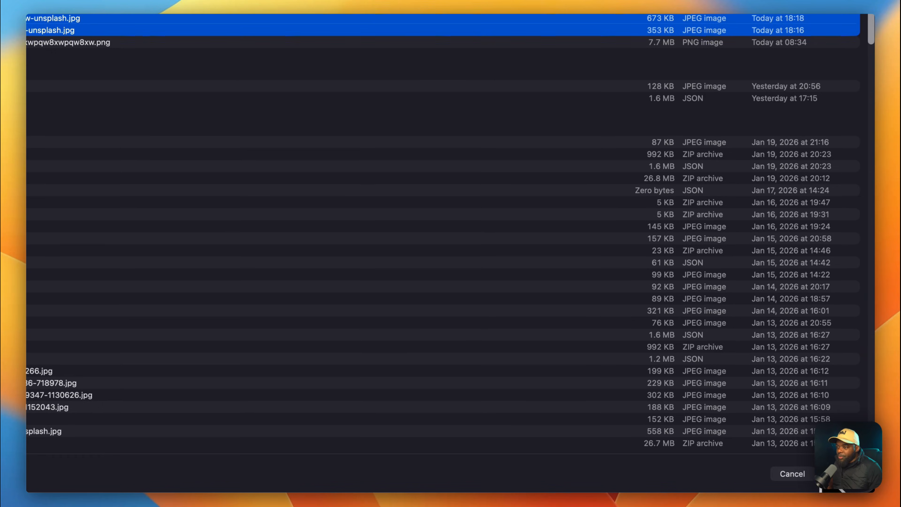
click(823, 472)
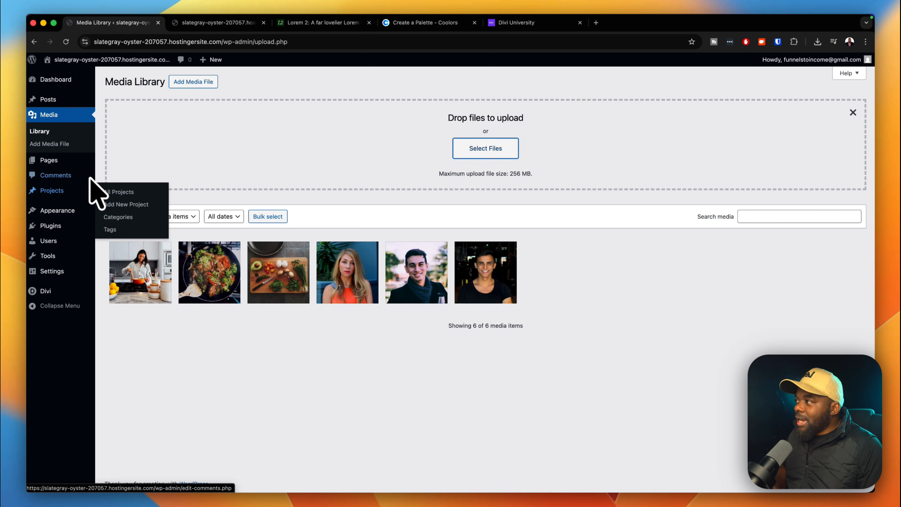
Open the live site's front page with Visit Site, review it, then return to the Media Library.
mouse_move(76, 160)
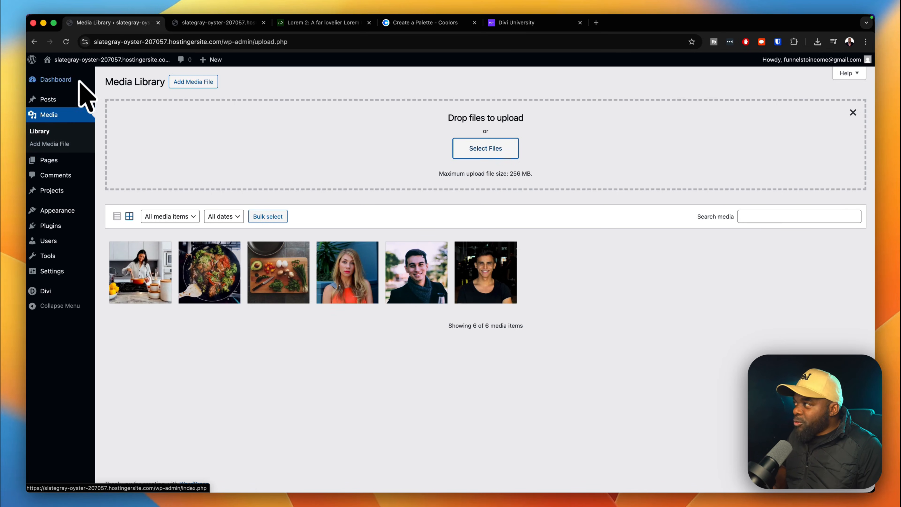
mouse_move(82, 62)
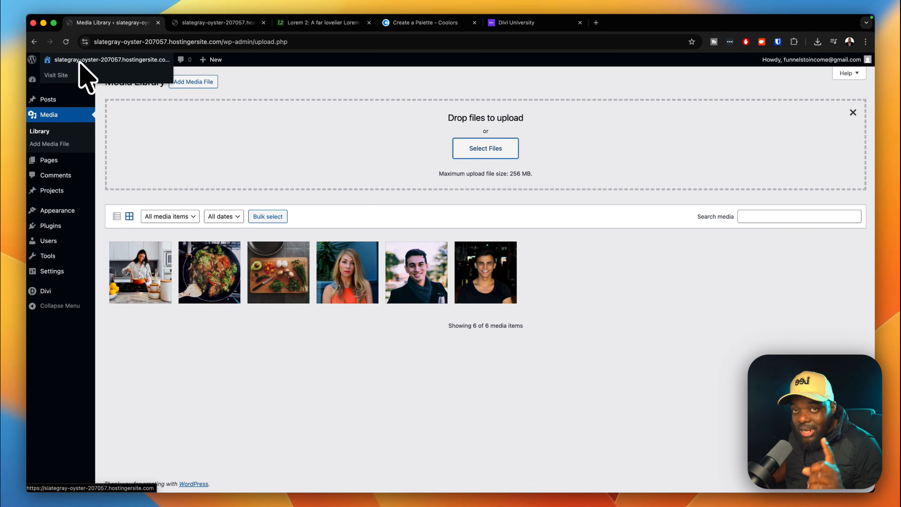
super+click(65, 76)
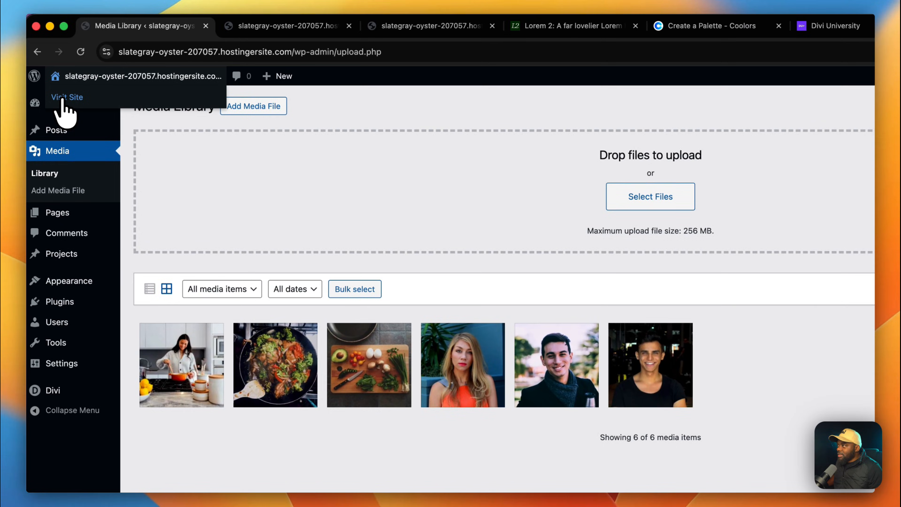
click(273, 26)
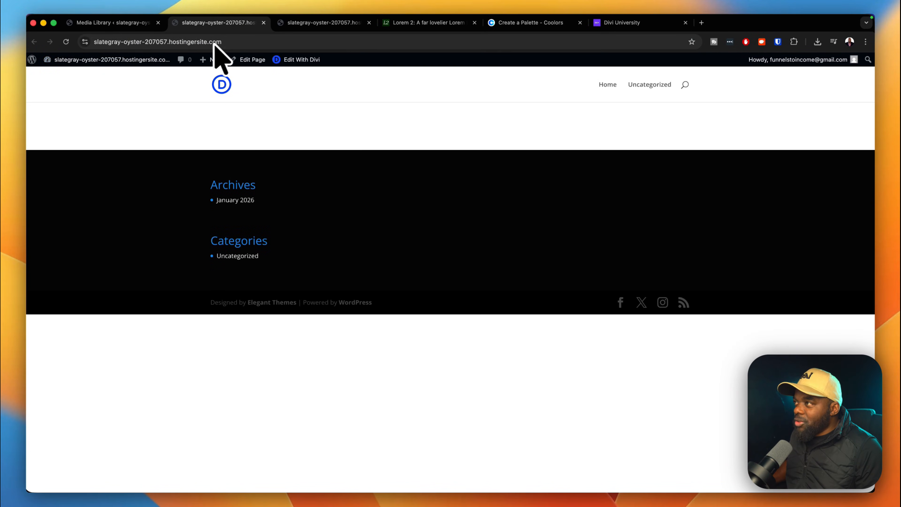
click(305, 22)
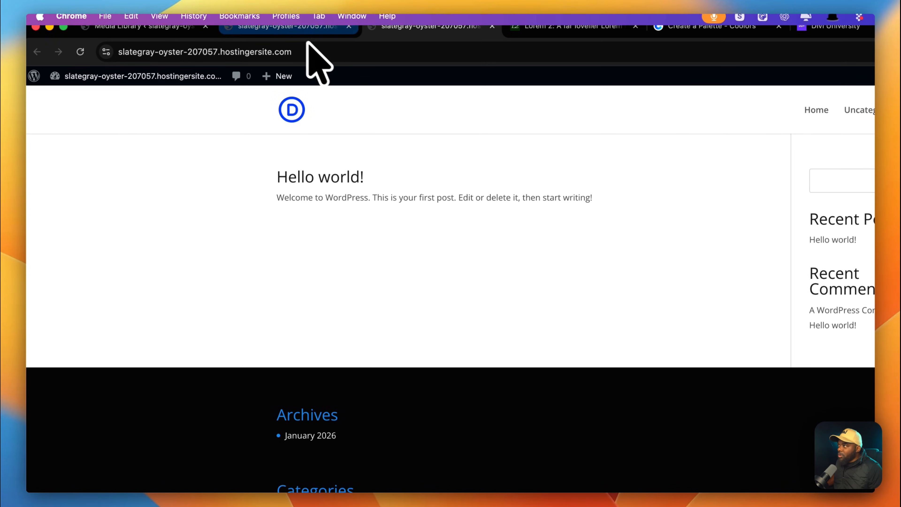
click(305, 28)
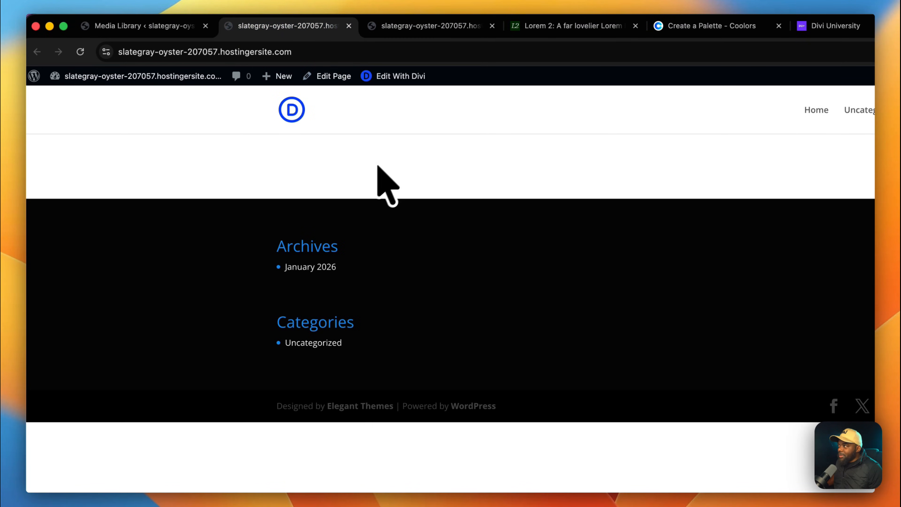
click(160, 31)
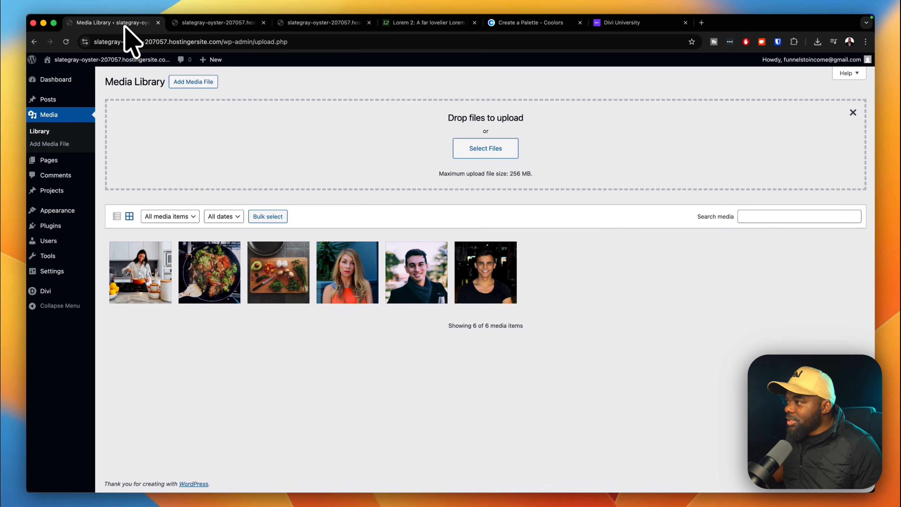
From Pages > All Pages, open the Home page with Edit With Divi.
mouse_move(73, 212)
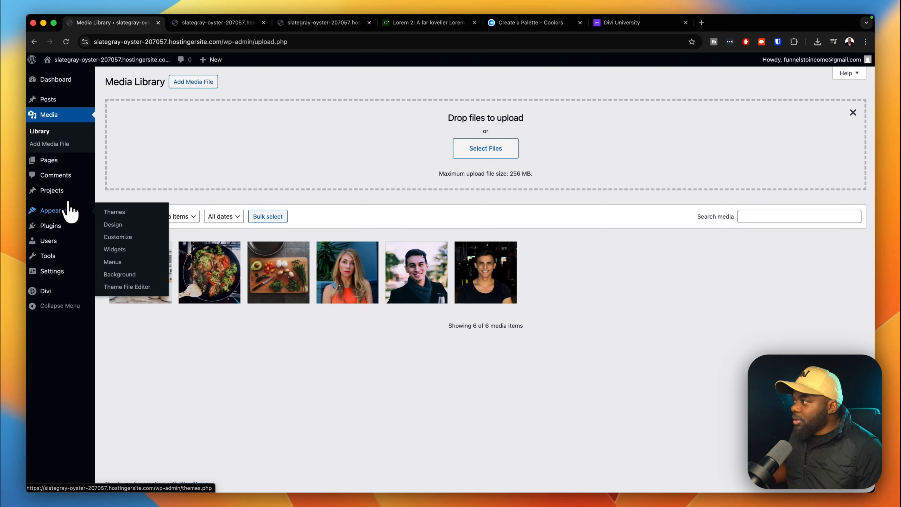
mouse_move(58, 169)
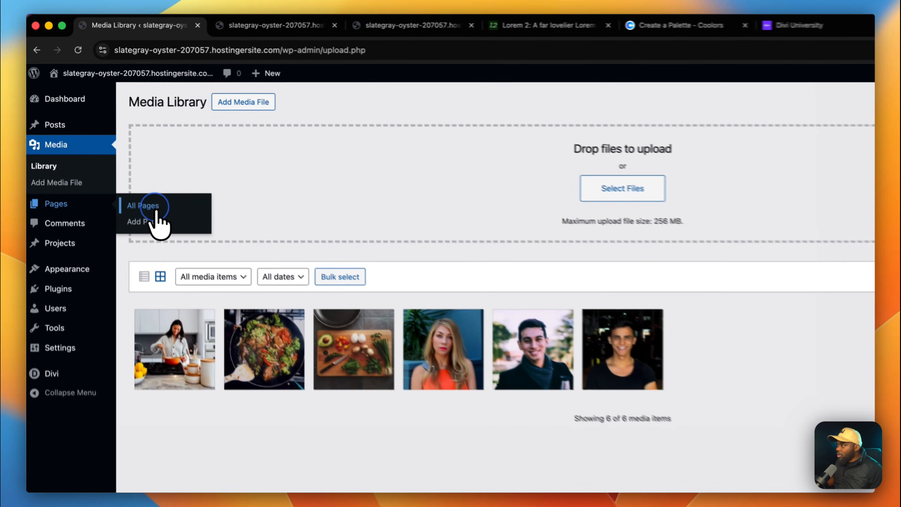
click(123, 162)
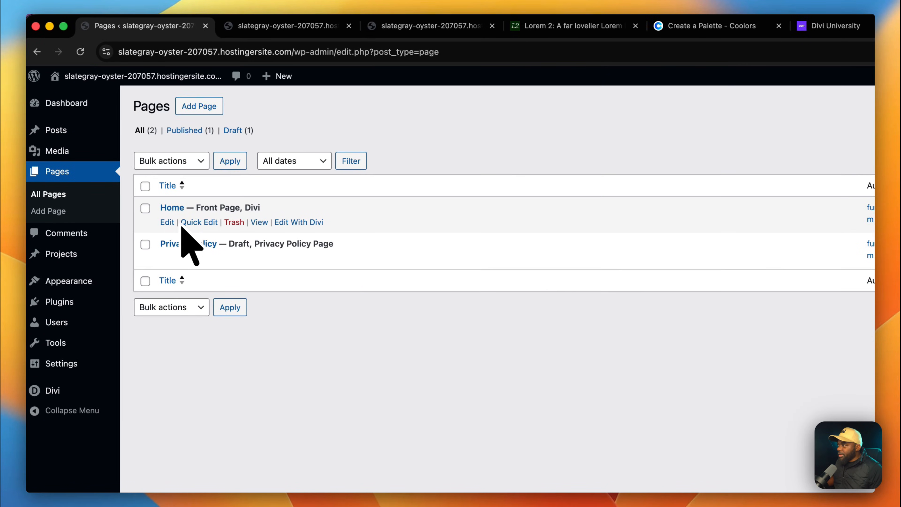
click(297, 222)
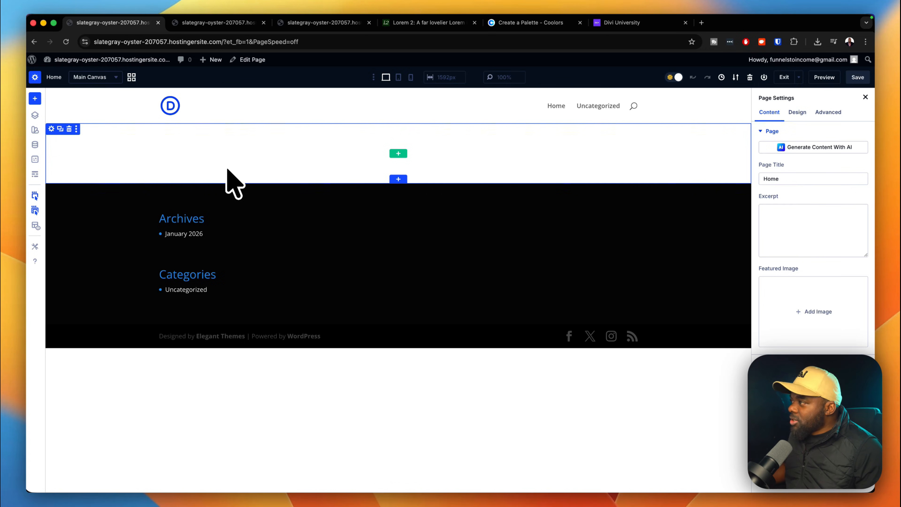
Open Divi's Global Variables manager enlarged with Colors expanded, showing primary 2EA3F2, then go to Coolors.
click(35, 145)
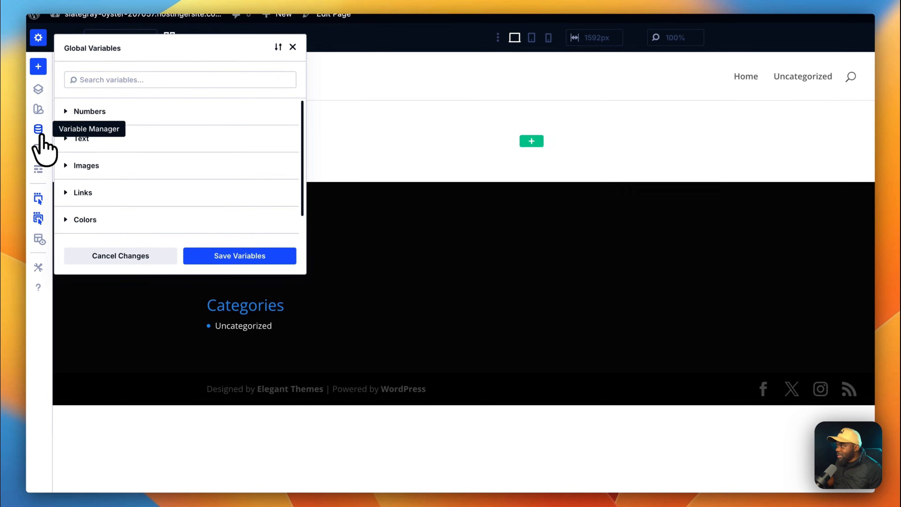
drag(306, 274, 388, 382)
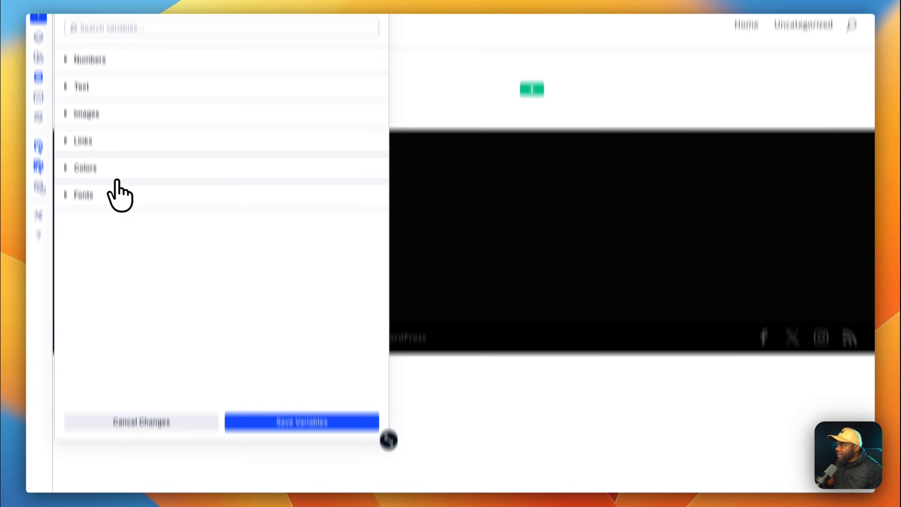
click(117, 176)
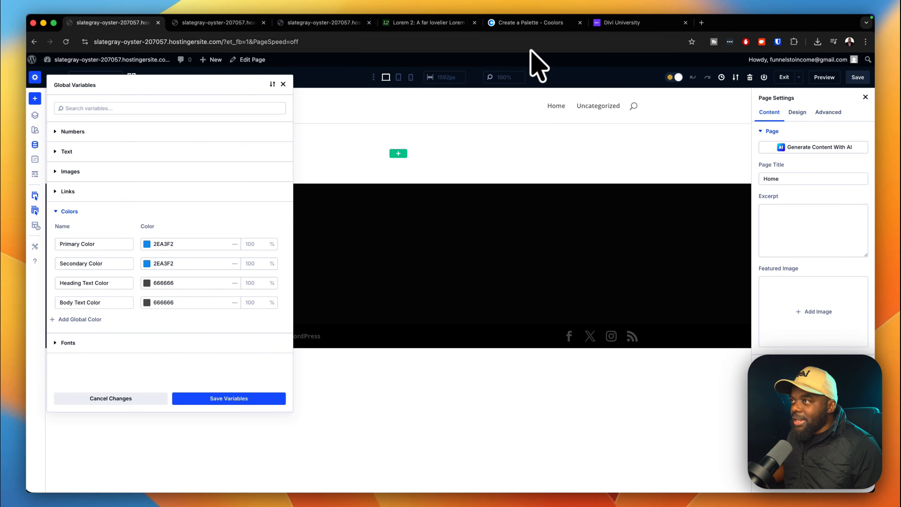
click(541, 23)
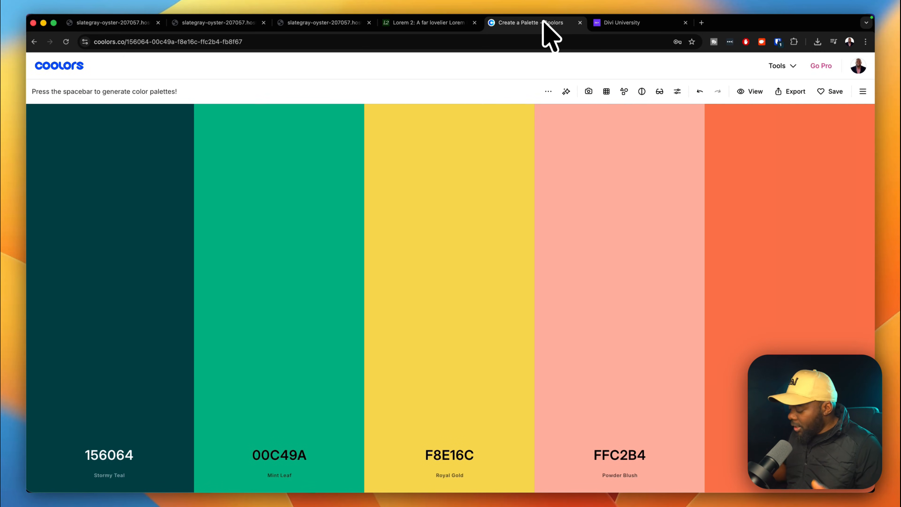
Generate a new Coolors palette and copy the Ruby Red hex A71D31.
key(space)
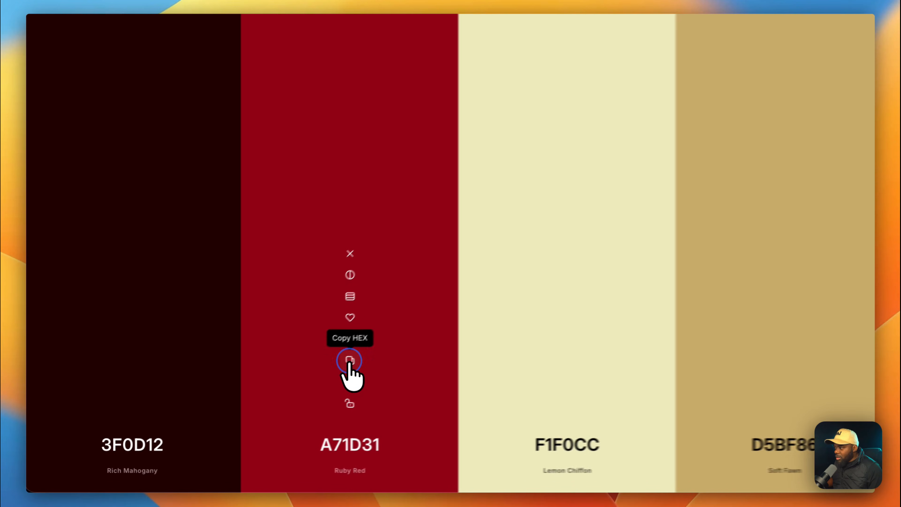
click(280, 389)
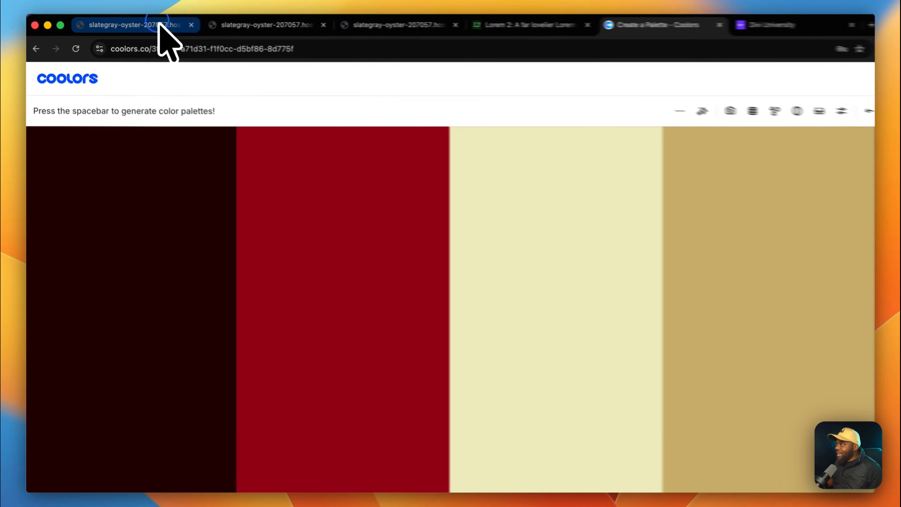
Paste A71D31 into Divi's Primary Color variable, then return to the Coolors tab.
click(152, 22)
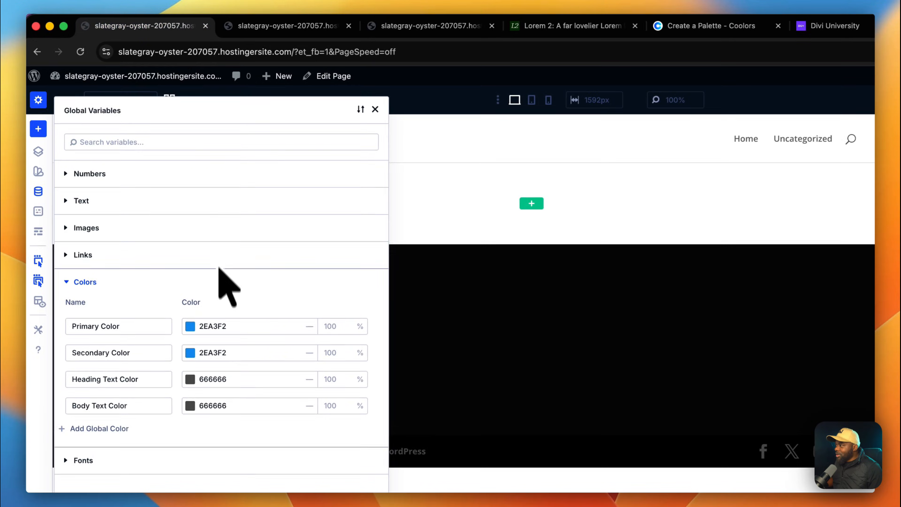
double_click(233, 285)
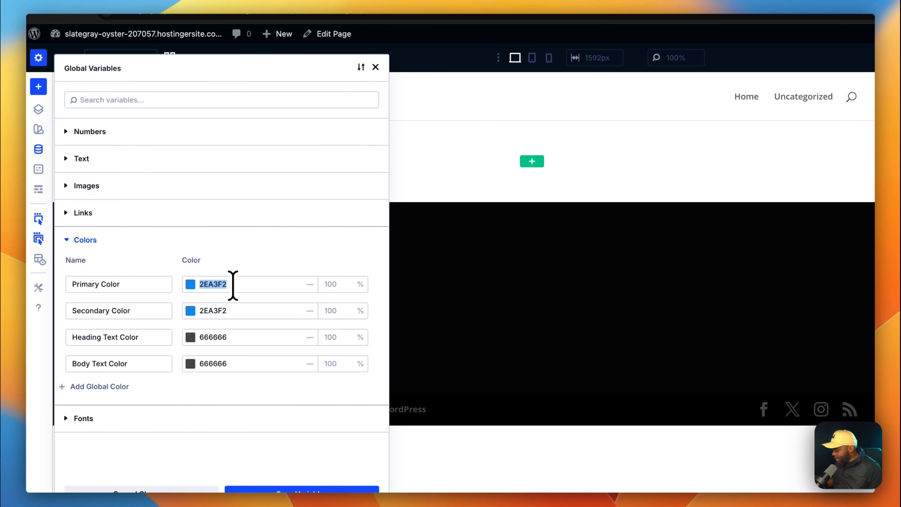
key(super+v)
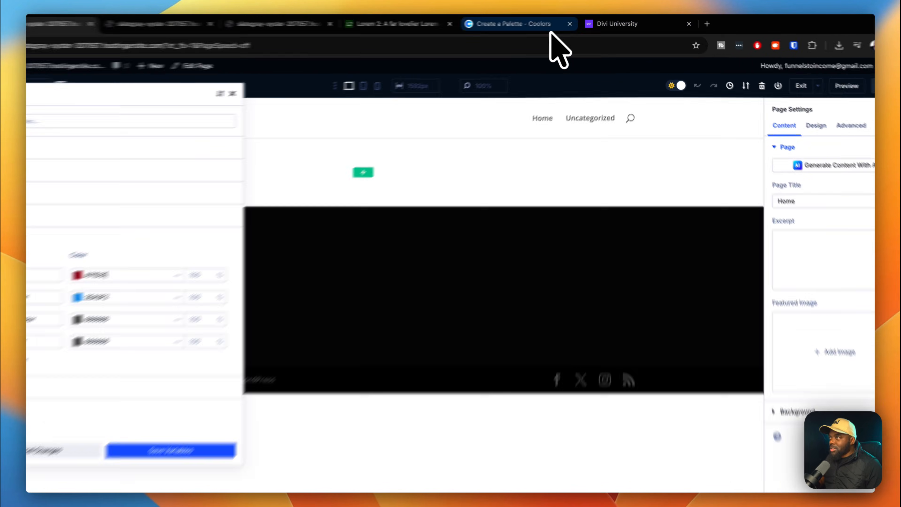
click(546, 22)
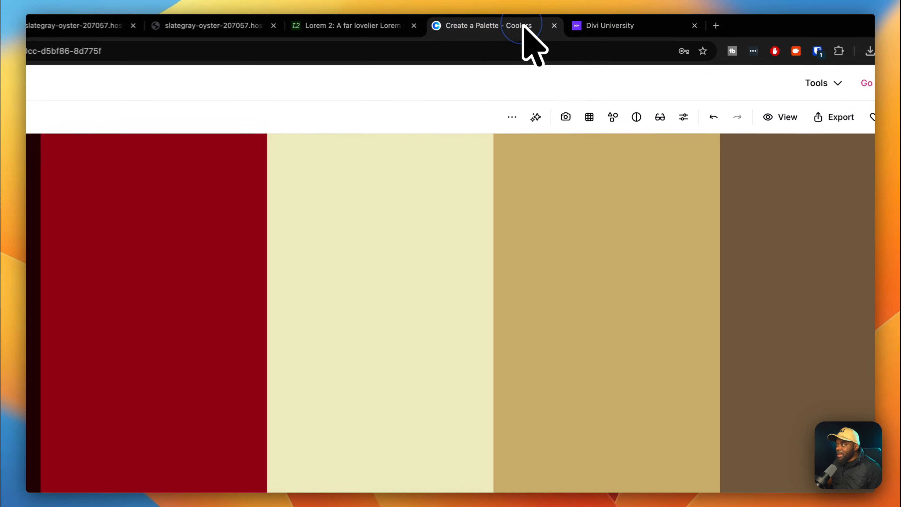
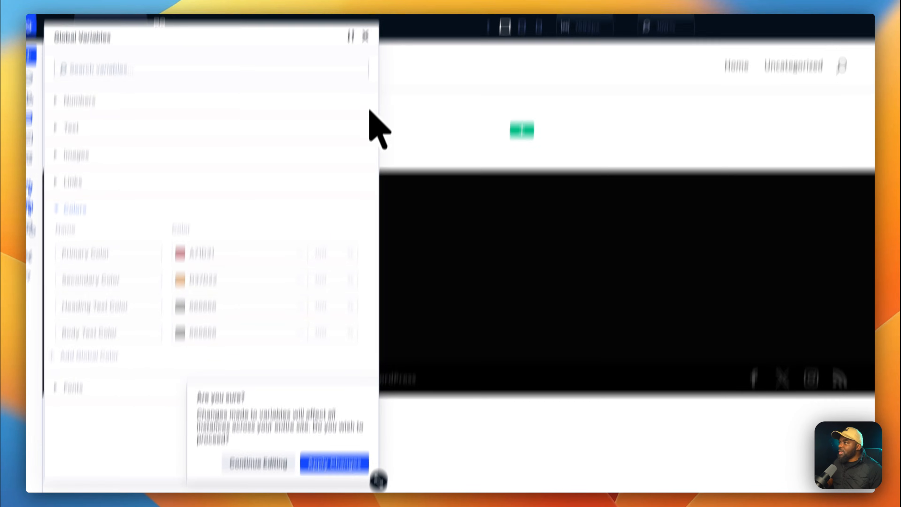
Close the Global Variables panel to get back to the Home page's empty section.
click(358, 103)
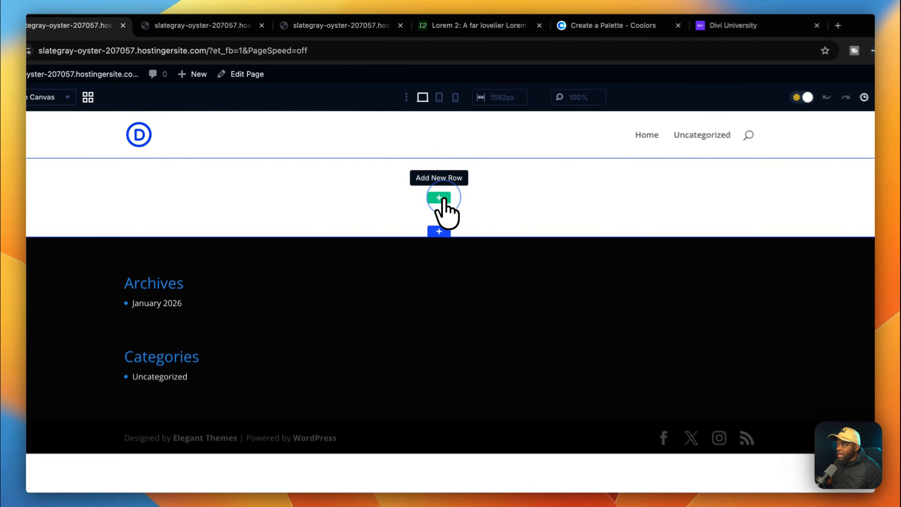
Add a one-column row holding a Text module followed by a Heading module.
click(404, 155)
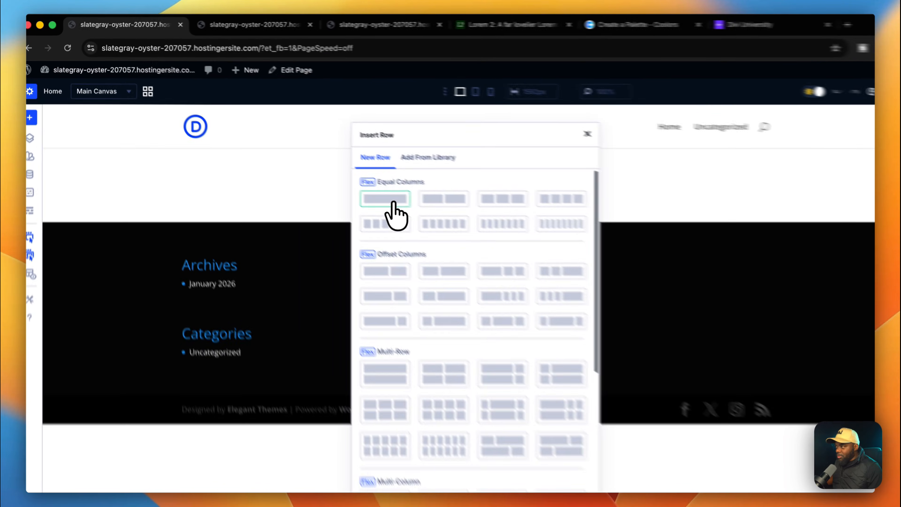
click(333, 170)
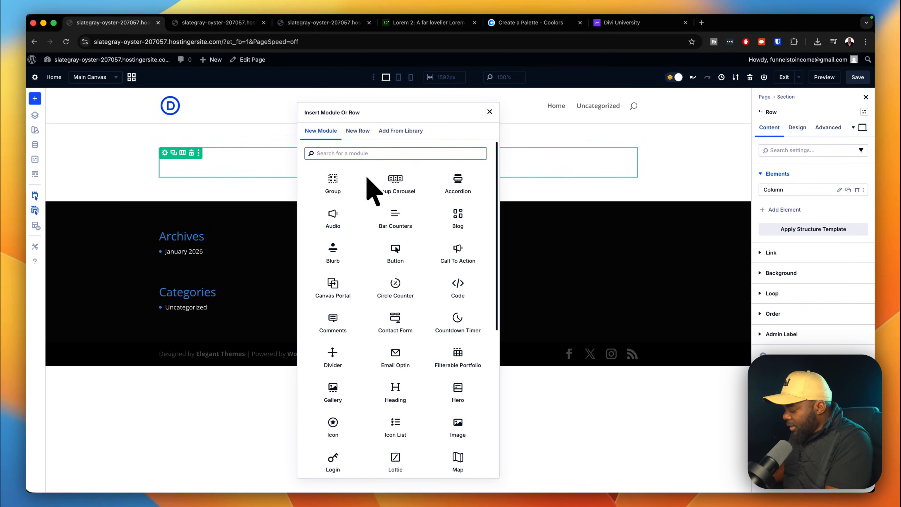
text(text)
click(335, 183)
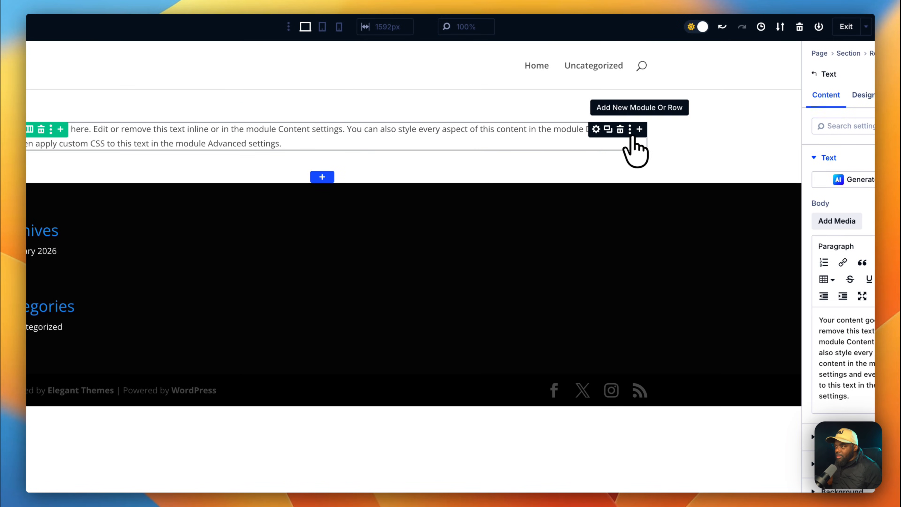
click(635, 136)
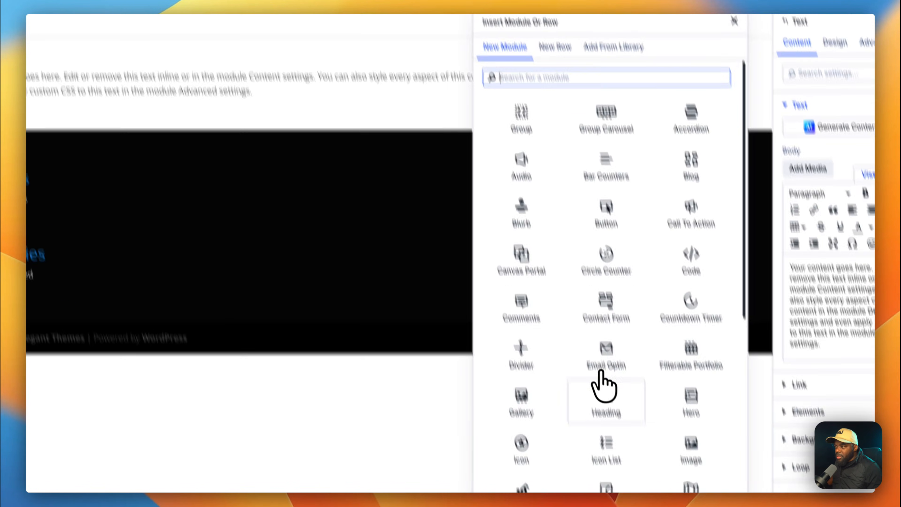
click(601, 373)
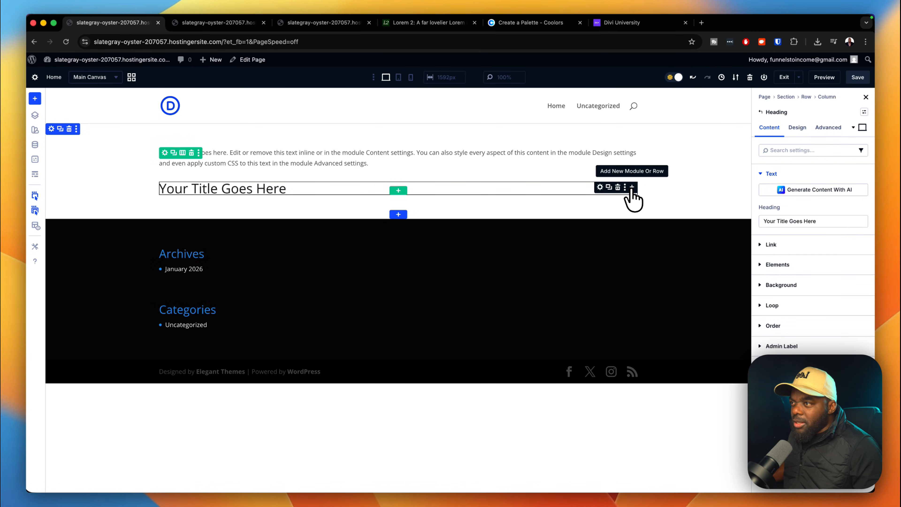
Below the heading, add a Group containing a Text module and a Button module.
click(633, 188)
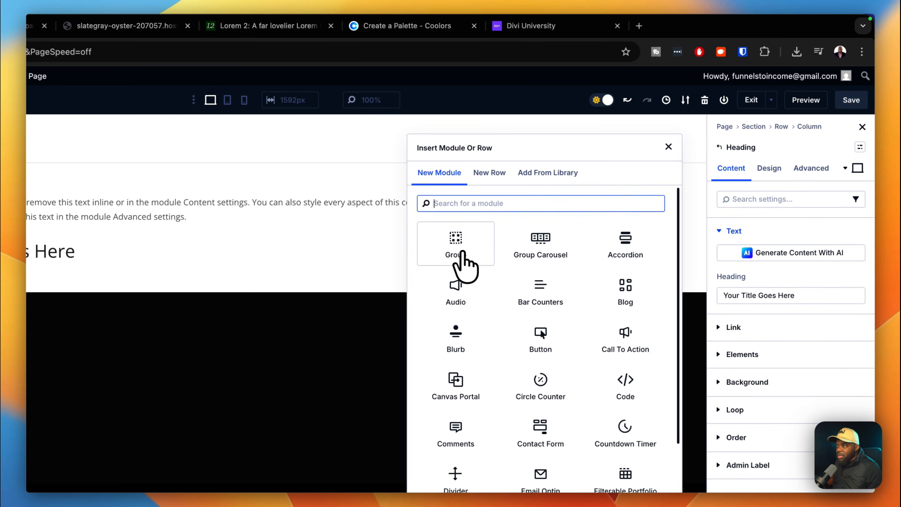
click(463, 253)
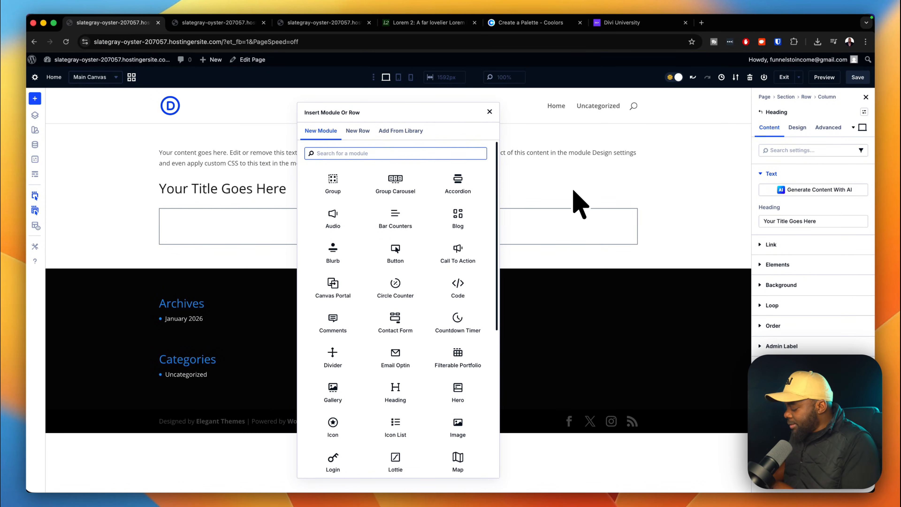
text(text)
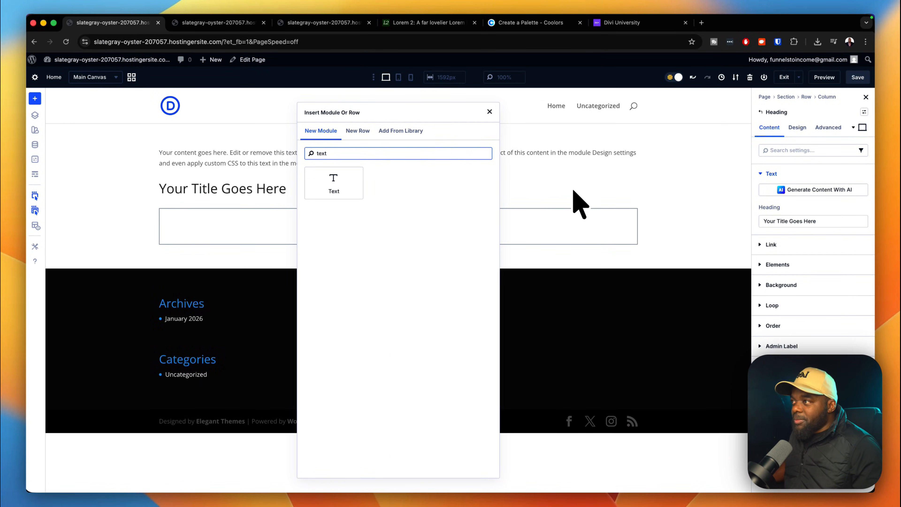
click(352, 183)
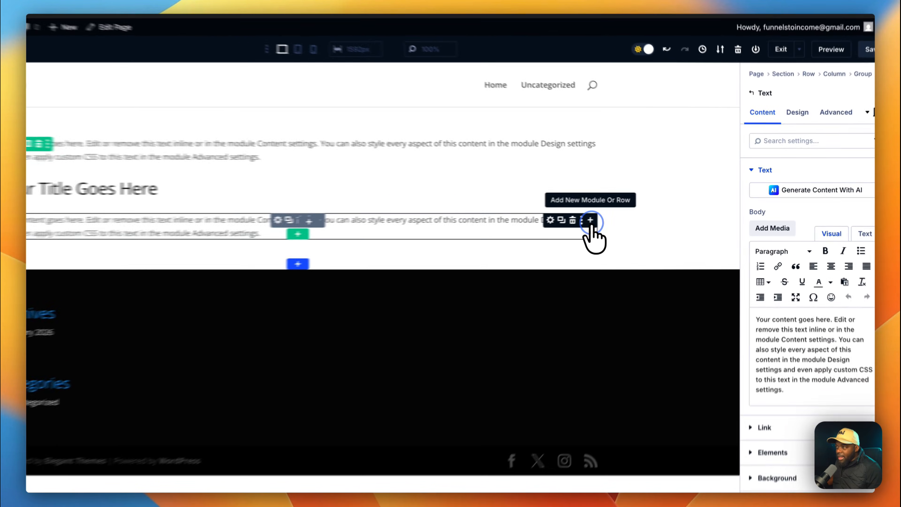
click(632, 213)
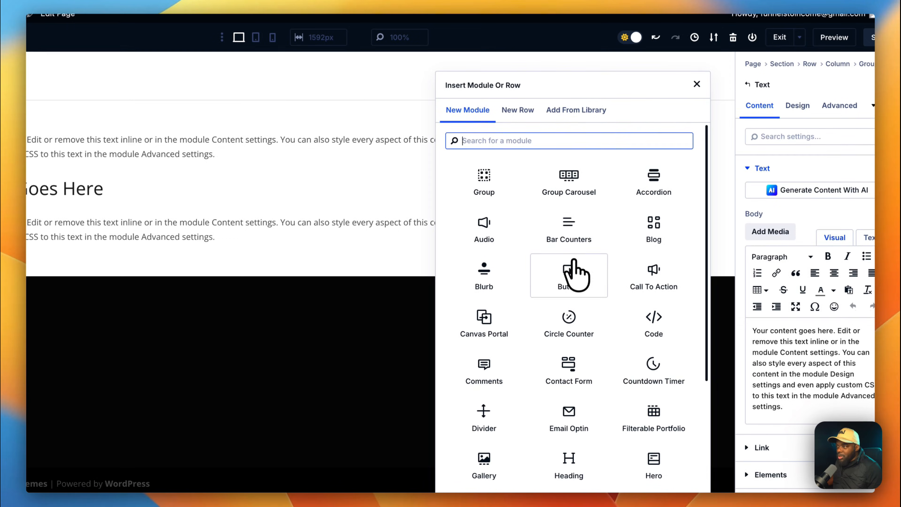
click(571, 279)
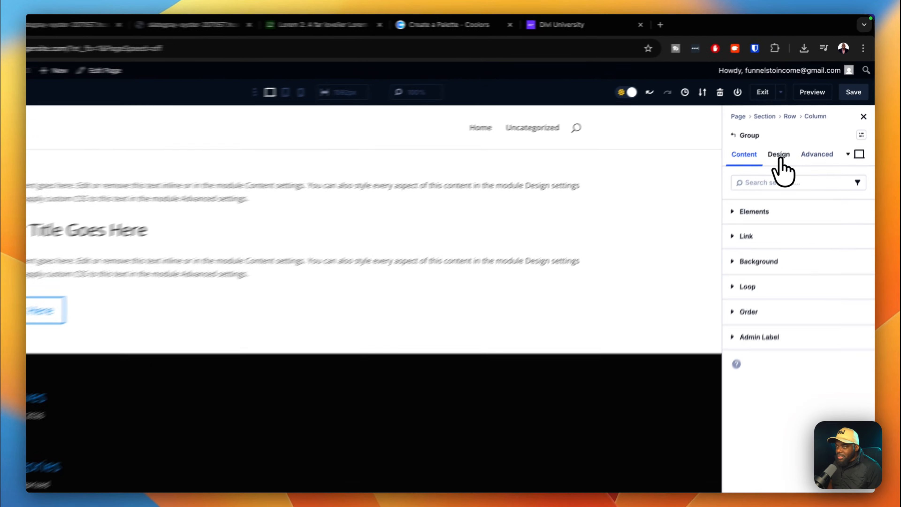
Set the group's layout direction to Row with Justify Center.
click(797, 128)
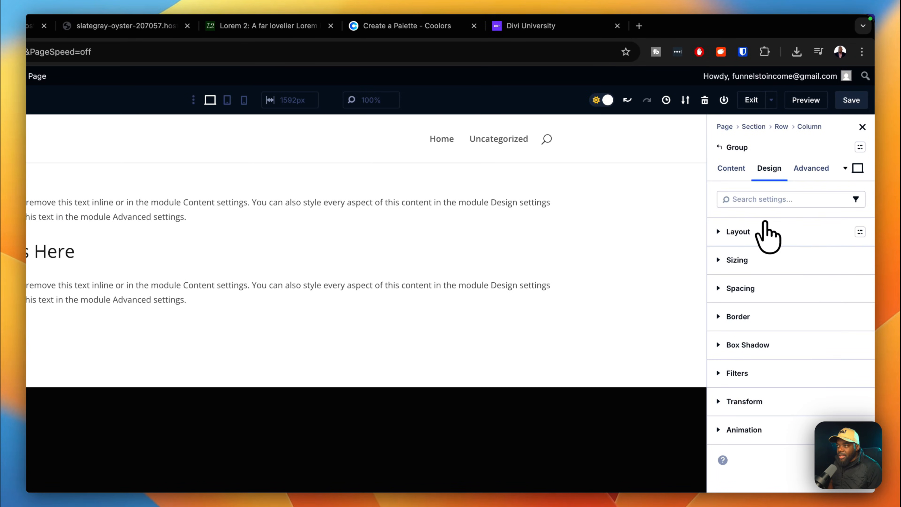
click(763, 231)
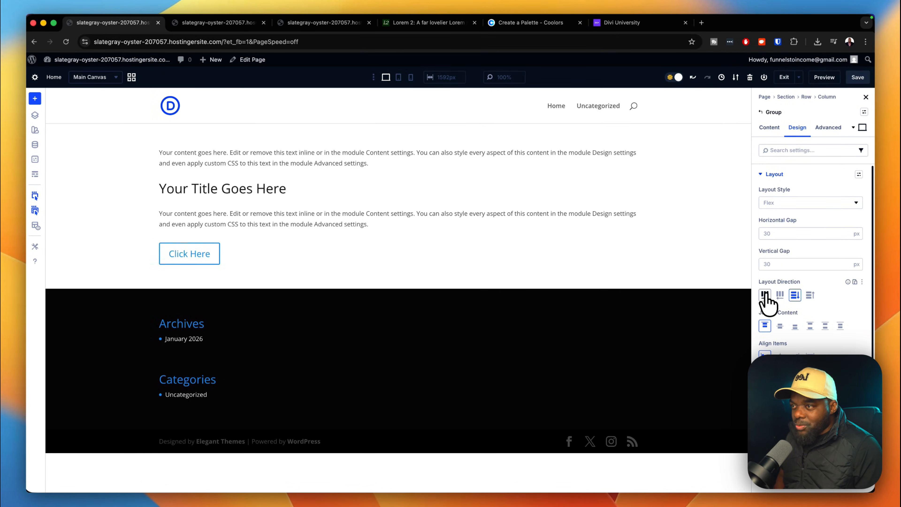
click(765, 294)
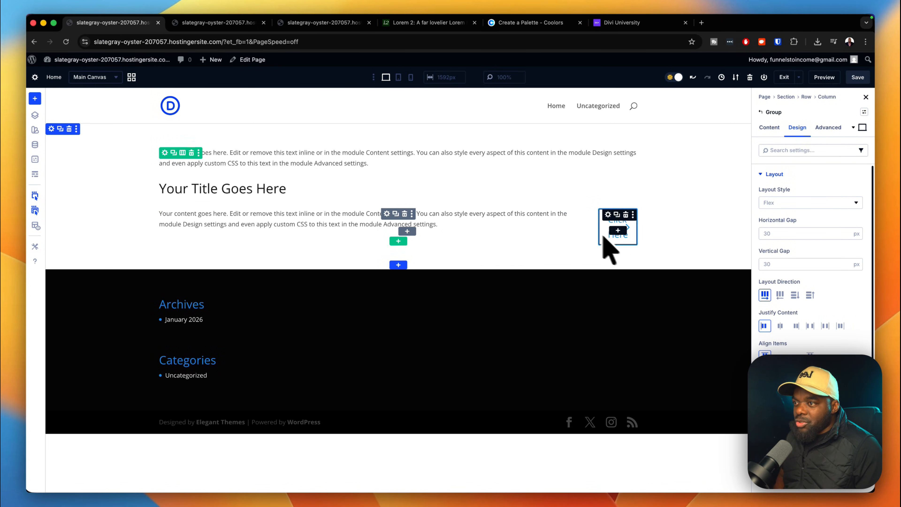
click(780, 326)
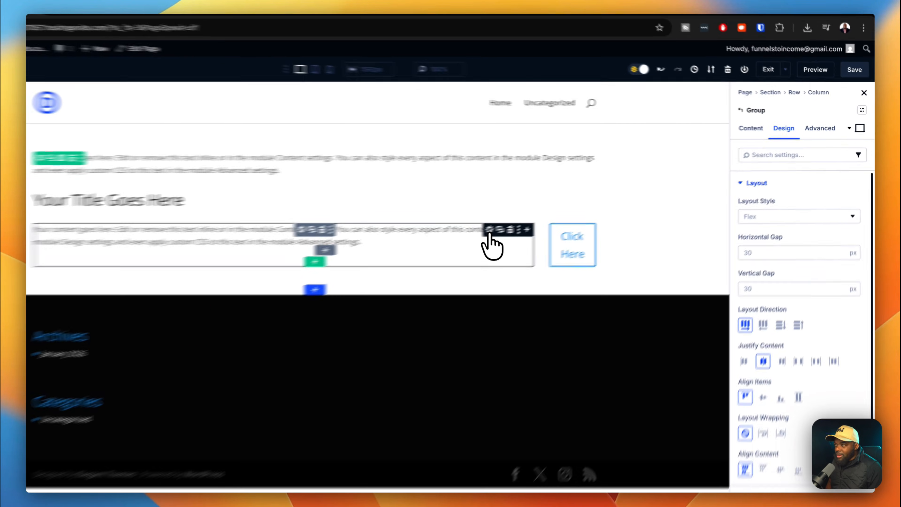
Change the group's text block body to the price $69.
click(547, 214)
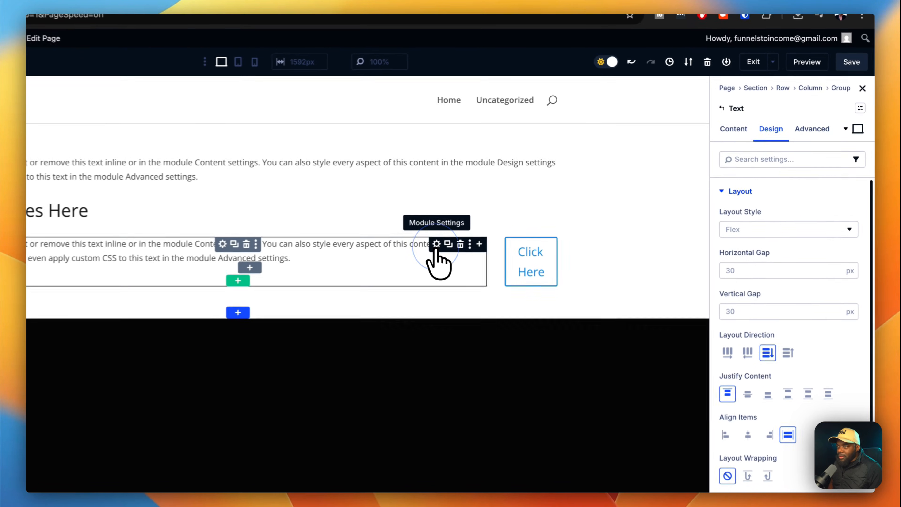
click(769, 128)
click(746, 193)
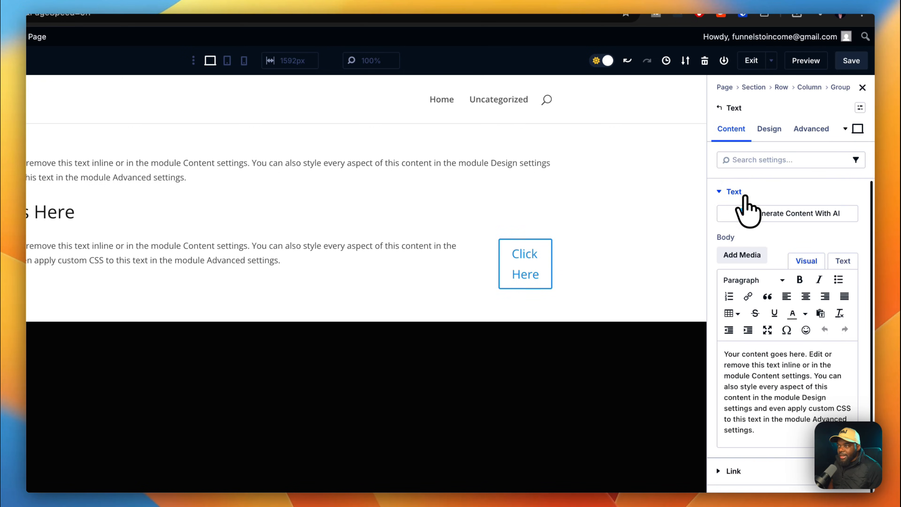
scroll(758, 365, down, 5)
drag(760, 326, 712, 207)
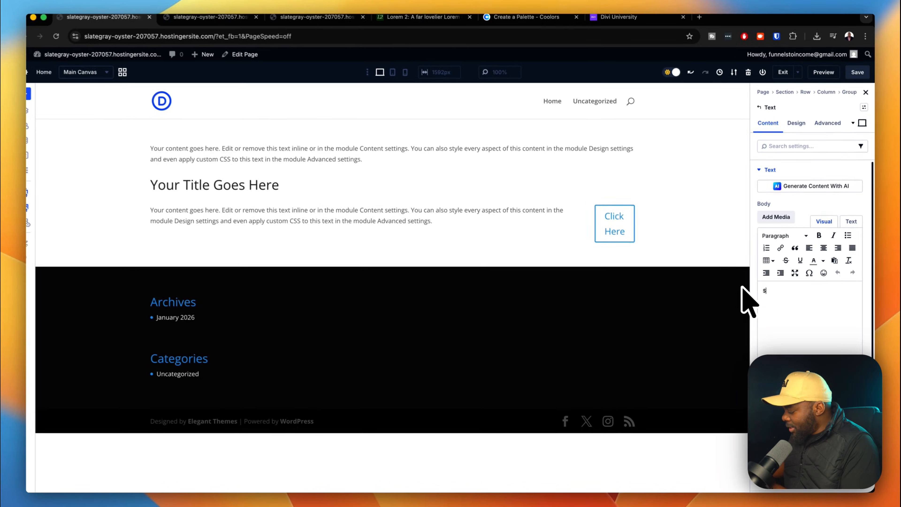
text($)
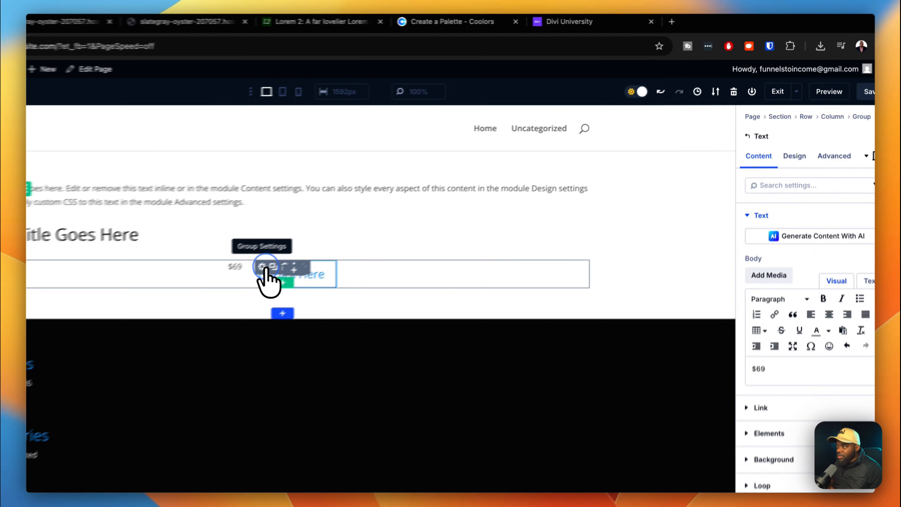
Set the group's Align Items to Center so price and button line up vertically.
click(382, 214)
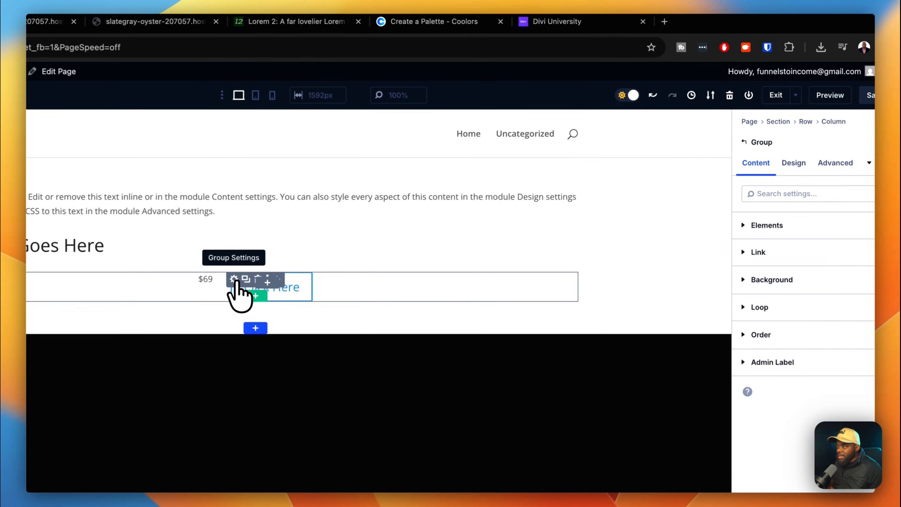
click(778, 140)
click(786, 198)
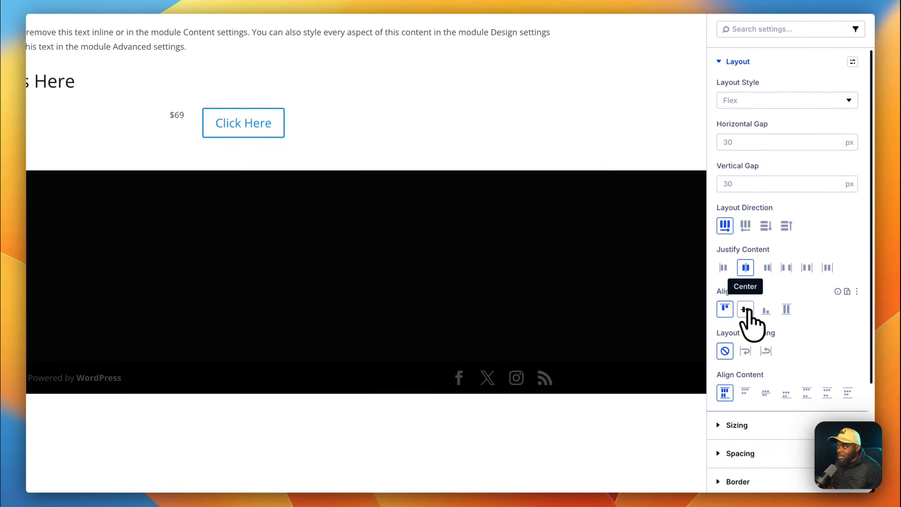
click(746, 439)
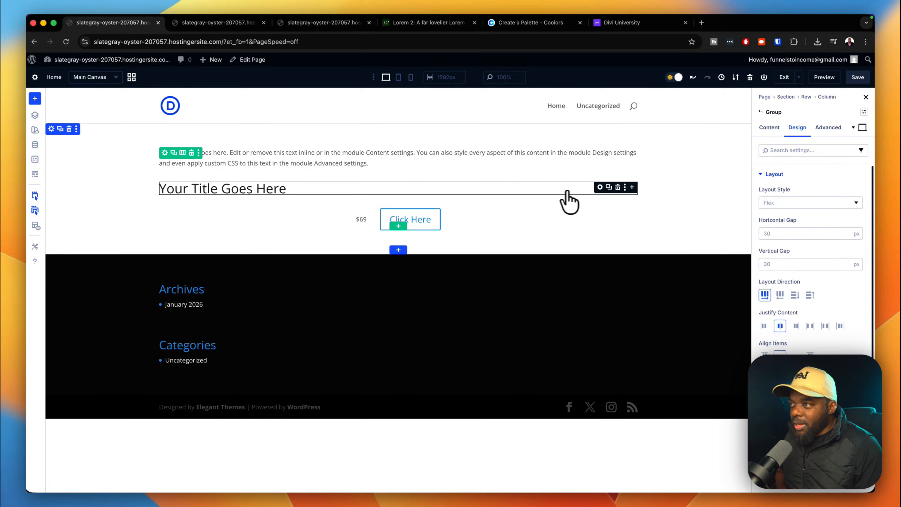
Center-align the 'Your Title Goes Here' heading text in its design settings.
click(599, 187)
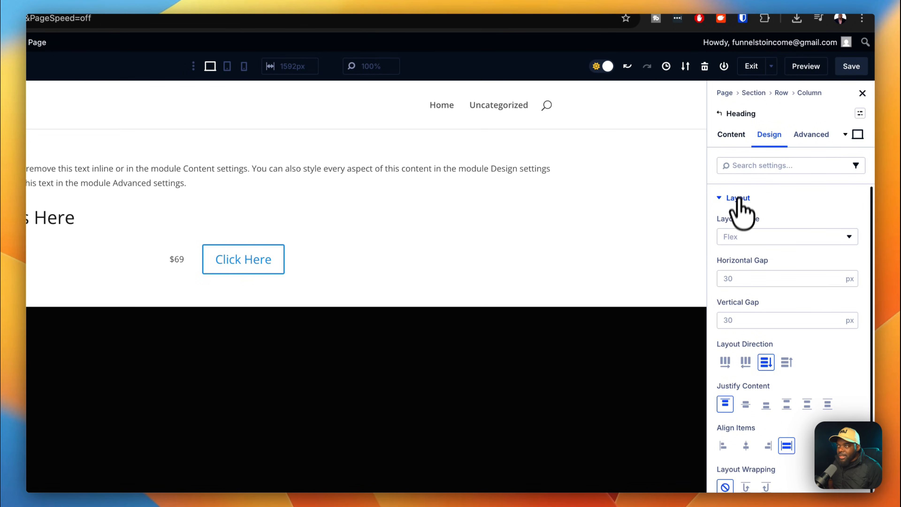
click(734, 135)
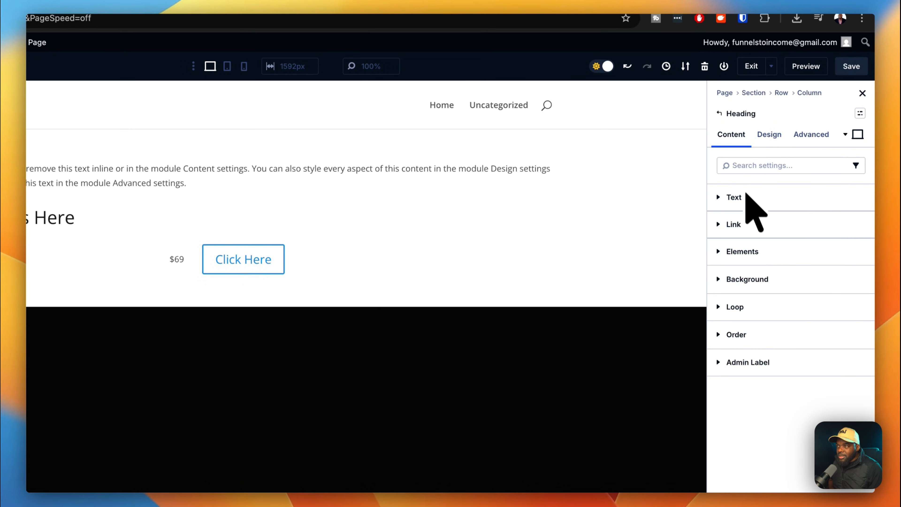
click(767, 199)
click(769, 137)
click(723, 198)
click(784, 253)
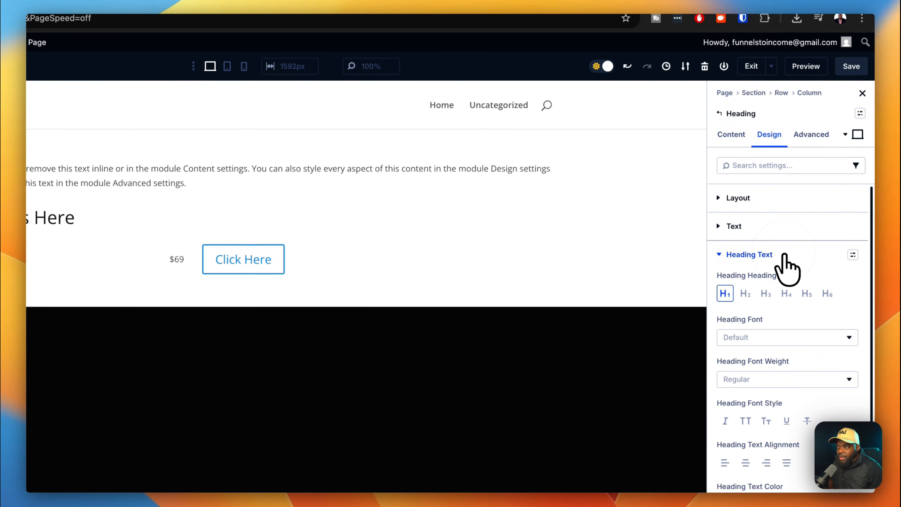
scroll(767, 355, down, 3)
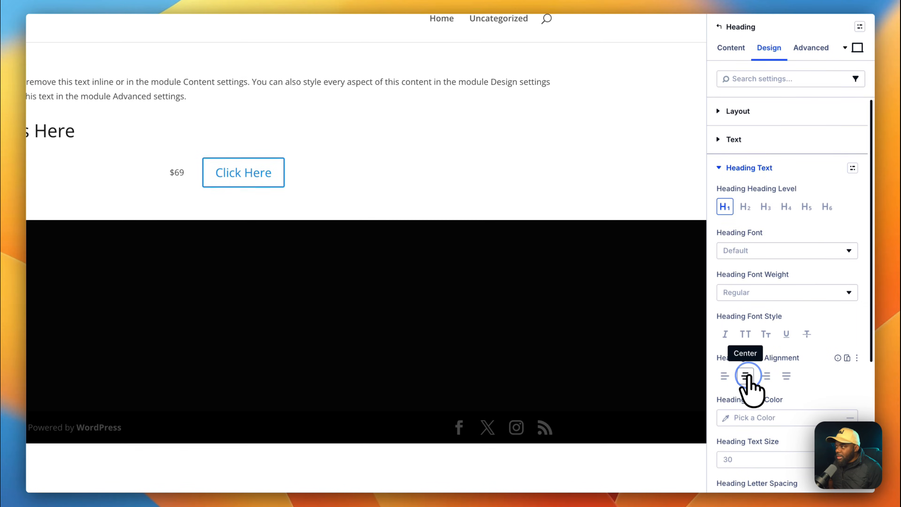
click(746, 376)
Center-align the placeholder paragraph above the heading in its body editor.
mouse_move(551, 93)
click(503, 81)
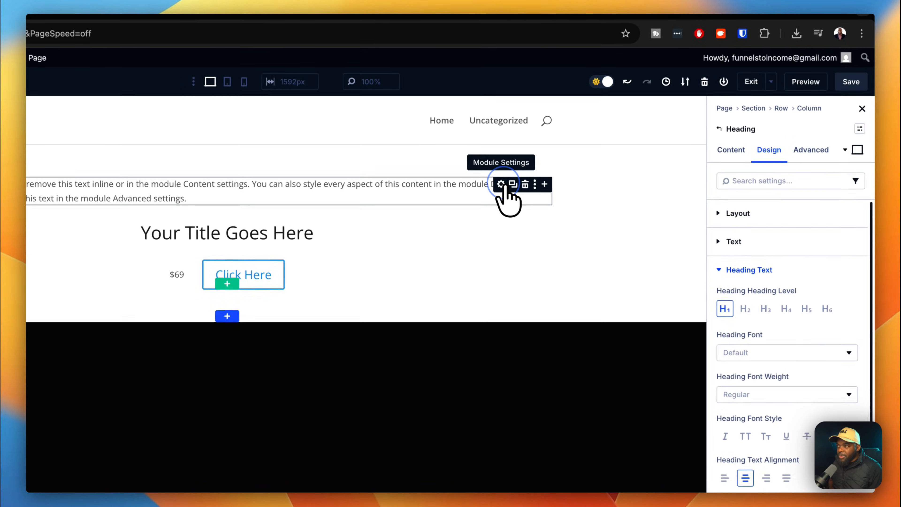
click(738, 153)
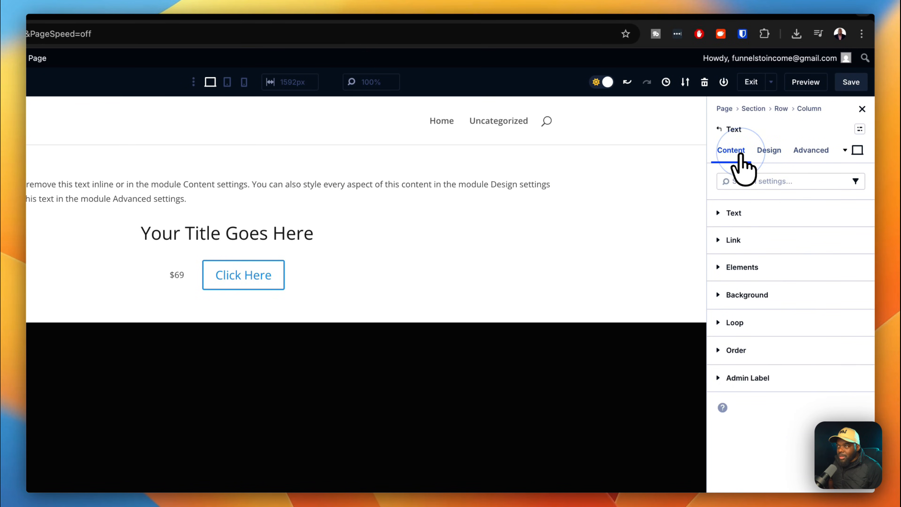
click(756, 213)
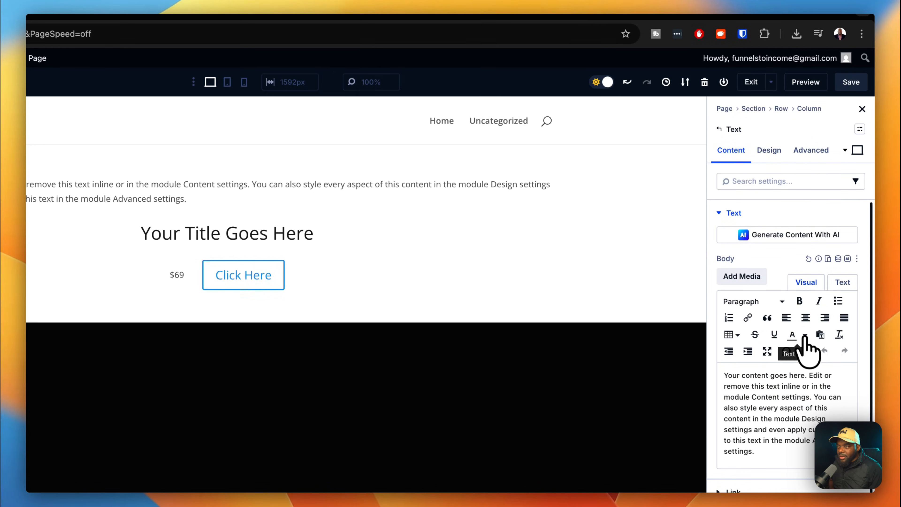
click(806, 318)
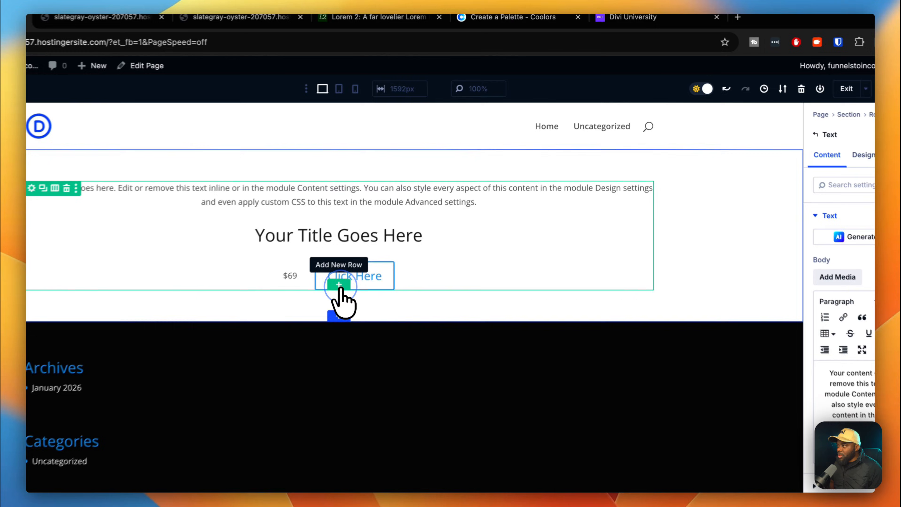
Insert an Image module below the price and button row.
click(398, 227)
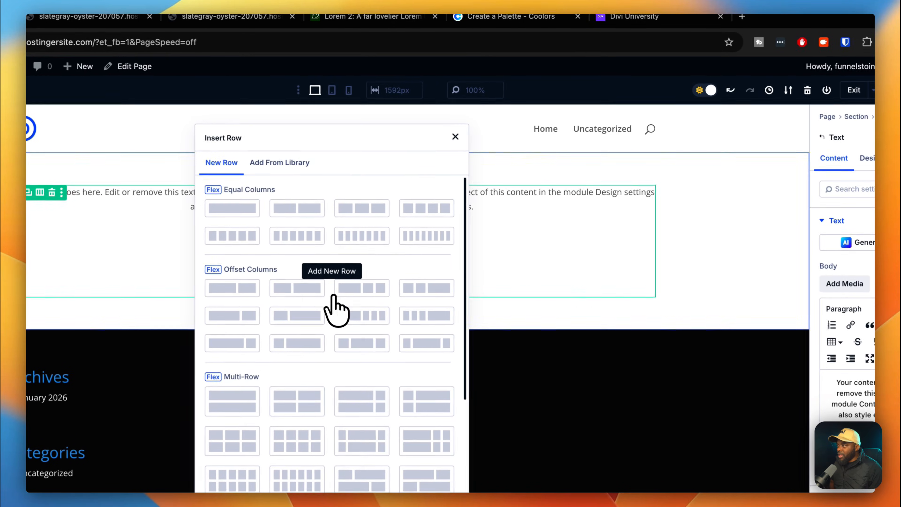
click(733, 261)
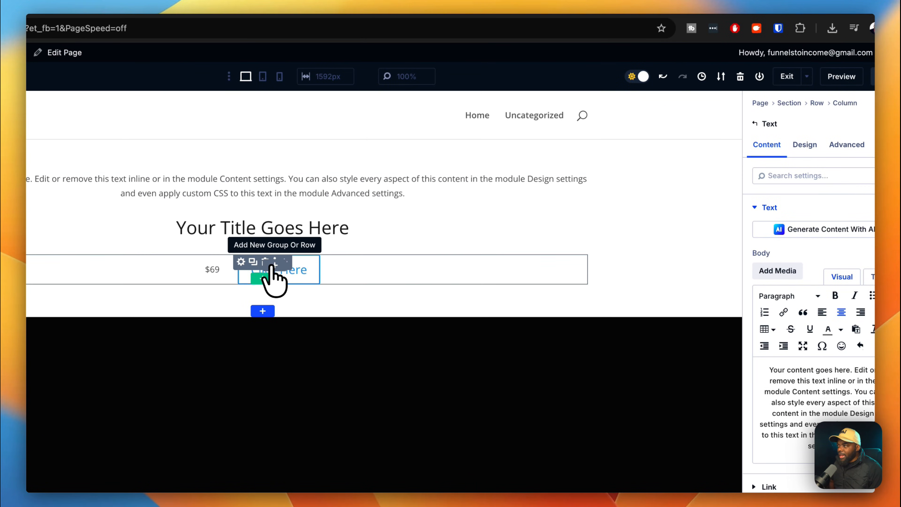
click(275, 264)
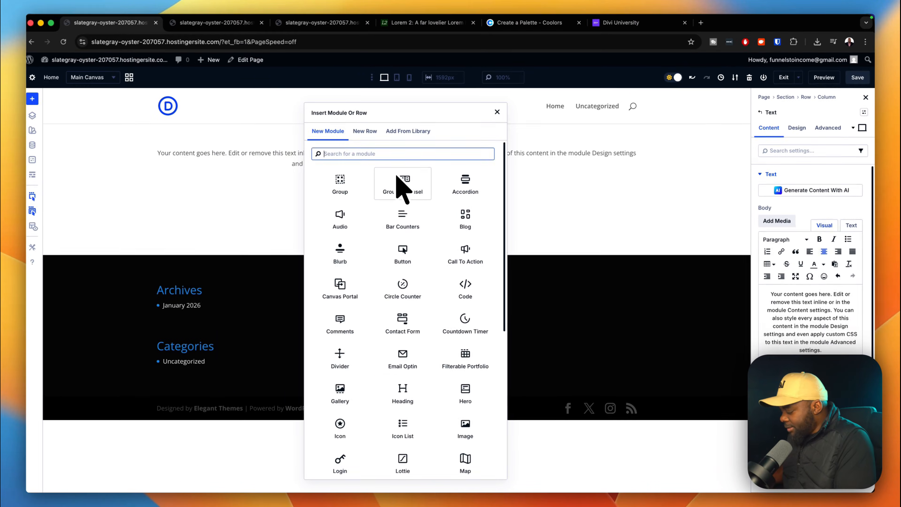
text(image)
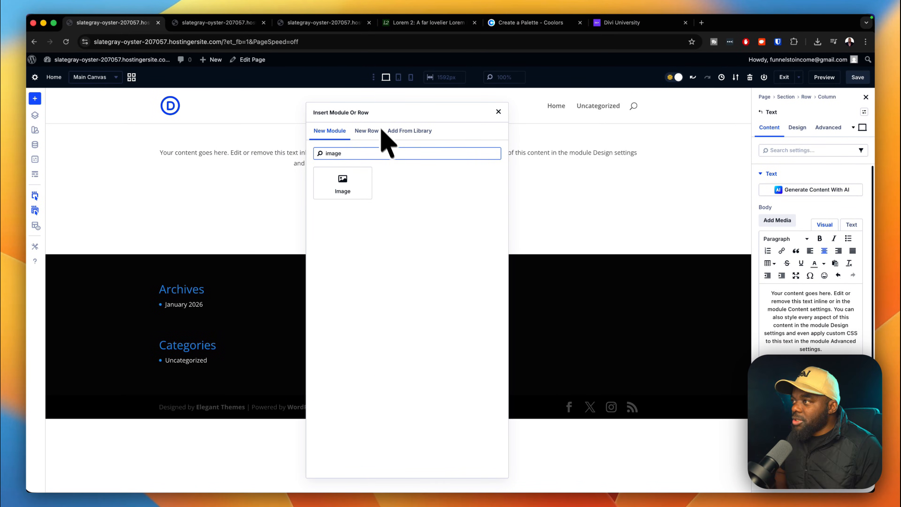
click(343, 183)
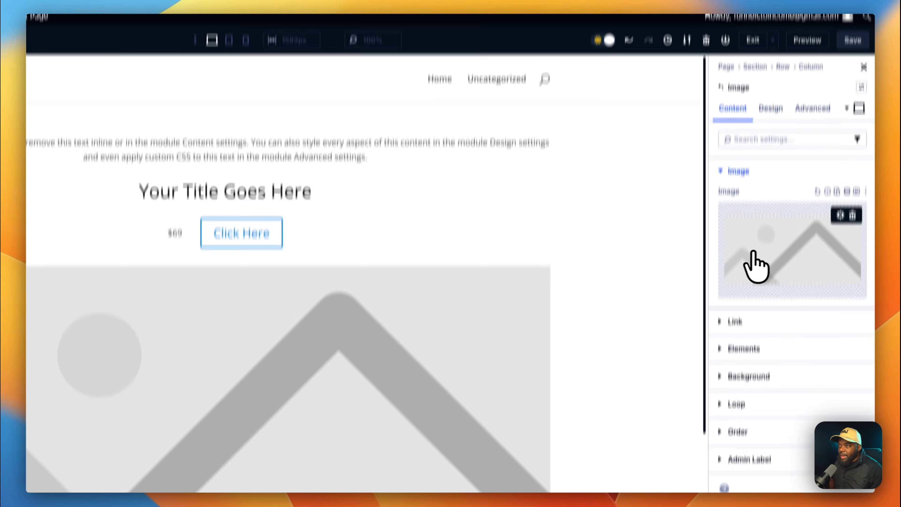
Set the image to the kitchen photo of a woman cooking from the Media Library.
click(759, 268)
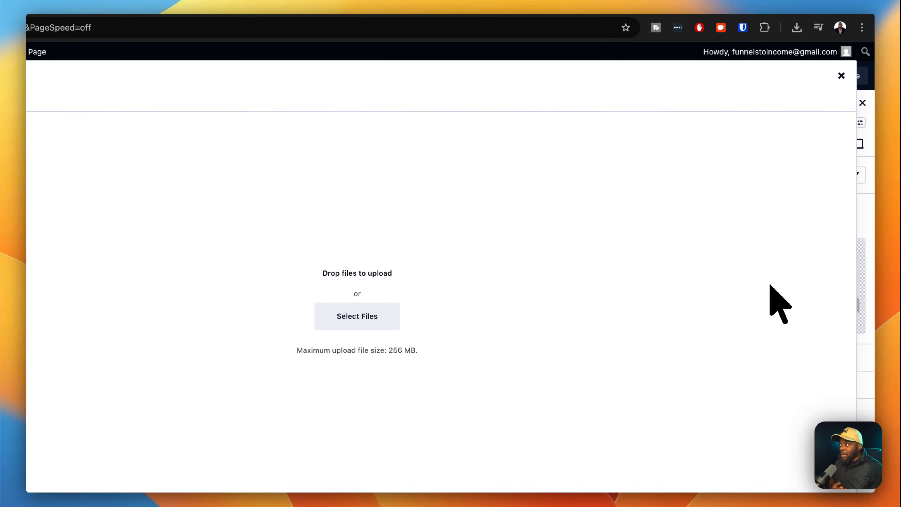
click(260, 128)
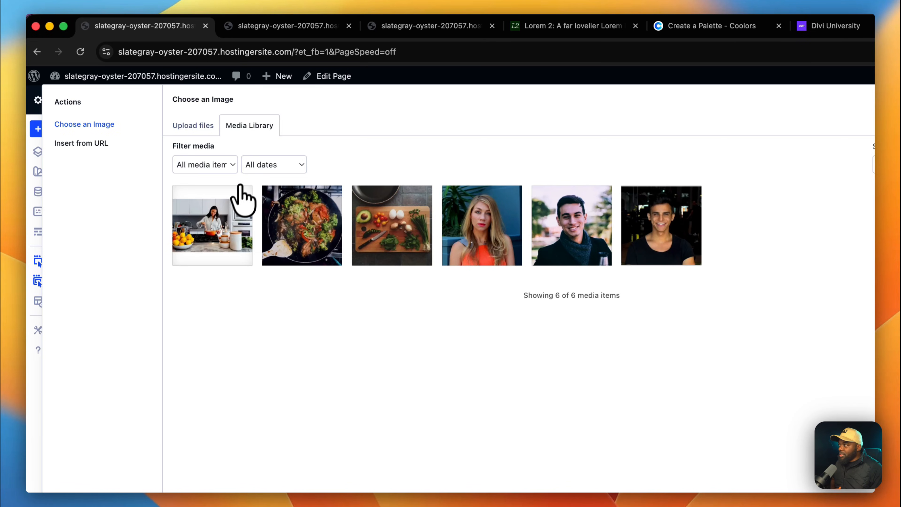
click(236, 227)
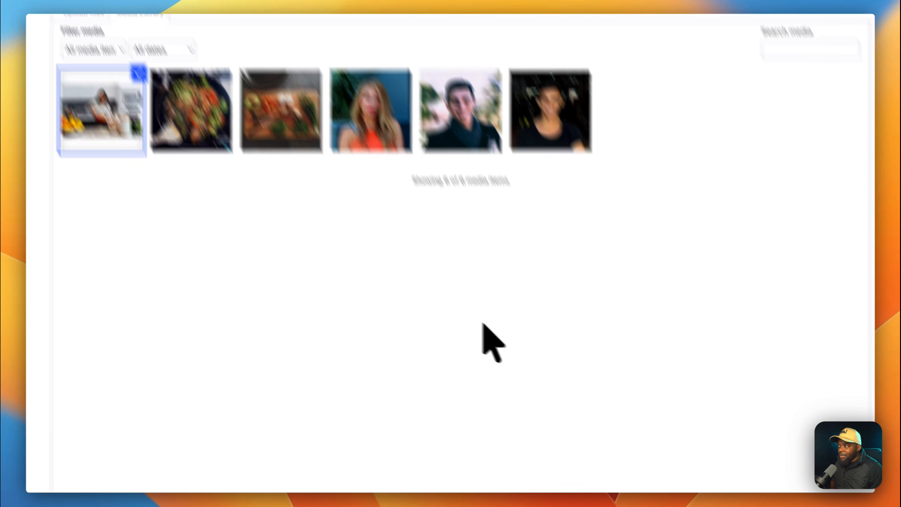
click(790, 469)
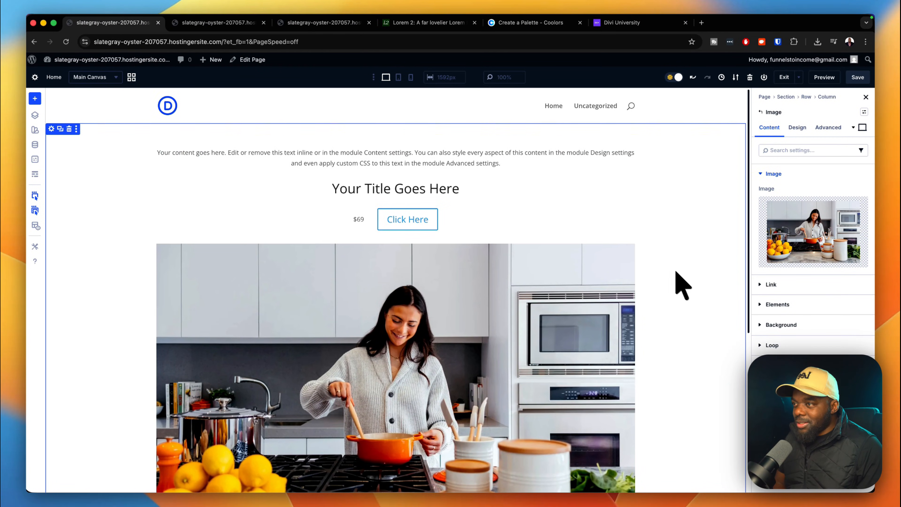
scroll(684, 284, down, 8)
scroll(707, 299, up, 10)
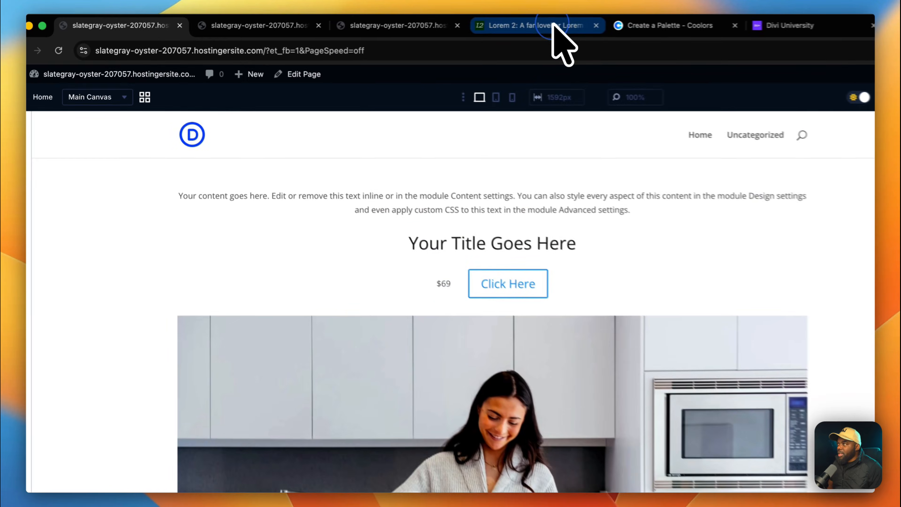
click(447, 23)
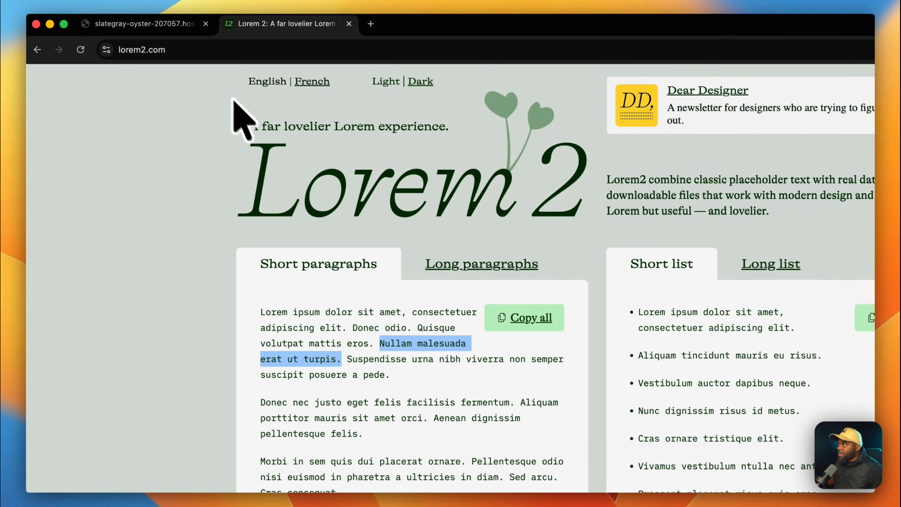
Replace the intro paragraph text with 'Nullam malesuada erat ut turpis.'.
click(171, 24)
click(476, 203)
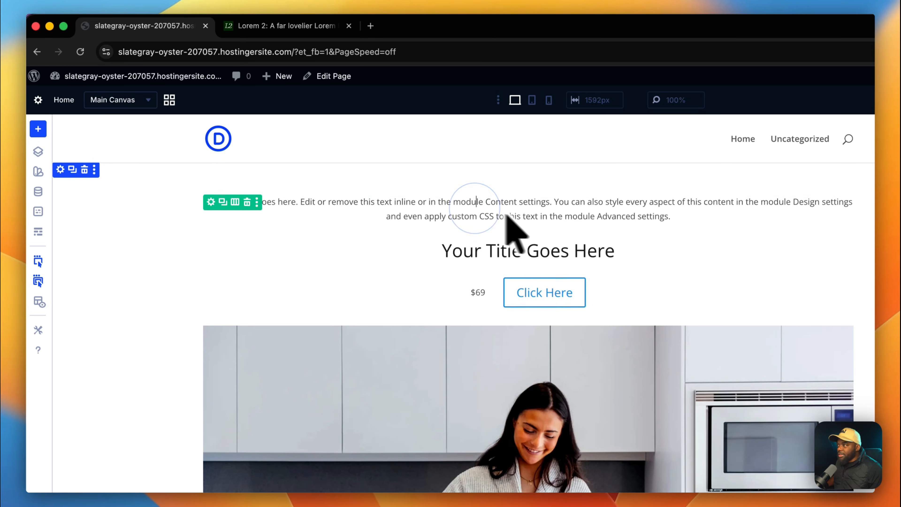
triple_click(672, 218)
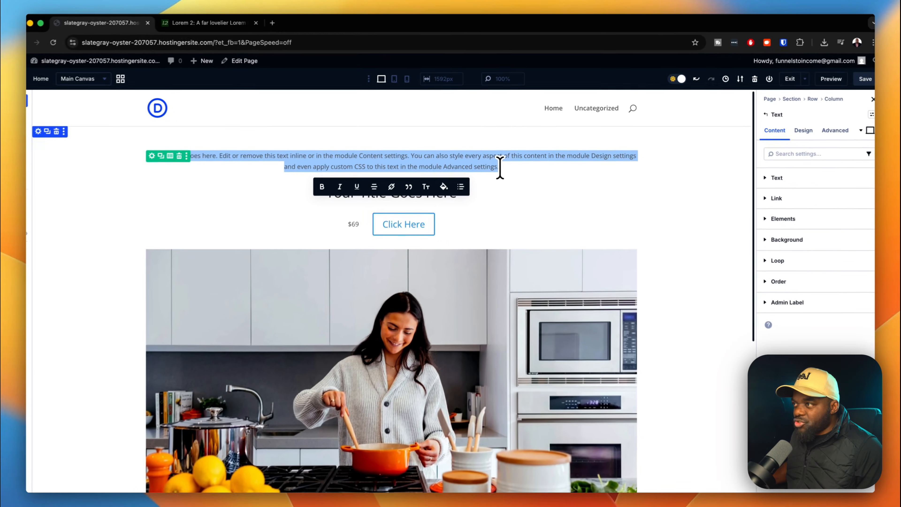
text(Nullam malesuada erat ut turpis.)
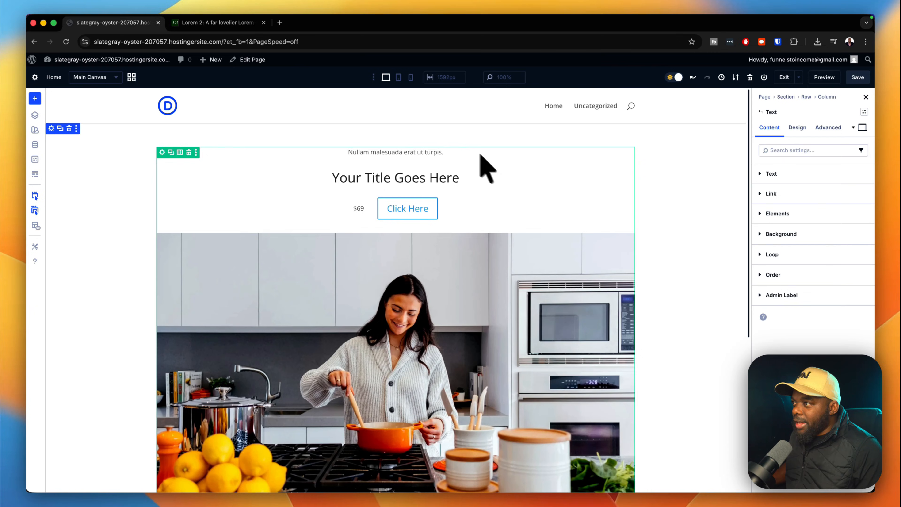
Copy 'Aliquam porttitor mauris sit amet orci.' from Lorem 2 and paste it as the heading.
click(236, 22)
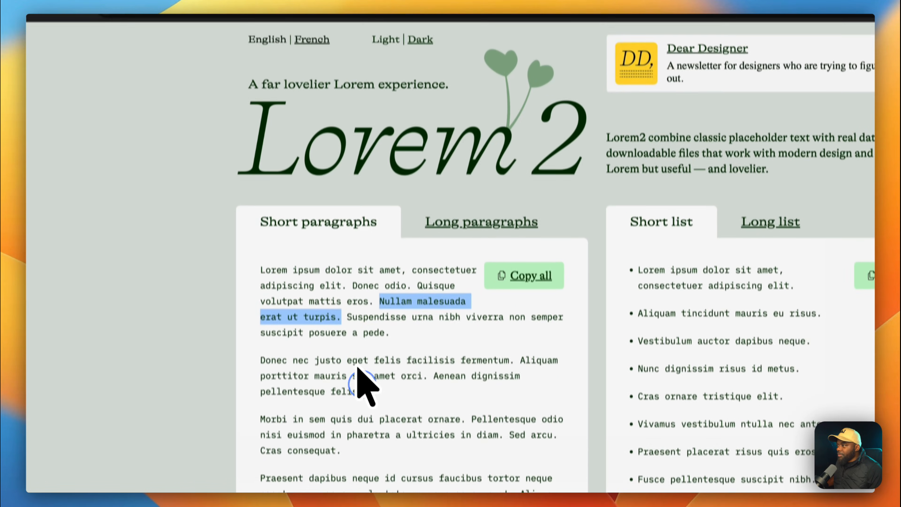
click(394, 408)
click(518, 403)
drag(538, 352, 432, 368)
key(super+c)
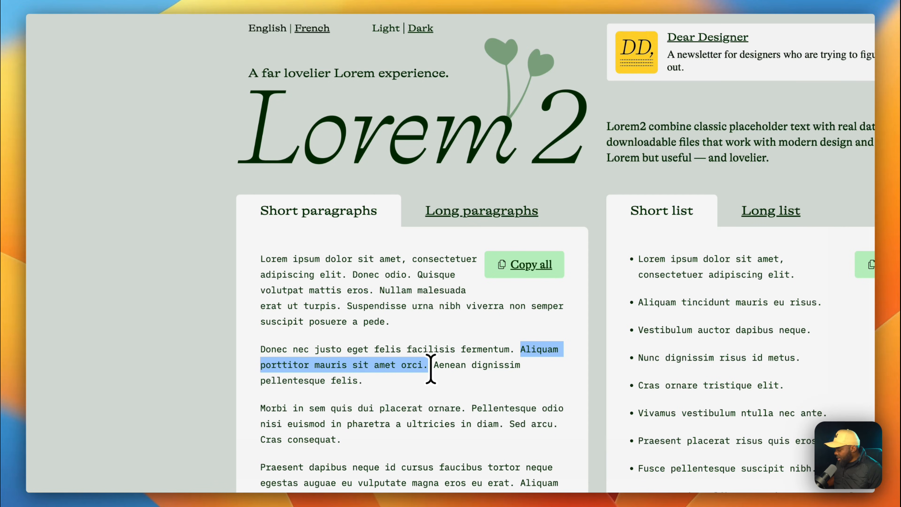
click(192, 26)
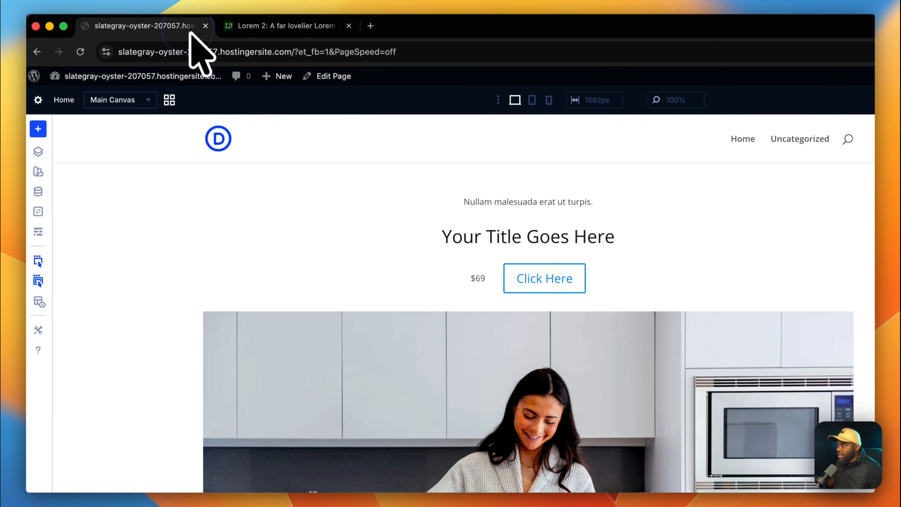
triple_click(608, 235)
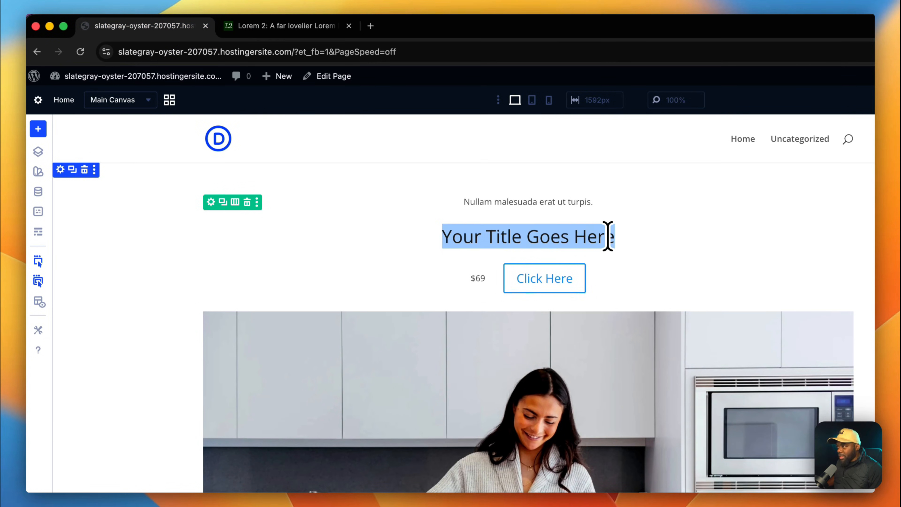
key(super+v)
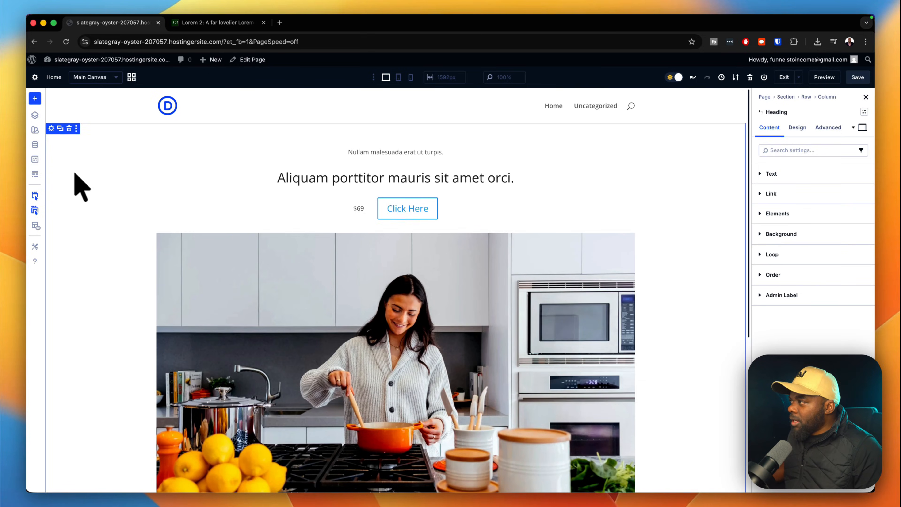
click(35, 145)
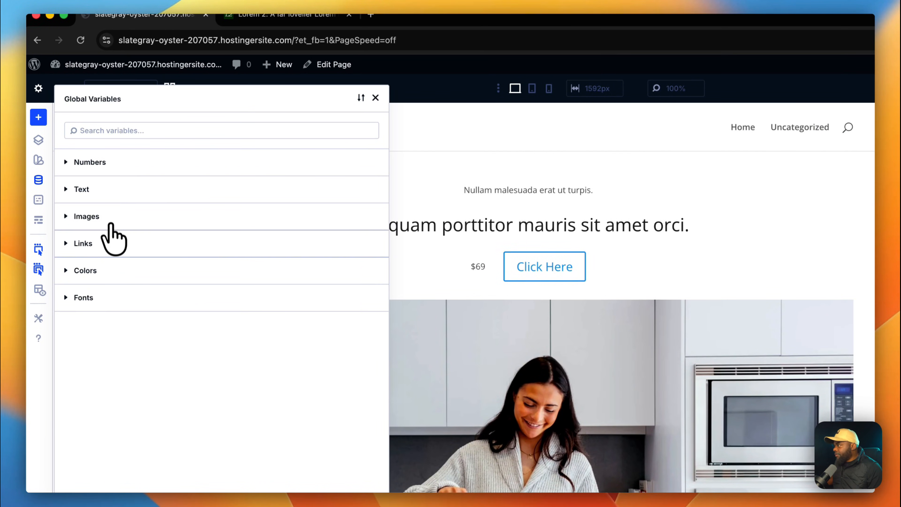
Make Poppins the global Heading font and Inter the Body font, apply, and save the page.
click(111, 297)
click(291, 344)
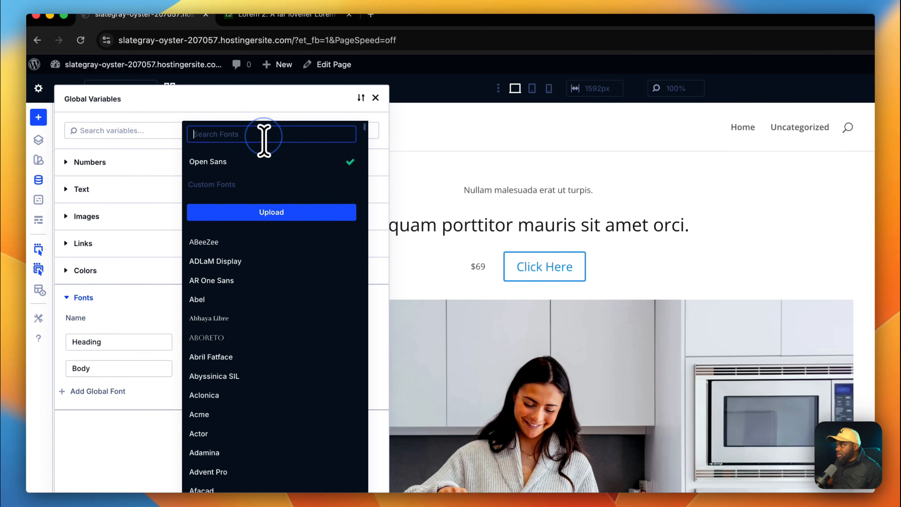
text(popp)
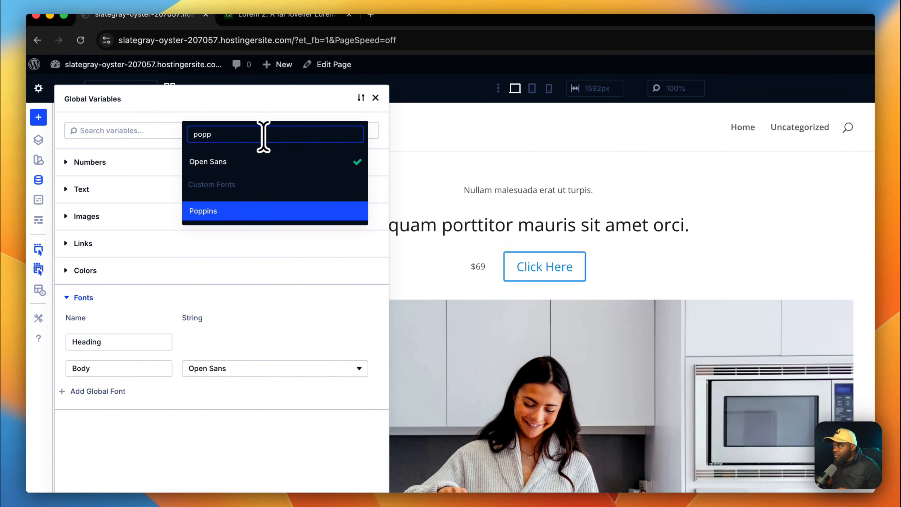
click(240, 211)
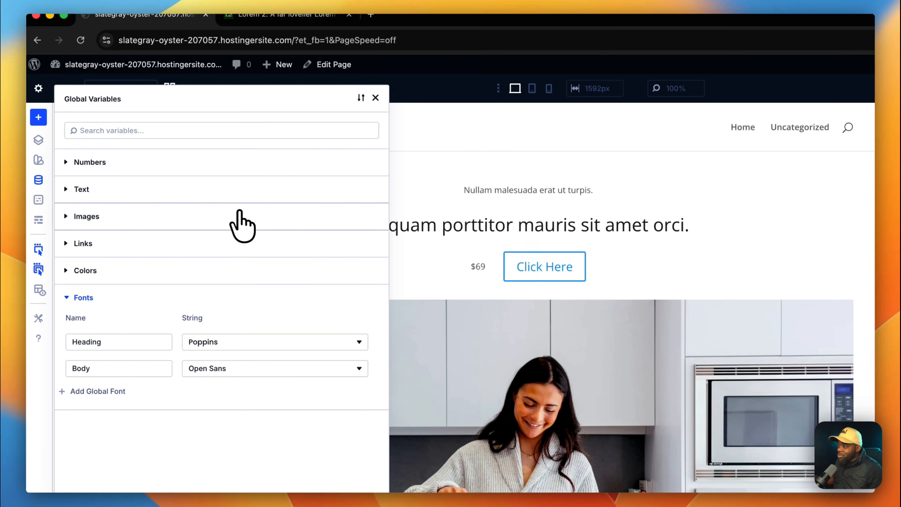
click(237, 370)
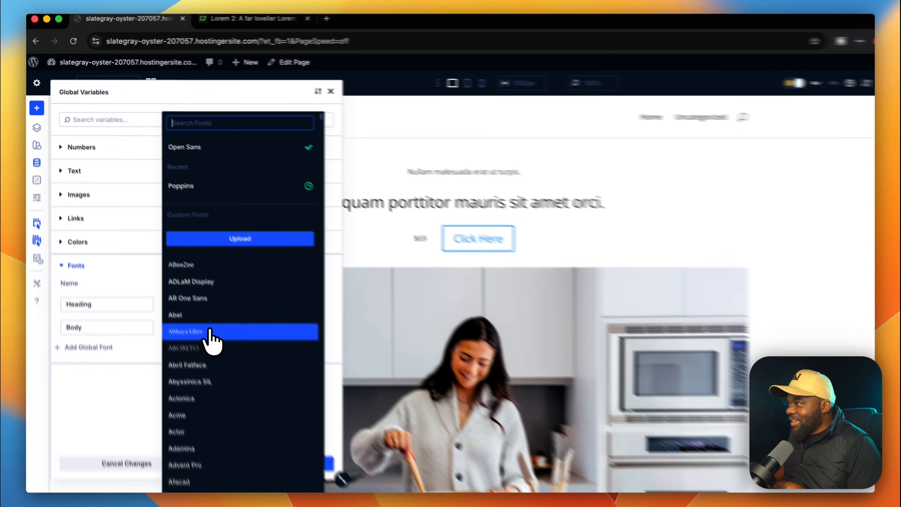
text(inter)
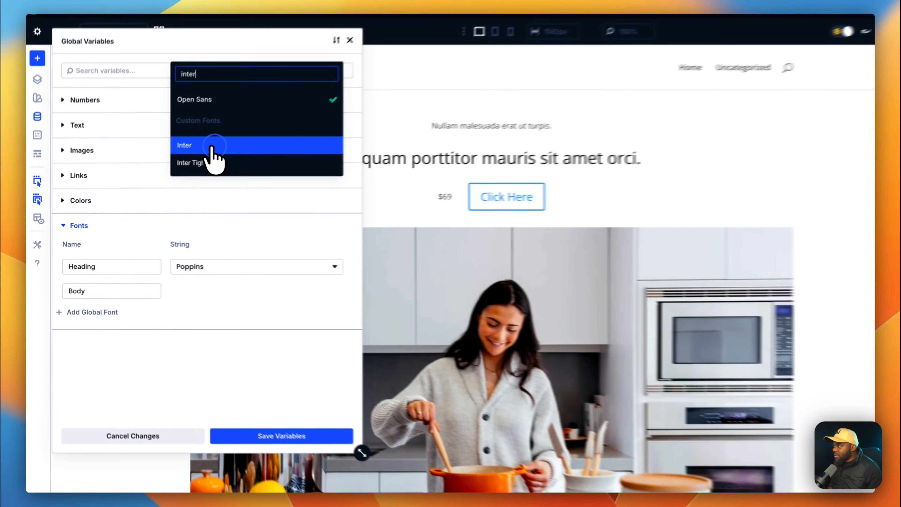
click(155, 168)
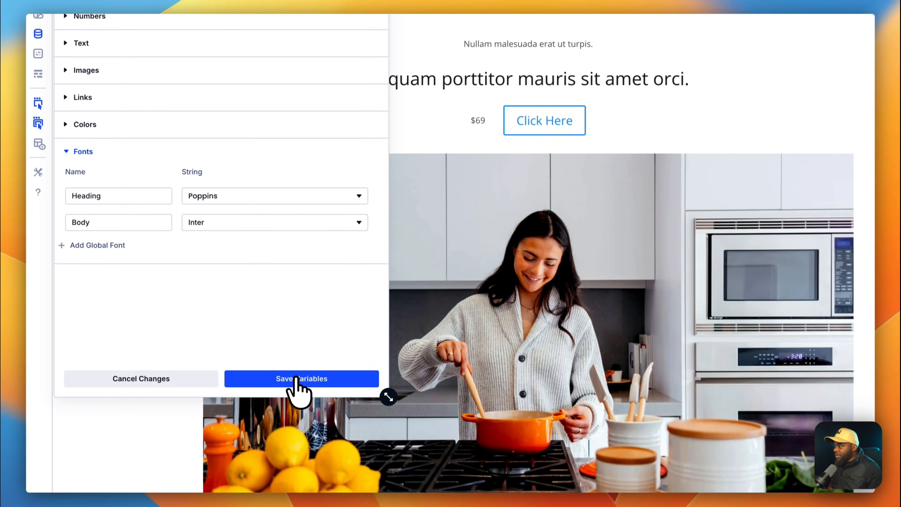
click(296, 451)
click(351, 376)
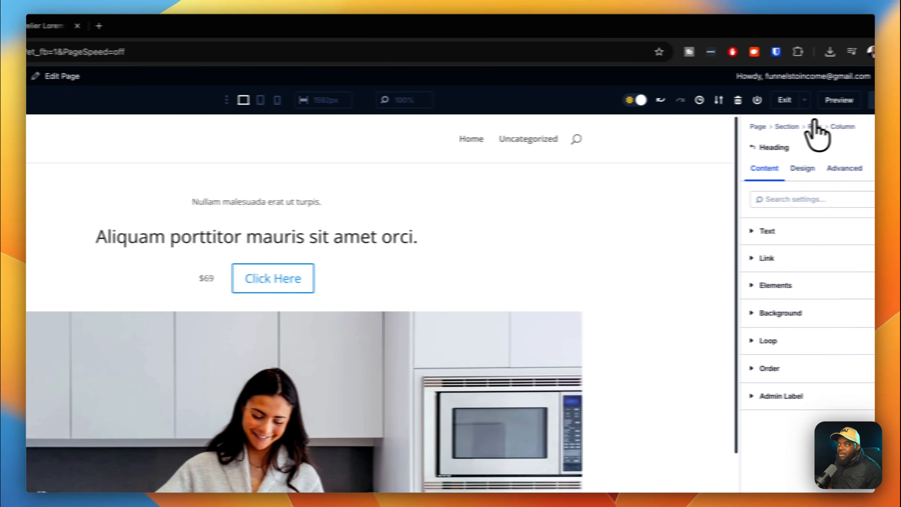
click(857, 103)
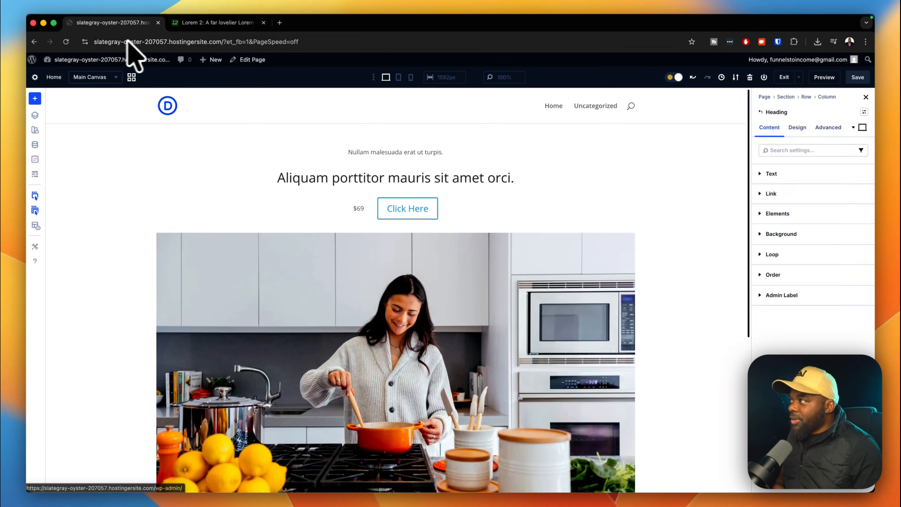
After reloading, raise the 'Nullam malesuada erat ut turpis.' text size from 14px to 16px.
click(66, 41)
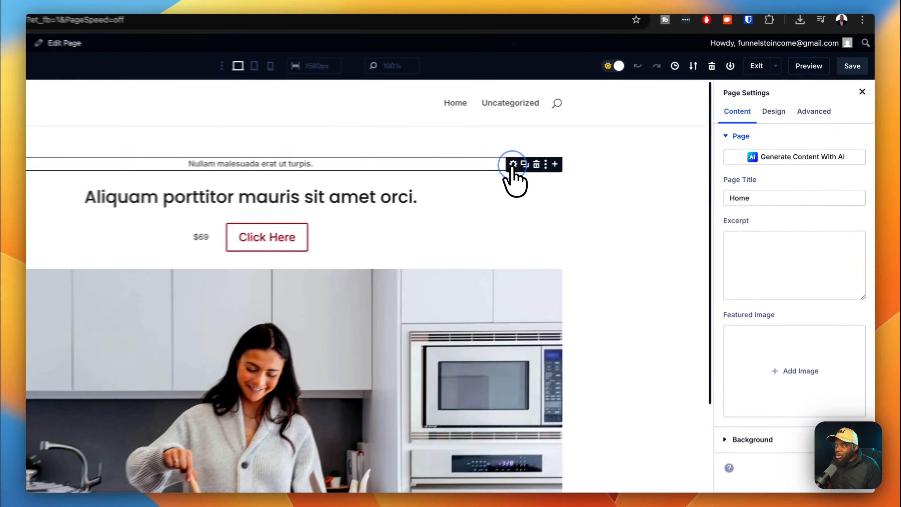
click(597, 154)
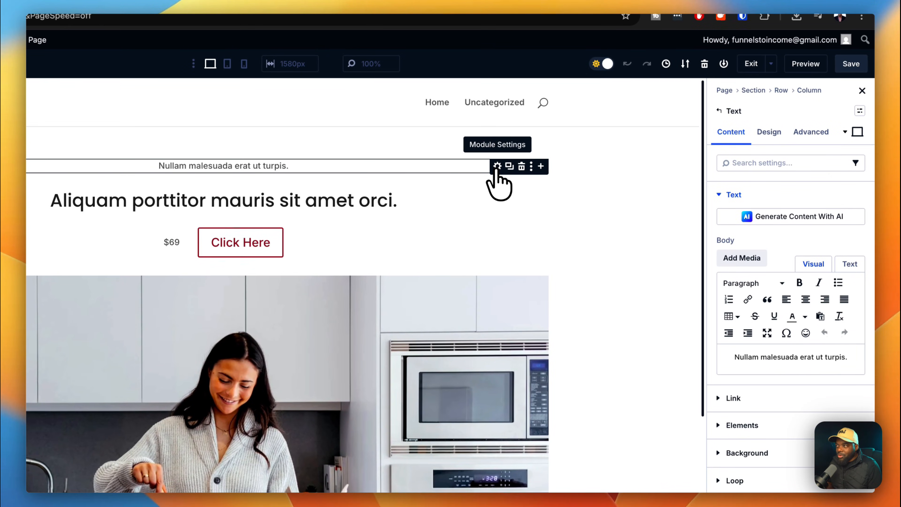
click(769, 132)
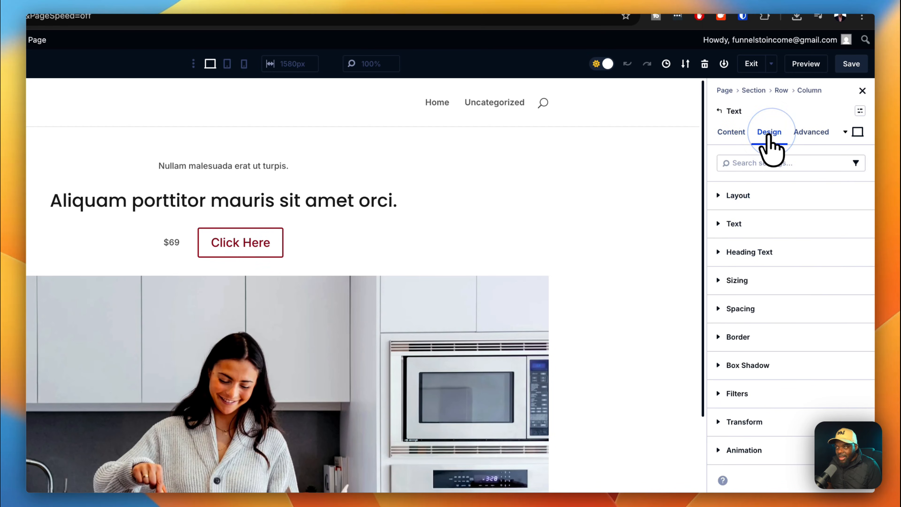
click(757, 227)
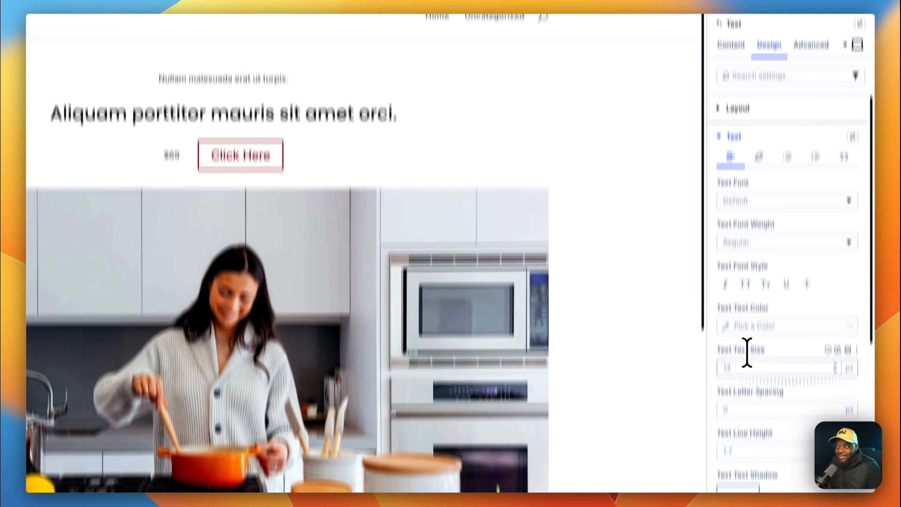
click(745, 367)
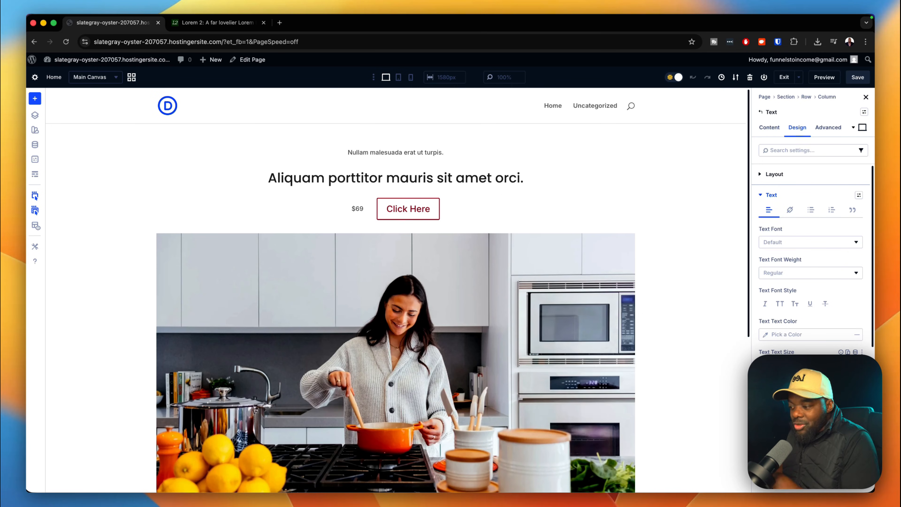
key(Up)
key(Up)
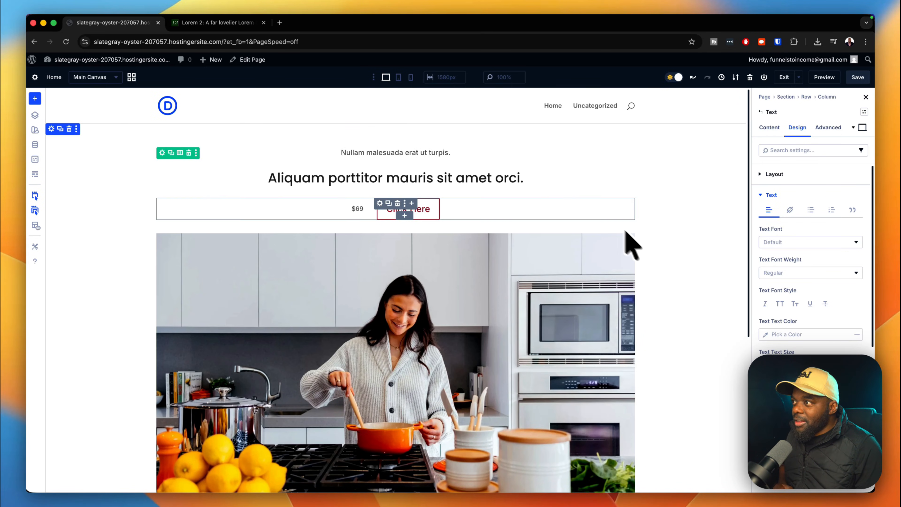
mouse_move(521, 186)
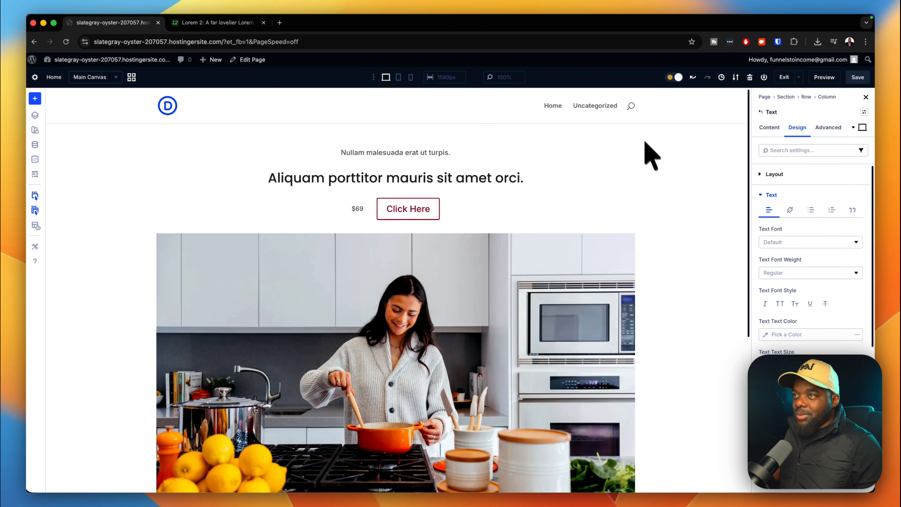
Save the Home page, then open the Dashboard from the site-name admin bar menu in a new tab.
click(859, 77)
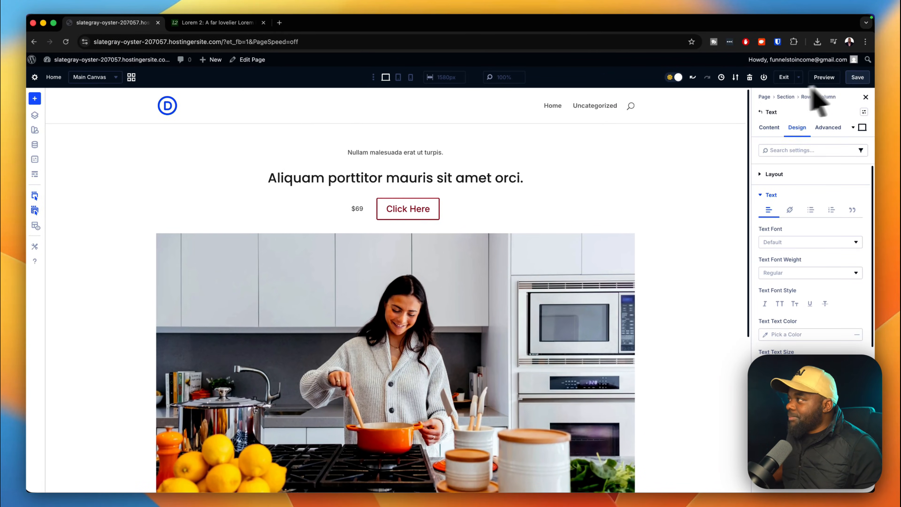
mouse_move(106, 61)
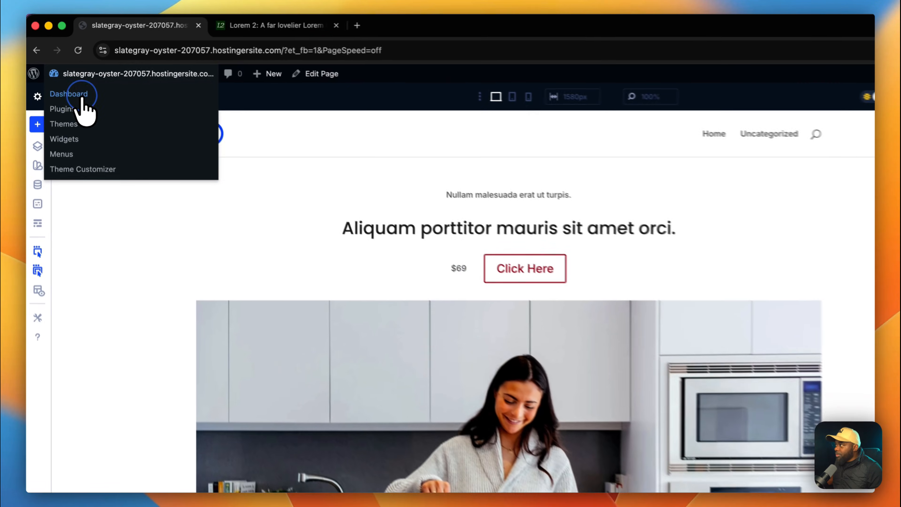
super+click(69, 79)
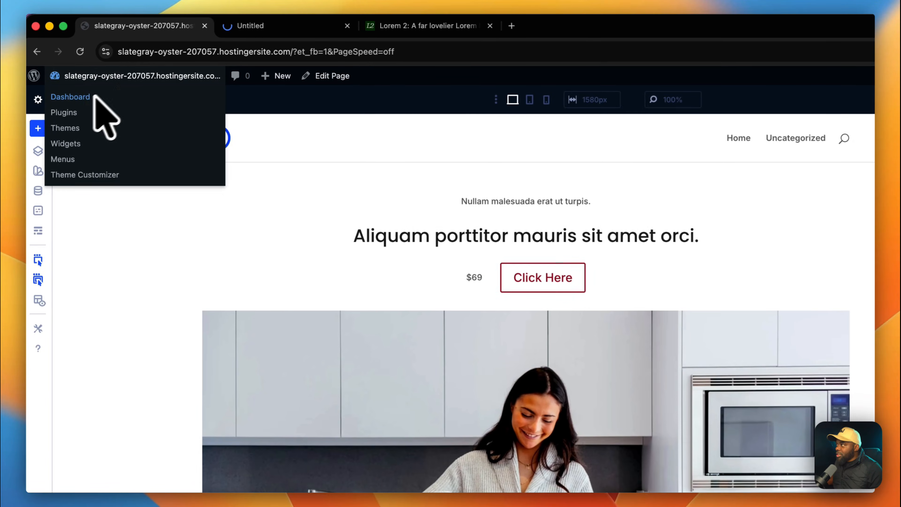
click(295, 25)
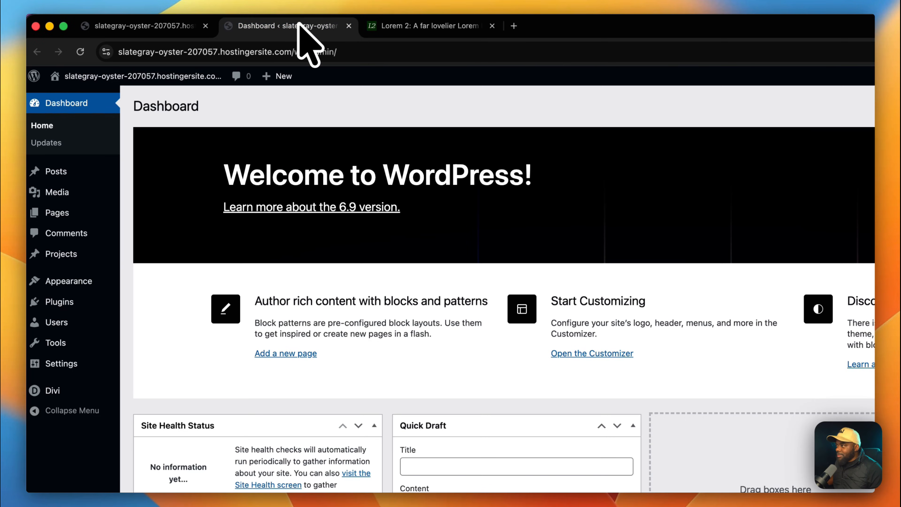
mouse_move(73, 385)
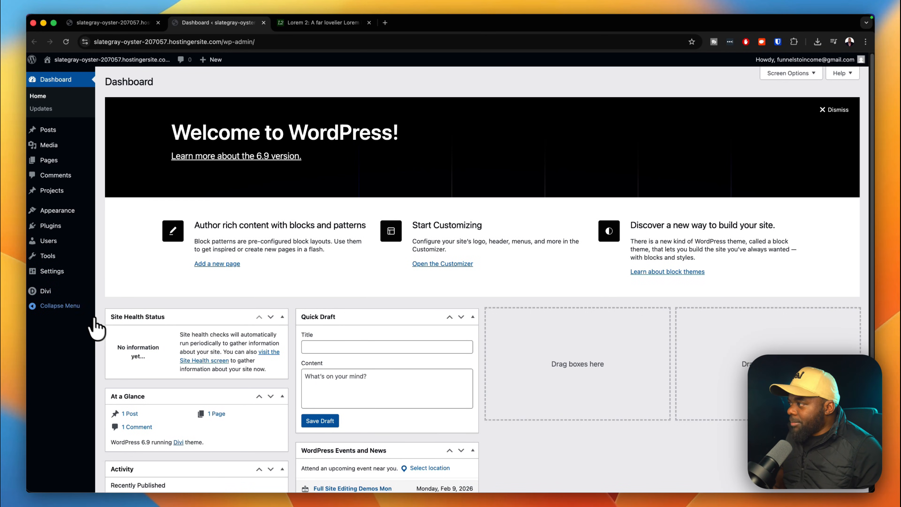
mouse_move(62, 294)
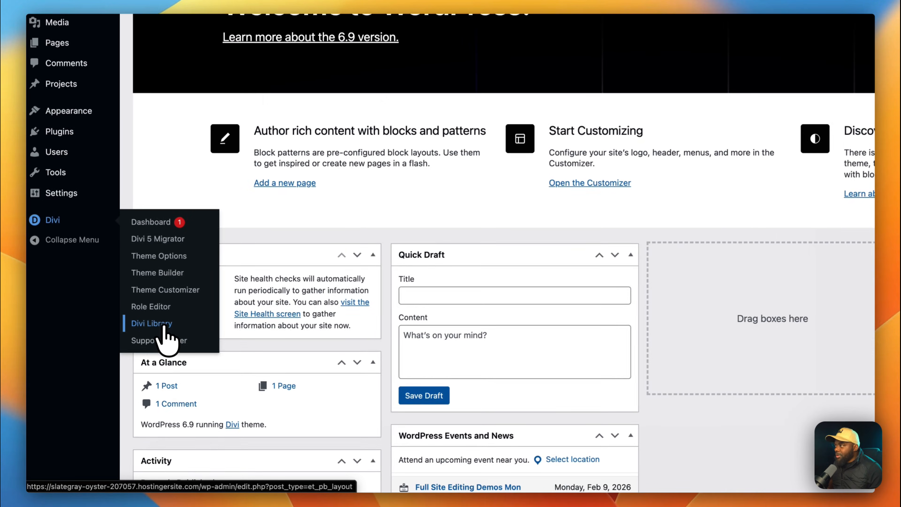
Start a Divi Library layout import with presets included, then abandon the Krafter-Lite.zip attempt.
click(164, 325)
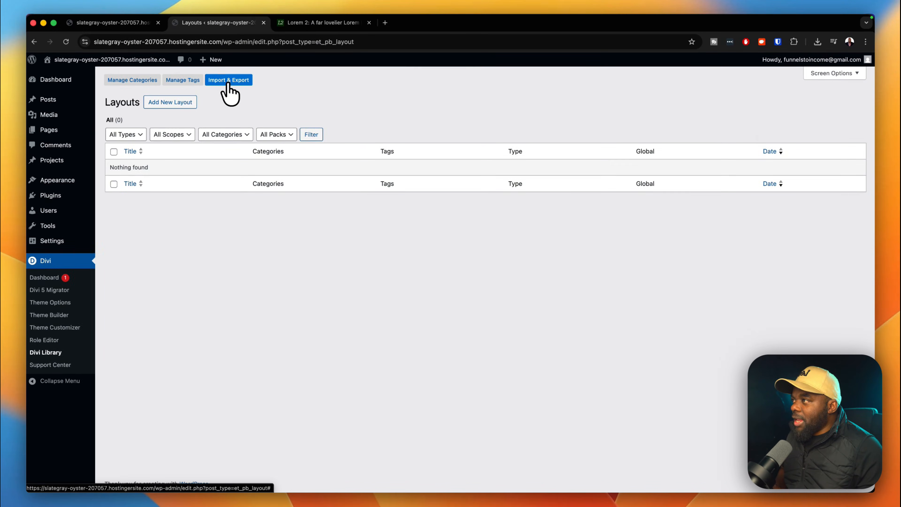
click(228, 81)
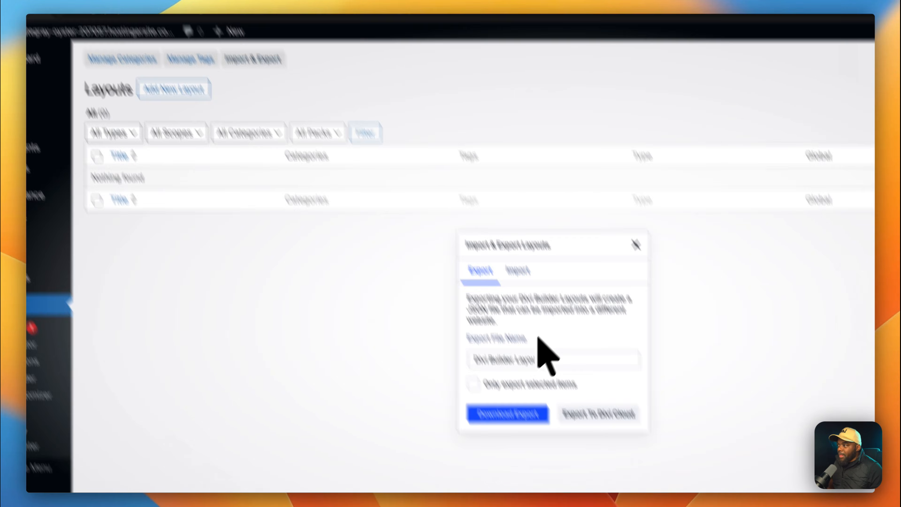
click(518, 271)
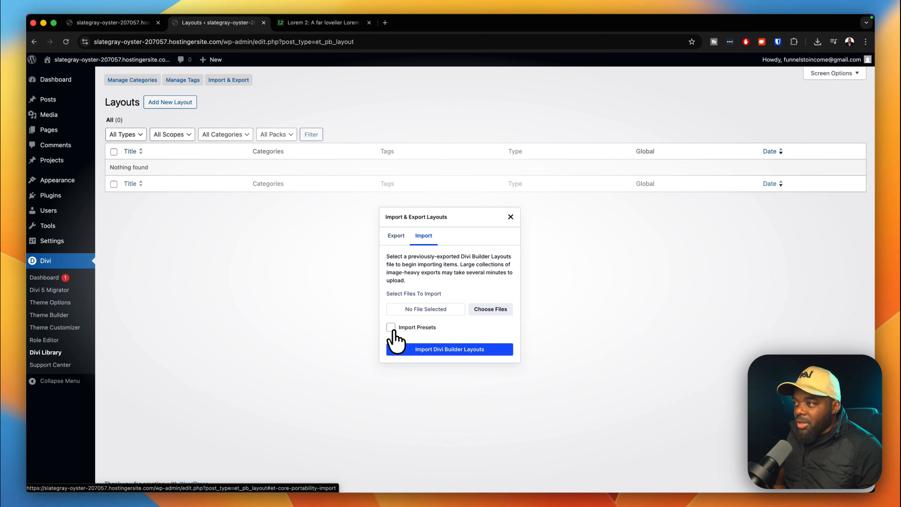
click(391, 327)
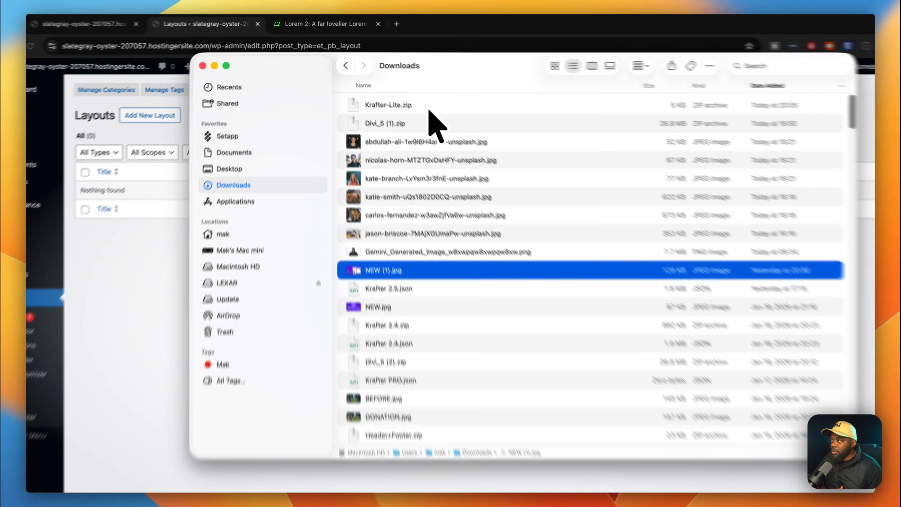
click(414, 93)
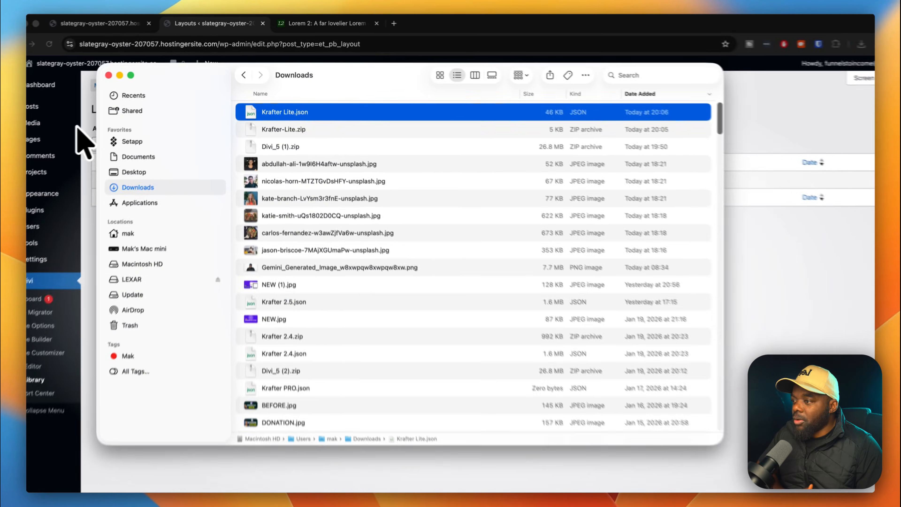
key(Escape)
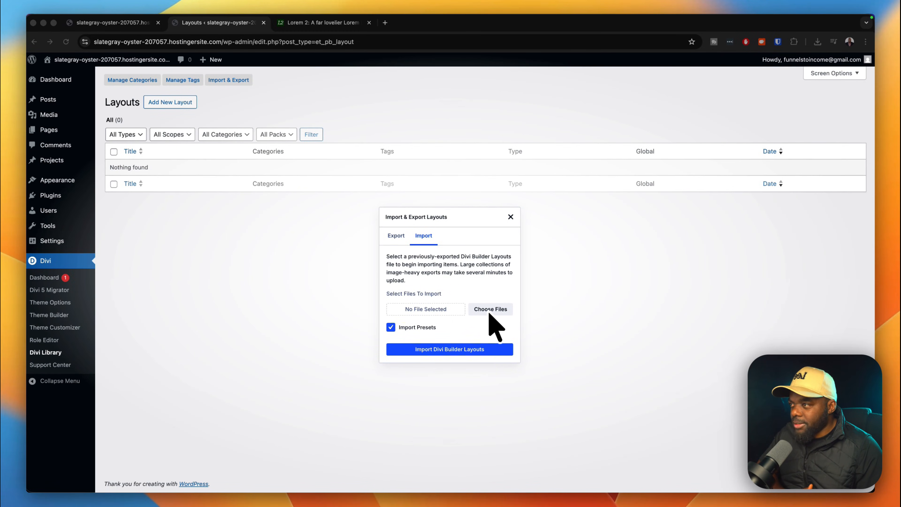
click(511, 216)
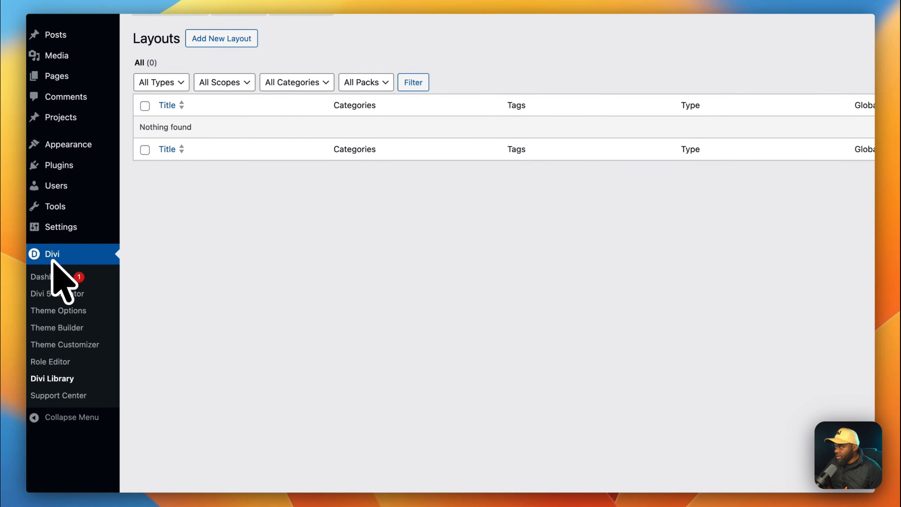
Import Krafter Lite.json as a Divi Builder layout from the reloaded Divi Library.
click(57, 378)
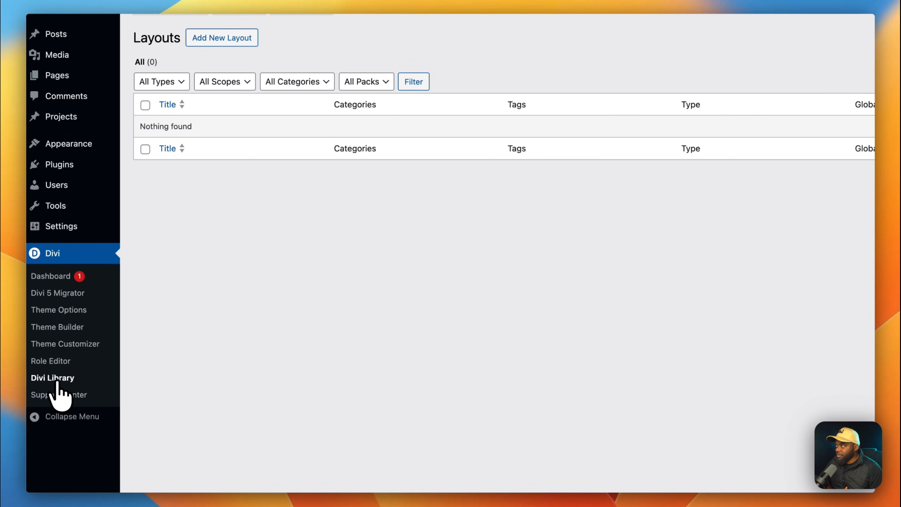
click(304, 100)
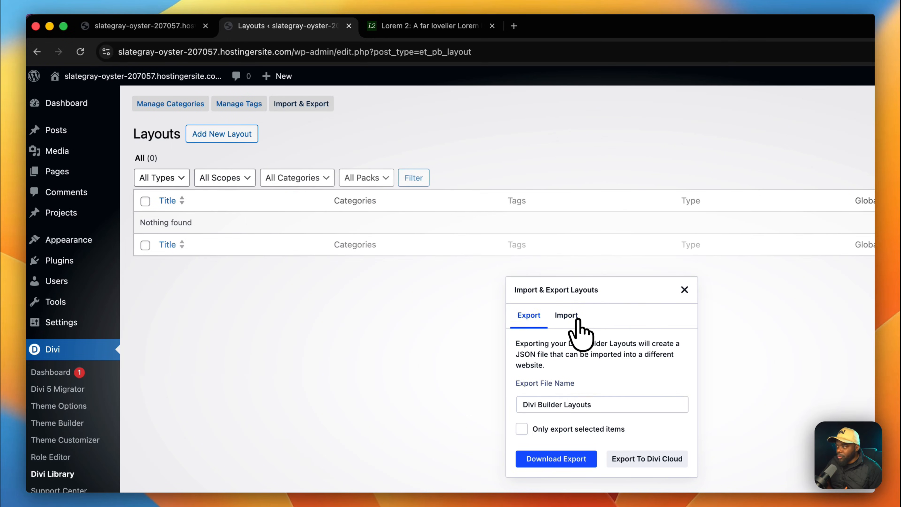
click(575, 316)
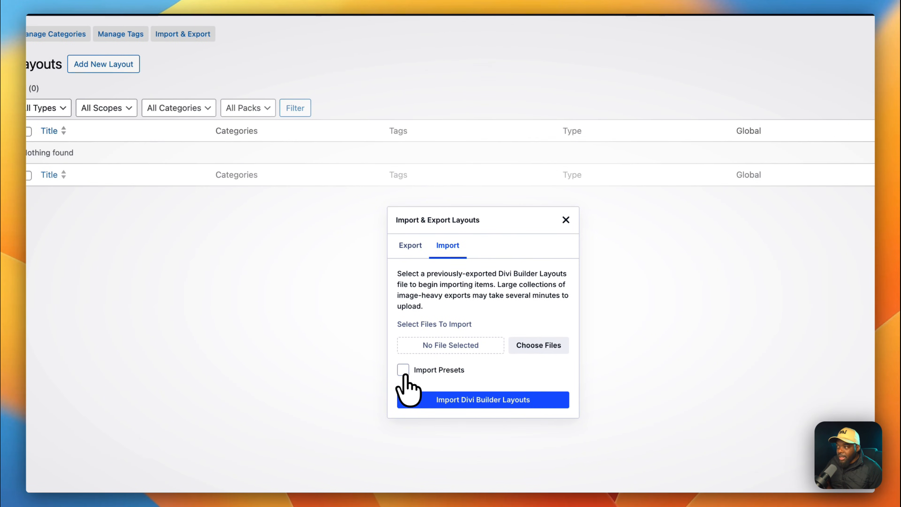
click(558, 348)
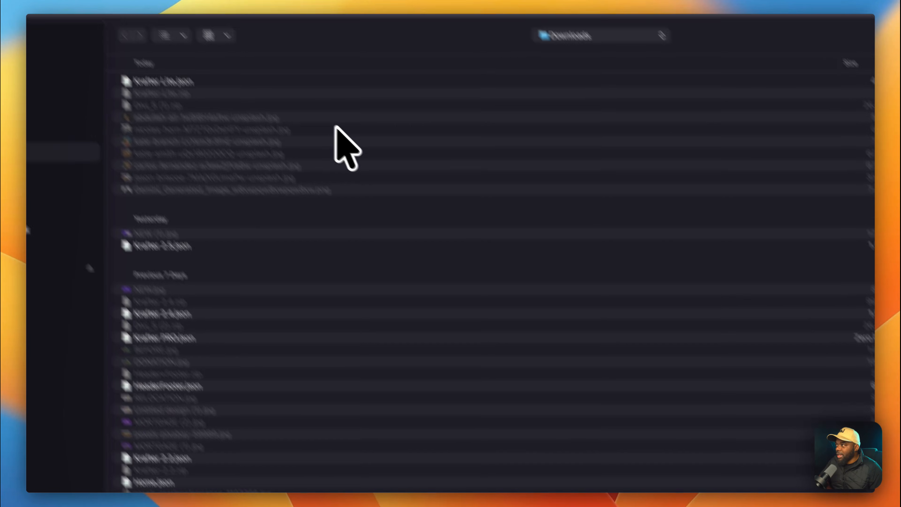
click(359, 129)
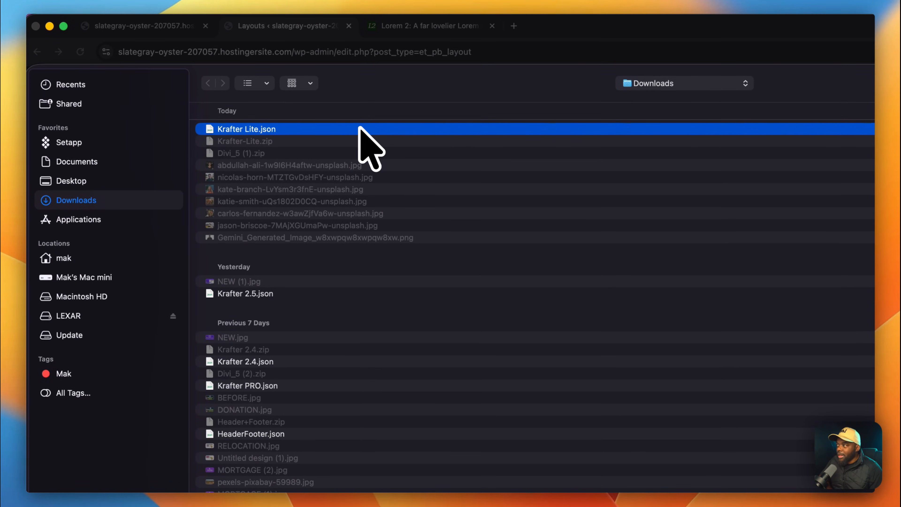
double_click(377, 130)
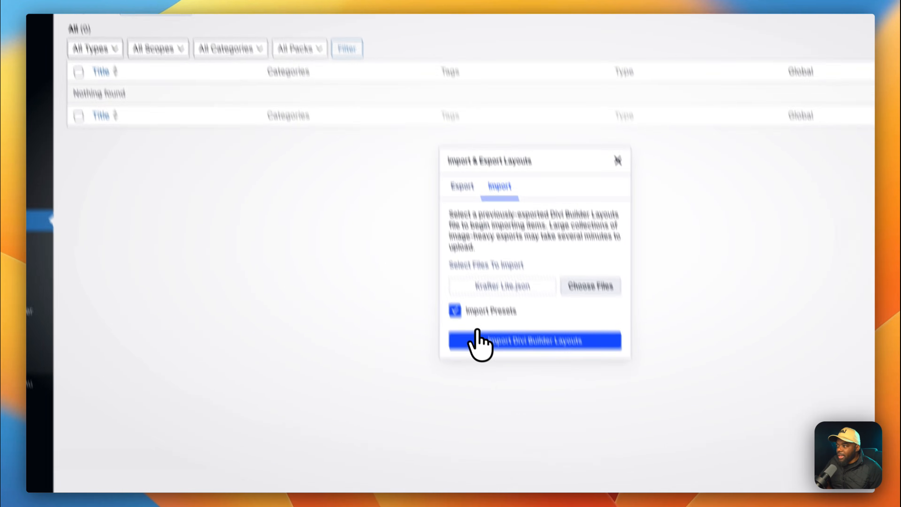
click(471, 309)
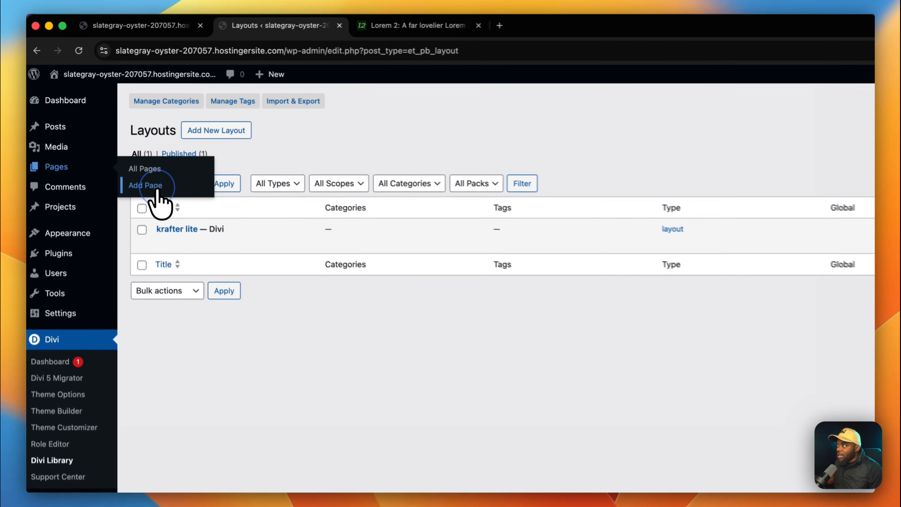
Create a new page titled 'Ref' and open it in the Divi builder.
super+click(124, 146)
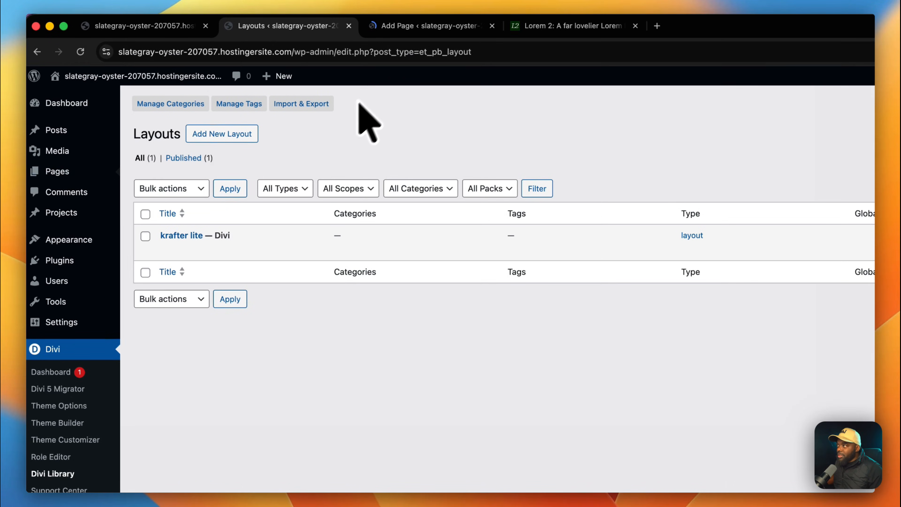
click(424, 26)
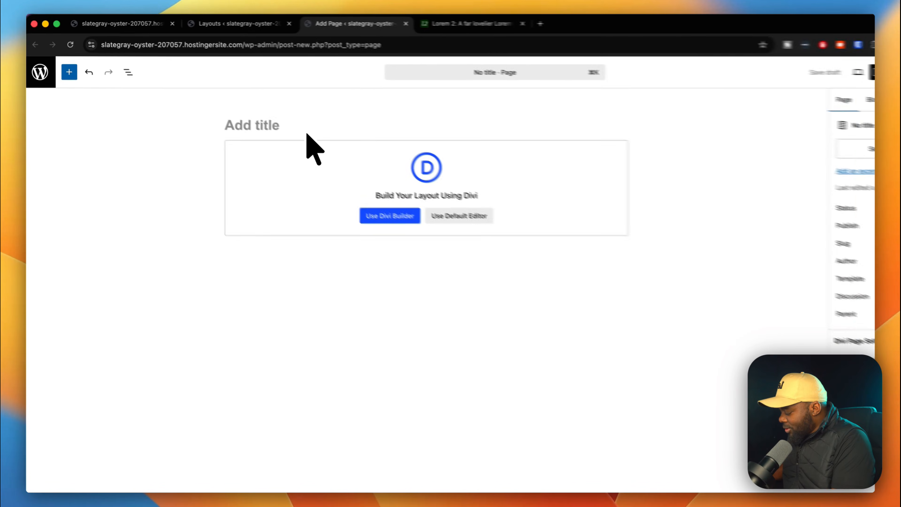
click(280, 119)
text(Ref)
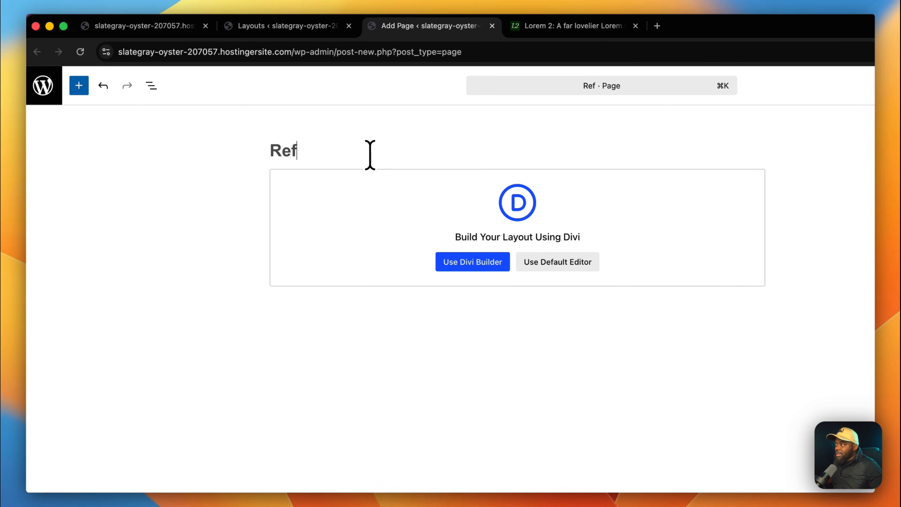
click(467, 261)
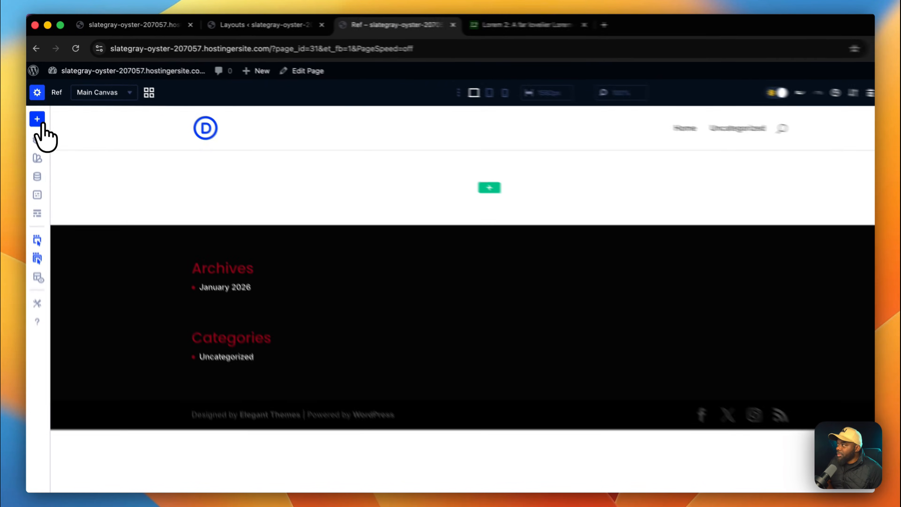
Insert the saved Krafter Lite layout from the library onto the Ref page.
click(35, 98)
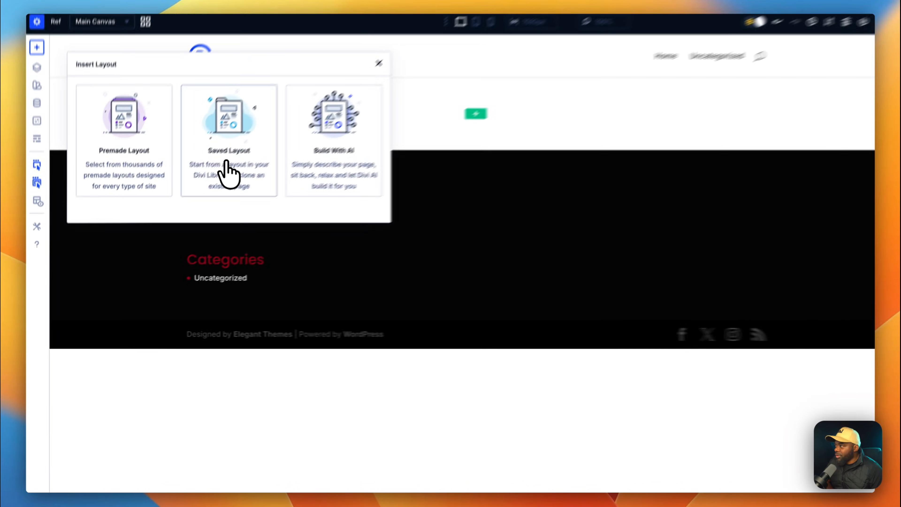
click(193, 181)
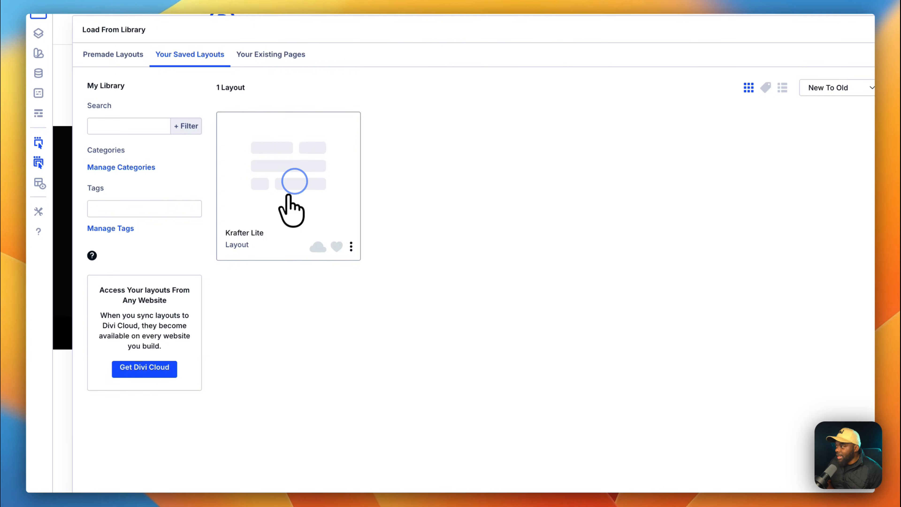
click(292, 188)
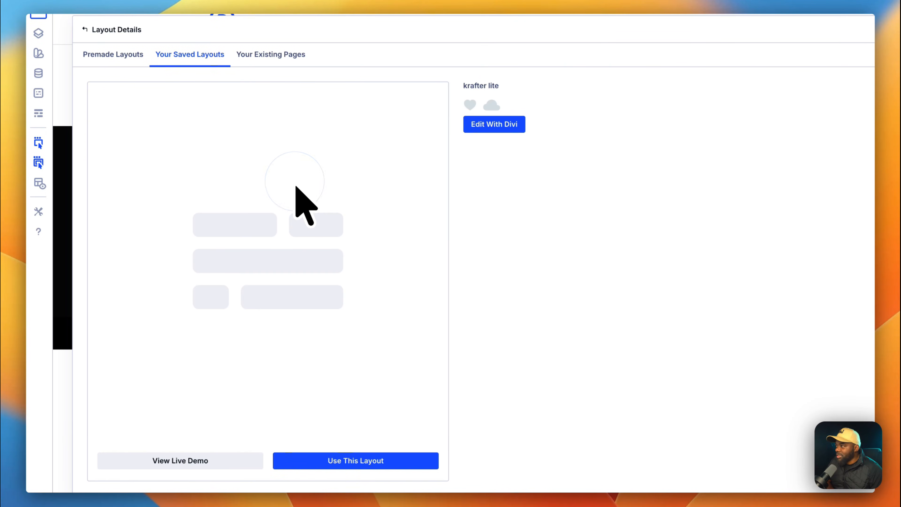
scroll(337, 412, down, 3)
click(339, 410)
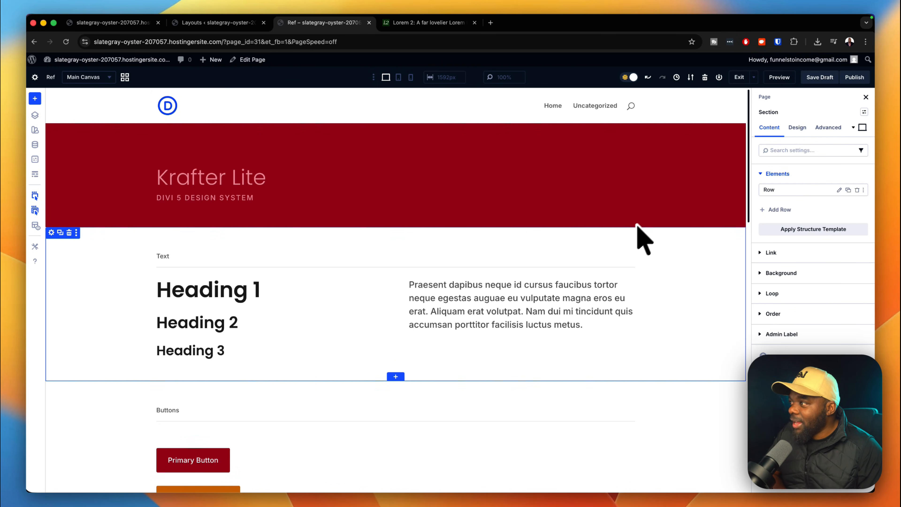
Scroll through the Ref page's heading, button, colour, margin and padding samples.
scroll(624, 256, down, 2)
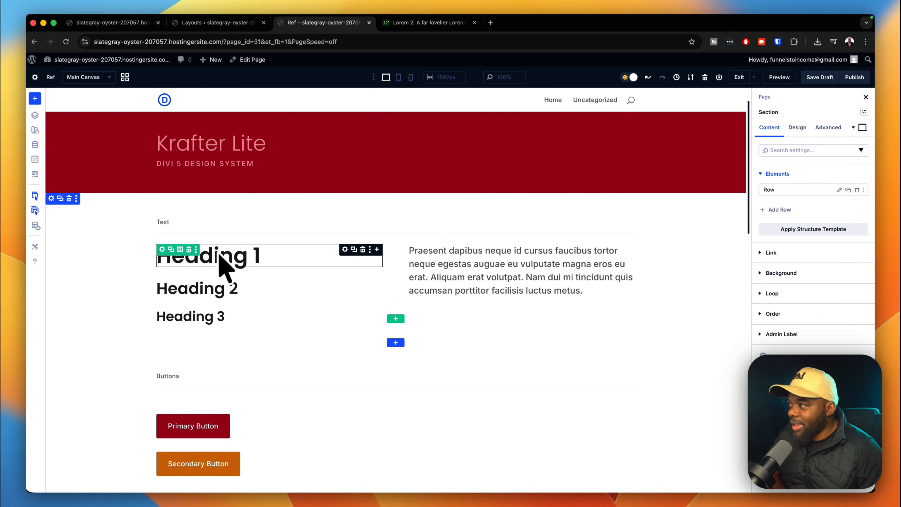
scroll(671, 274, down, 5)
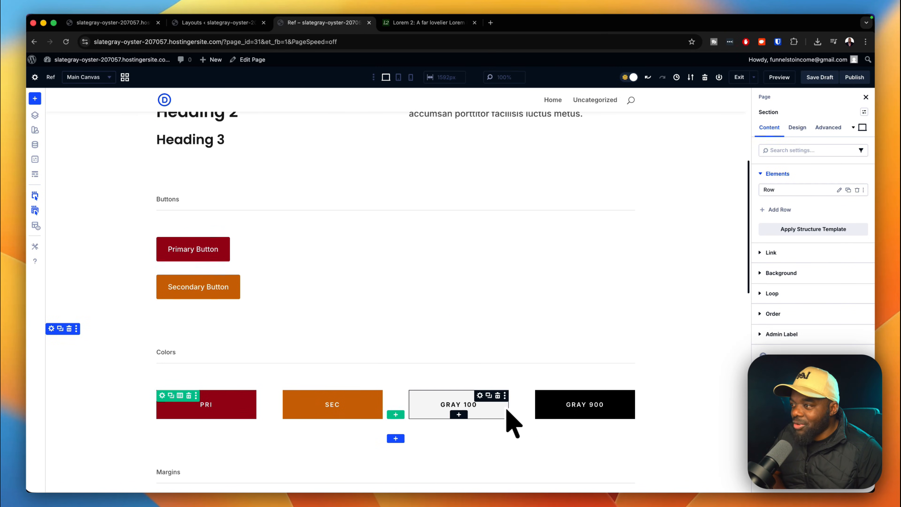
scroll(679, 414, down, 1)
scroll(676, 401, down, 8)
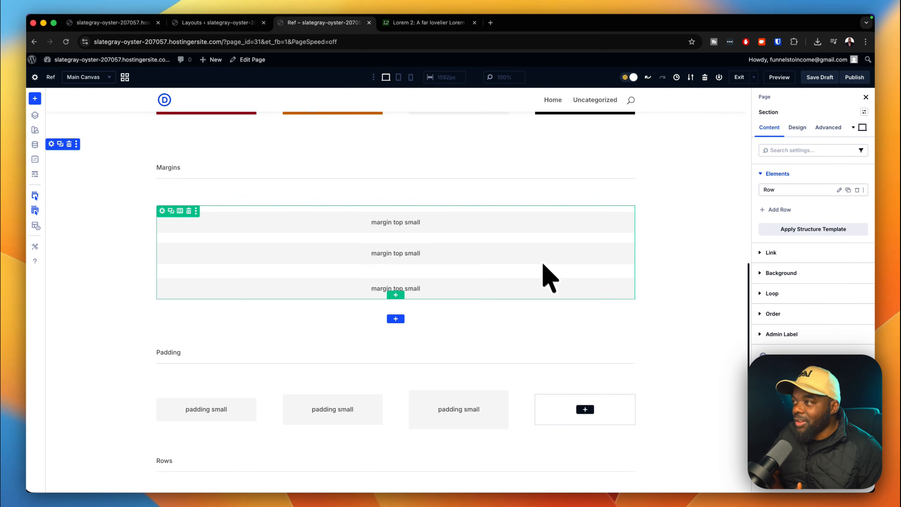
scroll(528, 332, down, 5)
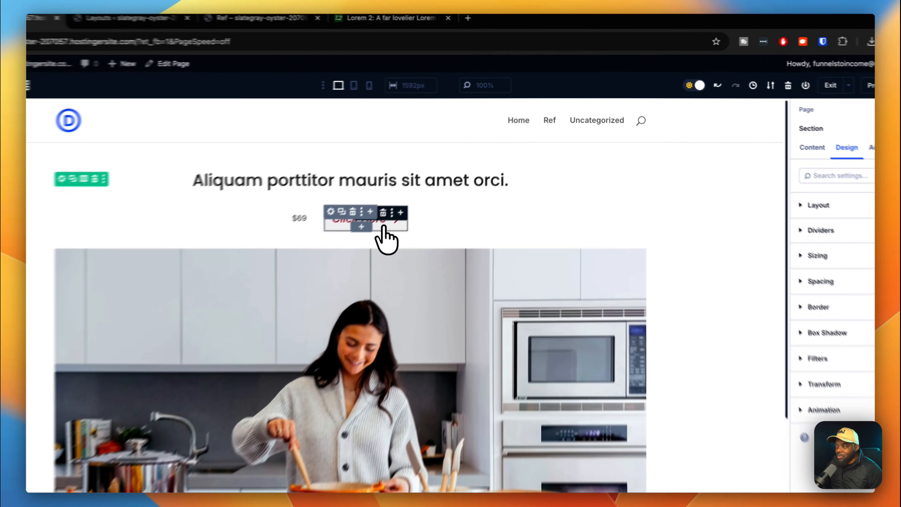
Apply the Button Secondary preset to the Click Here button.
click(423, 196)
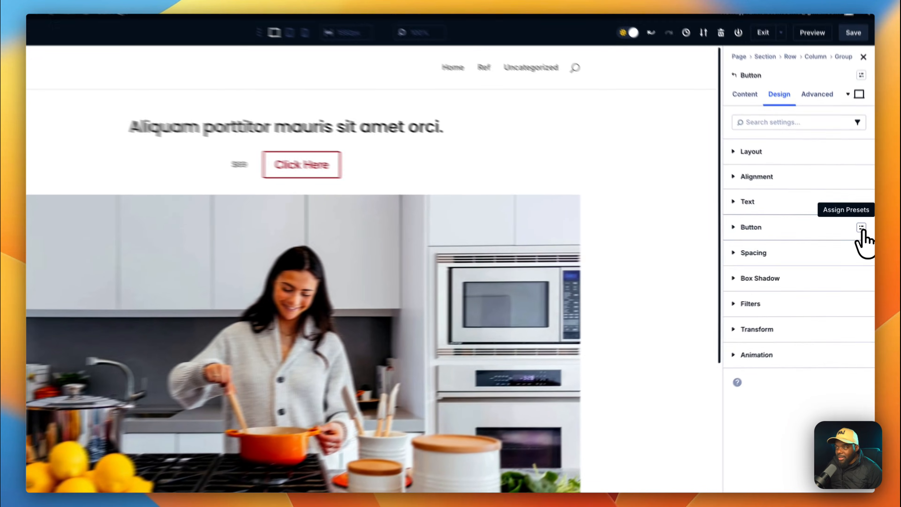
click(865, 236)
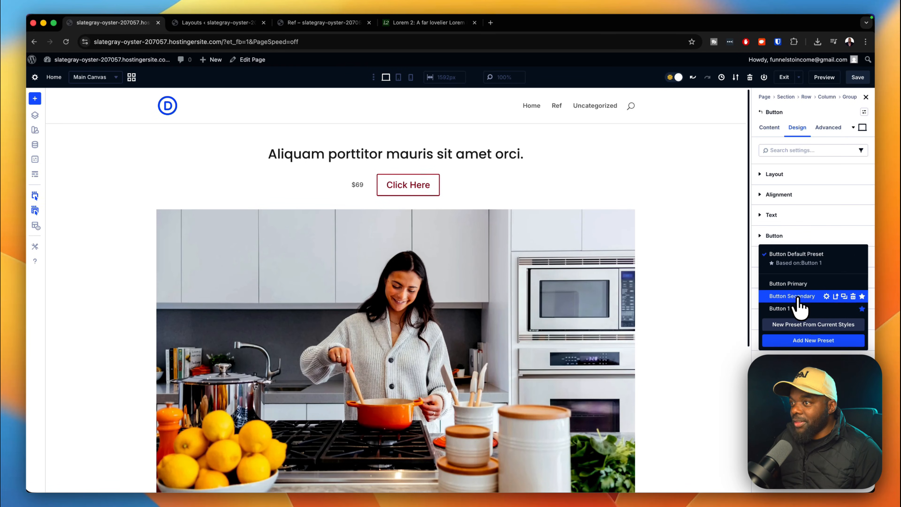
click(792, 297)
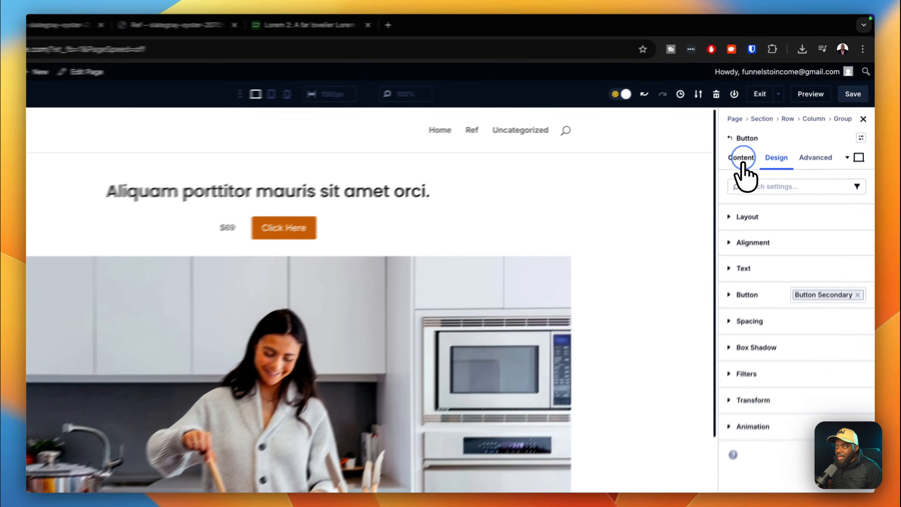
Relabel the button 'Buy Now!' and save the page.
click(770, 127)
triple_click(770, 296)
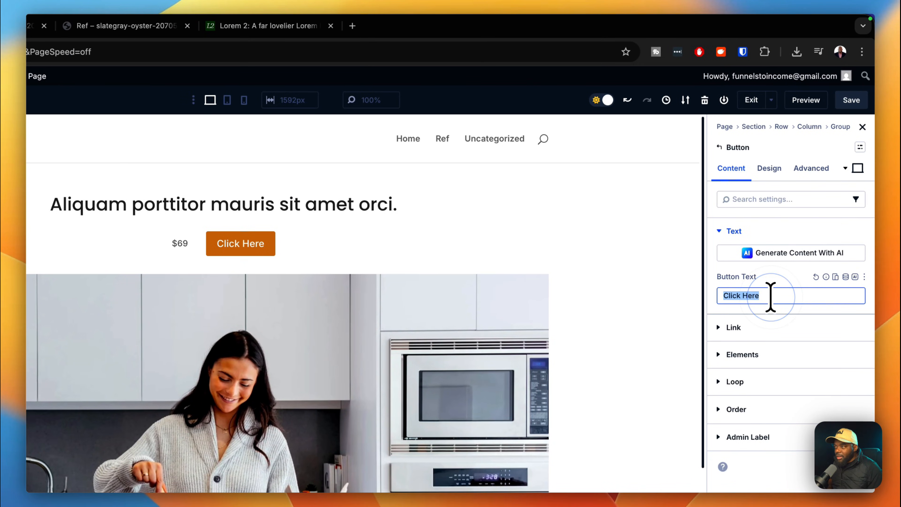
text(Buy Now!)
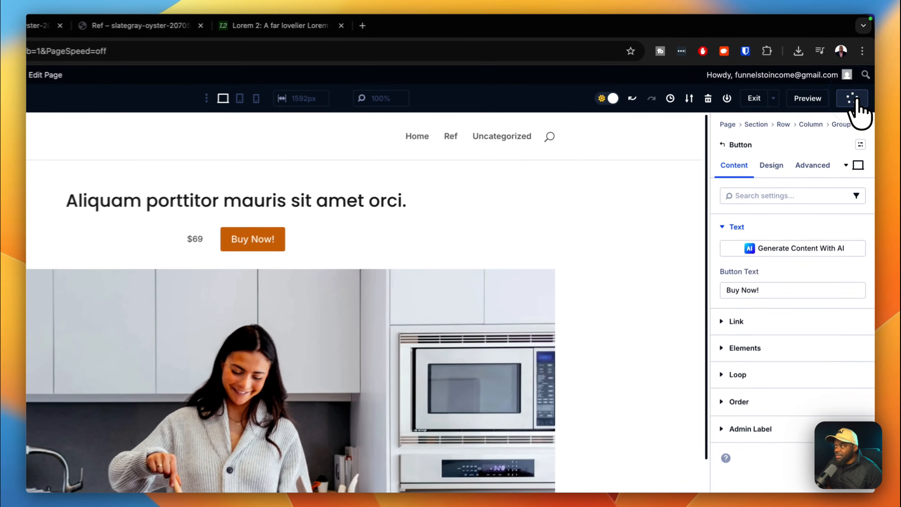
click(858, 77)
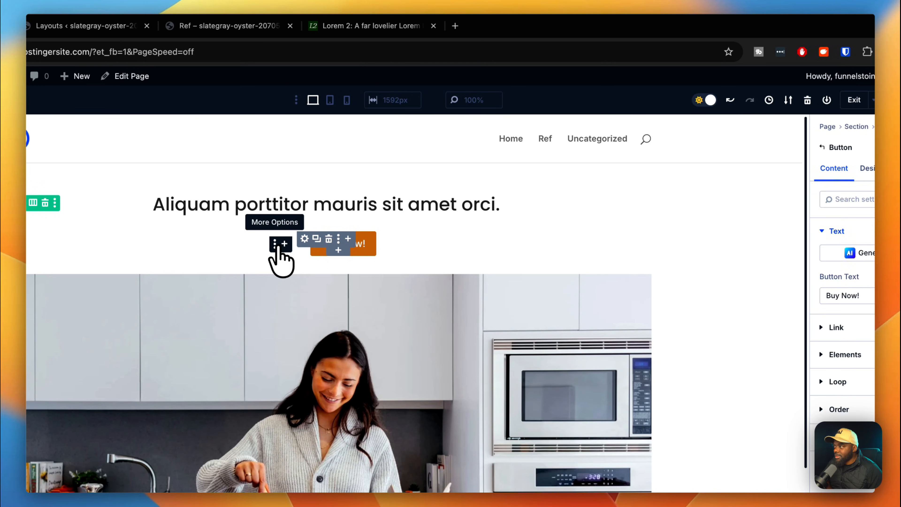
click(277, 247)
click(272, 255)
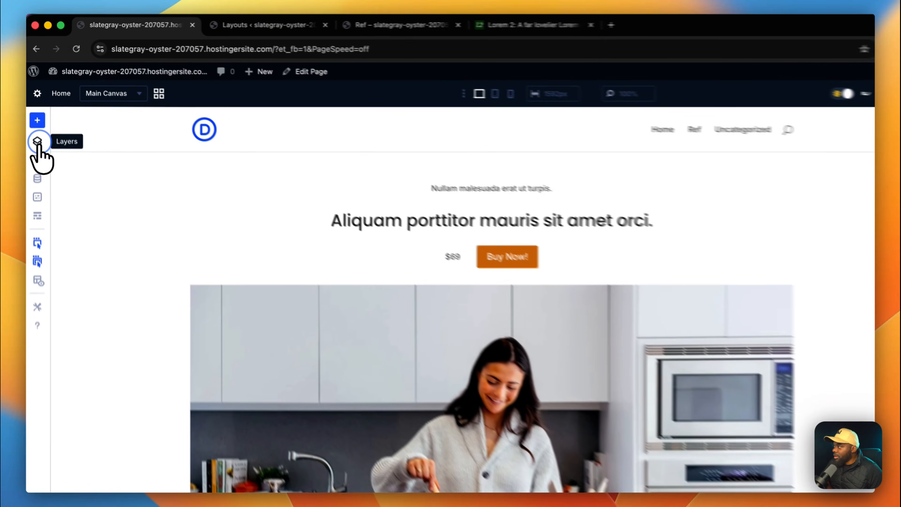
Set the $69 price text's size to the 1.875rem clamp global variable.
click(35, 115)
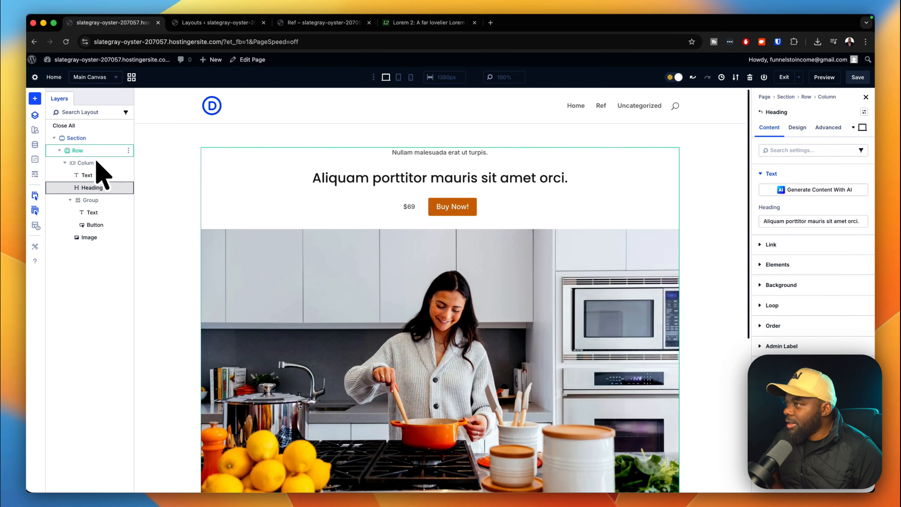
click(206, 153)
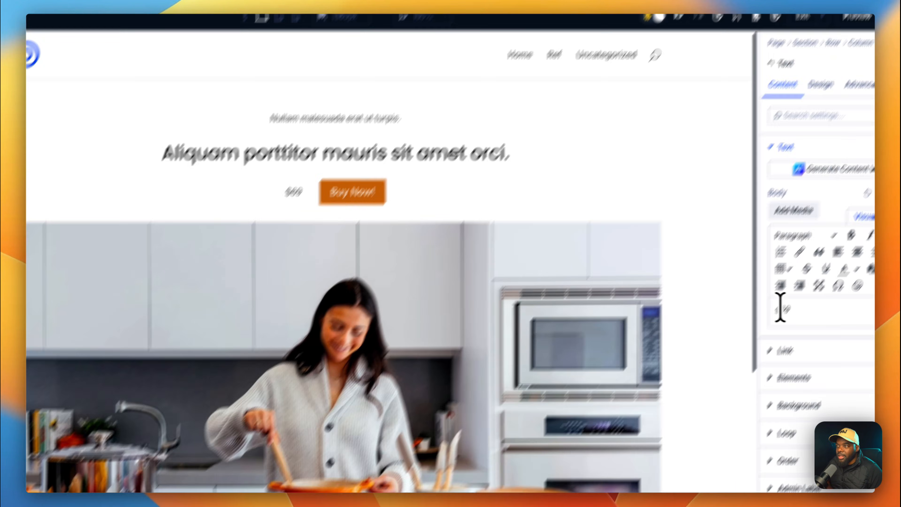
double_click(785, 352)
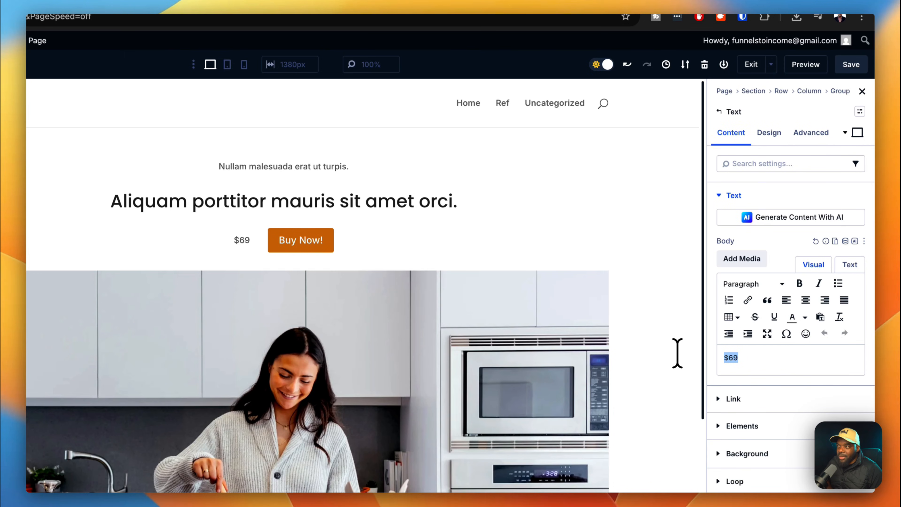
click(770, 135)
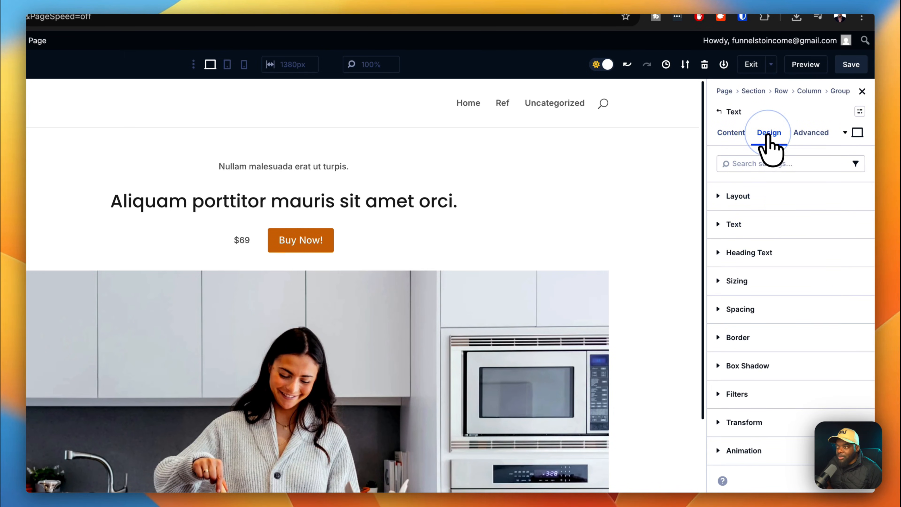
click(778, 227)
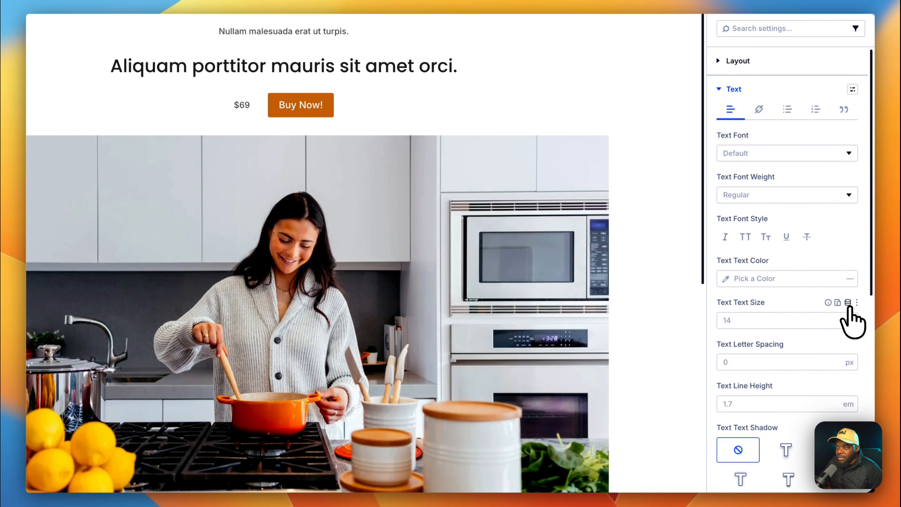
click(851, 439)
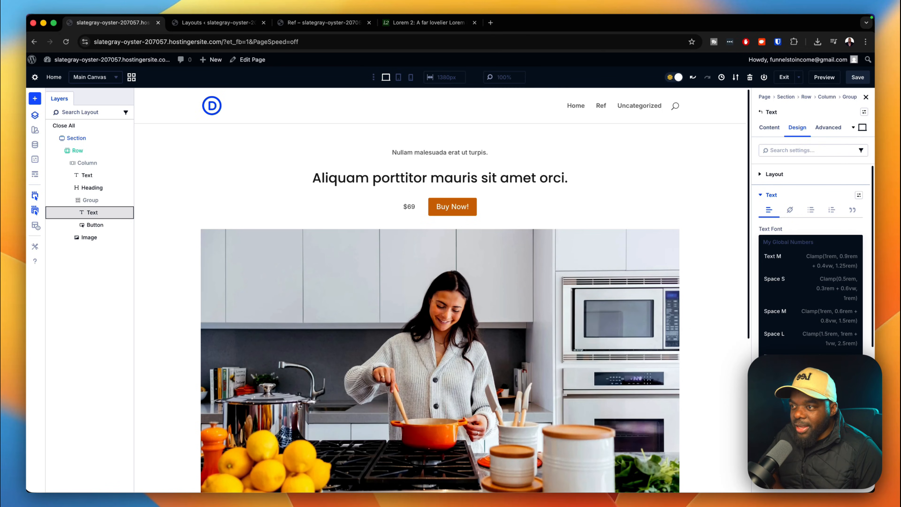
click(837, 387)
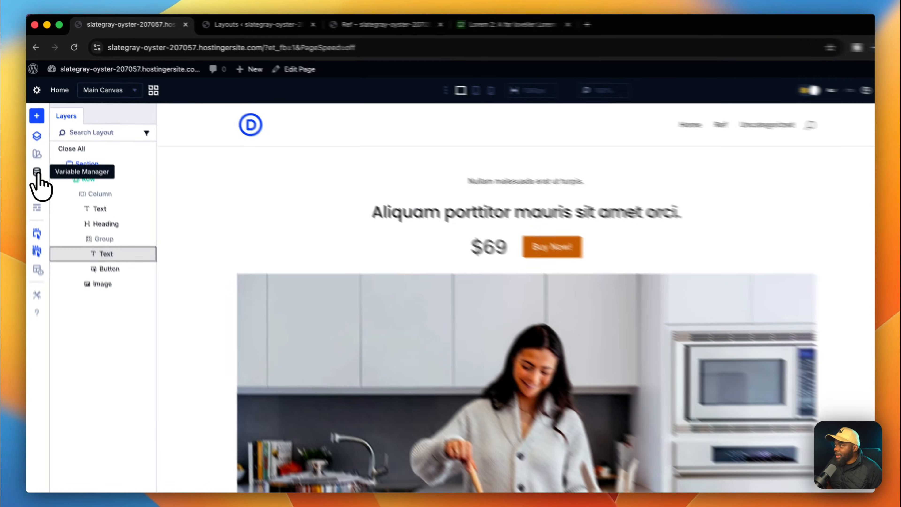
click(35, 145)
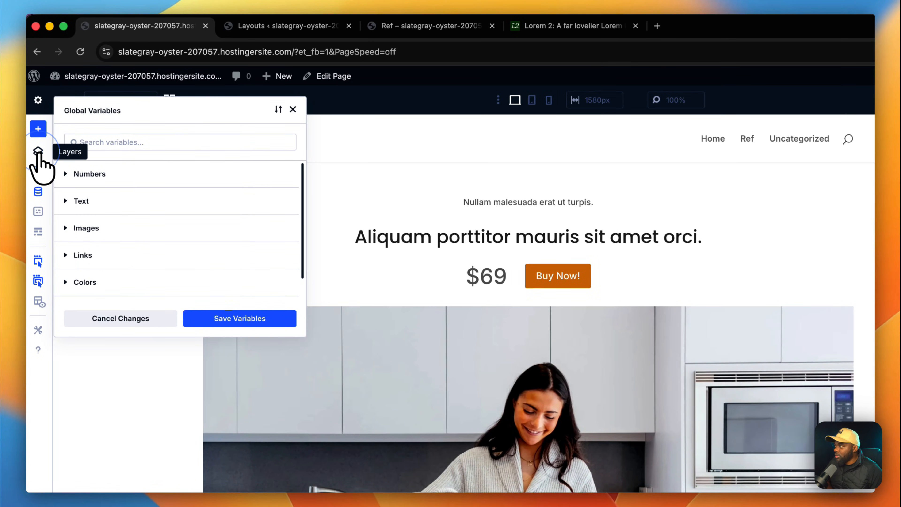
click(38, 192)
click(38, 192)
drag(305, 336, 401, 406)
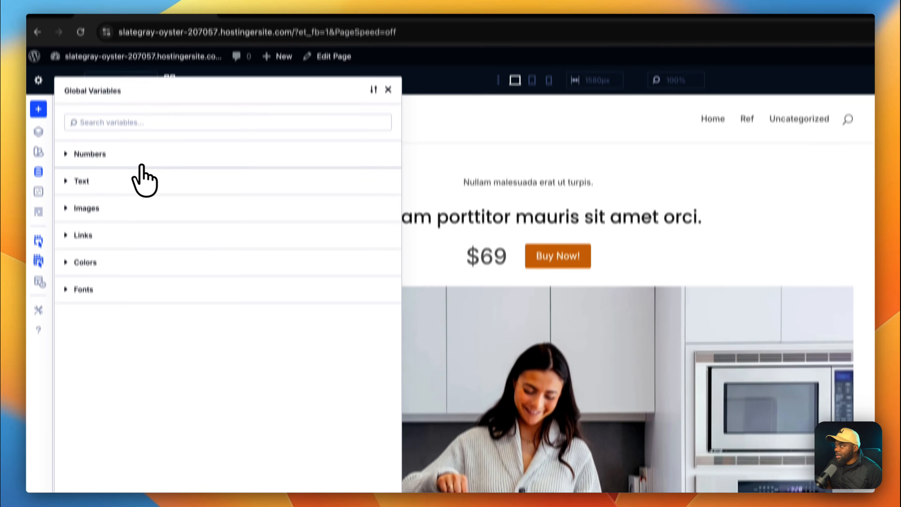
click(128, 28)
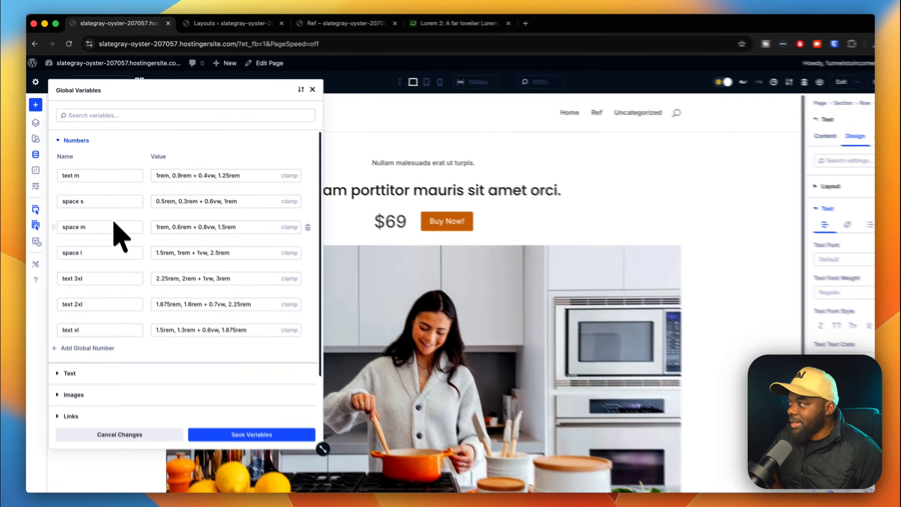
scroll(157, 282, down, 3)
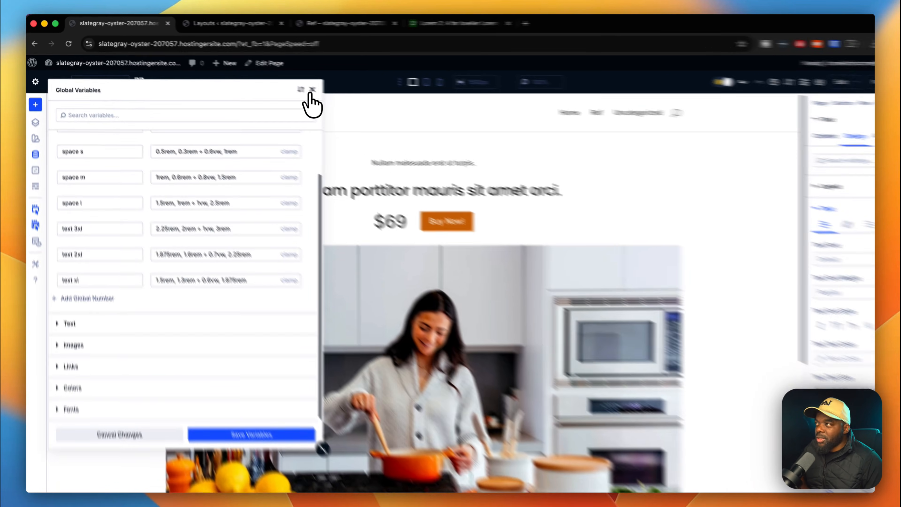
click(293, 84)
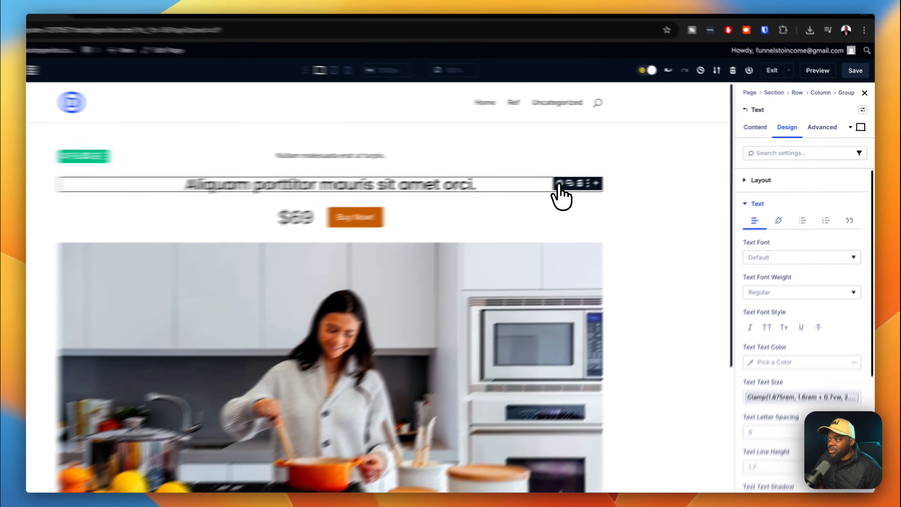
Apply the h1 preset to the heading and the body text preset to the Nullam malesuada subtitle.
click(597, 176)
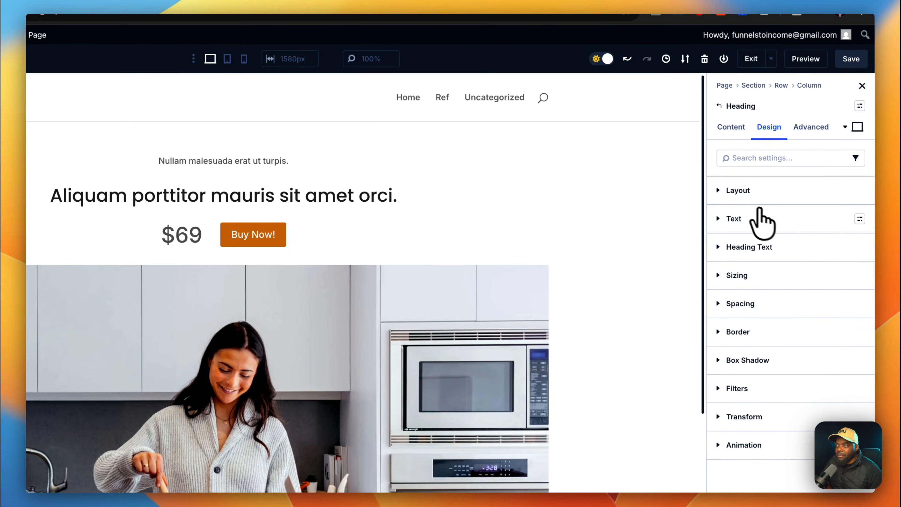
click(858, 249)
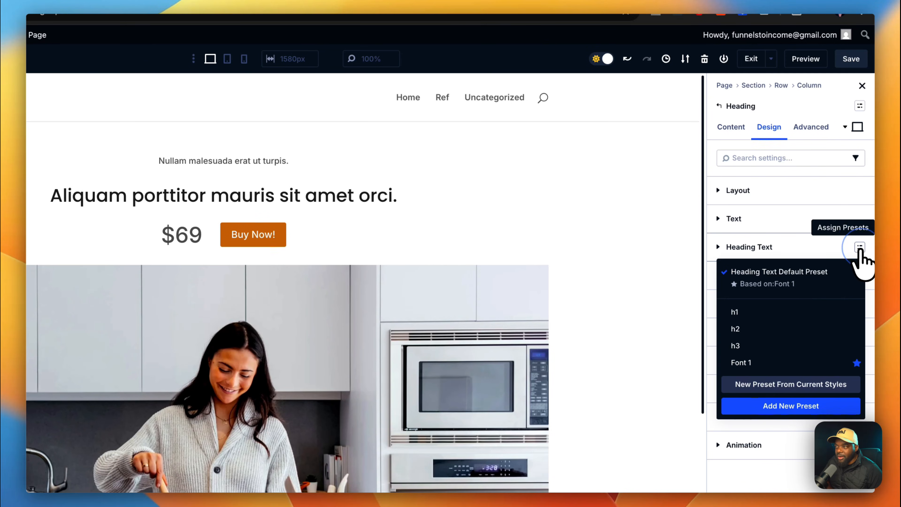
click(765, 312)
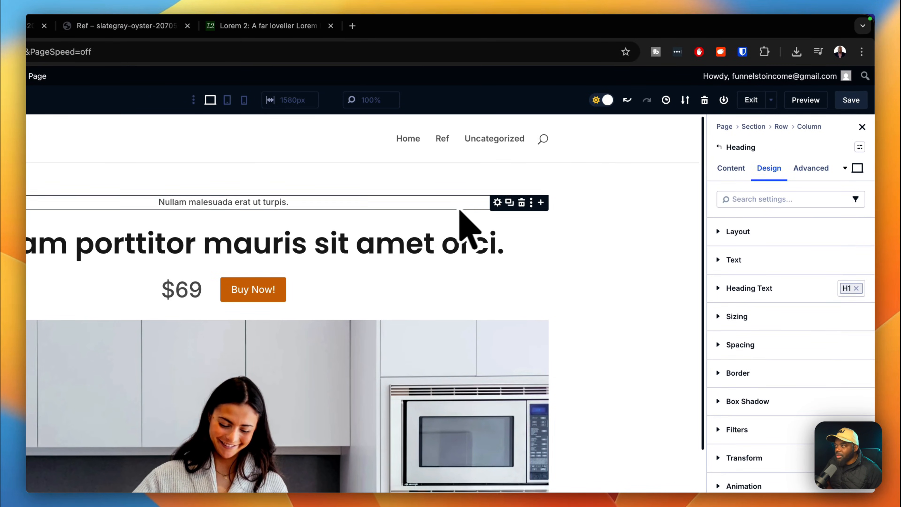
click(498, 203)
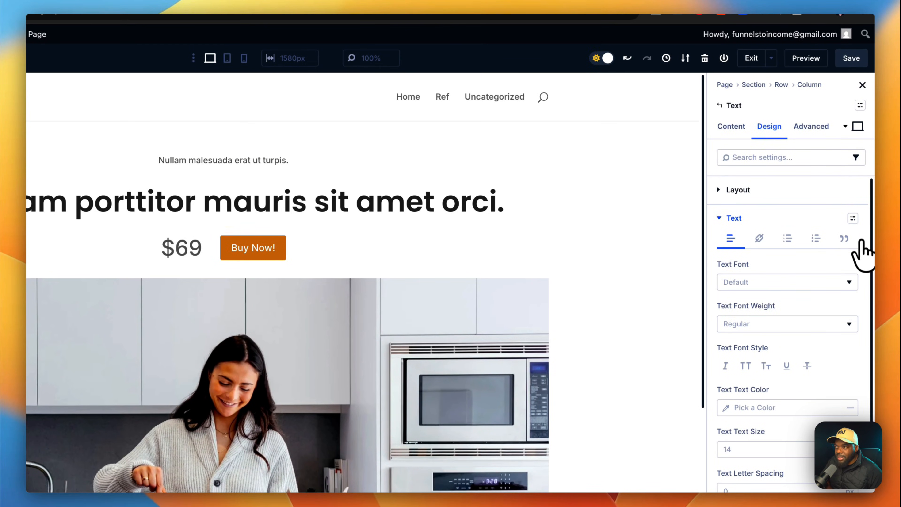
click(854, 219)
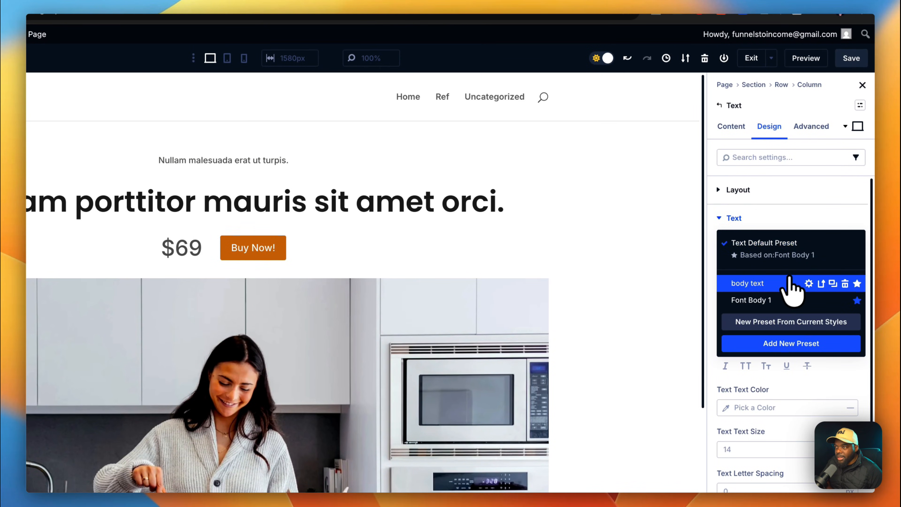
click(780, 283)
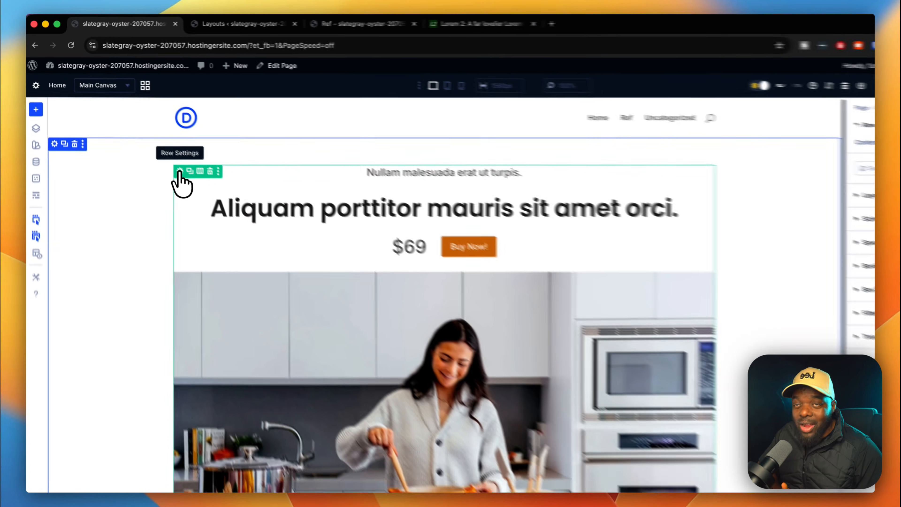
Give the hero row the Text Row design preset.
click(211, 202)
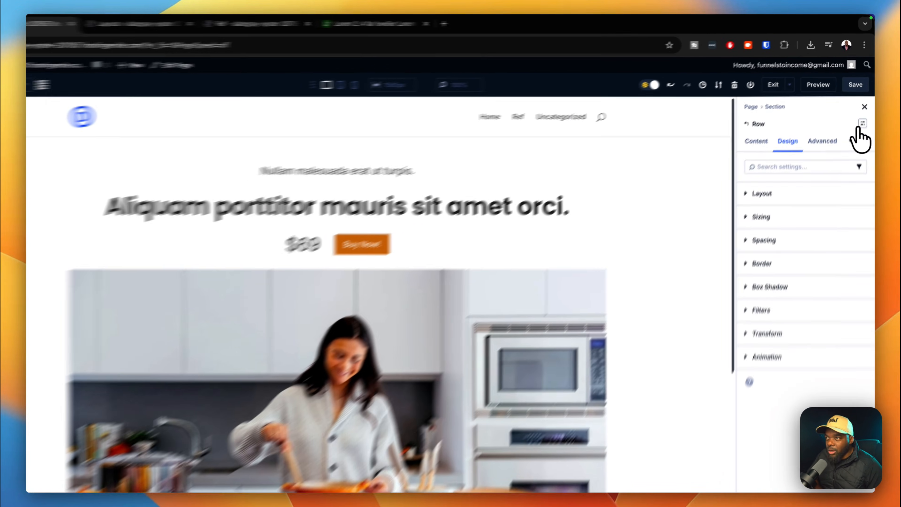
click(865, 112)
click(790, 244)
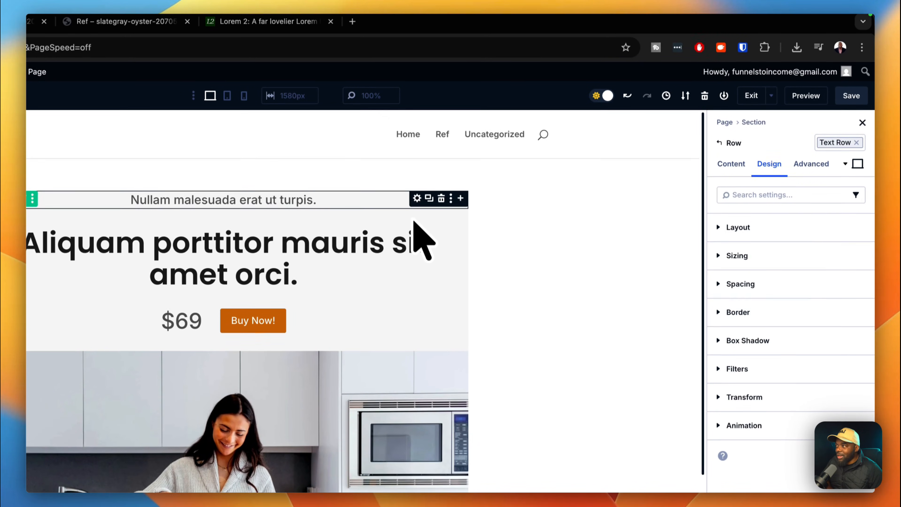
click(614, 244)
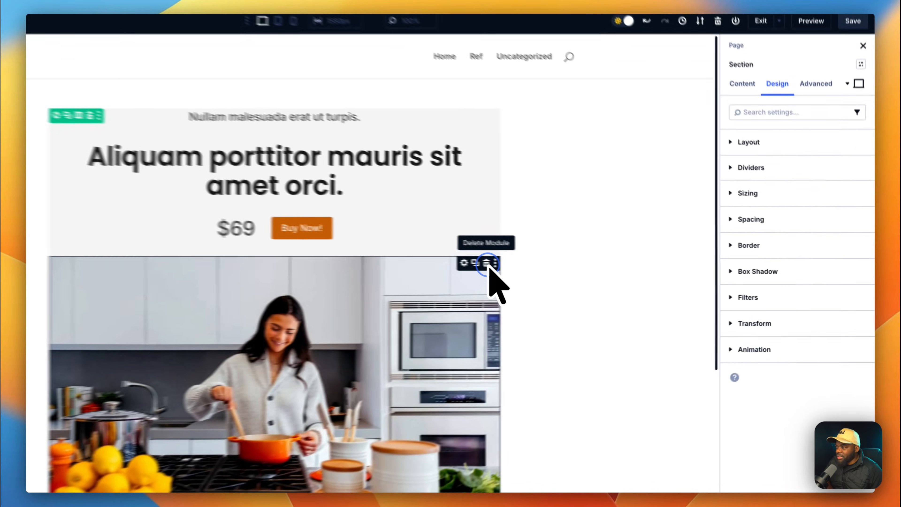
Delete the kitchen photo module and clear the text row's grey background colour.
click(565, 272)
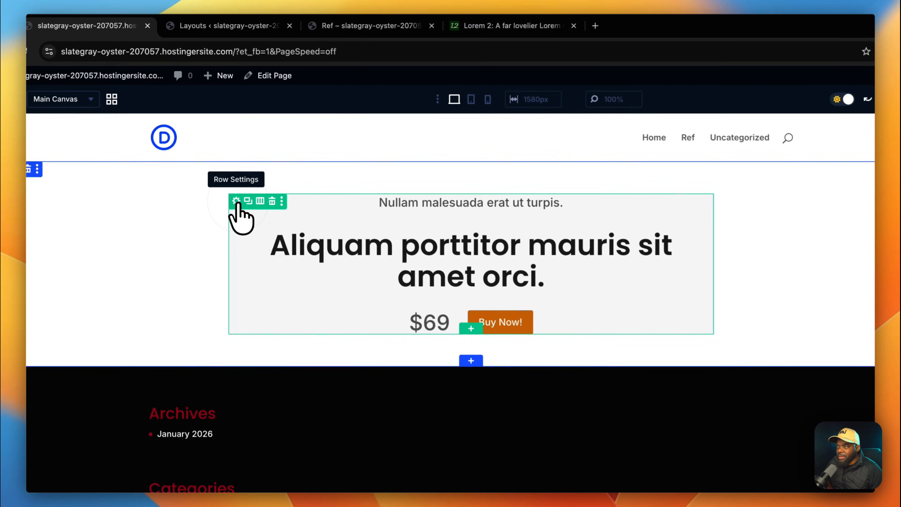
click(224, 153)
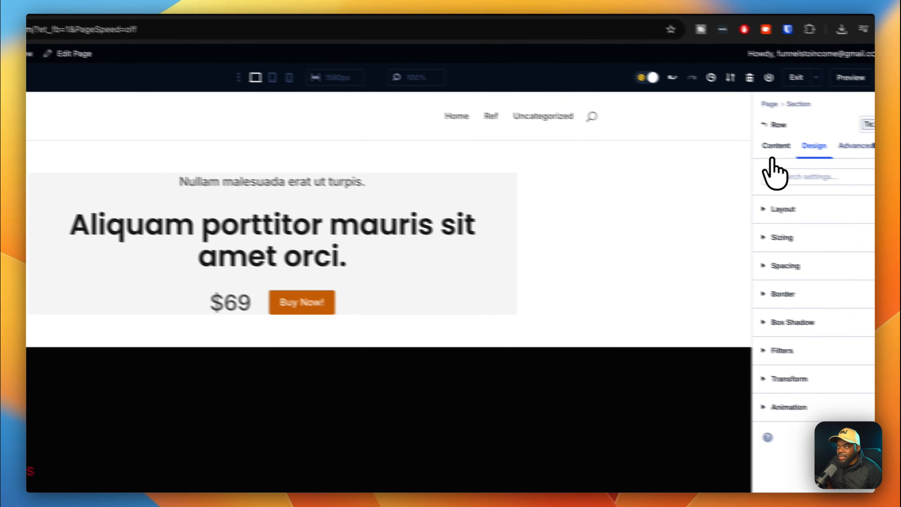
click(770, 146)
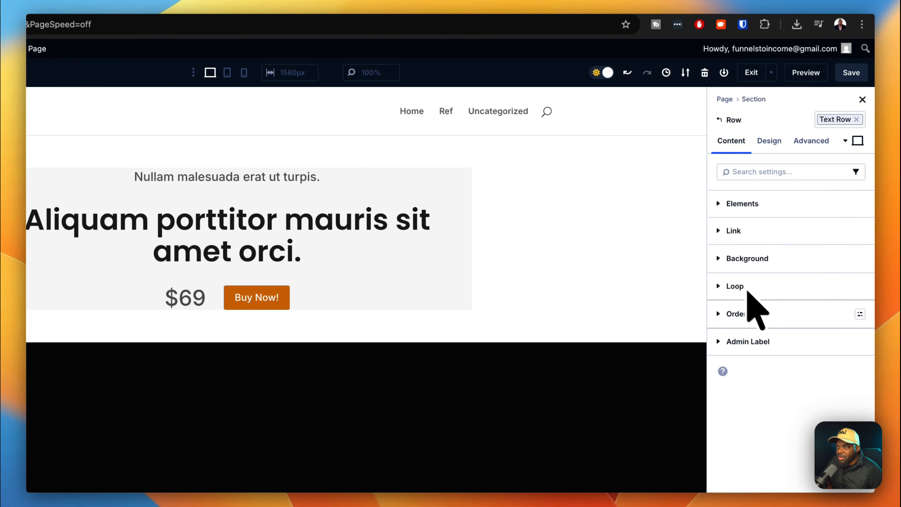
click(771, 261)
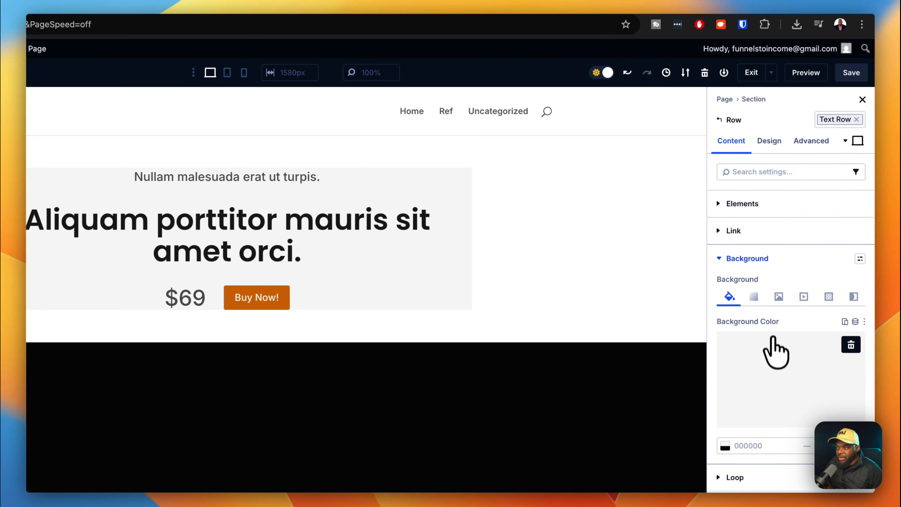
click(851, 345)
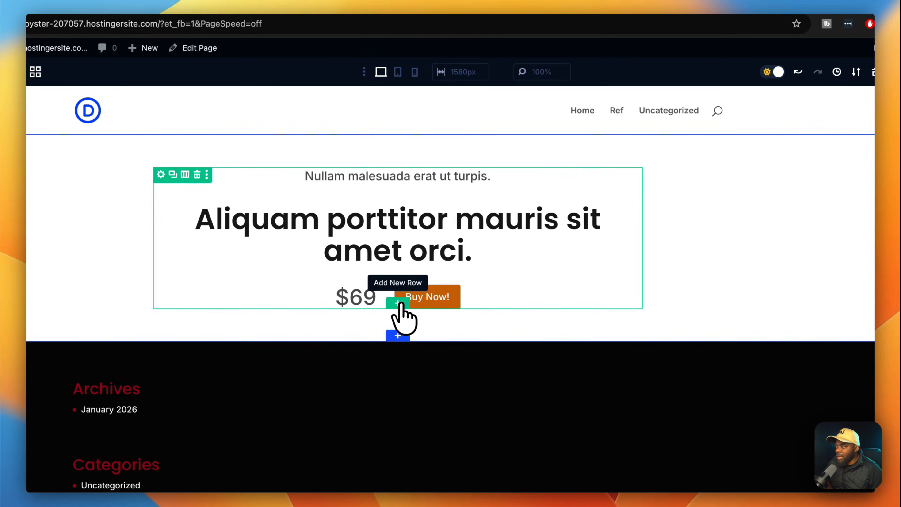
Add a one-column row below the hero with an Image module holding the kitchen photo.
click(397, 304)
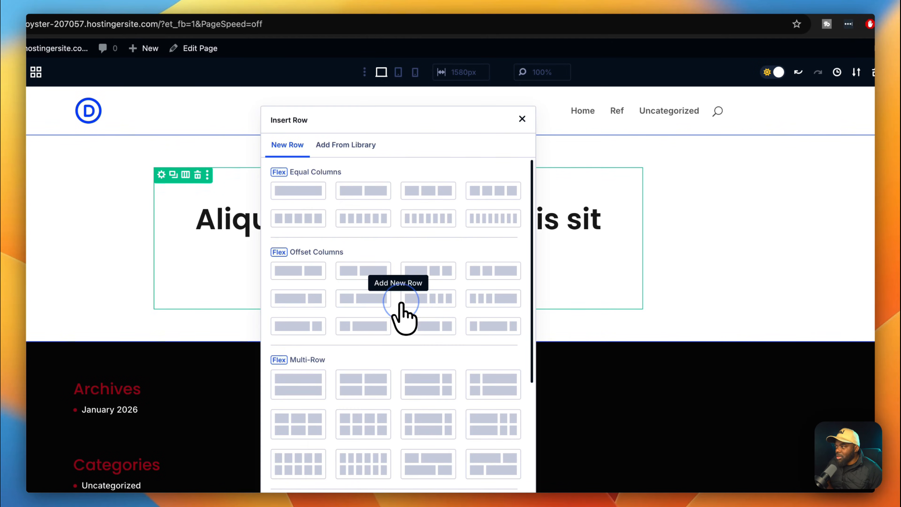
click(312, 194)
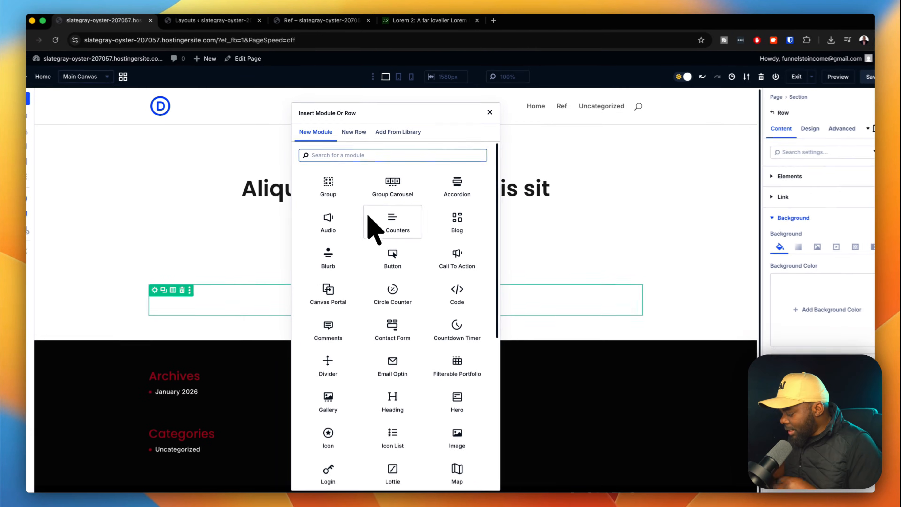
text(imag)
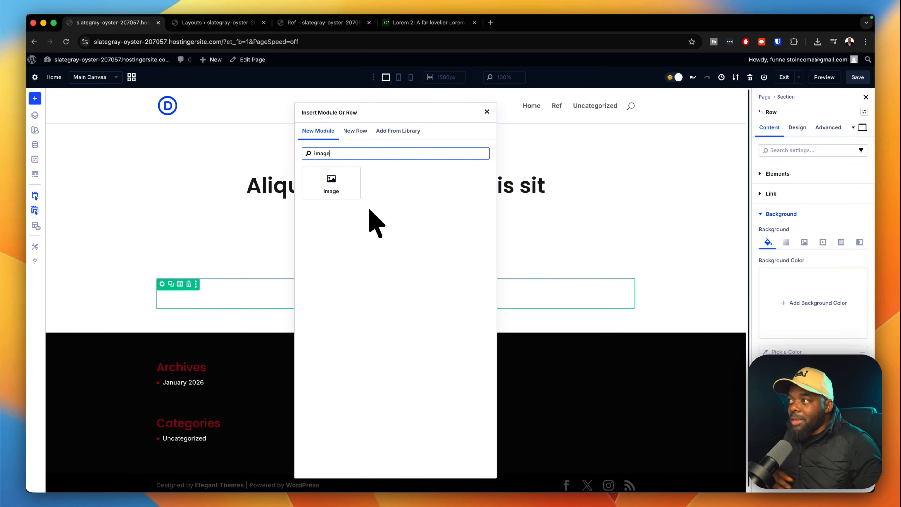
text(e)
click(336, 181)
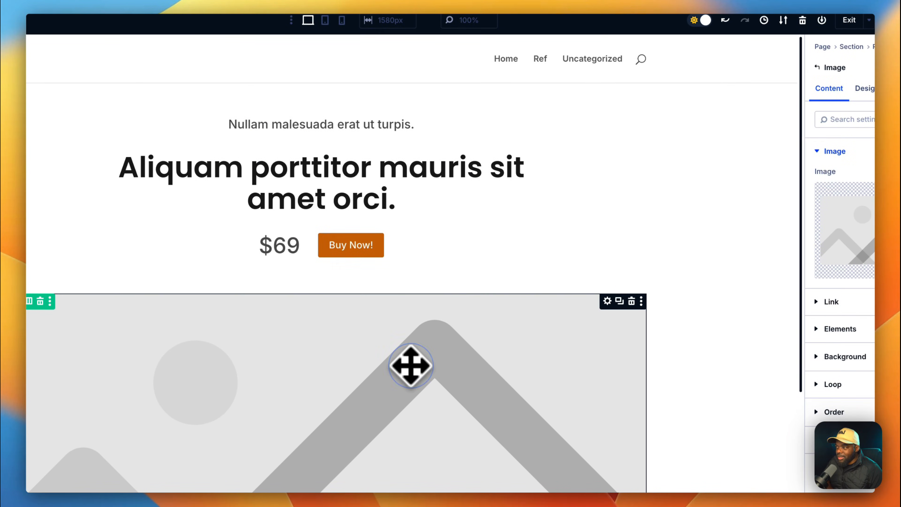
click(852, 250)
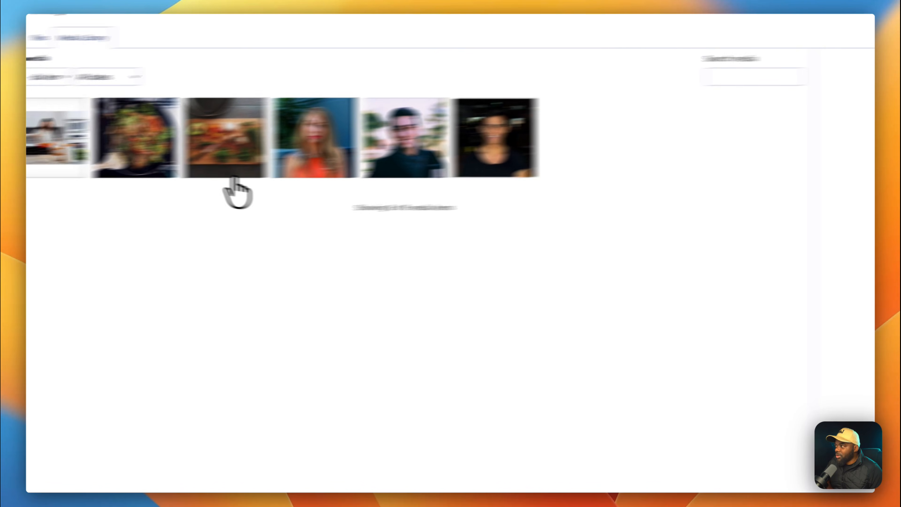
click(71, 167)
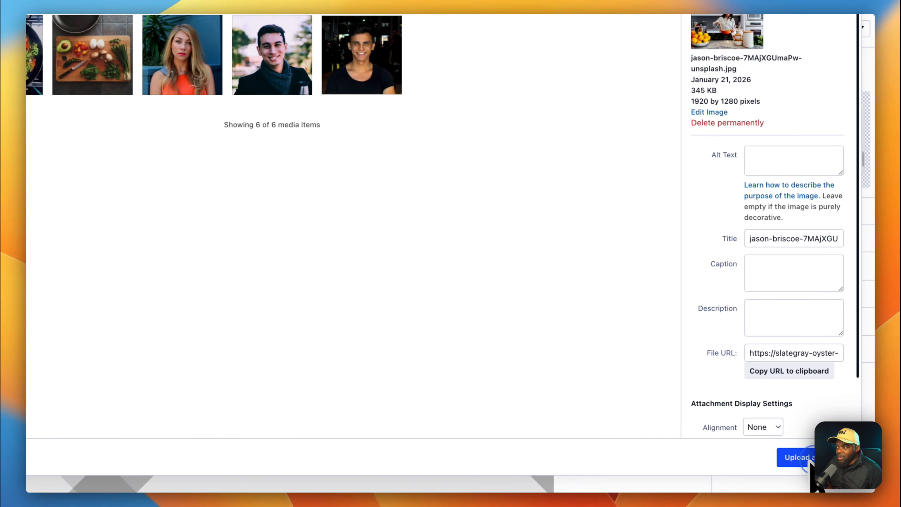
click(811, 462)
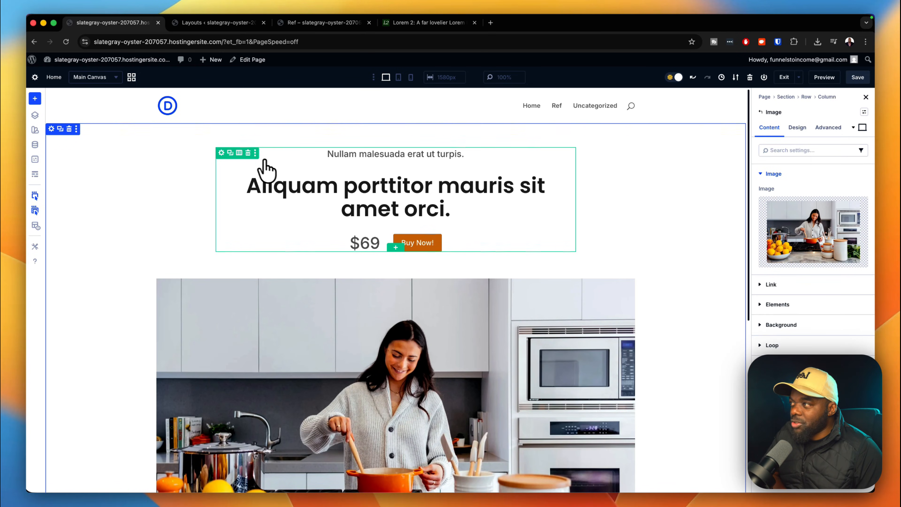
Apply the gap 0 layout preset to the hero text row.
click(221, 153)
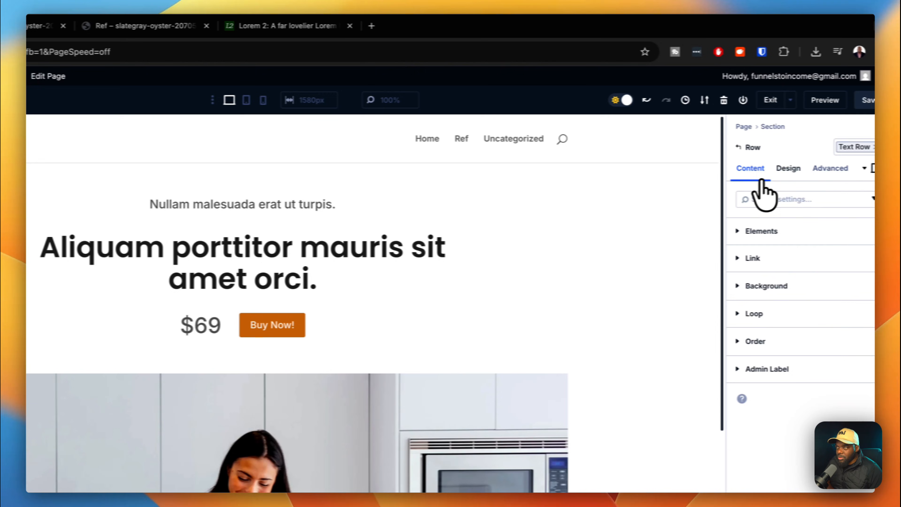
click(789, 168)
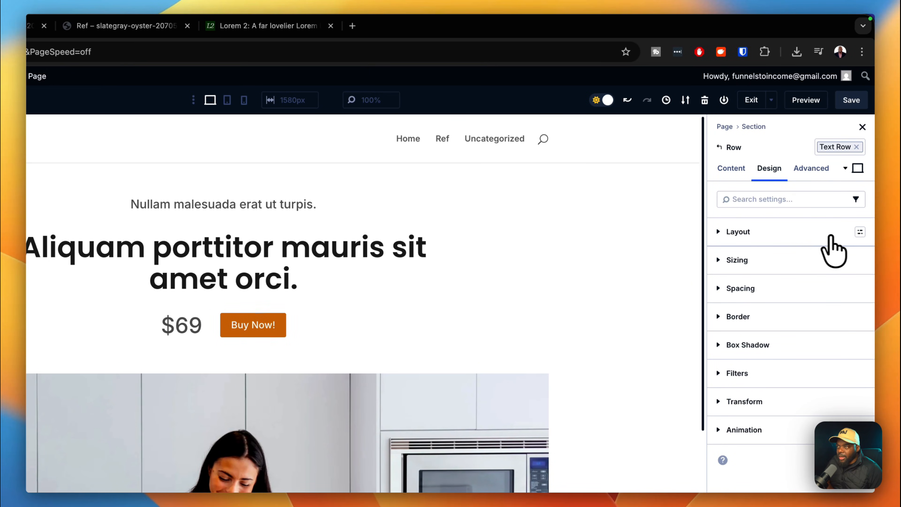
click(860, 232)
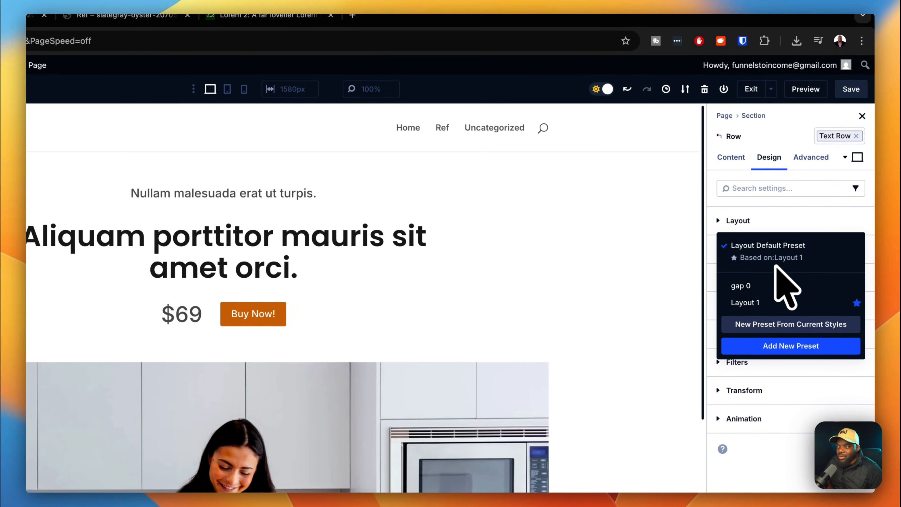
click(780, 290)
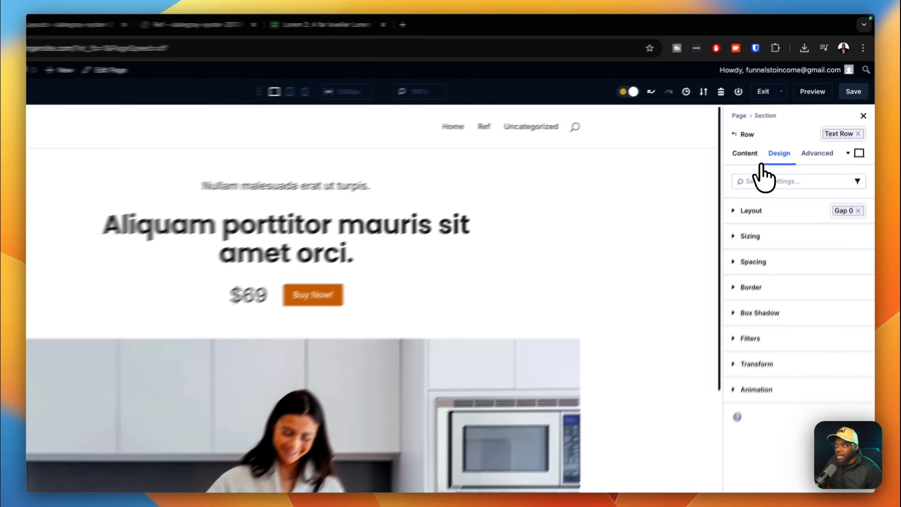
Apply the gap 0 layout preset to the row's column as well.
click(771, 128)
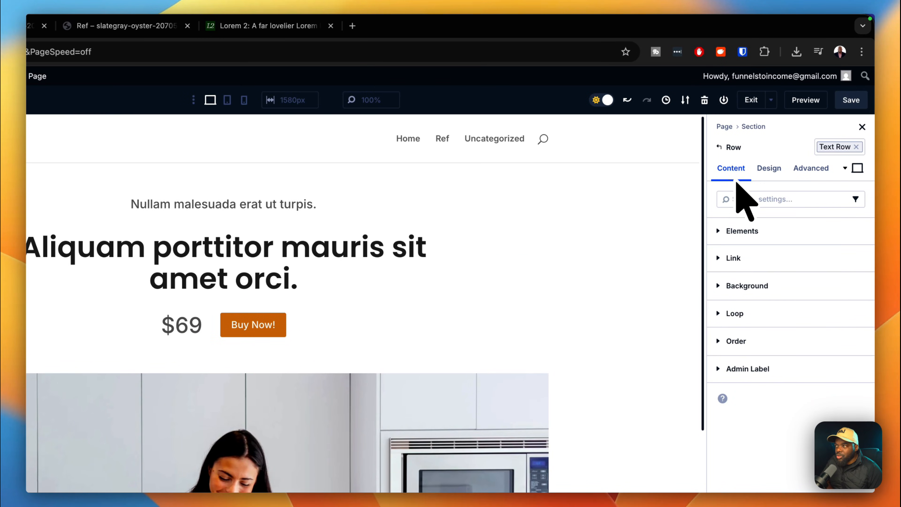
click(754, 235)
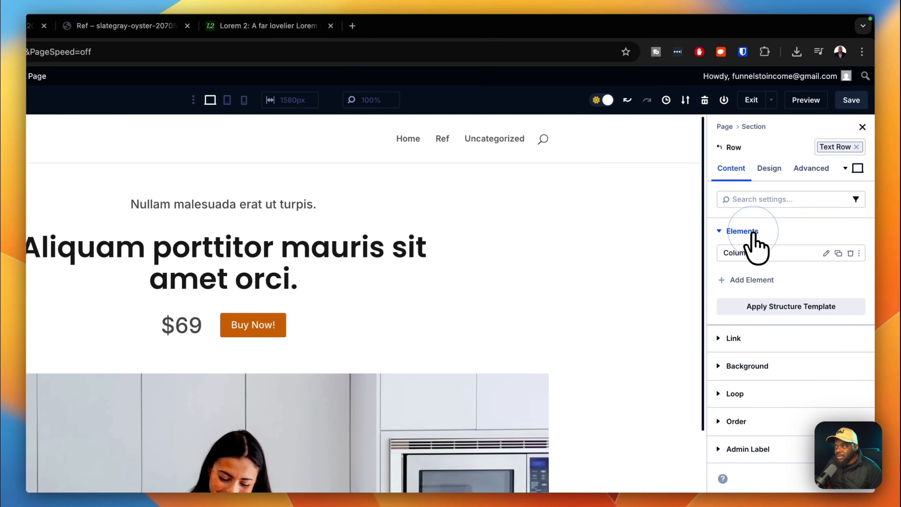
click(824, 254)
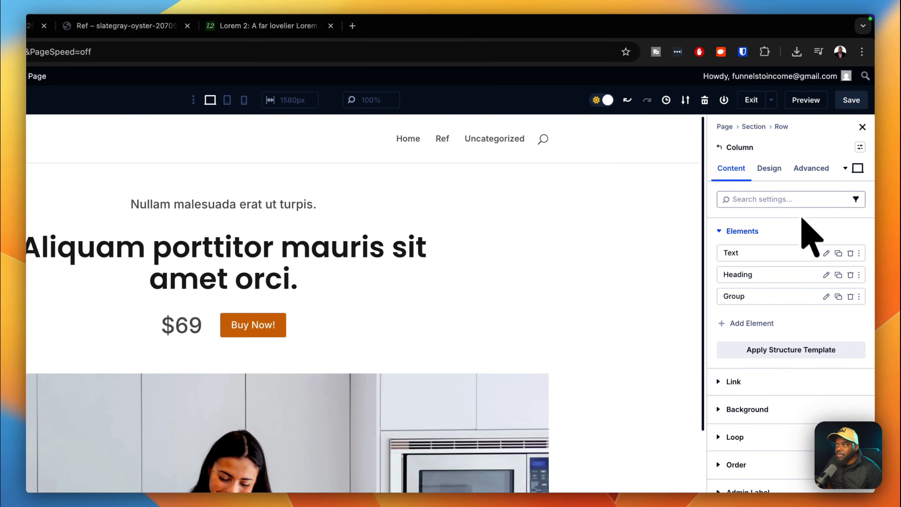
click(776, 170)
click(779, 227)
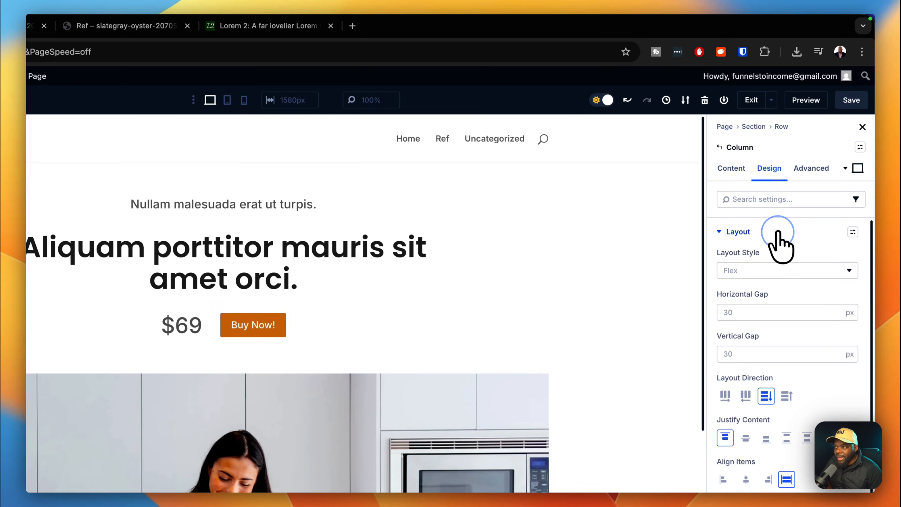
click(853, 233)
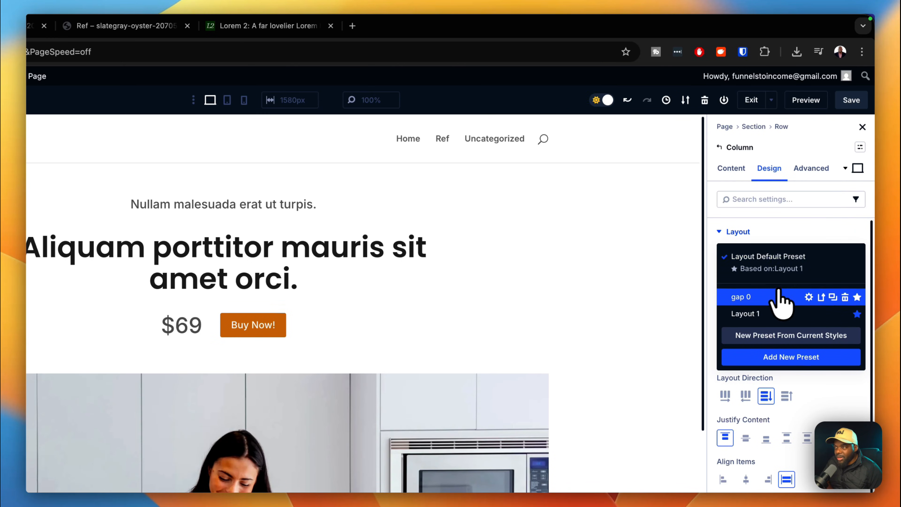
click(770, 296)
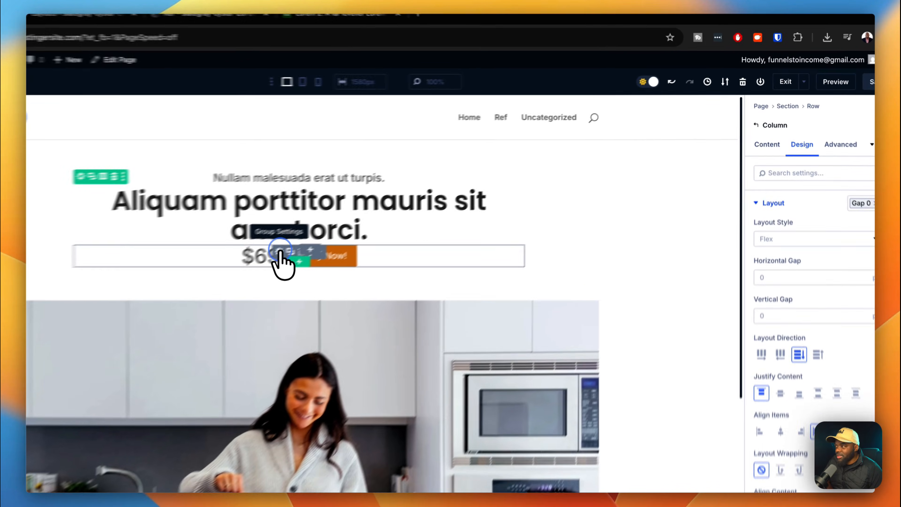
Give the price-and-button group the margin top medium spacing preset.
click(380, 213)
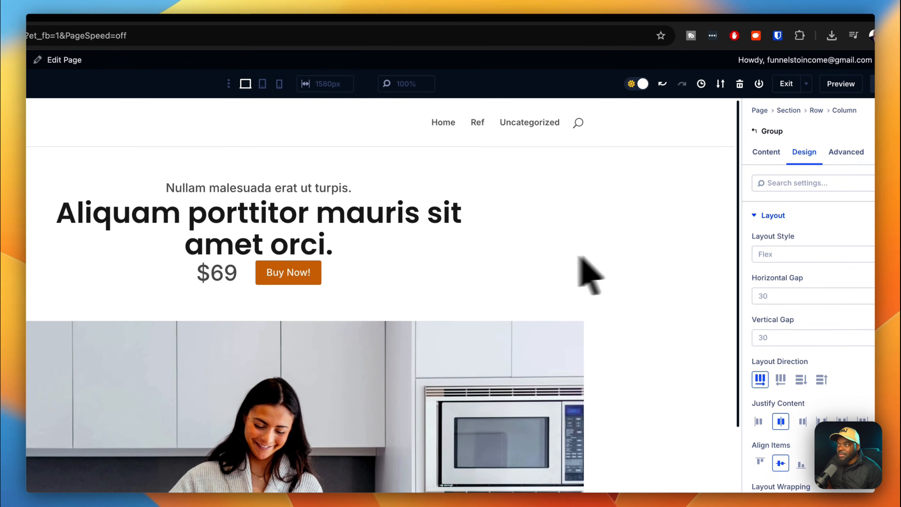
click(758, 220)
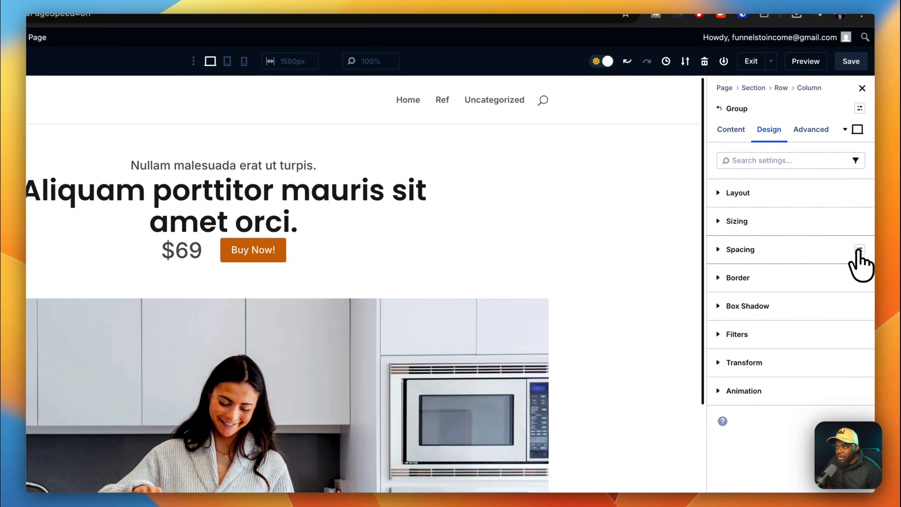
click(860, 250)
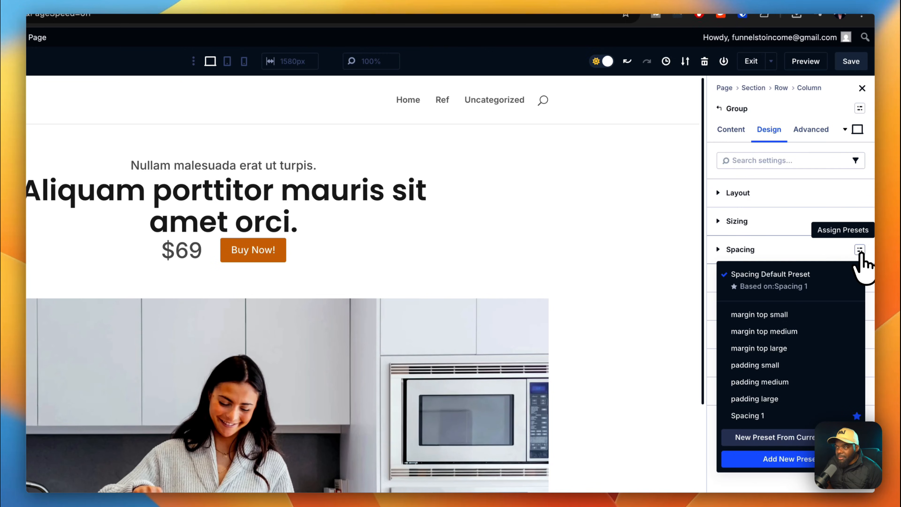
click(803, 332)
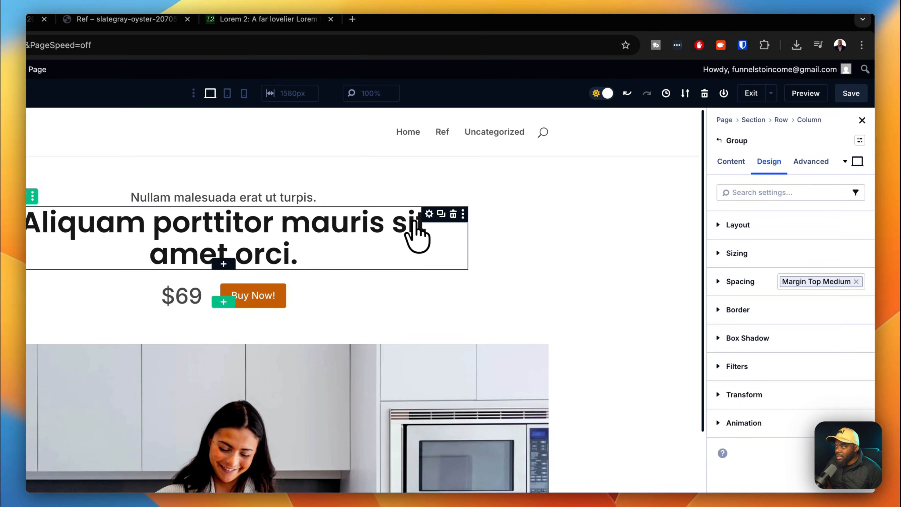
Apply the margin top small spacing preset to the heading and save the page.
click(429, 214)
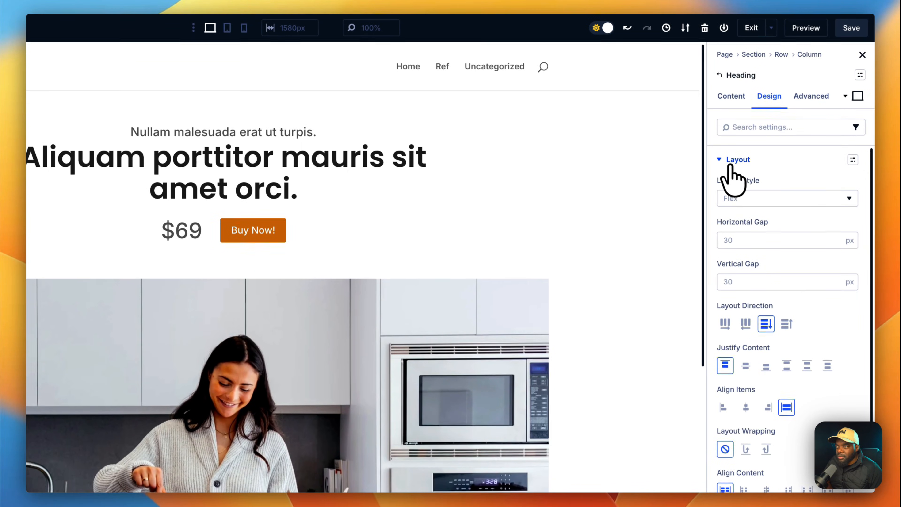
click(726, 226)
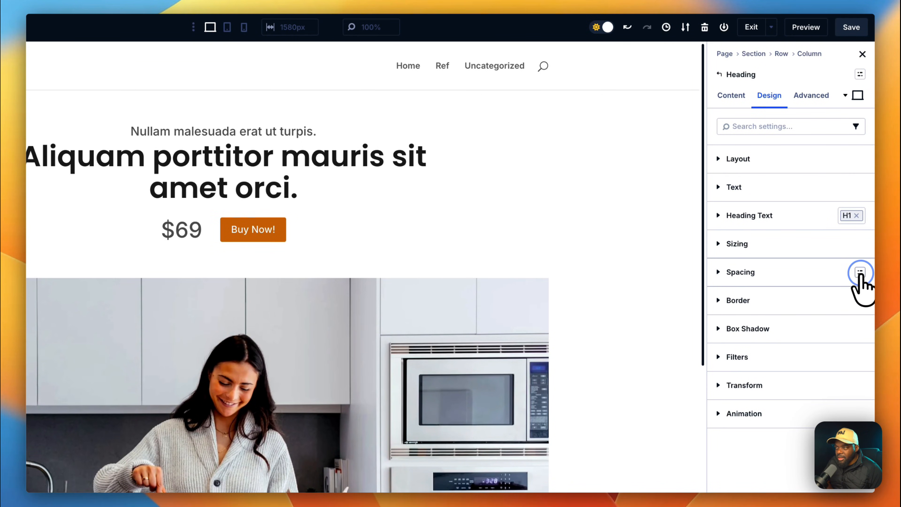
click(861, 273)
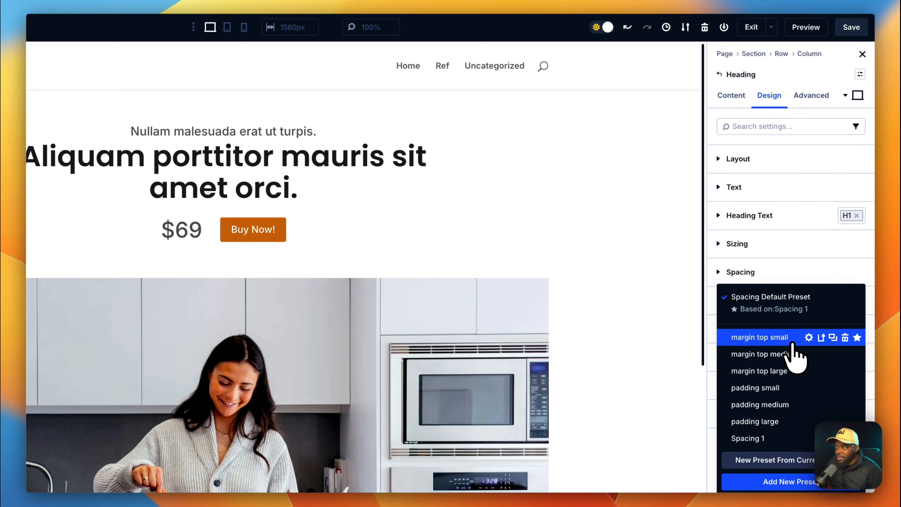
click(792, 339)
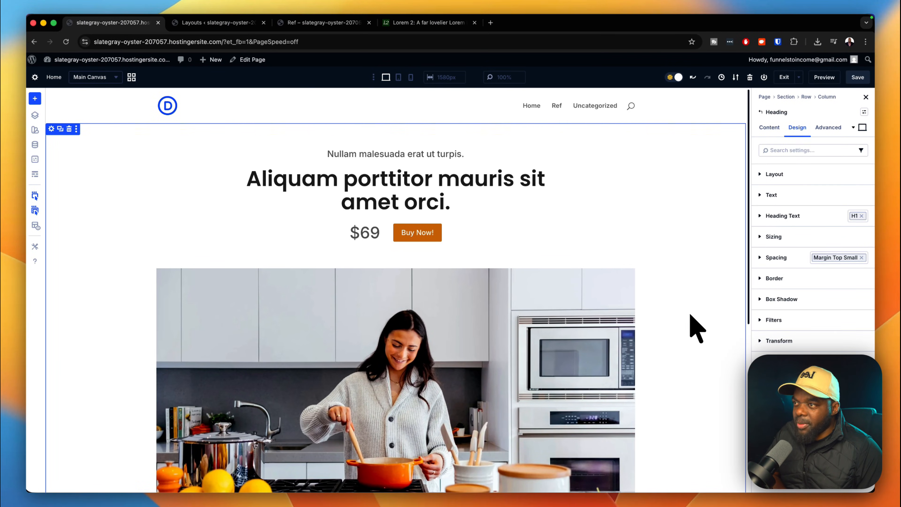
scroll(696, 320, down, 6)
scroll(696, 320, up, 6)
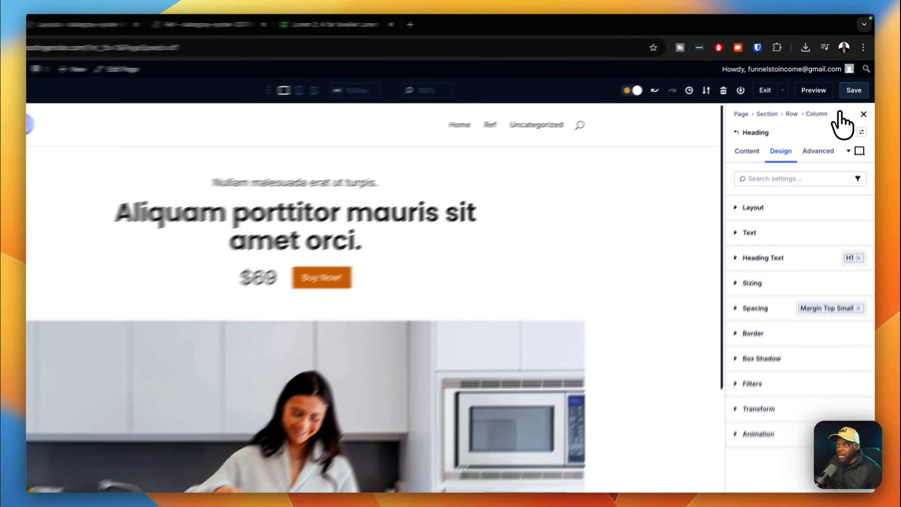
click(854, 90)
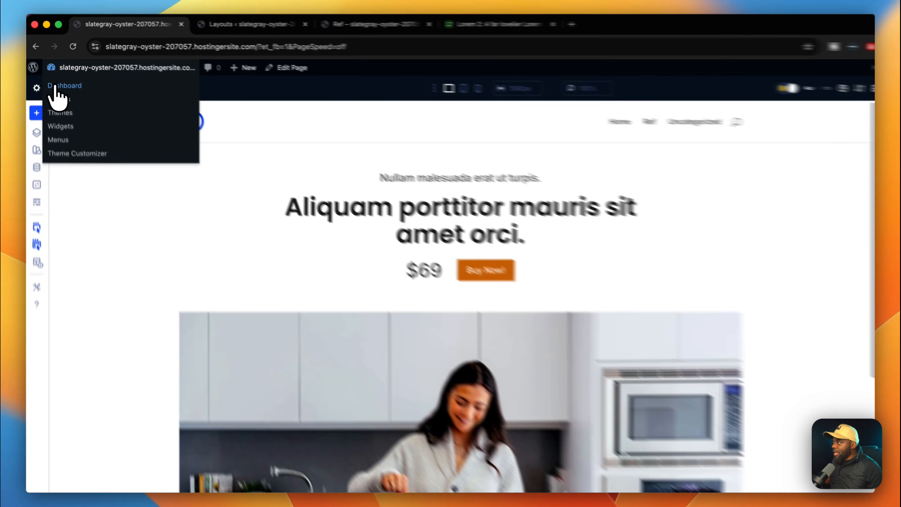
Search the plugin directory for 'fluentcart', then install and activate FluentCart.
click(58, 75)
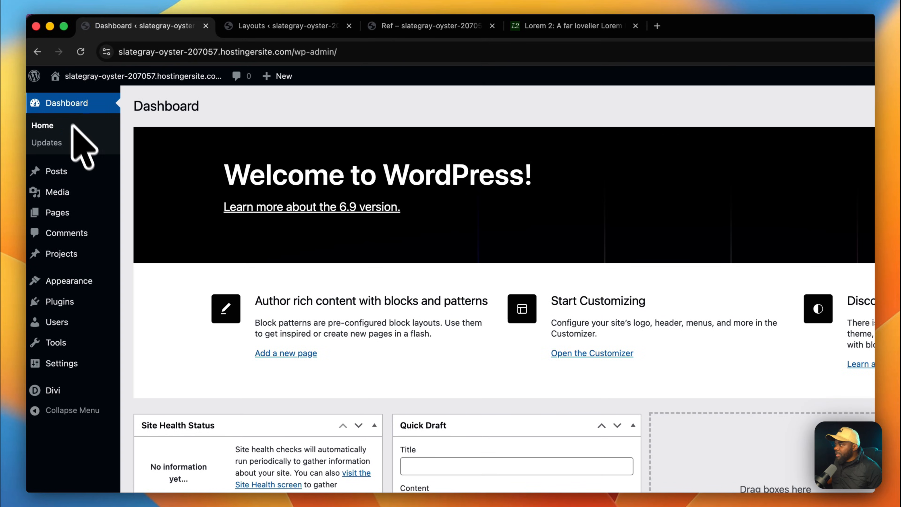
mouse_move(71, 301)
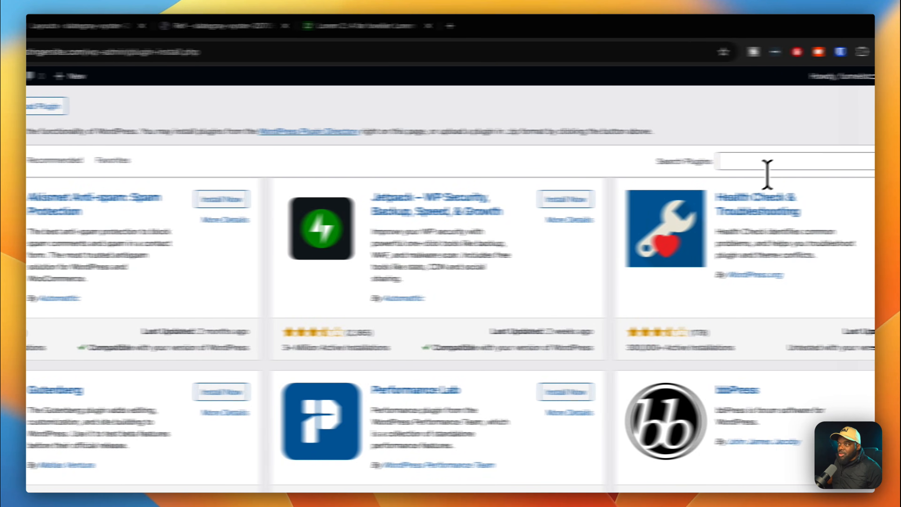
click(738, 161)
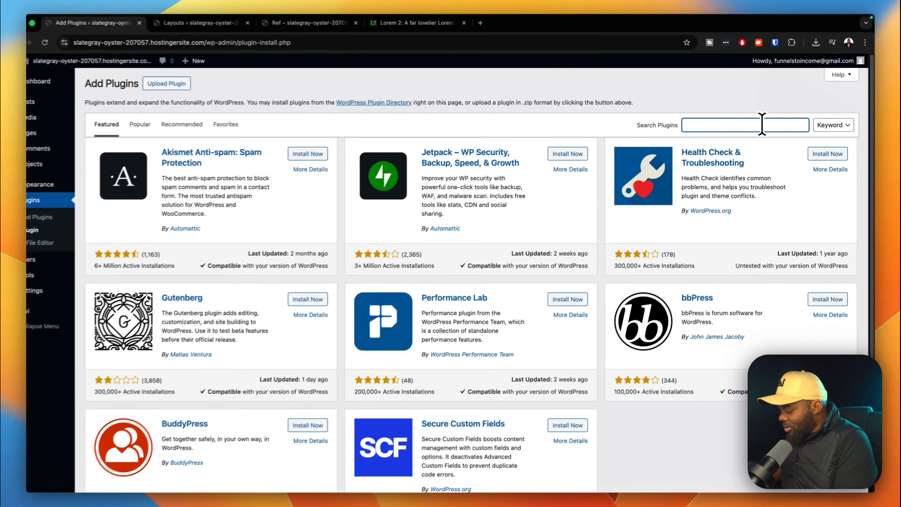
text(fluentcart)
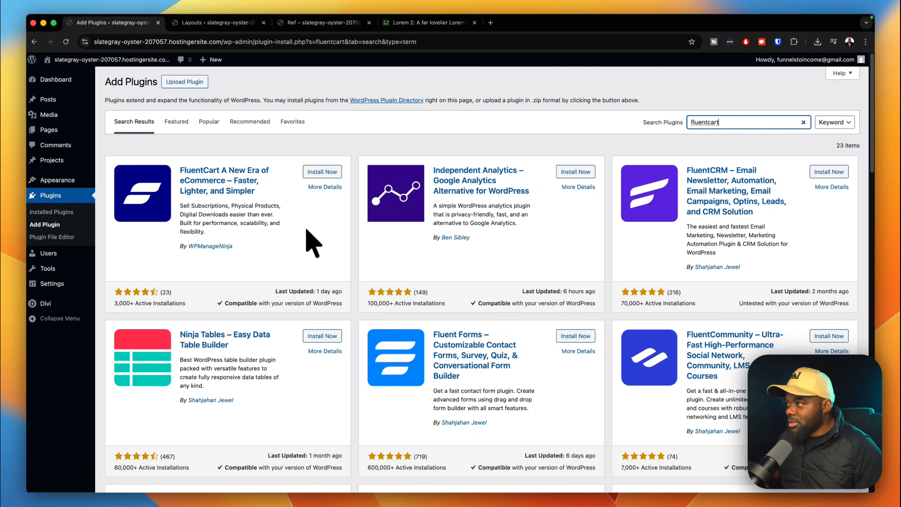
click(309, 172)
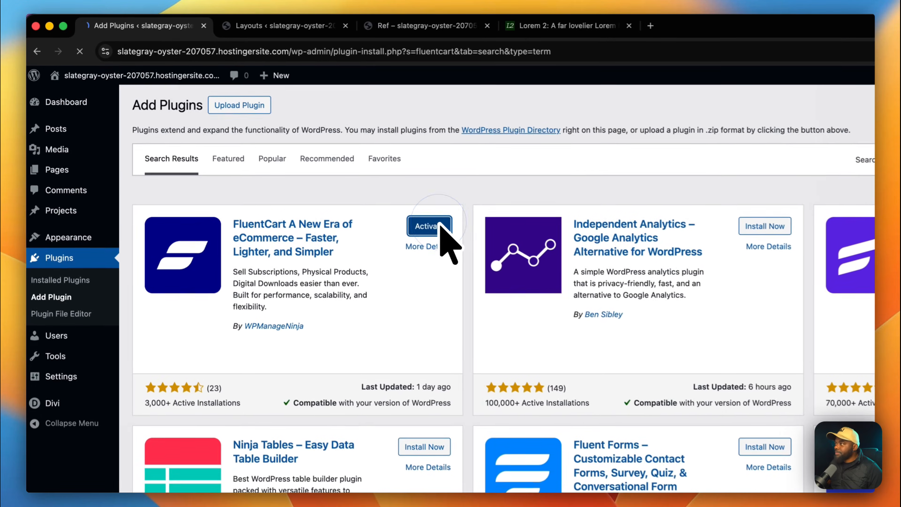
click(443, 228)
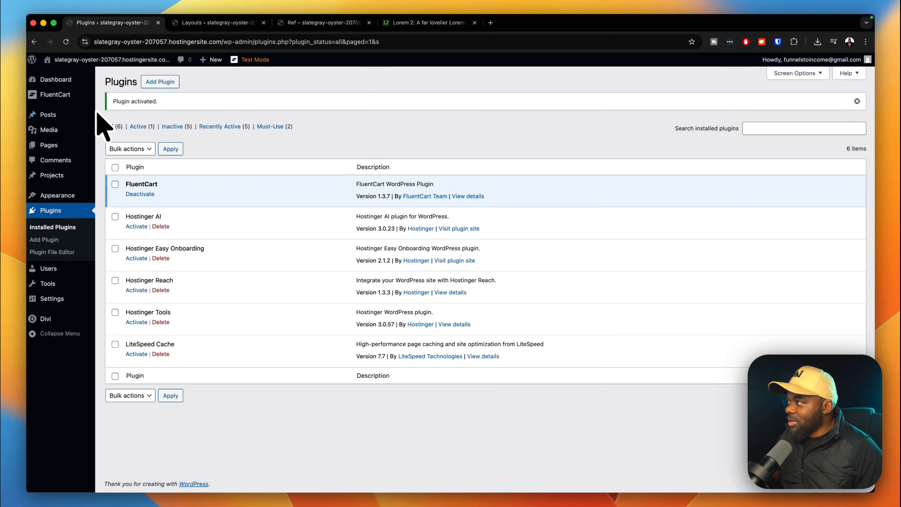
Open the FluentCart dashboard and switch it to the Light theme.
mouse_move(72, 98)
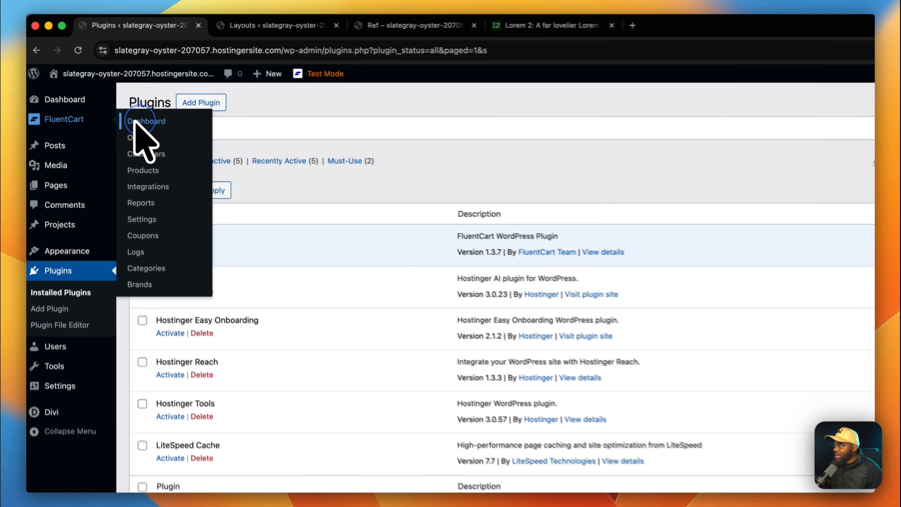
click(113, 97)
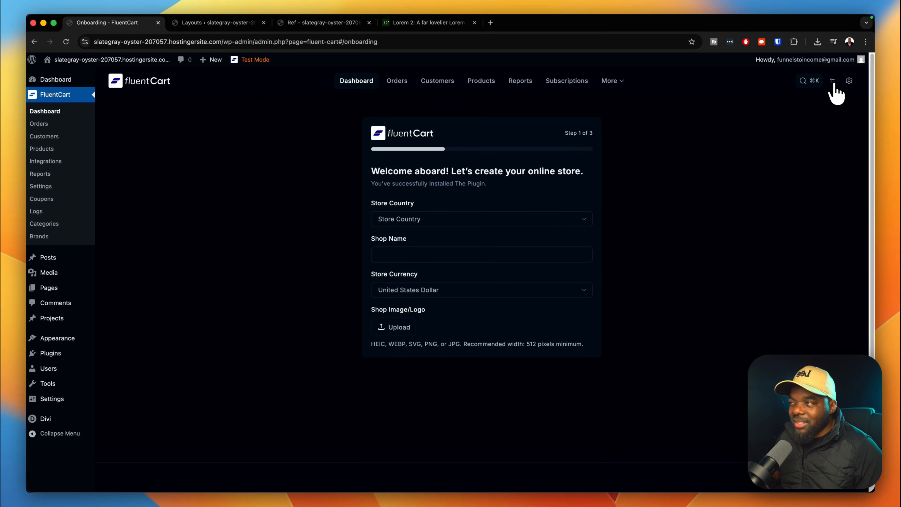
click(833, 82)
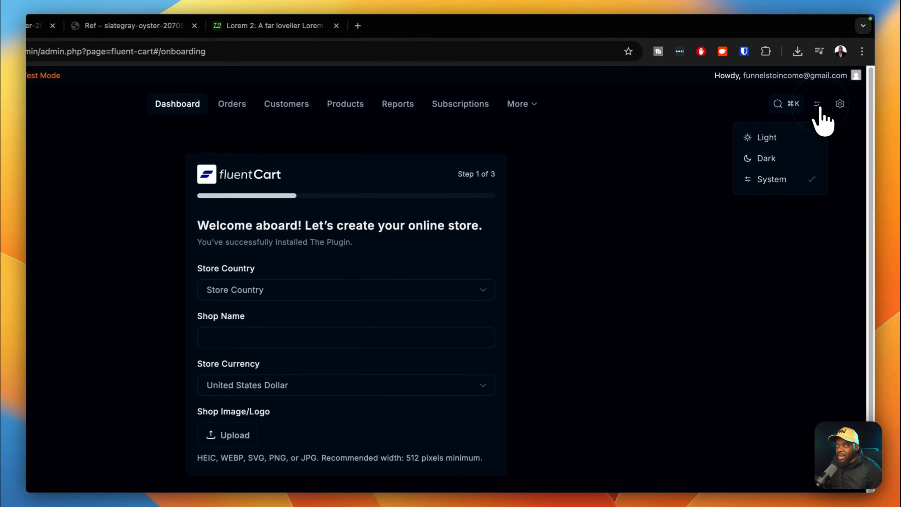
click(786, 139)
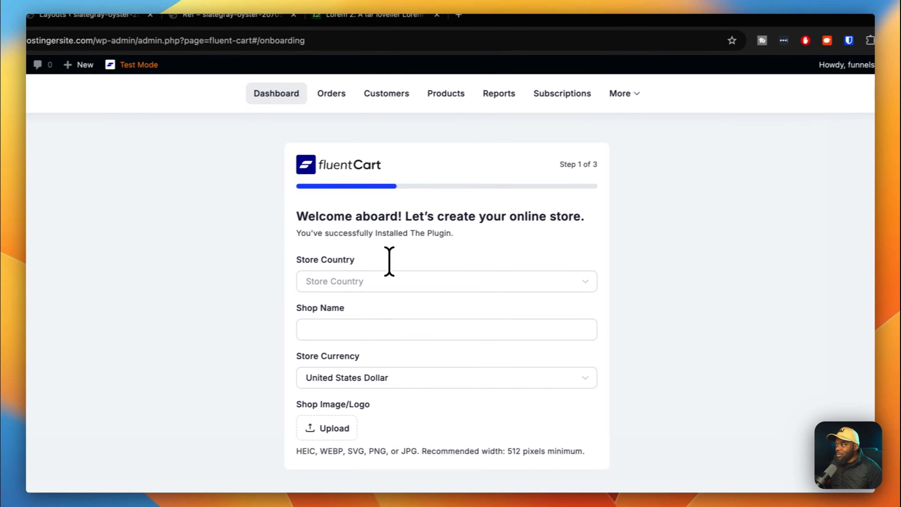
Set the store country to United Kingdom and enter the shop name.
click(410, 280)
text(united)
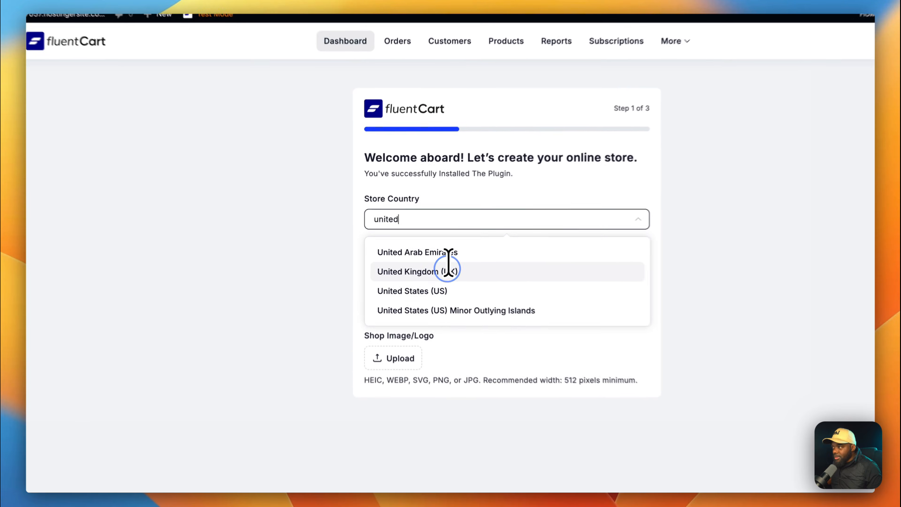
click(435, 260)
click(430, 254)
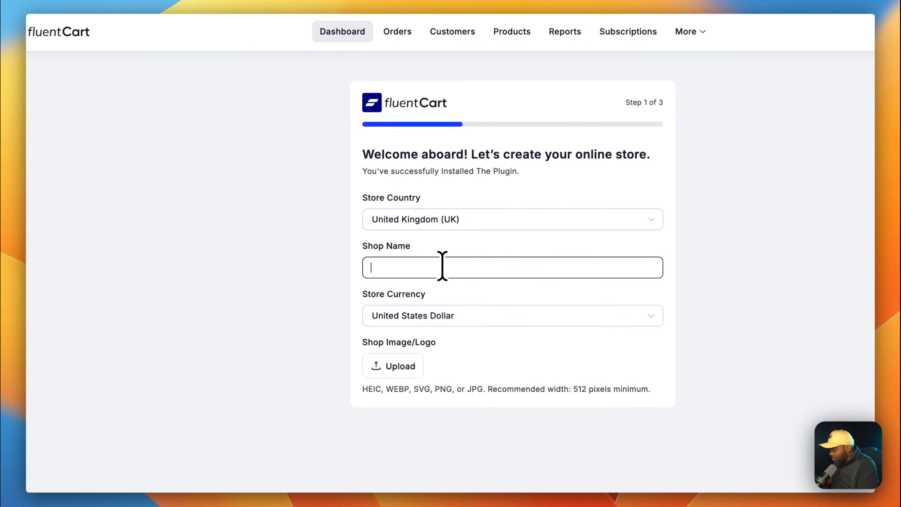
text(Mak Shop)
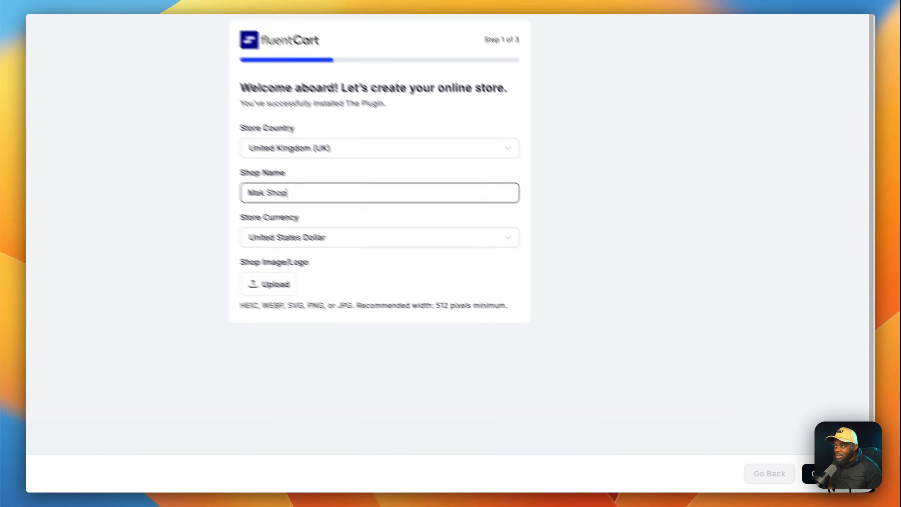
click(835, 478)
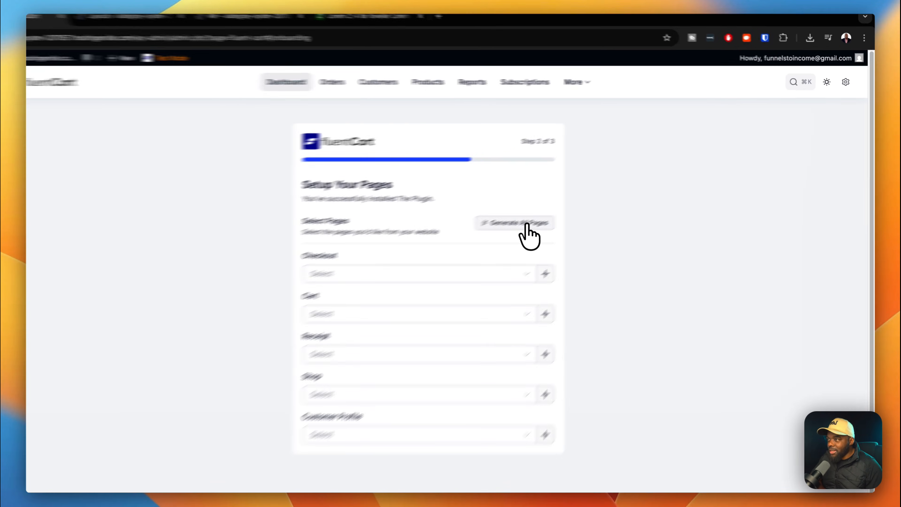
Generate all store pages and finish onboarding with Start From Scratch.
click(568, 208)
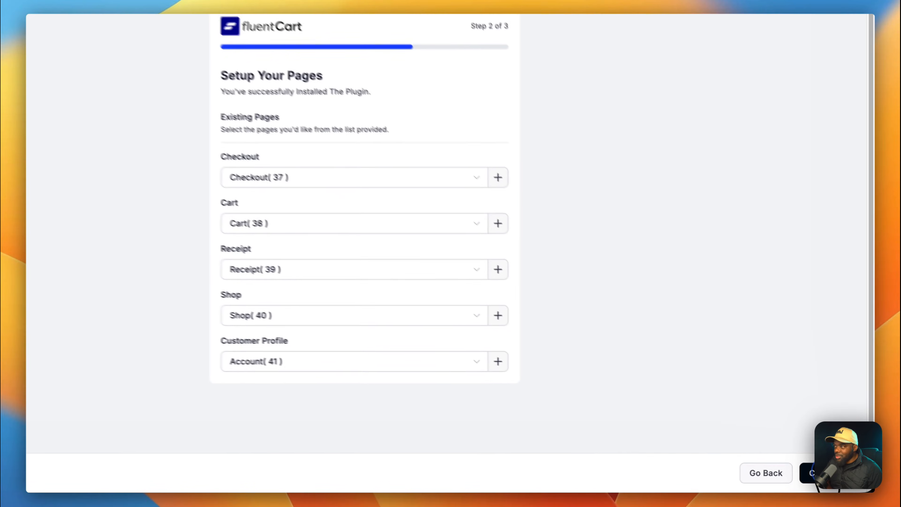
click(839, 477)
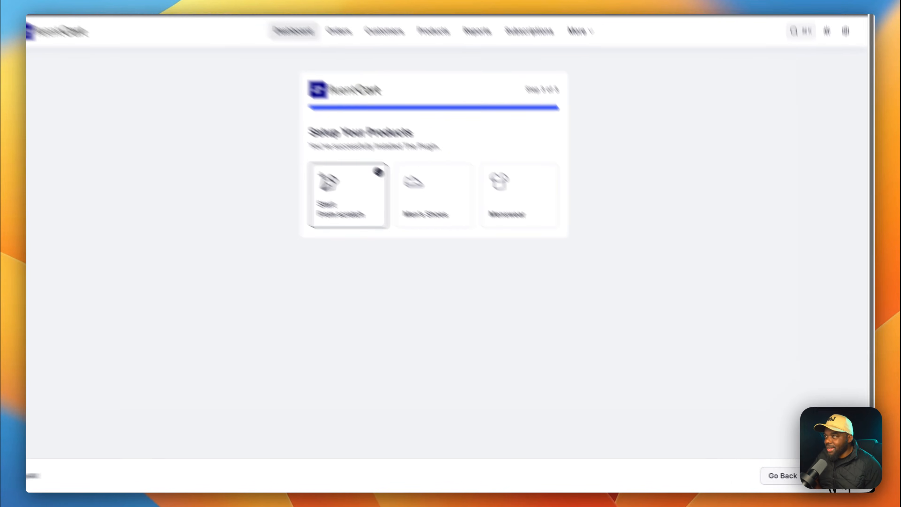
click(837, 479)
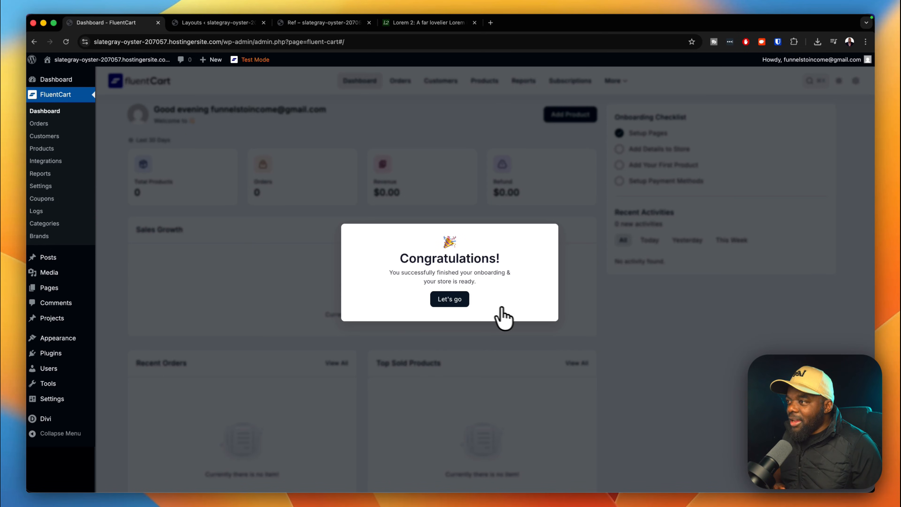
Add a Digital Product titled 'Indian Cooking Formula' from the Products list.
click(467, 303)
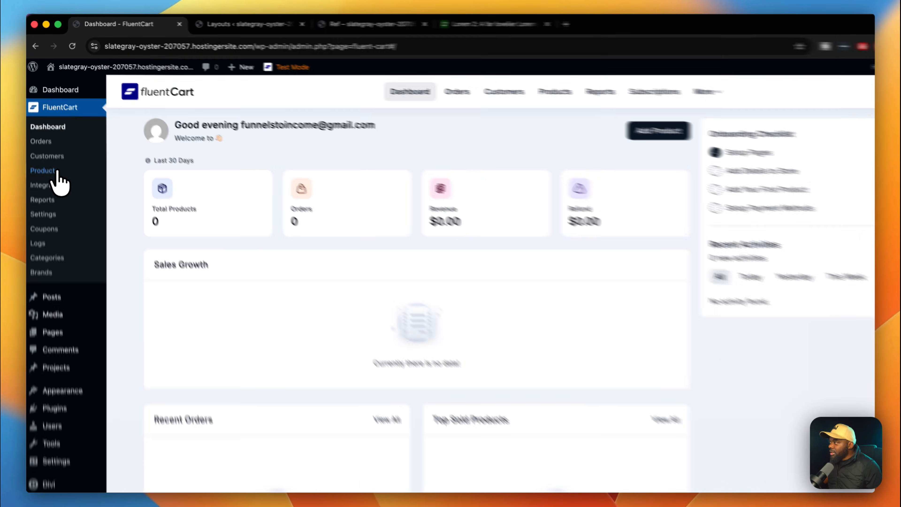
click(57, 149)
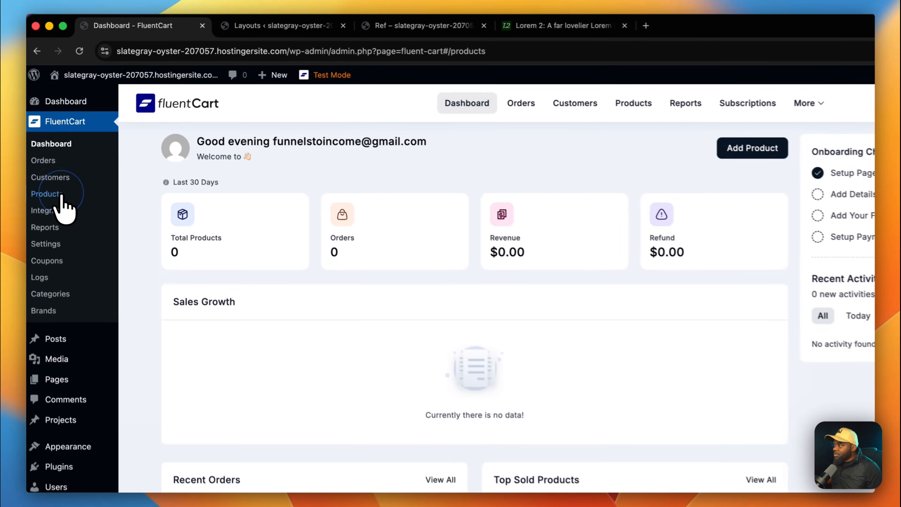
click(783, 149)
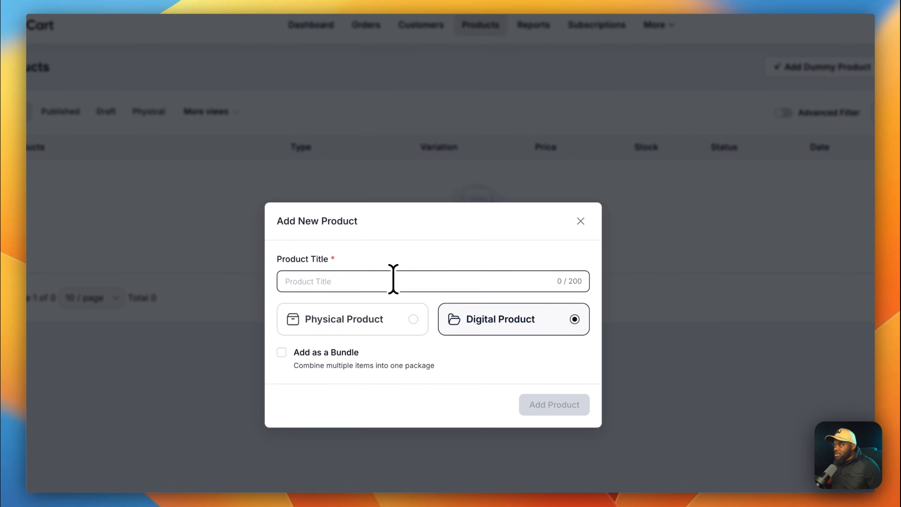
text(Indian Cooking Formula)
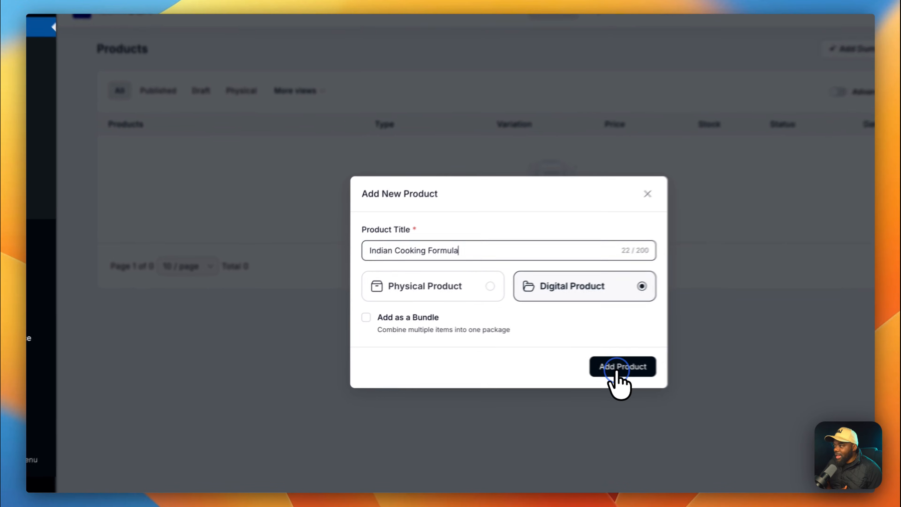
click(534, 359)
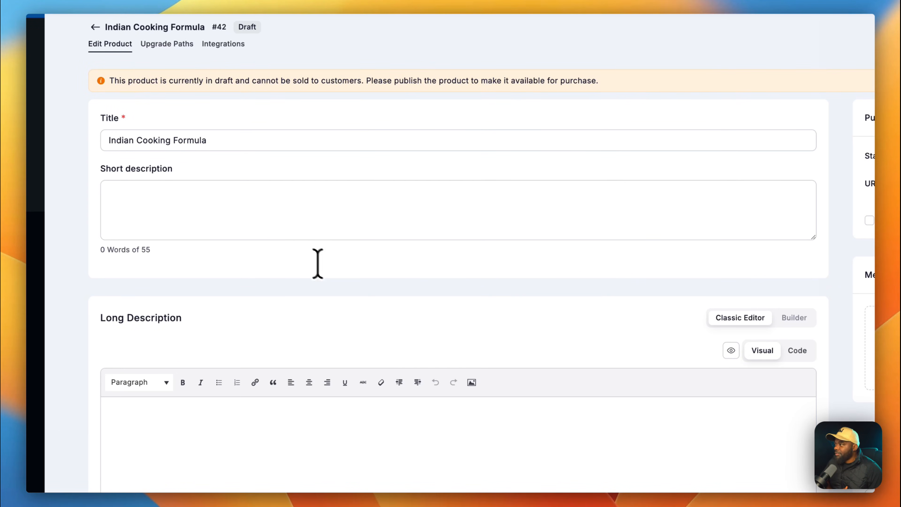
Paste a Lorem 2 placeholder paragraph into the product's short description.
click(267, 209)
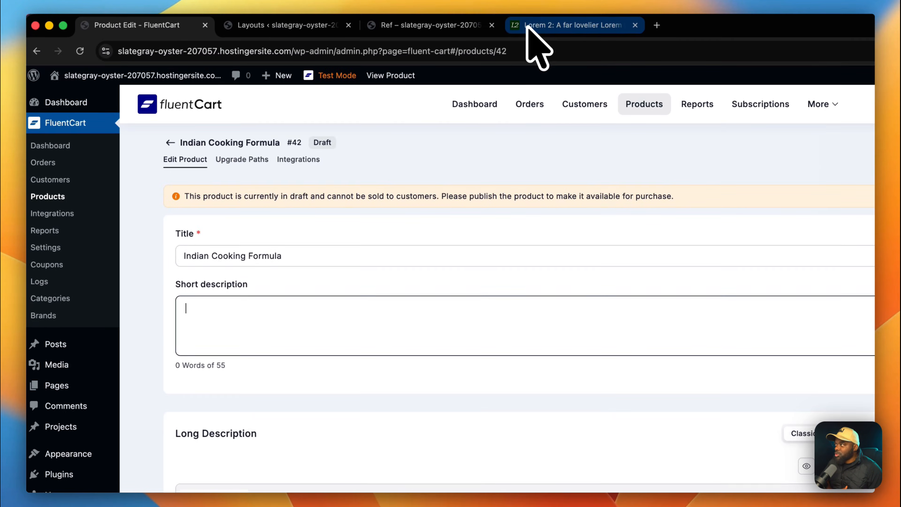
click(529, 27)
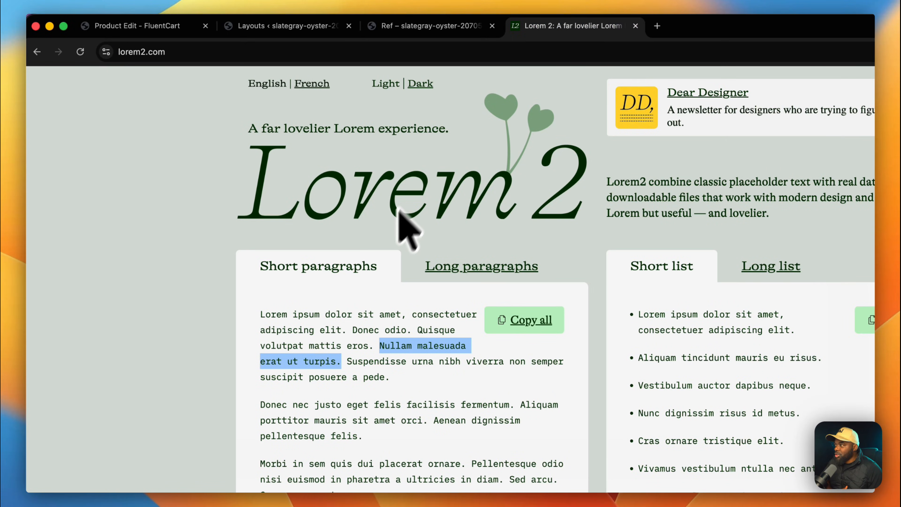
drag(263, 342, 309, 358)
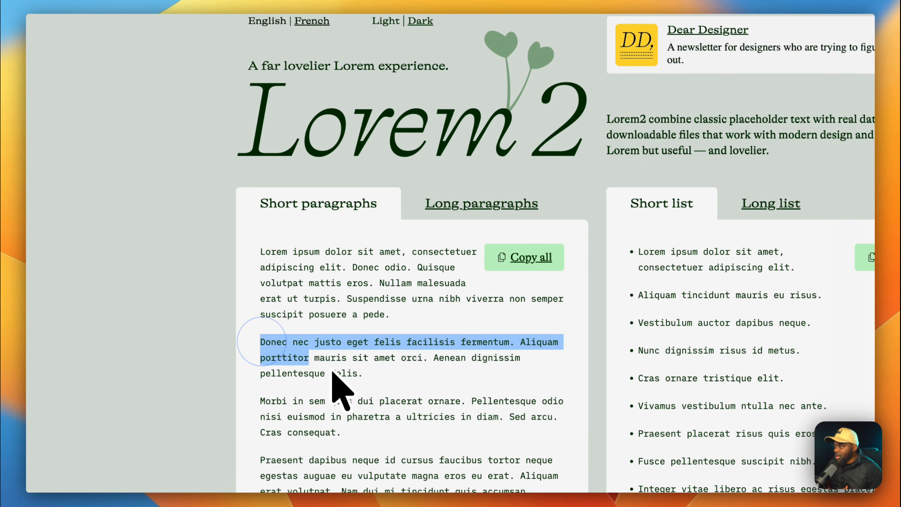
drag(356, 375, 368, 377)
key(super+c)
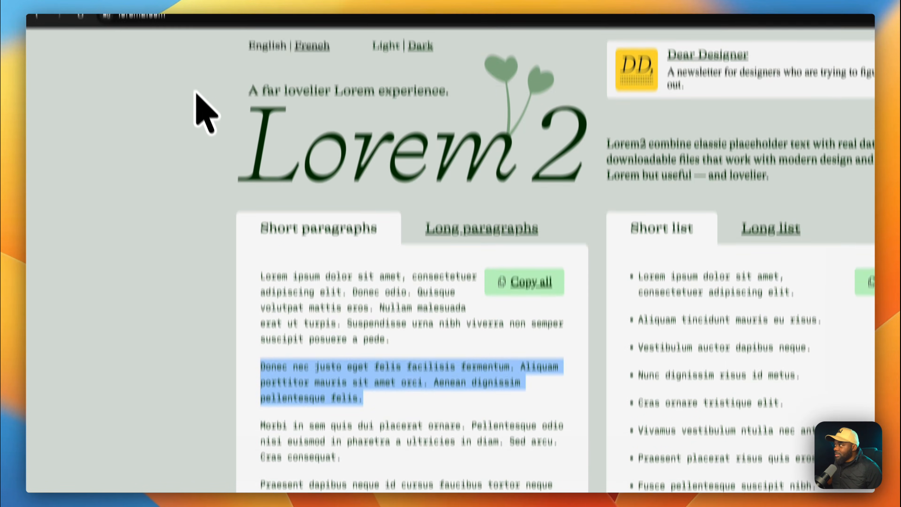
click(175, 24)
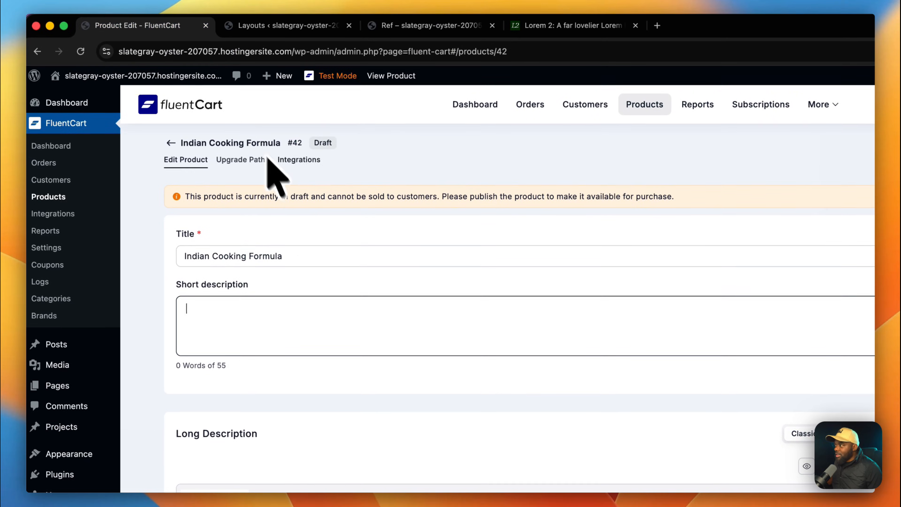
key(super+v)
Copy the Donec and Morbi paragraphs from Lorem 2 for the long description.
scroll(322, 211, down, 3)
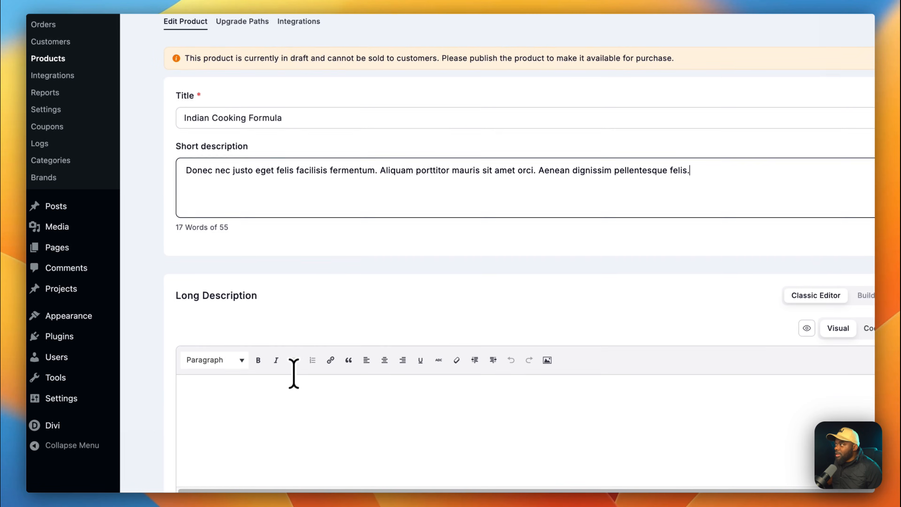
scroll(294, 375, down, 1)
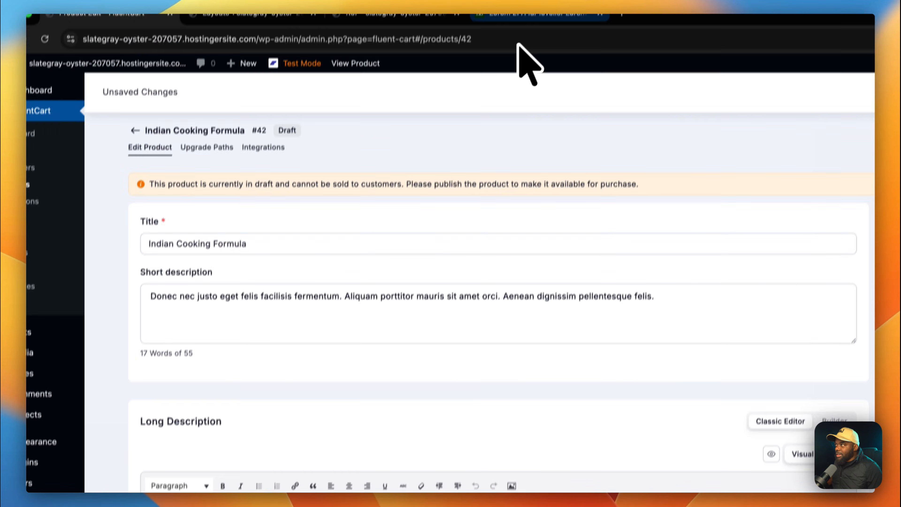
click(518, 25)
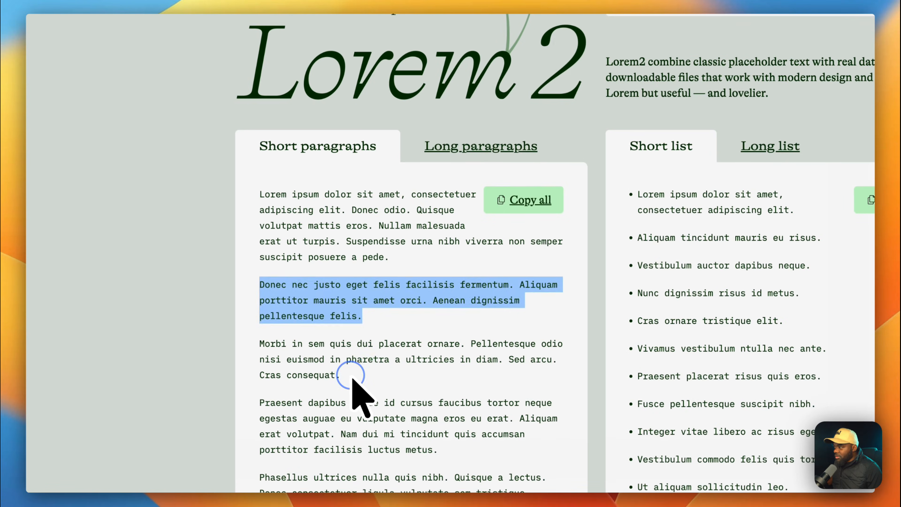
drag(297, 492, 231, 386)
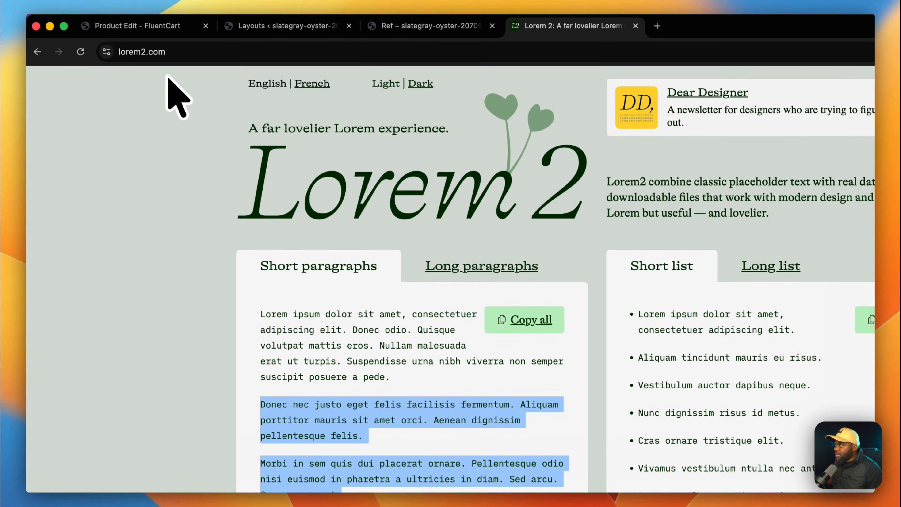
click(142, 28)
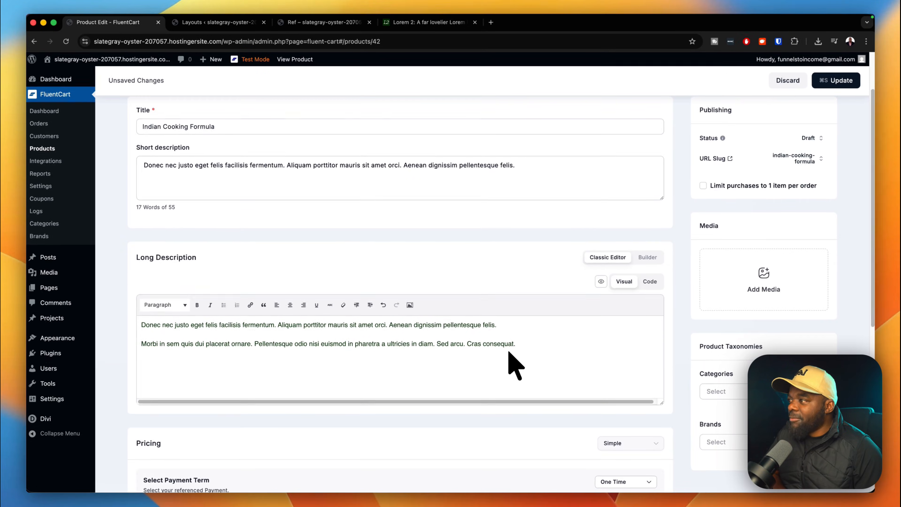
Set the price to 69 and compare-at price to 97, keeping One Time payment.
scroll(509, 353, down, 7)
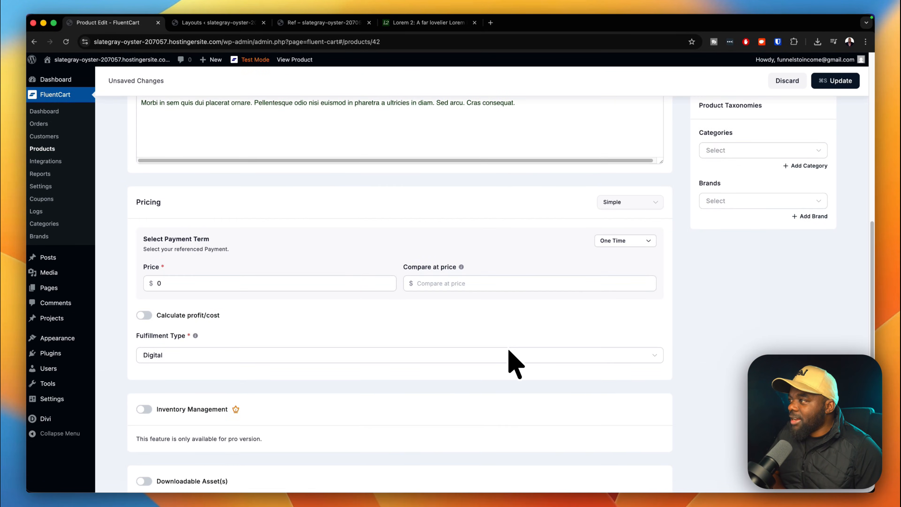
click(276, 250)
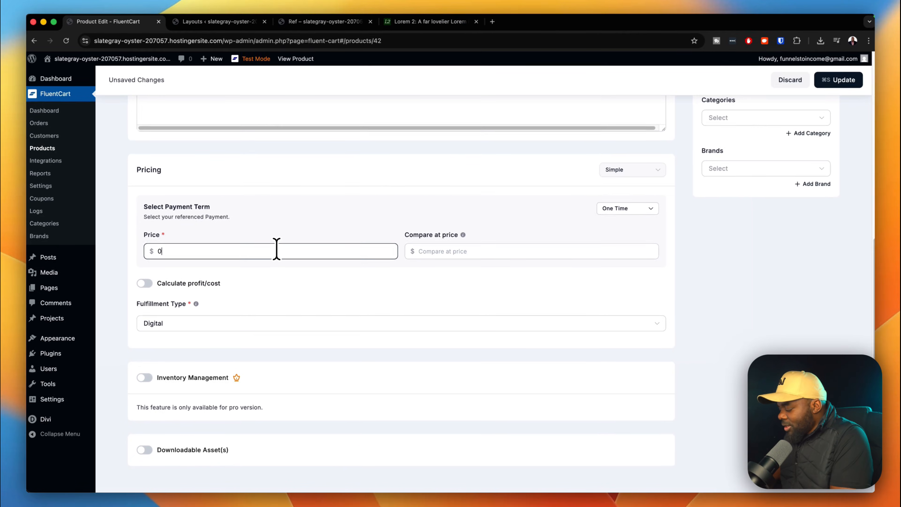
key(BackSpace)
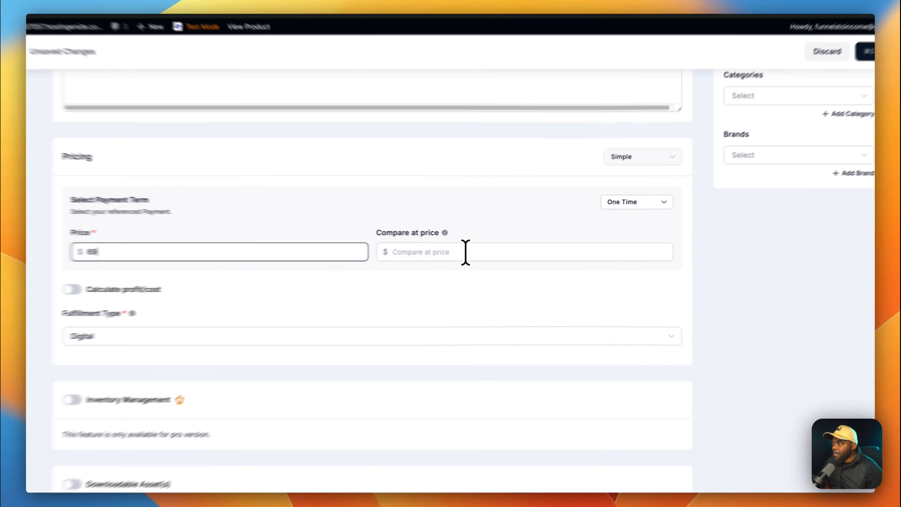
click(479, 251)
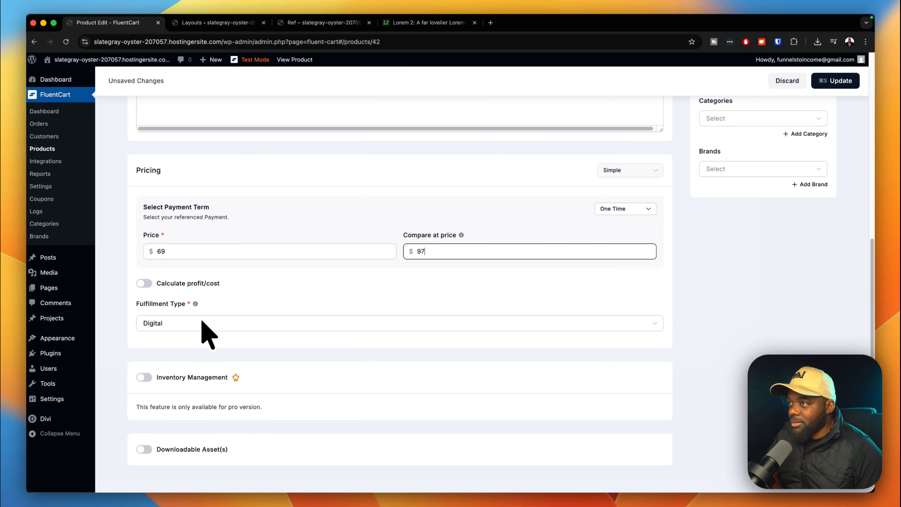
scroll(202, 323, down, 2)
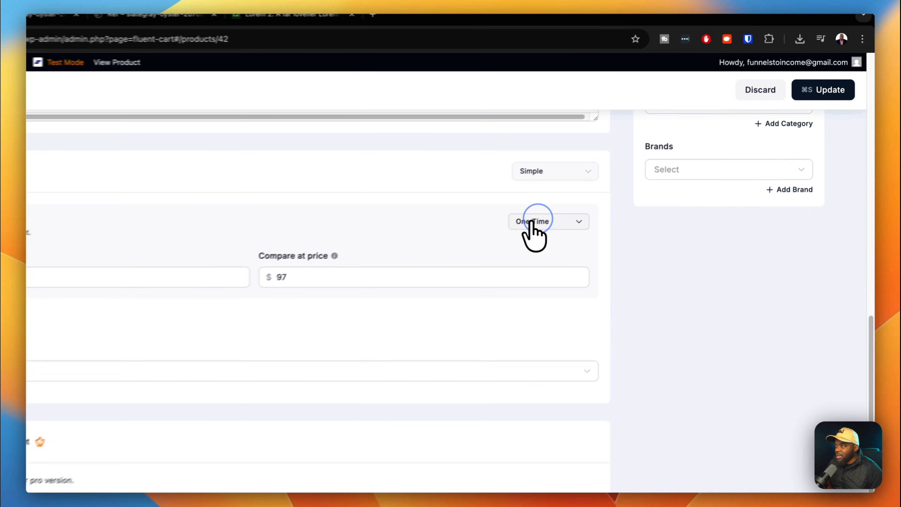
click(625, 181)
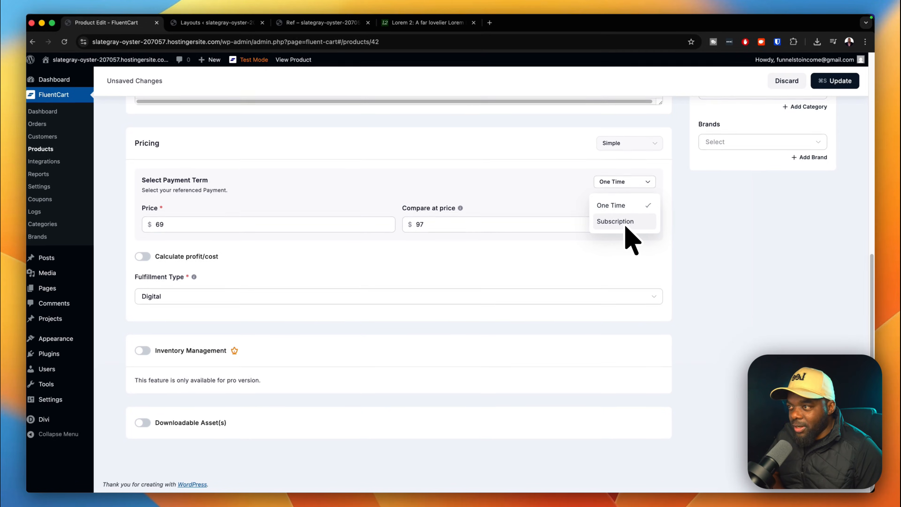
click(566, 198)
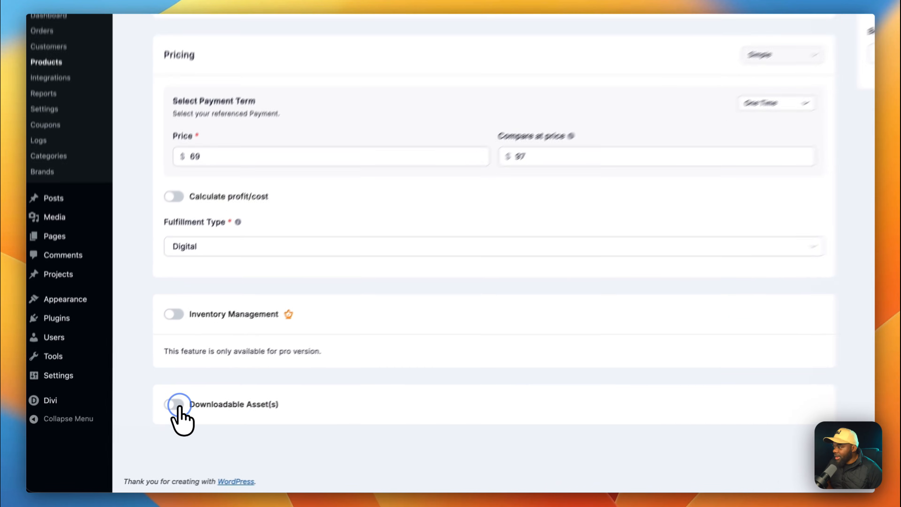
Enable downloadable assets and drop Krafter-Lite.zip into the file upload area.
click(145, 422)
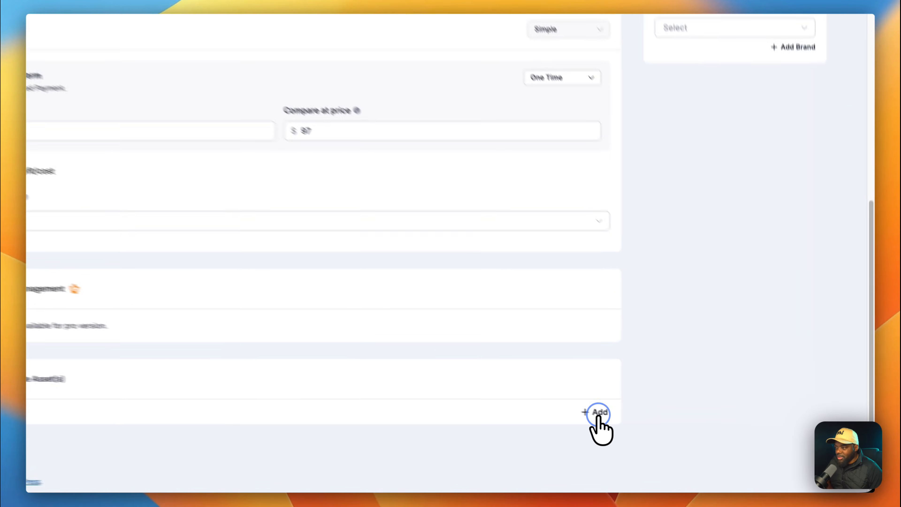
click(652, 429)
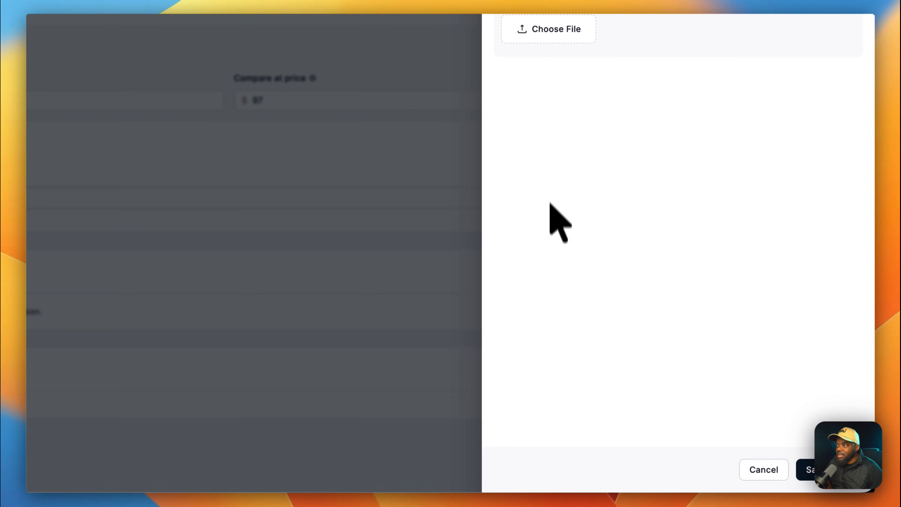
click(550, 30)
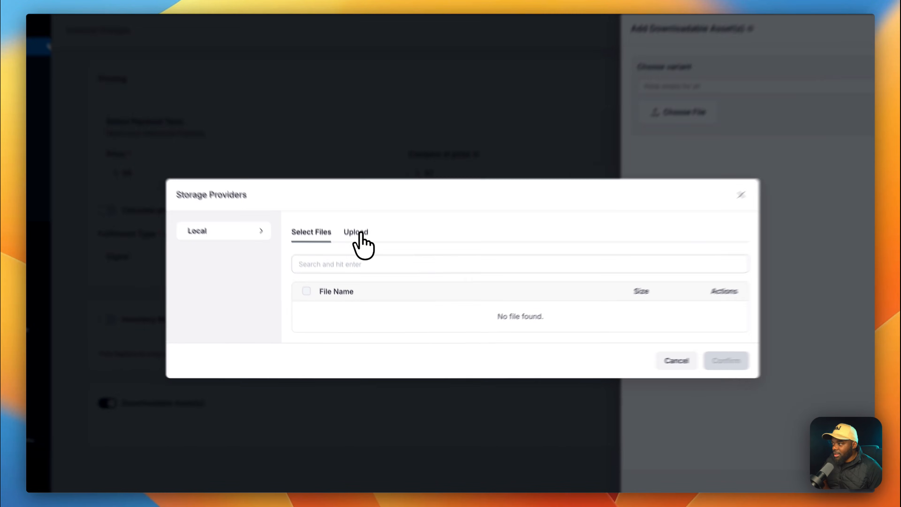
click(359, 255)
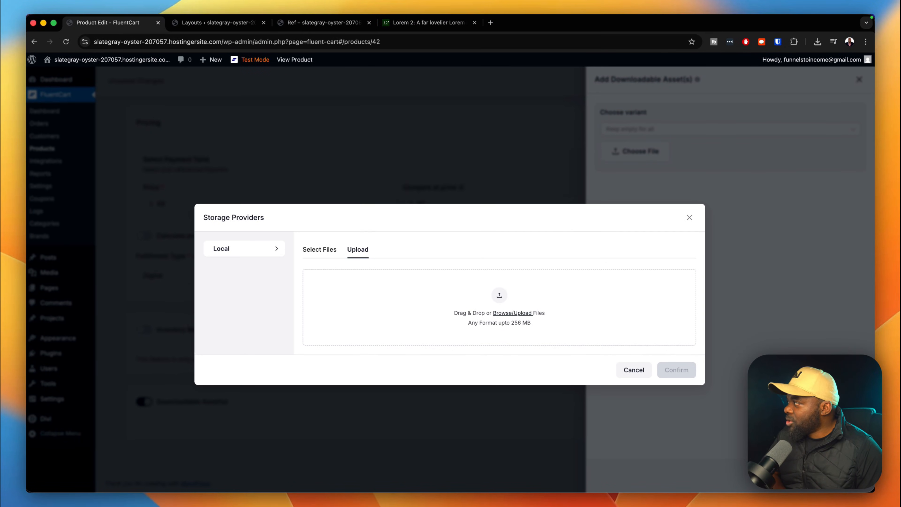
drag(27, 227, 738, 165)
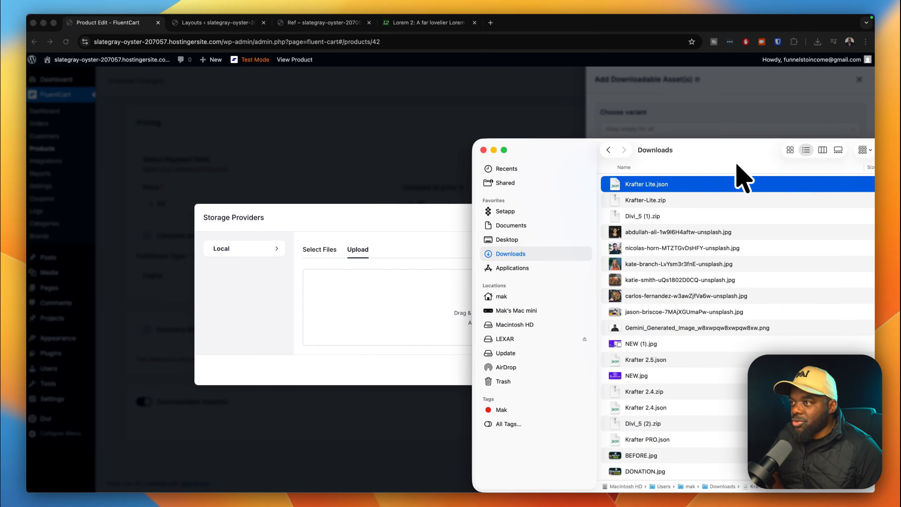
click(651, 201)
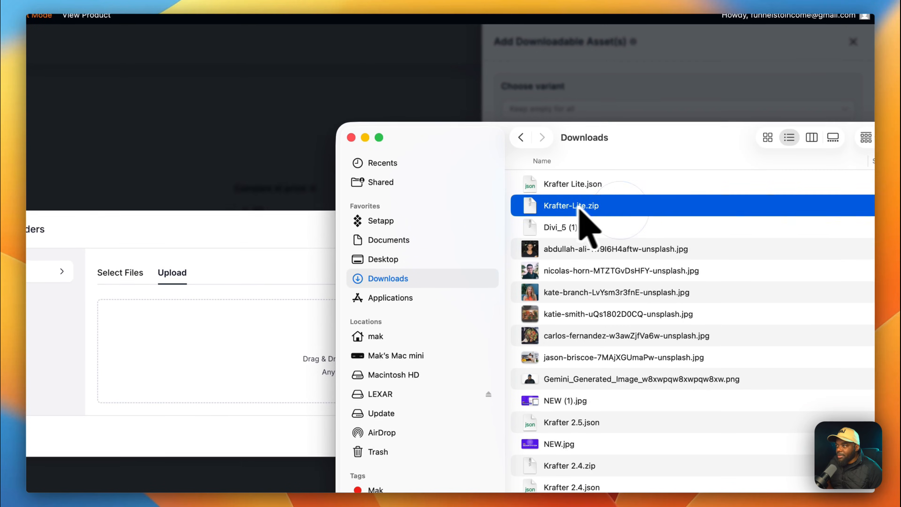
drag(532, 210, 196, 357)
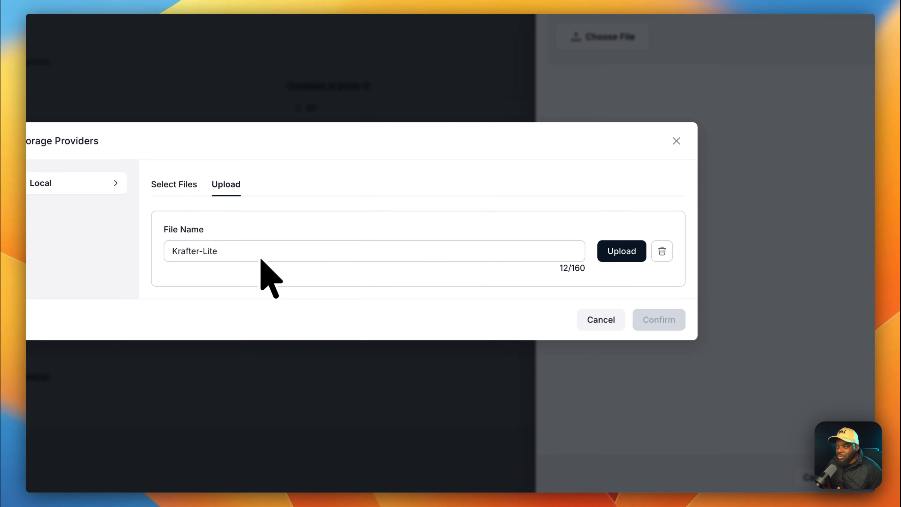
Upload and confirm Krafter-Lite.zip, save the asset, and open the media library.
click(634, 258)
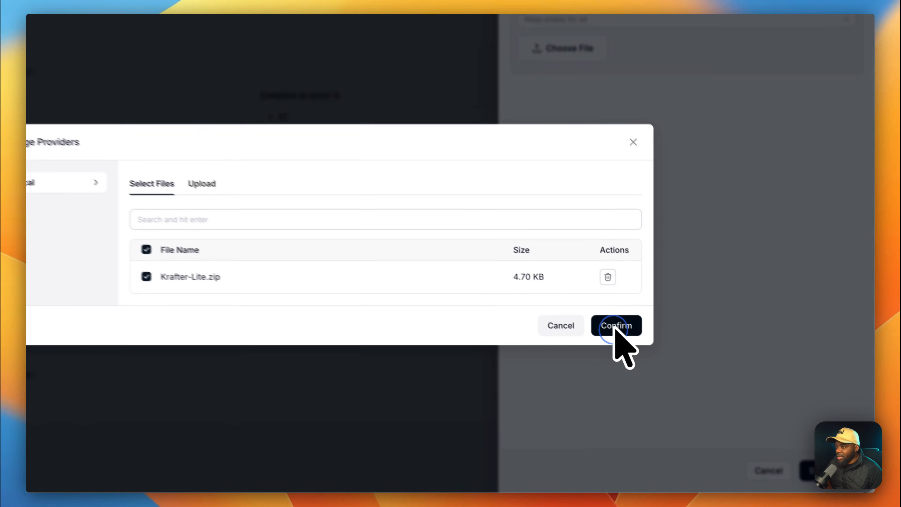
click(677, 364)
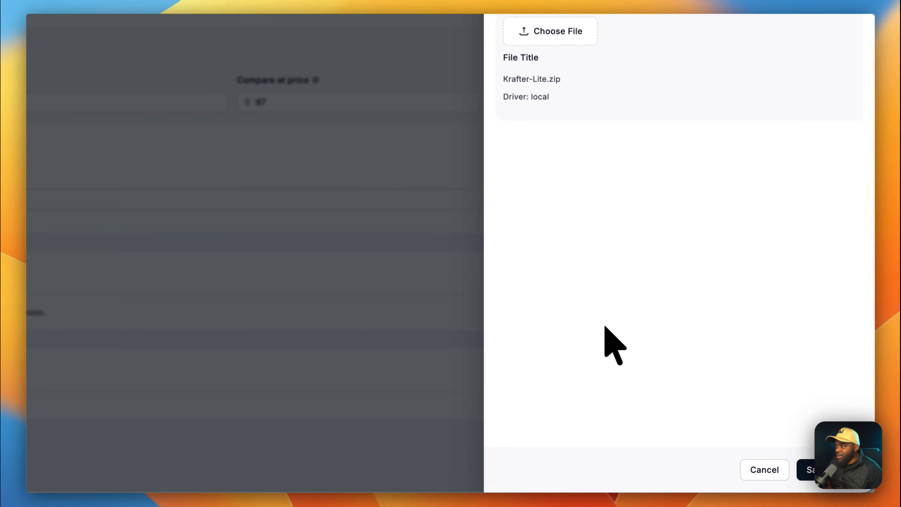
click(811, 469)
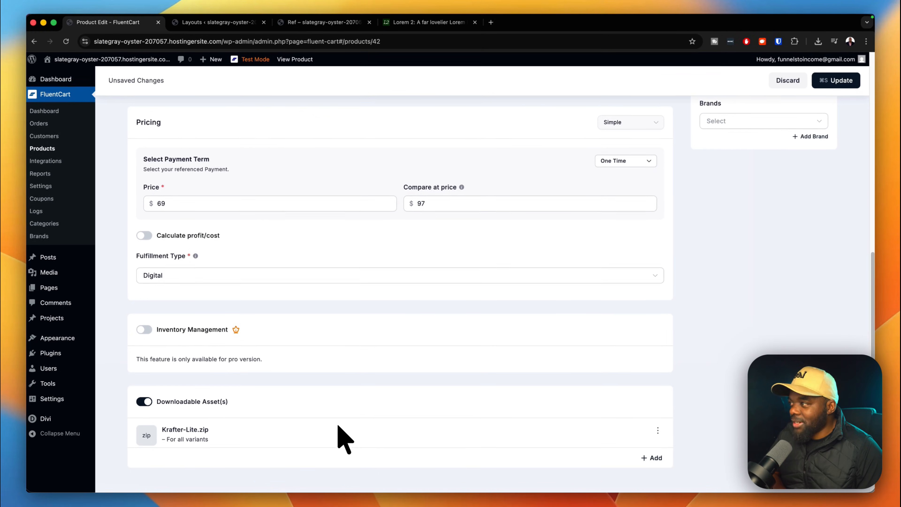
scroll(344, 437, up, 10)
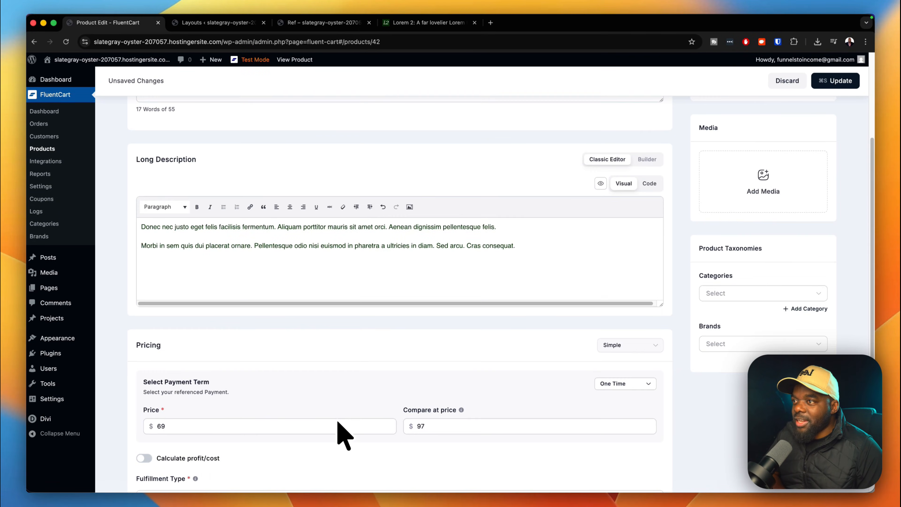
scroll(344, 437, up, 1)
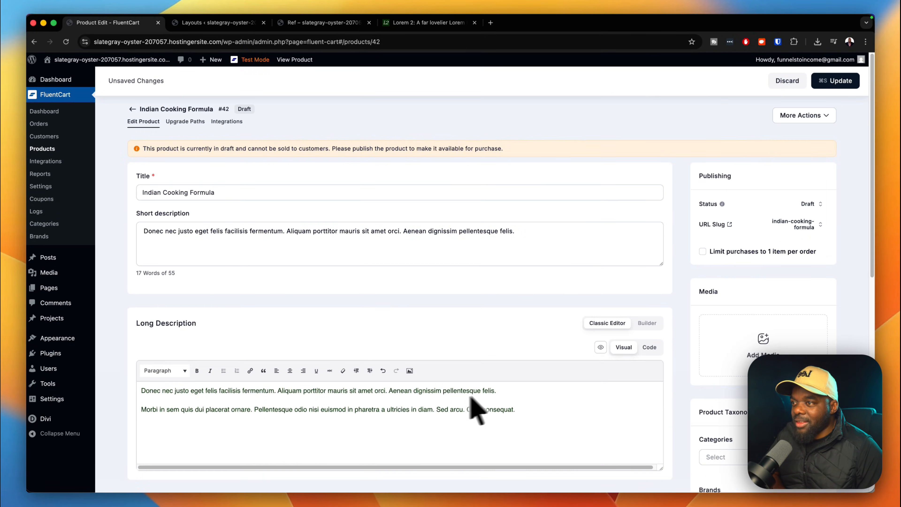
click(764, 338)
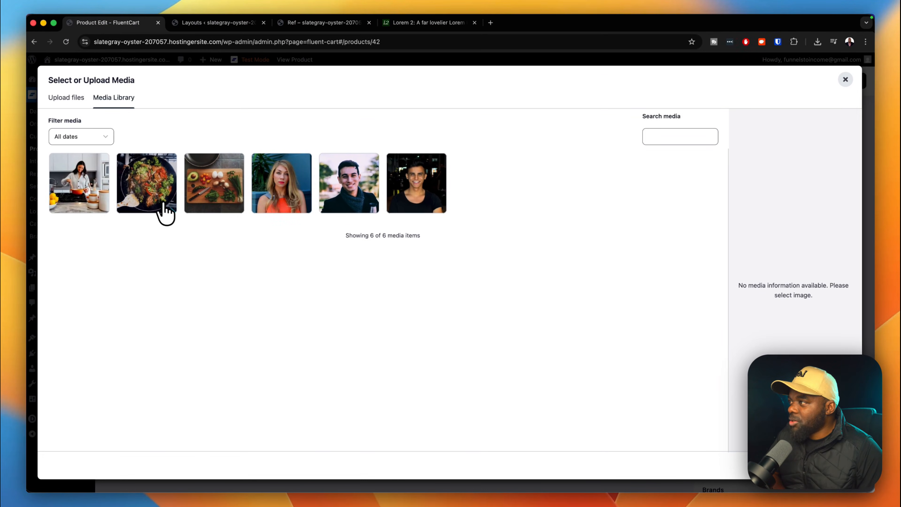
Make the food bowl photo the featured image and update the product.
click(158, 204)
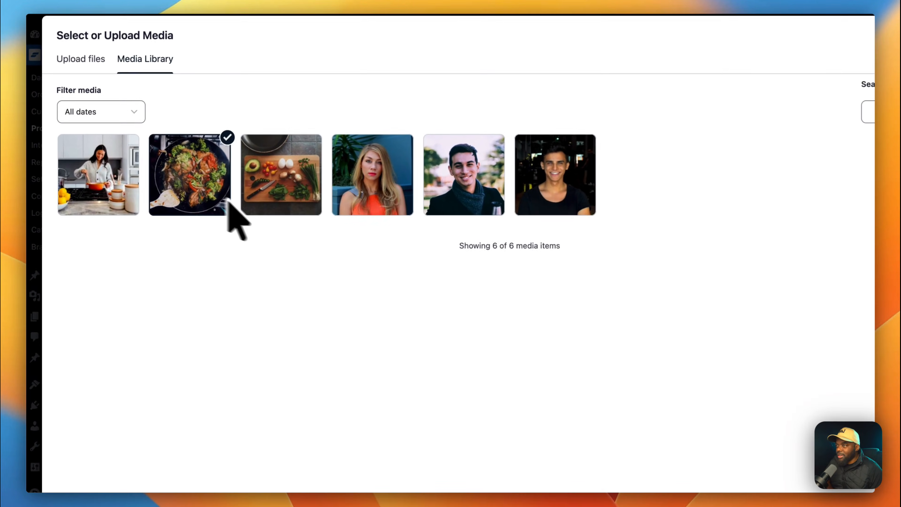
click(789, 458)
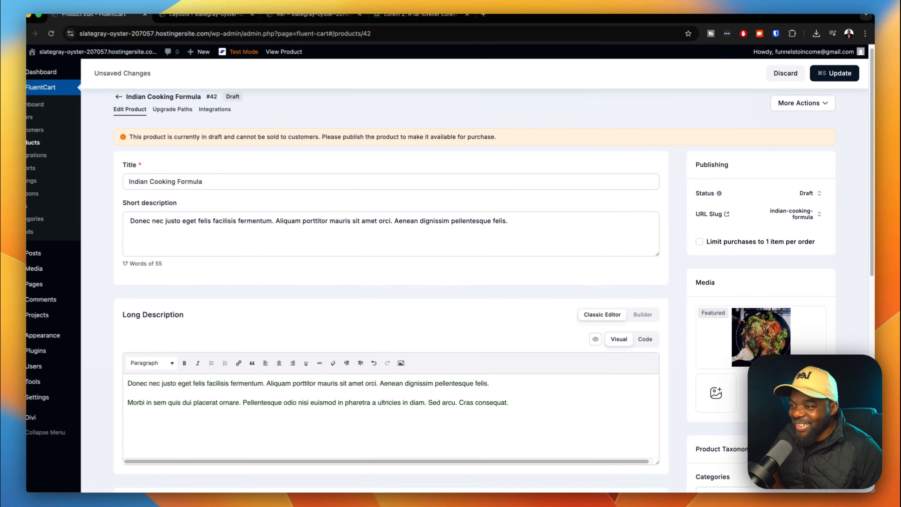
scroll(802, 409, down, 3)
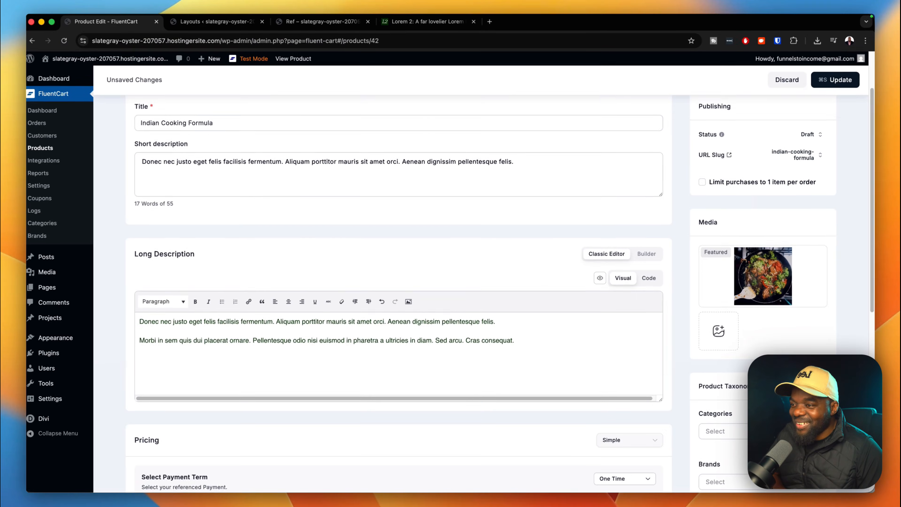
scroll(399, 284, down, 1)
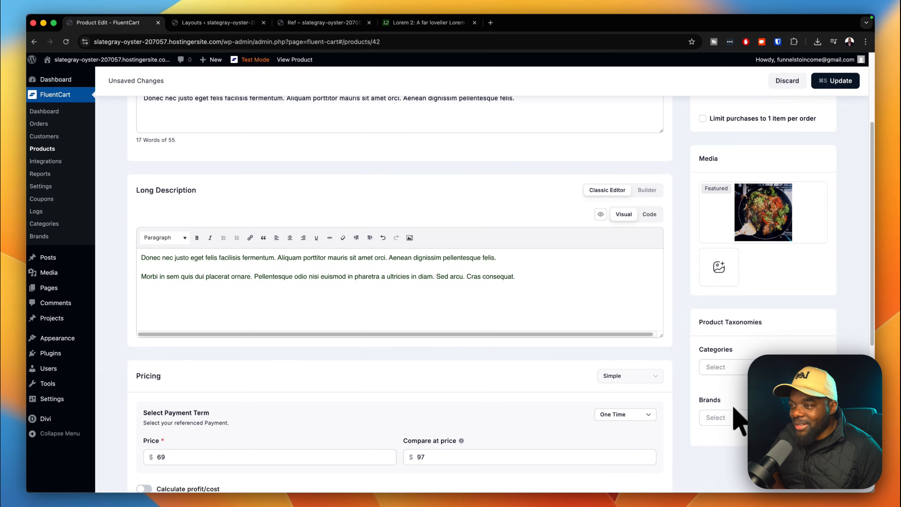
scroll(727, 437, down, 5)
scroll(733, 442, up, 8)
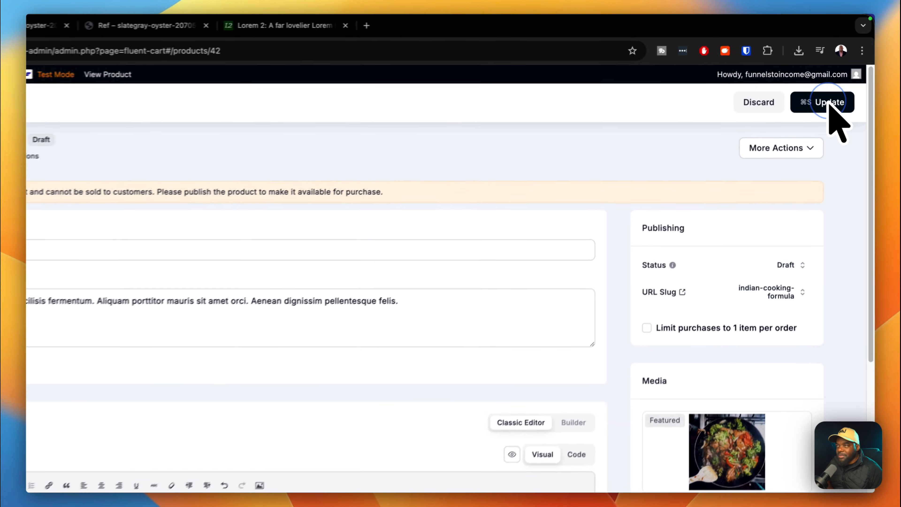
click(835, 81)
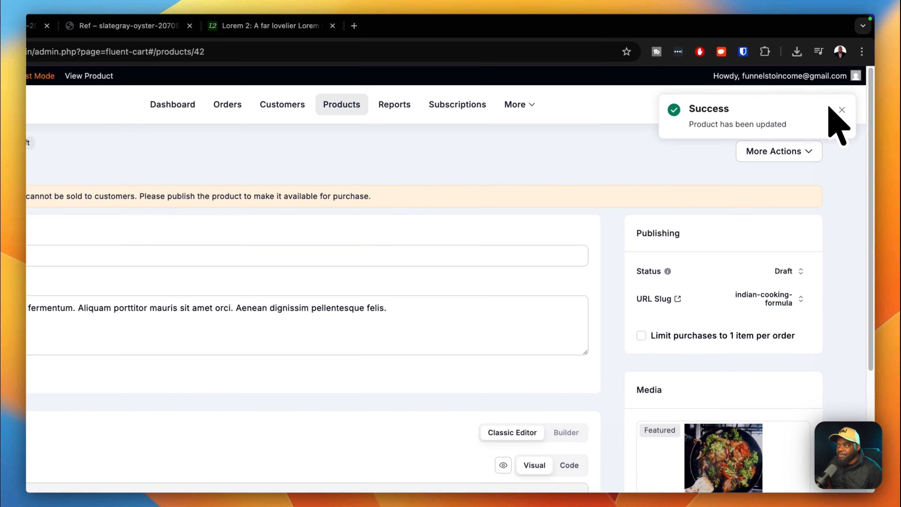
click(774, 153)
Review the product preview page, then return to the 'Product Edit - FluentCart' tab.
click(779, 186)
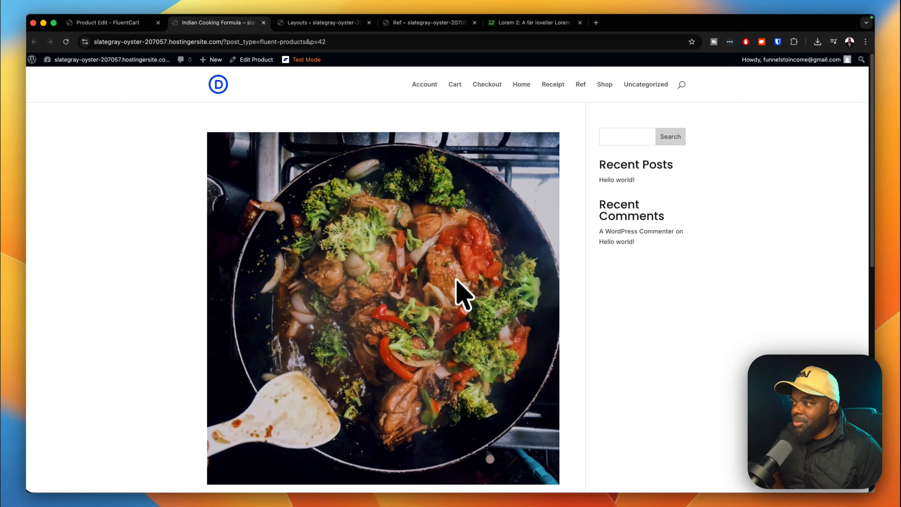
scroll(501, 362, down, 10)
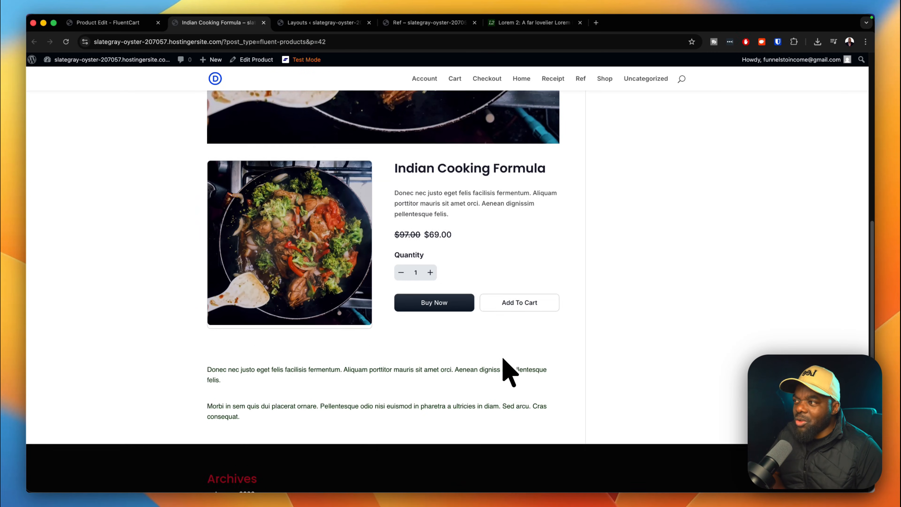
scroll(510, 372, up, 10)
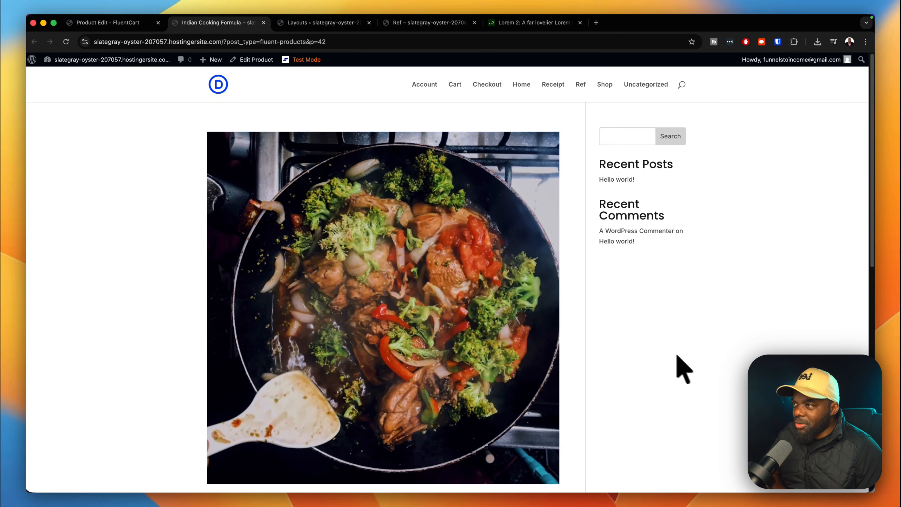
scroll(684, 369, down, 10)
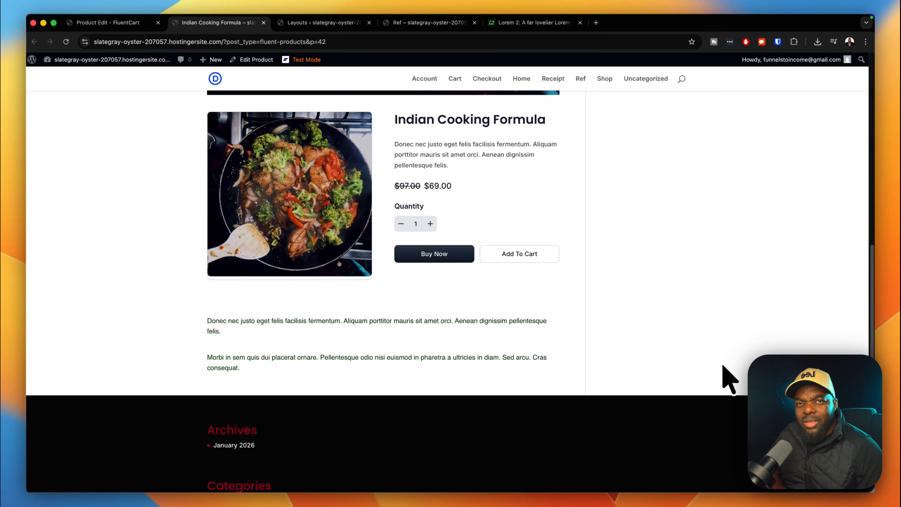
scroll(725, 363, up, 10)
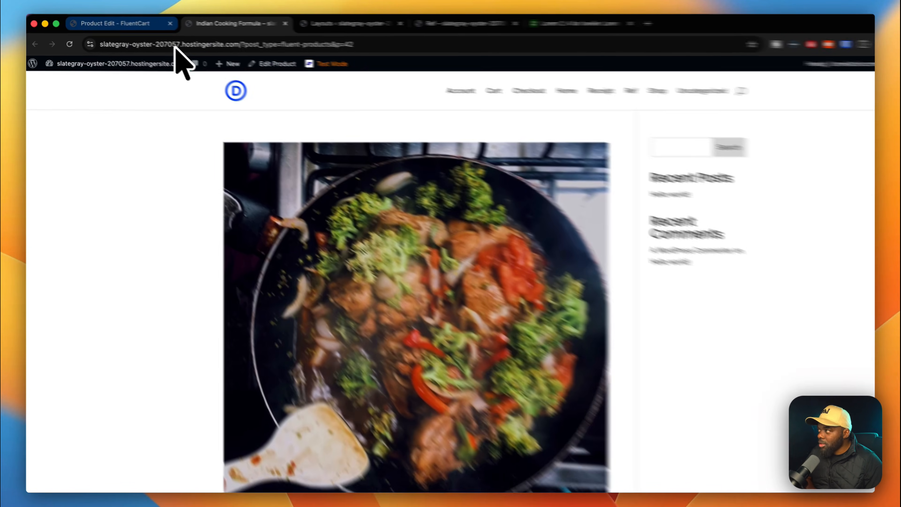
click(149, 23)
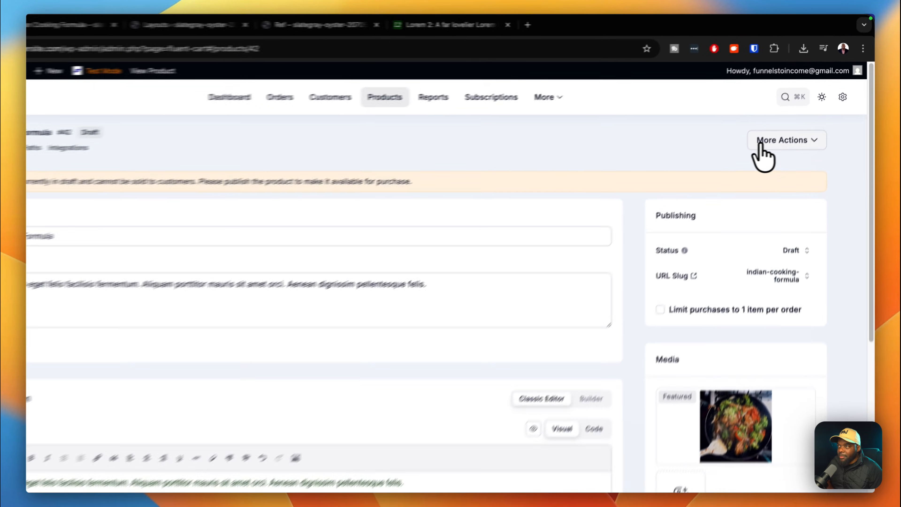
Change the product status to Publish and update it.
click(811, 116)
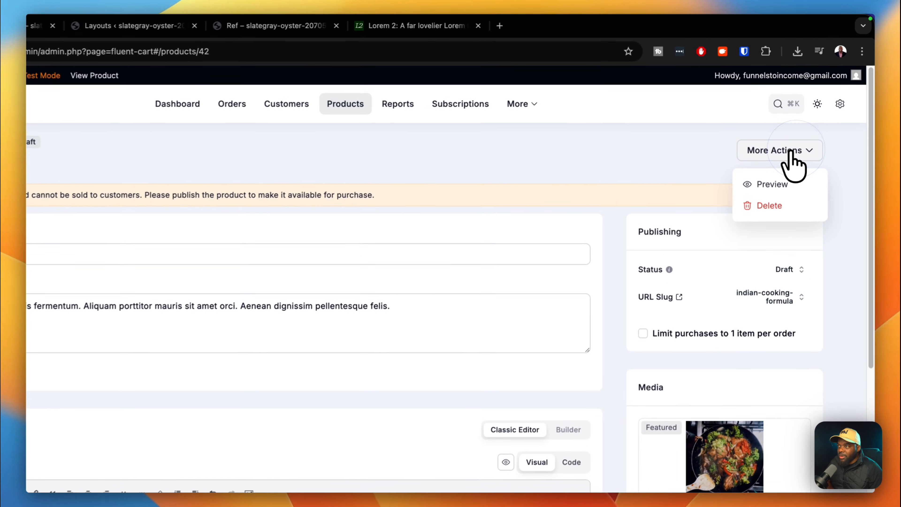
click(710, 253)
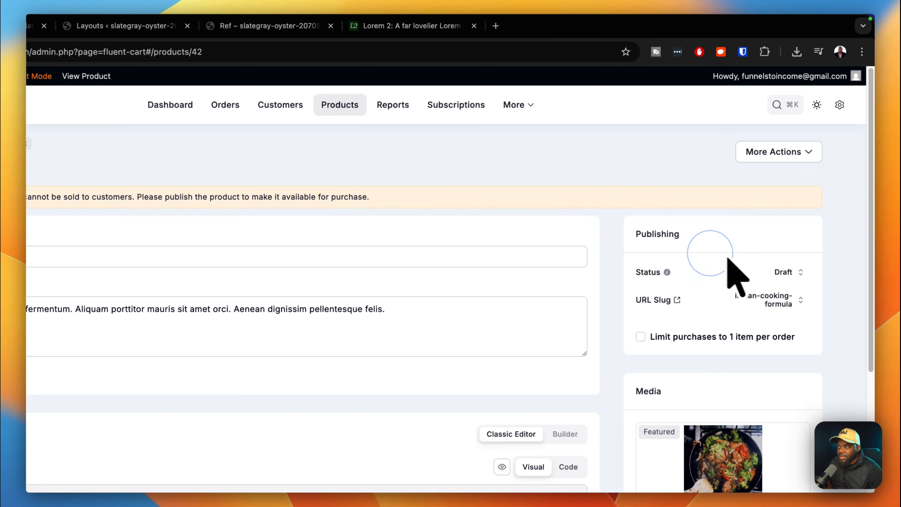
click(785, 273)
click(651, 364)
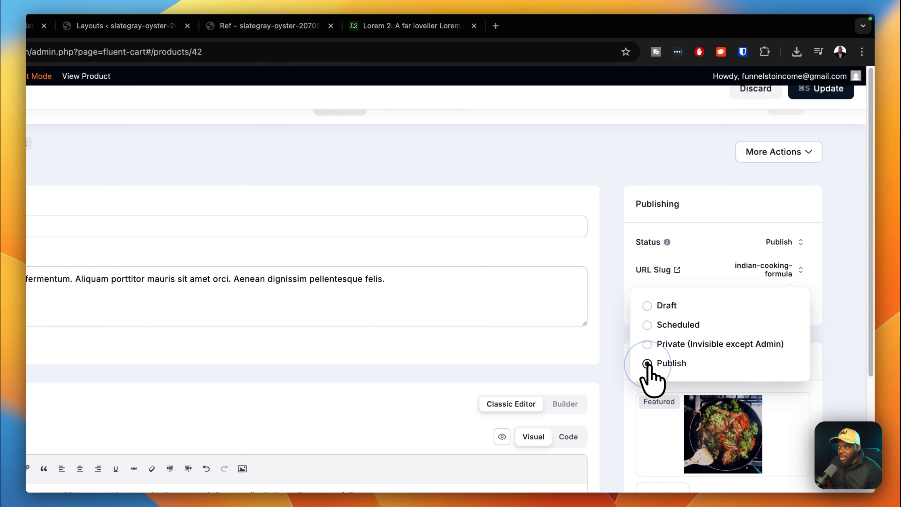
click(825, 108)
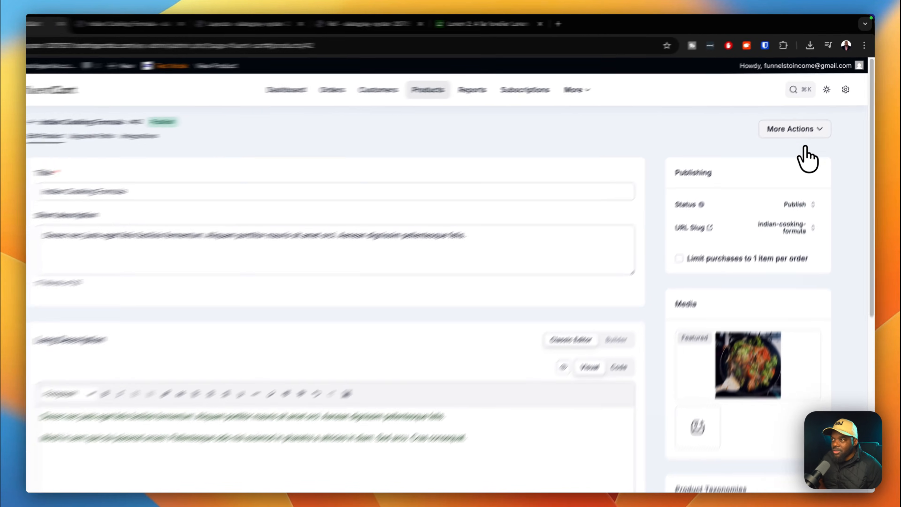
Preview the live product page, then return to the product editor.
click(822, 117)
click(770, 186)
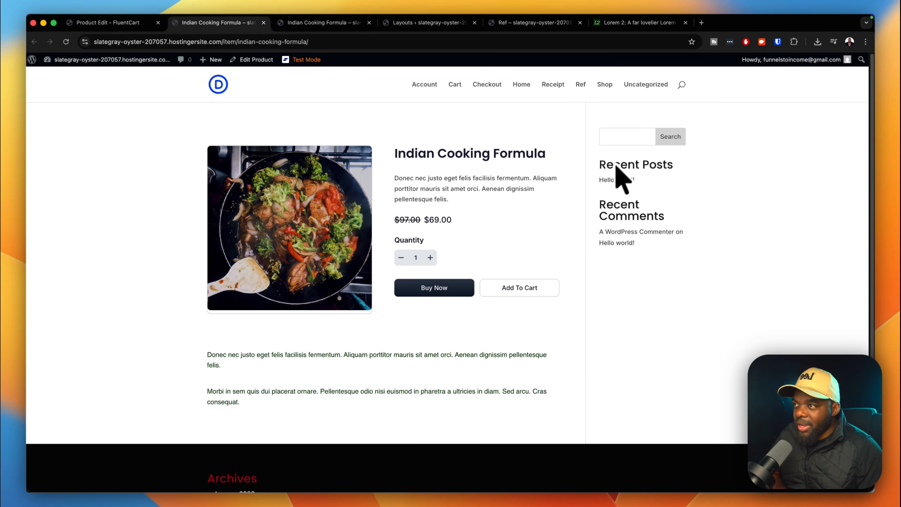
scroll(547, 378, down, 3)
scroll(538, 382, up, 3)
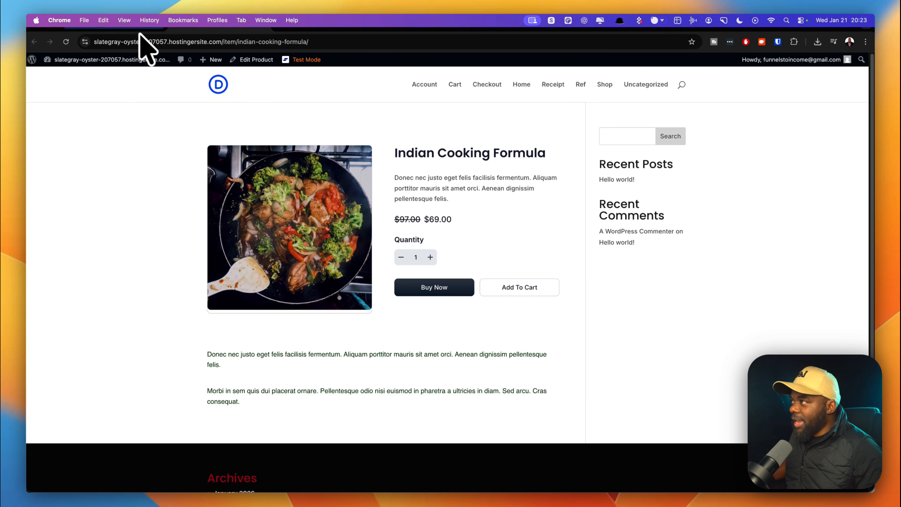
click(139, 23)
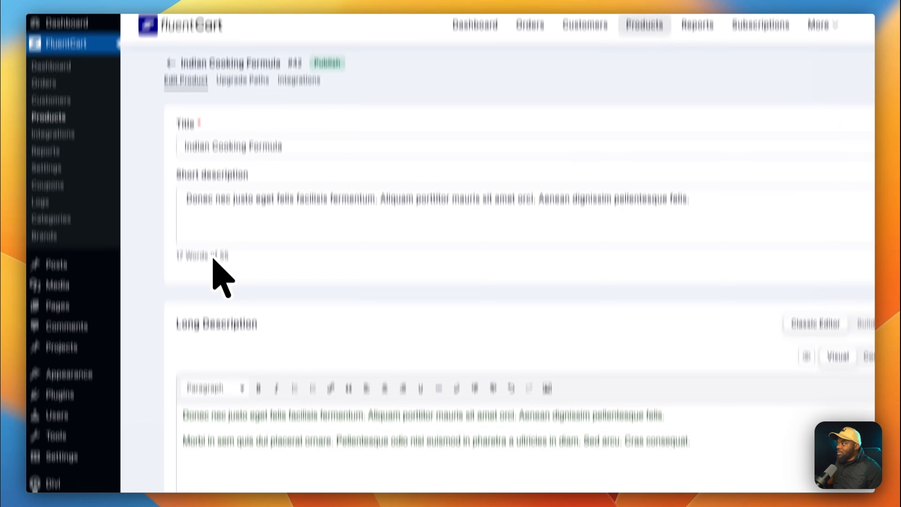
Open the Divi Theme Builder from the admin sidebar.
scroll(213, 259, down, 3)
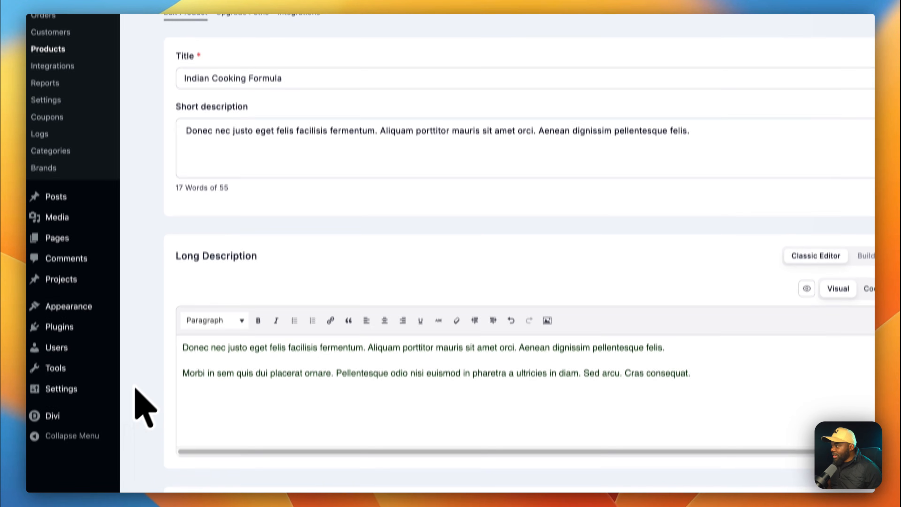
mouse_move(103, 397)
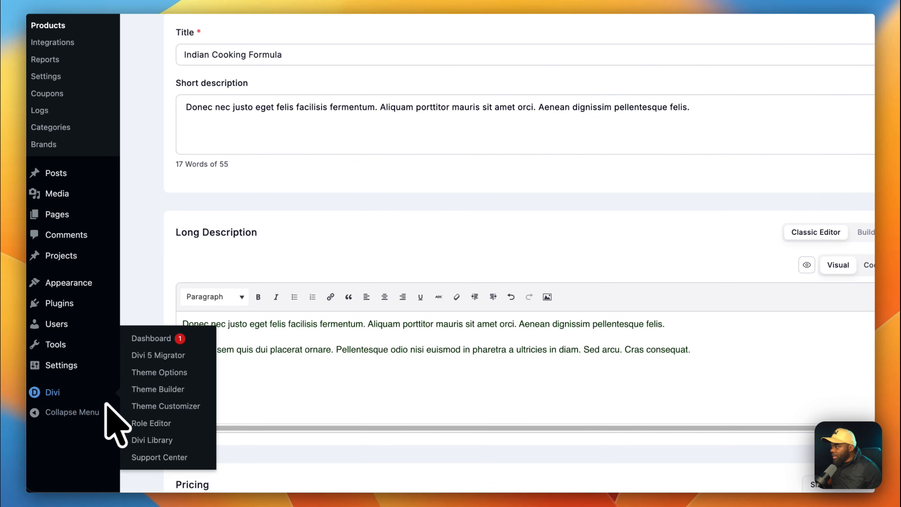
click(228, 422)
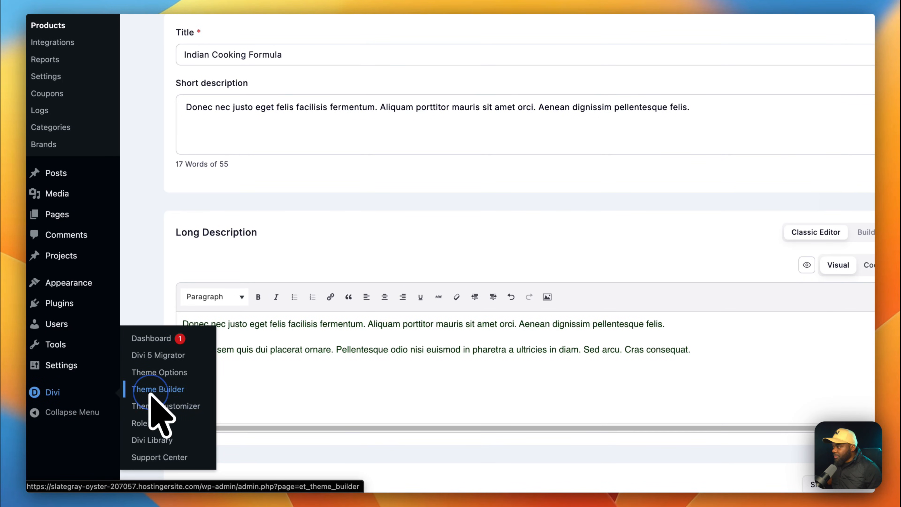
click(156, 396)
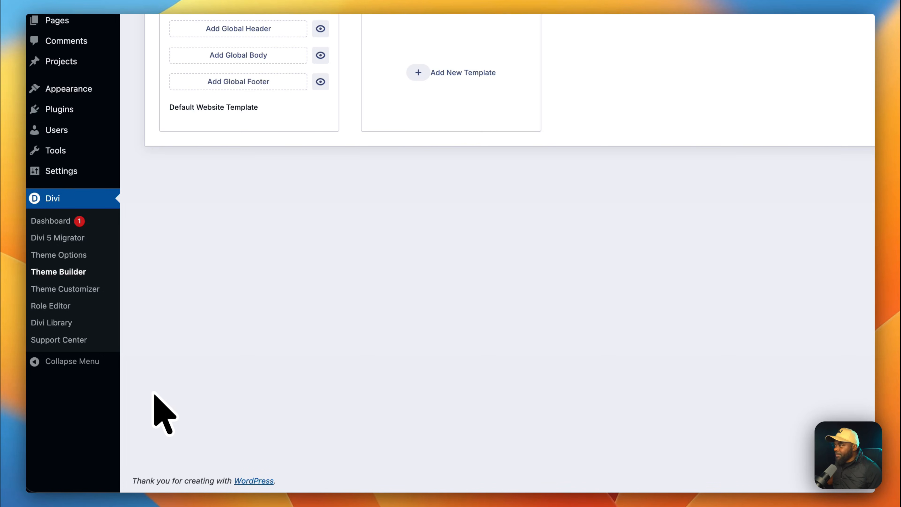
scroll(227, 229, up, 5)
Build a new template assigned to the Checkout, Cart, Receipt, Shop and Account pages.
click(418, 199)
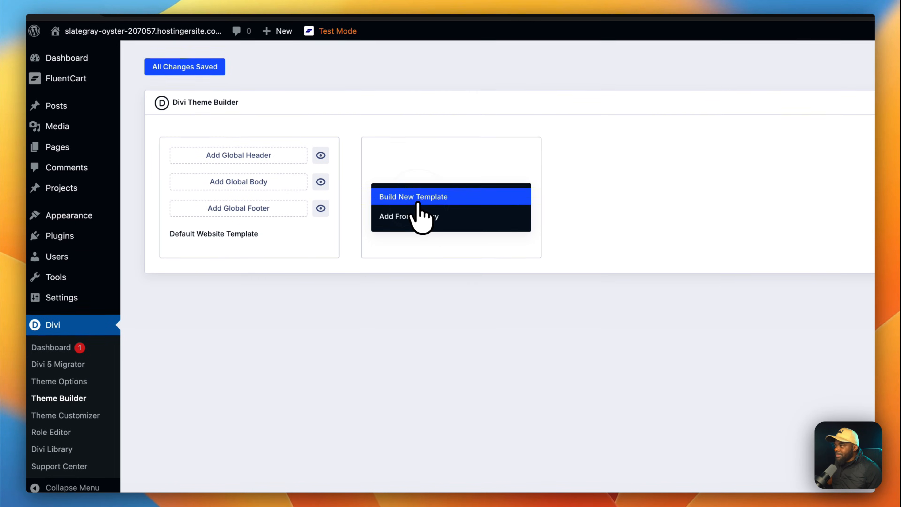
click(418, 199)
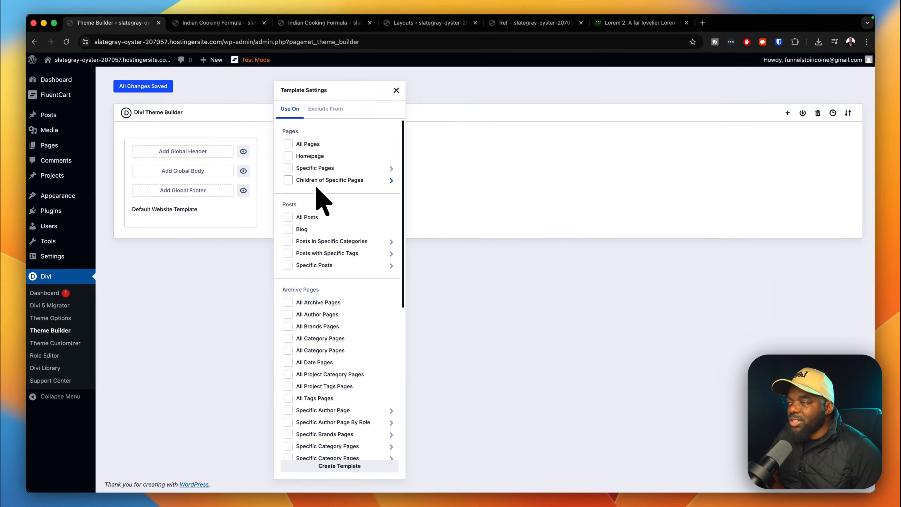
click(301, 172)
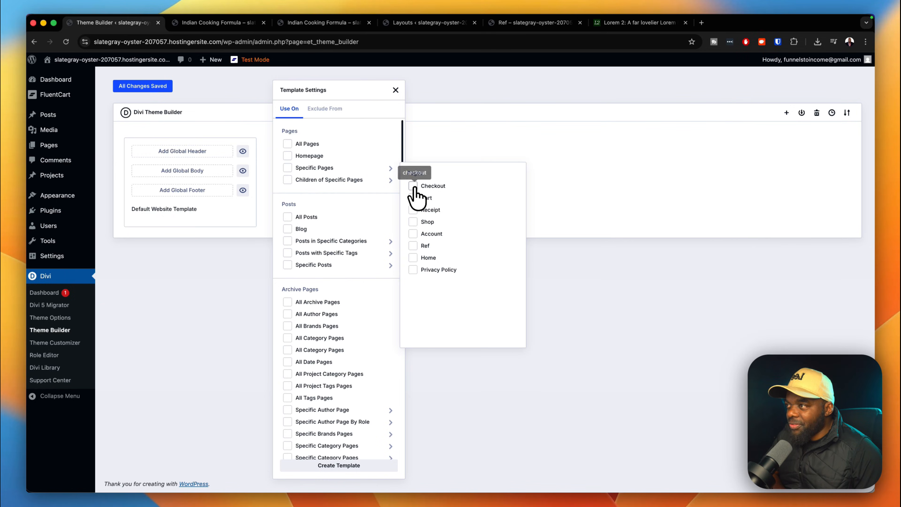
click(414, 187)
click(413, 198)
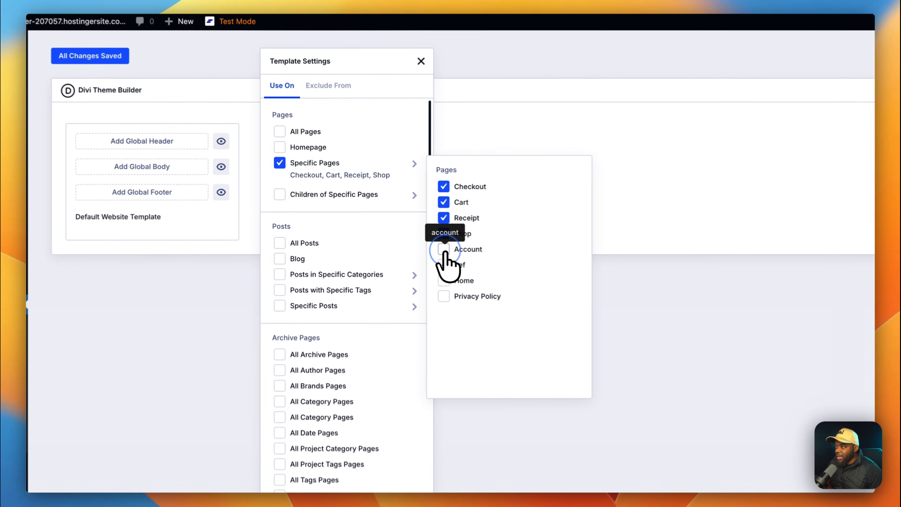
click(414, 234)
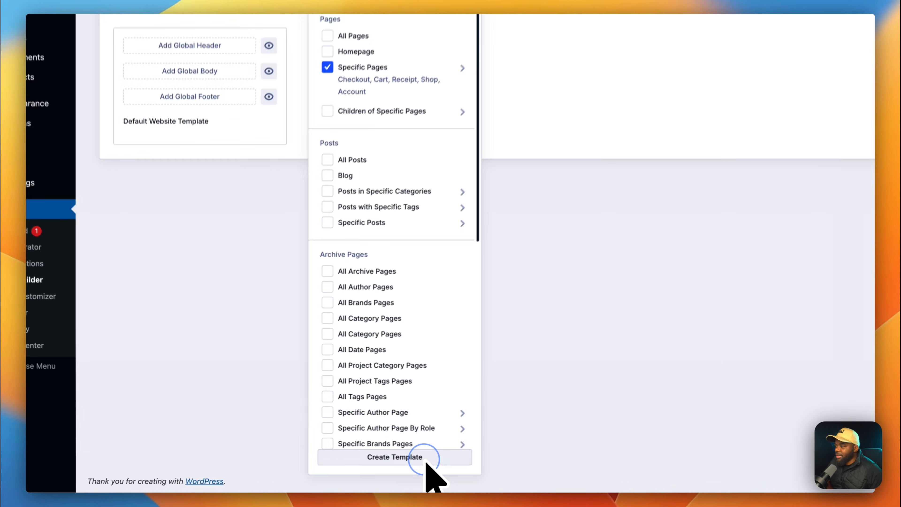
click(362, 468)
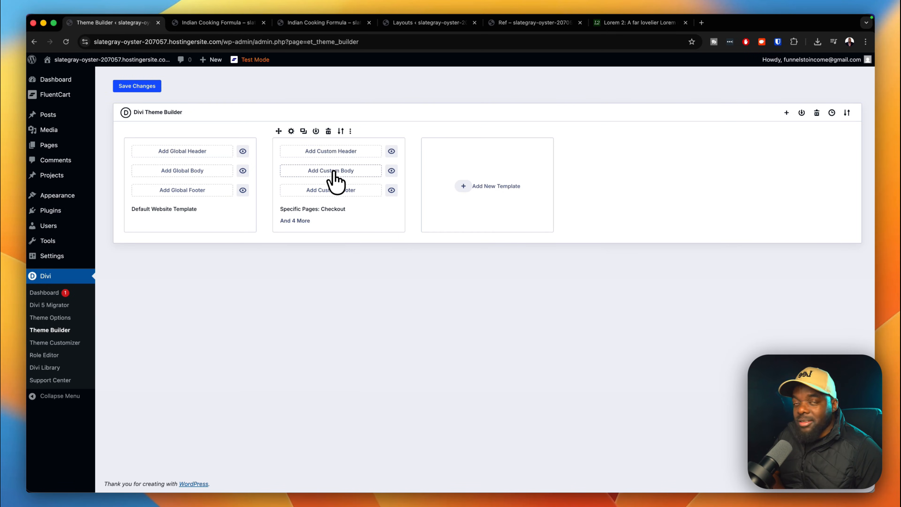
Build a custom body for the template and add a single-column row.
click(333, 172)
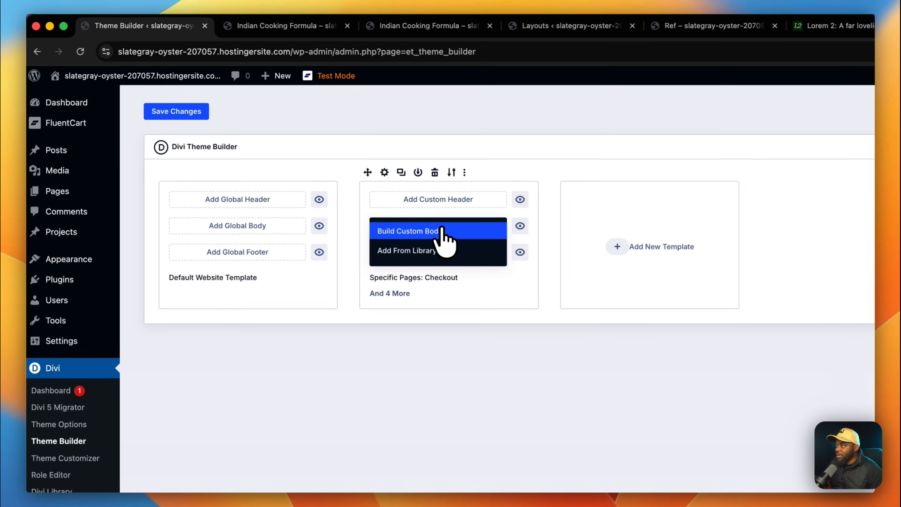
click(444, 233)
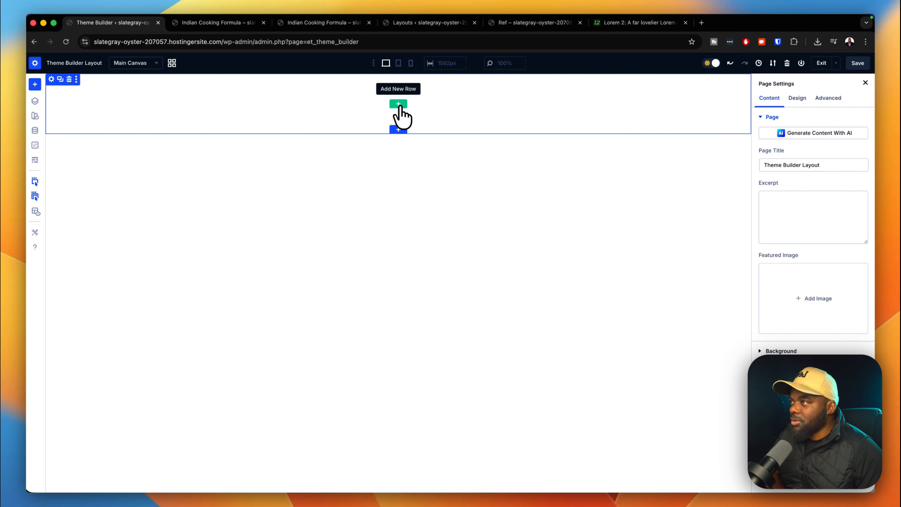
click(398, 104)
click(336, 149)
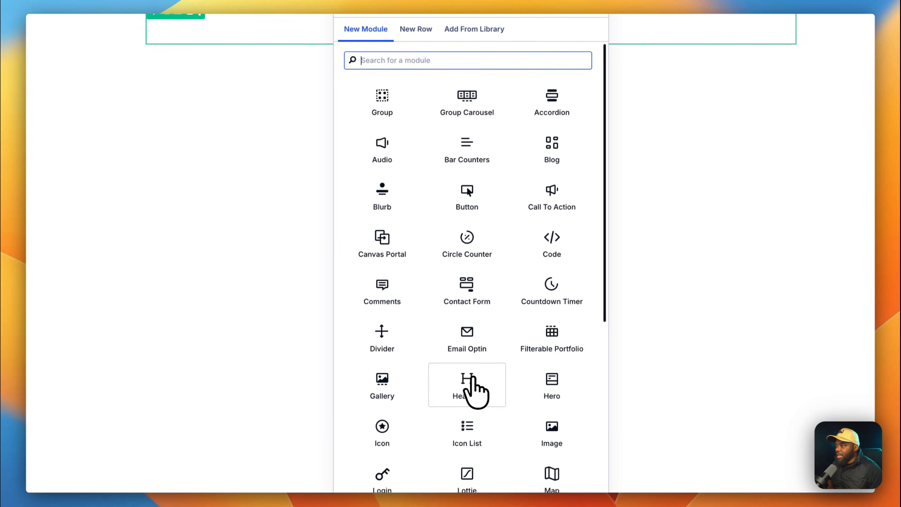
Add a Heading module whose text is the dynamic Post/Archive Title.
click(480, 407)
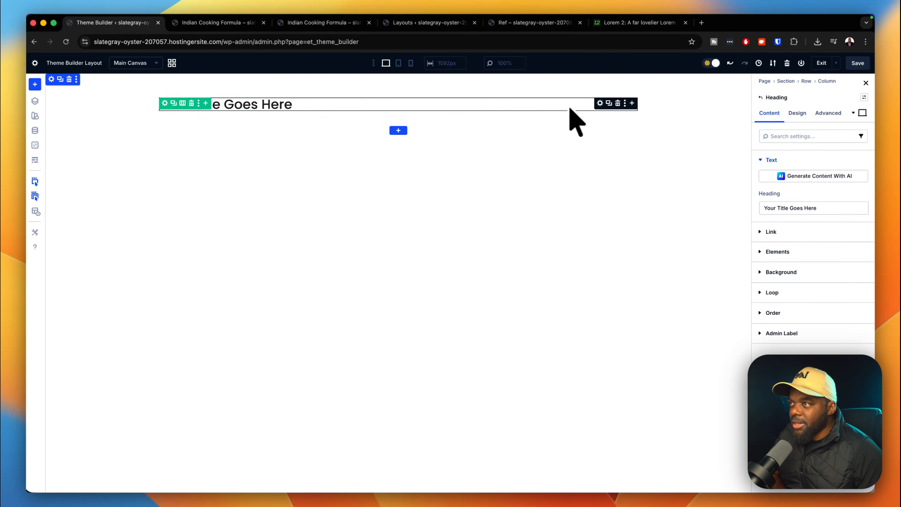
click(599, 103)
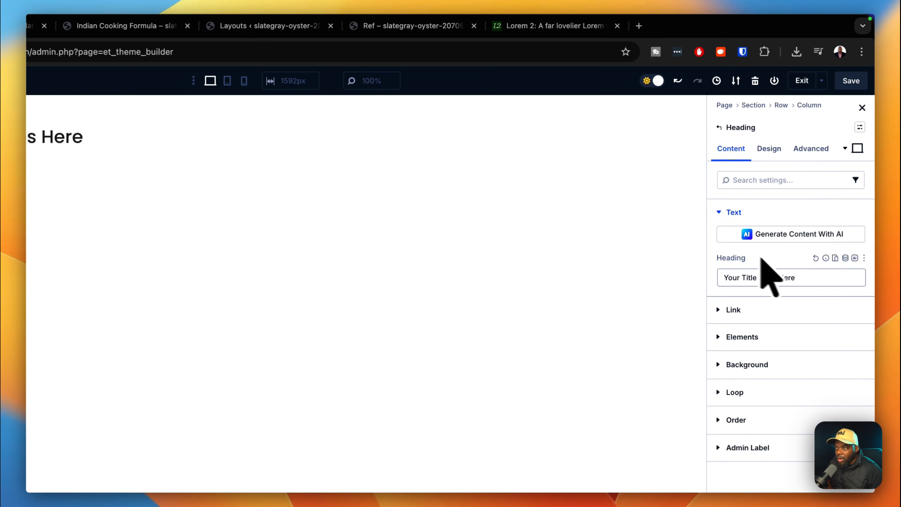
click(846, 259)
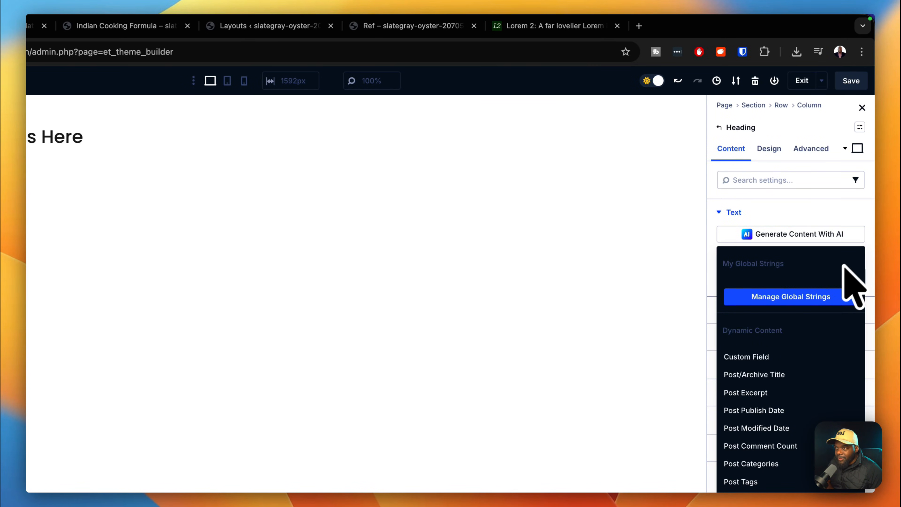
click(760, 376)
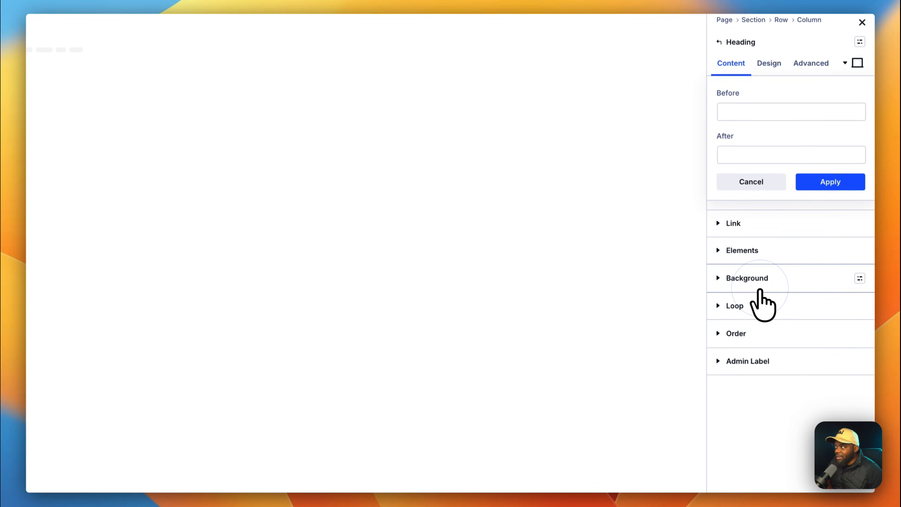
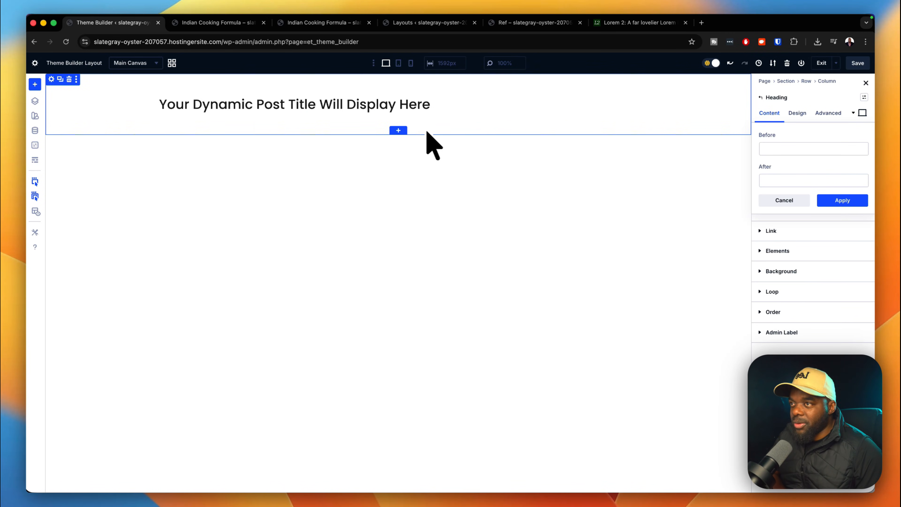
Cancel the Before/After popup on the Post/Archive Title heading and open the Section settings.
click(799, 197)
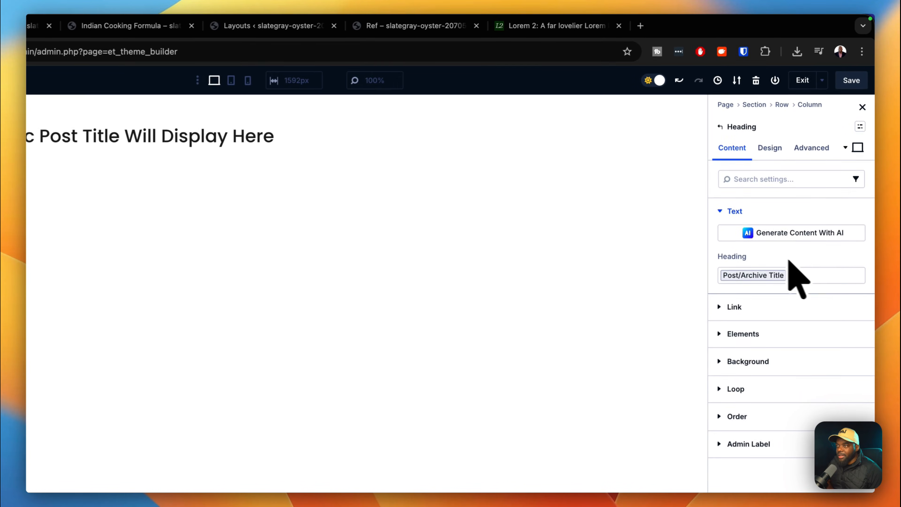
click(859, 62)
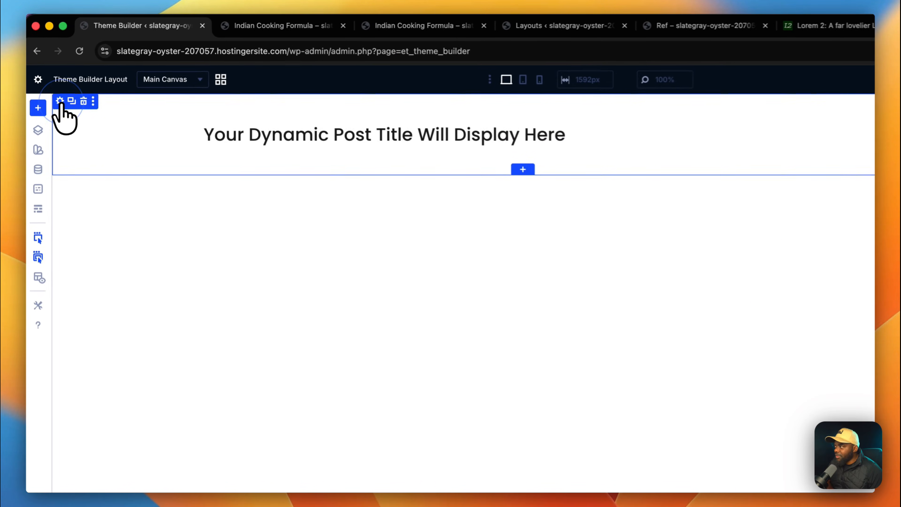
Set the title section's background colour to the pink Primary 100 global swatch.
click(63, 110)
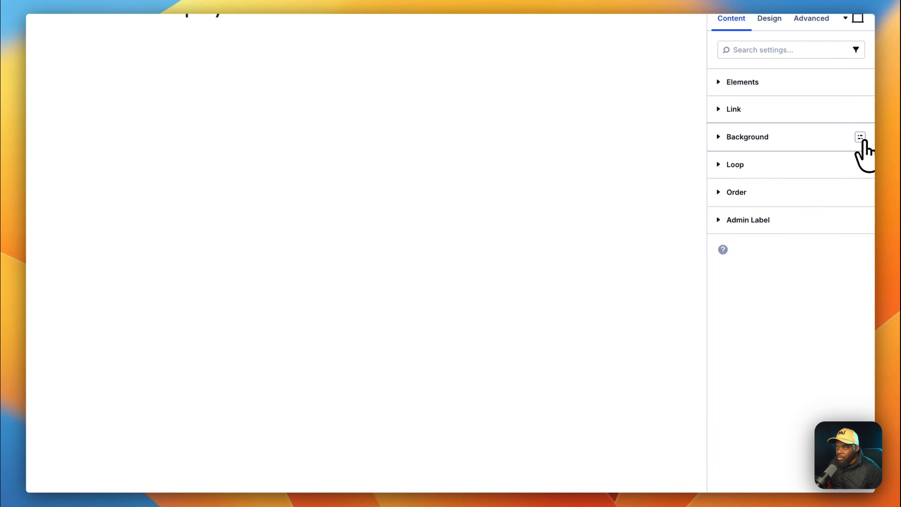
click(862, 139)
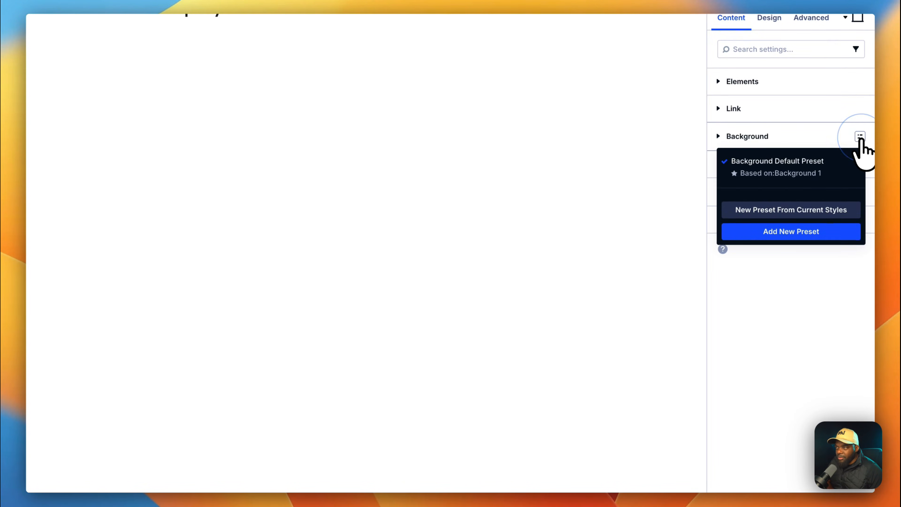
click(861, 138)
click(767, 137)
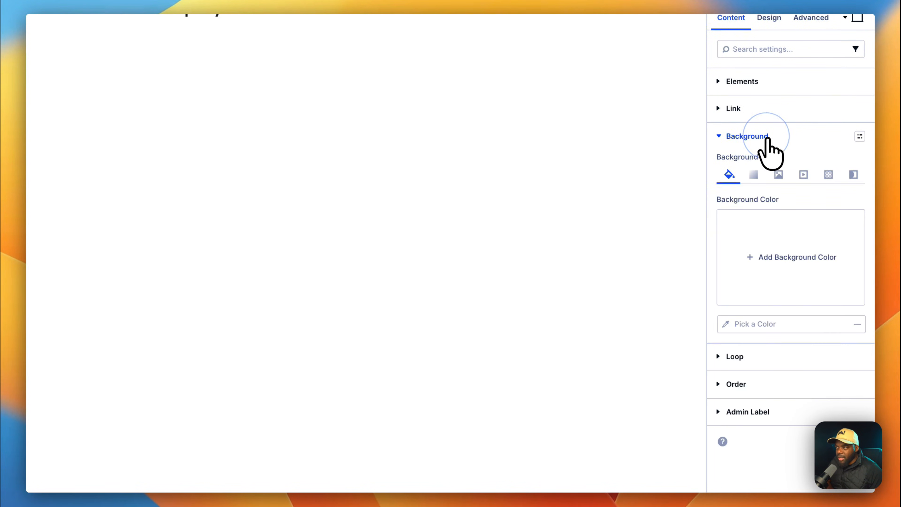
click(728, 323)
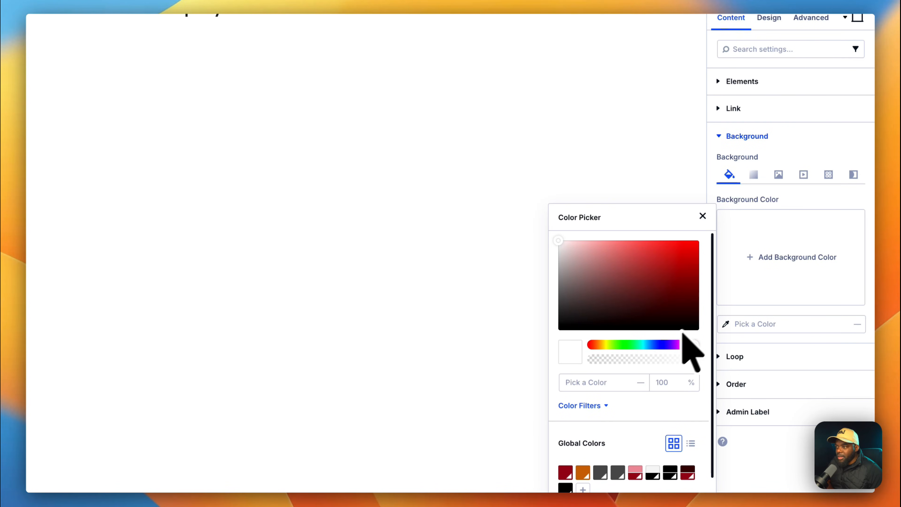
scroll(642, 373, down, 2)
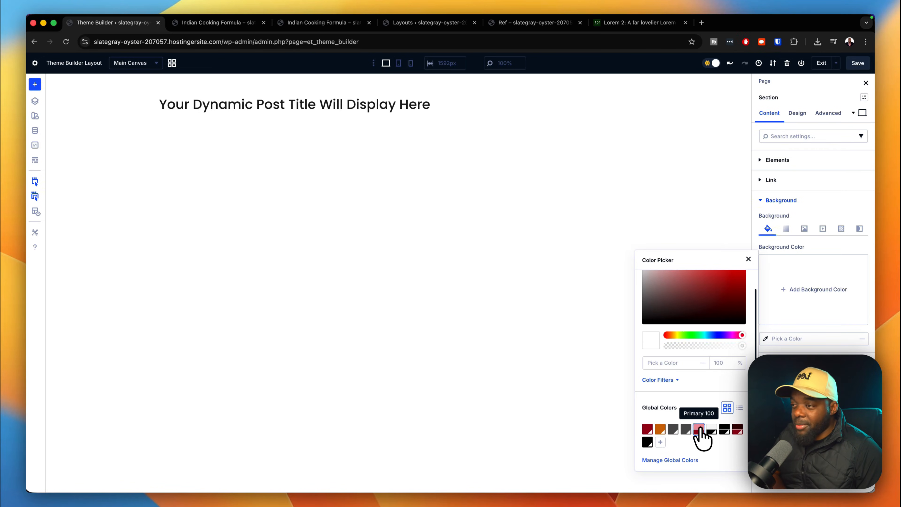
click(699, 430)
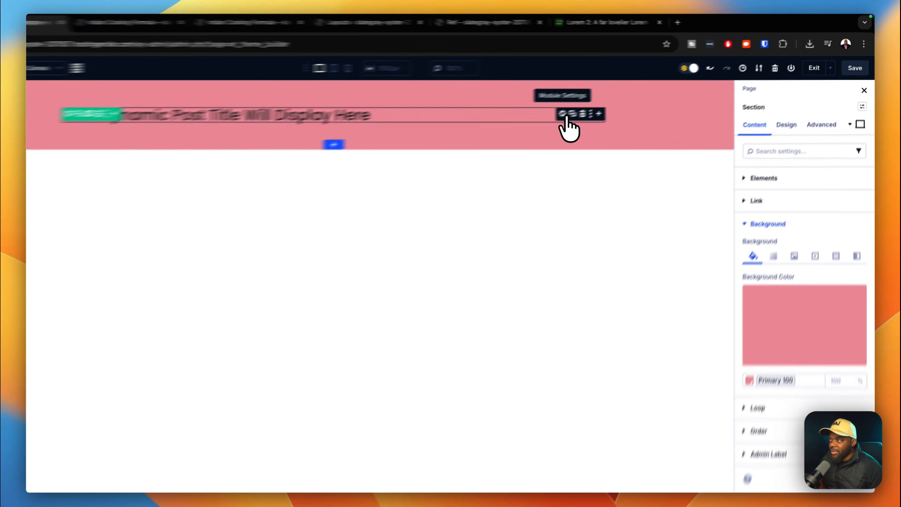
click(565, 115)
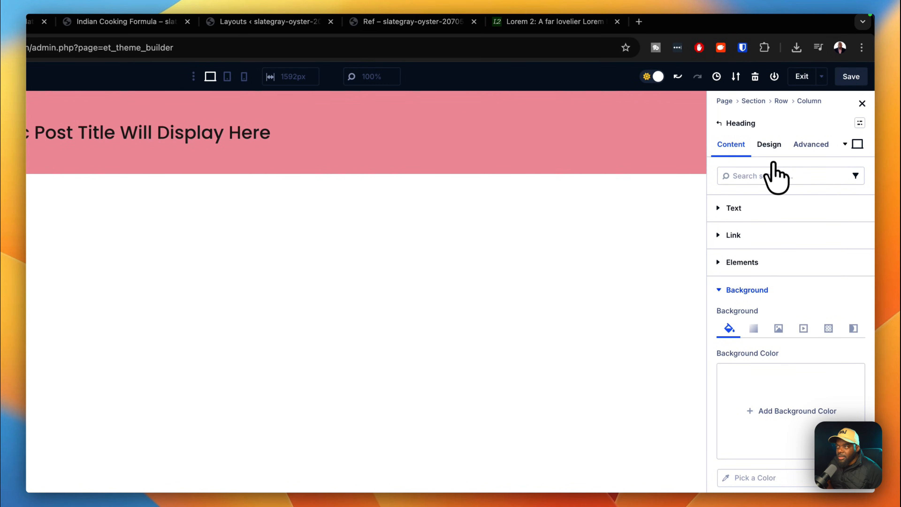
Assign the H2 preset to the post title's heading text.
click(770, 146)
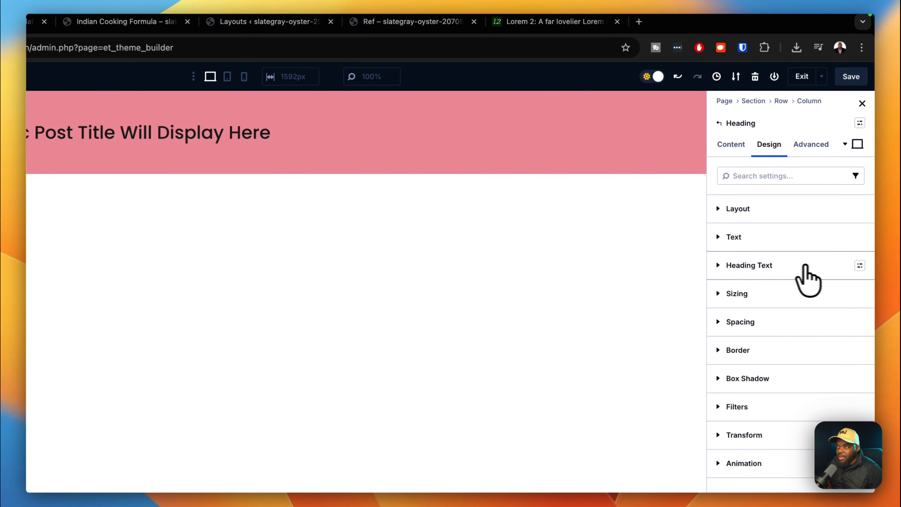
click(860, 266)
click(765, 359)
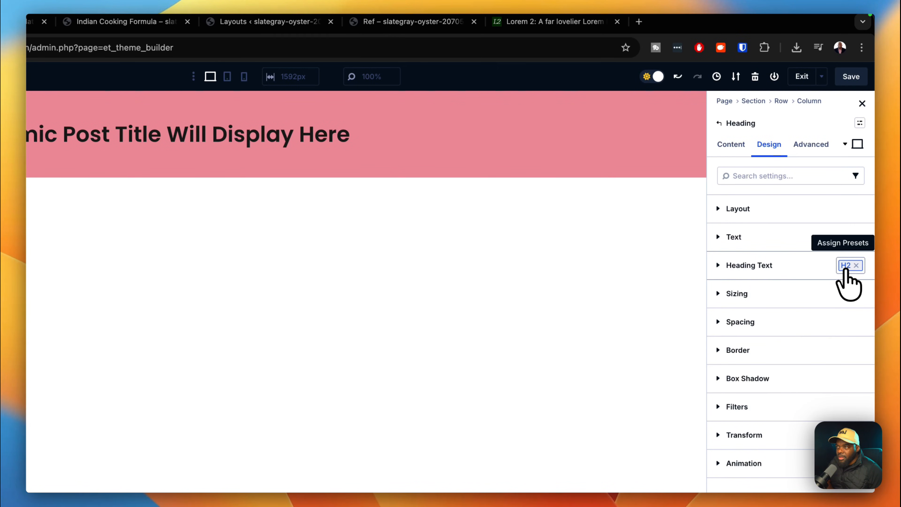
Colour the heading text with the Heading Text Color global swatch, replacing an initial Gray 100 choice.
click(794, 265)
scroll(781, 344, down, 5)
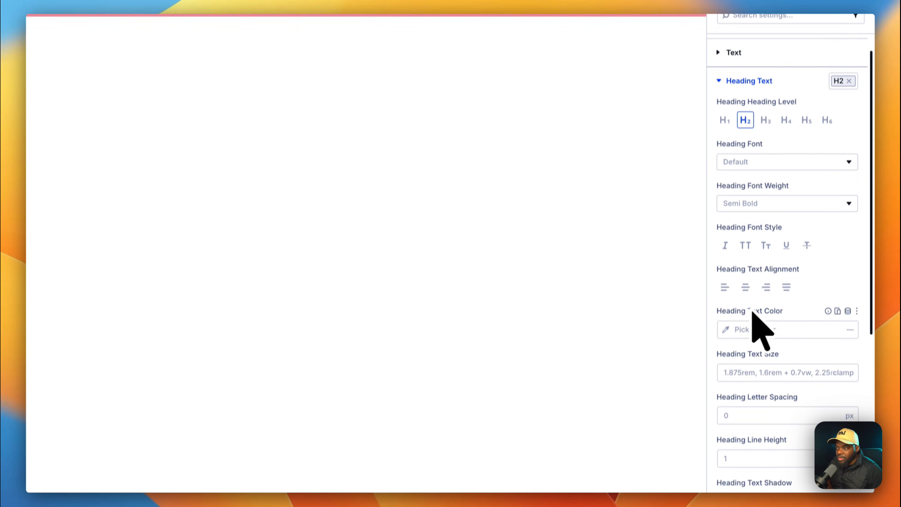
click(730, 325)
scroll(689, 356, down, 1)
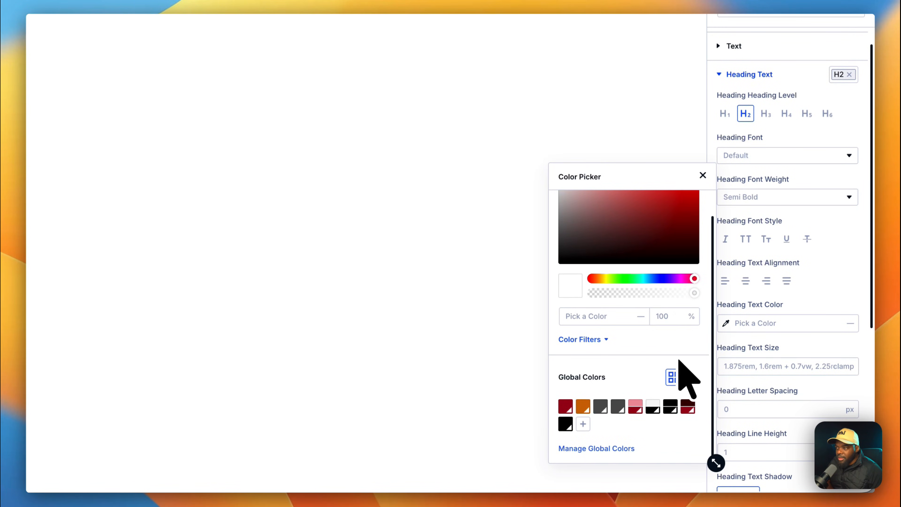
click(653, 406)
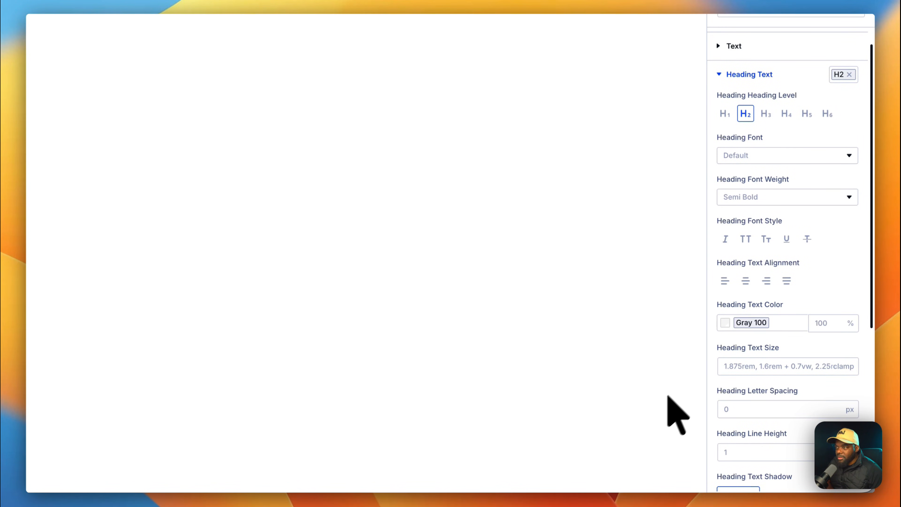
click(728, 327)
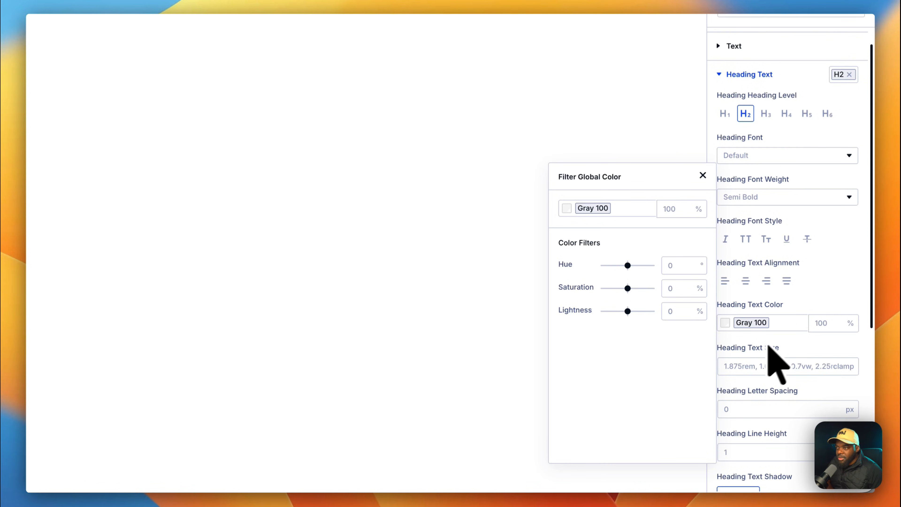
click(795, 327)
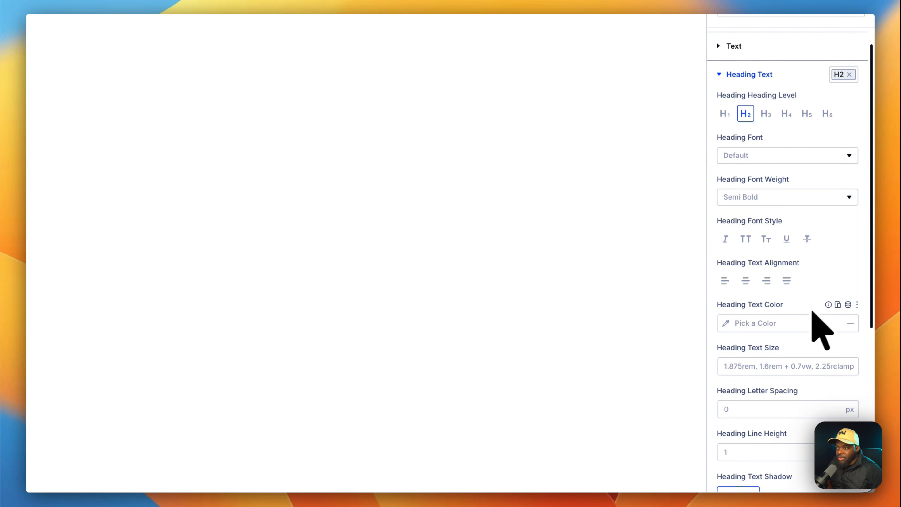
click(736, 327)
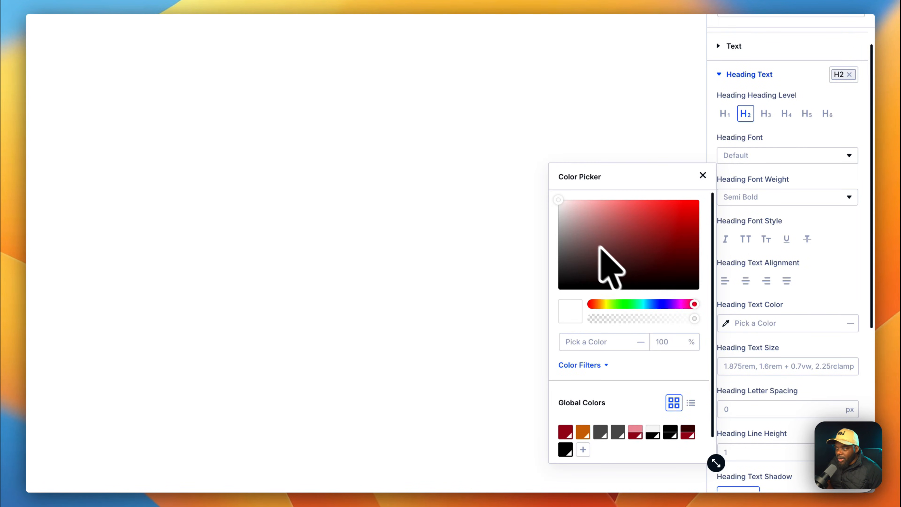
click(558, 201)
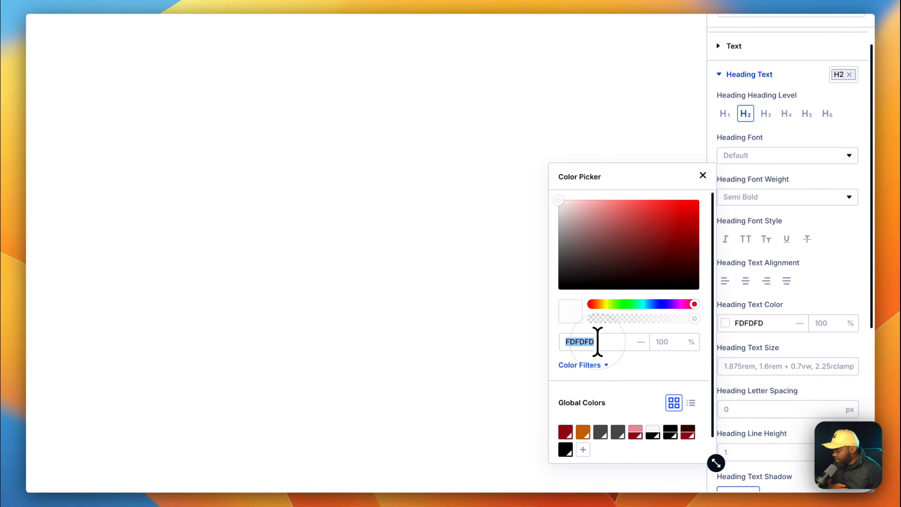
text(FFFFFF)
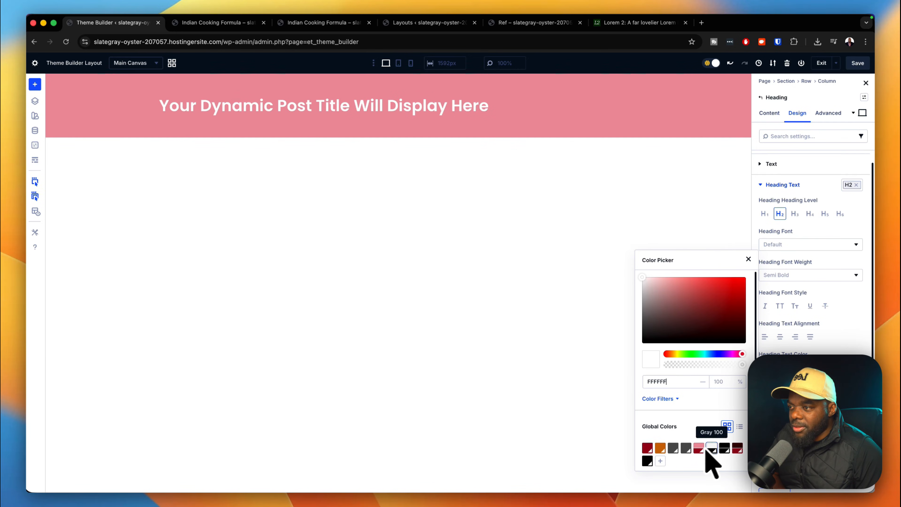
click(674, 448)
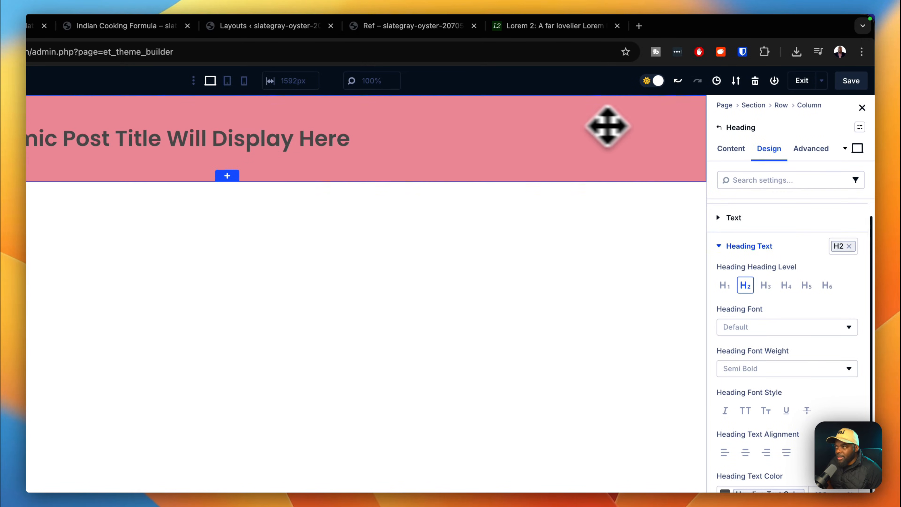
click(638, 128)
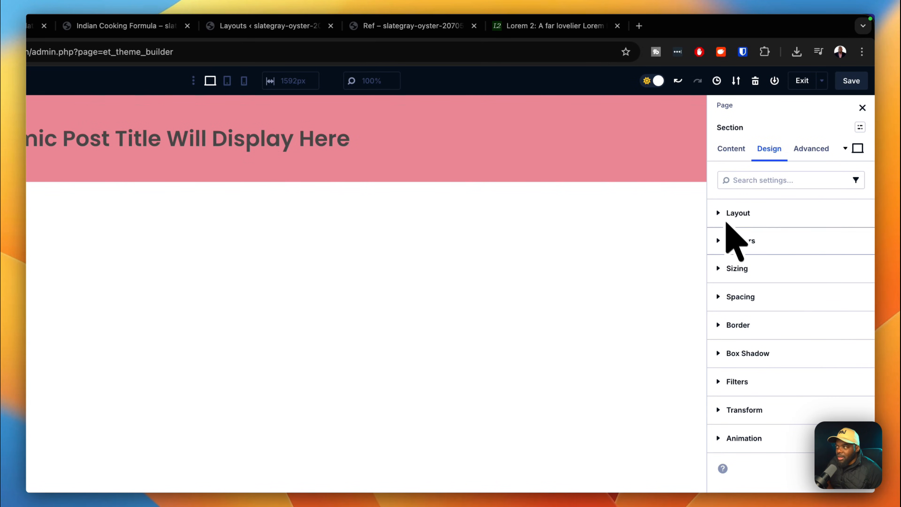
Replace the section's Primary 100 background with the Gray 100 swatch.
click(732, 153)
click(767, 266)
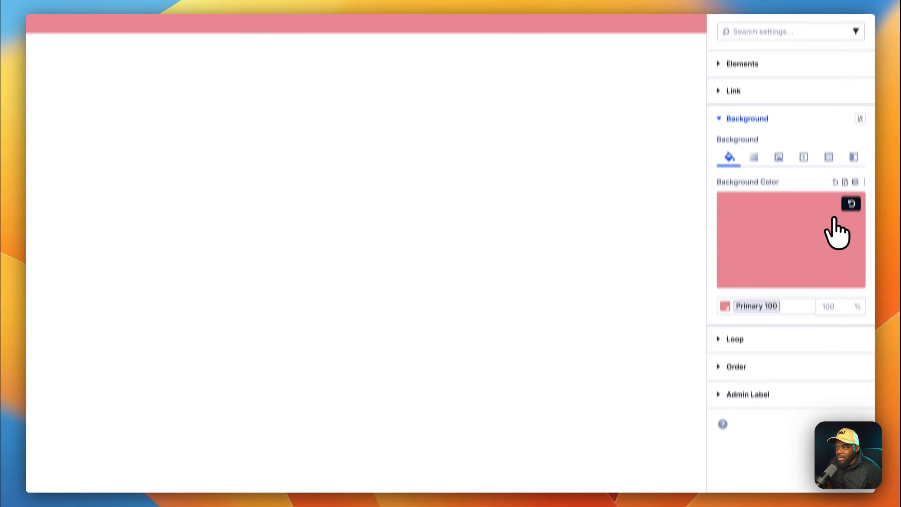
click(851, 353)
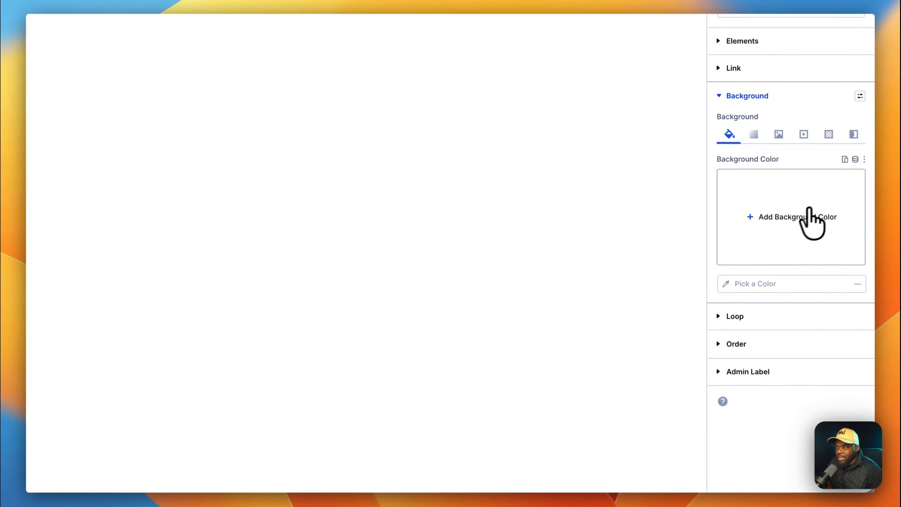
click(777, 220)
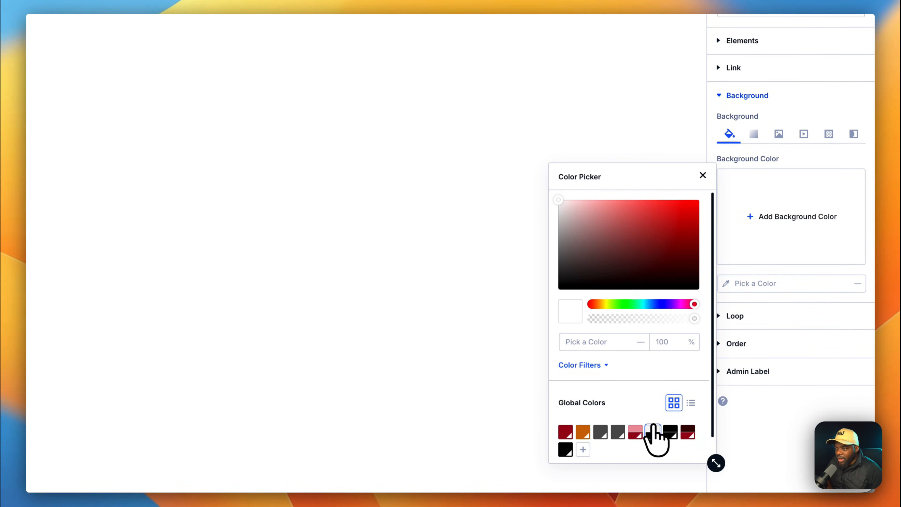
click(653, 432)
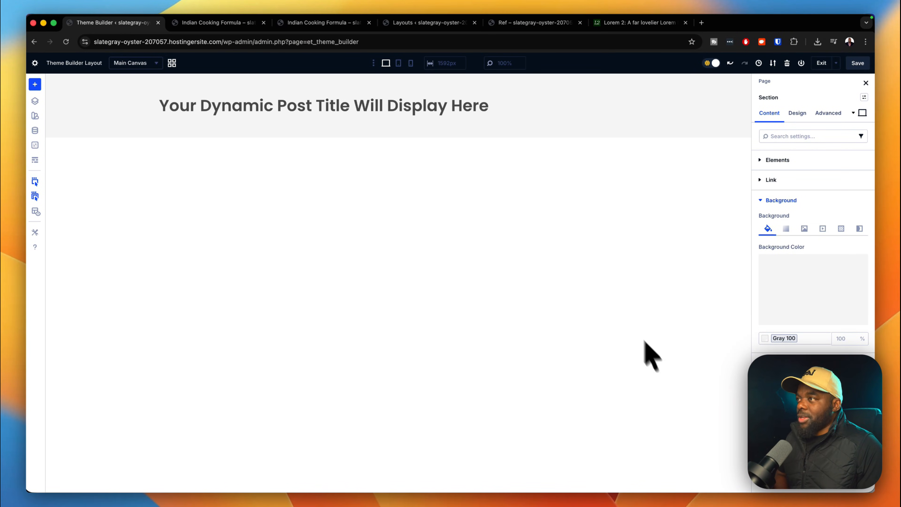
Save the layout, exit the builder, and save the Theme Builder changes.
click(858, 63)
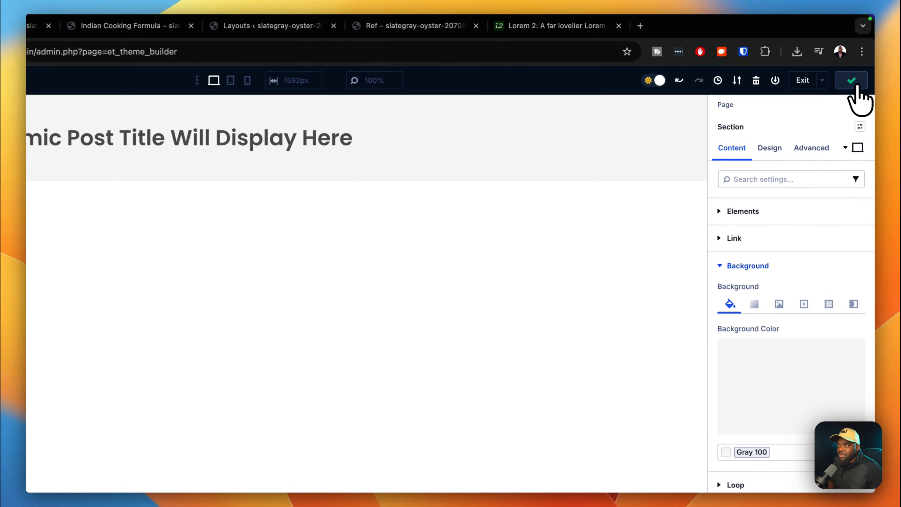
click(803, 82)
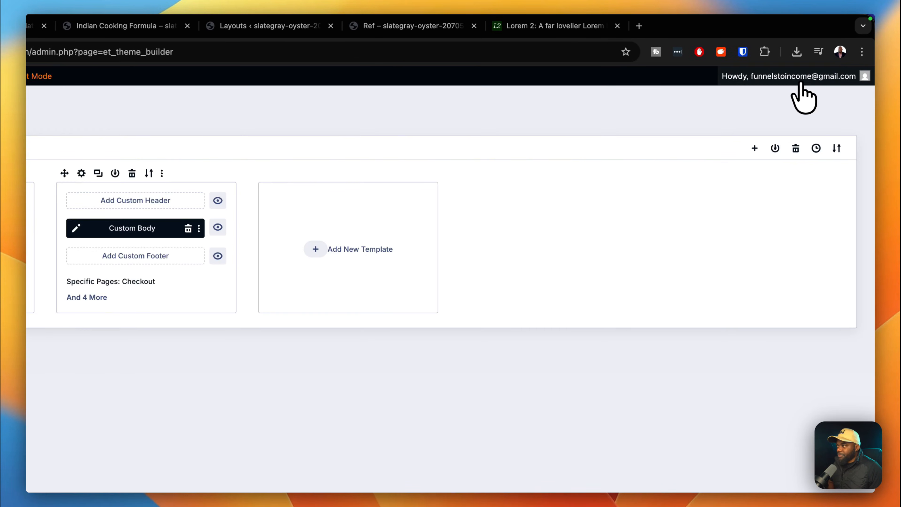
click(198, 114)
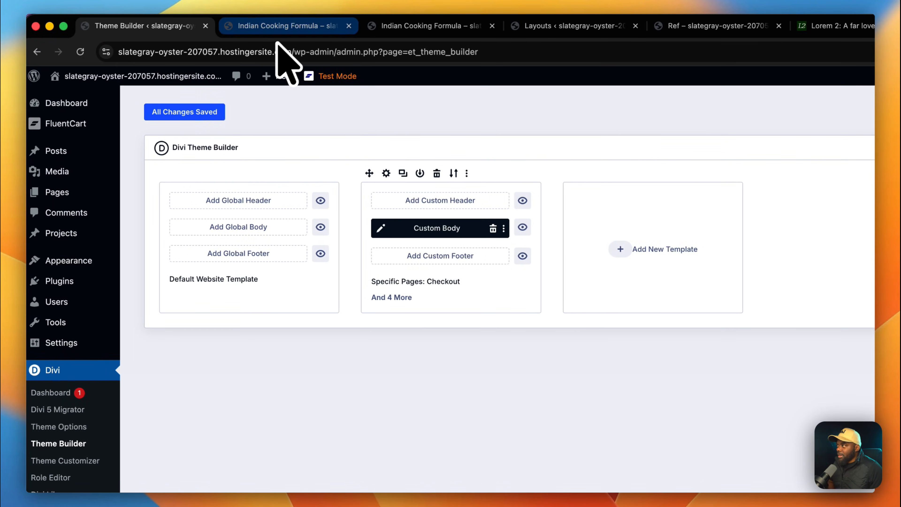
In the Custom Body layout, add a one-column row with a Post Content module and save.
click(288, 26)
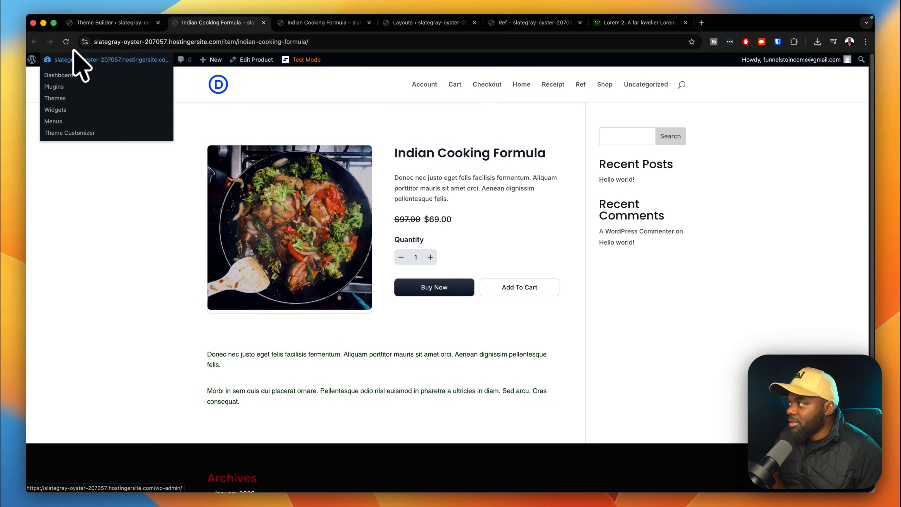
click(133, 27)
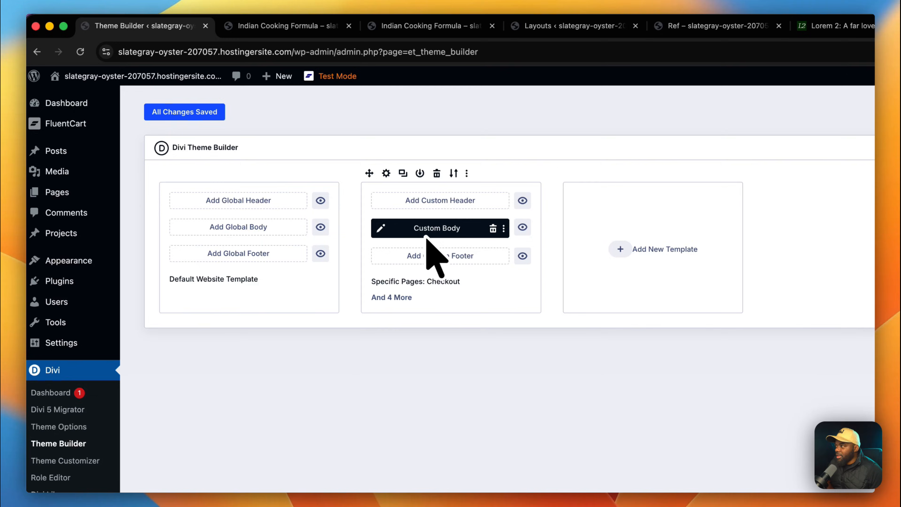
click(383, 229)
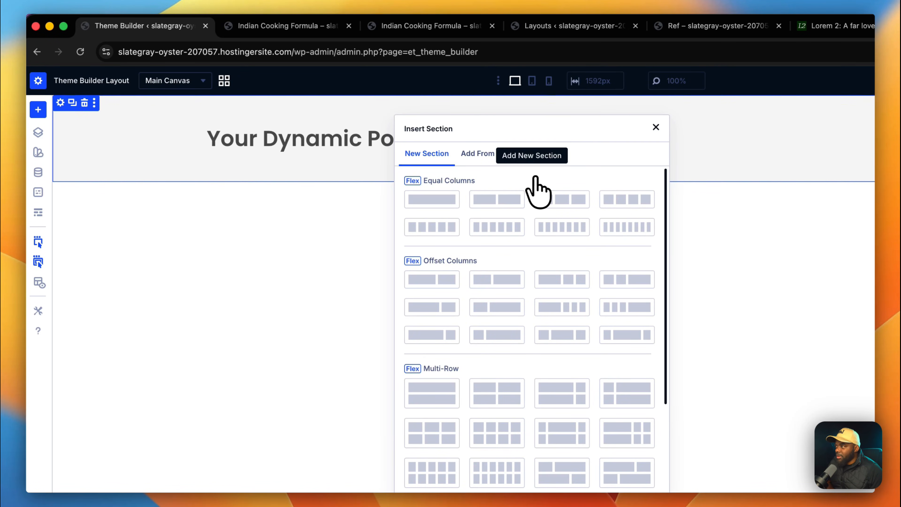
click(443, 201)
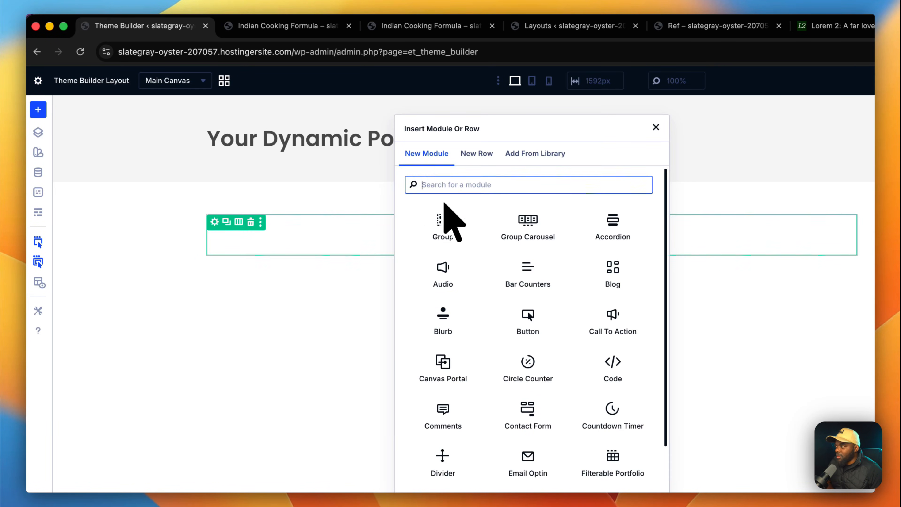
text(post)
click(396, 167)
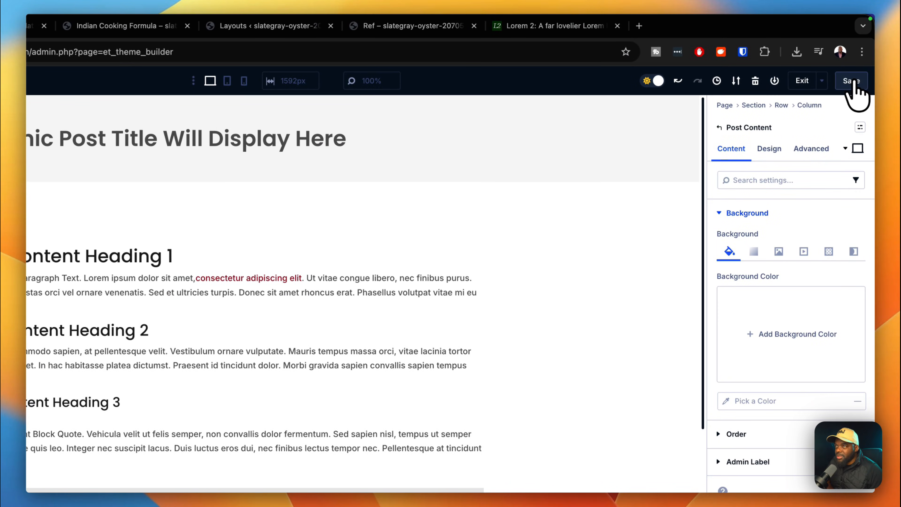
click(857, 82)
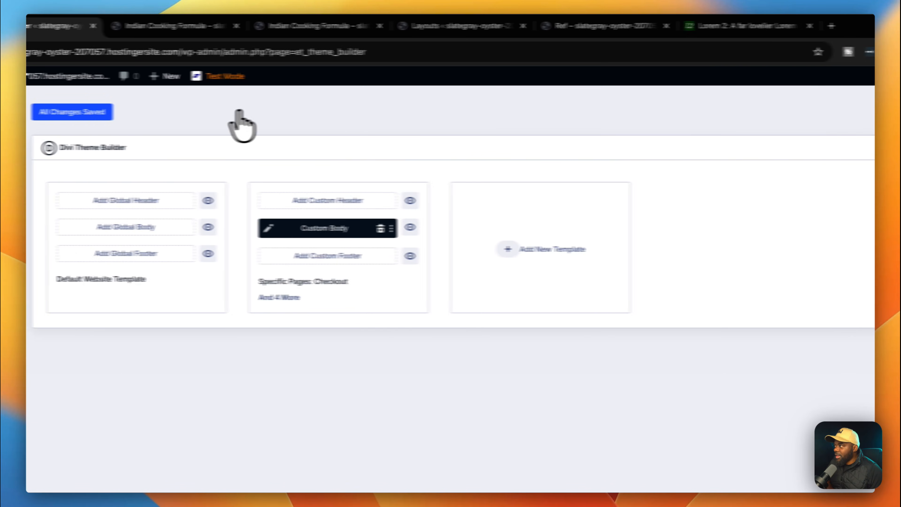
click(194, 115)
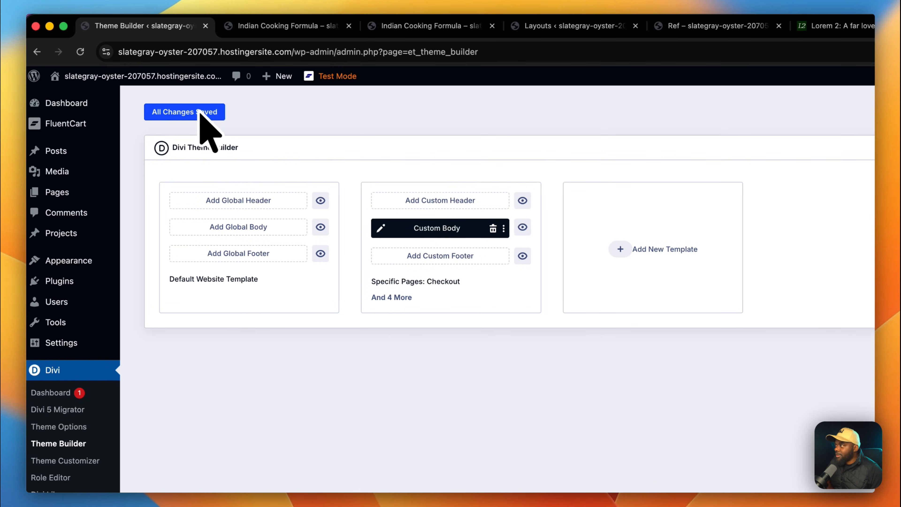
click(267, 26)
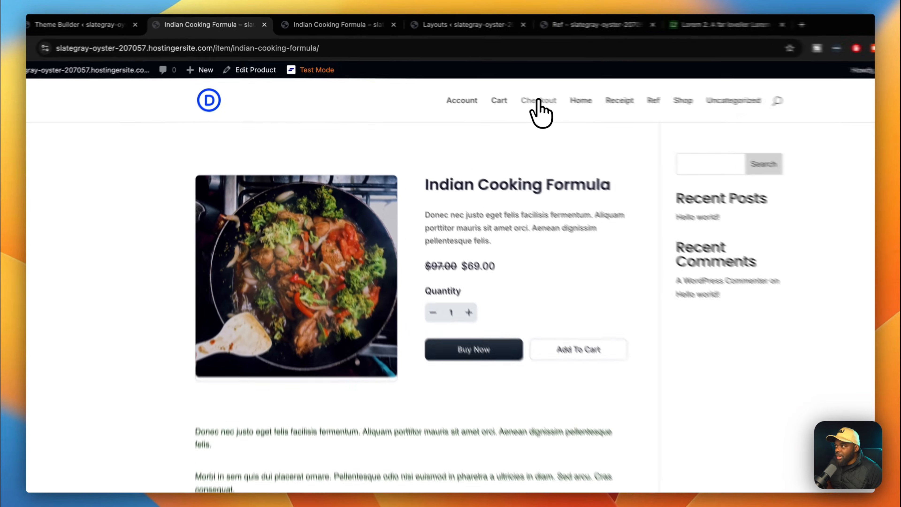
click(484, 86)
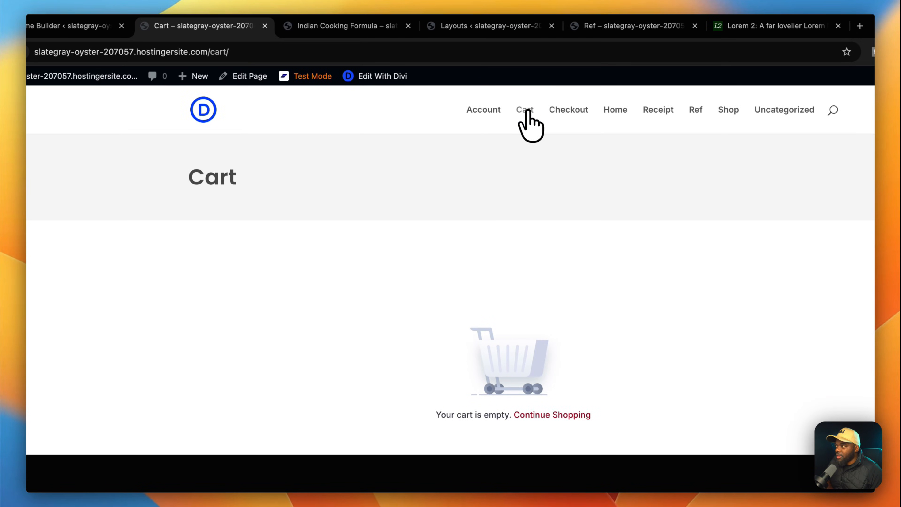
click(493, 112)
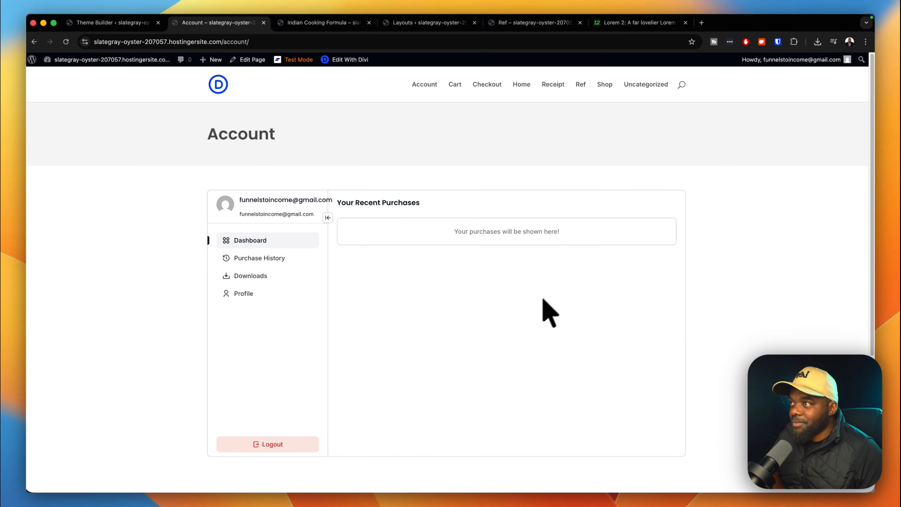
scroll(573, 262, down, 5)
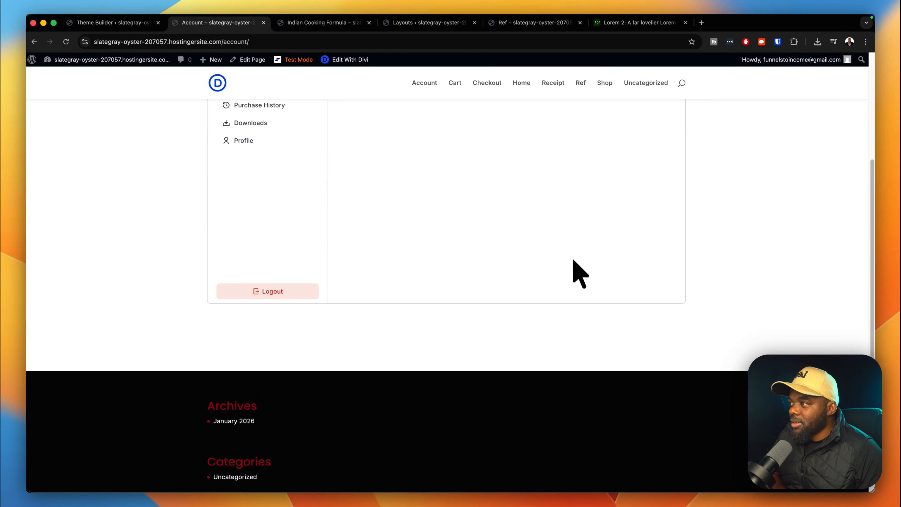
scroll(583, 279, up, 5)
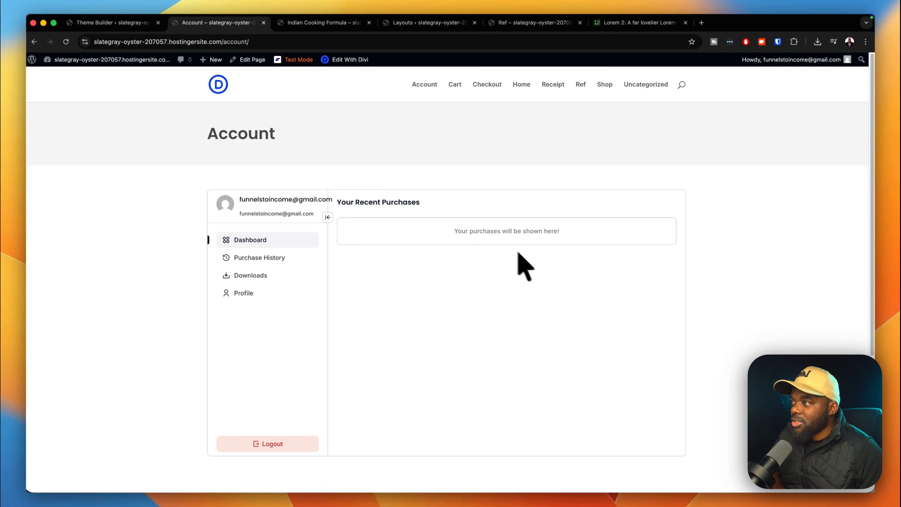
click(143, 22)
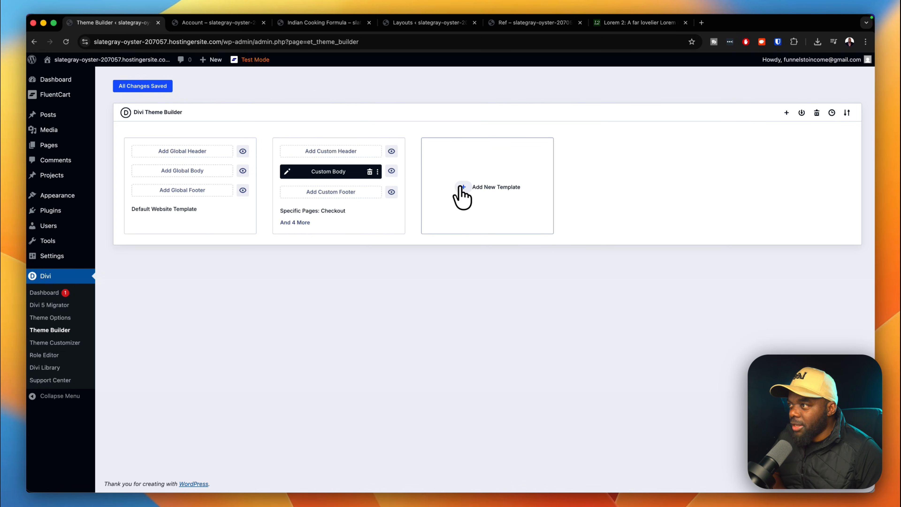
Duplicate the Custom Body template, assign the copy to All Products, and save the Theme Builder.
click(464, 188)
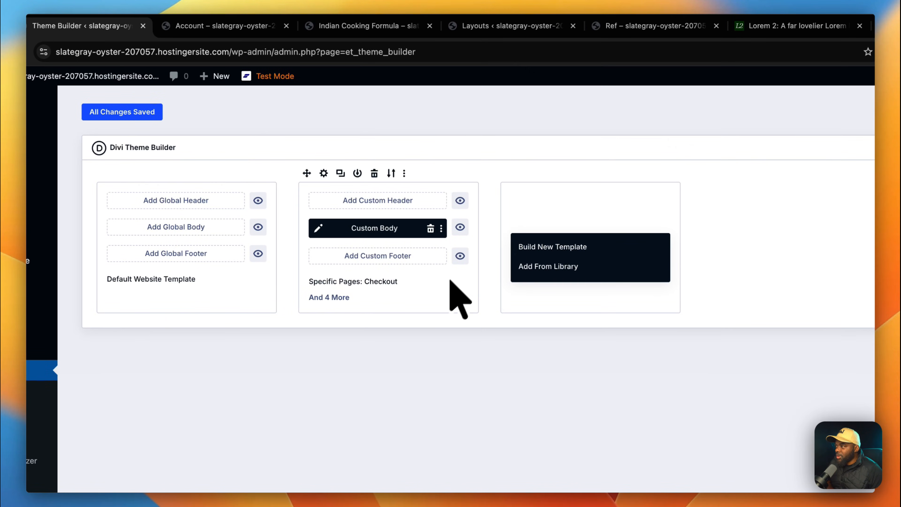
click(436, 304)
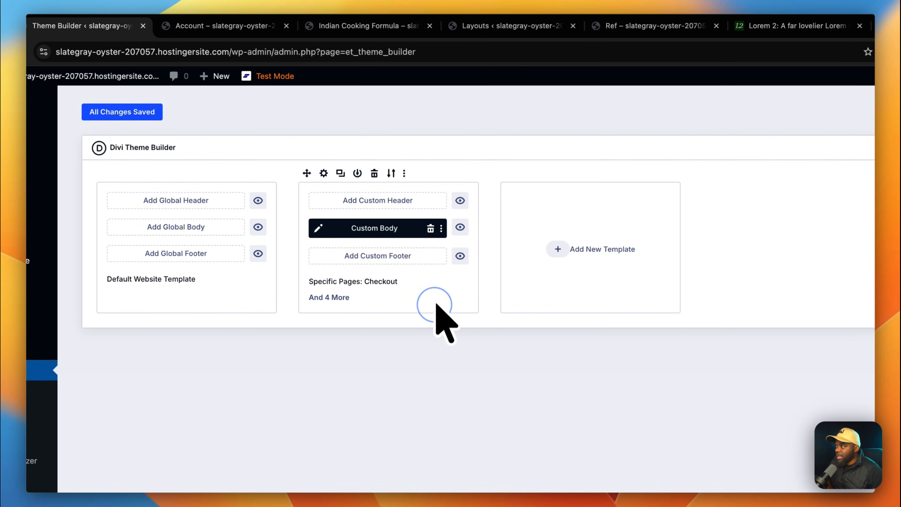
click(340, 174)
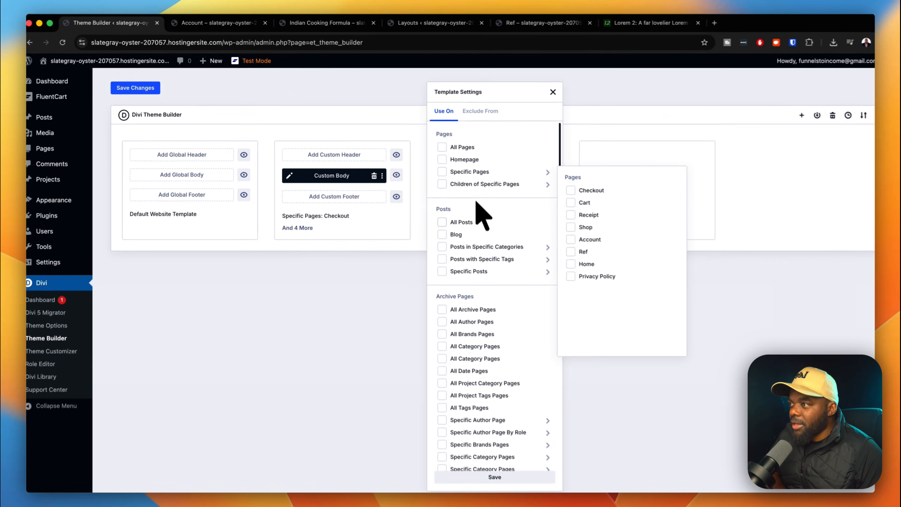
scroll(486, 298, down, 8)
mouse_move(490, 312)
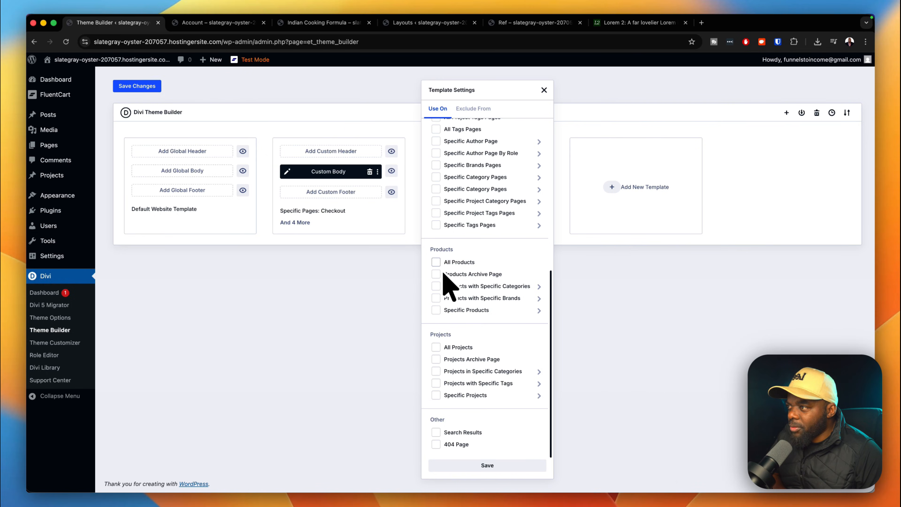
click(437, 263)
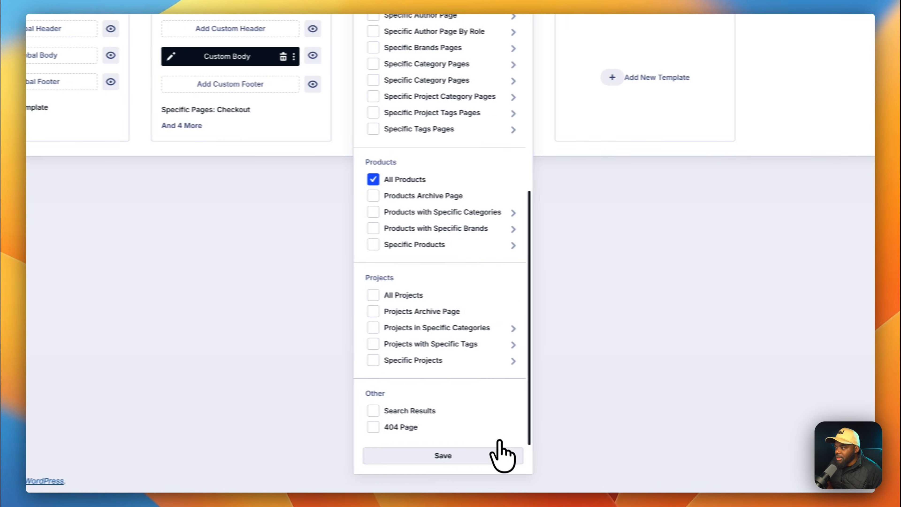
click(502, 457)
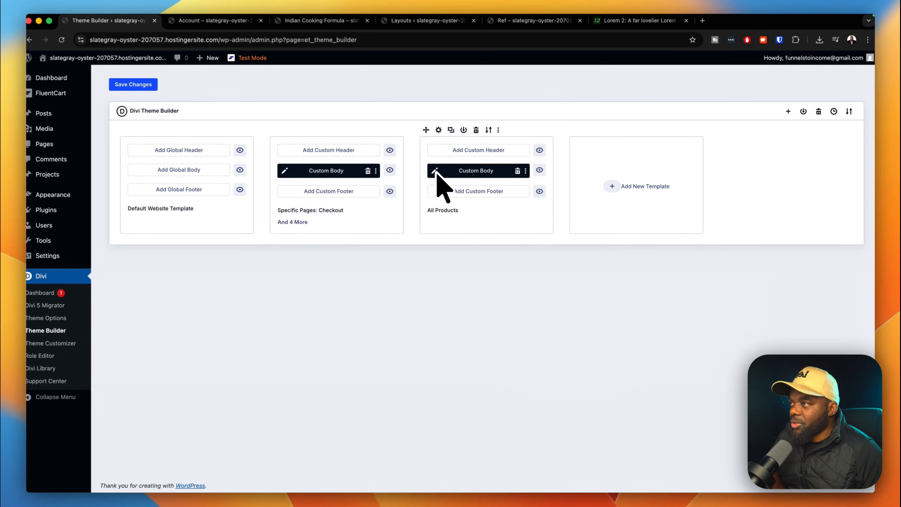
click(137, 86)
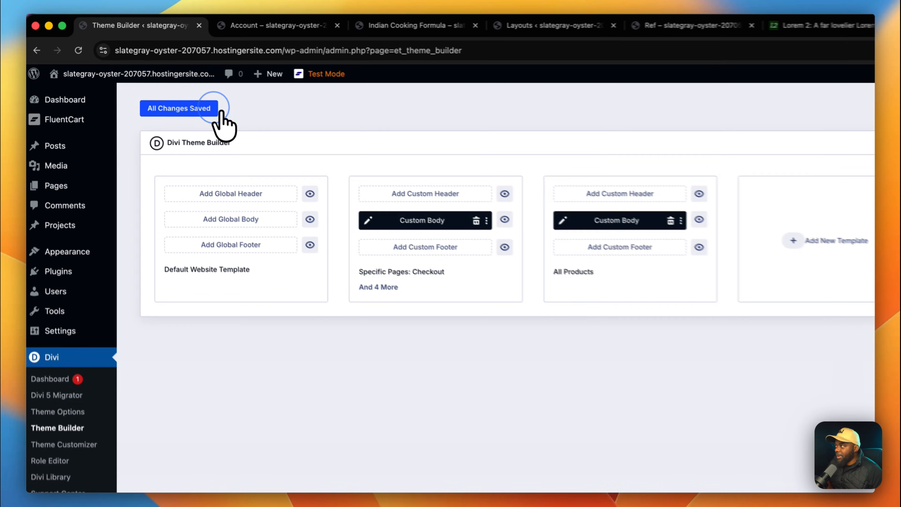
click(165, 89)
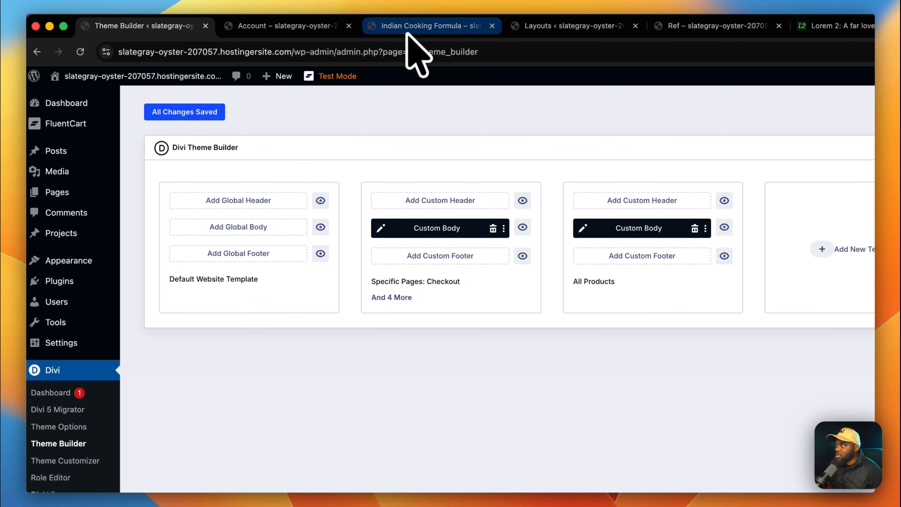
Reload the Indian Cooking Formula product page to see the gray title band.
click(422, 26)
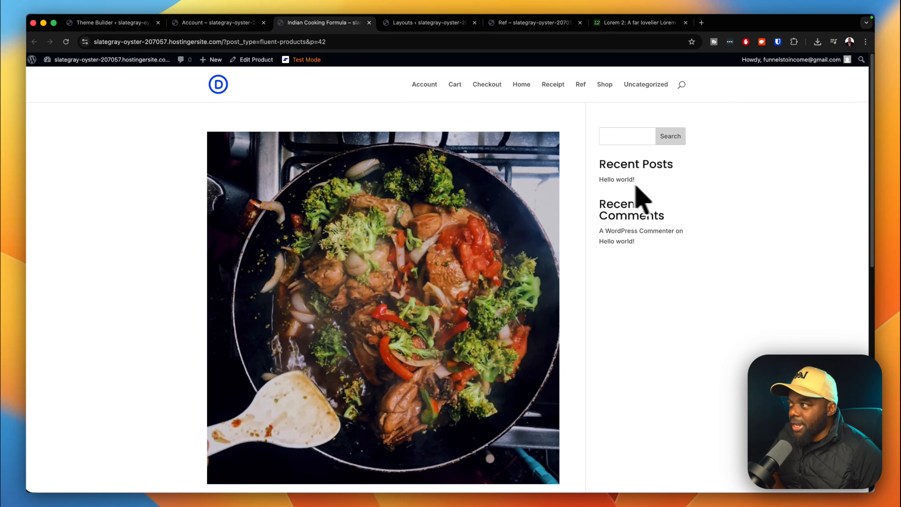
click(66, 41)
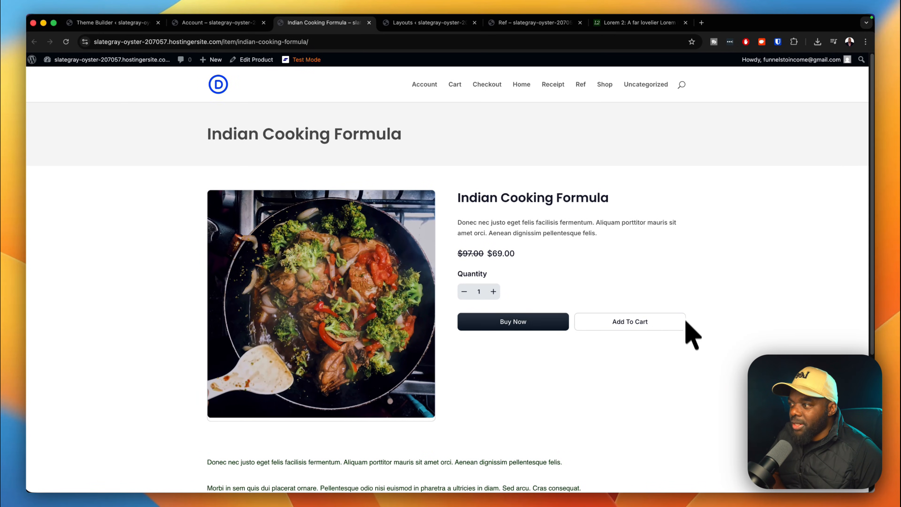
scroll(684, 392, down, 5)
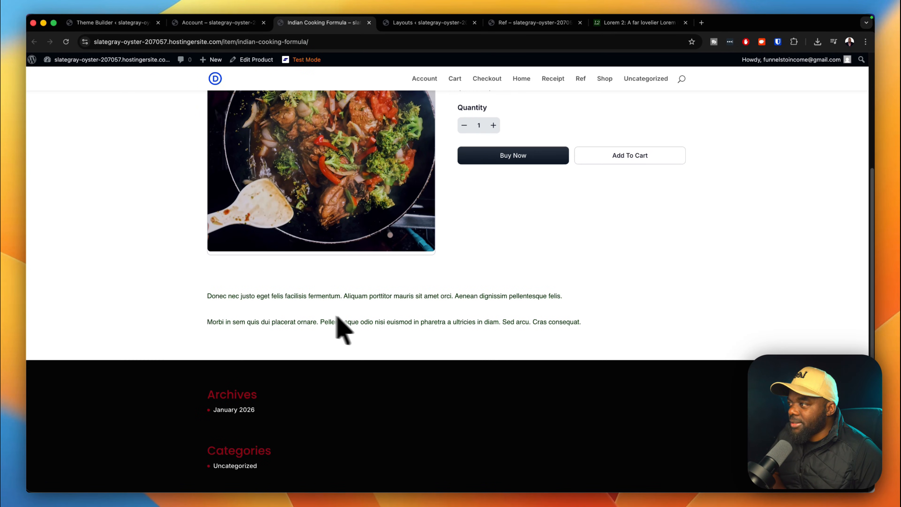
scroll(624, 328, up, 5)
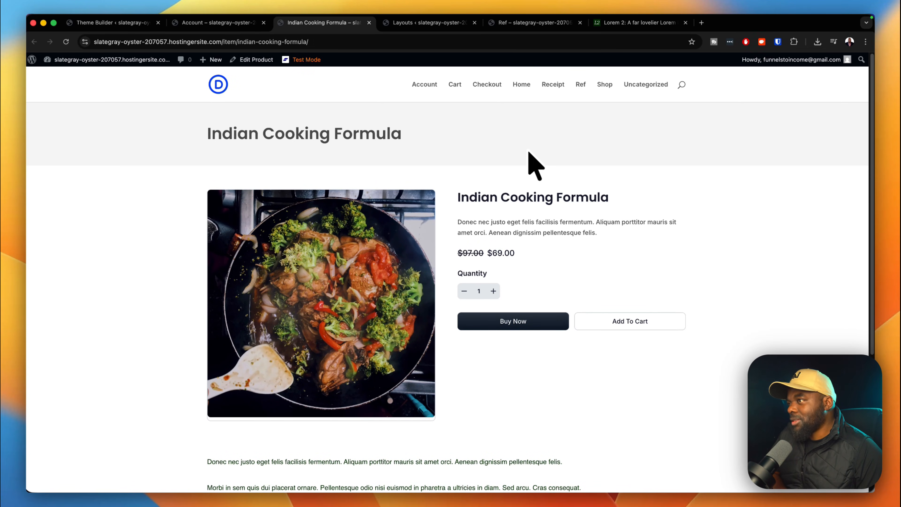
Buy Now and try placing the $69.00 order, triggering the required-address errors.
click(498, 323)
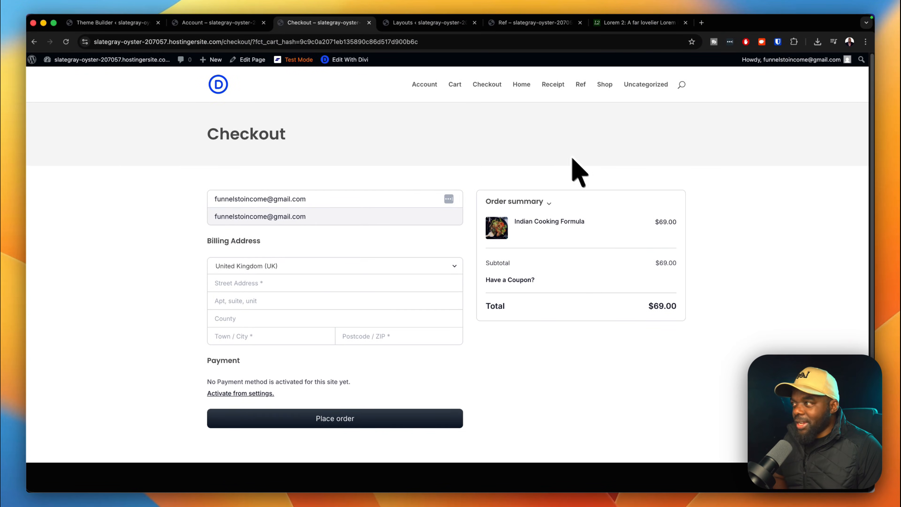
scroll(570, 309, down, 5)
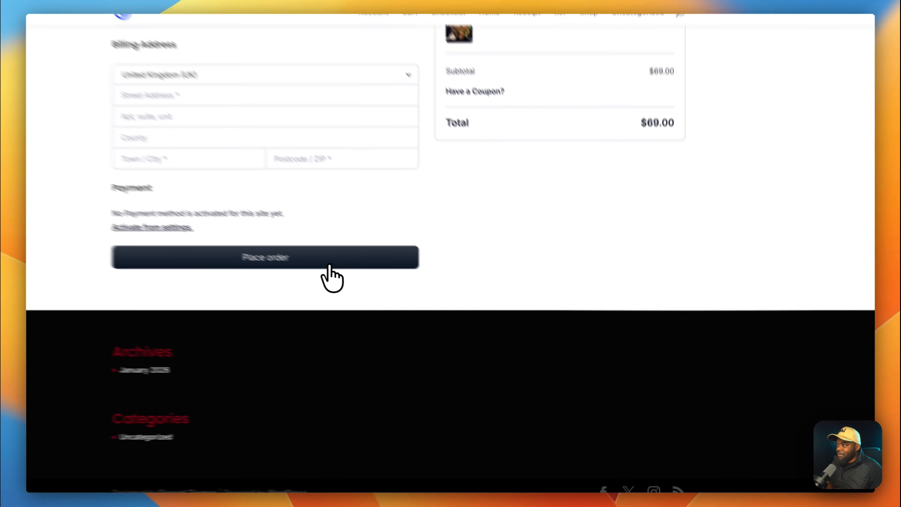
click(329, 265)
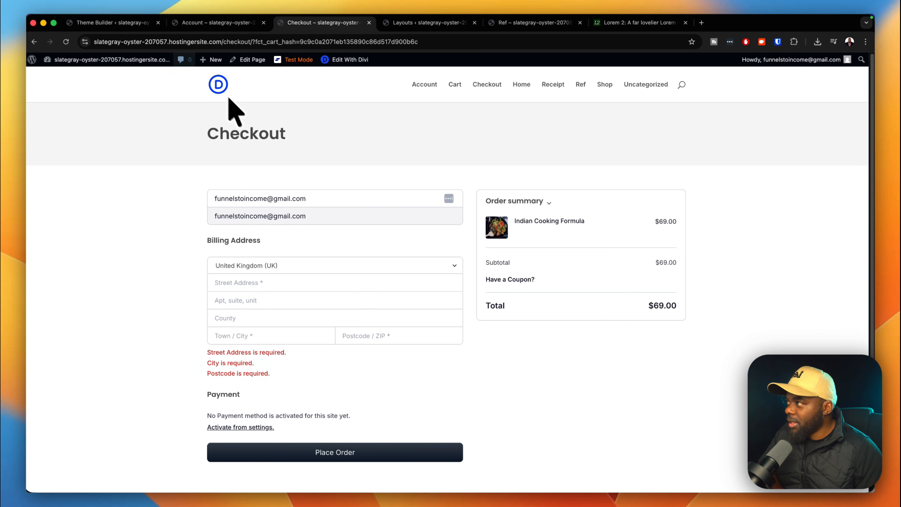
Enable Zoom in Single Product in FluentCart's Product Page settings, then review Cart & Checkout (receipt prefix INV-).
click(135, 23)
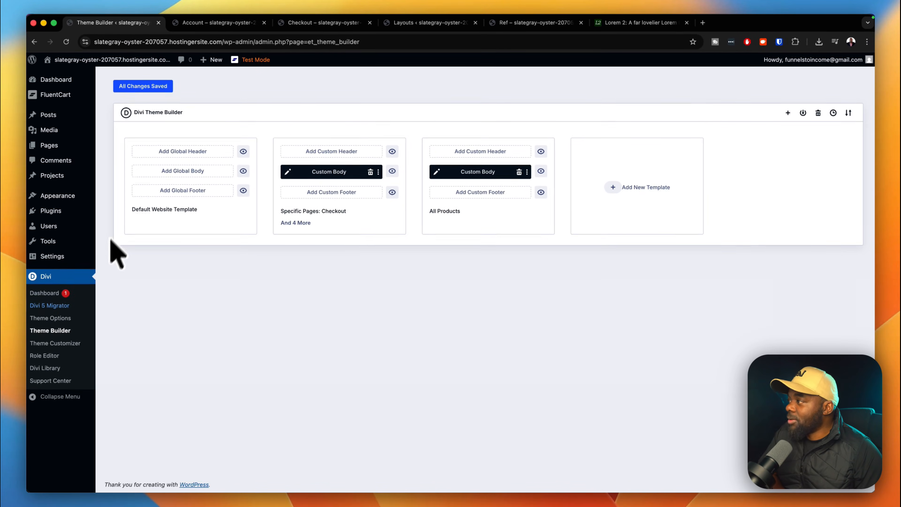
mouse_move(86, 237)
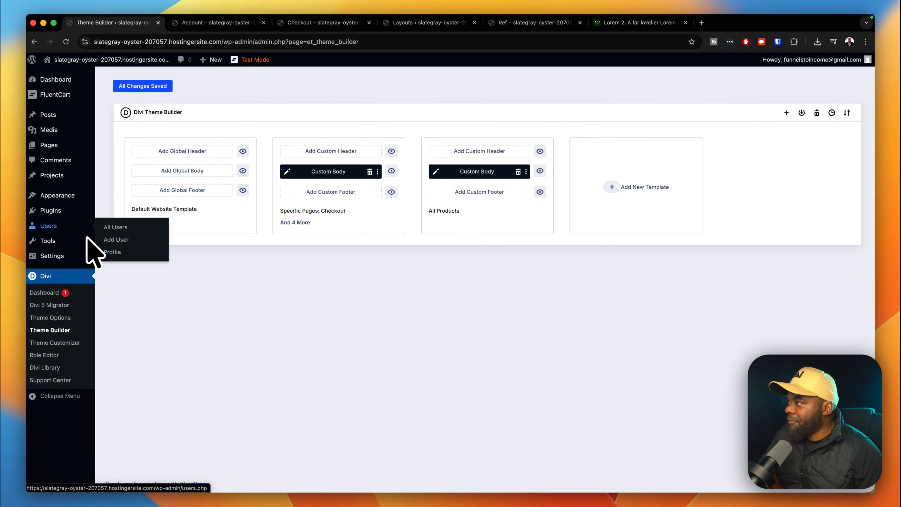
mouse_move(79, 210)
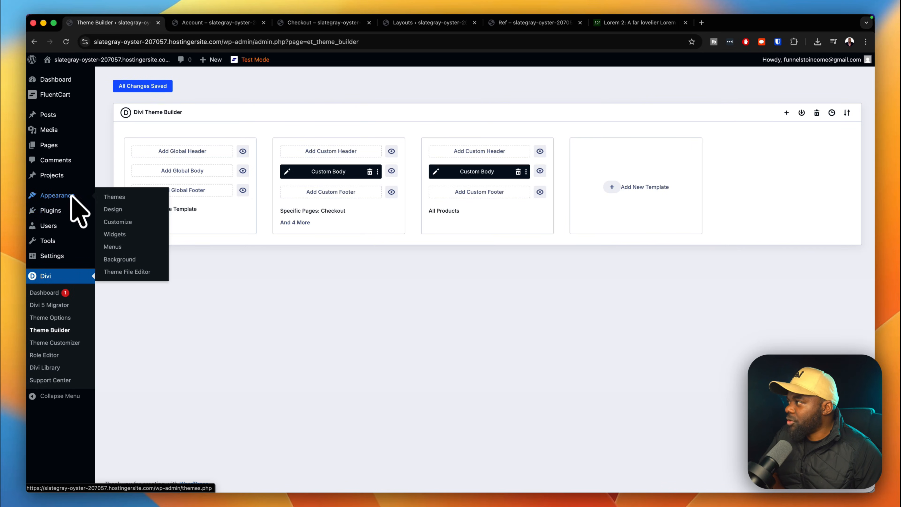
mouse_move(59, 96)
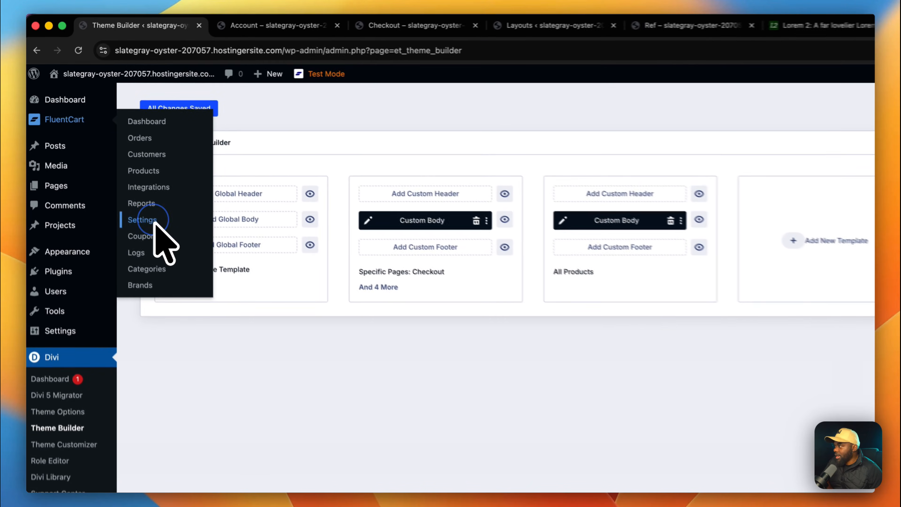
click(115, 172)
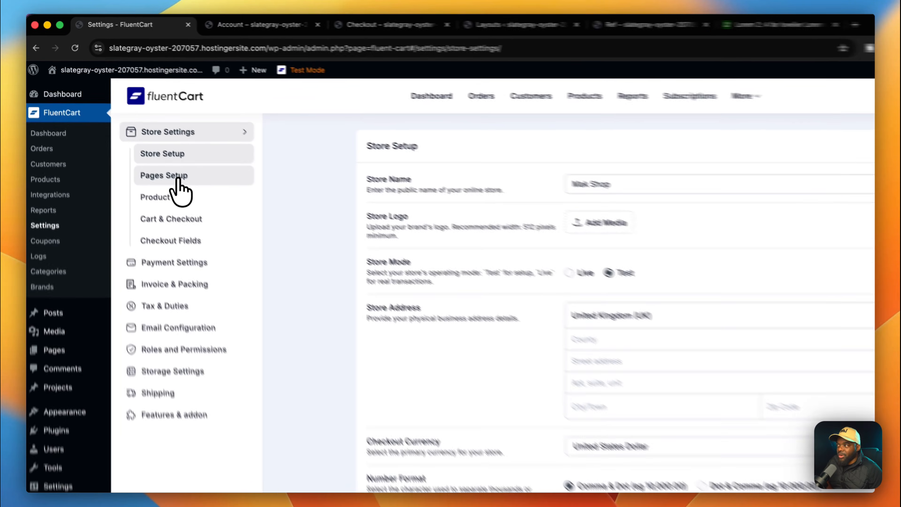
click(146, 149)
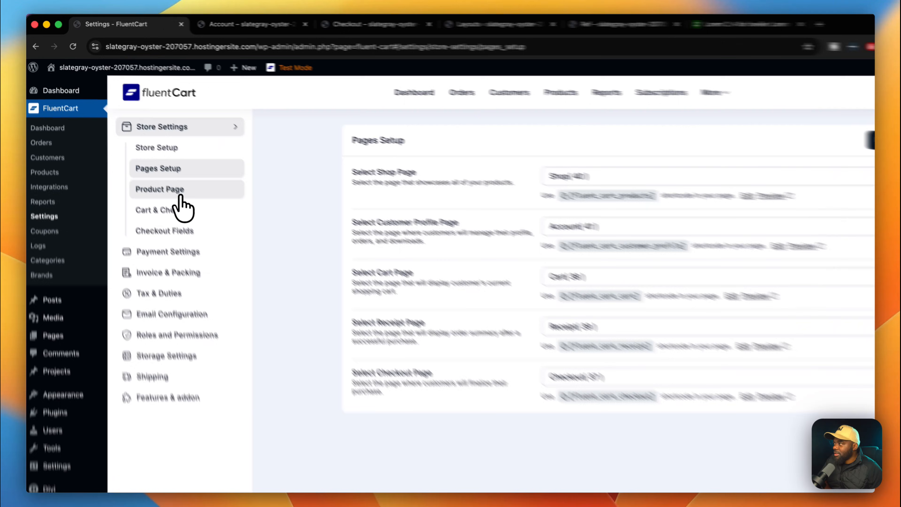
click(144, 164)
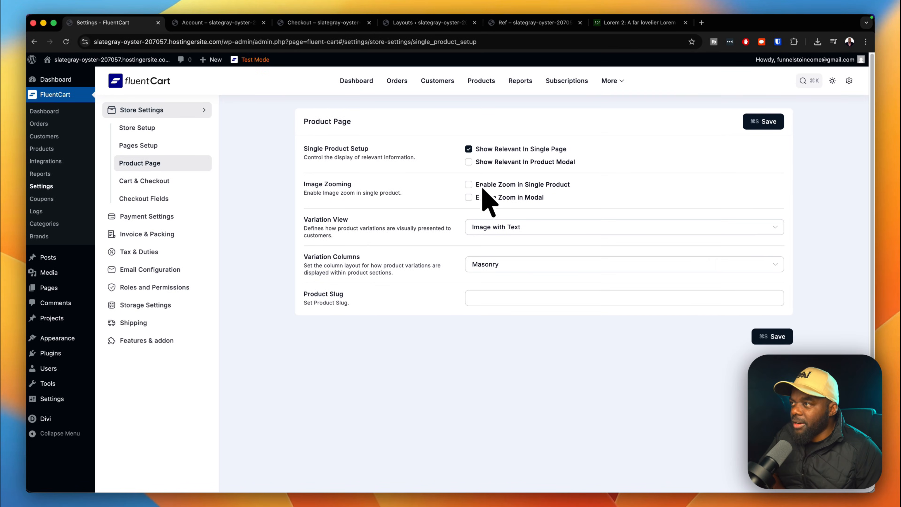
click(470, 185)
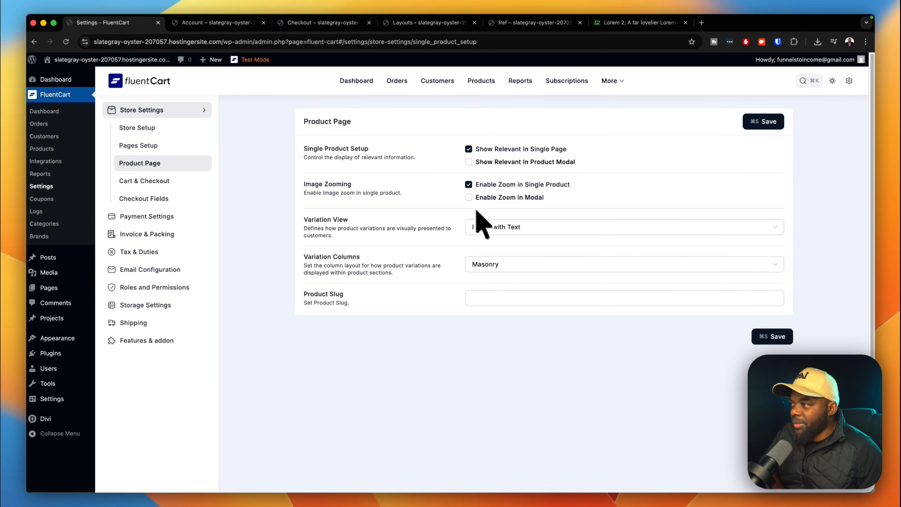
click(183, 186)
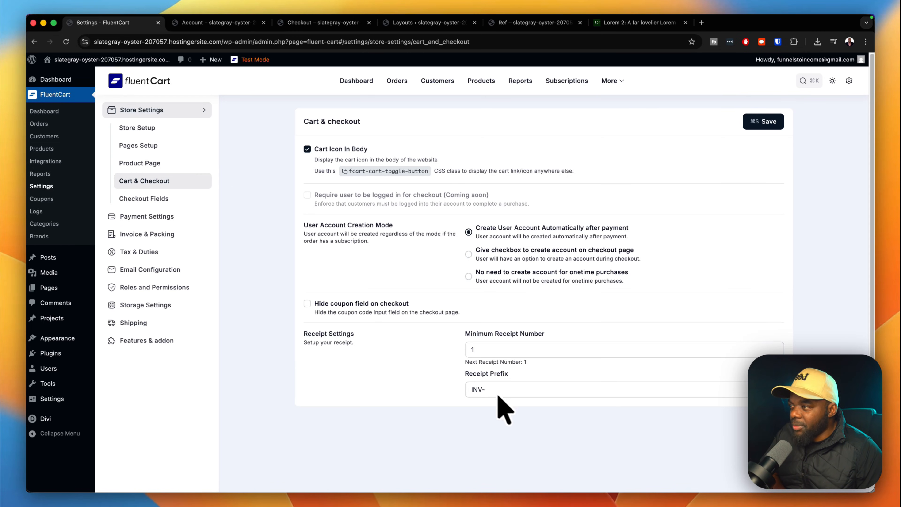
click(508, 389)
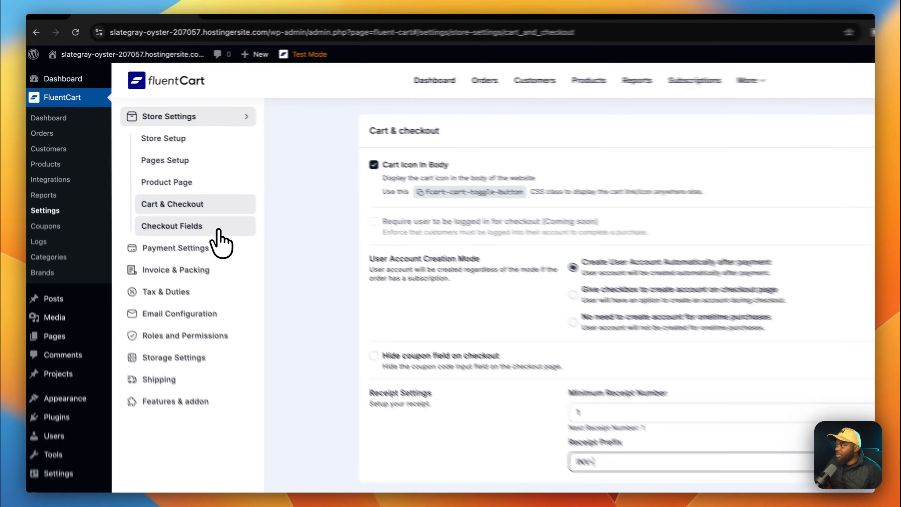
Uncheck Required on the billing Country, State, Street Address, City and Post Code fields.
click(182, 205)
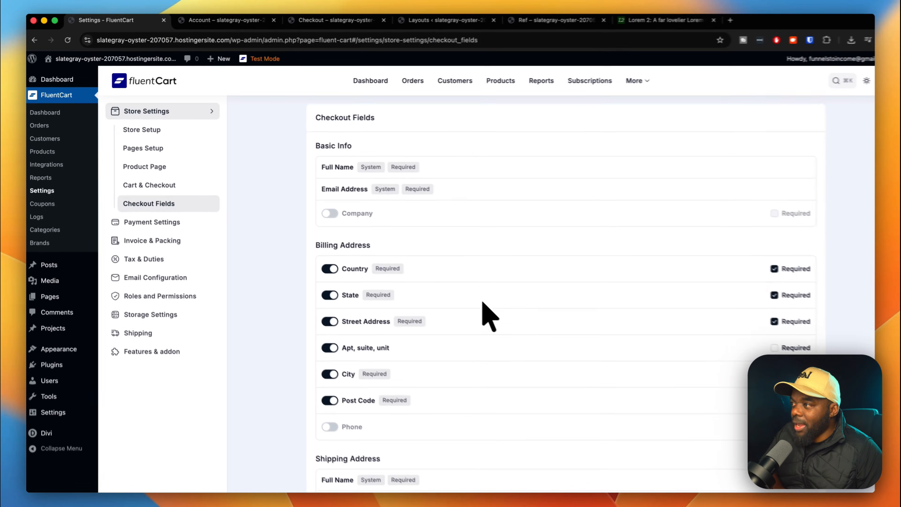
scroll(622, 371, down, 2)
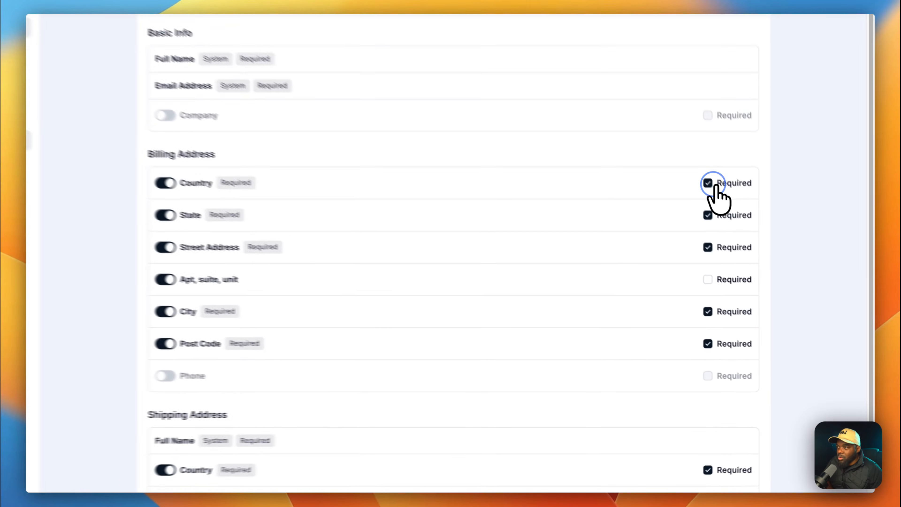
click(745, 233)
click(744, 257)
click(696, 236)
click(697, 304)
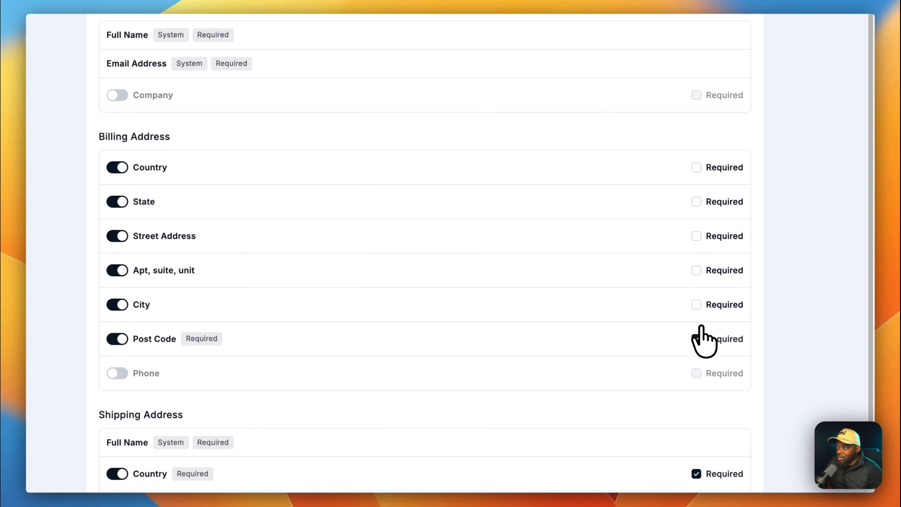
click(696, 339)
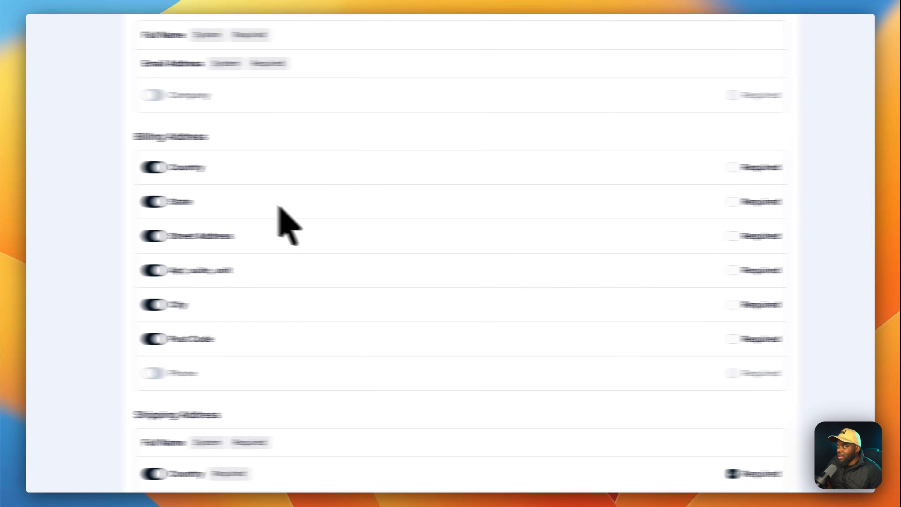
Turn off the billing Country, State, Street Address, Apt/suite/unit, City and Post Code fields.
click(117, 168)
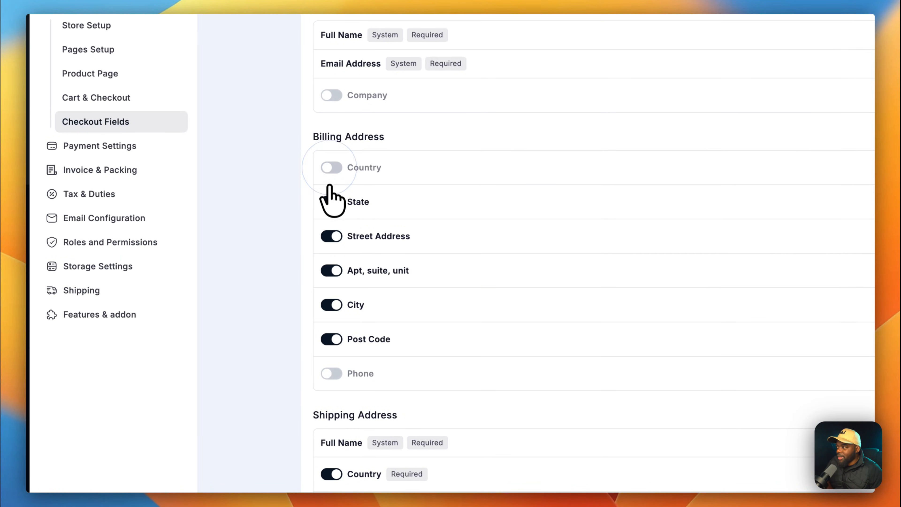
click(331, 202)
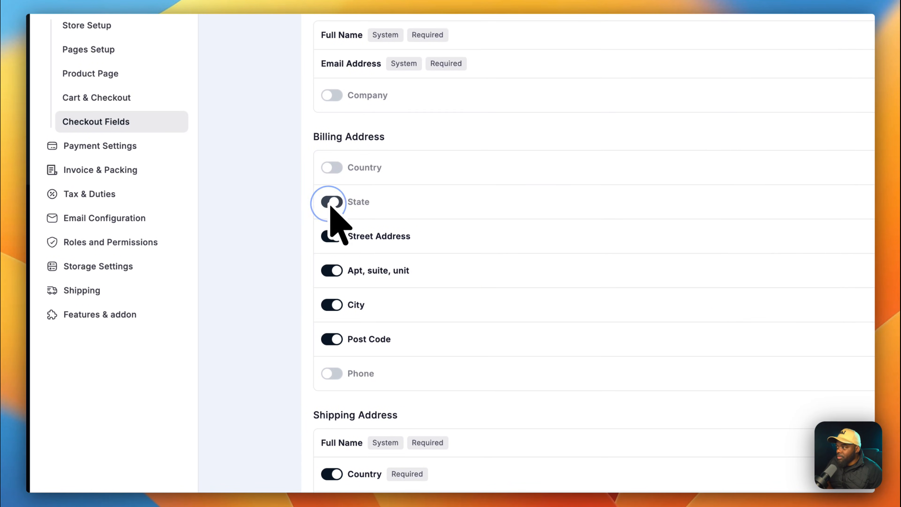
click(330, 237)
click(332, 305)
click(331, 339)
scroll(568, 206, up, 1)
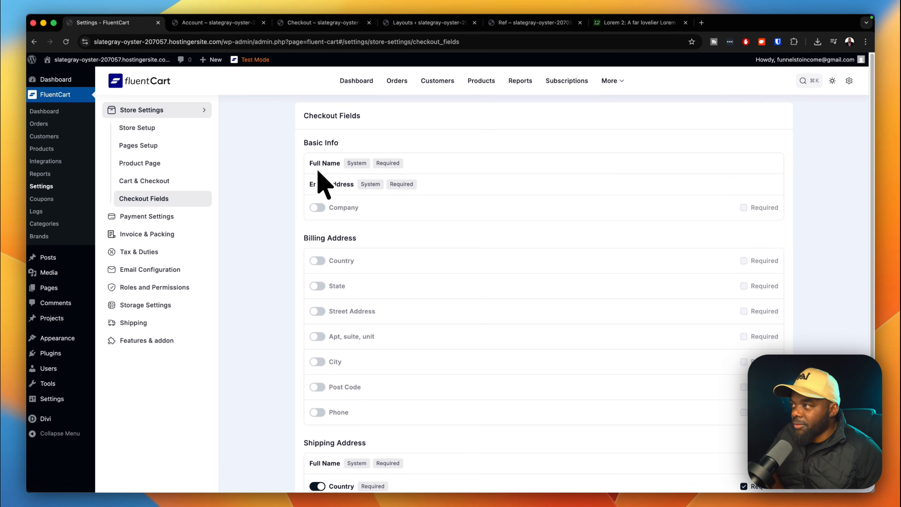
scroll(533, 284, down, 8)
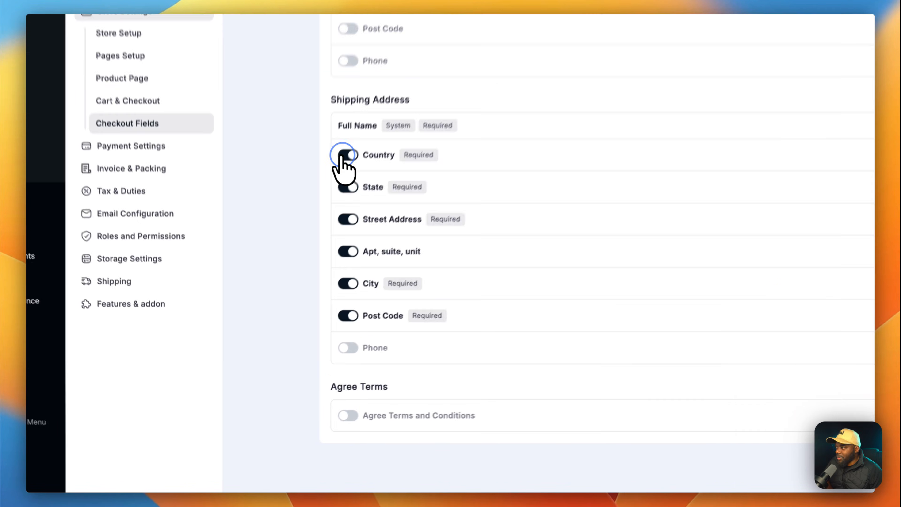
Turn off the shipping Country, State and Street Address fields and save the checkout fields.
click(318, 223)
click(318, 249)
click(357, 202)
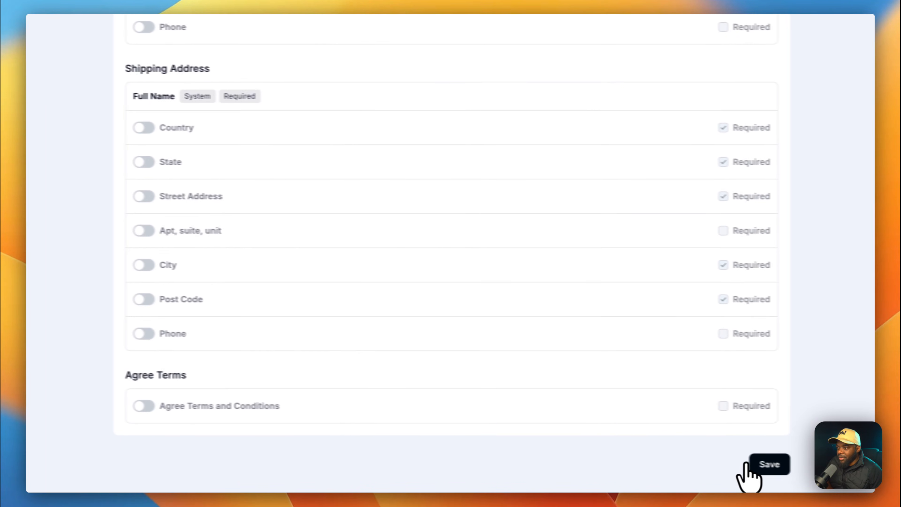
click(745, 464)
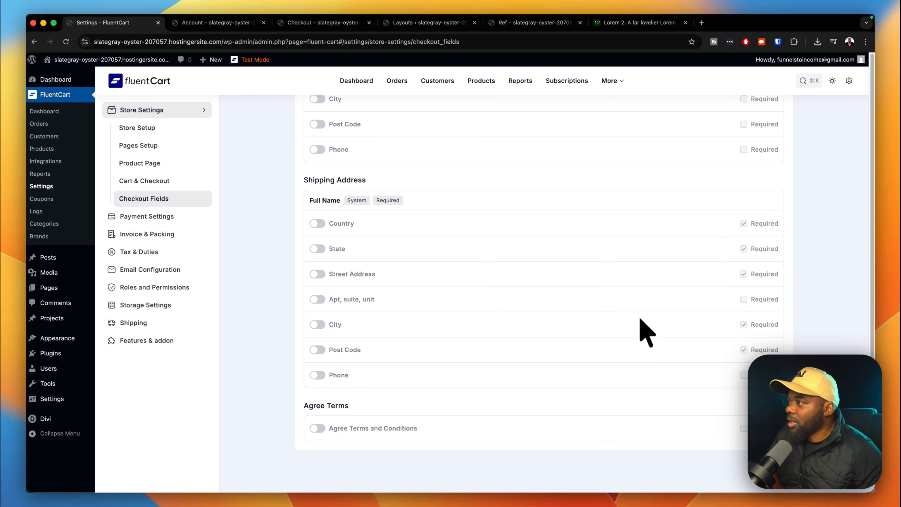
click(149, 217)
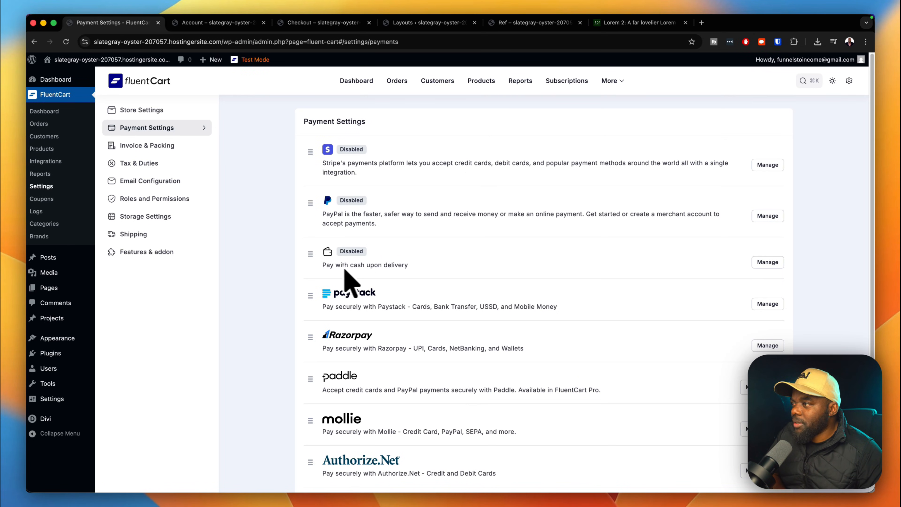
Activate the Cash on Delivery payment method and save its settings.
click(771, 263)
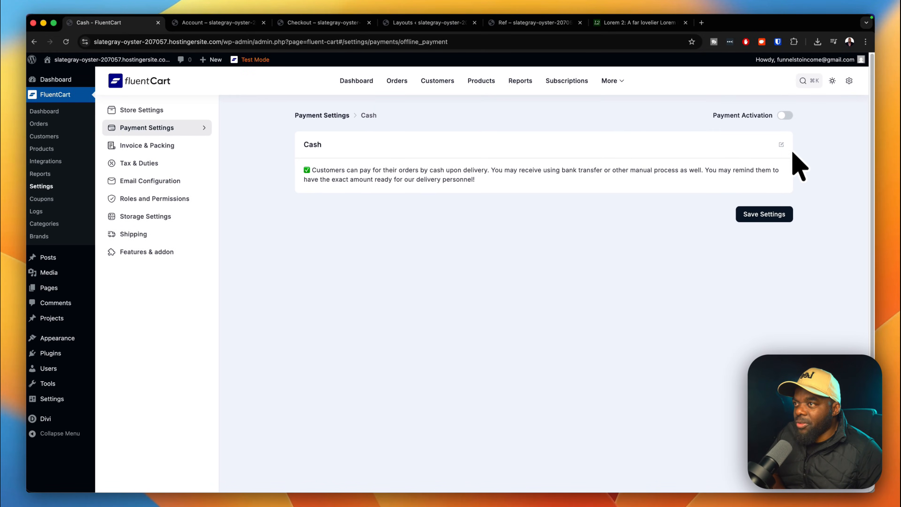
click(785, 116)
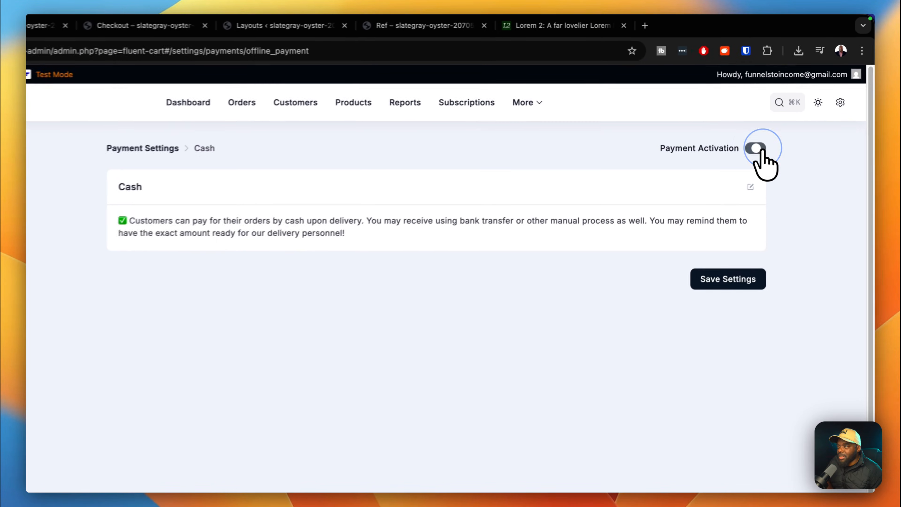
click(735, 286)
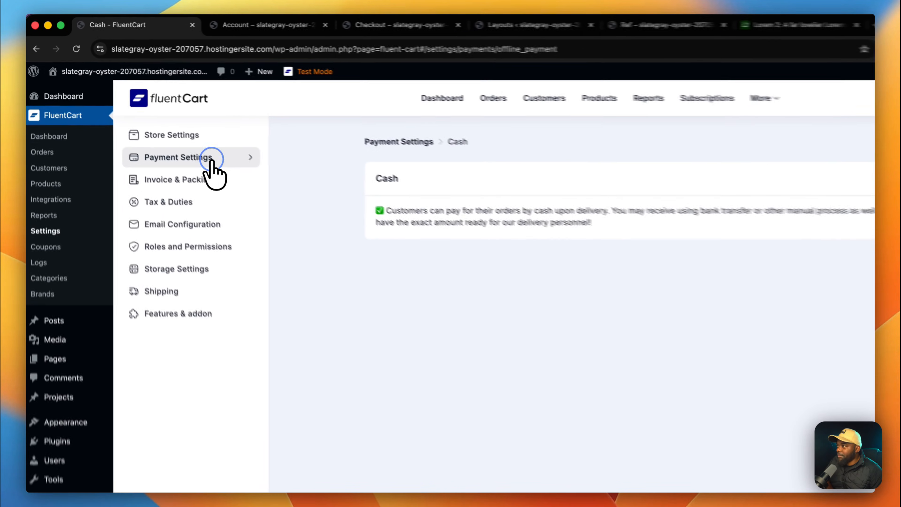
click(174, 133)
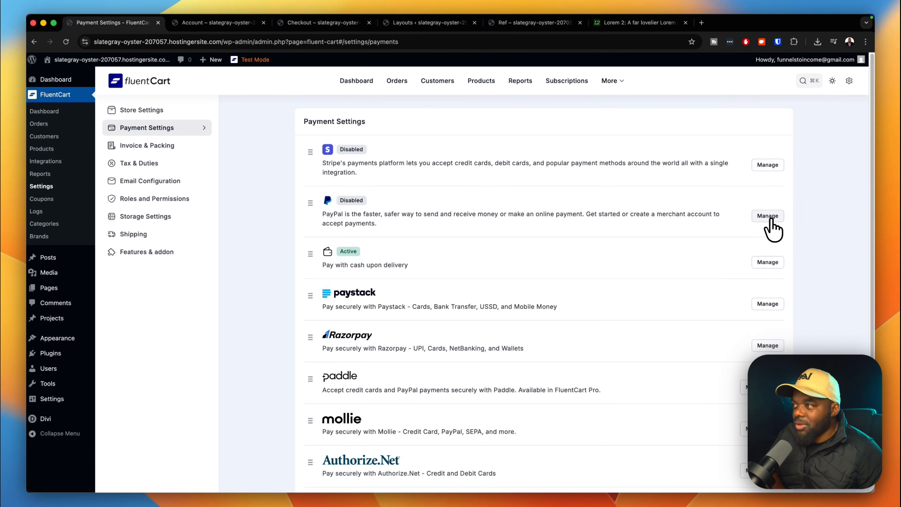
Open PayPal's settings and try Connect with PayPal using test credentials.
click(768, 215)
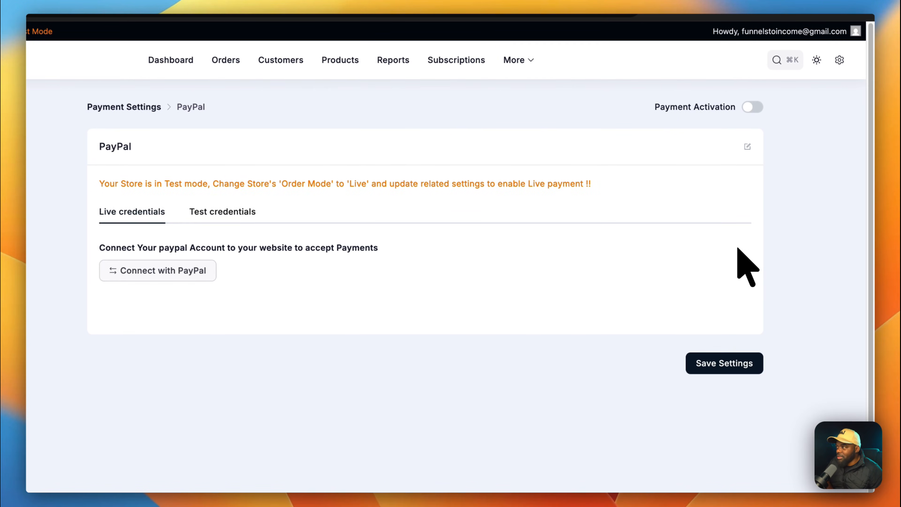
click(206, 212)
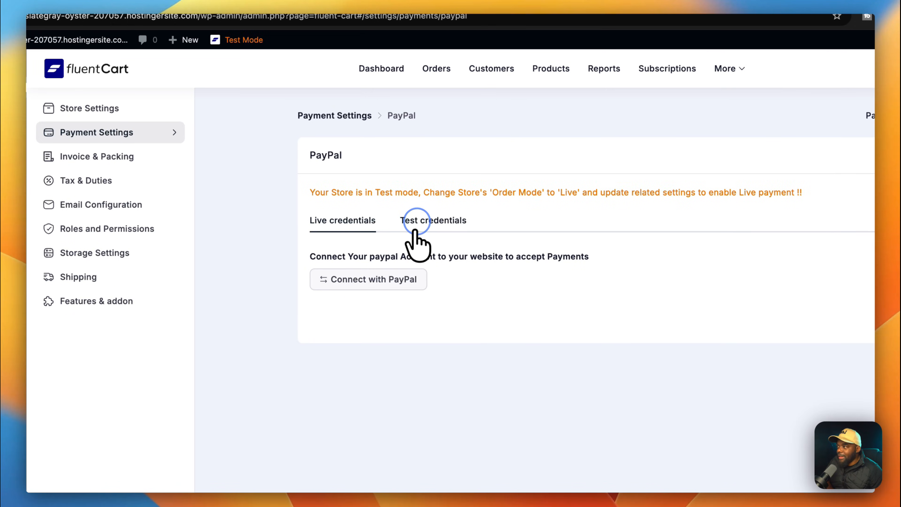
click(383, 286)
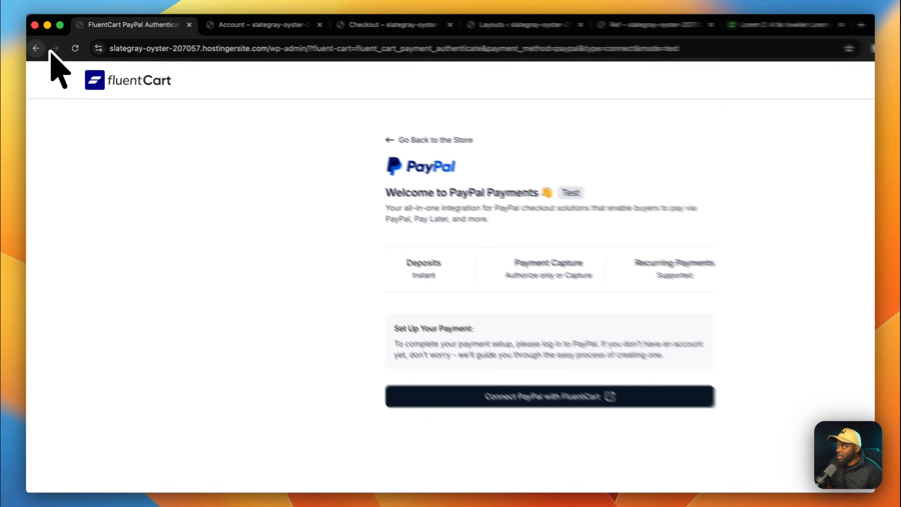
click(36, 48)
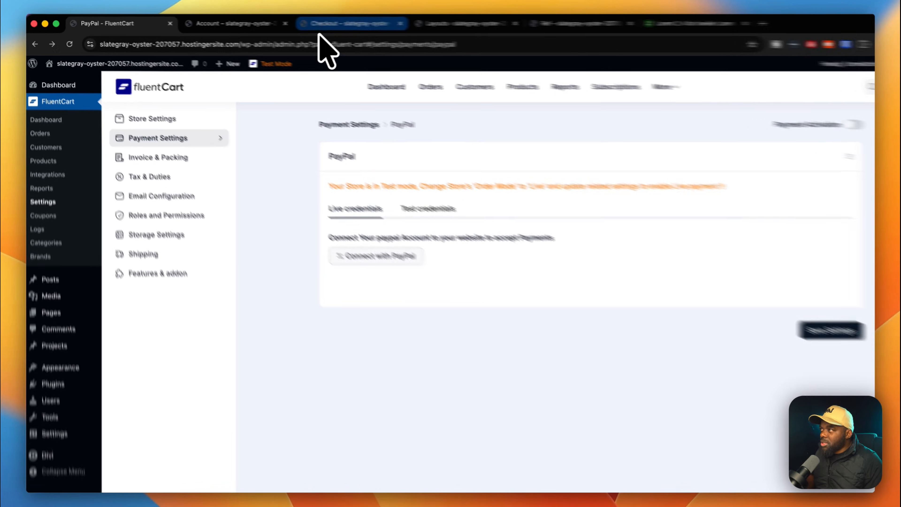
click(321, 24)
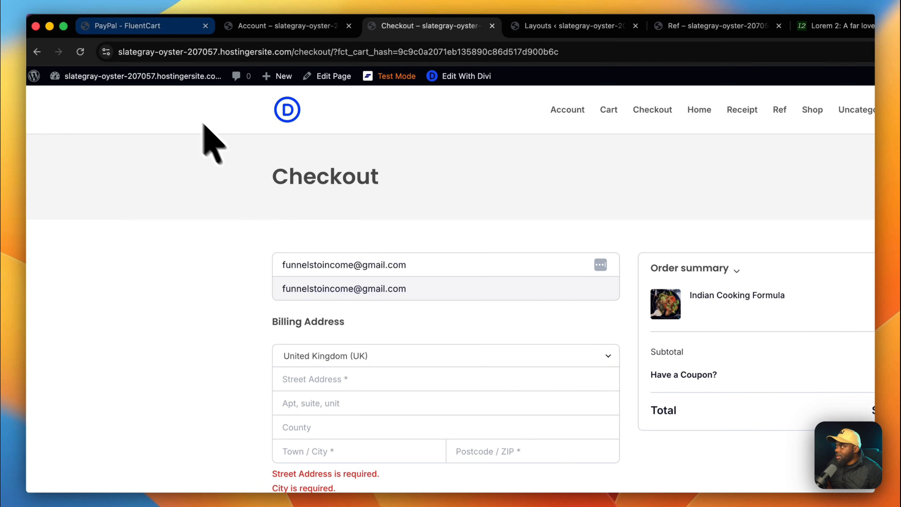
click(80, 52)
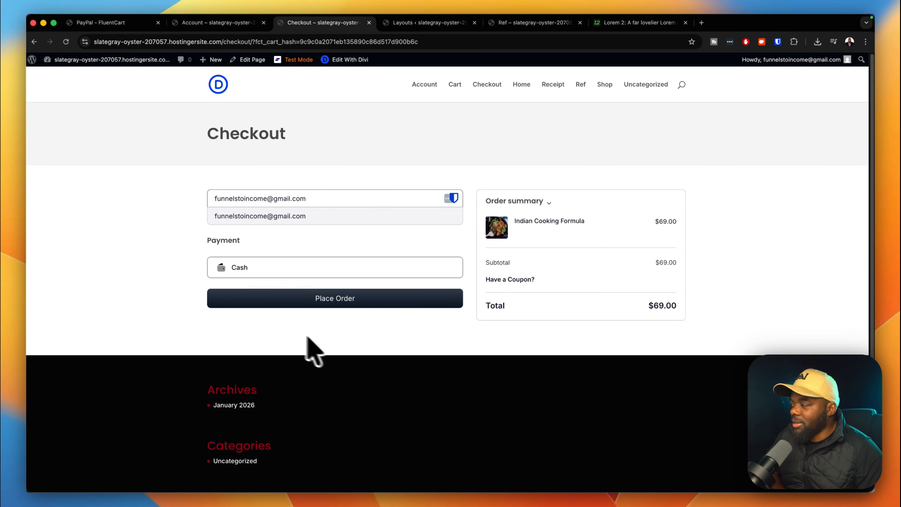
click(129, 22)
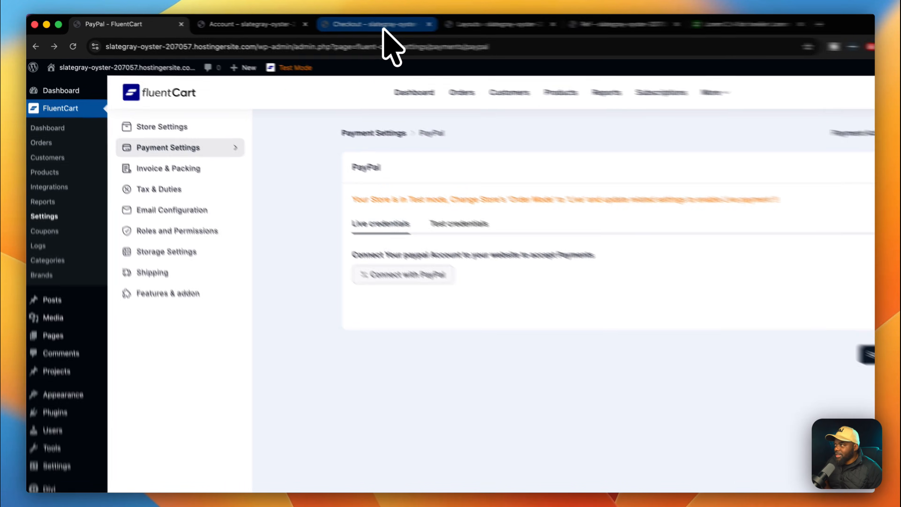
click(355, 24)
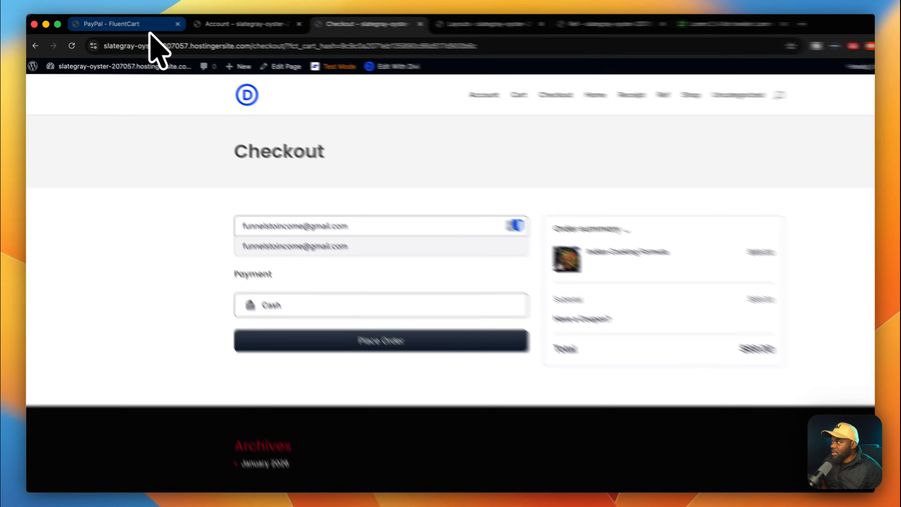
click(153, 22)
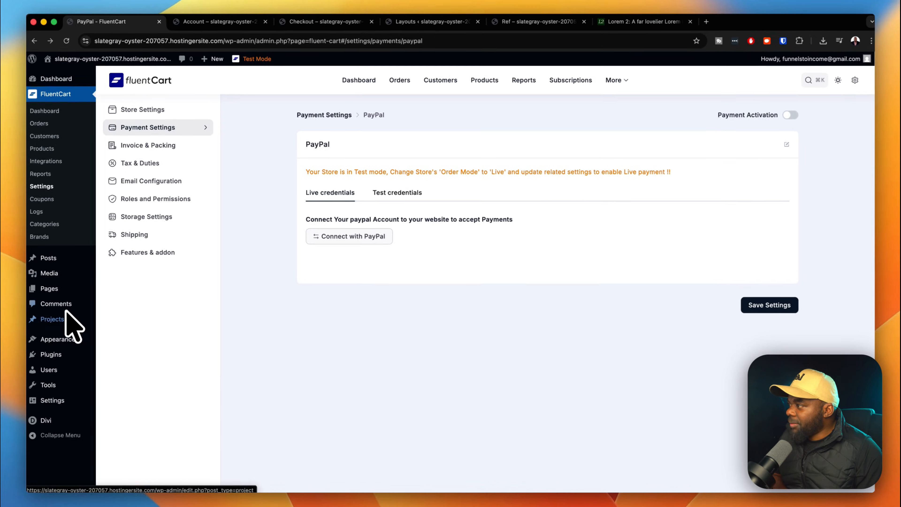
Create a new menu named 'mak' assigned to the Primary Menu location.
mouse_move(106, 428)
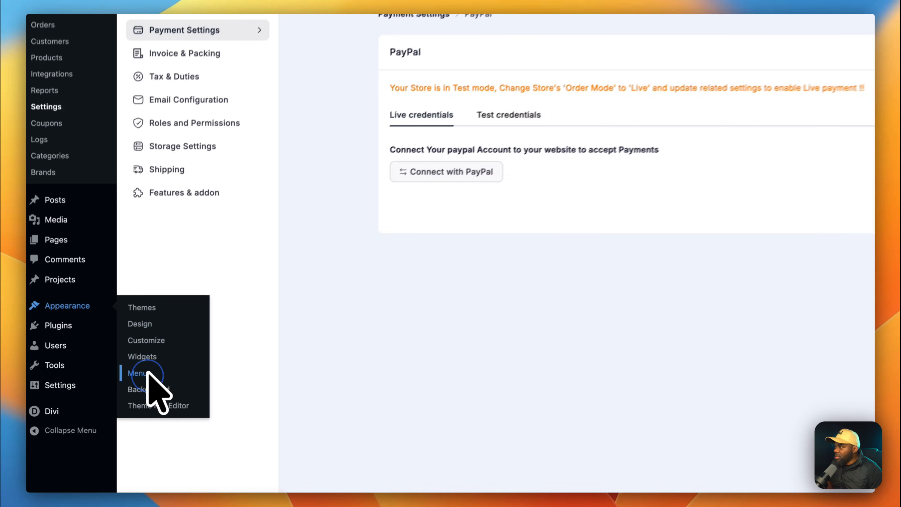
click(112, 389)
click(396, 89)
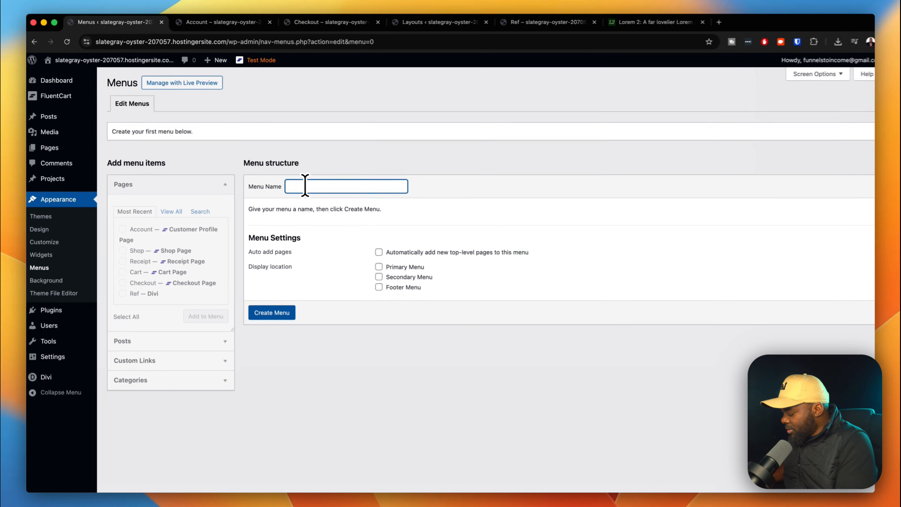
text(makmenu)
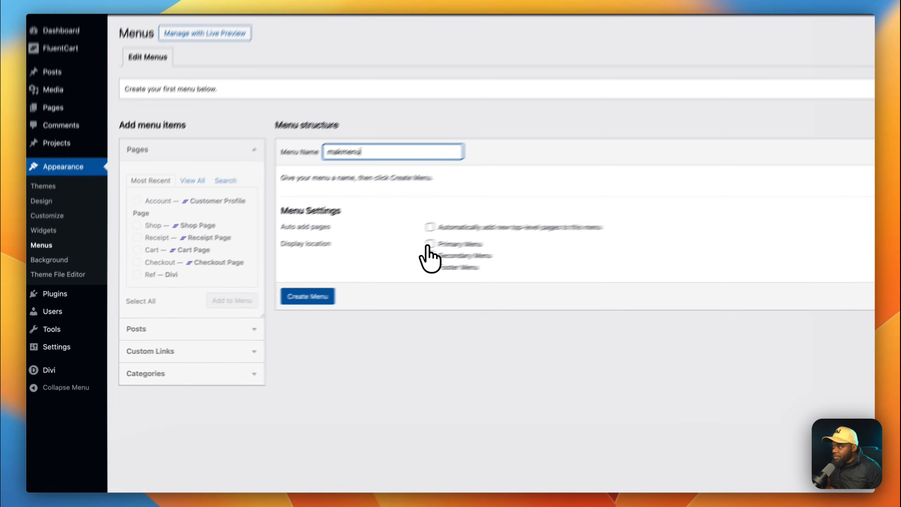
click(370, 261)
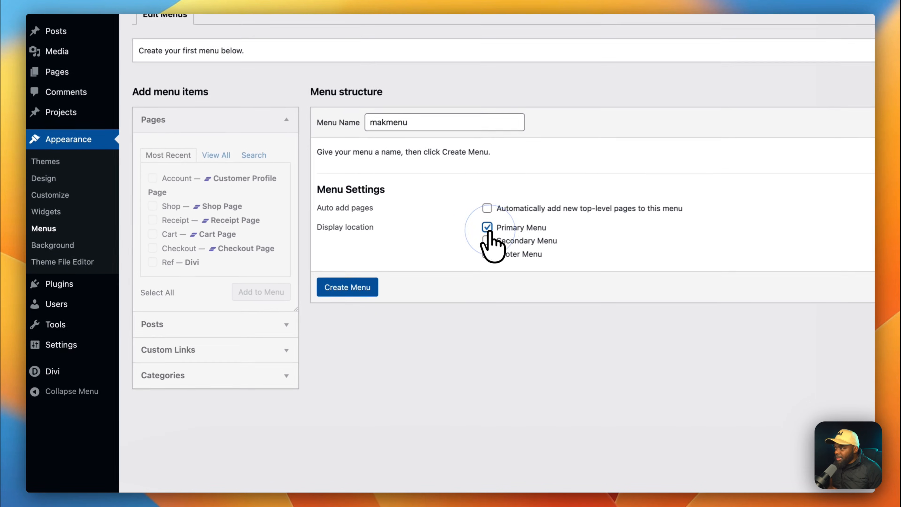
click(376, 287)
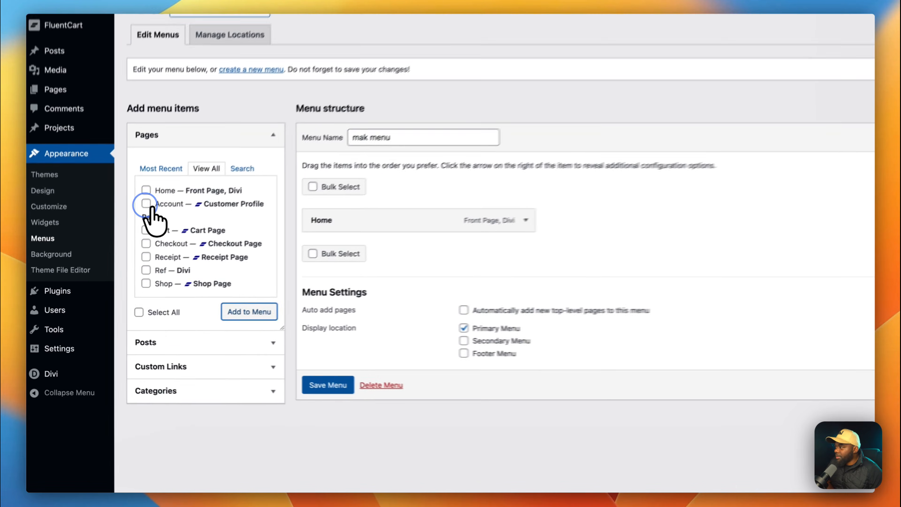
Add the Account, Cart, Checkout and Receipt pages to the menu, leaving Shop out.
click(120, 234)
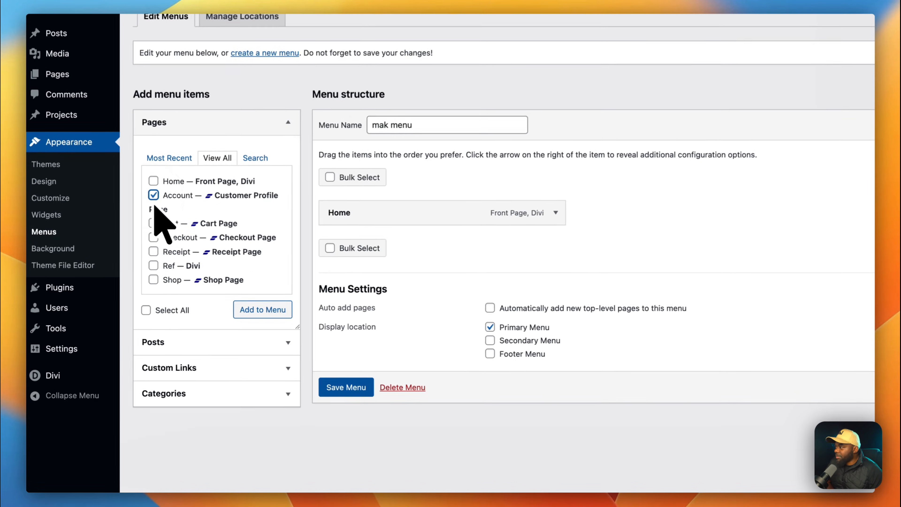
click(120, 255)
click(156, 244)
click(154, 237)
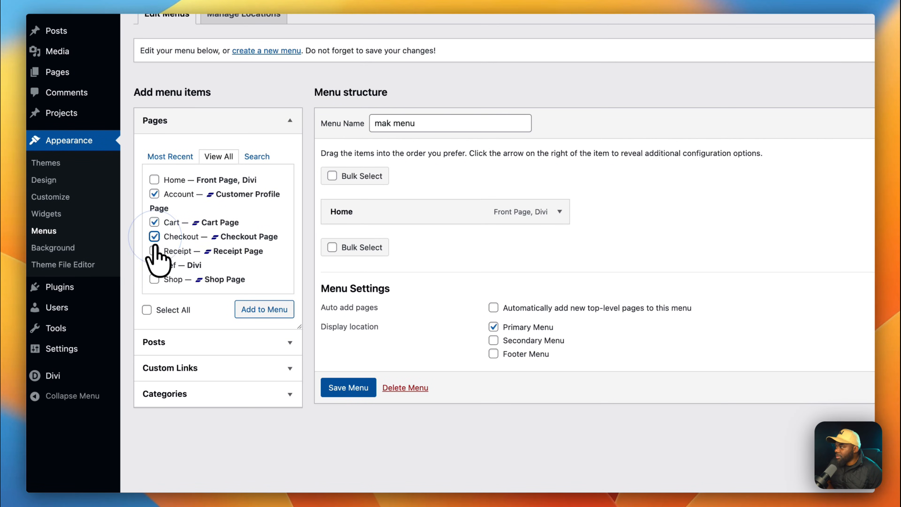
click(154, 280)
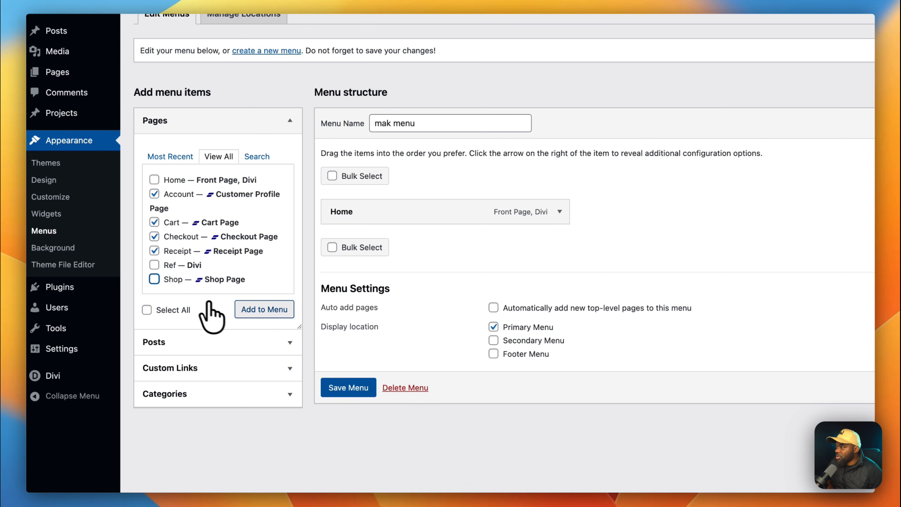
click(261, 312)
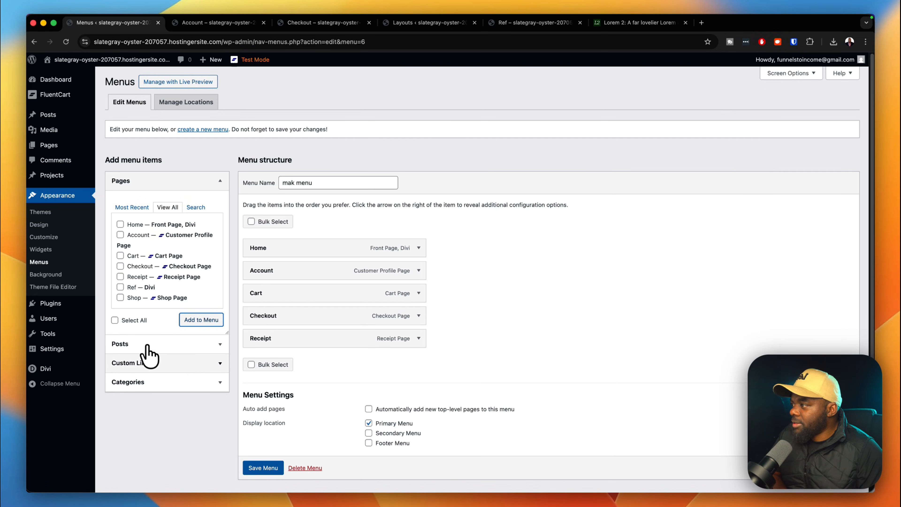
Add a '#' custom link labelled User in second place with Account, Cart and Receipt nested under it.
click(152, 363)
click(182, 248)
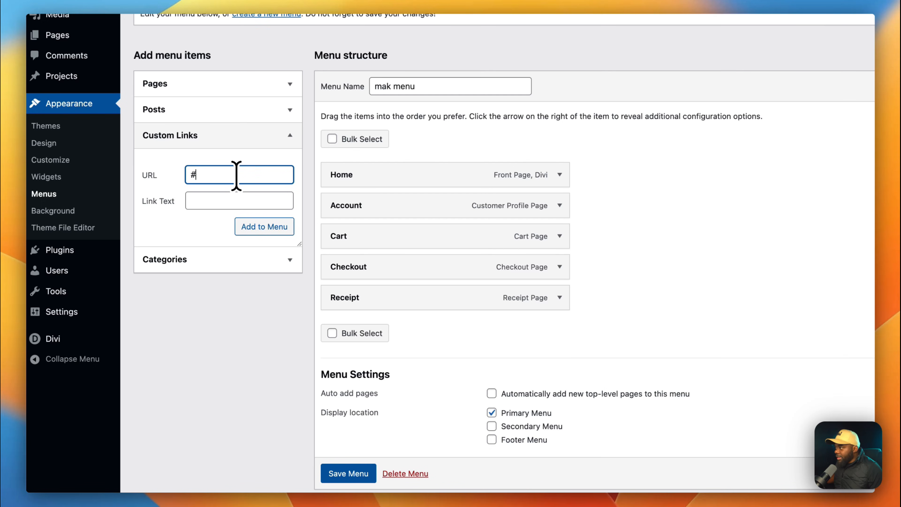
click(238, 199)
text(U)
text(ser)
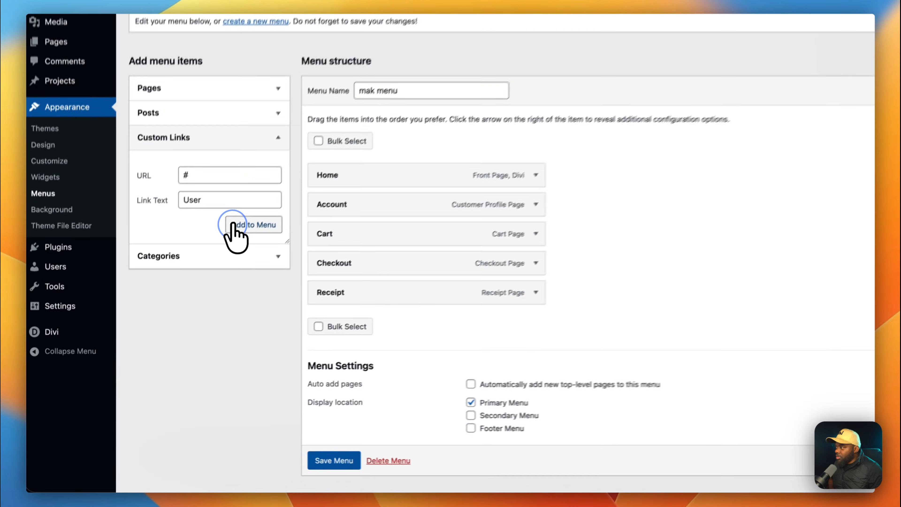
click(201, 286)
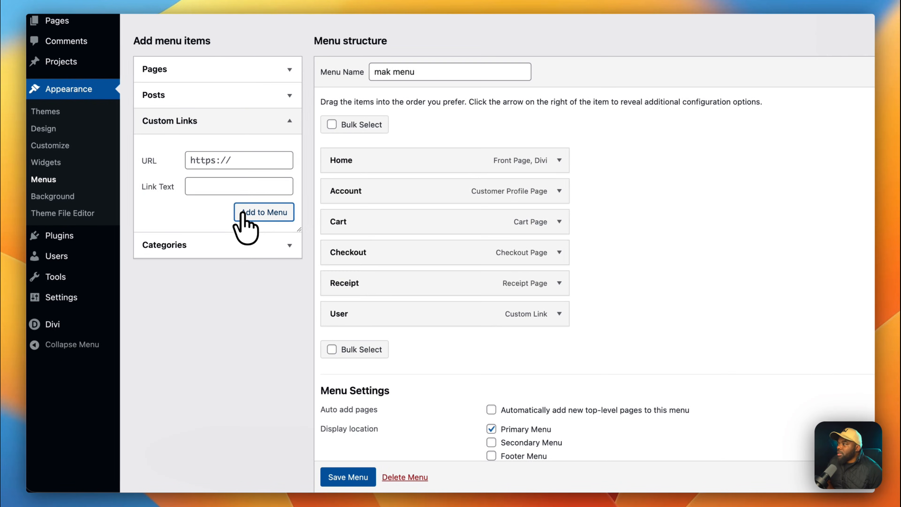
drag(372, 314, 375, 191)
drag(355, 222, 379, 259)
drag(372, 314, 381, 284)
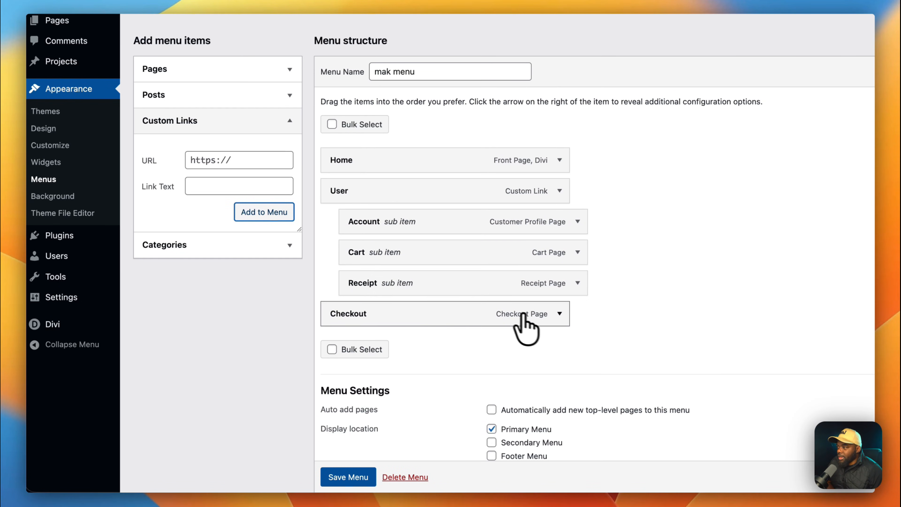
Remove Checkout from the menu and save the menu changes.
click(560, 314)
scroll(547, 365, down, 1)
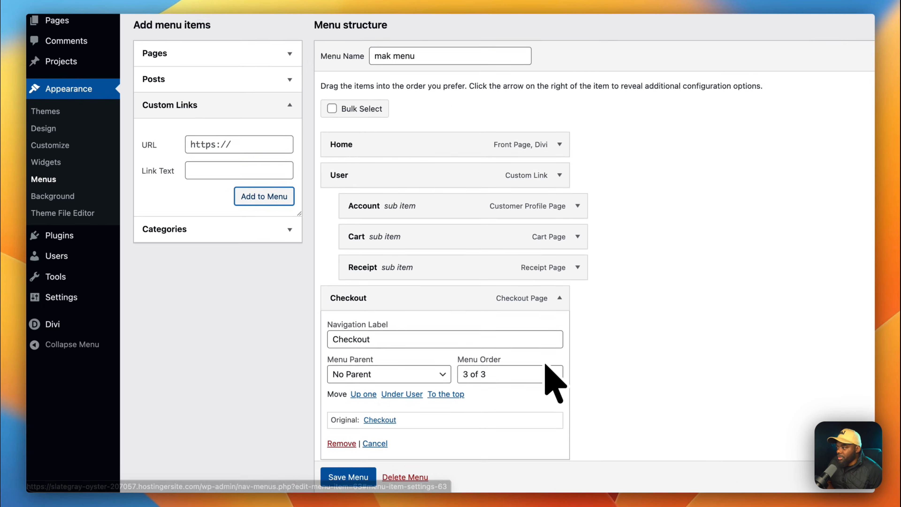
scroll(554, 384, down, 5)
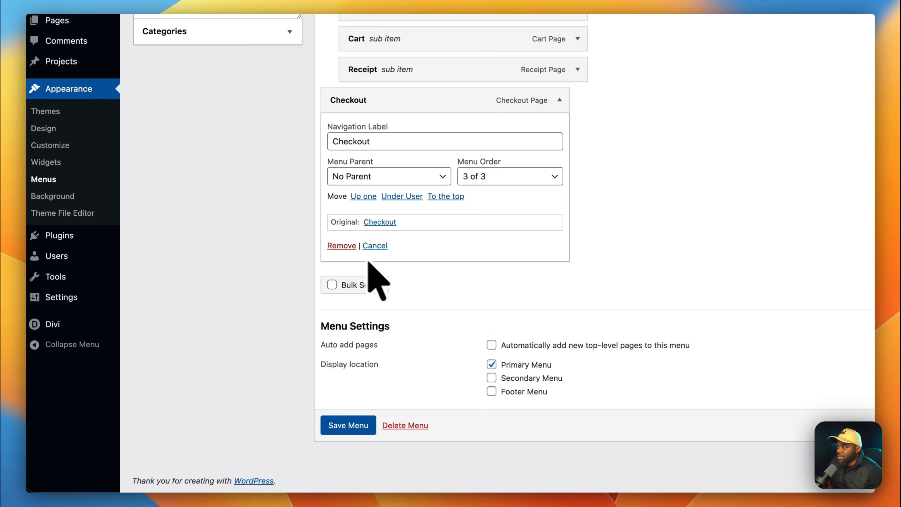
click(341, 246)
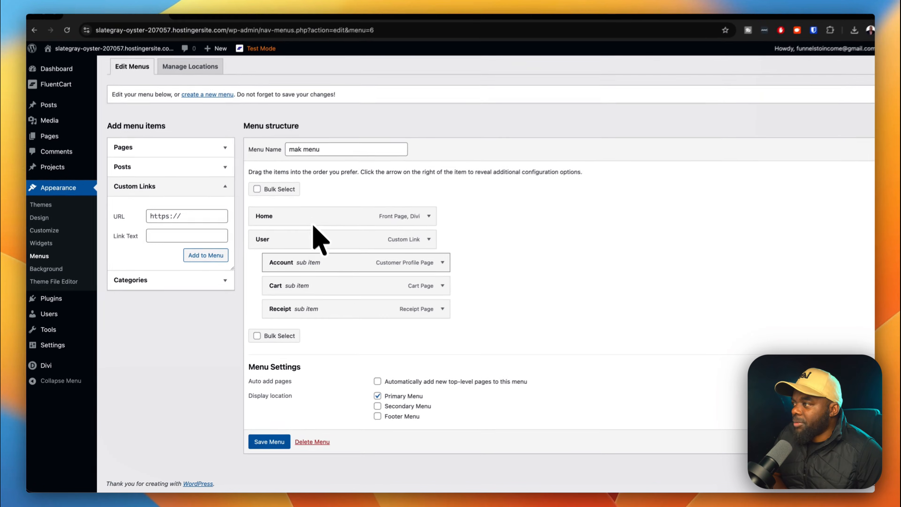
scroll(361, 363, up, 2)
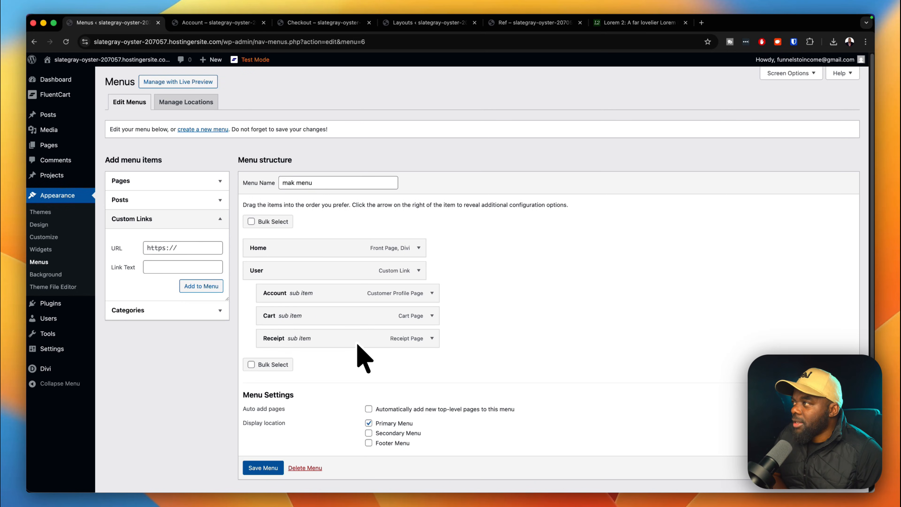
scroll(358, 344, down, 2)
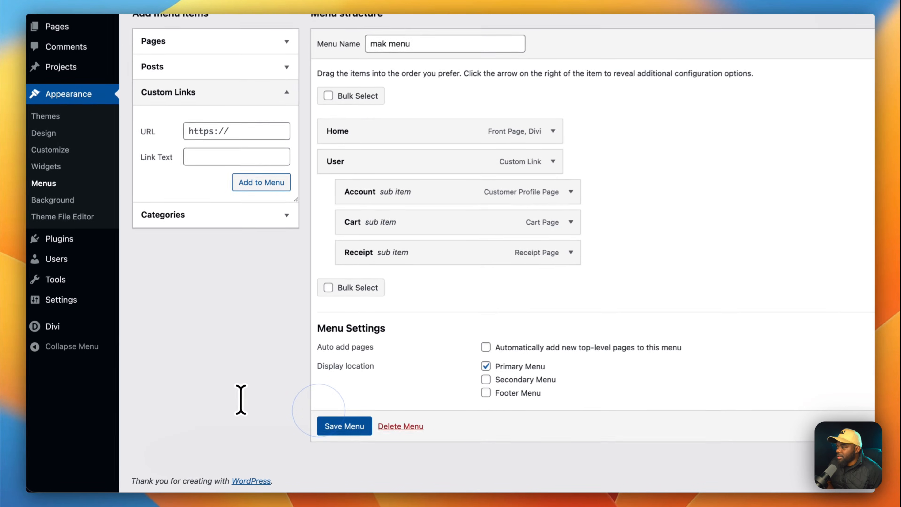
click(351, 428)
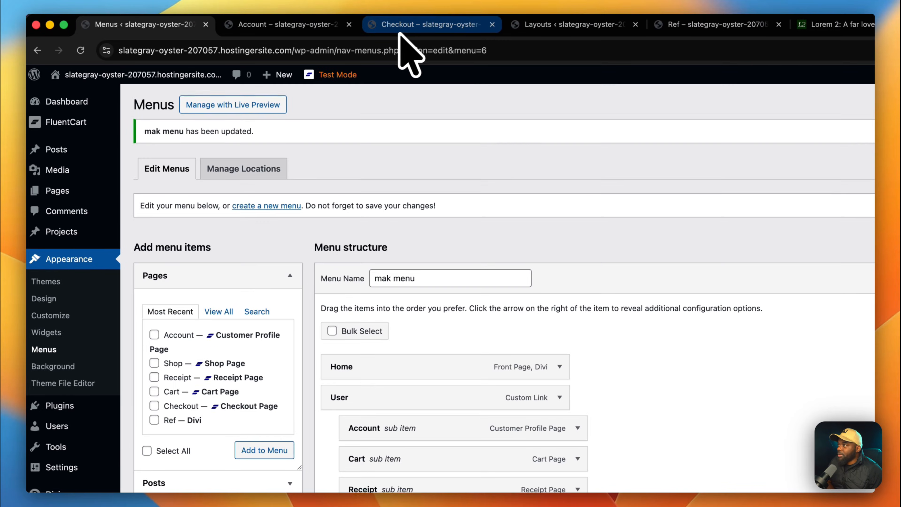
Reload the storefront and browse the Account page's downloads, purchase history and profile.
click(408, 27)
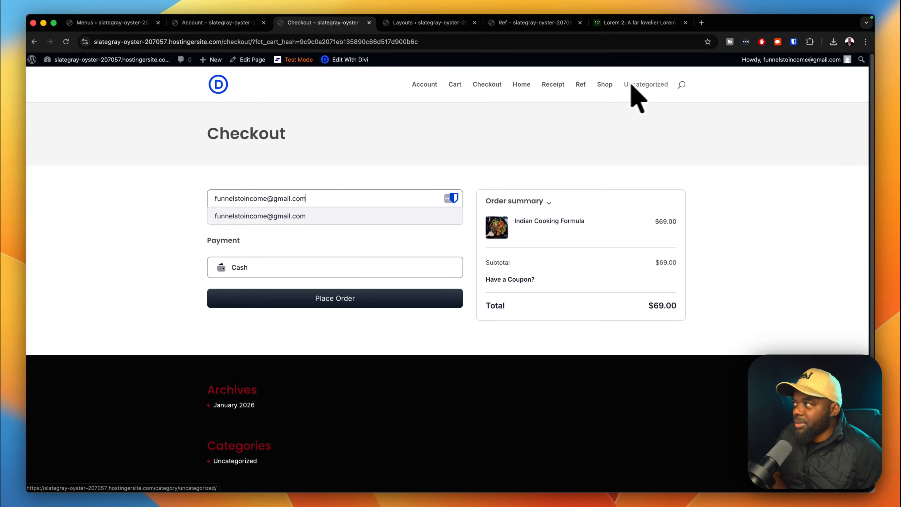
click(67, 42)
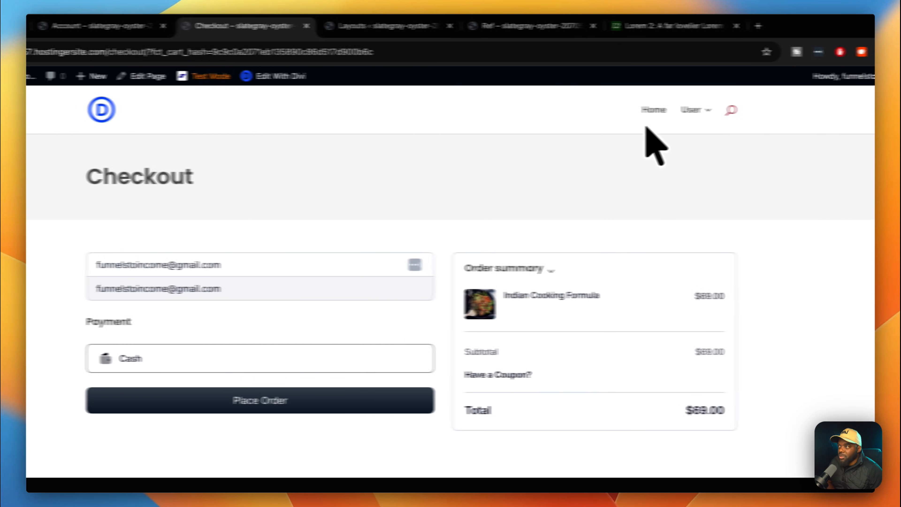
mouse_move(661, 88)
click(672, 161)
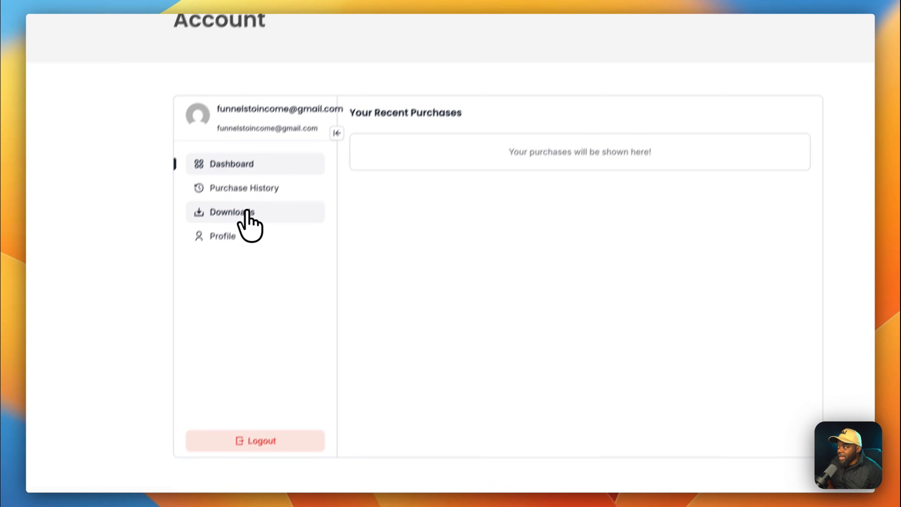
click(90, 369)
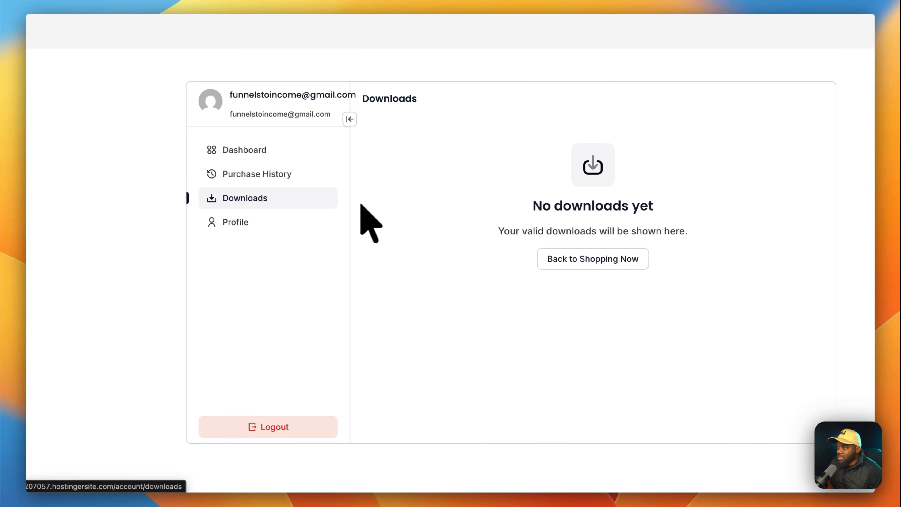
click(265, 178)
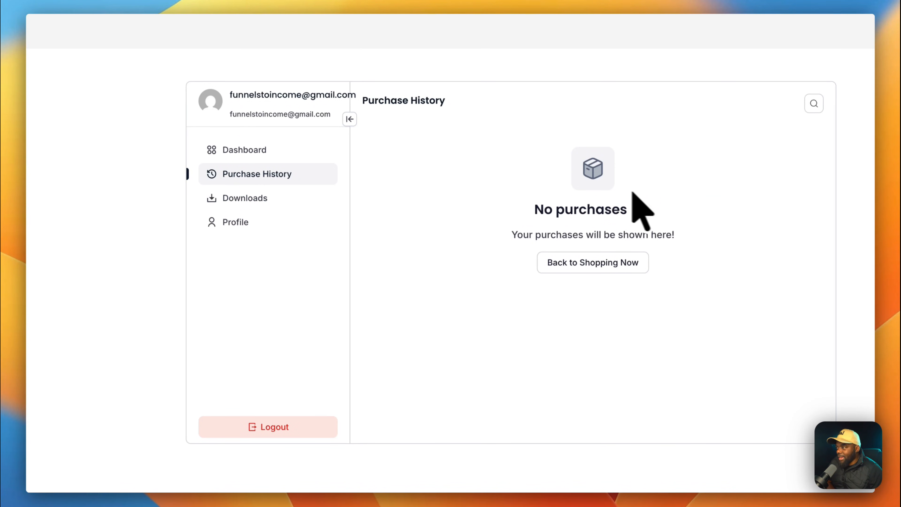
click(251, 225)
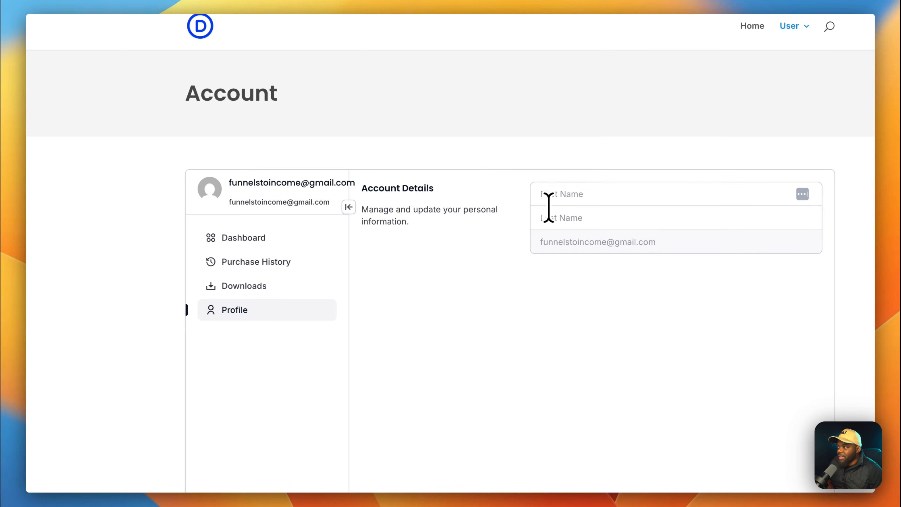
Visit the Receipt and Cart pages from the User submenu.
mouse_move(794, 26)
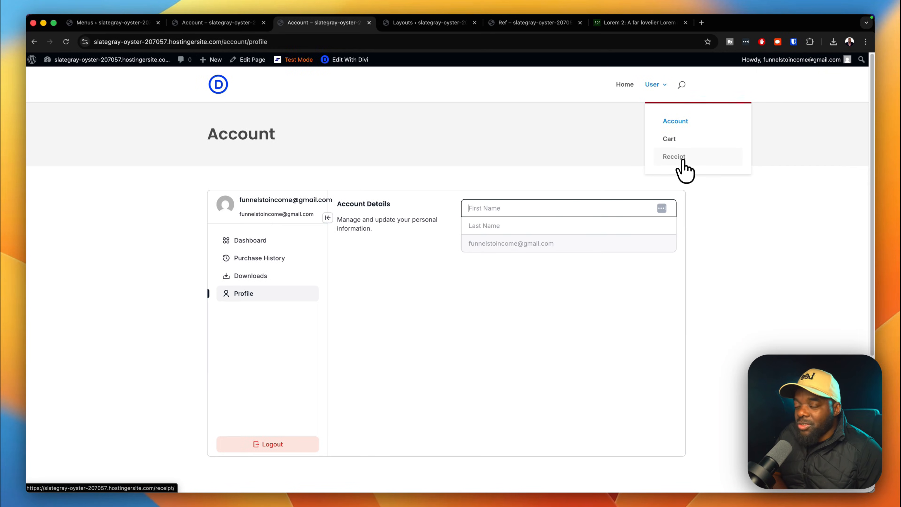
click(683, 160)
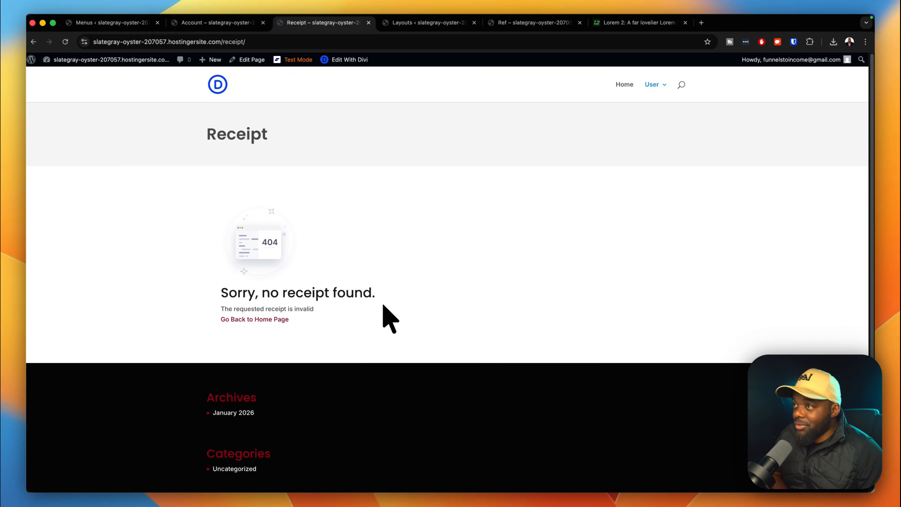
mouse_move(653, 90)
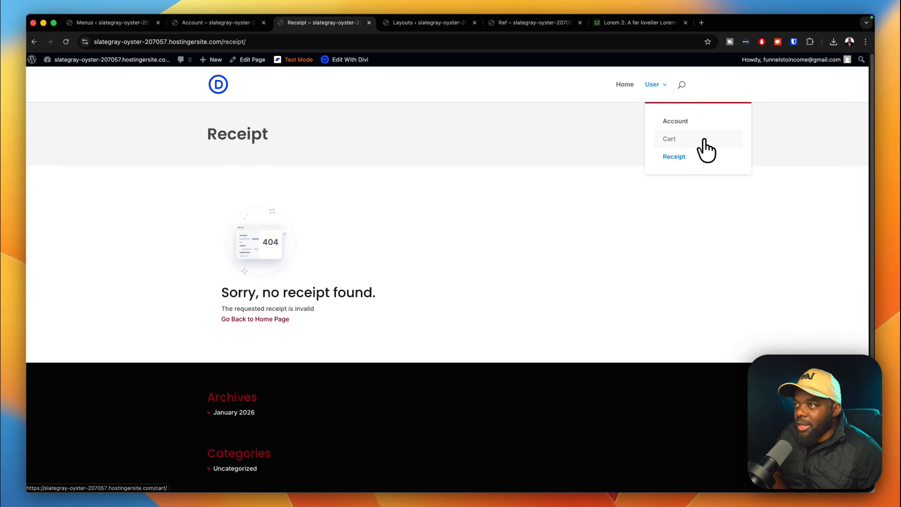
click(705, 140)
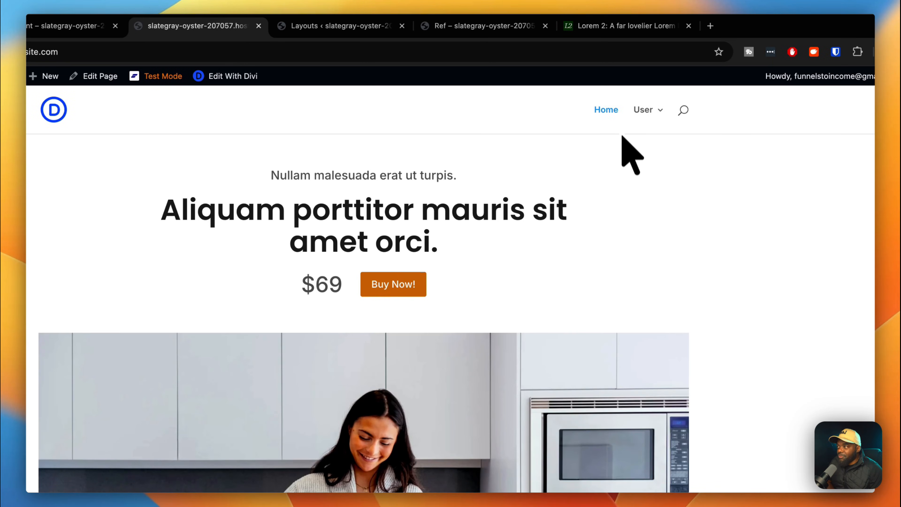
scroll(715, 392, down, 5)
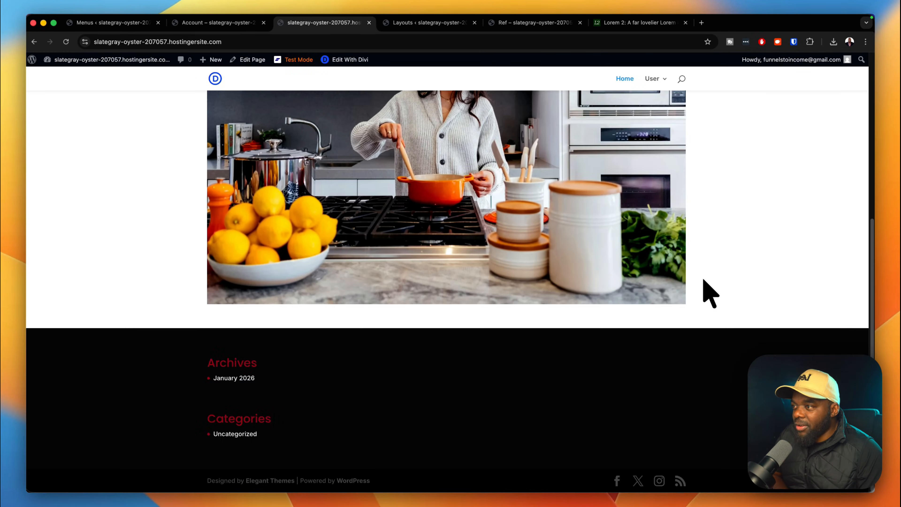
scroll(706, 282, up, 5)
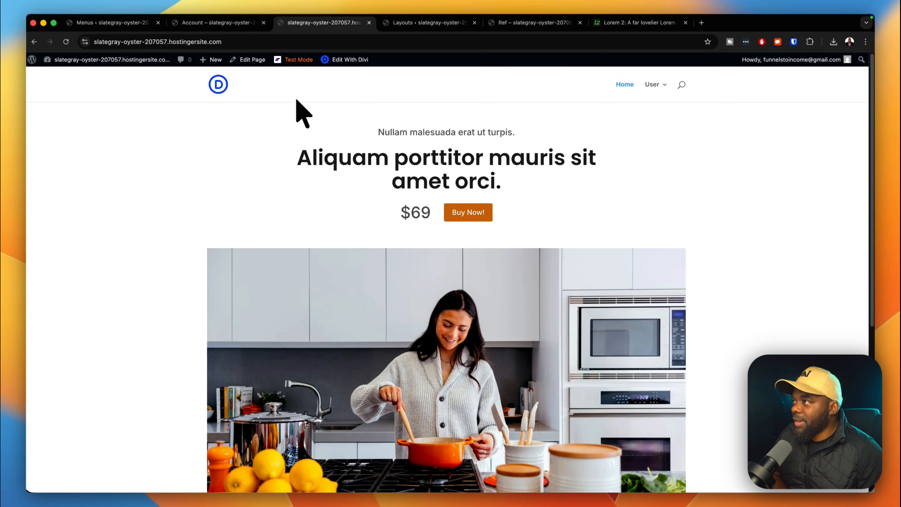
Reach the Indian Cooking Formula checkout via Buy Now and copy its web address.
click(249, 22)
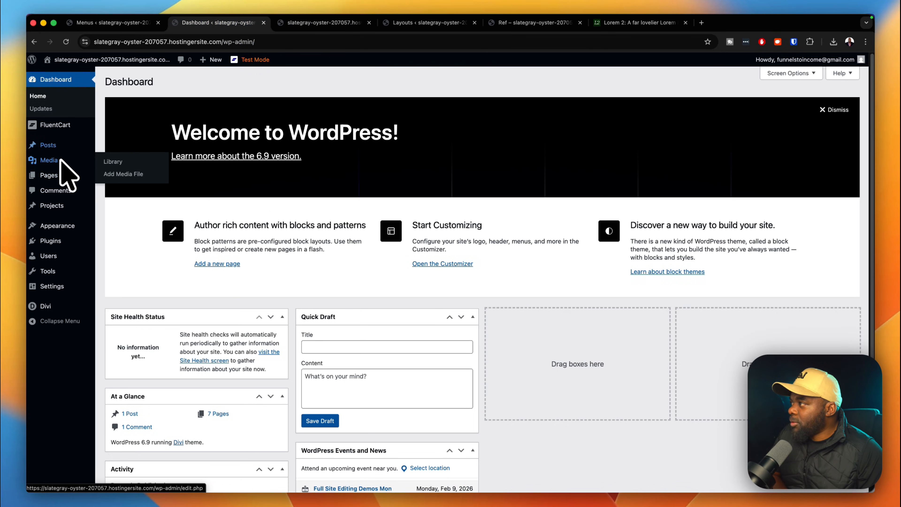
mouse_move(78, 127)
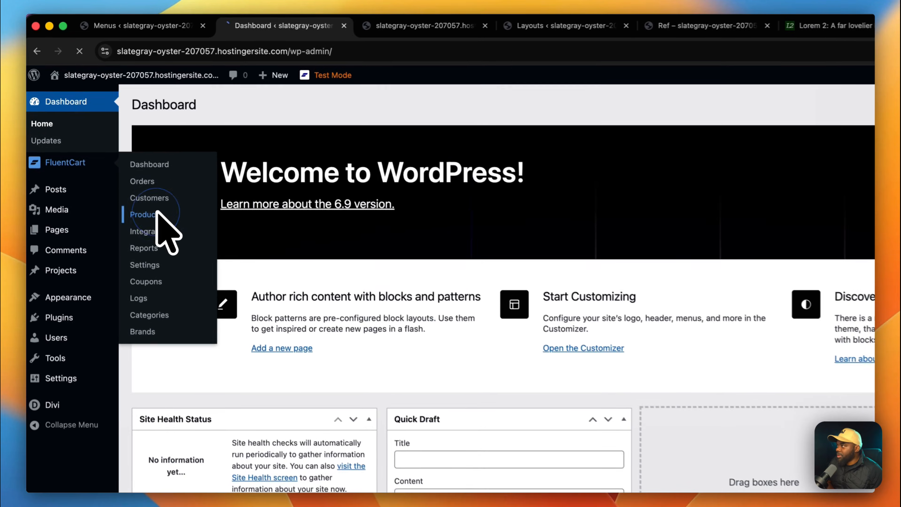
click(116, 163)
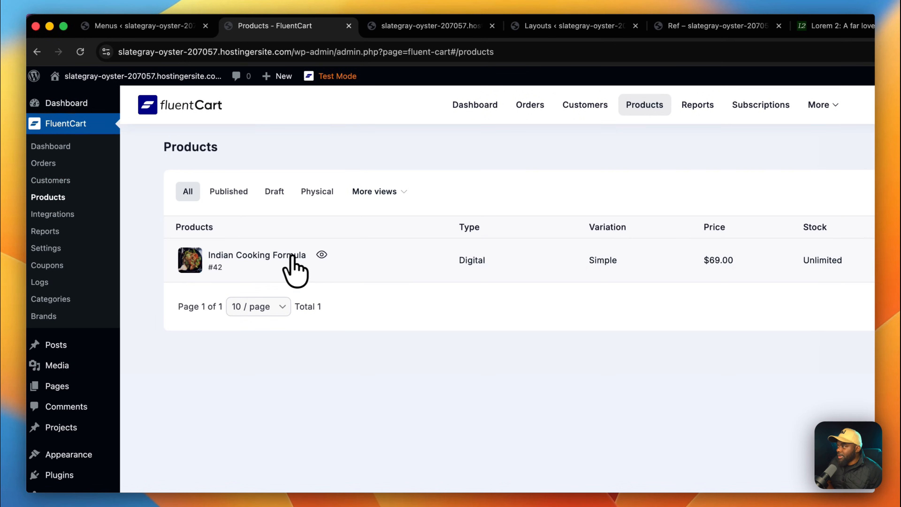
click(321, 255)
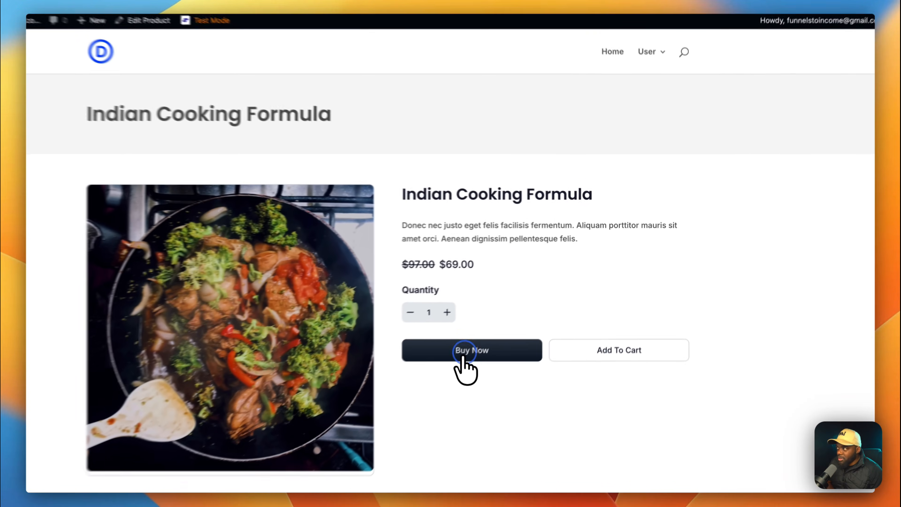
click(507, 326)
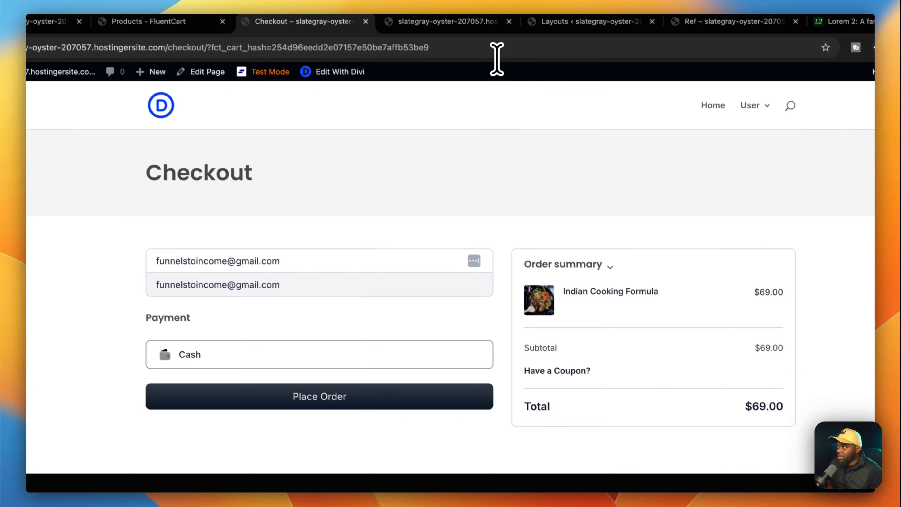
click(518, 54)
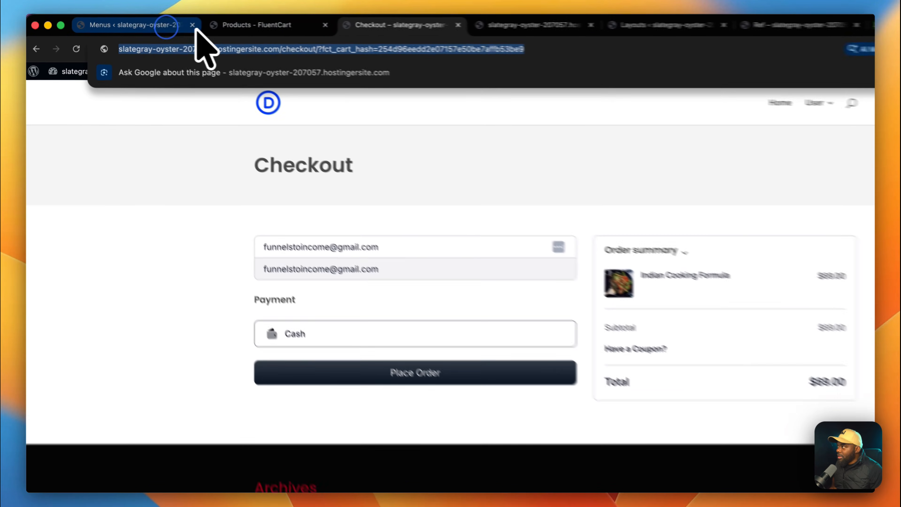
Return to the WordPress Menus page in the admin.
click(142, 23)
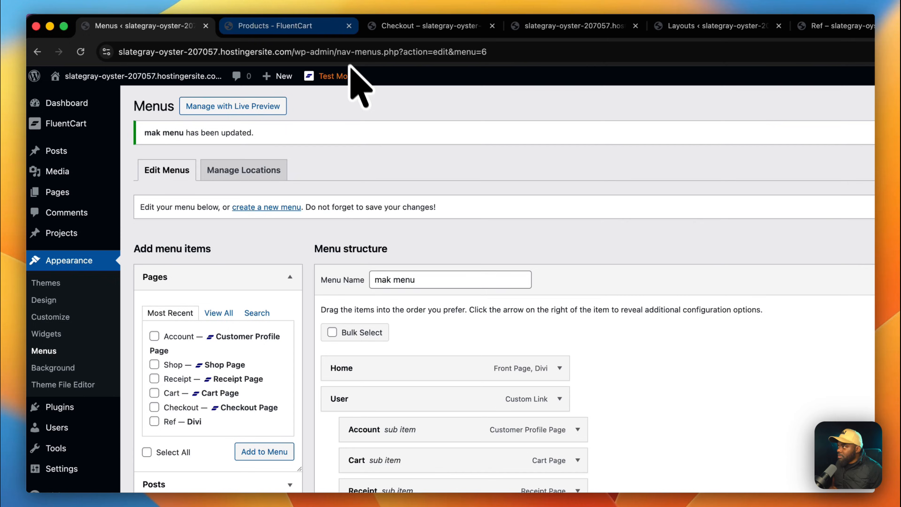
click(318, 24)
click(193, 23)
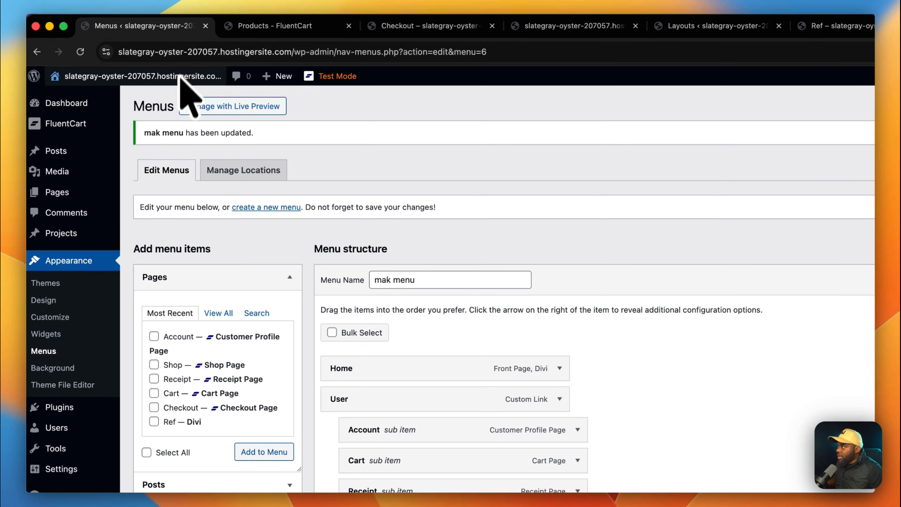
mouse_move(80, 102)
mouse_move(81, 84)
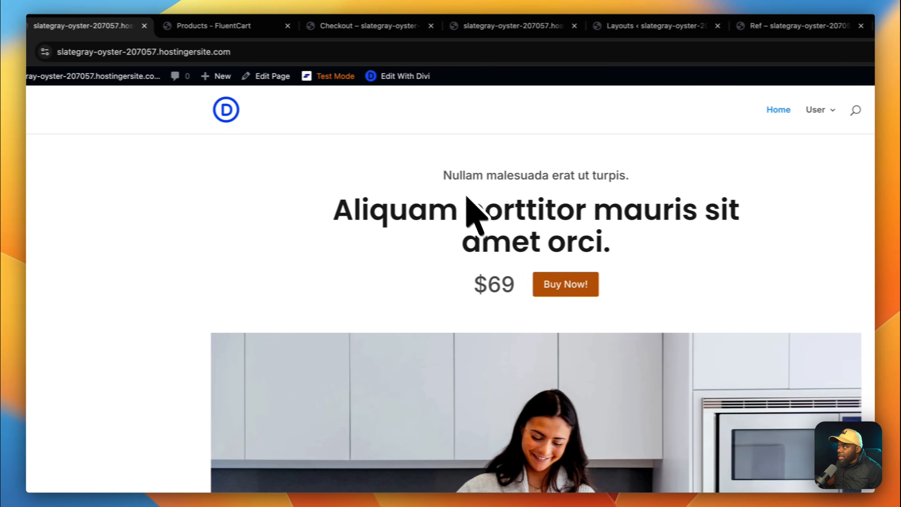
Set the Buy Now! button's link URL to the copied checkout address and save.
click(407, 79)
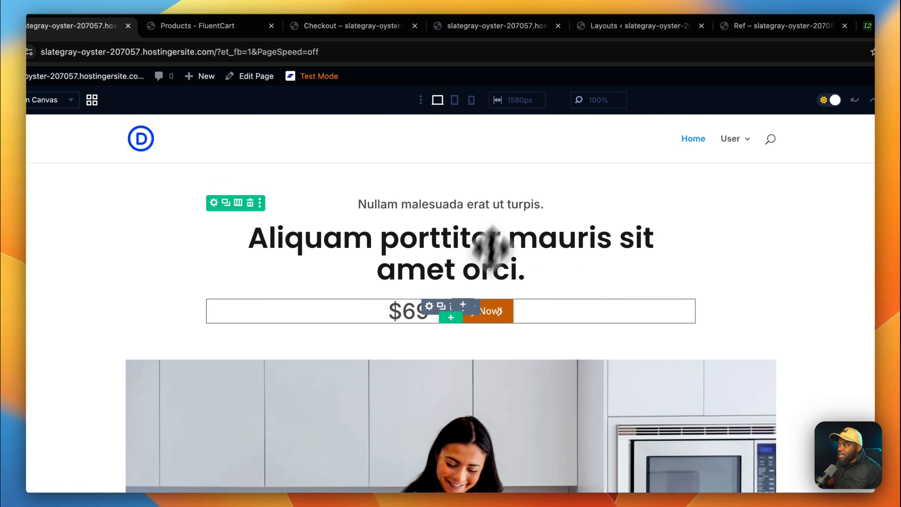
click(473, 309)
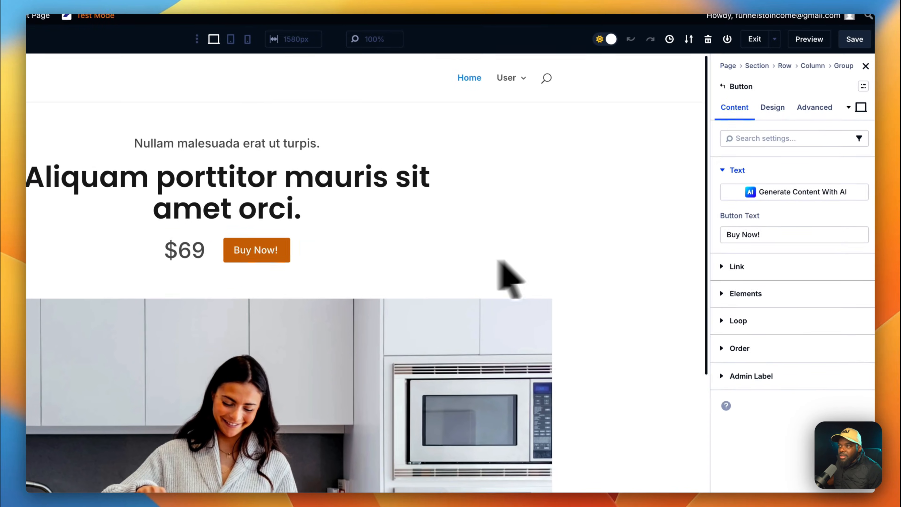
click(775, 273)
click(763, 240)
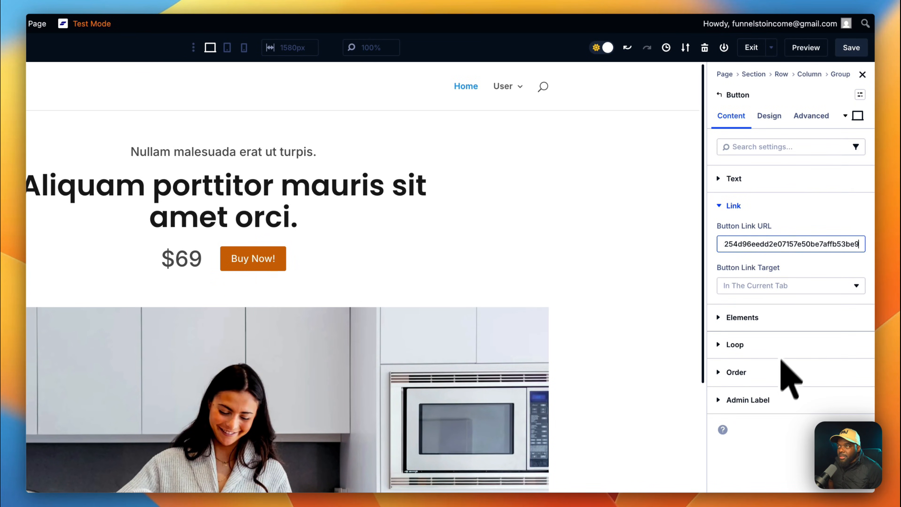
click(854, 49)
Preview the page to confirm Buy Now! leads to checkout, then recheck the link.
click(808, 48)
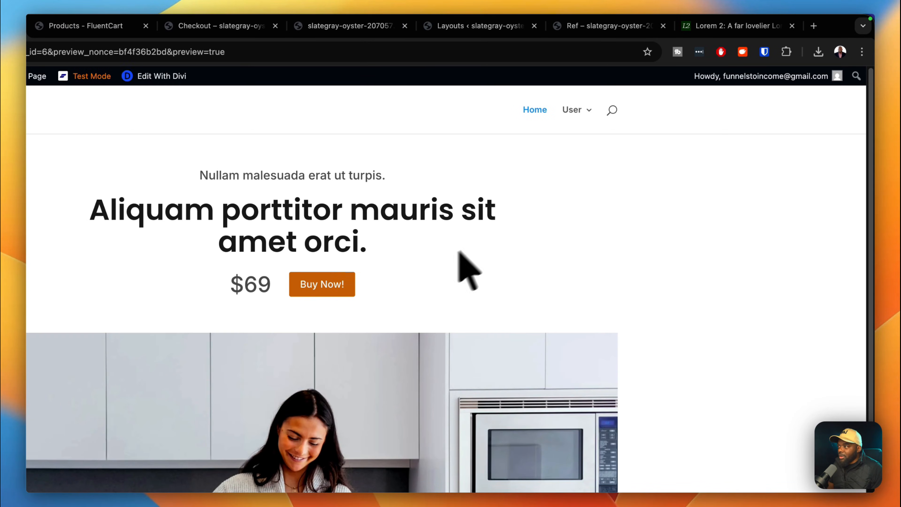
click(332, 287)
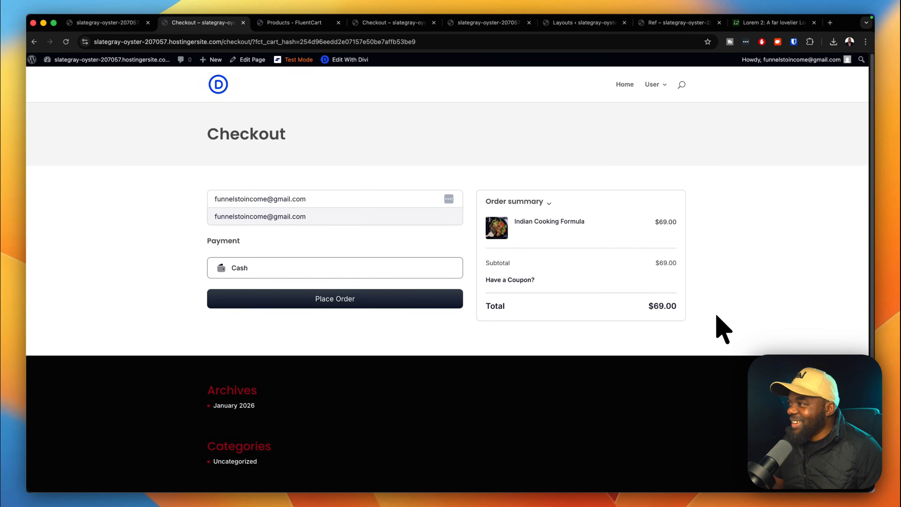
click(124, 23)
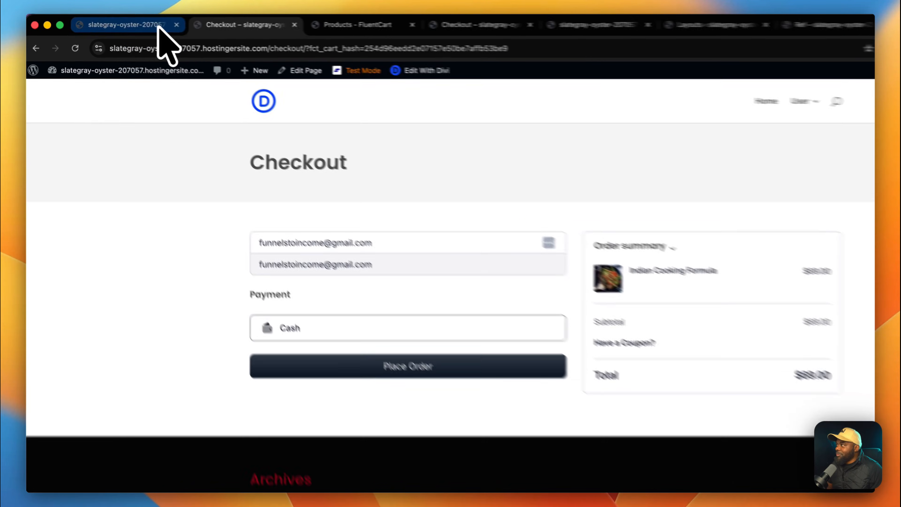
click(564, 308)
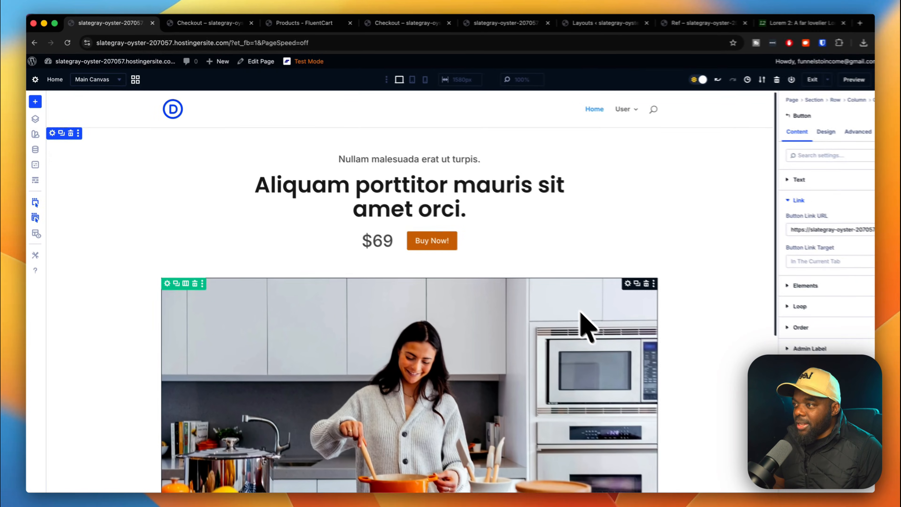
Add a two-column section below the kitchen photo.
scroll(801, 475, down, 5)
scroll(611, 351, down, 3)
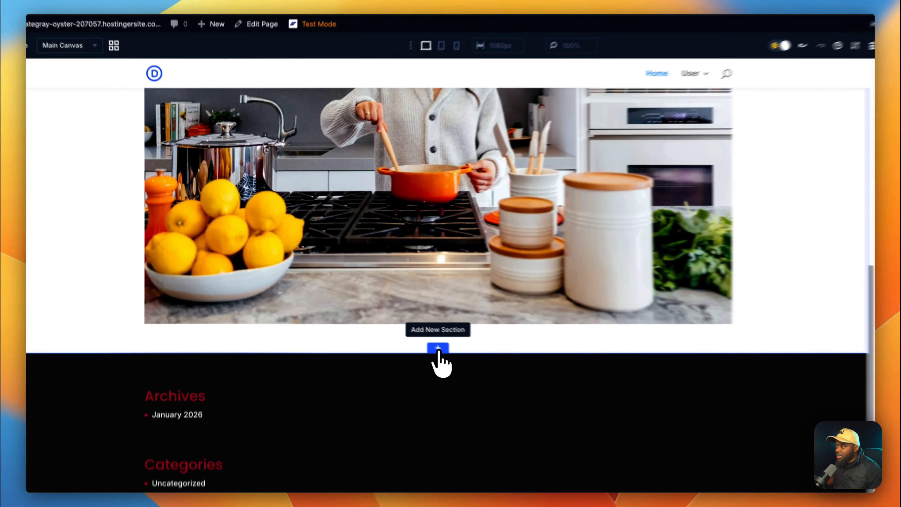
click(396, 324)
click(434, 143)
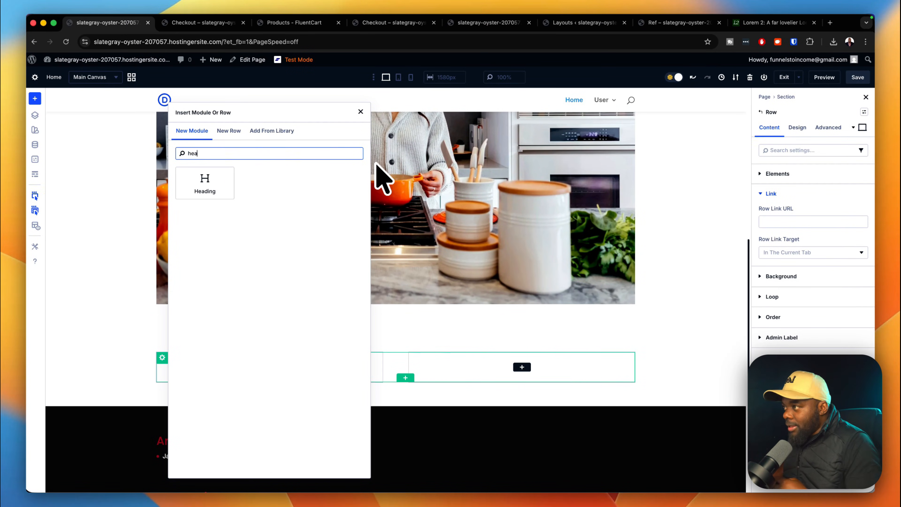
Add Heading and Text modules on the left and a cutting-board photo Image module on the right.
click(205, 183)
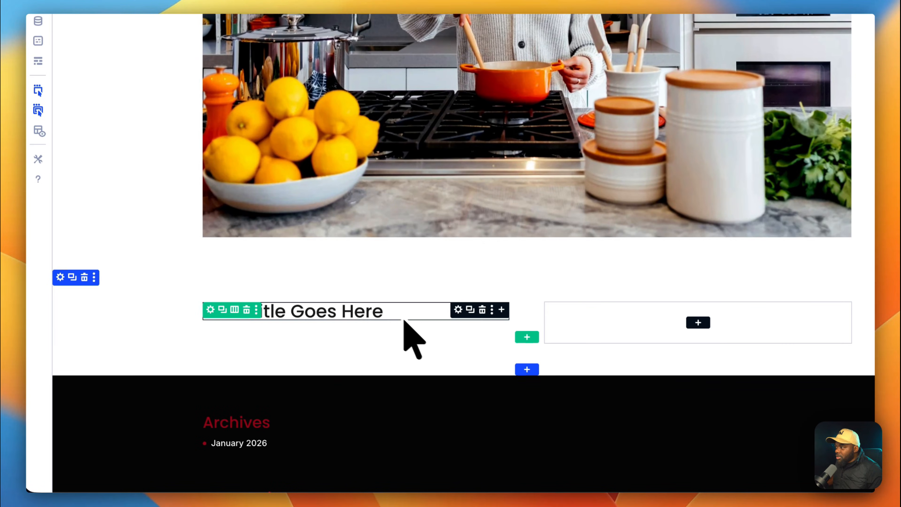
click(502, 310)
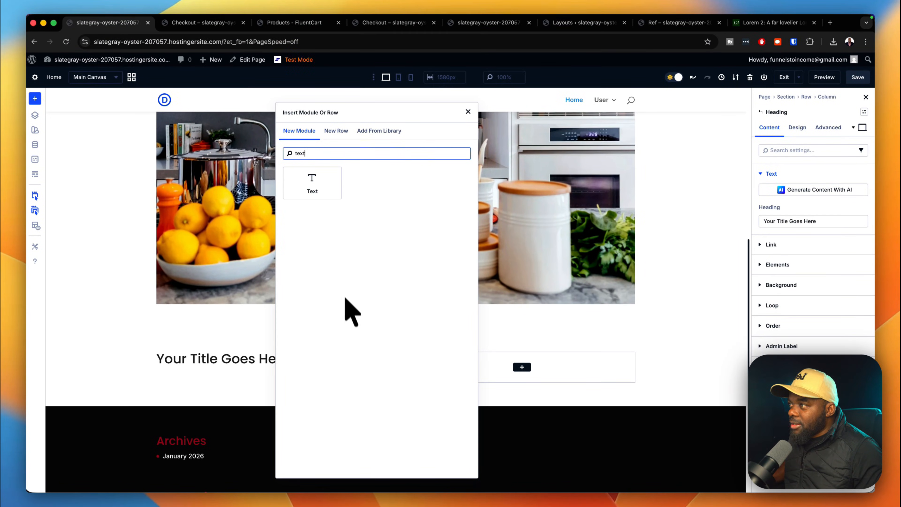
key(Return)
click(527, 367)
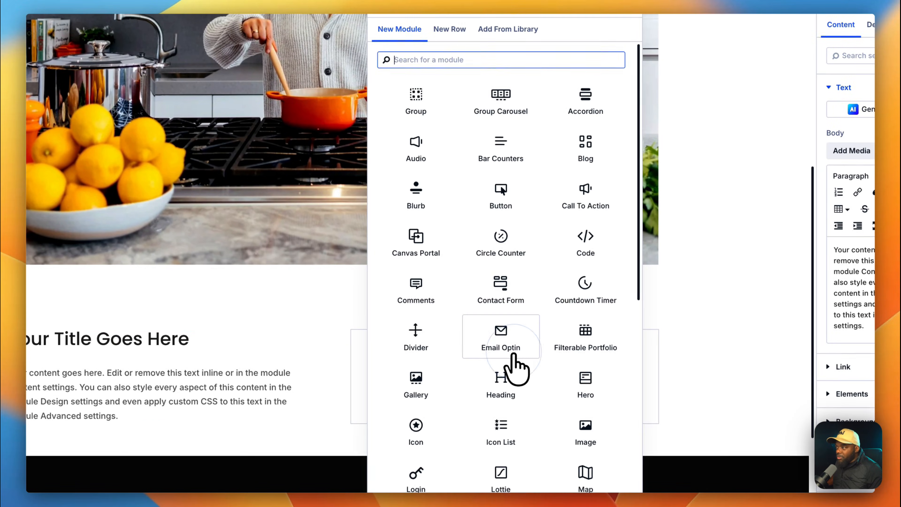
text(imag)
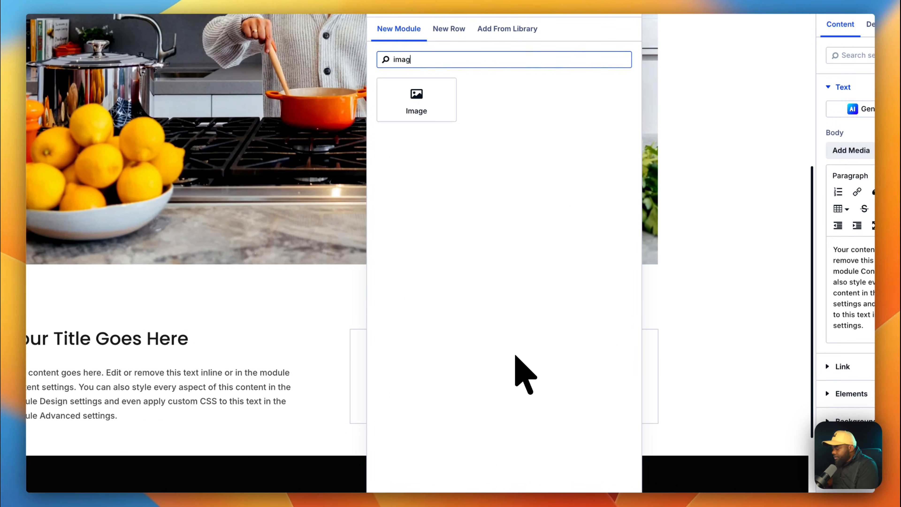
key(Return)
click(733, 237)
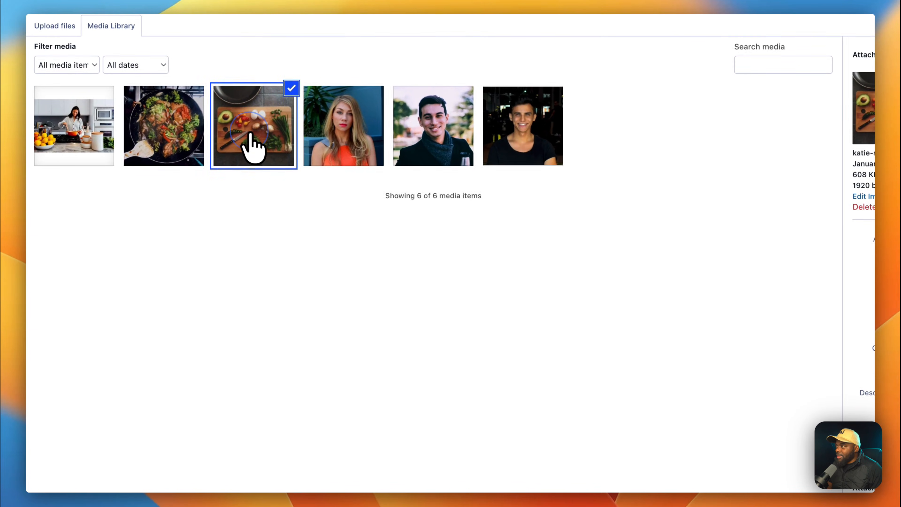
click(843, 458)
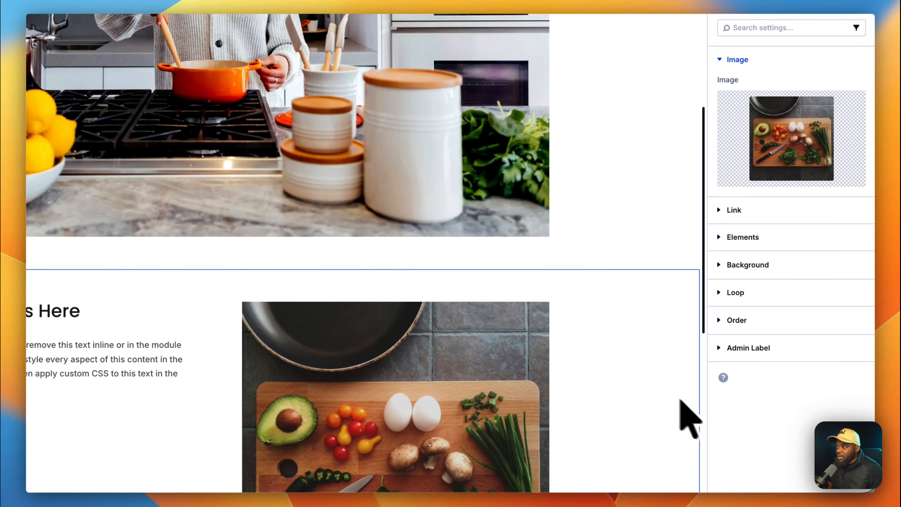
scroll(668, 384, down, 5)
scroll(656, 355, up, 5)
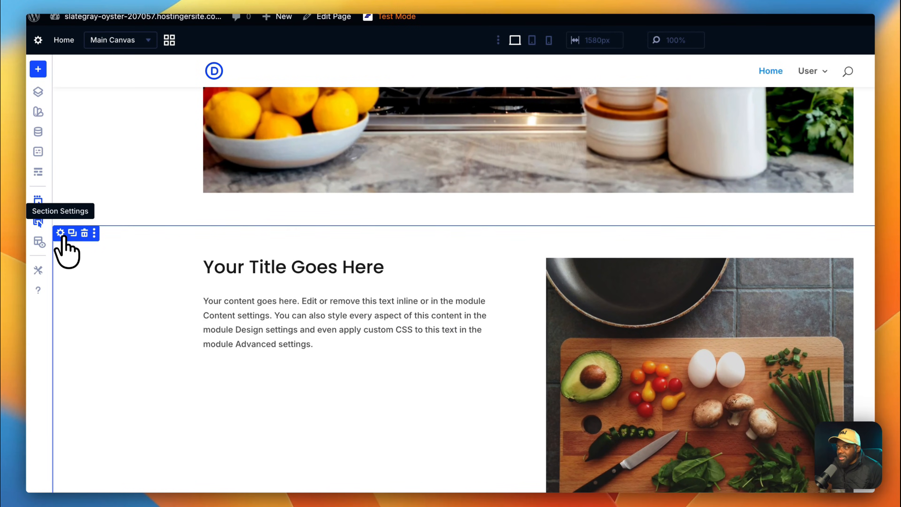
Try a Primary 100 section background, then replace it with Gray 100.
click(61, 232)
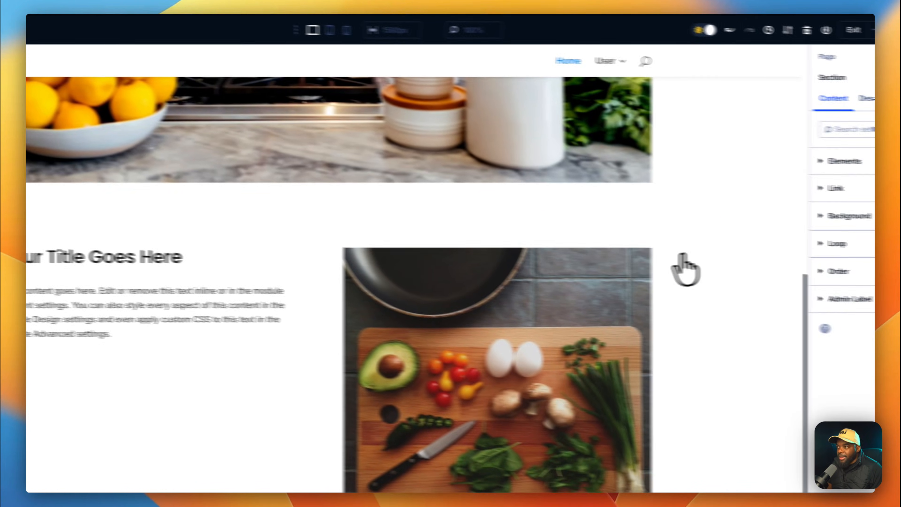
click(846, 215)
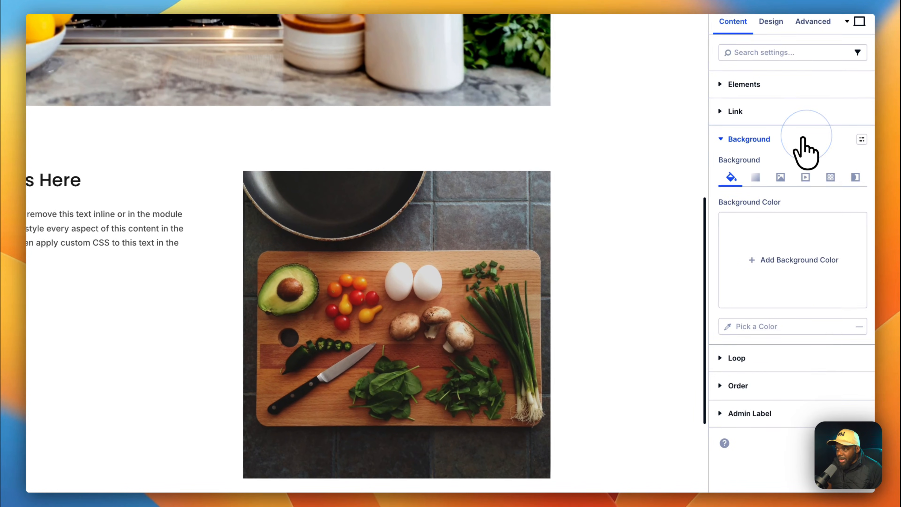
click(790, 267)
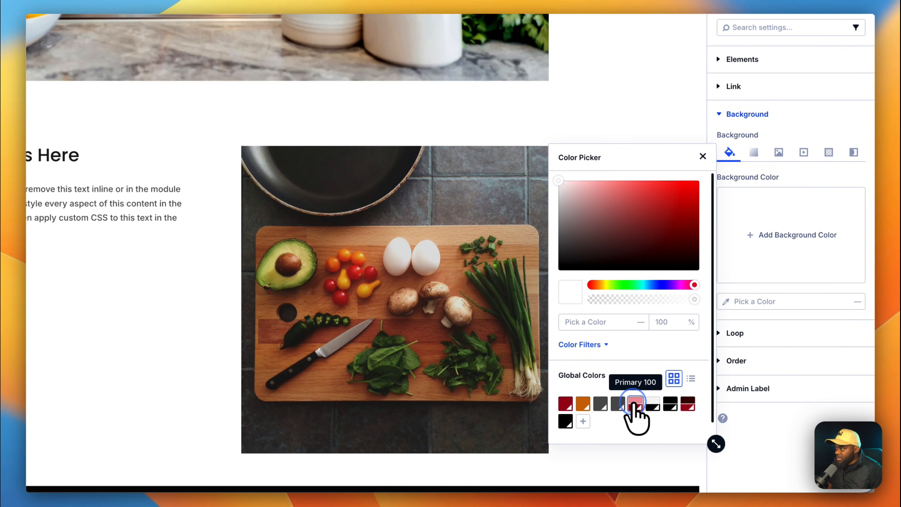
click(635, 403)
scroll(578, 224, up, 6)
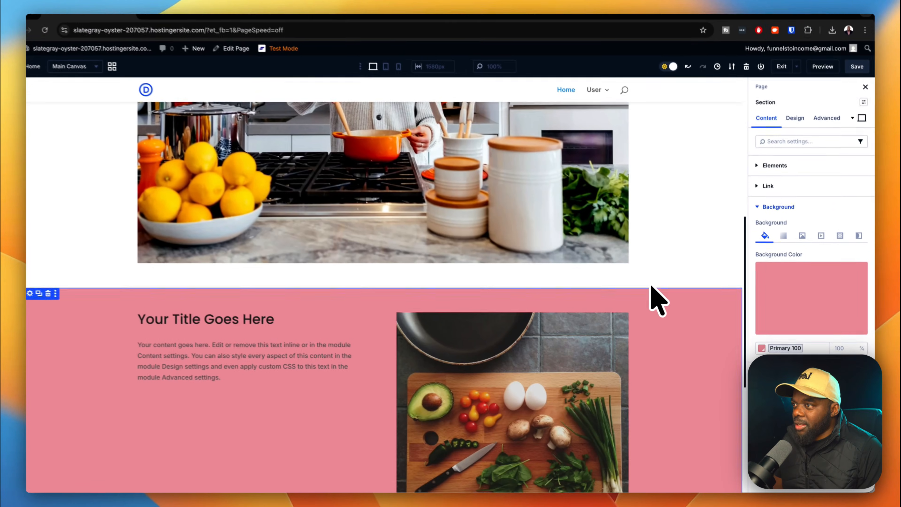
scroll(587, 217, down, 6)
scroll(669, 303, down, 3)
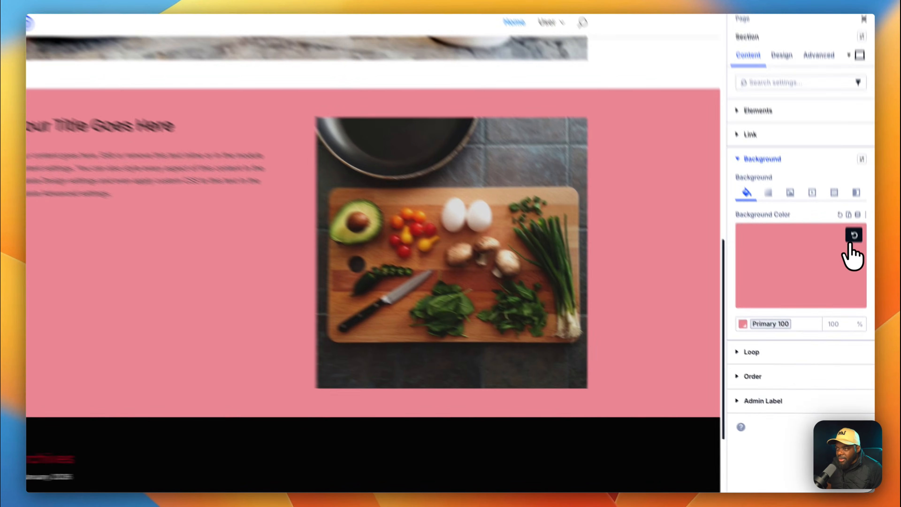
click(858, 277)
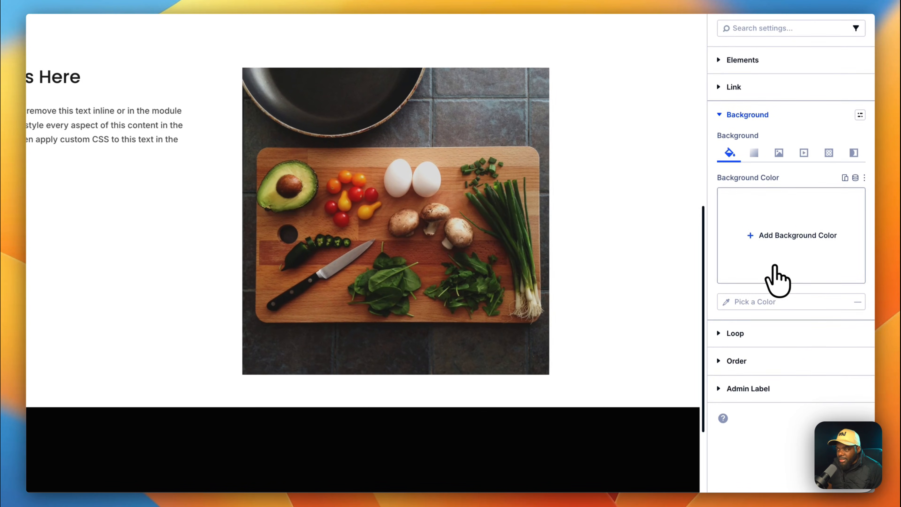
click(804, 302)
click(653, 404)
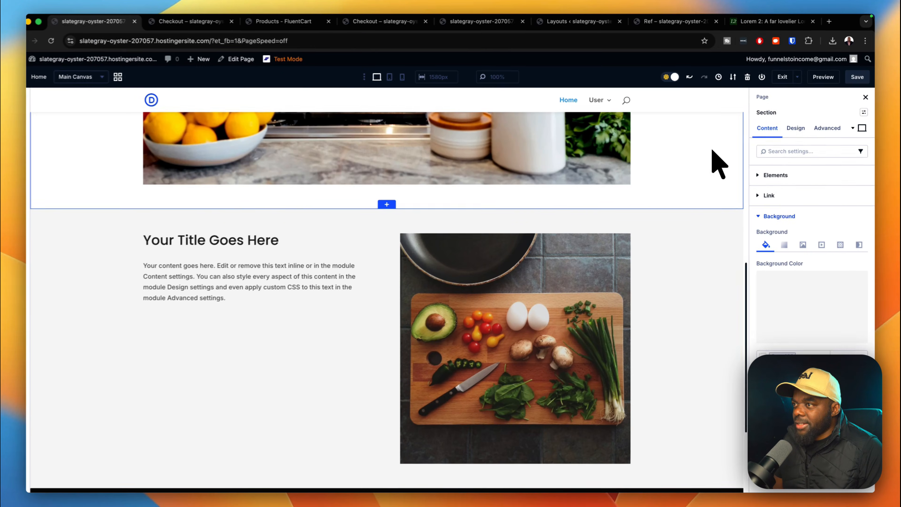
scroll(721, 162, down, 1)
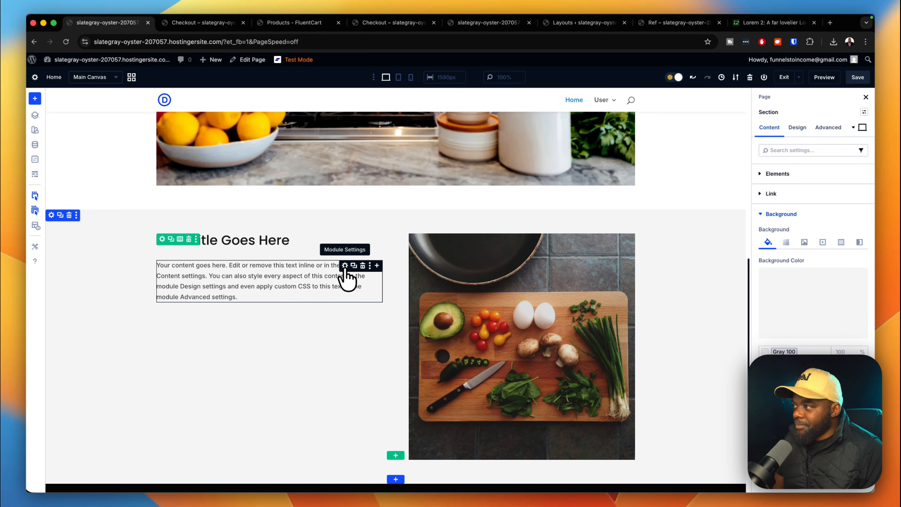
Apply the 'body text' preset to the section's paragraph.
click(344, 265)
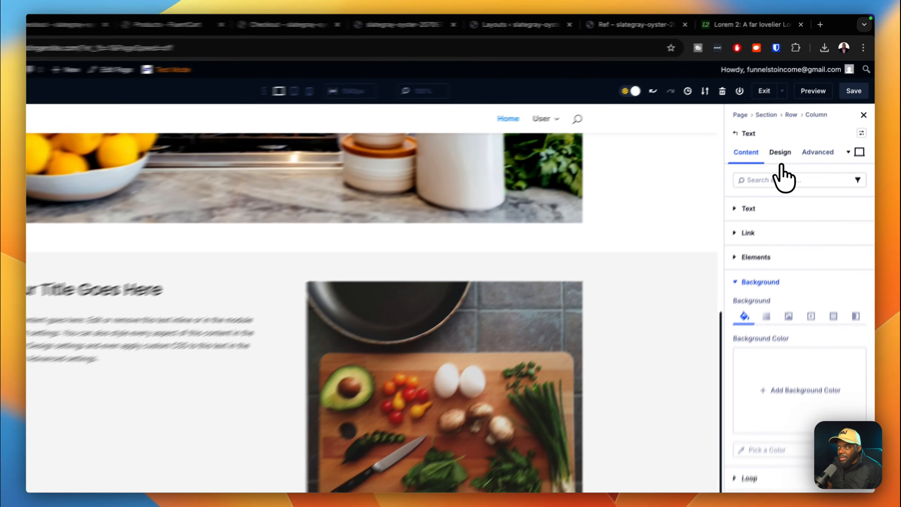
click(797, 128)
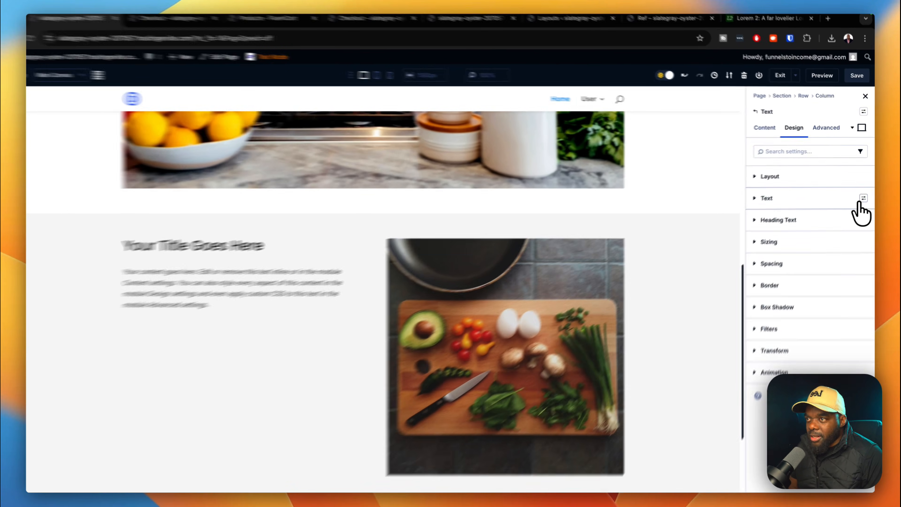
click(861, 254)
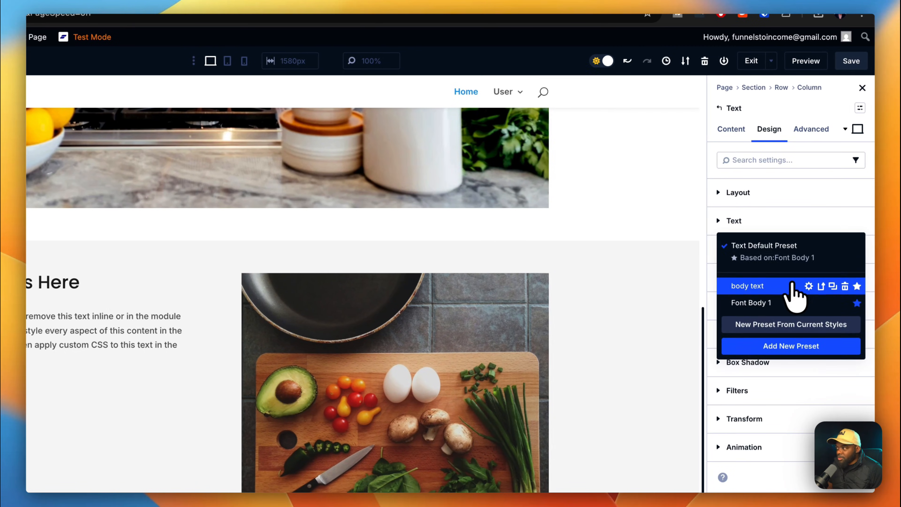
click(785, 285)
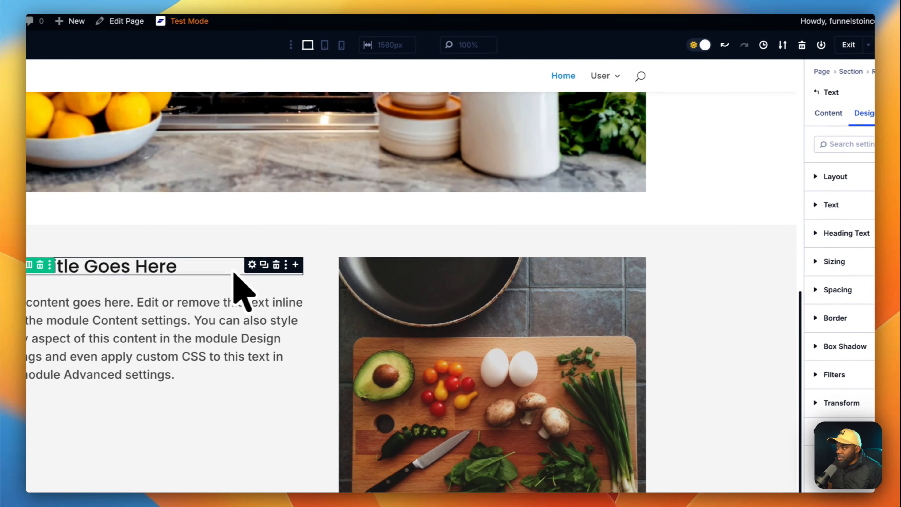
Apply the h3 heading preset to the section title.
click(155, 281)
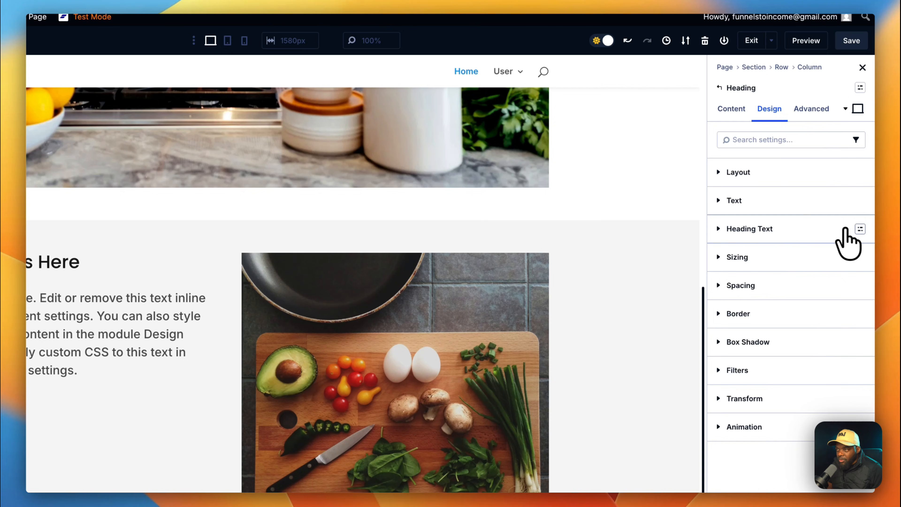
click(860, 229)
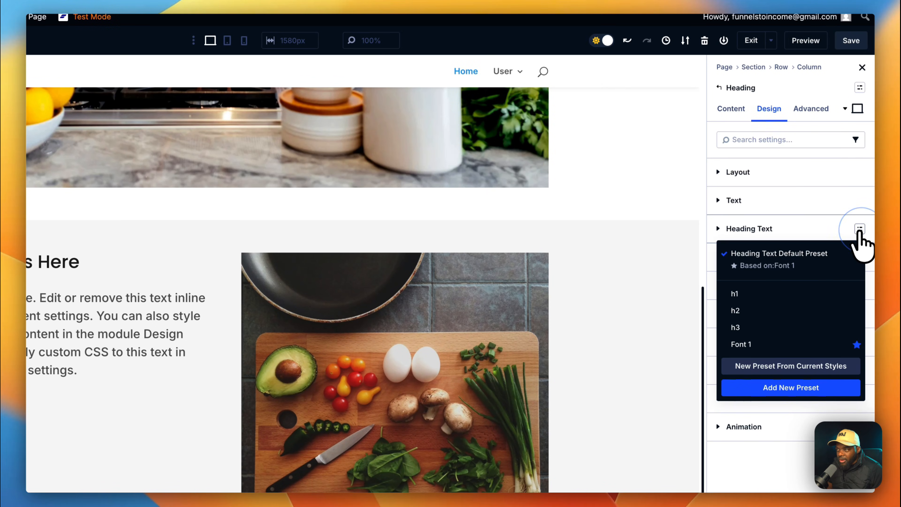
click(779, 329)
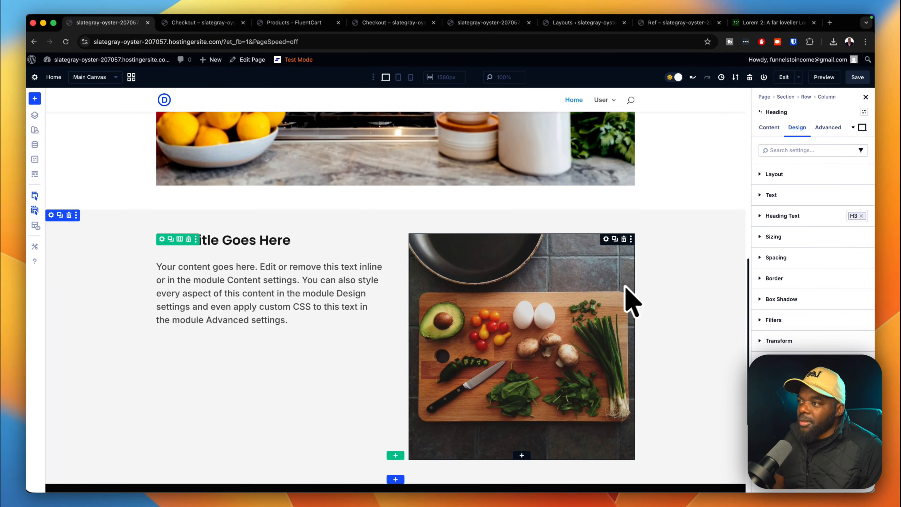
scroll(554, 301, down, 3)
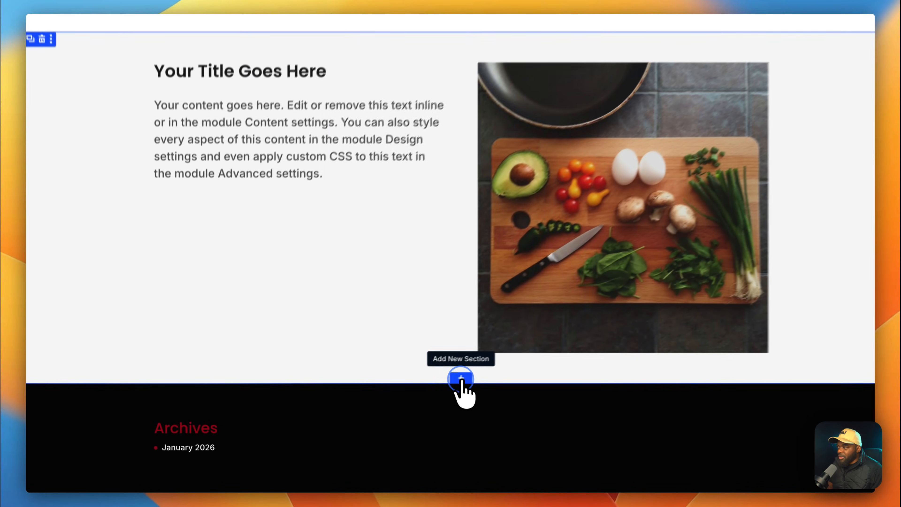
Add a section with a Heading retitled FAQs above a one-column Accordion row.
click(396, 398)
click(330, 167)
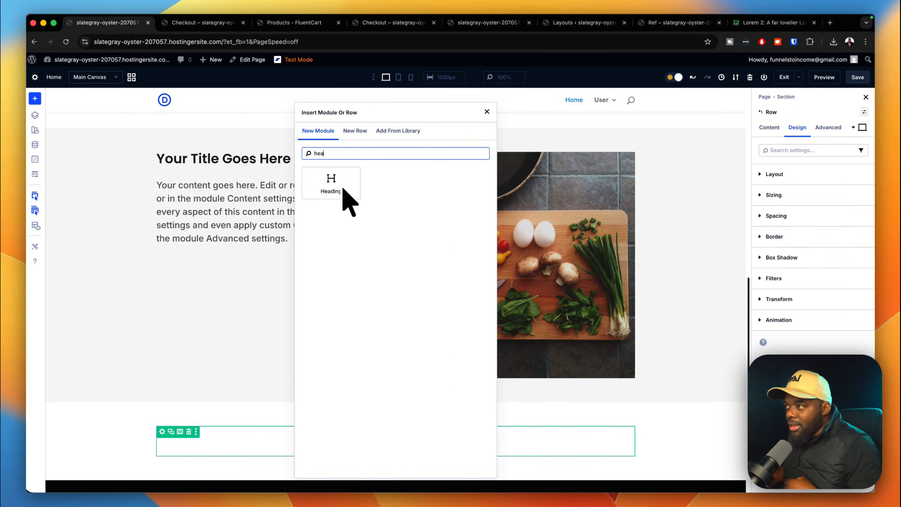
click(332, 181)
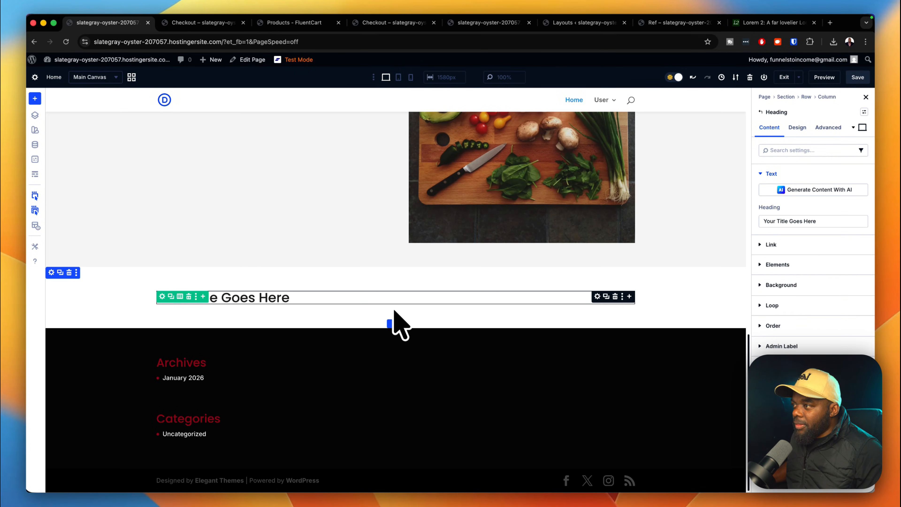
click(203, 296)
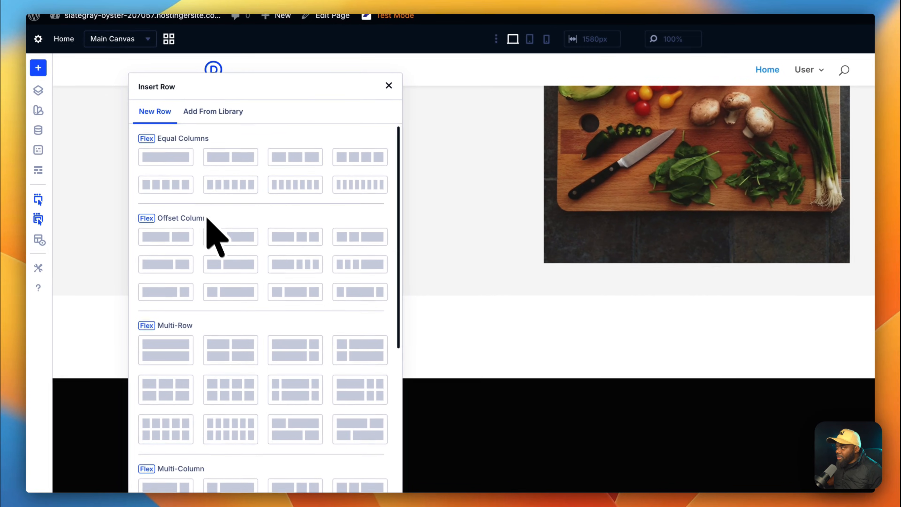
click(178, 161)
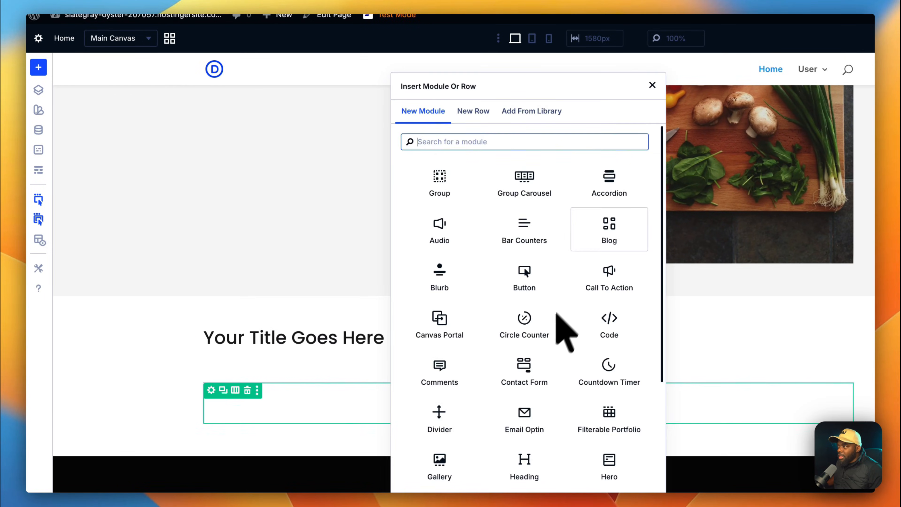
click(604, 199)
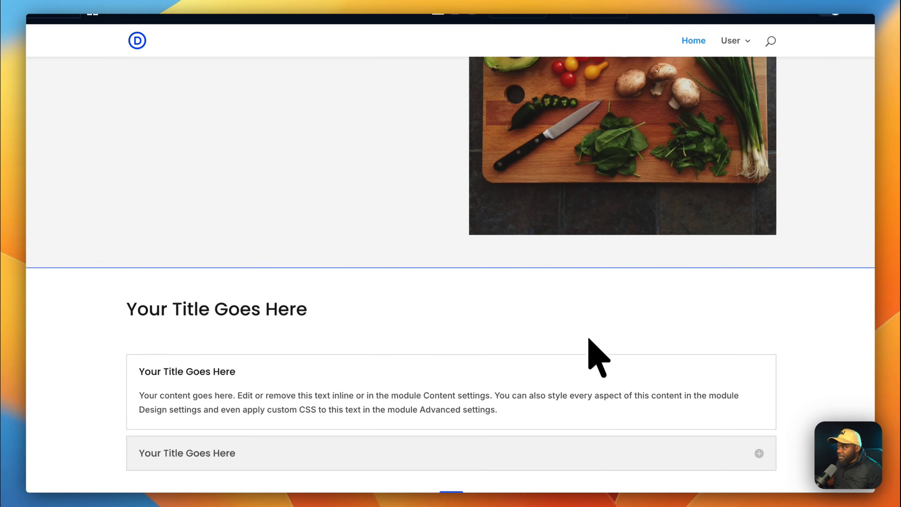
scroll(591, 348, down, 5)
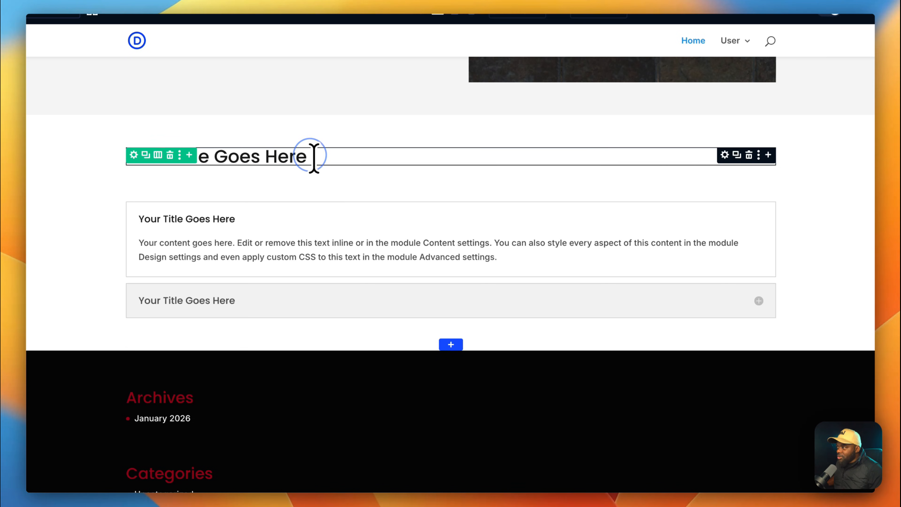
key(BackSpace)
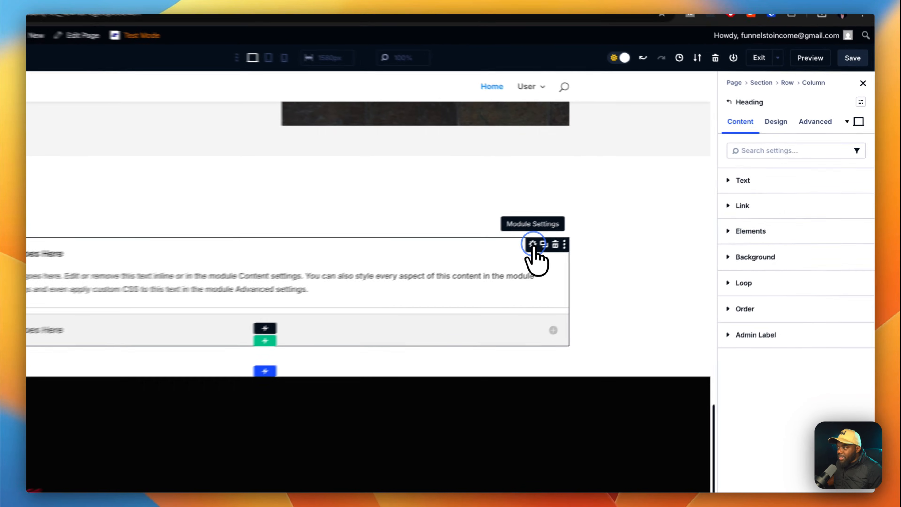
click(606, 224)
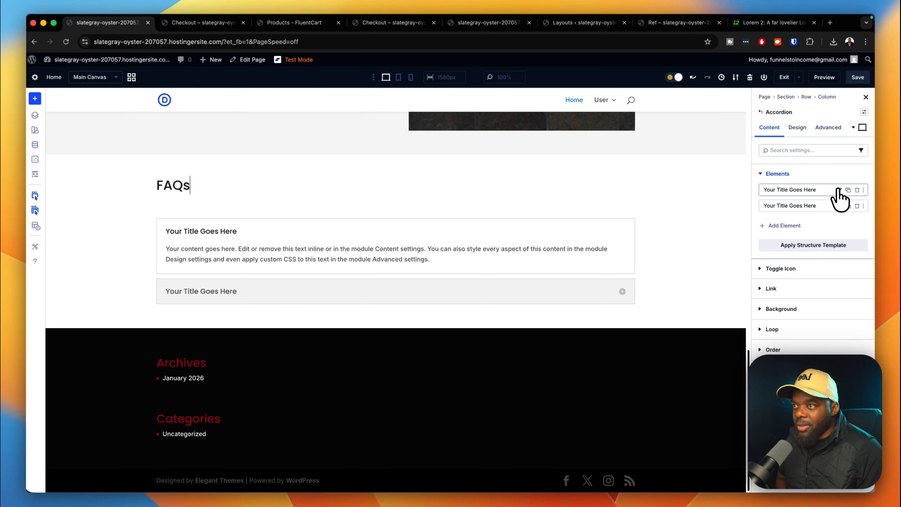
Title the first FAQ item 'Suspendisse urna nibh'.
click(840, 192)
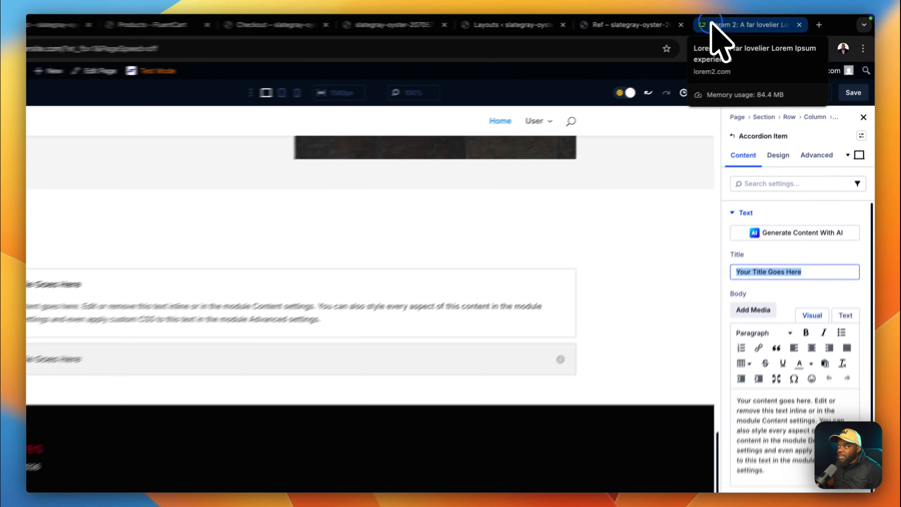
drag(742, 22, 279, 25)
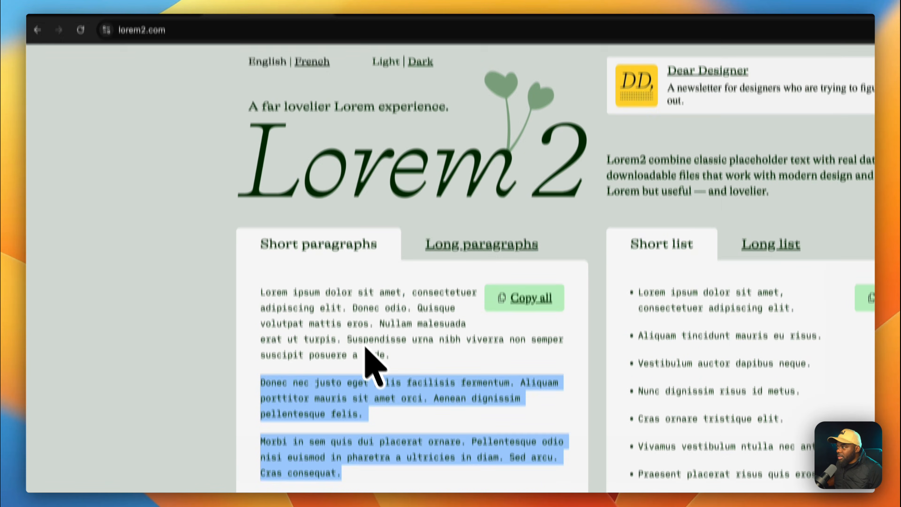
click(388, 404)
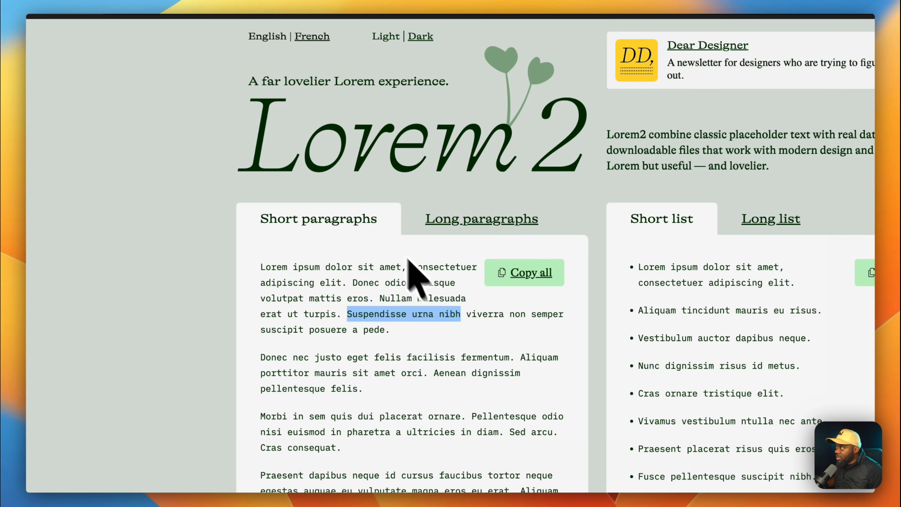
click(162, 24)
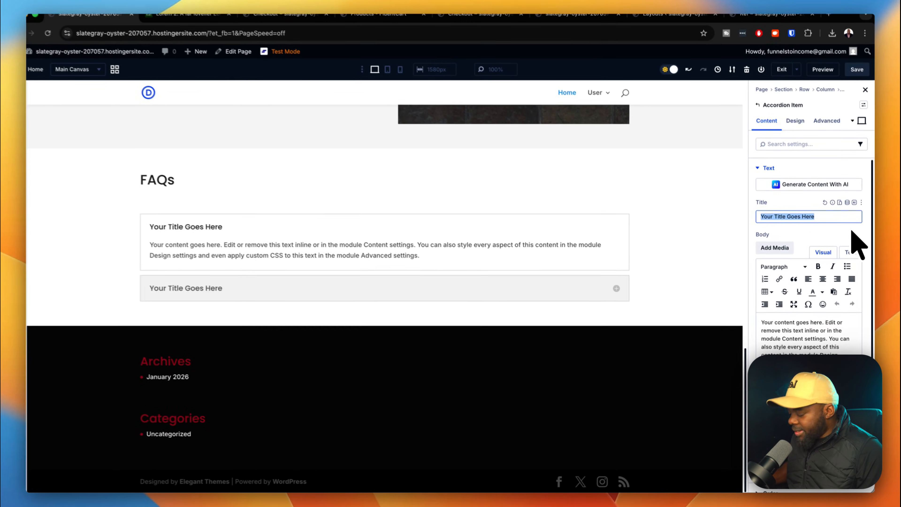
text(Suspendisse urna nibh)
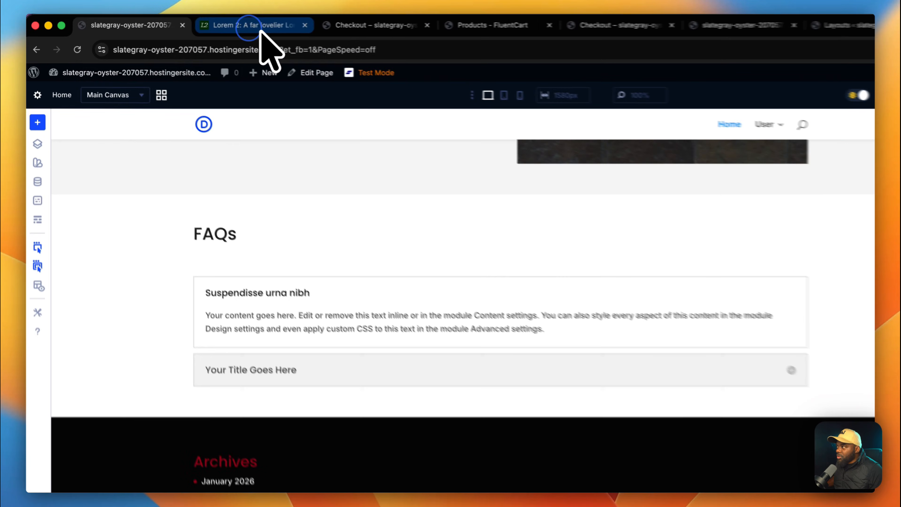
Paste the Donec nec justo paragraph as the first item's answer.
click(230, 24)
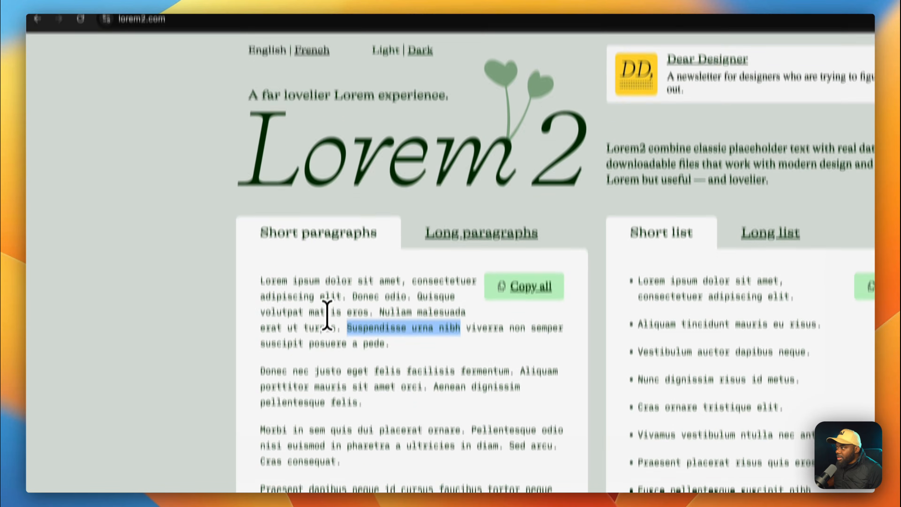
drag(258, 342, 377, 381)
key(super+c)
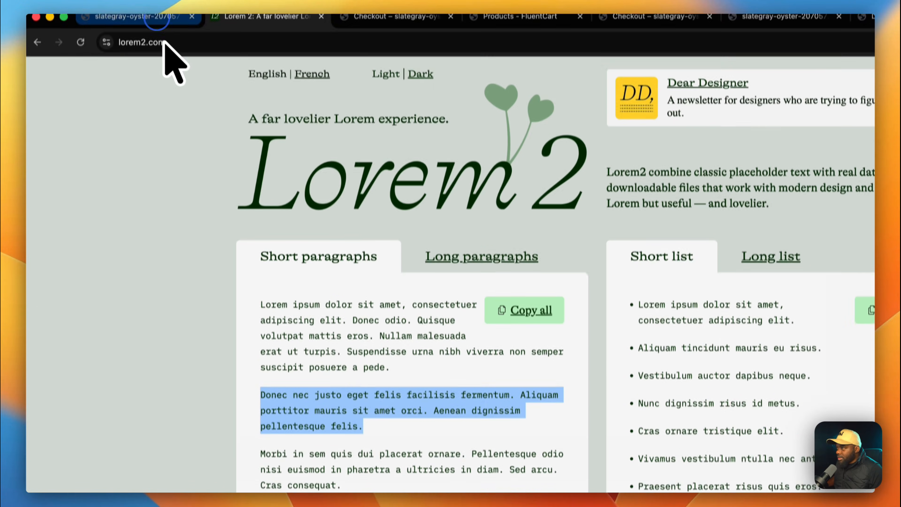
click(152, 22)
drag(868, 439, 715, 271)
key(super+v)
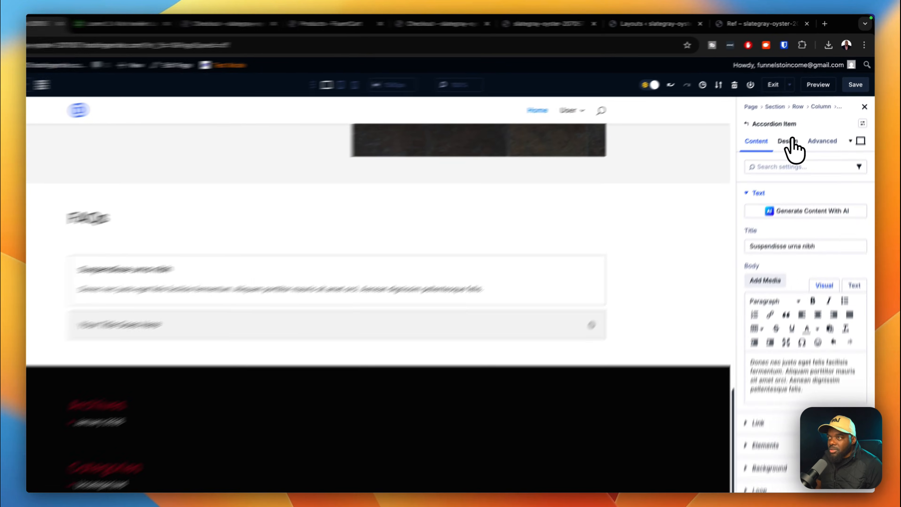
Apply the H3 preset to the accordion item titles.
click(798, 128)
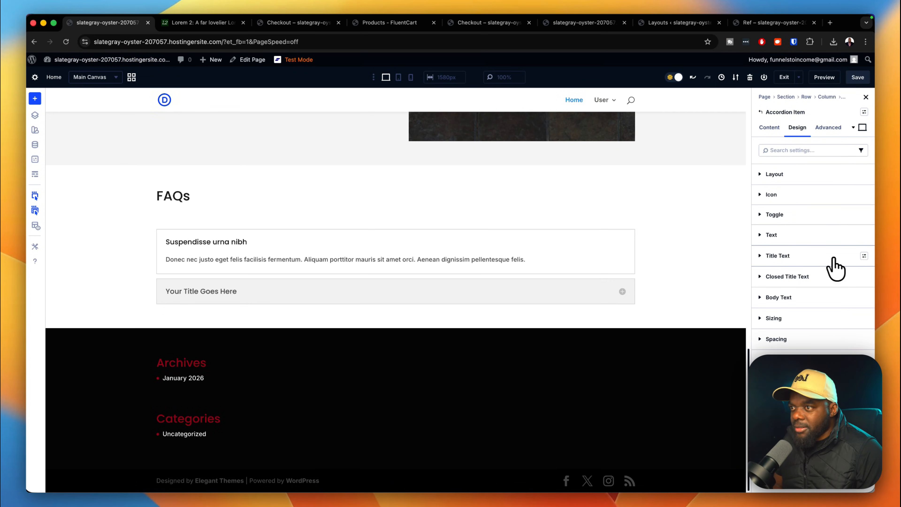
click(864, 256)
click(786, 328)
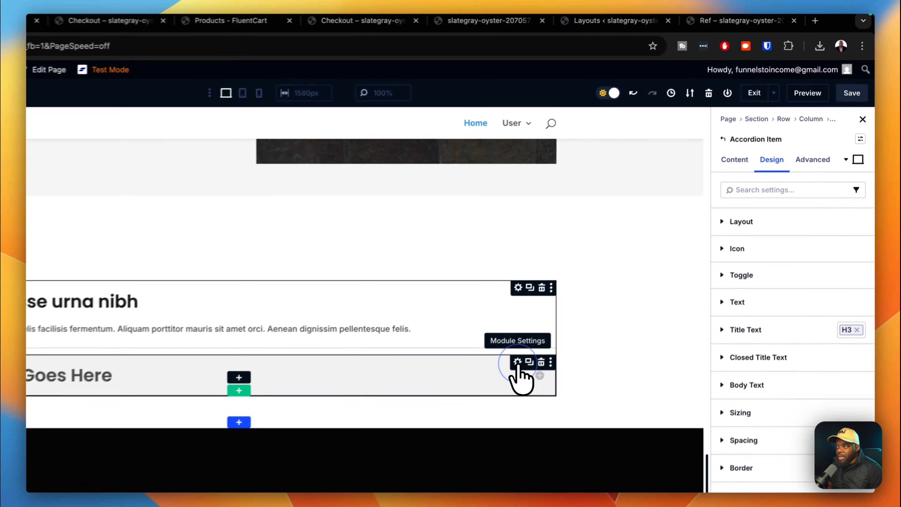
Title the second FAQ item 'Pellentesque odio nisi'.
click(728, 165)
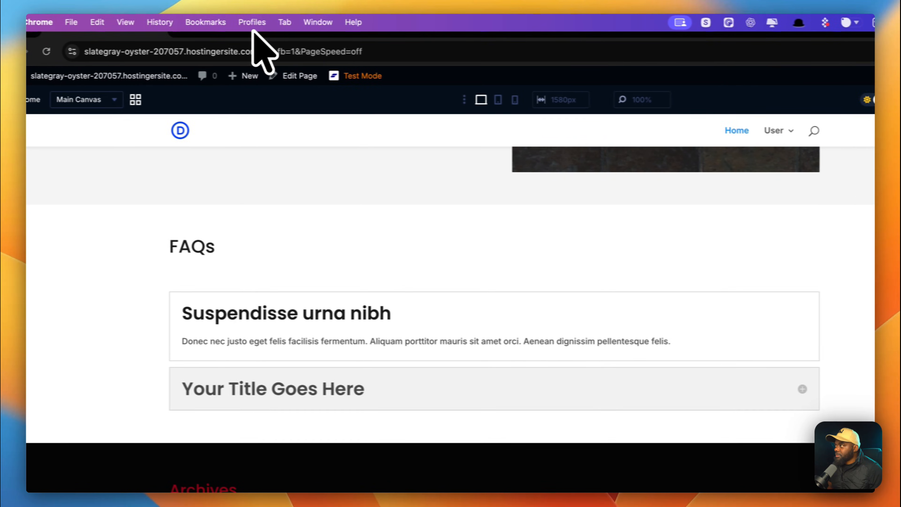
click(251, 33)
drag(453, 461, 274, 472)
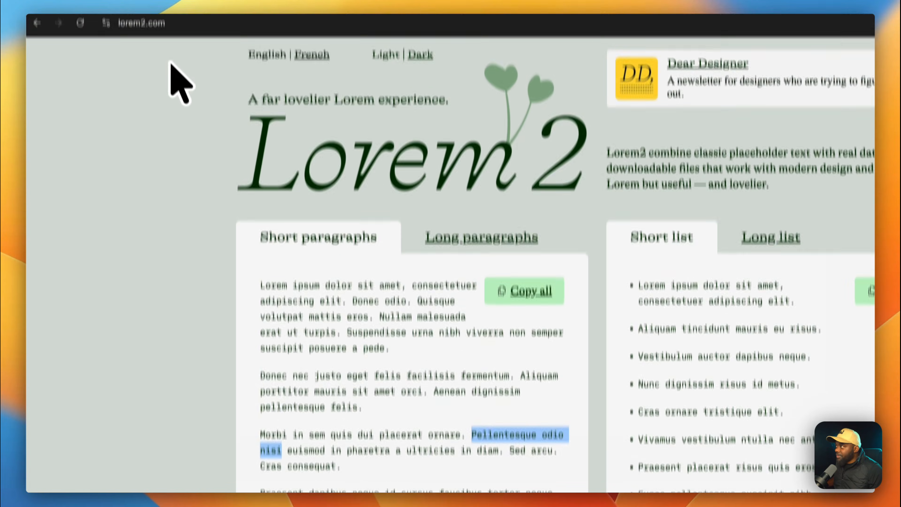
click(163, 31)
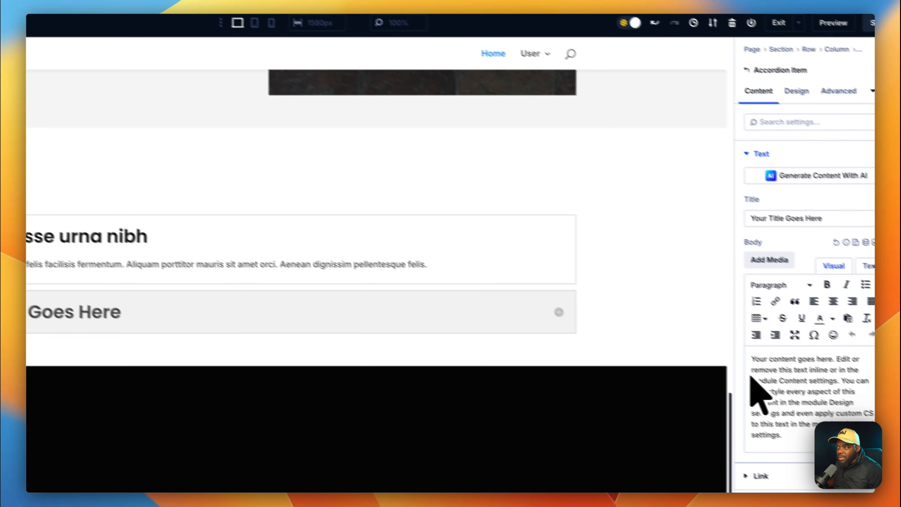
triple_click(841, 218)
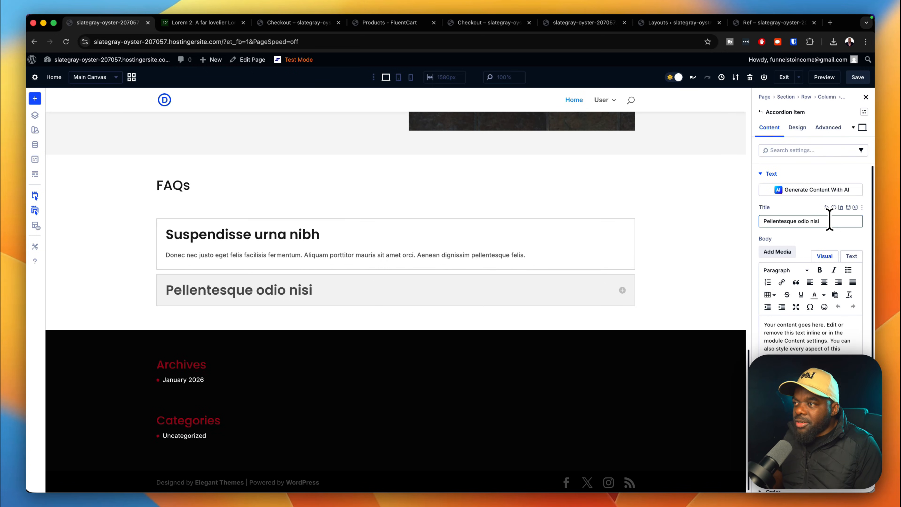
scroll(668, 275, up, 1)
scroll(663, 276, down, 1)
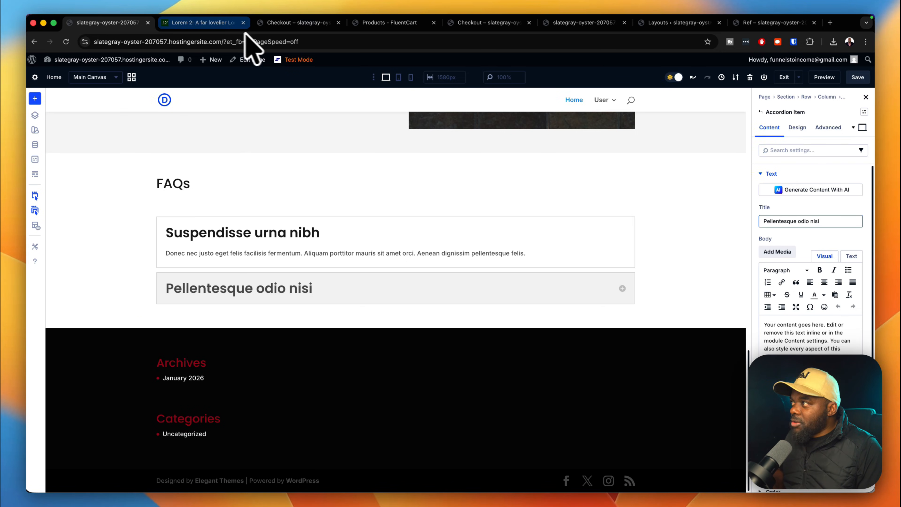
Paste two short Lorem paragraphs as the second item's answer and save the page.
click(209, 25)
drag(364, 309, 262, 181)
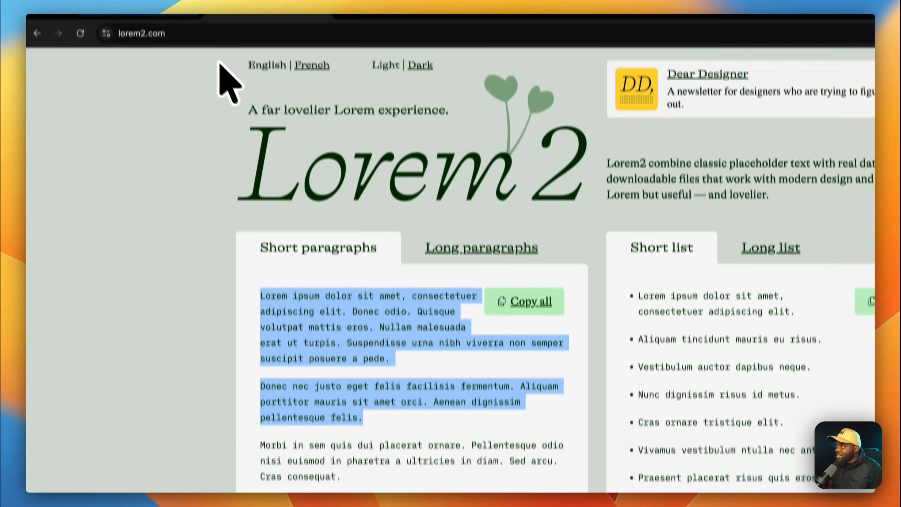
click(181, 27)
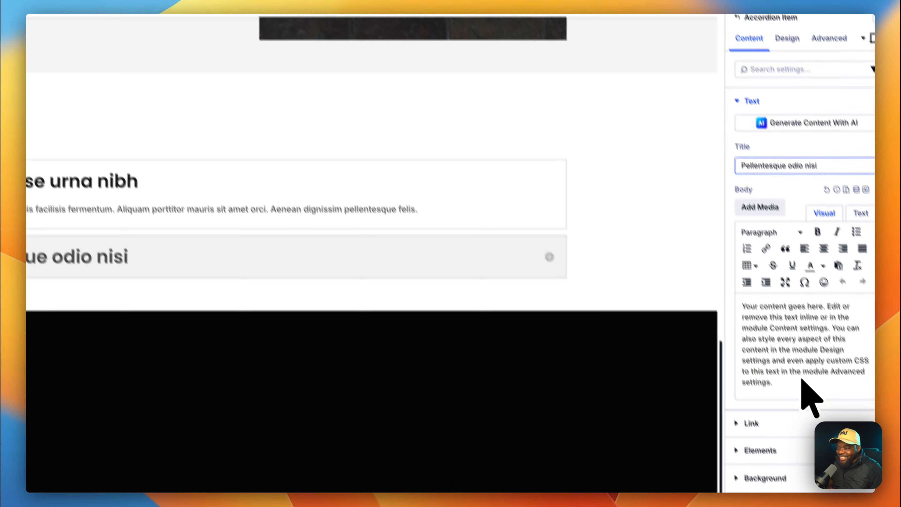
drag(770, 368, 720, 274)
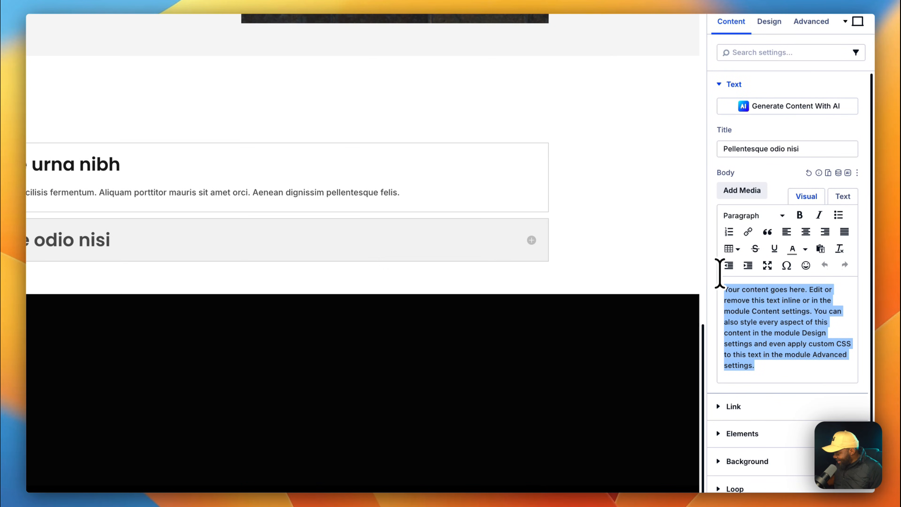
text(Lorem ipsum dolor sit amet, consectetuer adipiscing elit. Donec odio. Quisque volutpat mattis eros. Nullam malesuada erat ut turpis. Suspendisse urna nibh viverra non semper suscipit posuere a pede. Donec nec justo eget felis facilisis fermentum. Aliquam porttitor mauris sit amet orci. Aenean dignissim pellentesque felis.)
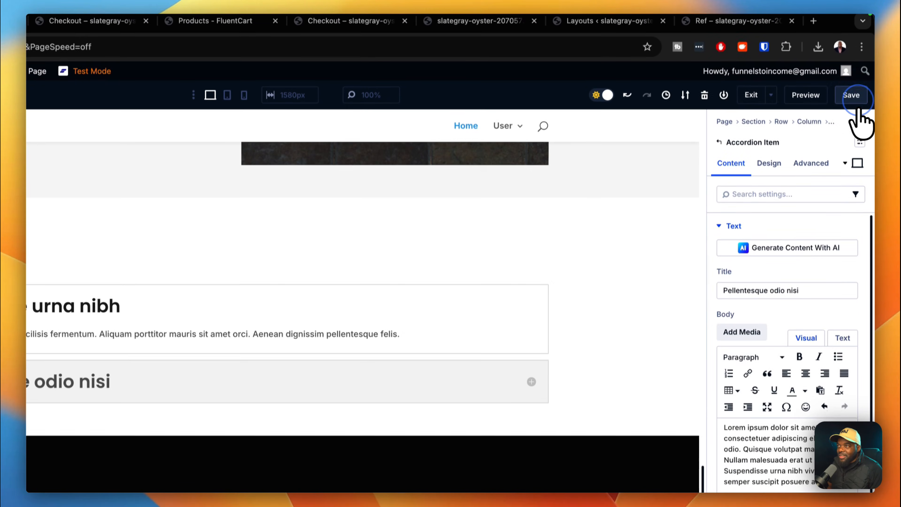
click(858, 109)
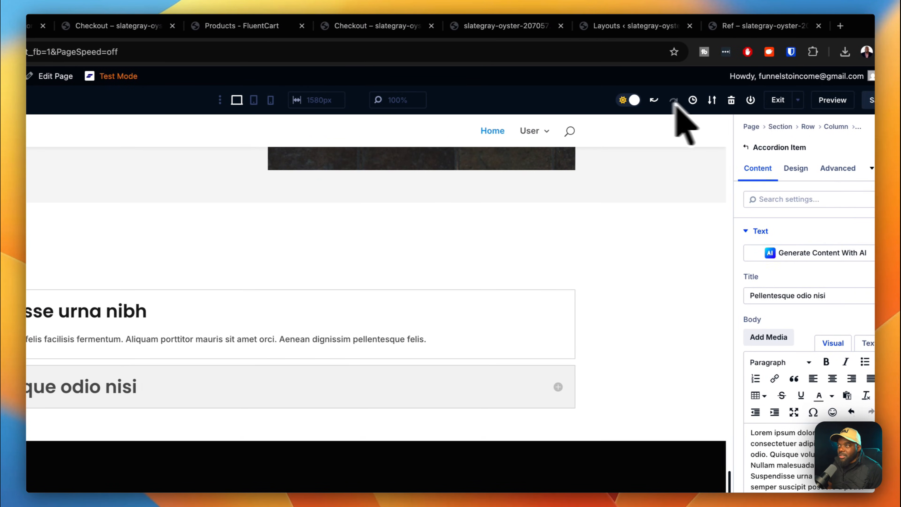
Preview the home page and expand the Pellentesque odio nisi and Suspendisse urna nibh FAQ answers.
click(797, 101)
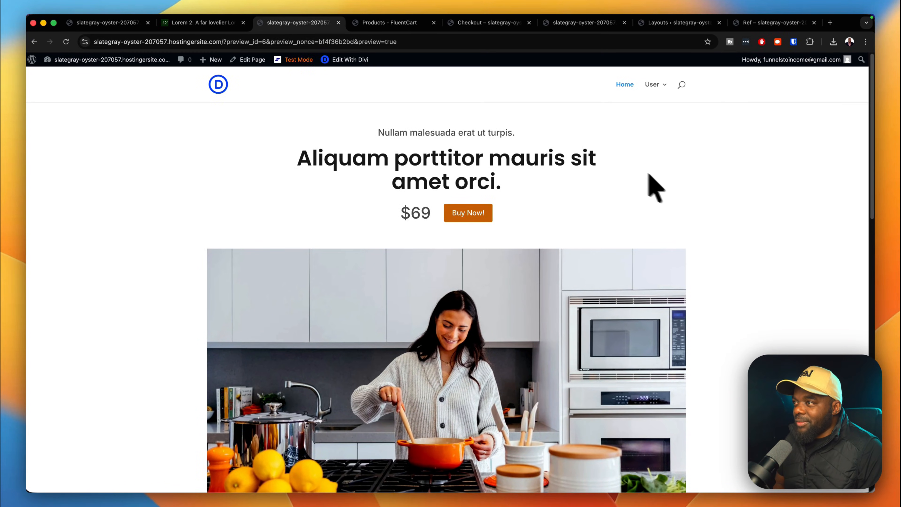
scroll(742, 262, down, 12)
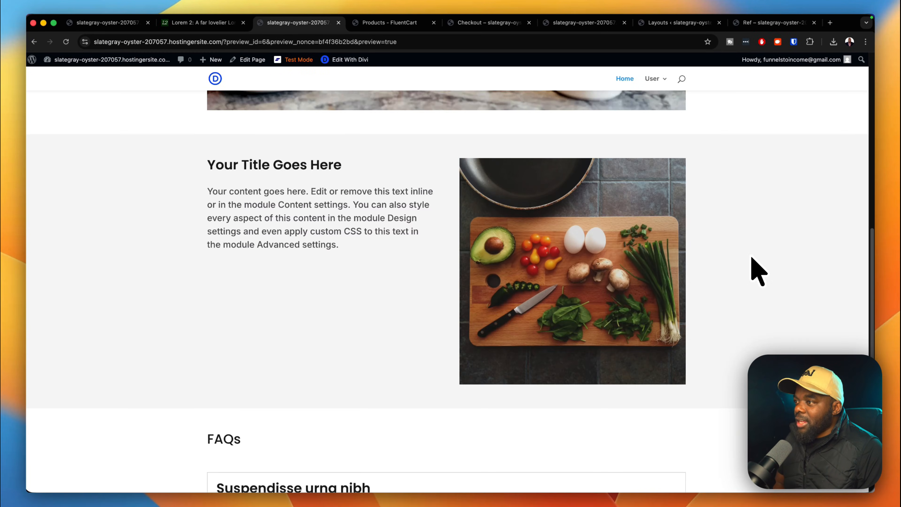
scroll(753, 259, down, 5)
click(487, 328)
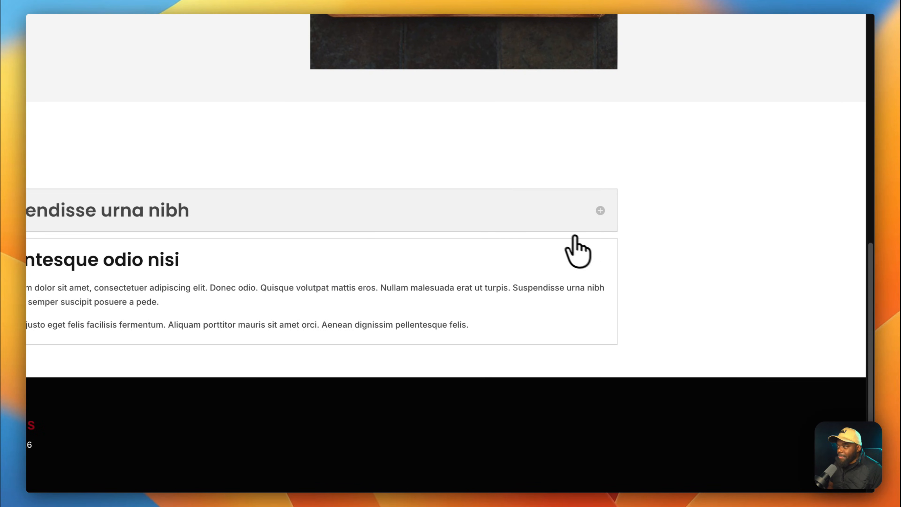
click(575, 231)
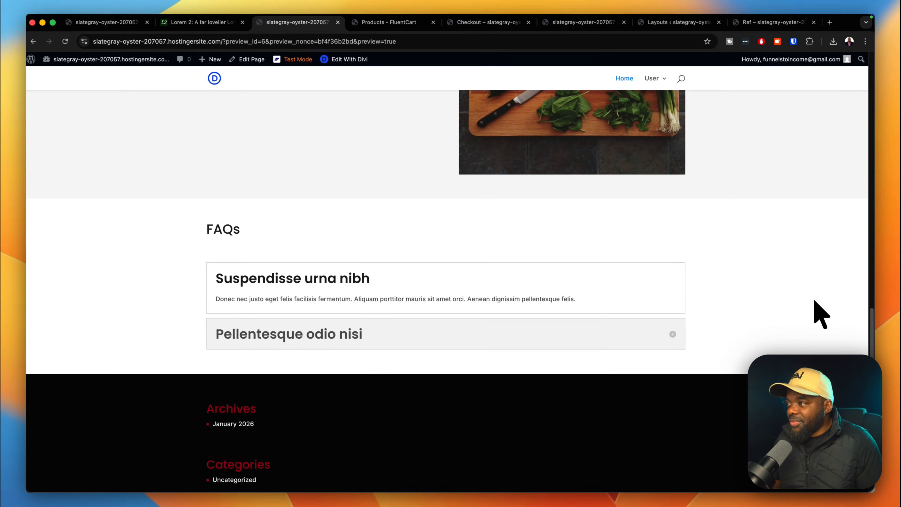
scroll(796, 322, up, 7)
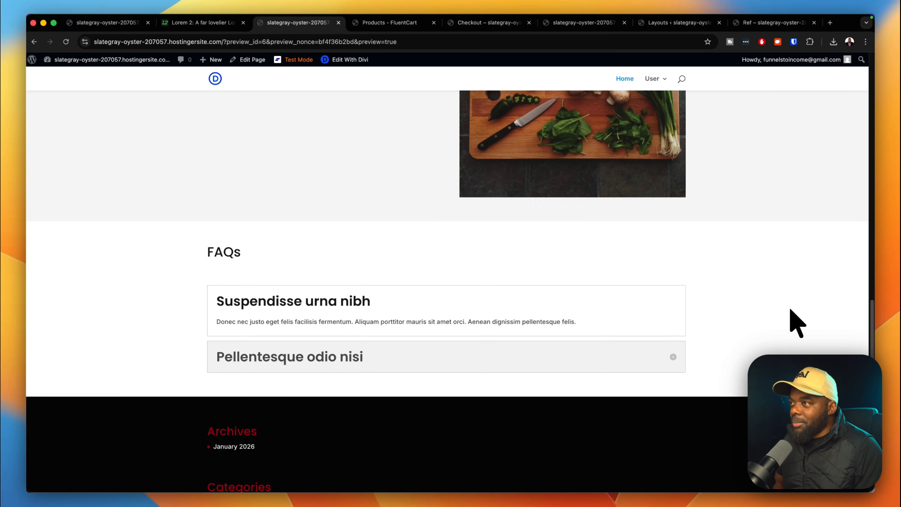
scroll(796, 322, up, 1)
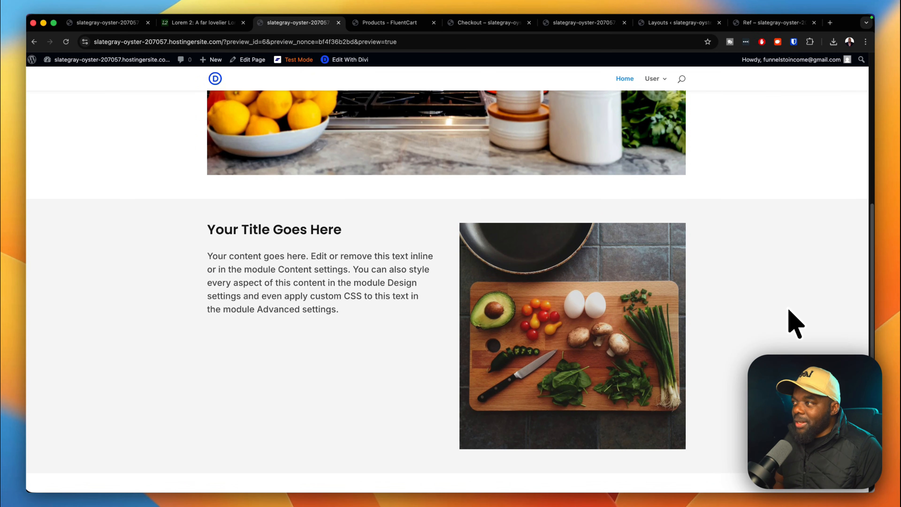
scroll(797, 322, up, 1)
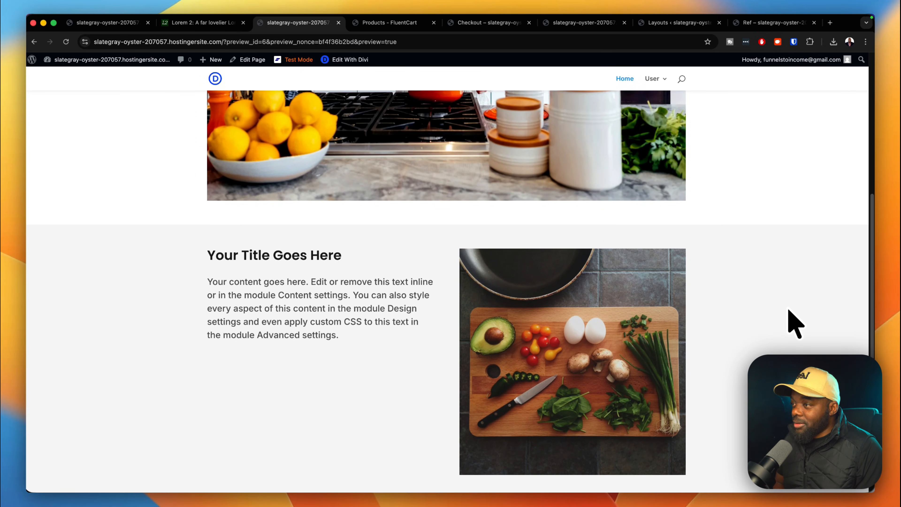
scroll(797, 322, down, 12)
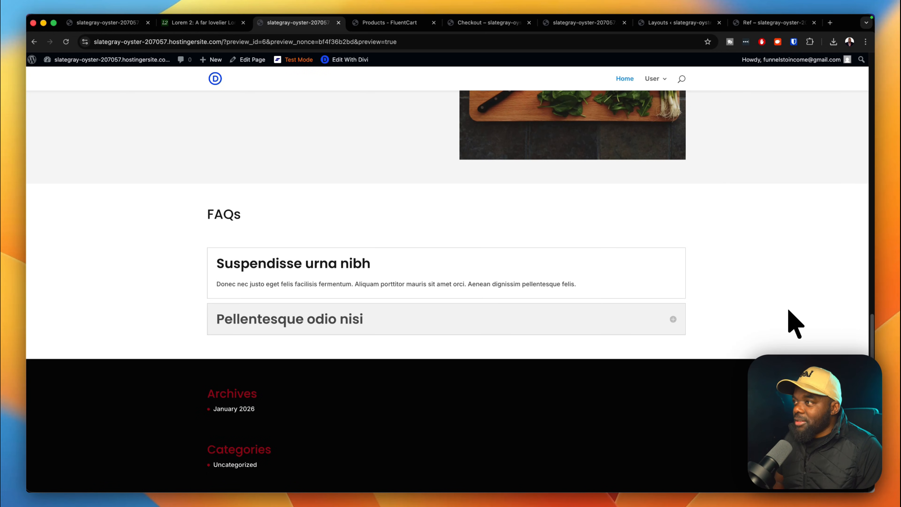
scroll(376, 194, up, 4)
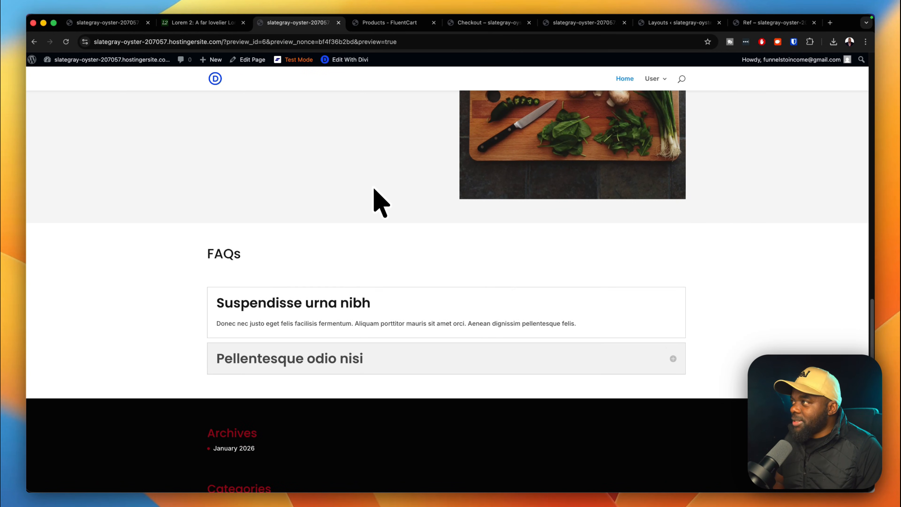
Back in the Divi builder, add a single-column section above the FAQs.
click(128, 24)
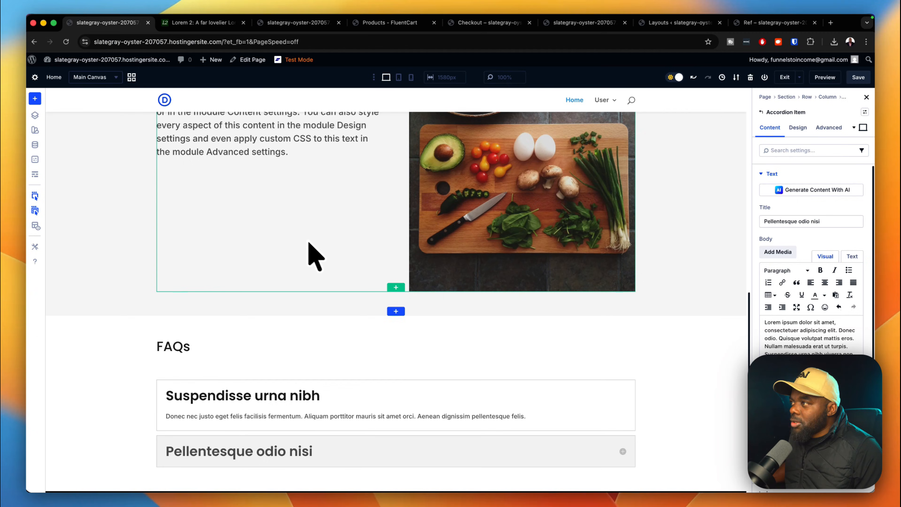
scroll(308, 256, up, 6)
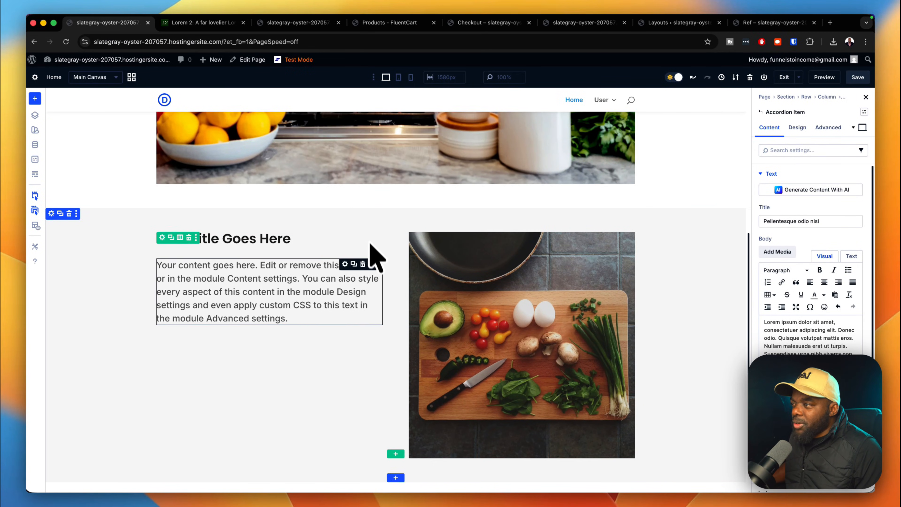
scroll(370, 245, down, 5)
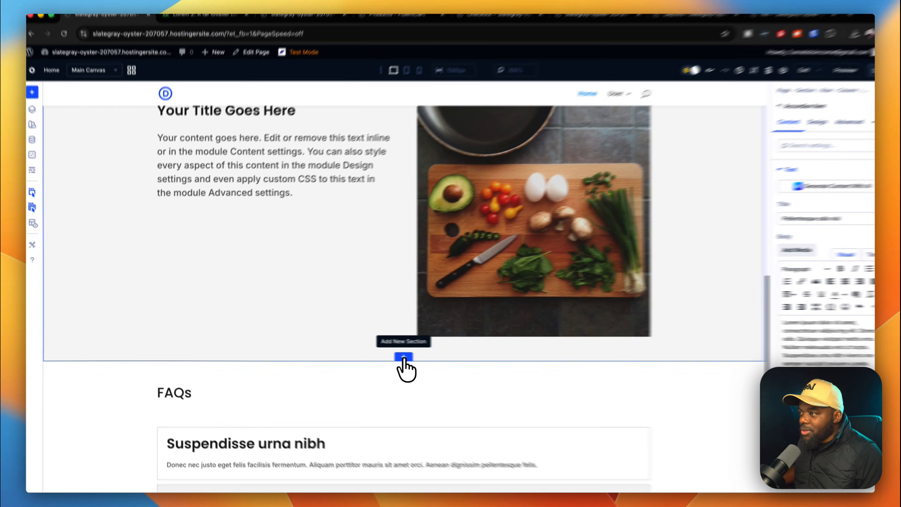
click(395, 355)
click(330, 168)
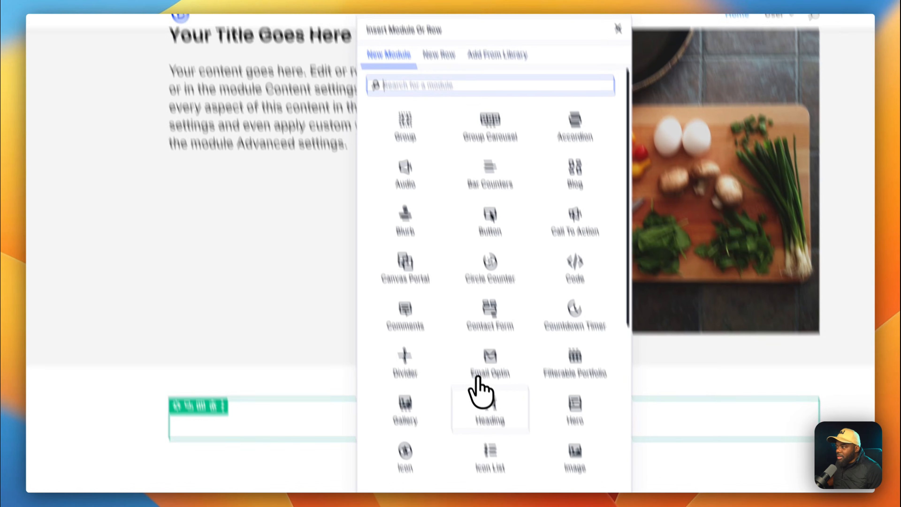
Add a 'Testimonials' heading to the new section and bring up the Insert Row layouts.
click(502, 433)
triple_click(458, 355)
key(BackSpace)
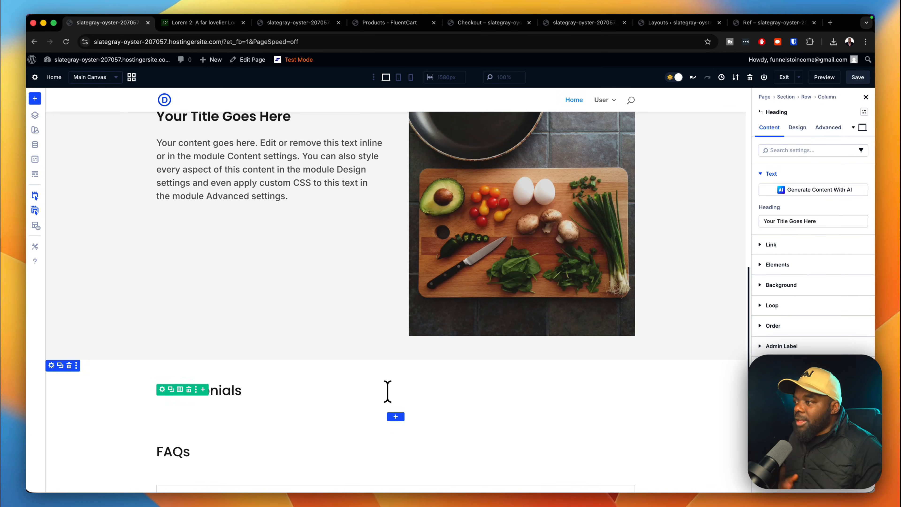
text(Testimonials)
scroll(406, 397, down, 4)
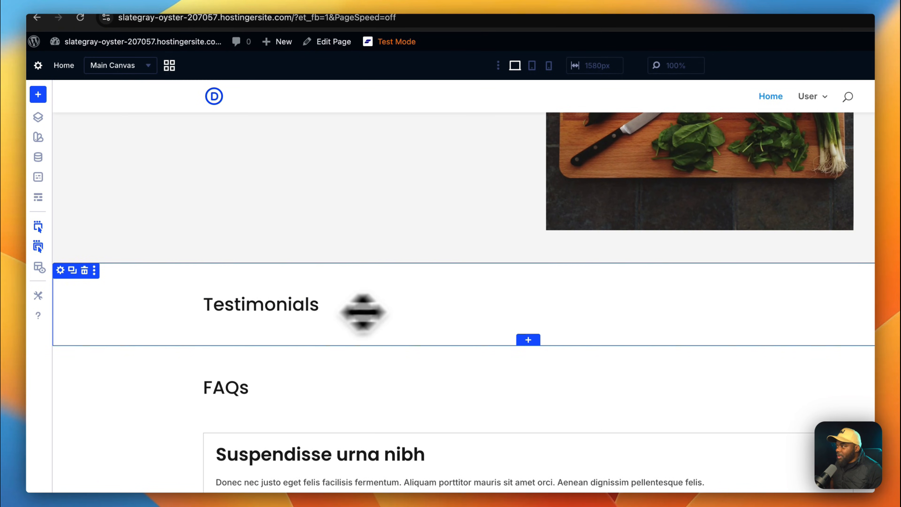
click(266, 303)
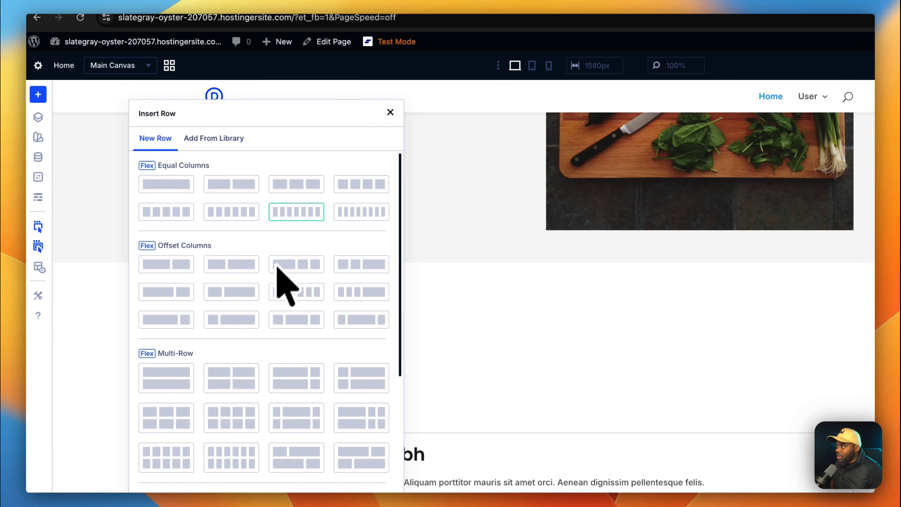
Add a four-column row with an Image module and a Text module in column one.
click(355, 191)
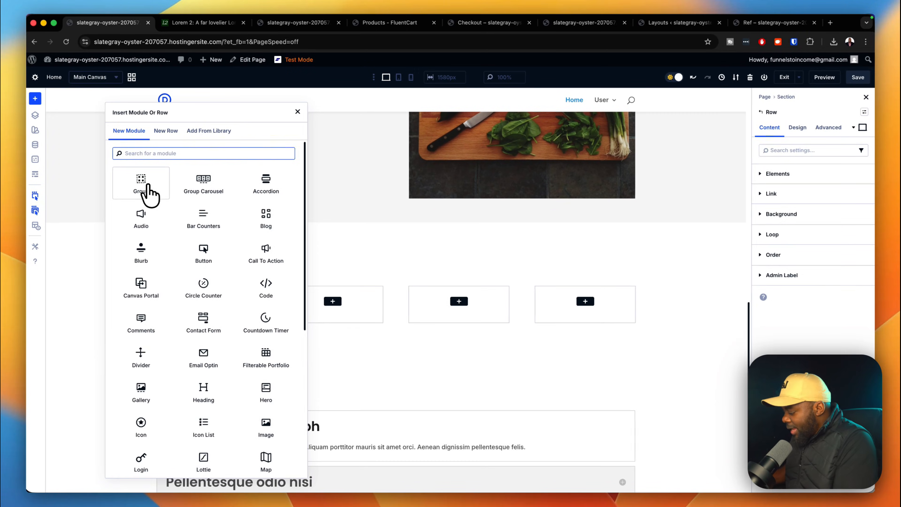
click(147, 186)
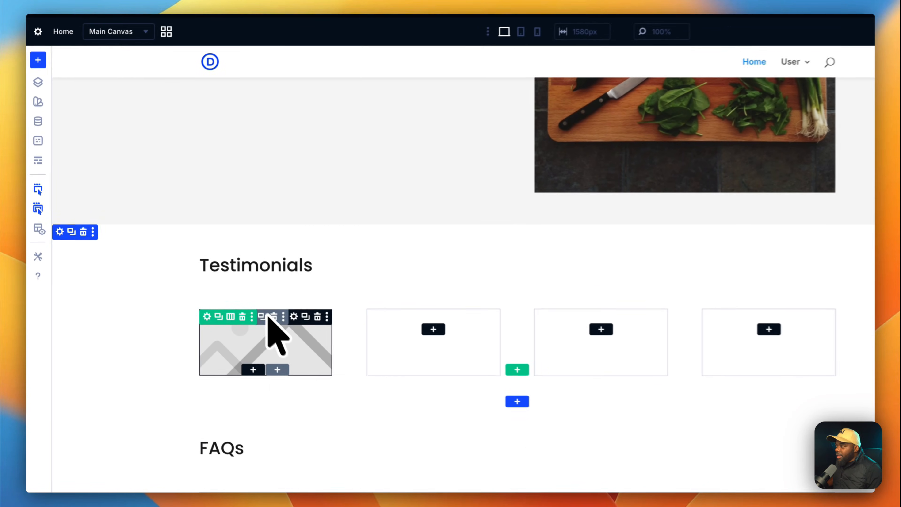
click(262, 373)
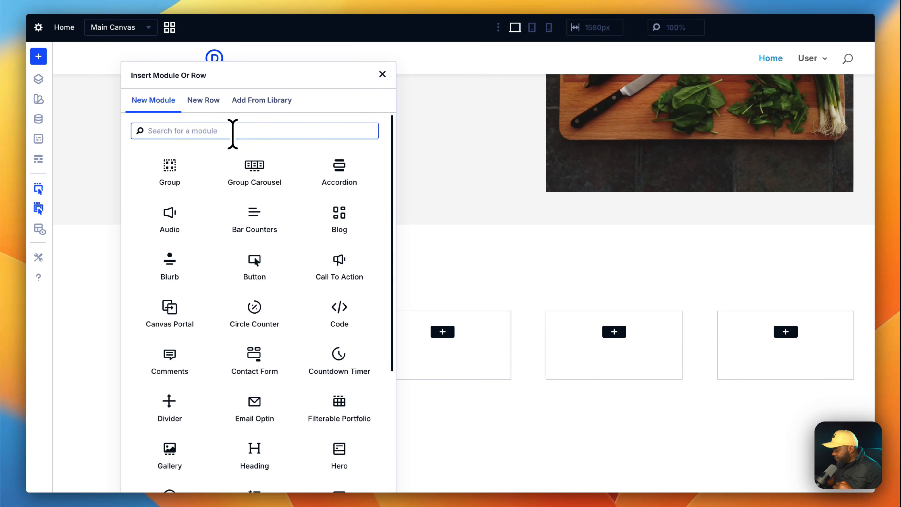
text(text)
click(170, 167)
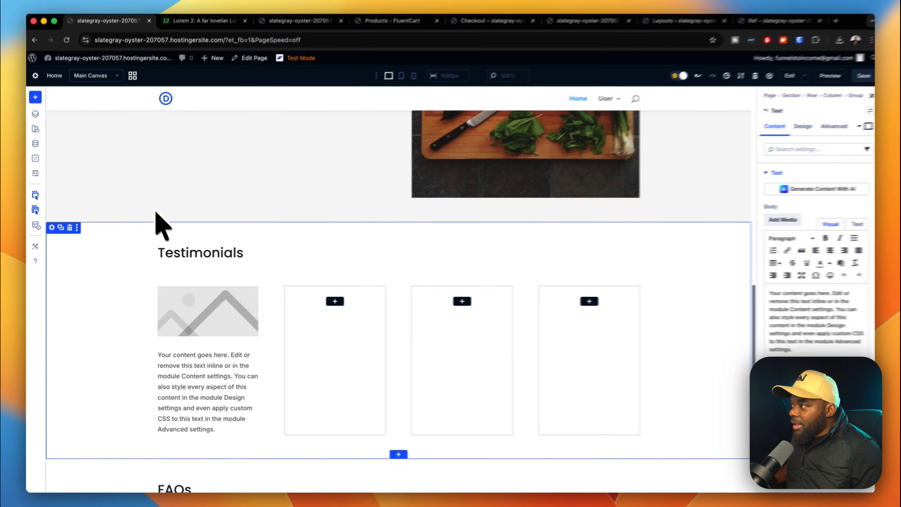
Duplicate the Text module under the image.
scroll(213, 306, down, 8)
scroll(236, 146, up, 2)
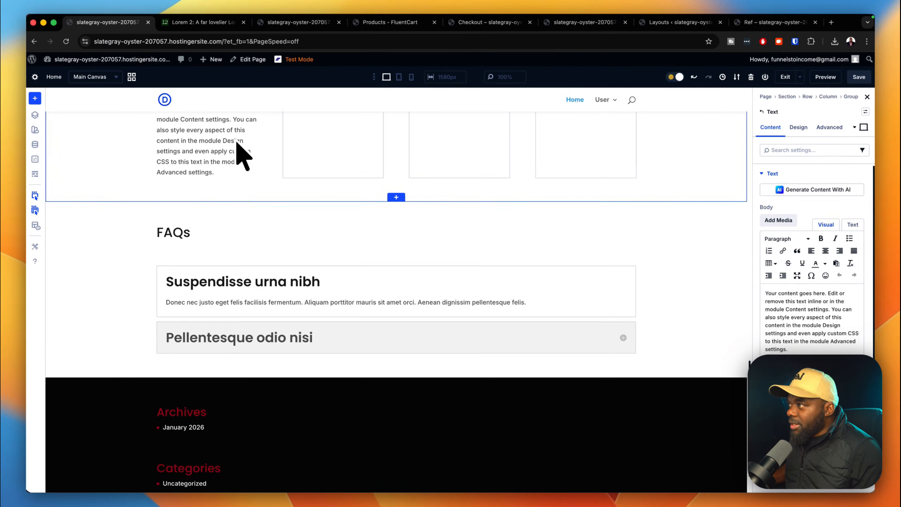
scroll(228, 178, up, 3)
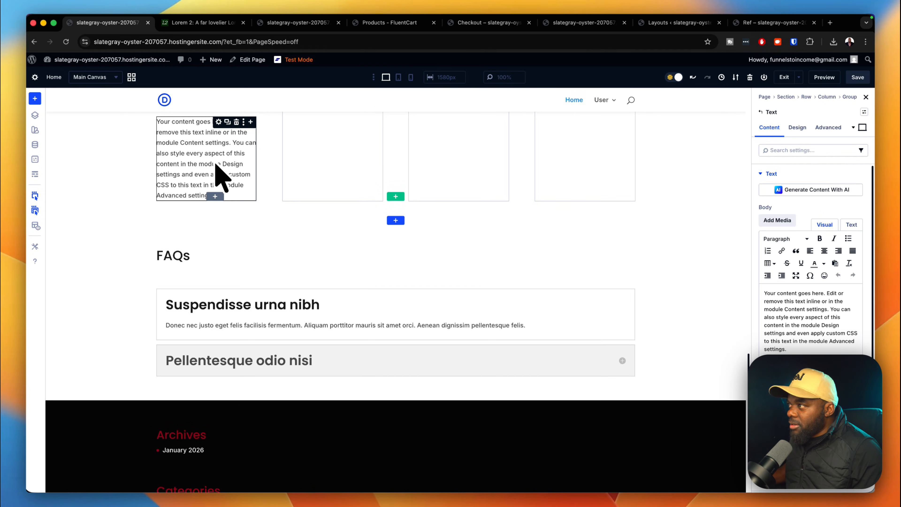
click(232, 185)
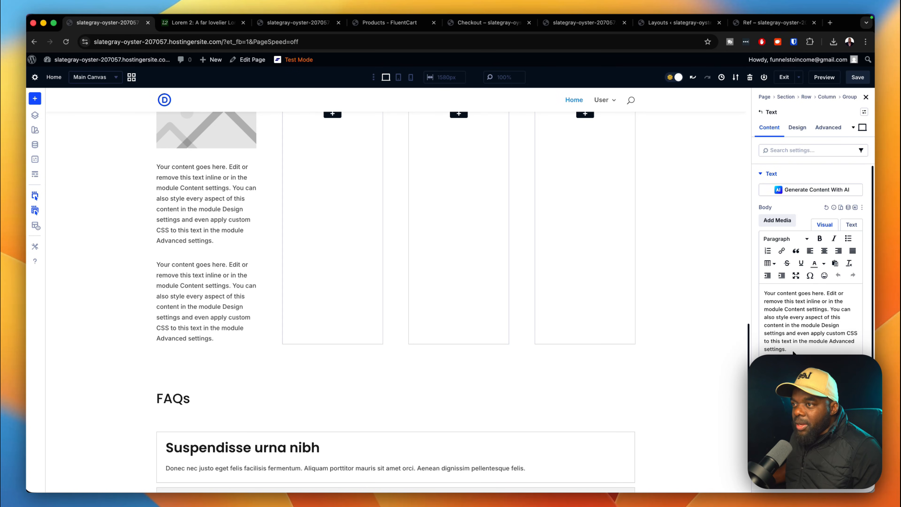
Copy 'Nullam malesuada' from lorem2.com into the first Text module's body.
click(221, 23)
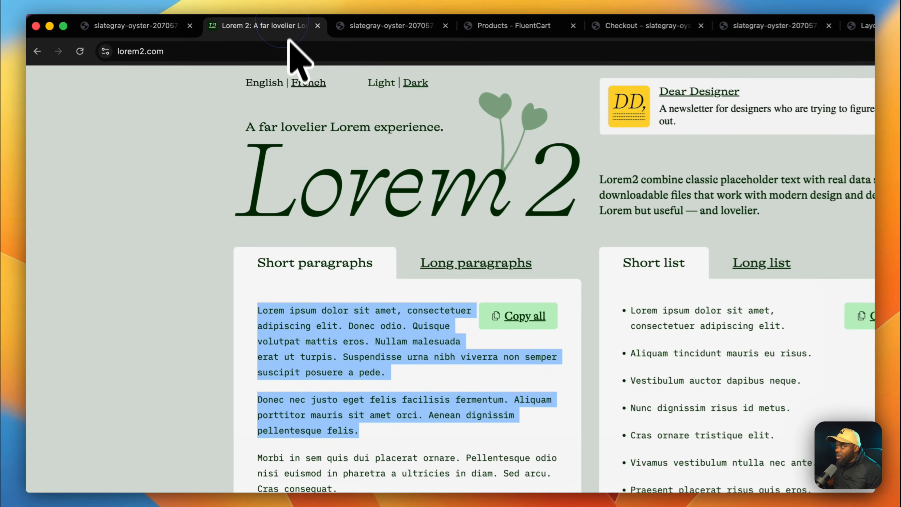
drag(380, 345, 477, 348)
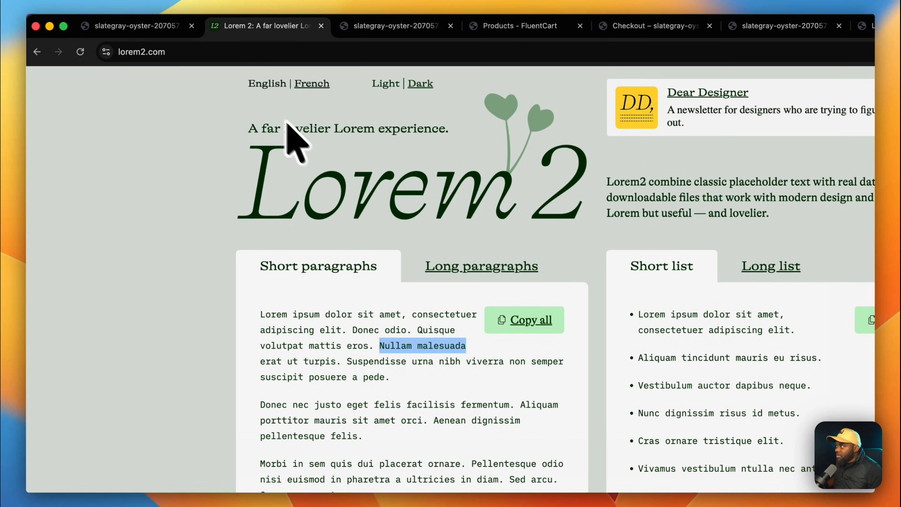
click(173, 31)
drag(769, 374, 708, 290)
text(Nullam malesuada)
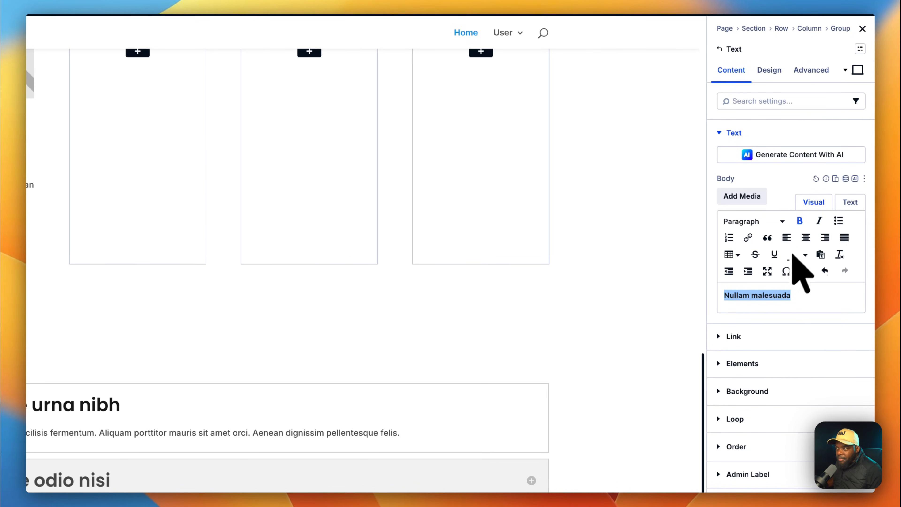
Apply the body text preset to both Text modules.
click(777, 171)
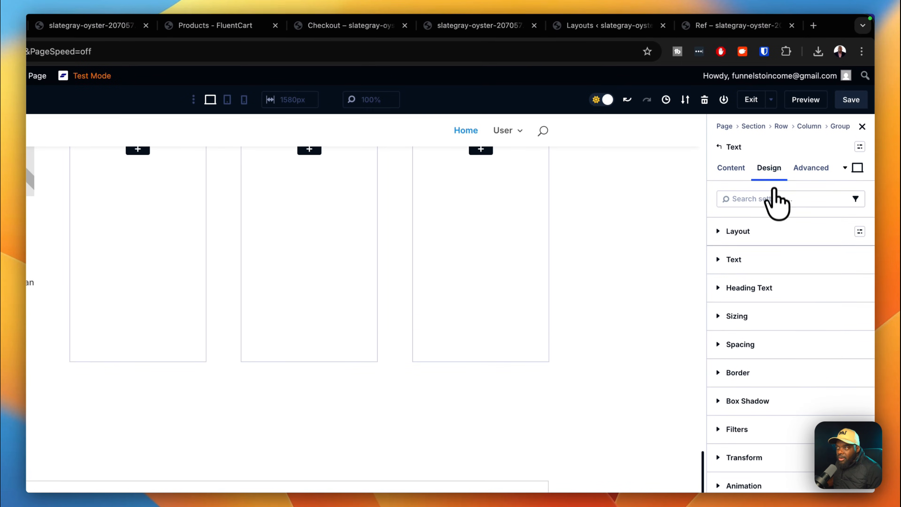
click(860, 261)
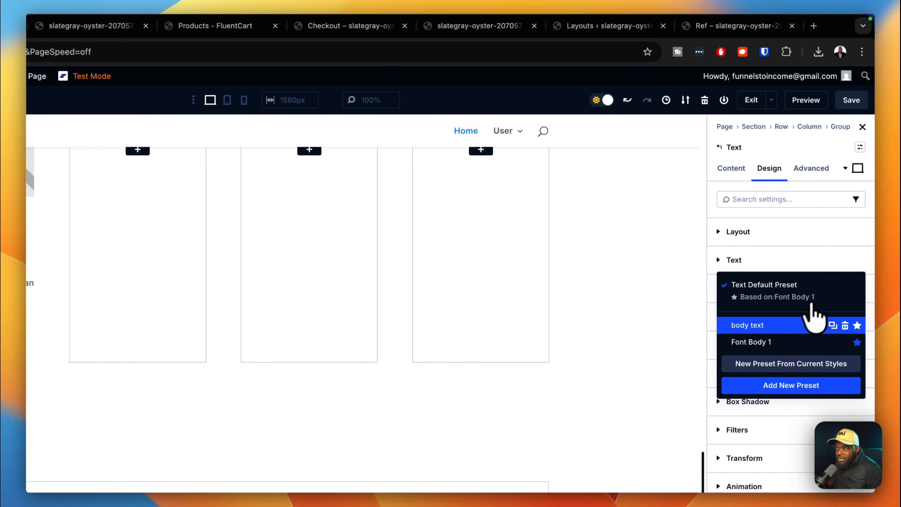
click(781, 325)
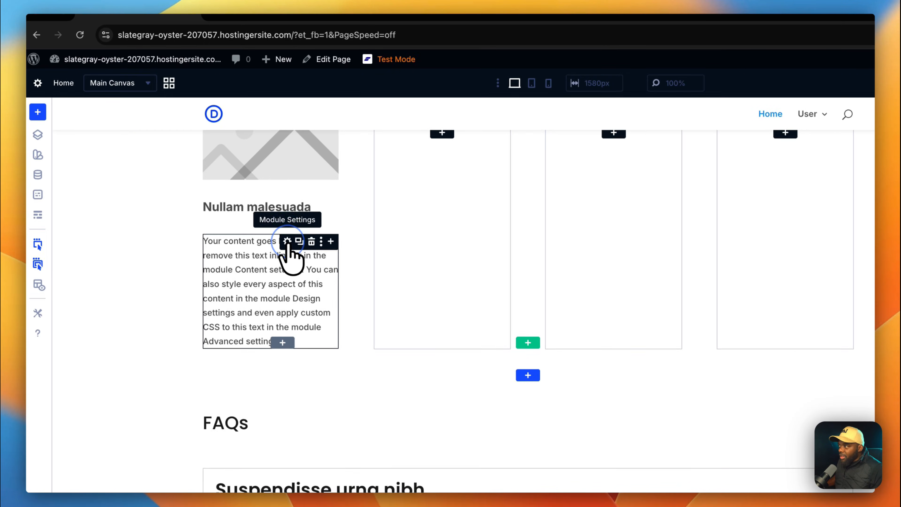
click(288, 242)
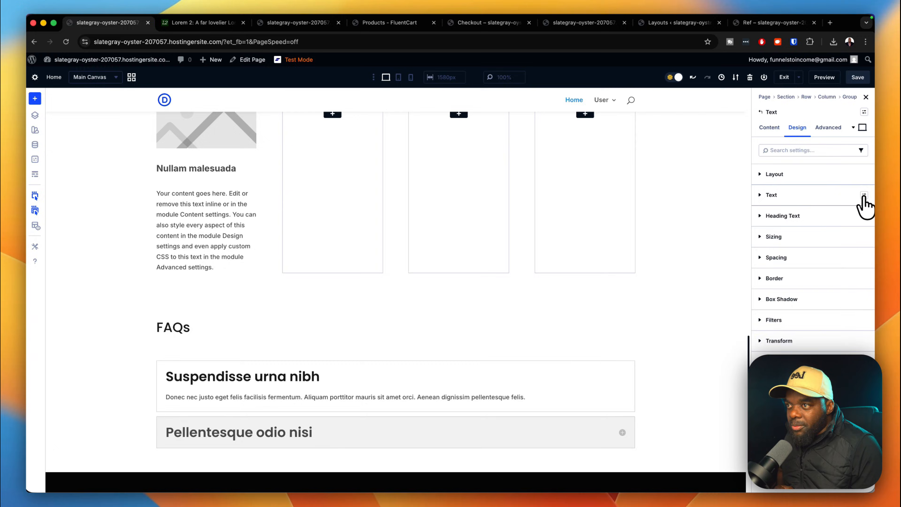
click(864, 197)
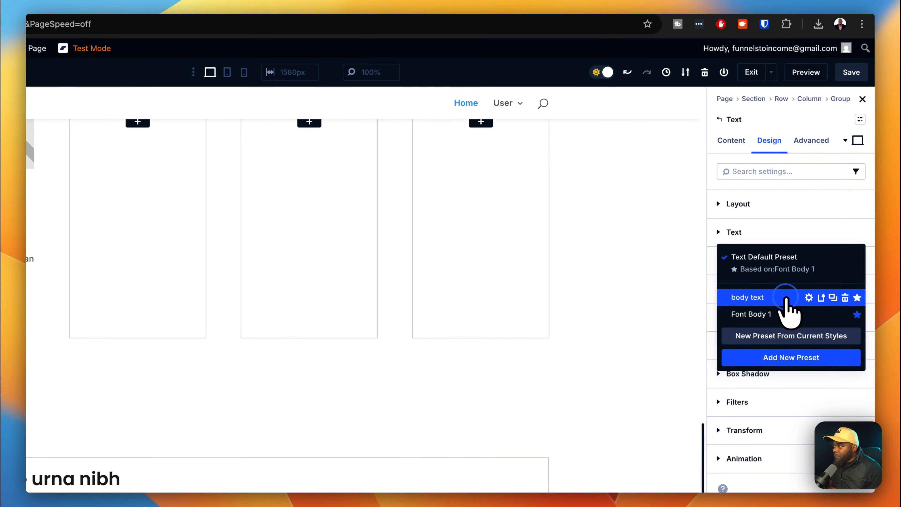
click(786, 299)
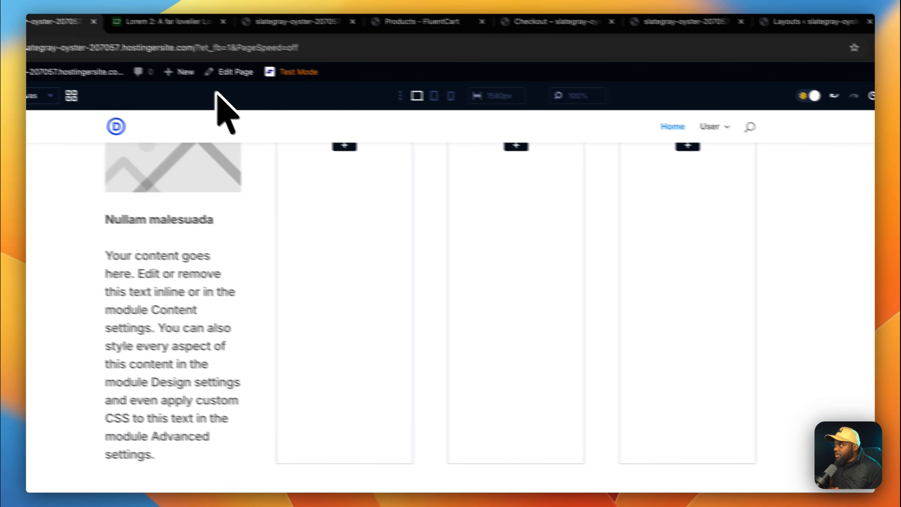
Paste the 'Aliquam porttitor mauris sit amet orci' sentence into the second Text module's body.
click(250, 28)
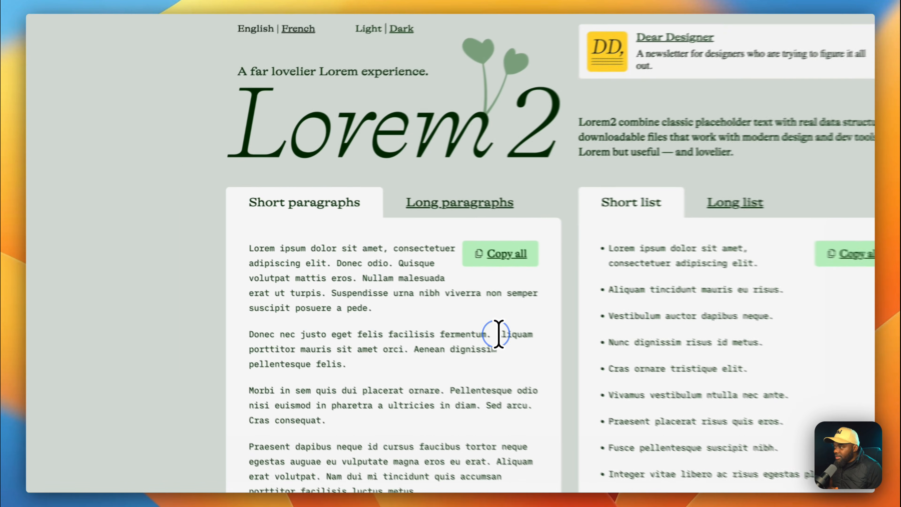
drag(383, 302, 385, 329)
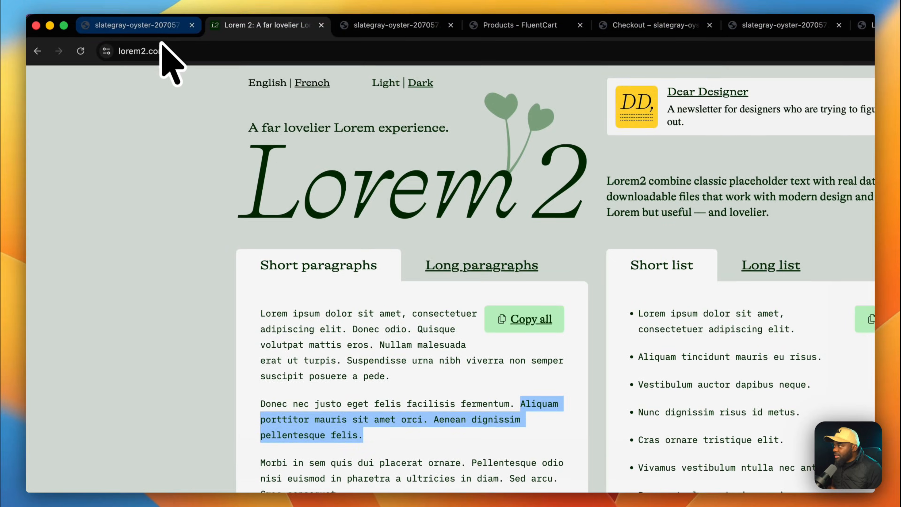
click(159, 27)
click(731, 135)
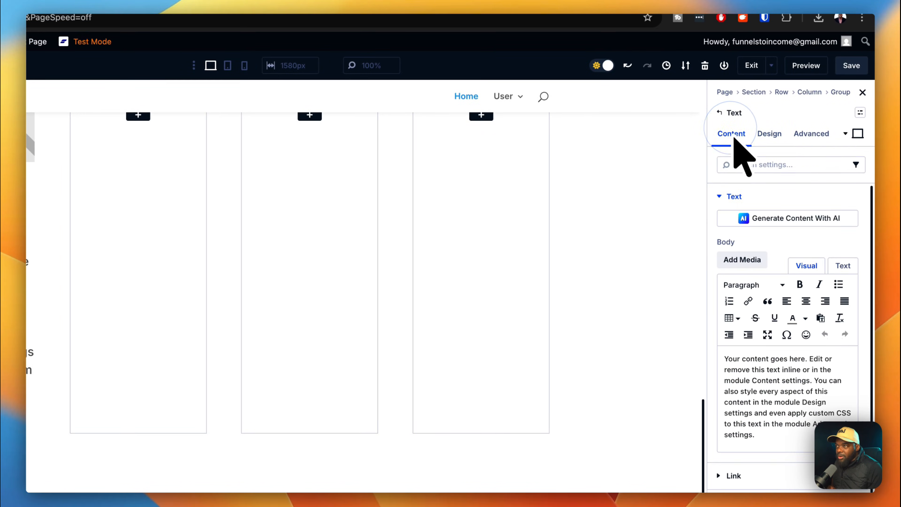
drag(763, 436, 705, 354)
text(Aliquam porttitor mauris sit amet orci. Aenean dignissim pellentesque felis.)
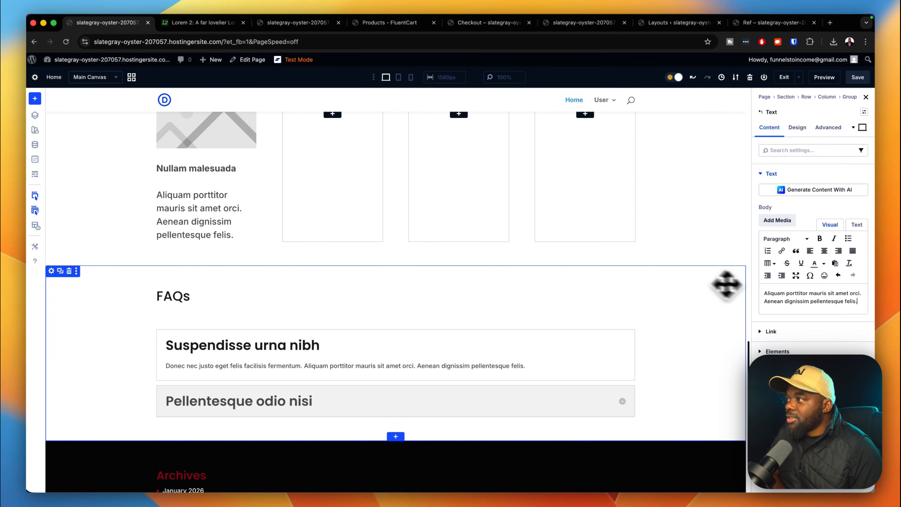
scroll(320, 289, up, 1)
scroll(319, 288, up, 4)
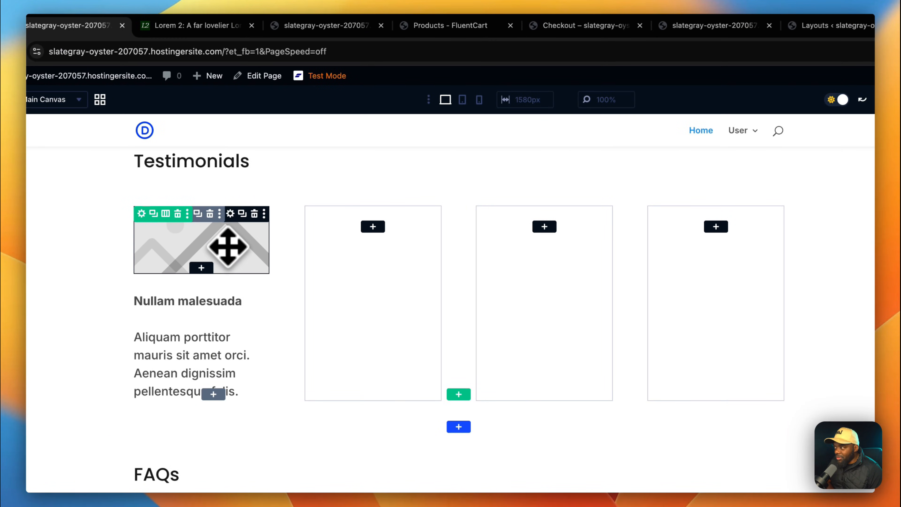
Set the card's Image module to the woman-in-orange-top photo from the Media Library.
click(817, 222)
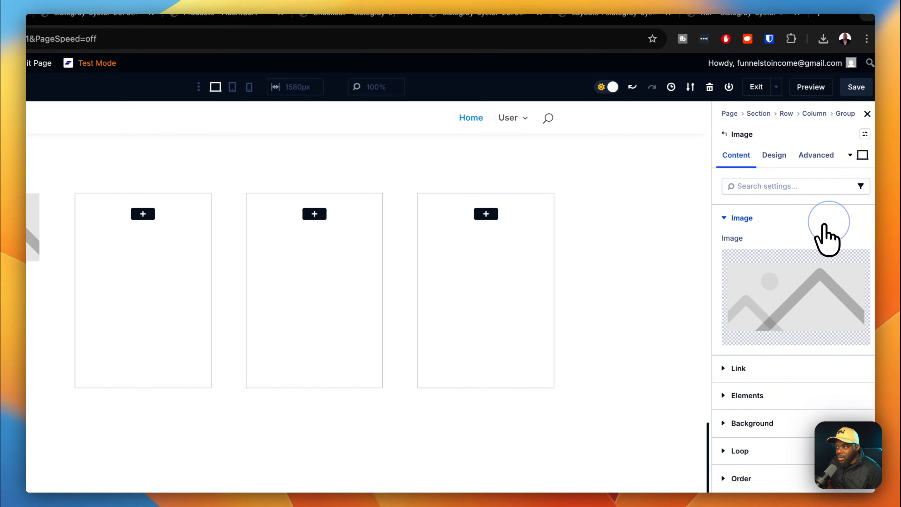
click(794, 281)
click(174, 231)
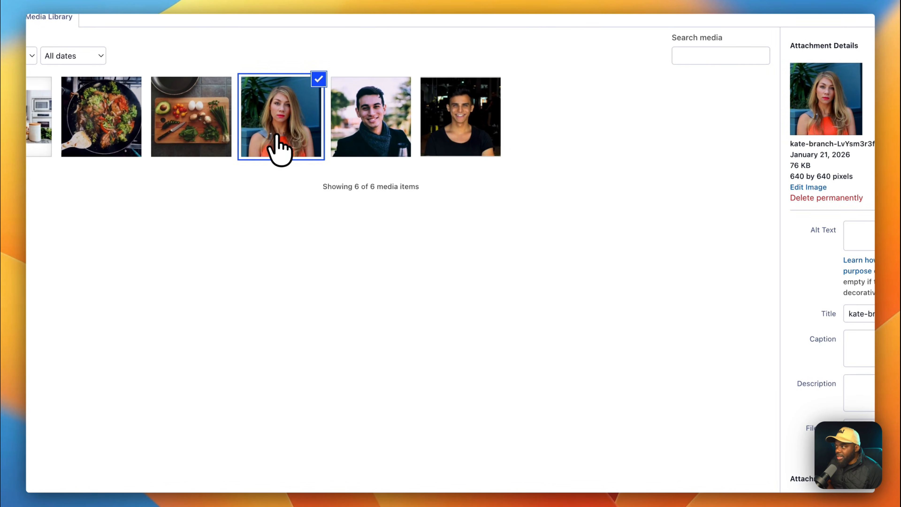
click(795, 458)
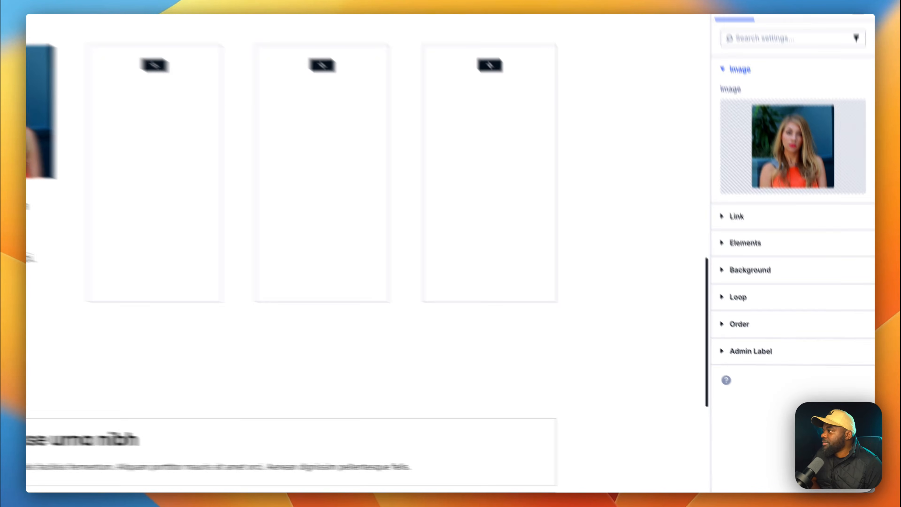
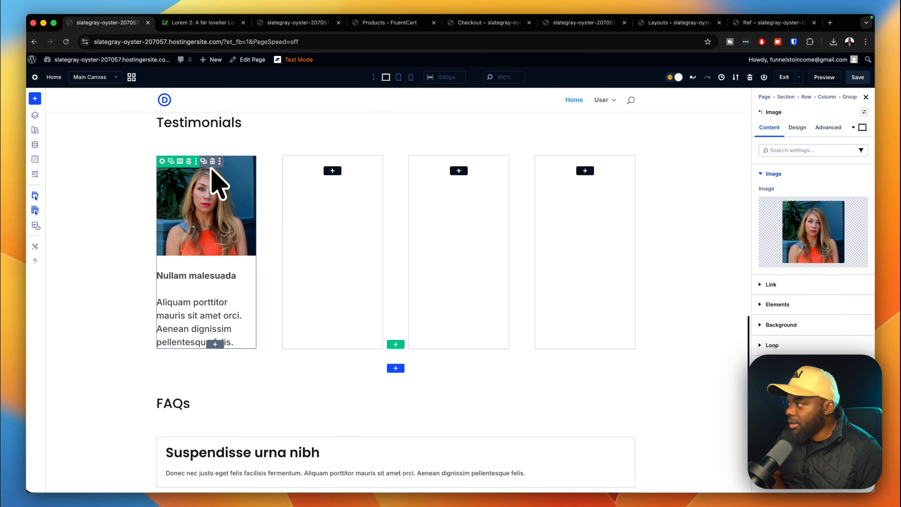
Open the Layers panel to show the Group inside the first testimonial column.
click(36, 116)
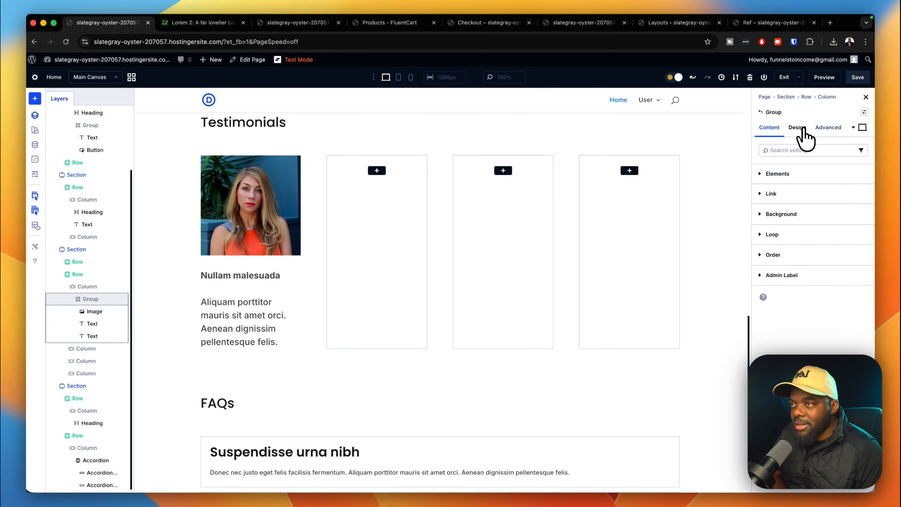
Apply the 'padding small' spacing preset to the testimonial card group.
click(797, 128)
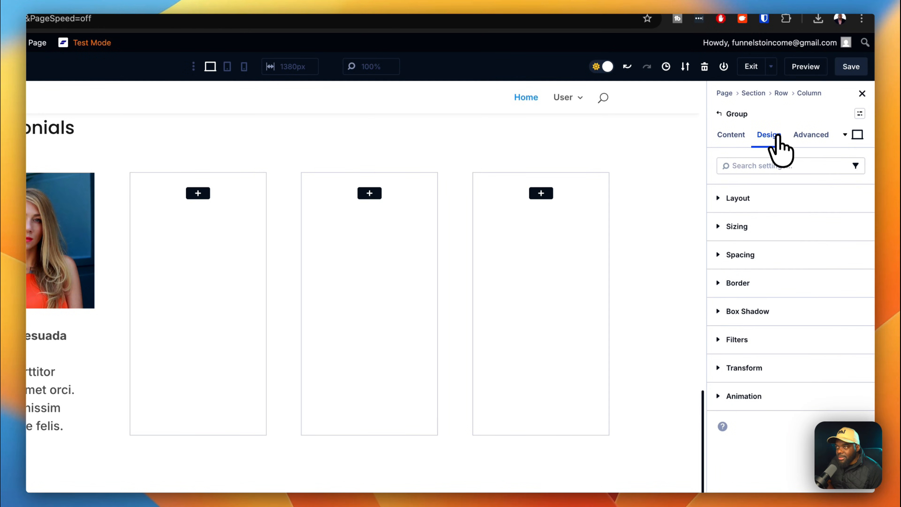
click(859, 255)
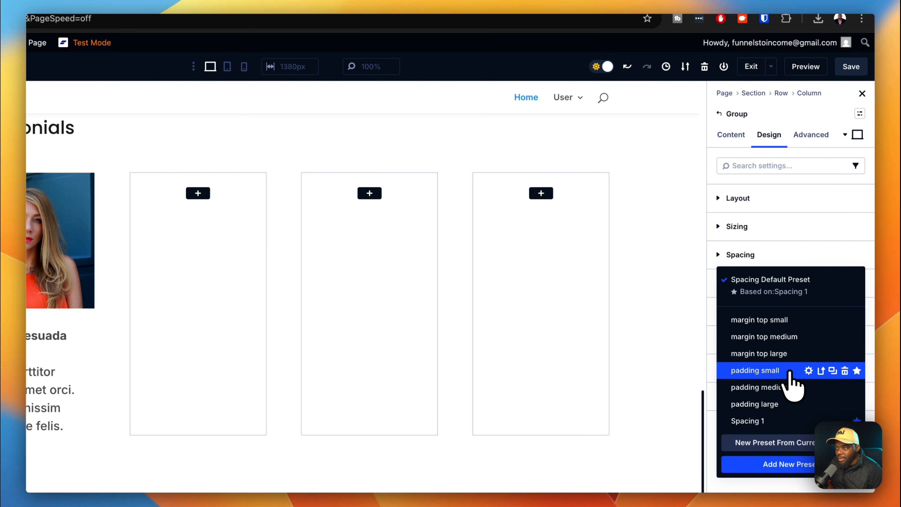
click(773, 371)
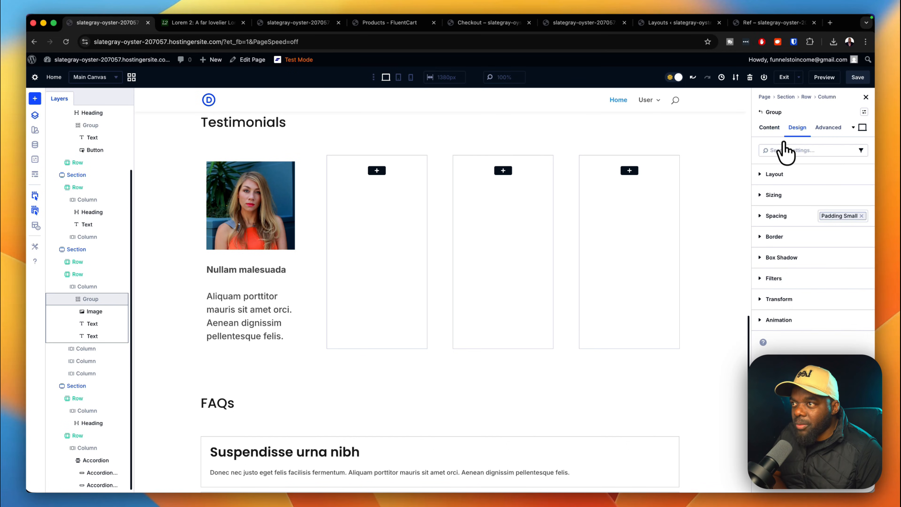
Set the card's background to the Primary Color global swatch.
click(774, 129)
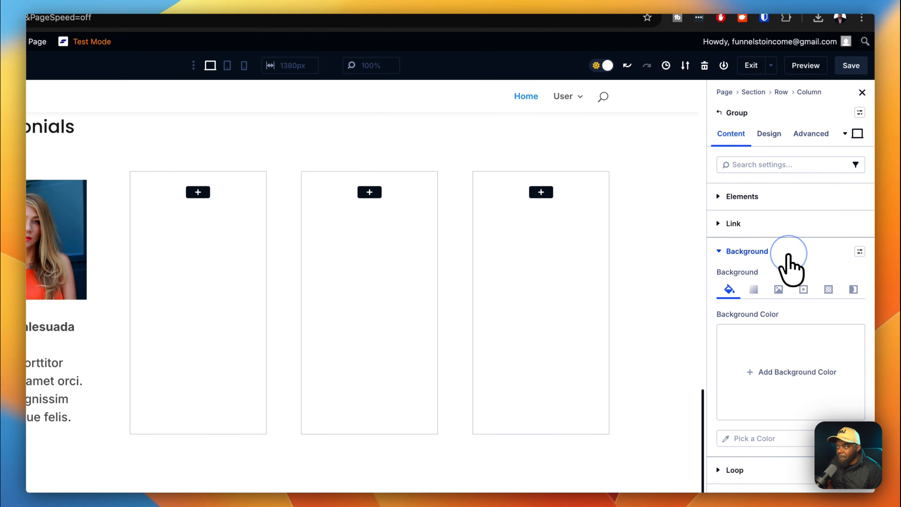
click(808, 363)
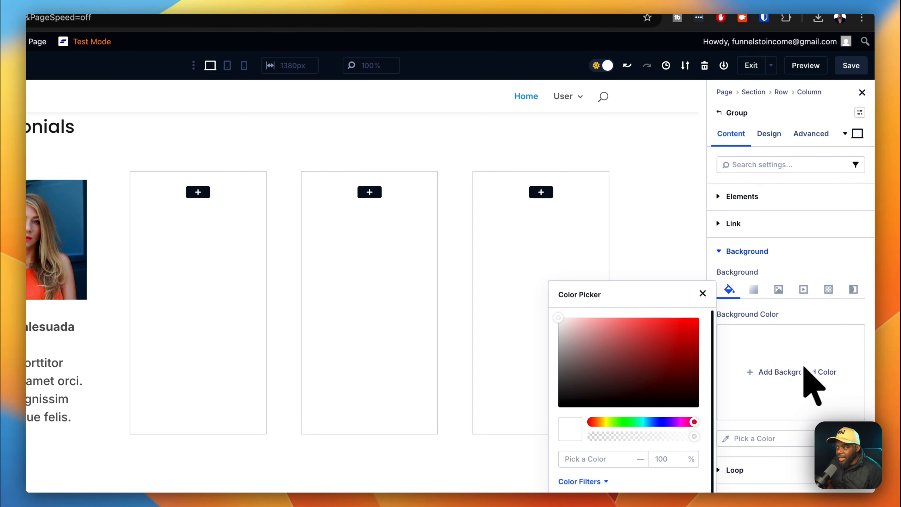
click(635, 410)
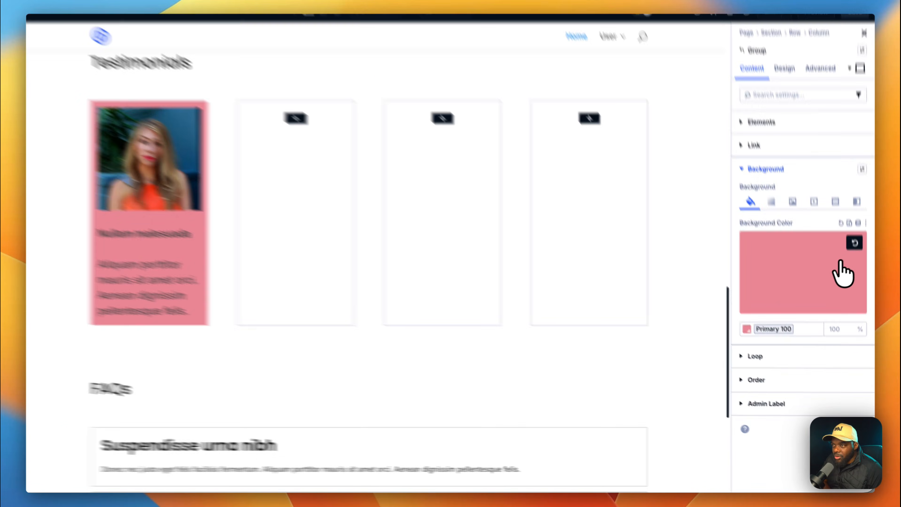
click(858, 277)
click(829, 295)
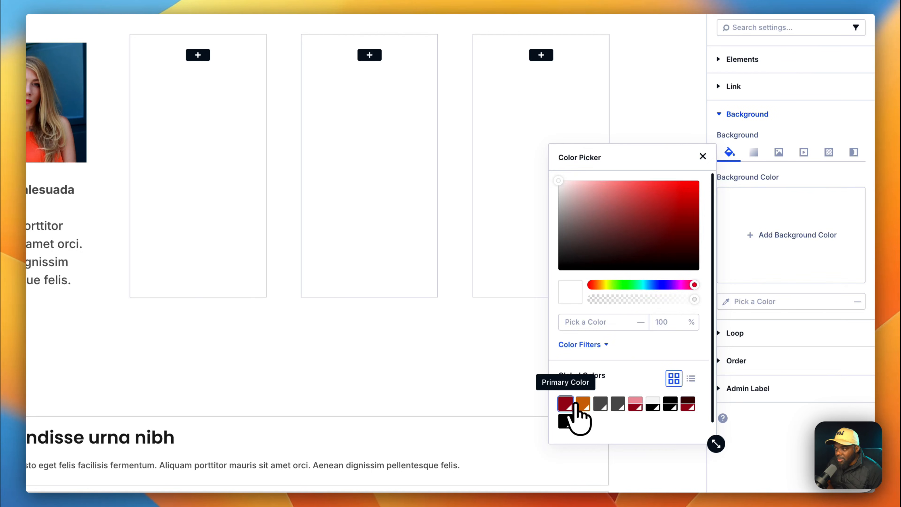
click(565, 404)
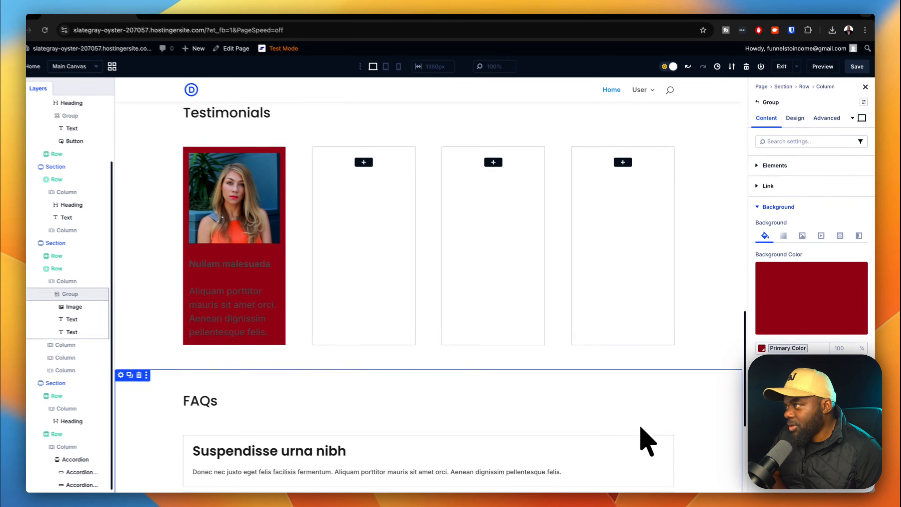
Set the card's heading text colour to the Gray 100 global colour.
scroll(391, 330, up, 4)
scroll(423, 341, up, 10)
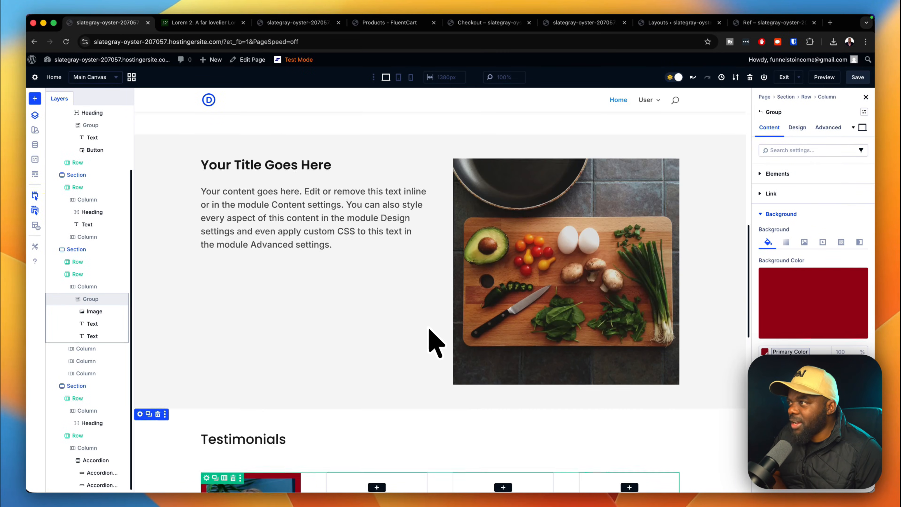
scroll(435, 343, down, 10)
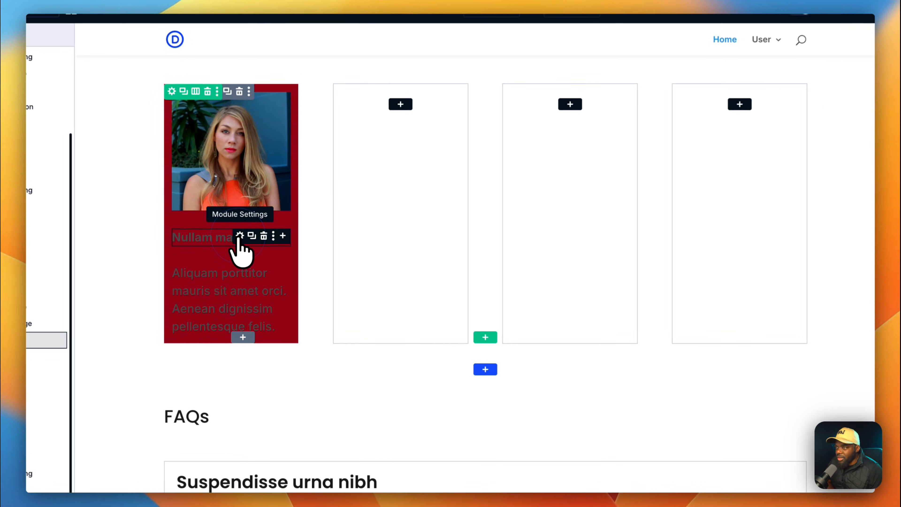
click(258, 246)
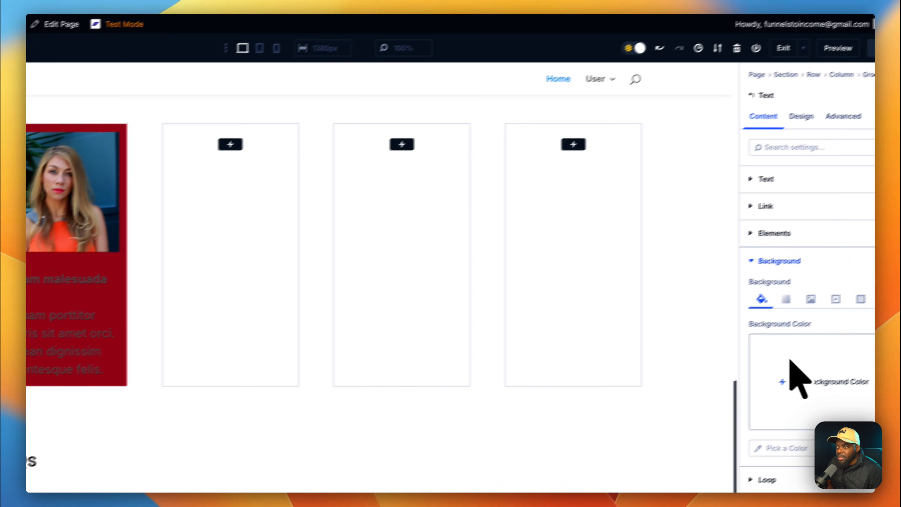
click(801, 116)
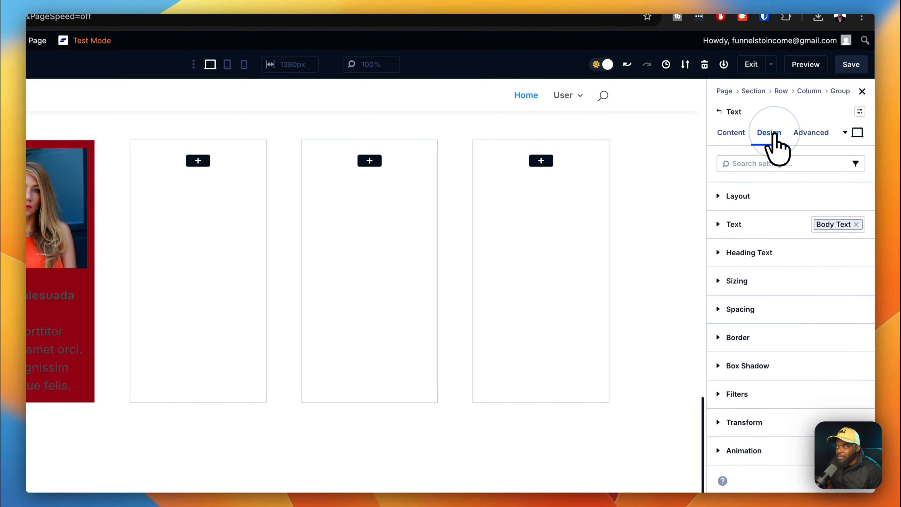
click(747, 226)
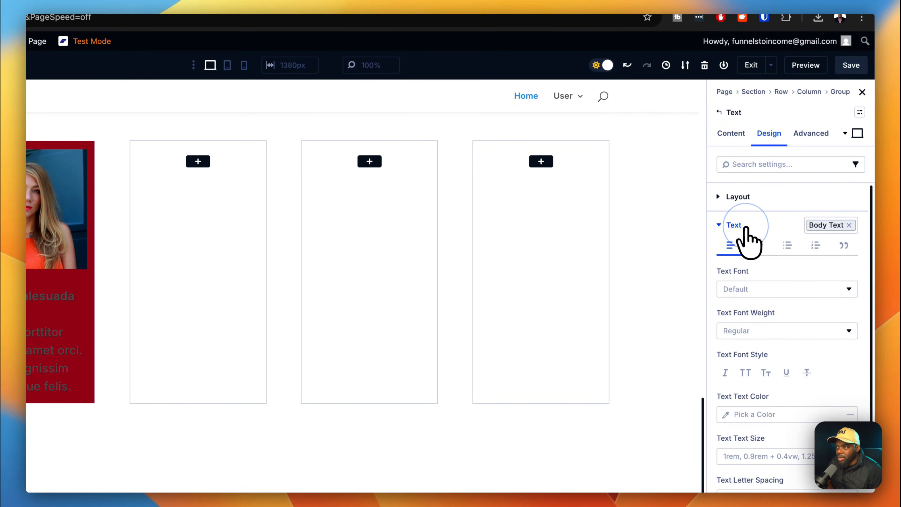
click(731, 414)
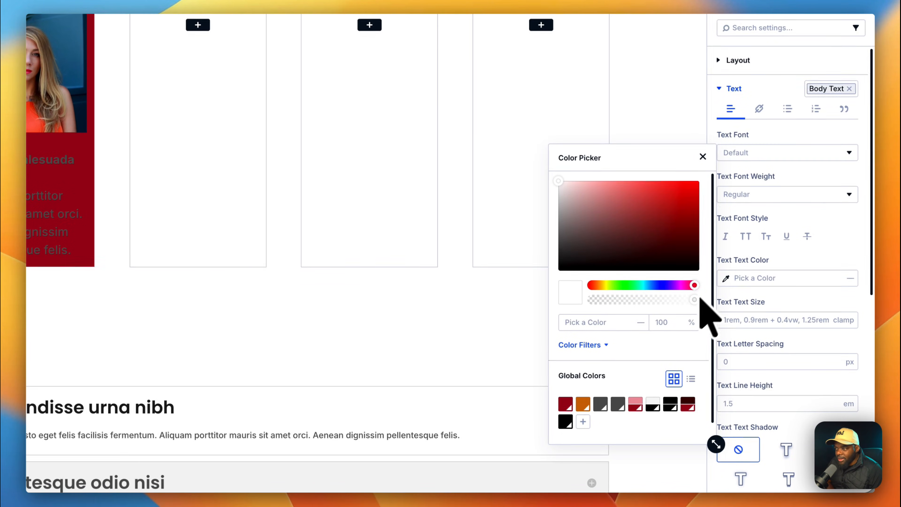
click(653, 404)
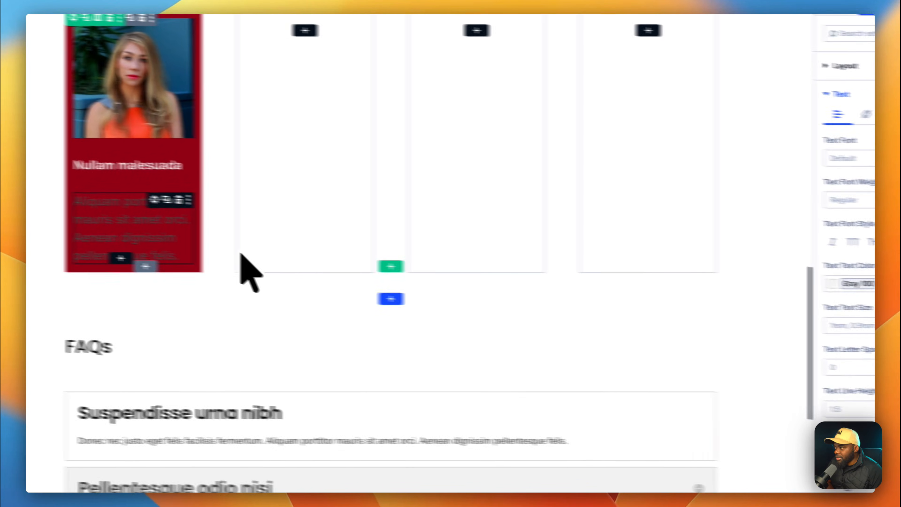
Set the card's body text colour to Gray 100 as well.
click(231, 204)
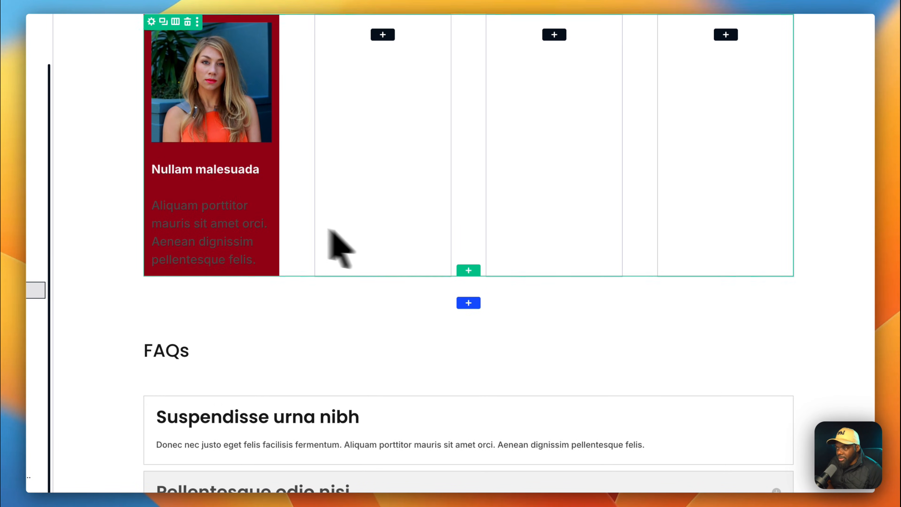
click(728, 278)
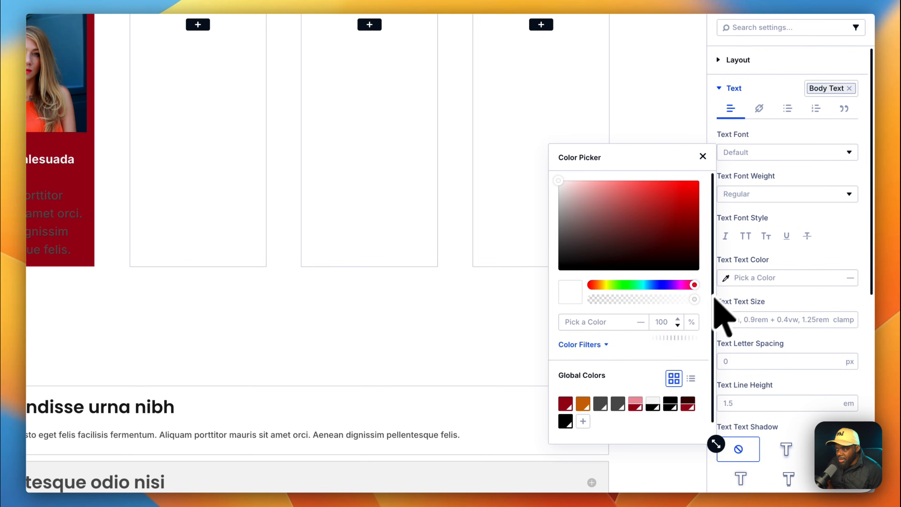
click(653, 404)
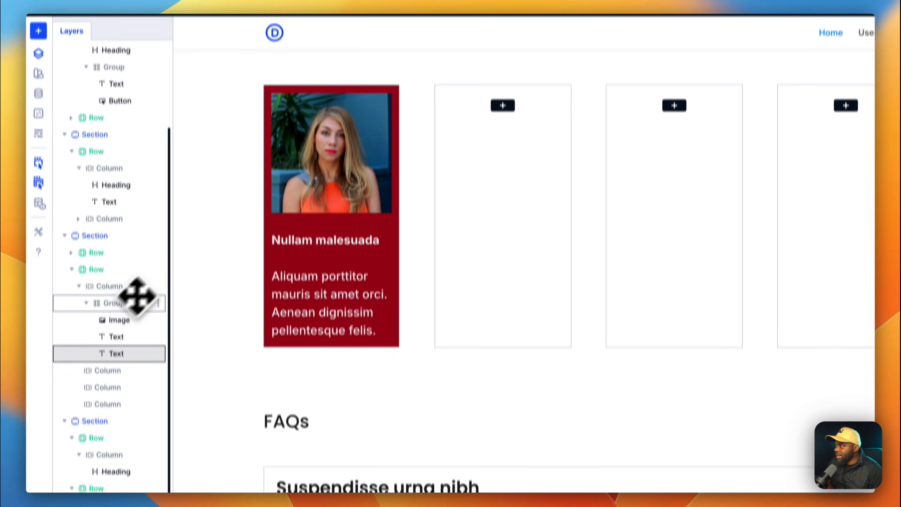
click(128, 303)
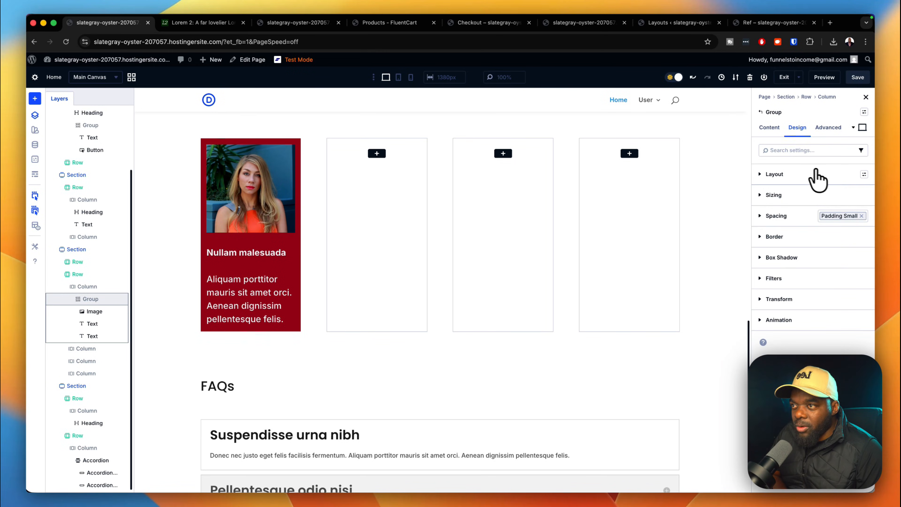
Apply the 'gap 0' layout preset to the card and 'margin top small' to its heading.
click(864, 175)
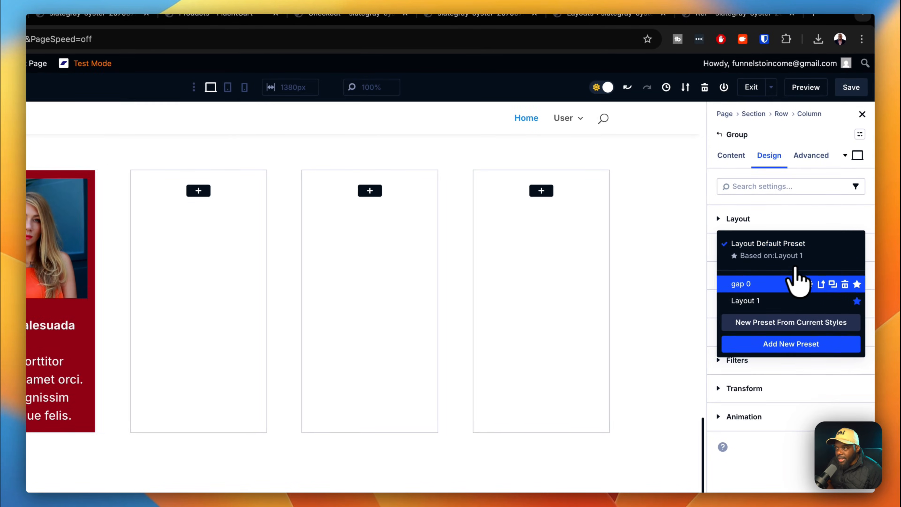
click(777, 283)
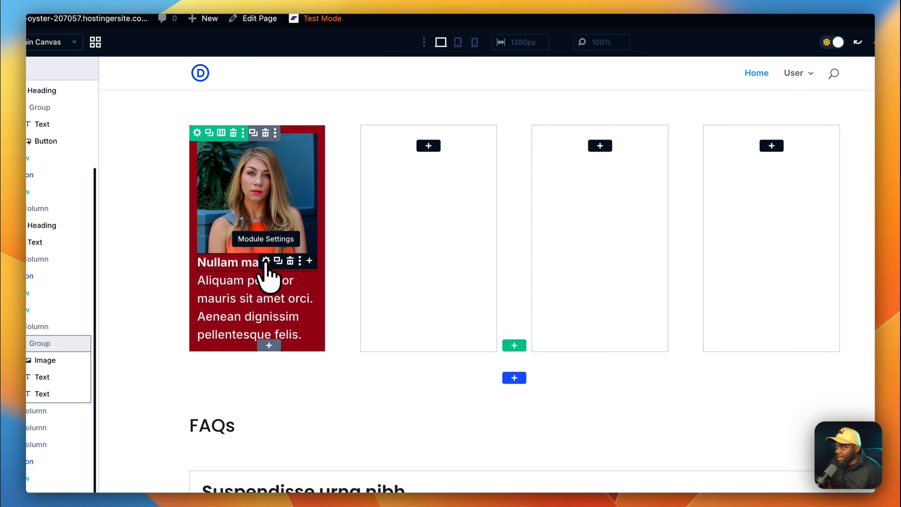
click(266, 261)
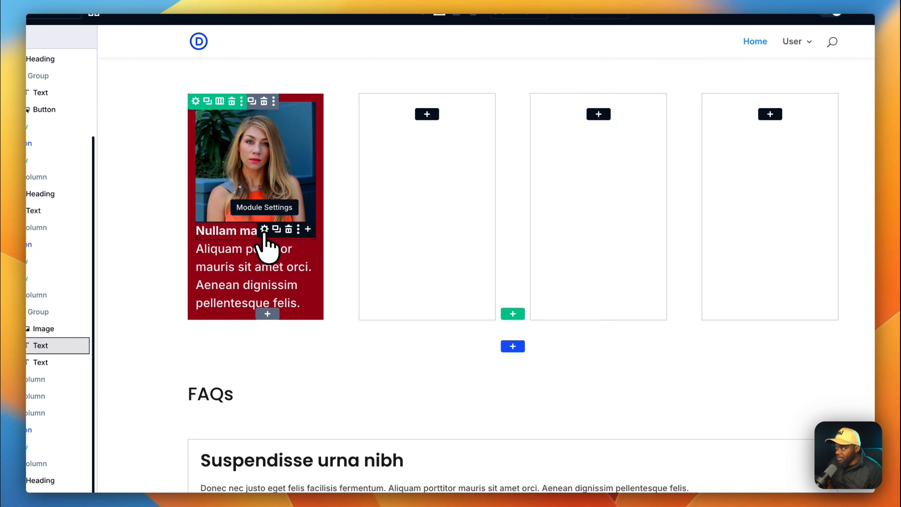
click(264, 229)
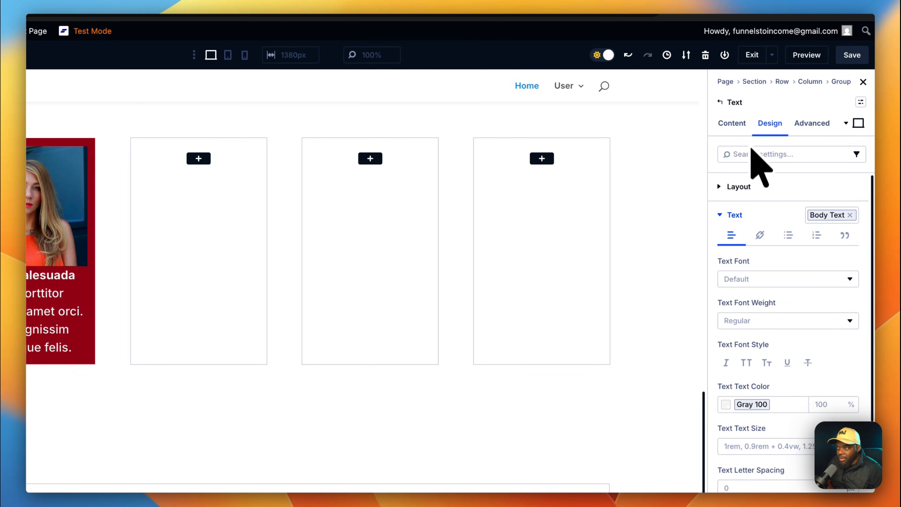
click(745, 215)
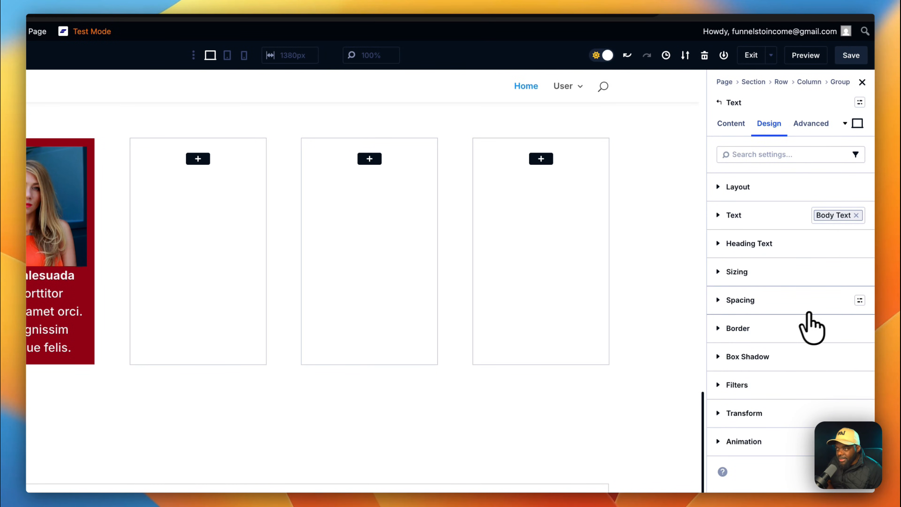
click(860, 302)
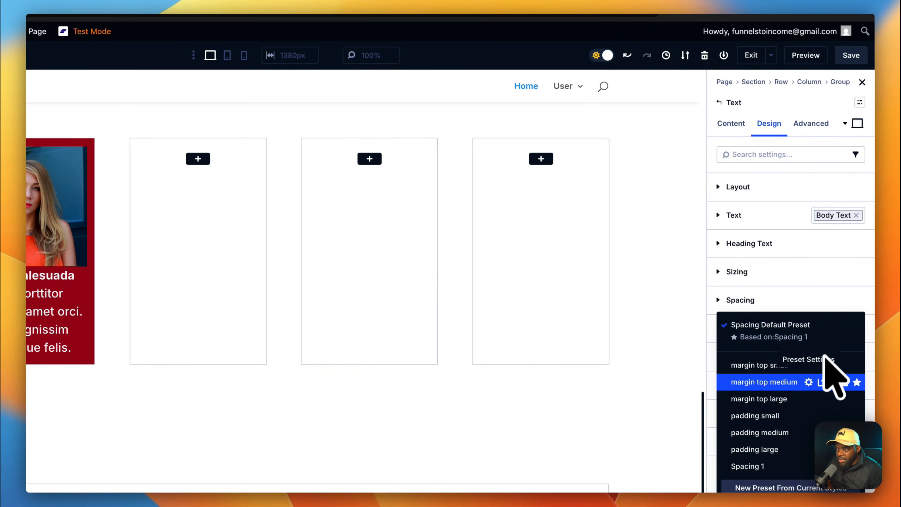
click(783, 366)
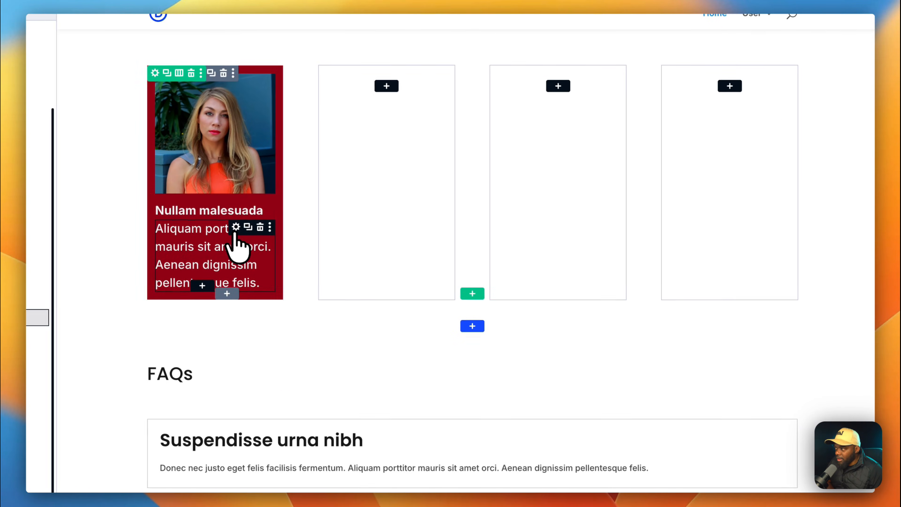
Give the card's body text the 'margin top small' spacing preset.
click(238, 226)
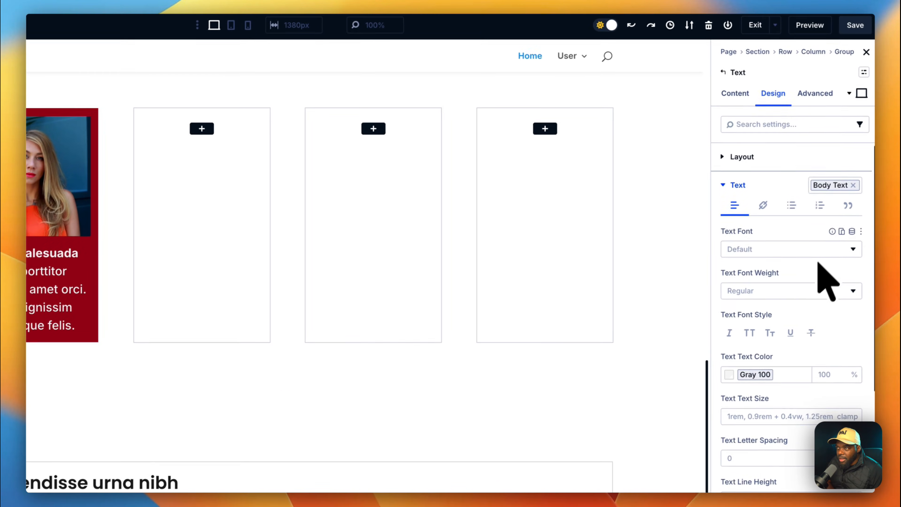
click(721, 186)
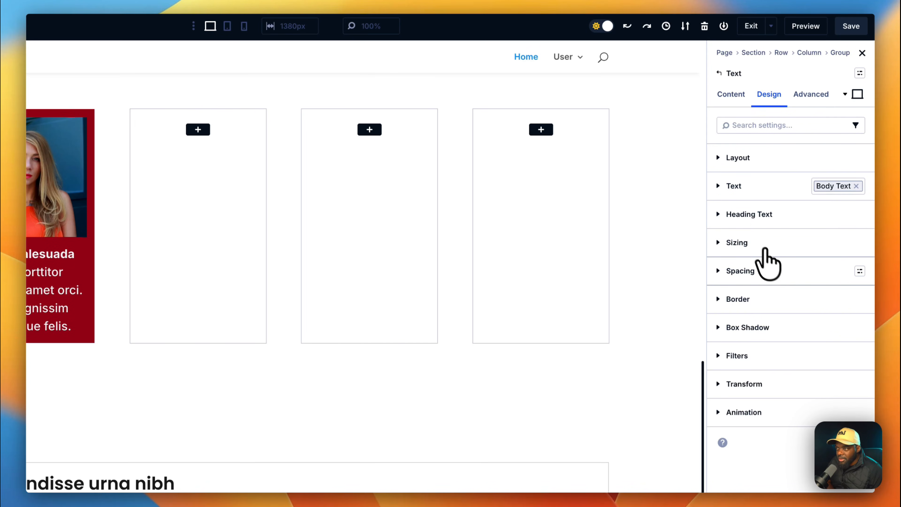
click(860, 271)
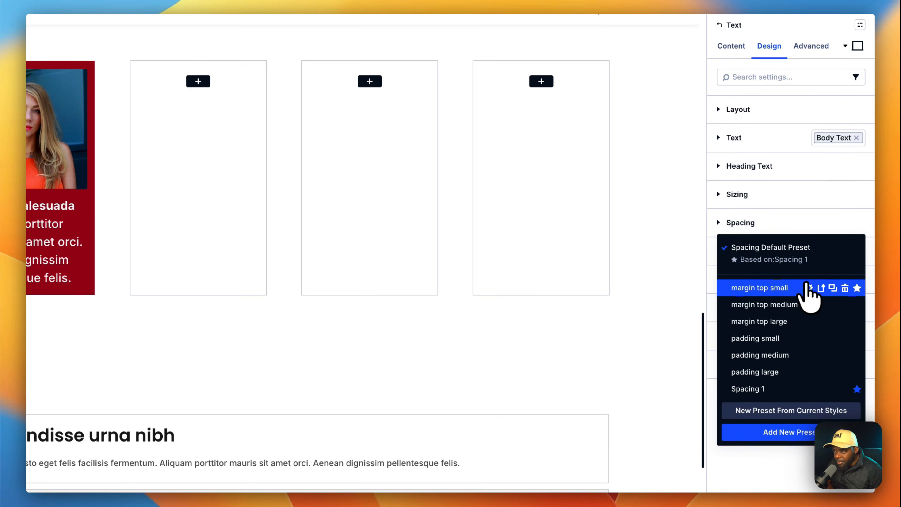
click(805, 305)
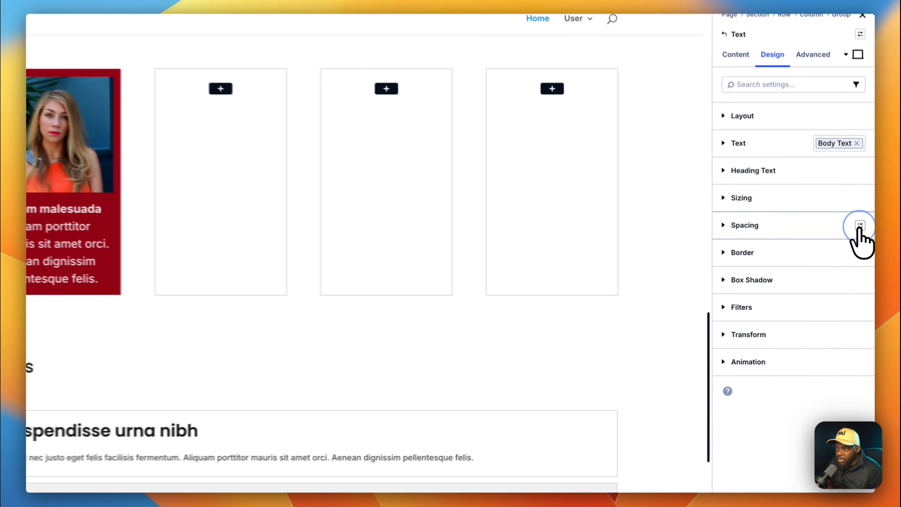
click(862, 260)
click(802, 305)
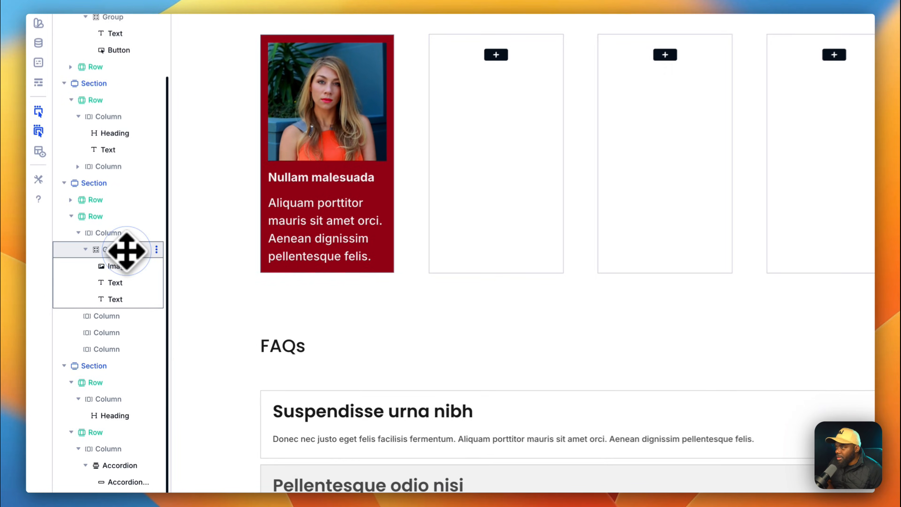
Duplicate the testimonial card group twice.
click(110, 299)
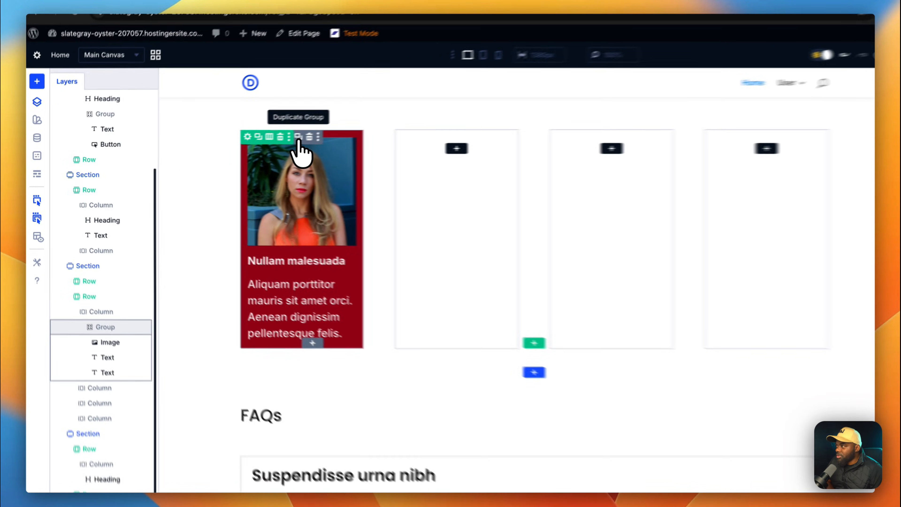
click(248, 144)
click(248, 143)
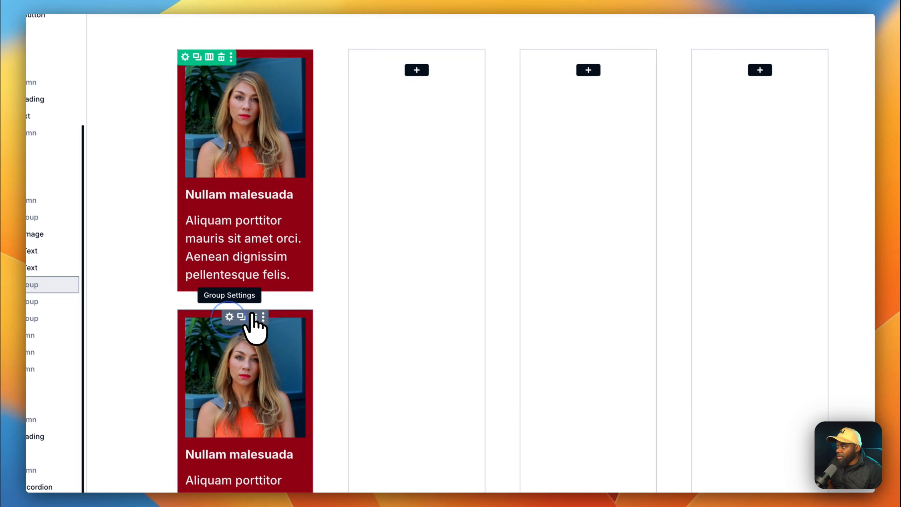
Drag the card copies into the empty second, third and fourth columns.
drag(327, 392, 519, 254)
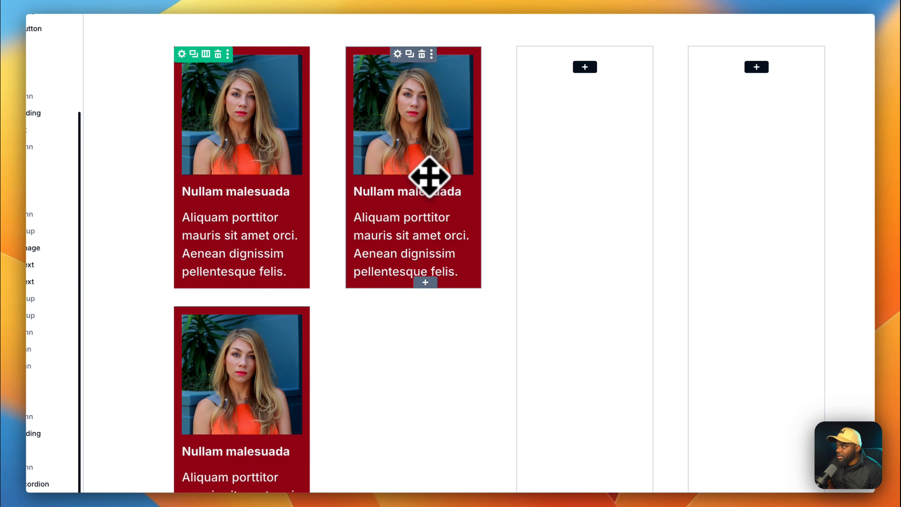
drag(584, 222, 583, 221)
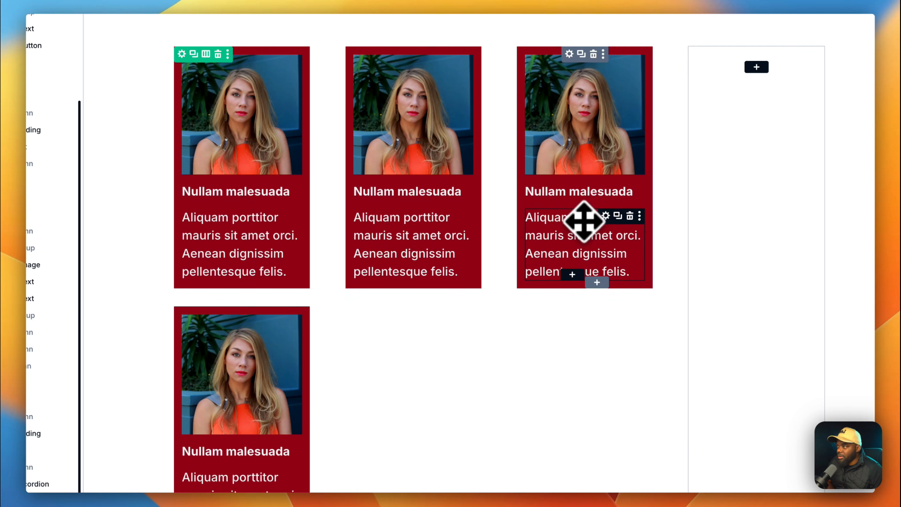
drag(226, 316, 763, 216)
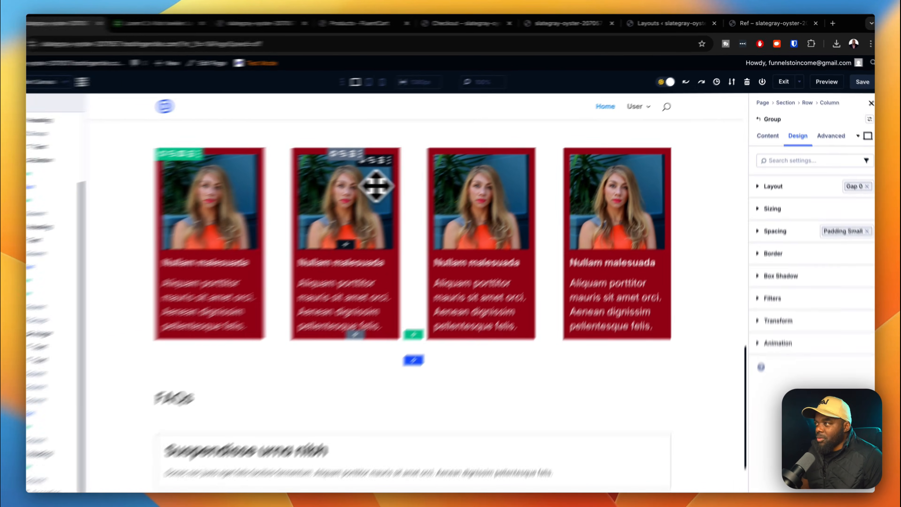
Replace the second card's photo with the man-in-a-scarf image from the media library.
click(377, 183)
click(740, 169)
click(788, 308)
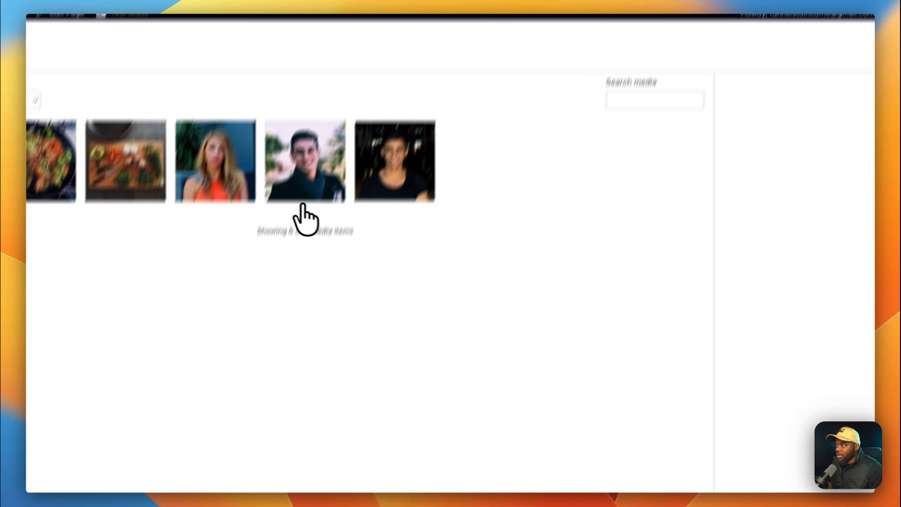
click(267, 231)
click(808, 480)
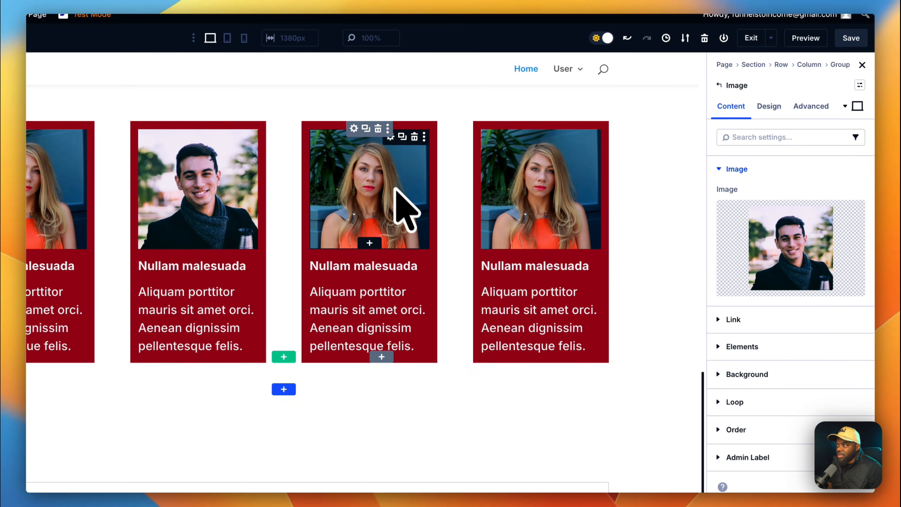
Replace the third card's photo with the man-in-black image.
click(354, 129)
click(761, 250)
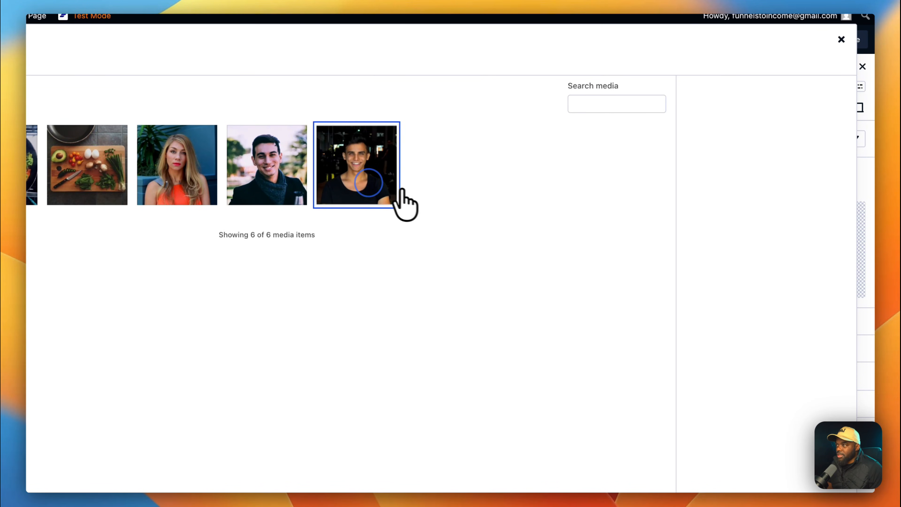
click(813, 480)
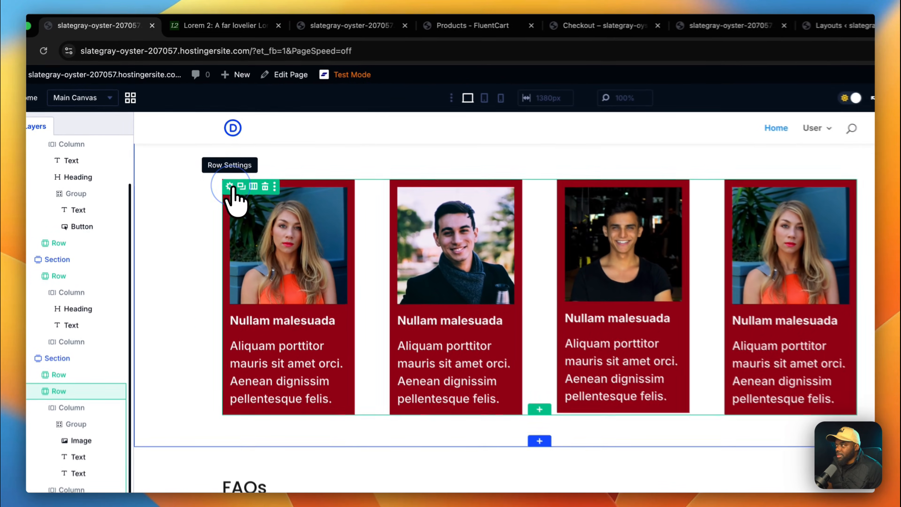
Delete the fourth column and switch the testimonial row to three equal columns.
click(231, 191)
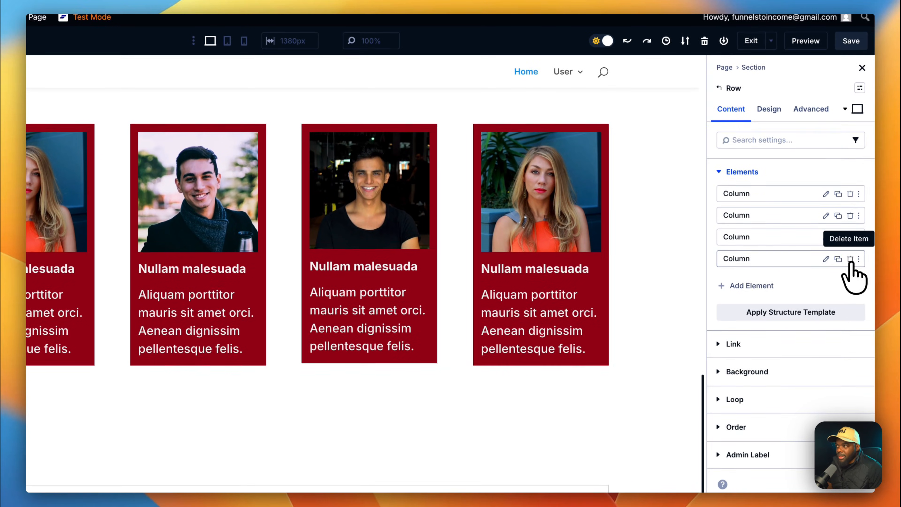
click(851, 312)
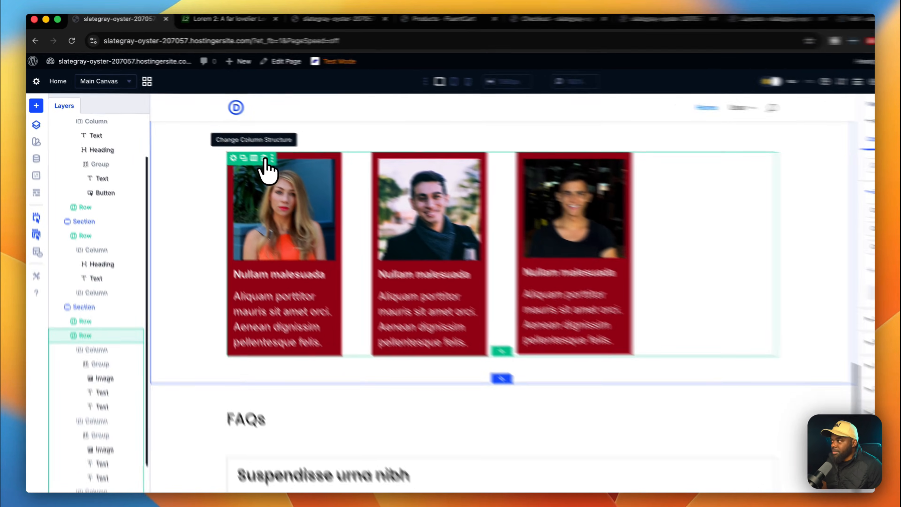
click(224, 144)
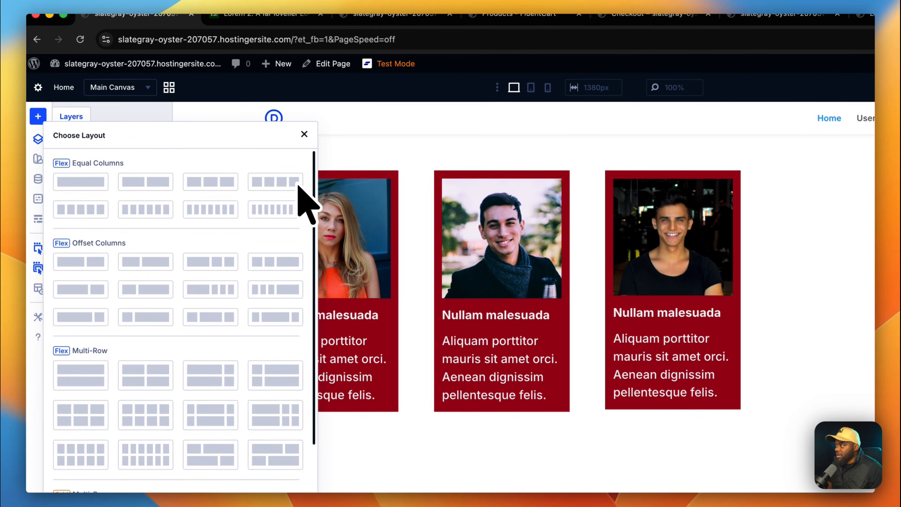
click(223, 183)
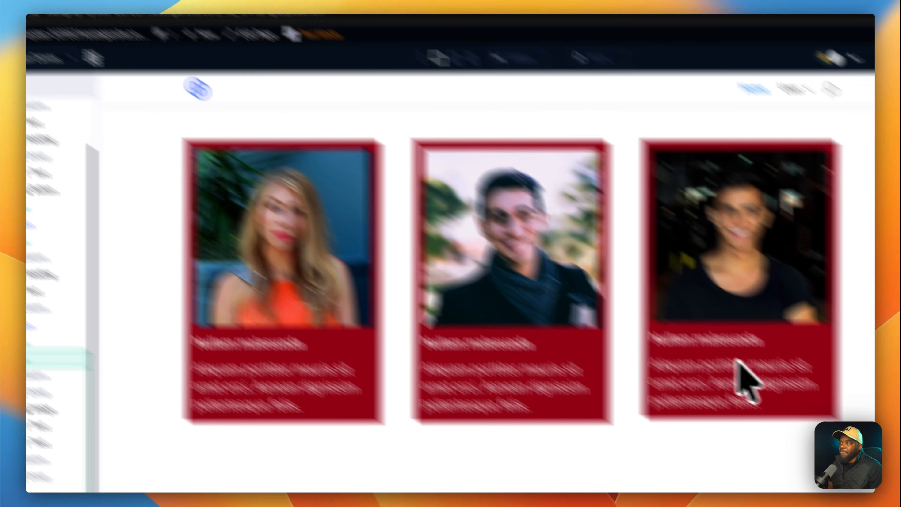
scroll(677, 346, up, 5)
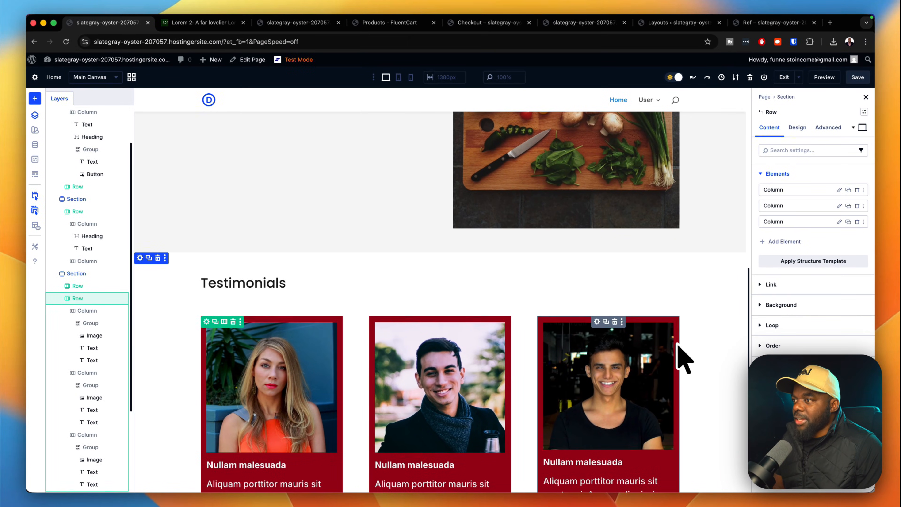
scroll(683, 360, down, 3)
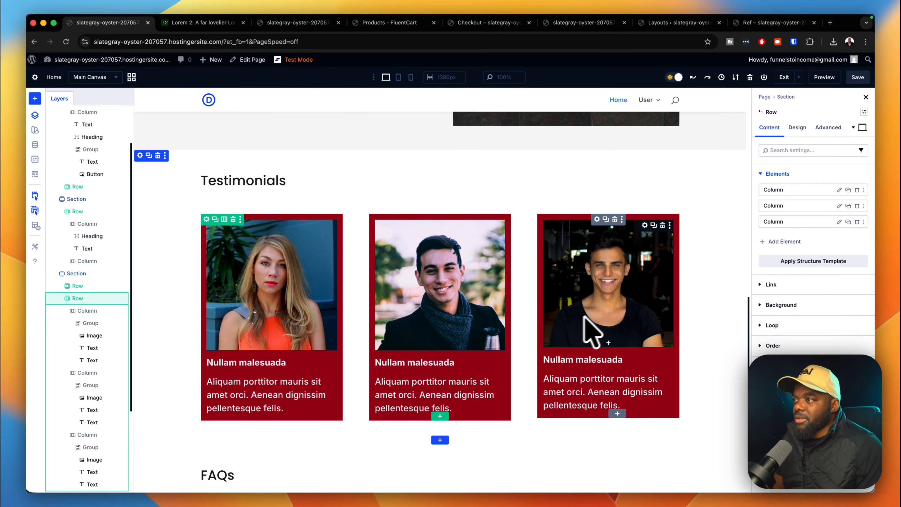
scroll(706, 355, up, 10)
Save the page and scroll through the preview to review the three testimonial cards.
click(859, 80)
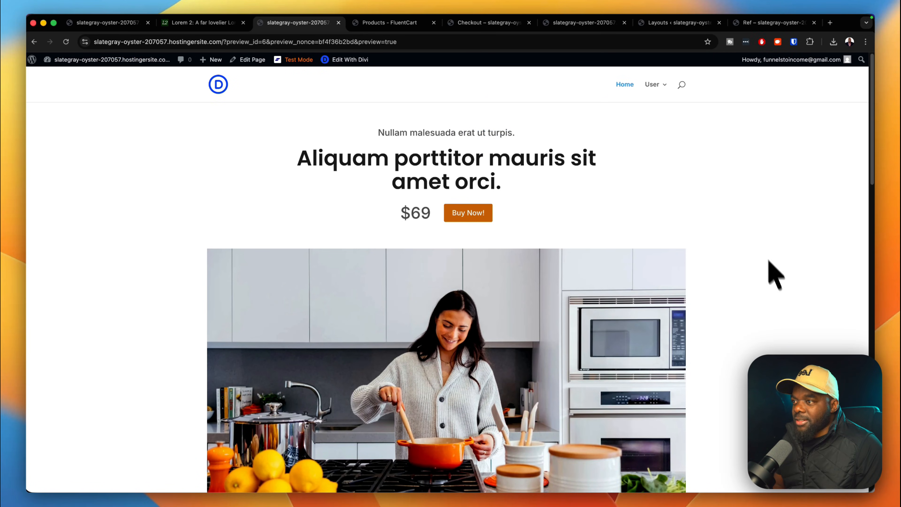
scroll(776, 275, down, 15)
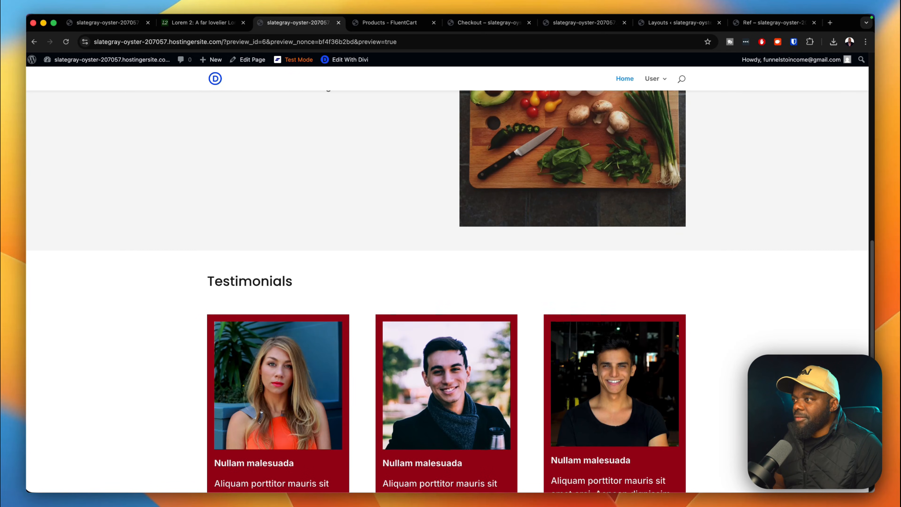
scroll(447, 291, down, 10)
scroll(447, 291, up, 15)
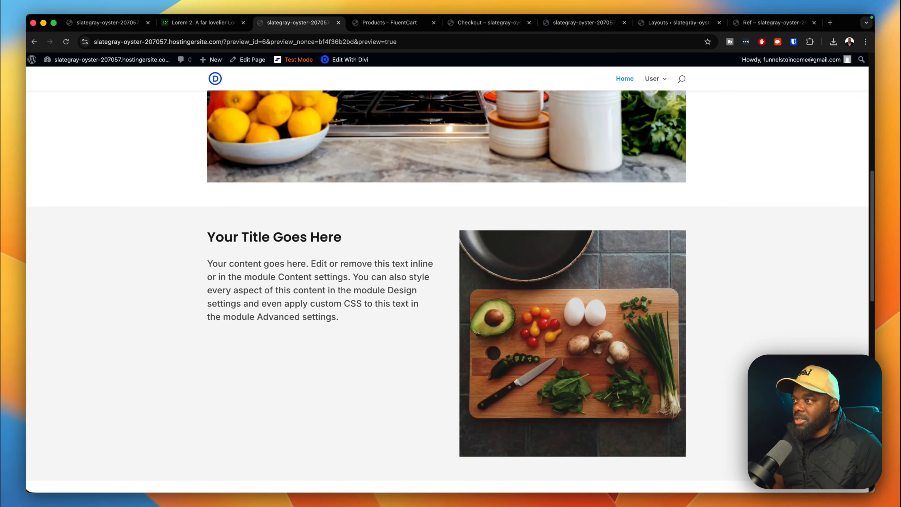
scroll(447, 291, down, 4)
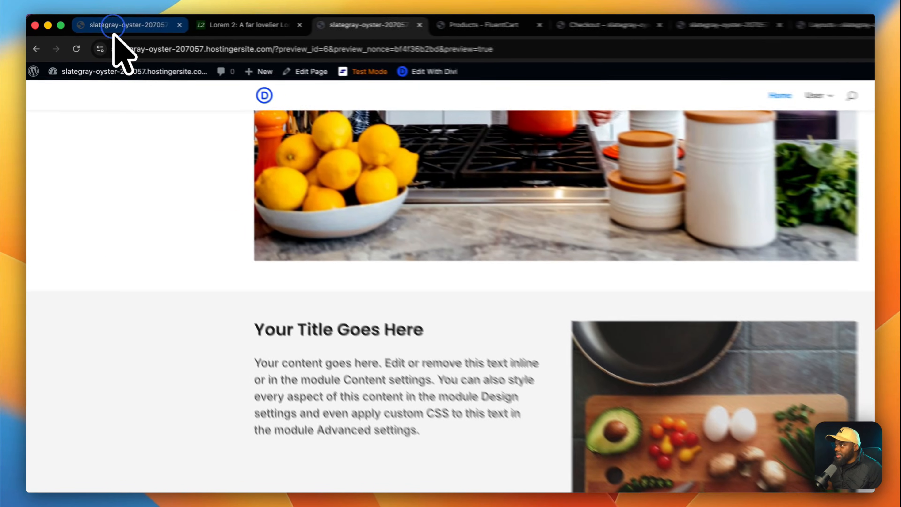
Change the placeholder section heading to 'You Will Learn'.
click(96, 25)
scroll(395, 316, down, 12)
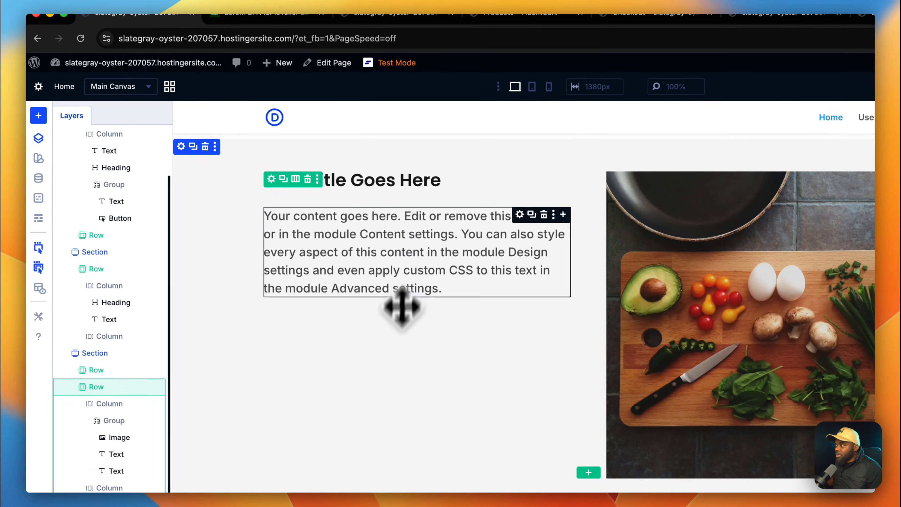
click(405, 185)
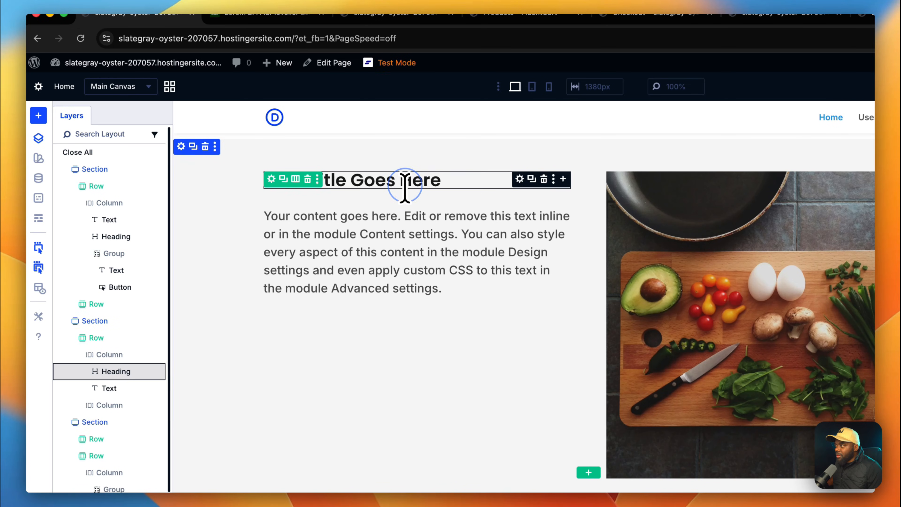
triple_click(406, 182)
key(BackSpace)
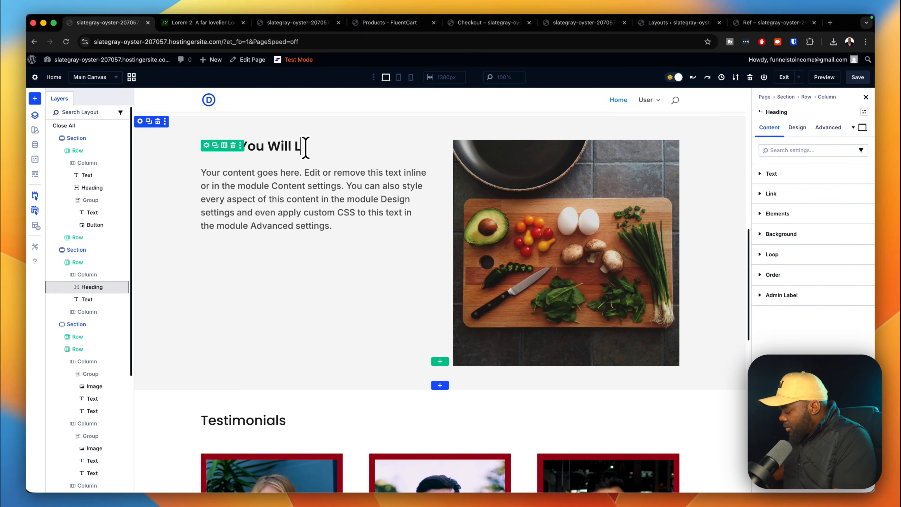
text(You Will Learn)
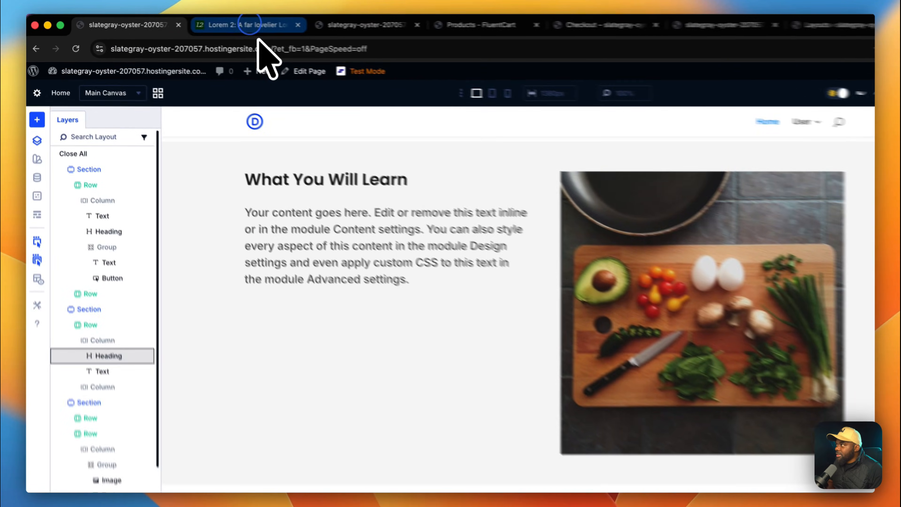
Replace the section's body text with the copied Phasellus lorem paragraph.
click(202, 23)
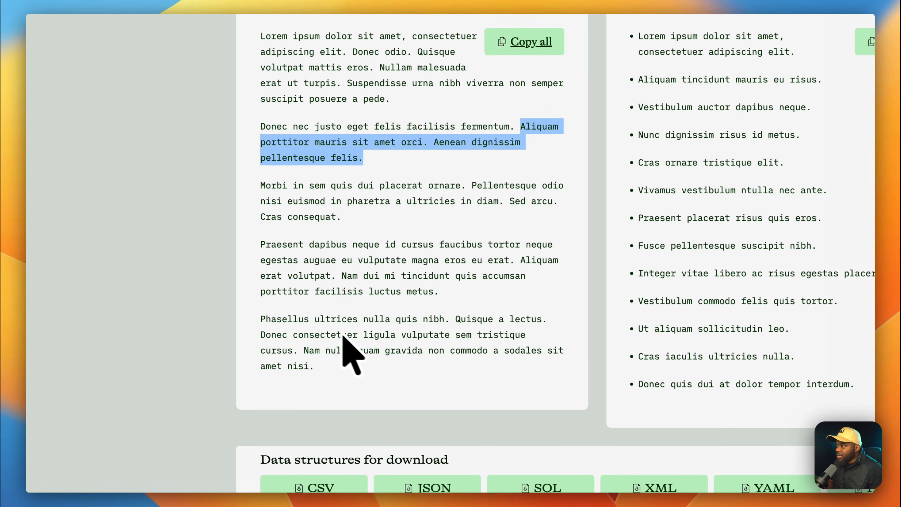
drag(263, 319, 304, 349)
key(super+c)
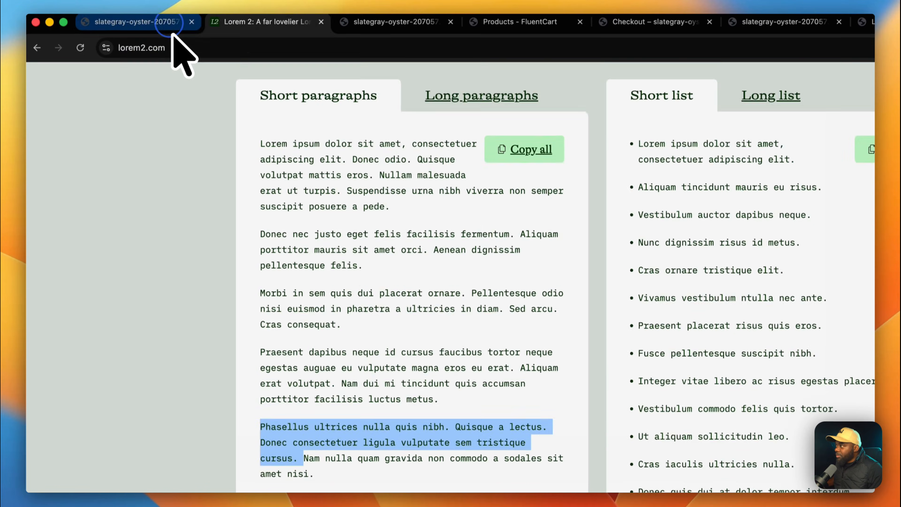
click(174, 23)
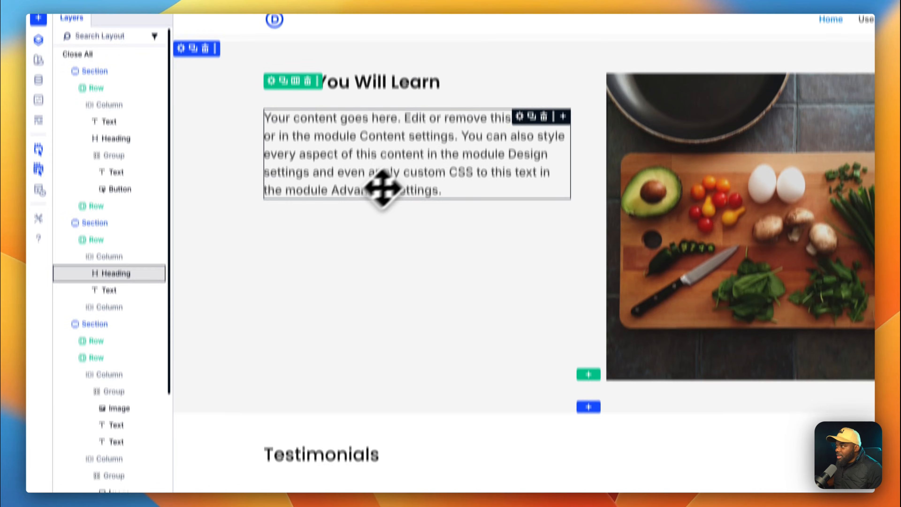
triple_click(403, 146)
key(super+v)
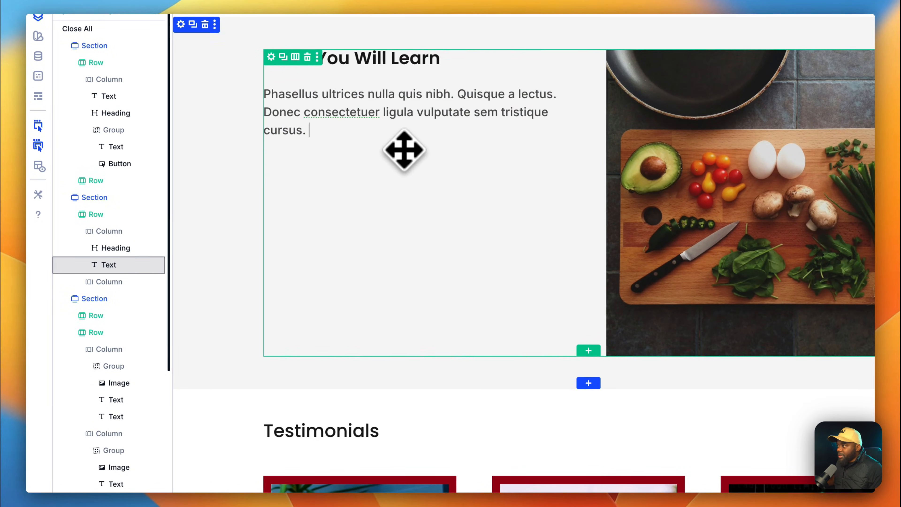
click(379, 170)
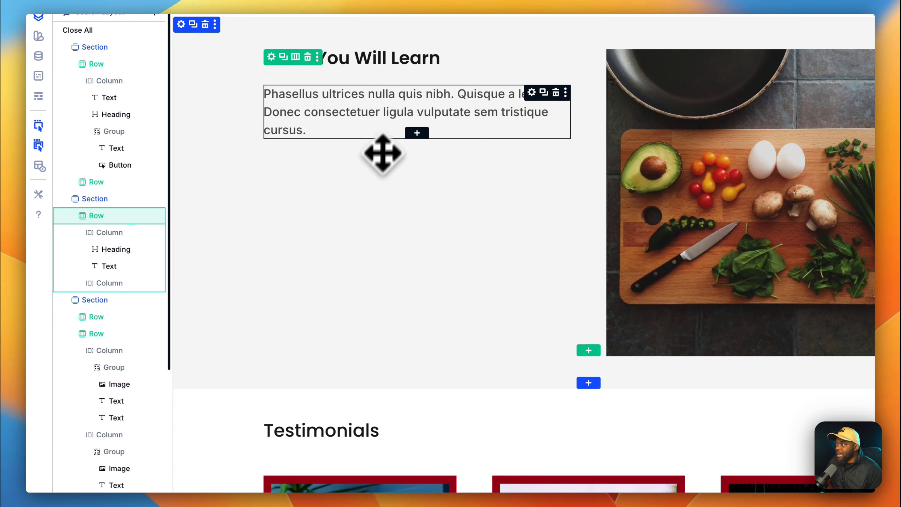
Add an Icon List module and give its first item the filled check-circle icon.
click(419, 134)
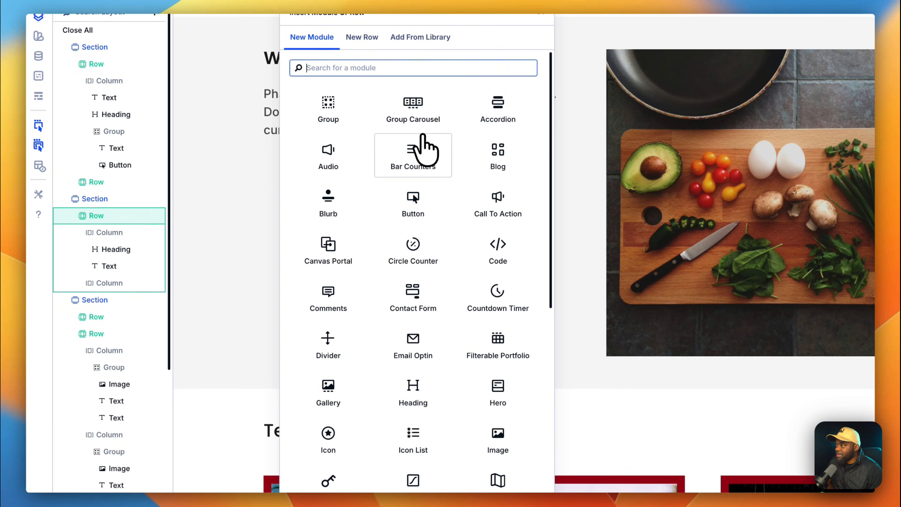
scroll(428, 231, down, 3)
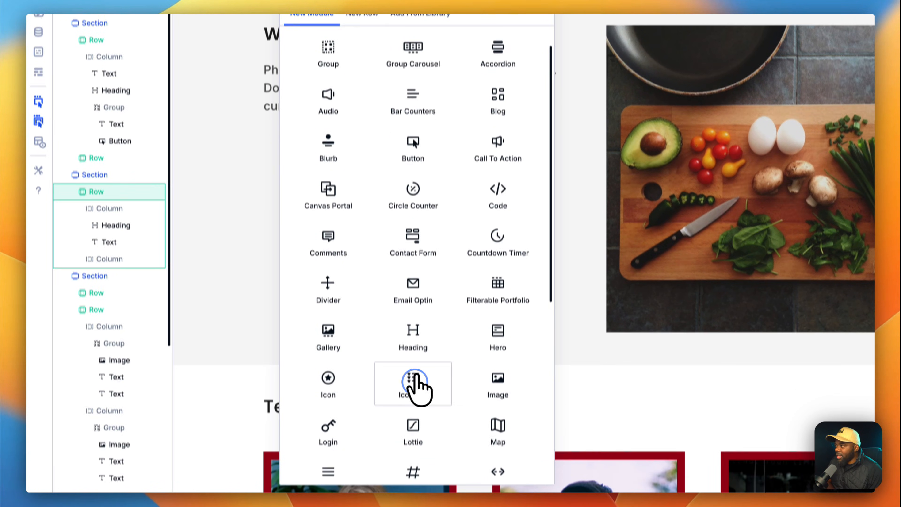
click(417, 387)
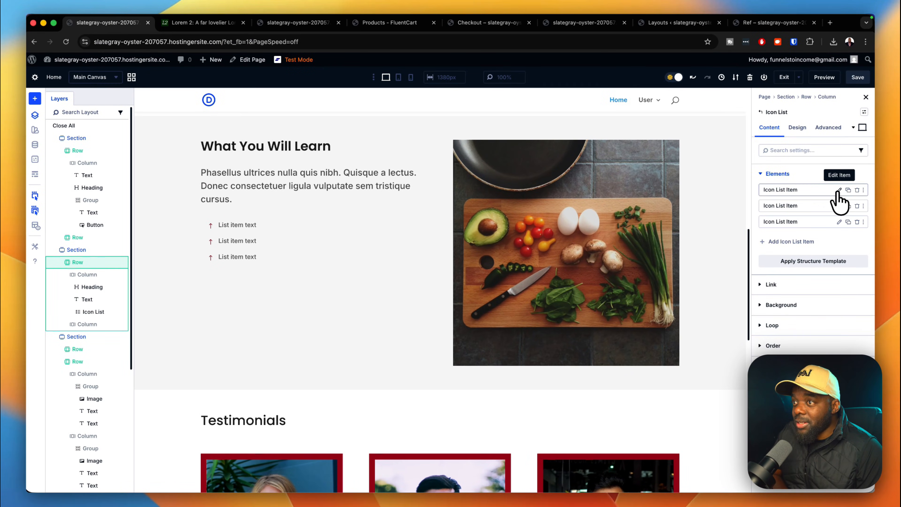
click(839, 190)
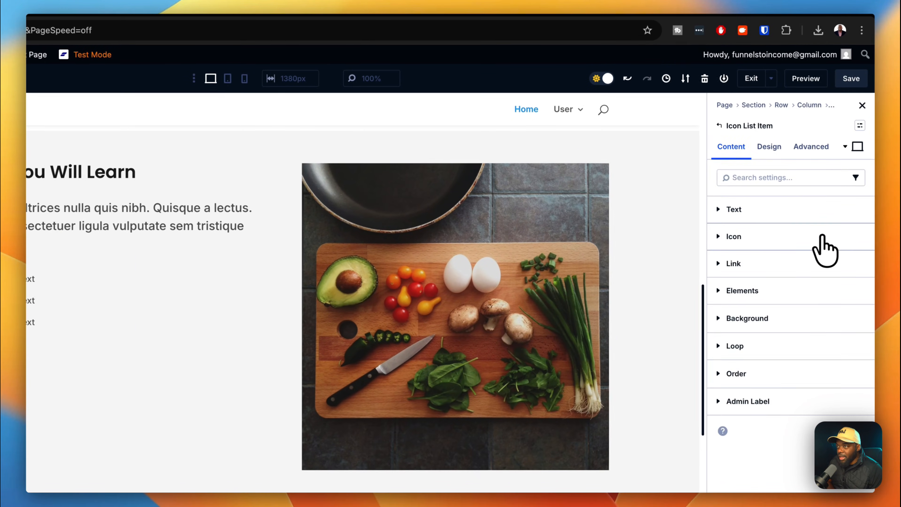
click(826, 195)
click(789, 275)
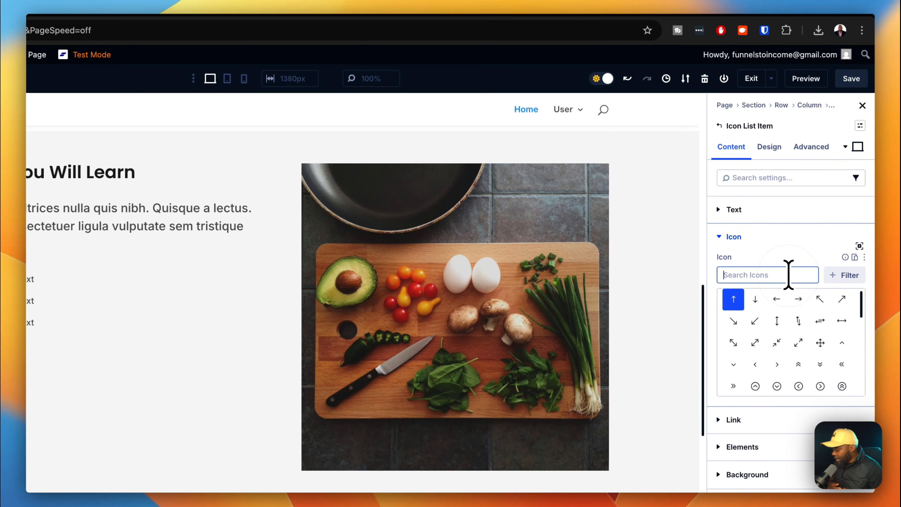
text(check)
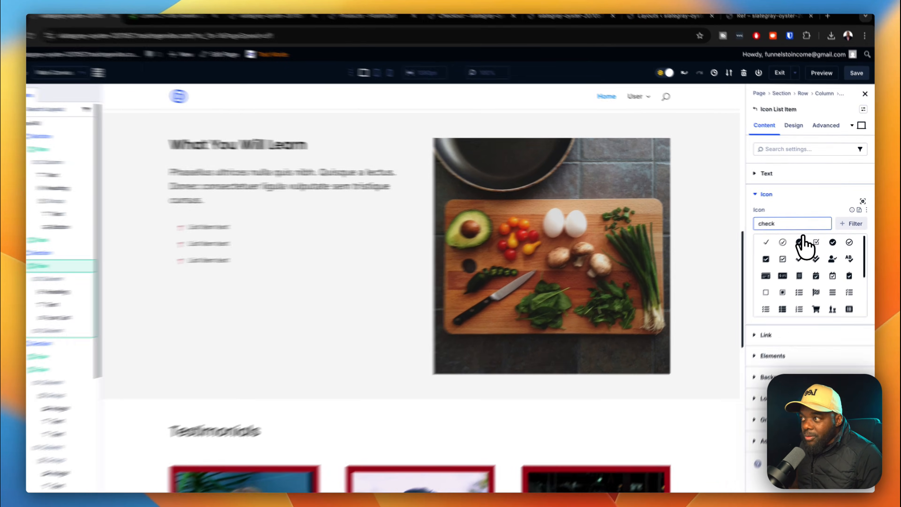
click(802, 240)
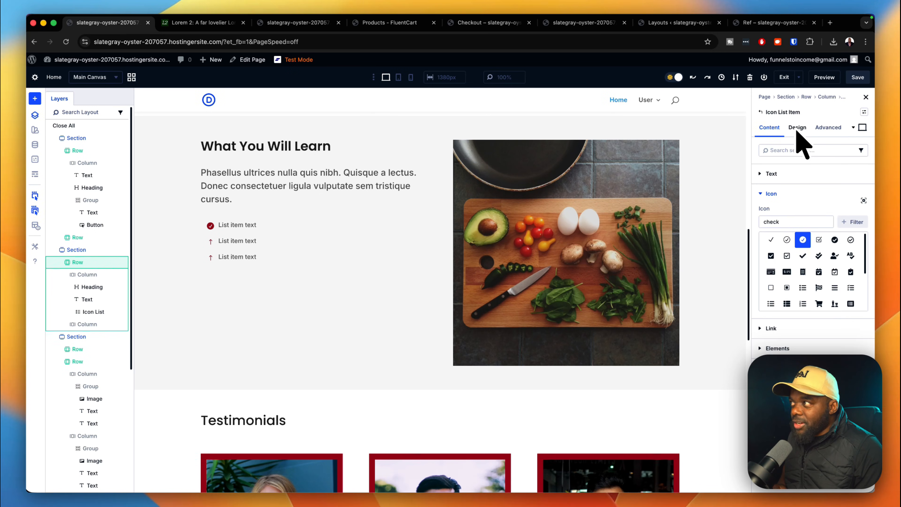
Paste 'Aliquam porttitor mauris' from the lorem generator into the first list item.
click(221, 23)
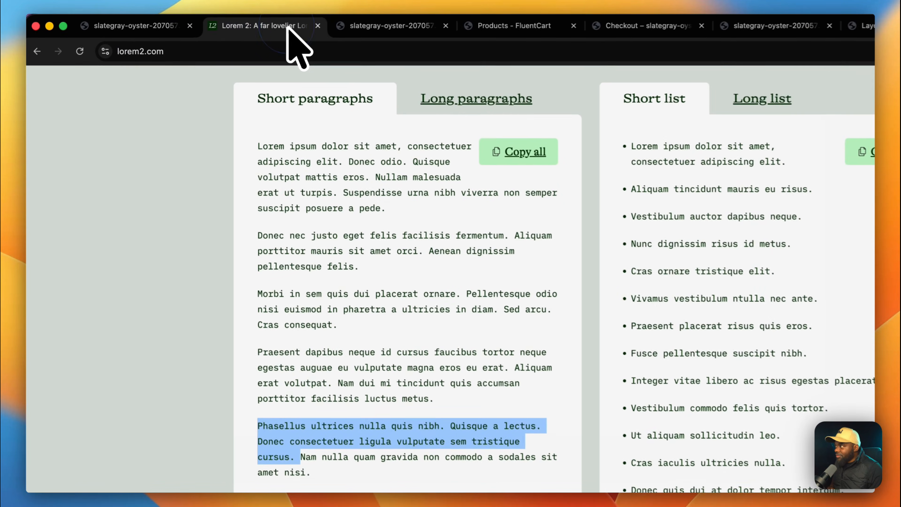
drag(515, 235, 384, 251)
key(super+c)
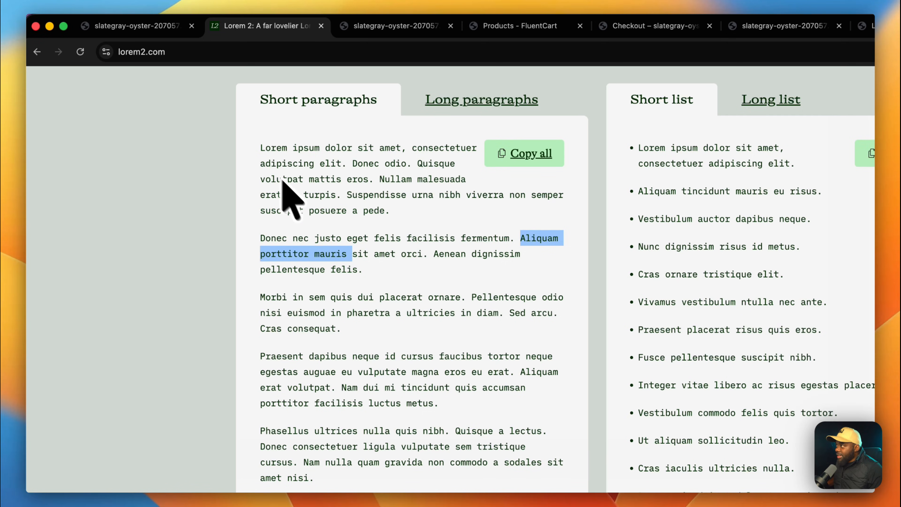
click(167, 26)
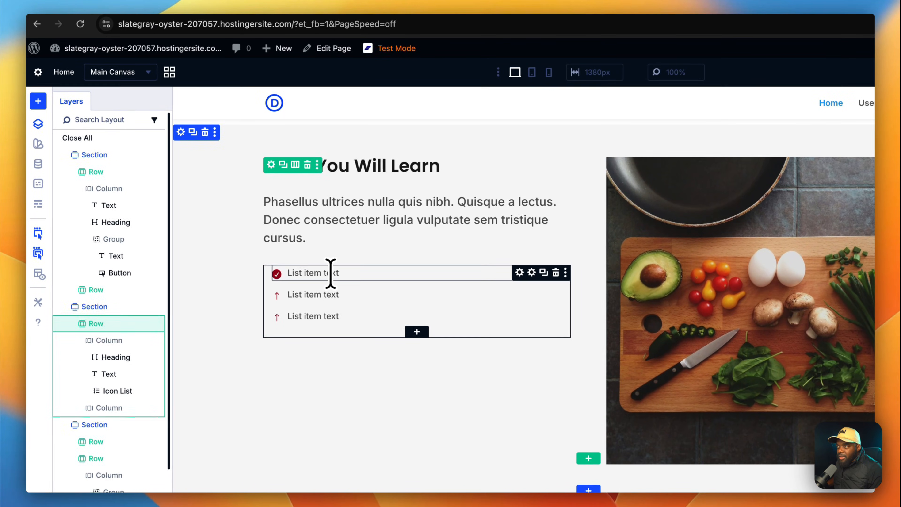
triple_click(331, 273)
key(super+v)
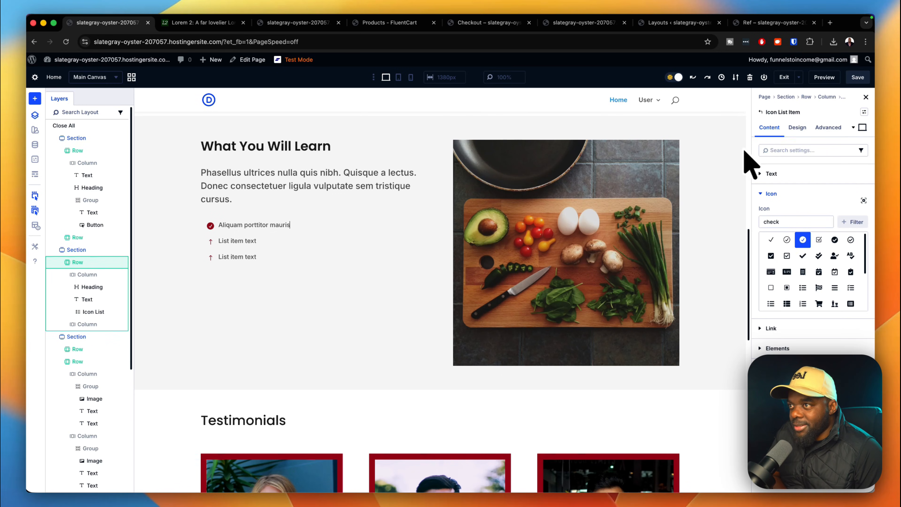
Set the list item's icon size to the global Text M value.
click(797, 128)
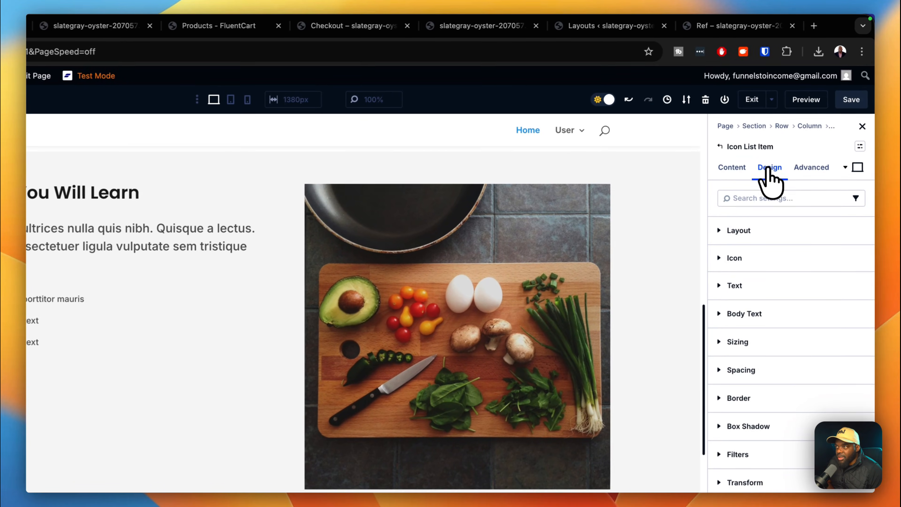
click(760, 261)
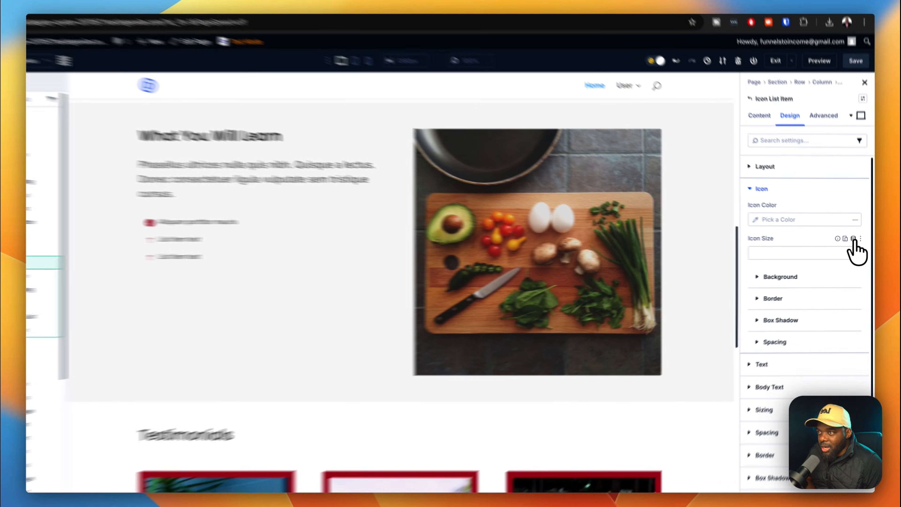
click(856, 241)
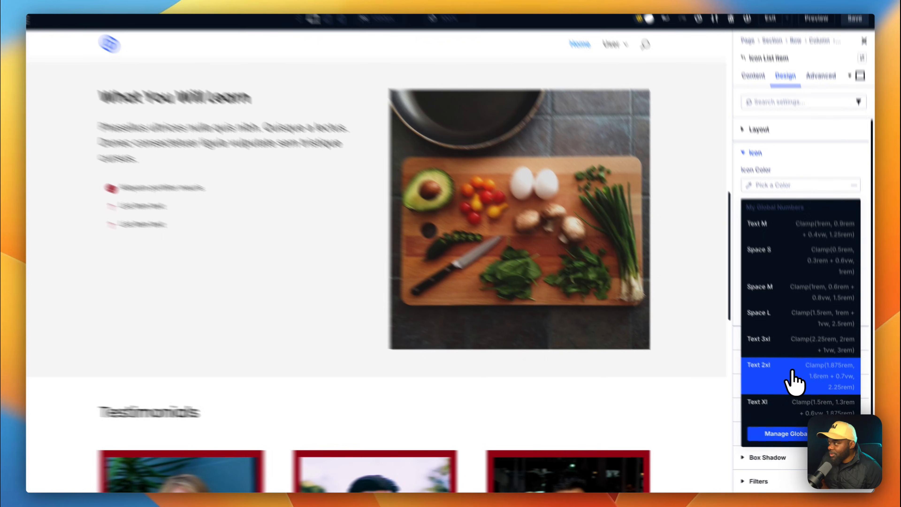
click(803, 396)
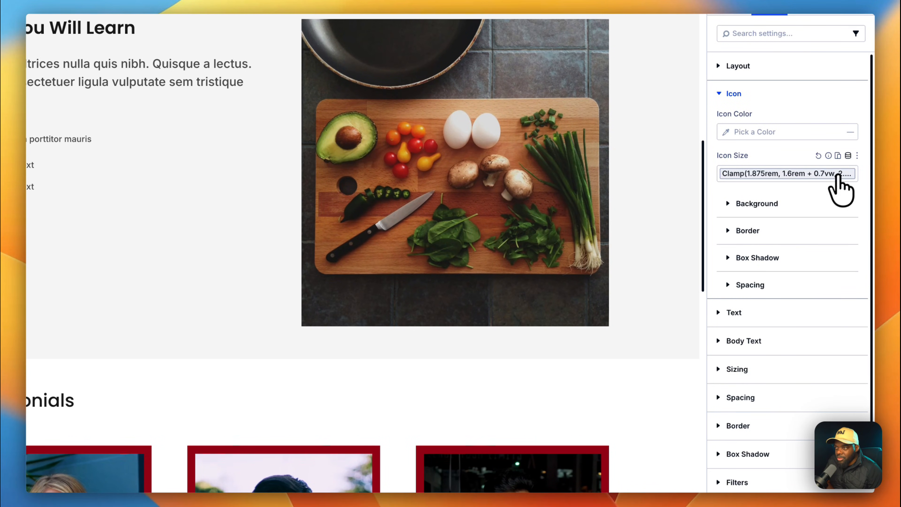
click(839, 175)
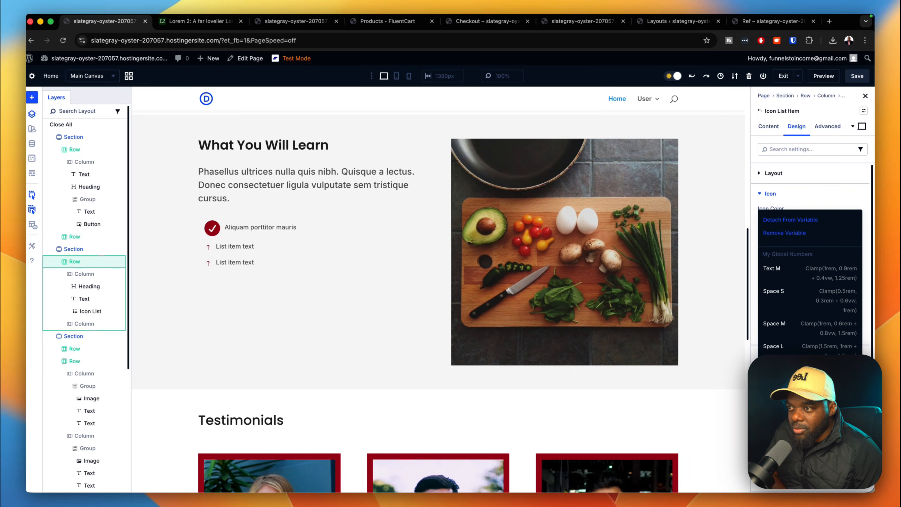
click(813, 275)
click(772, 193)
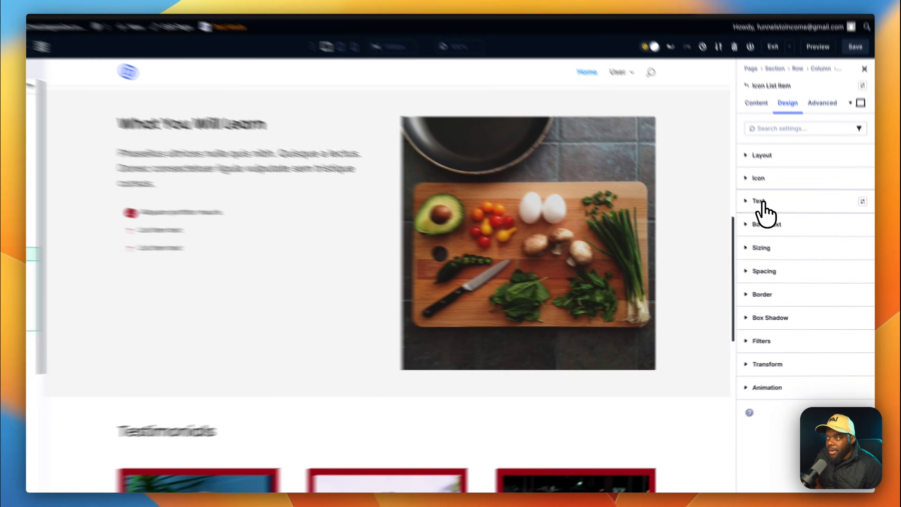
Apply the 'body text' Body Text preset and a larger global text size.
click(763, 202)
click(862, 201)
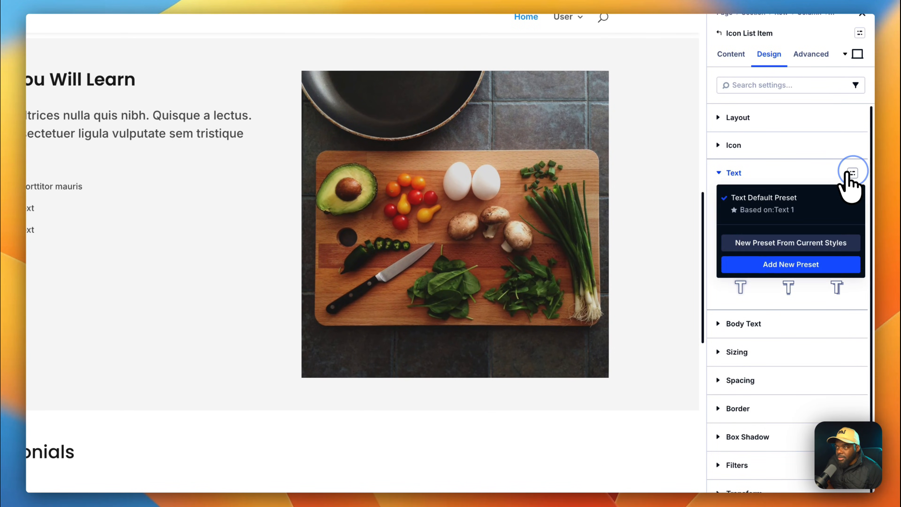
click(852, 173)
click(785, 323)
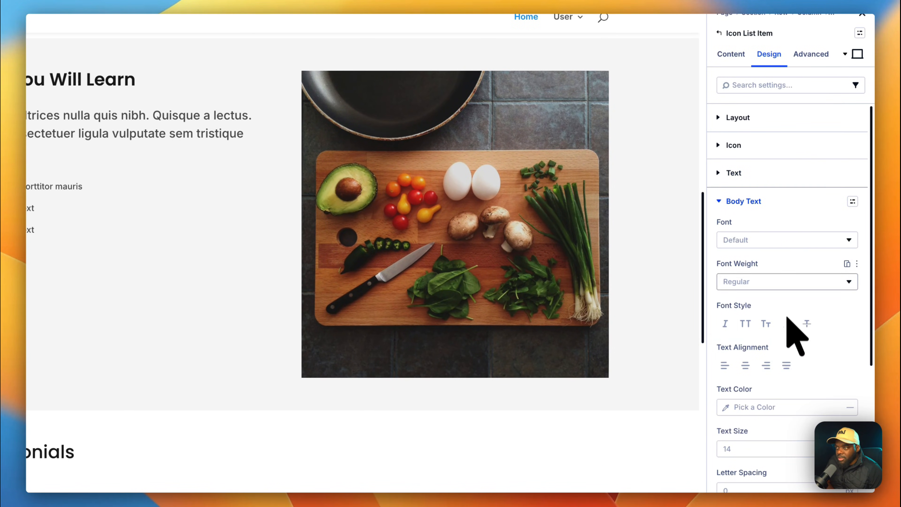
click(853, 201)
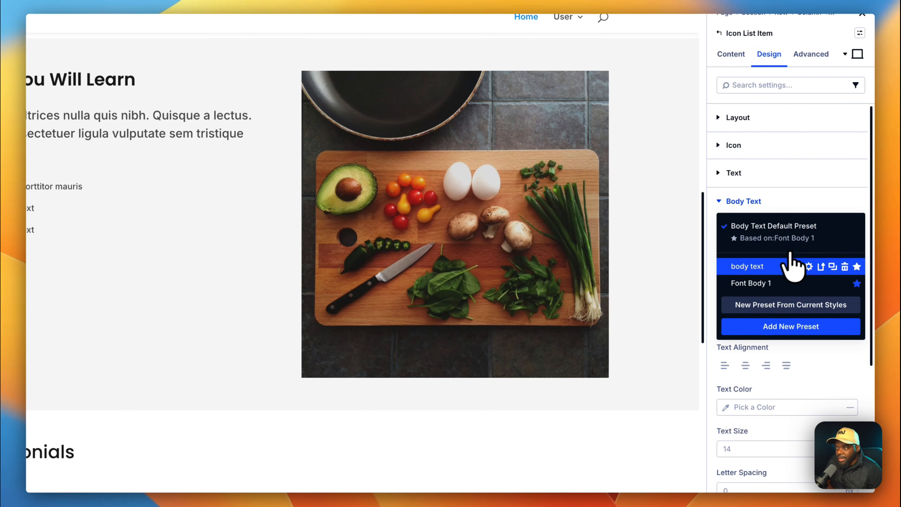
click(792, 266)
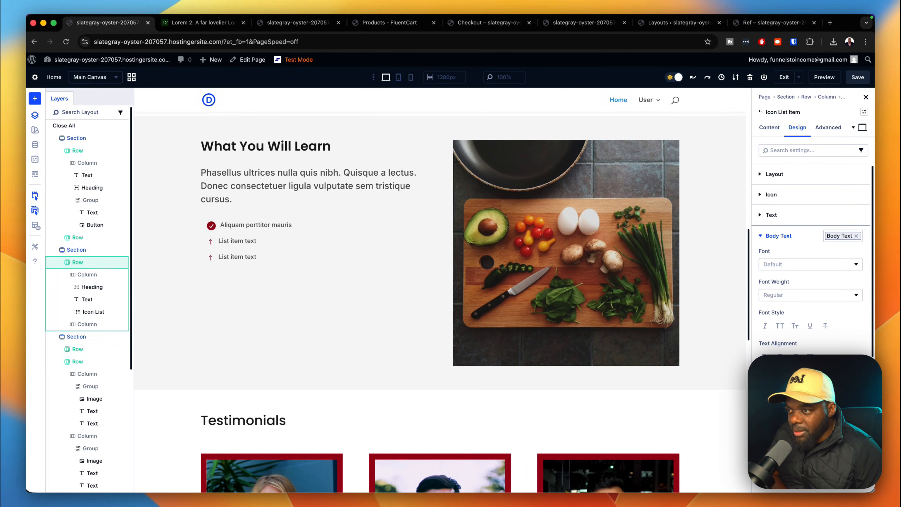
click(855, 448)
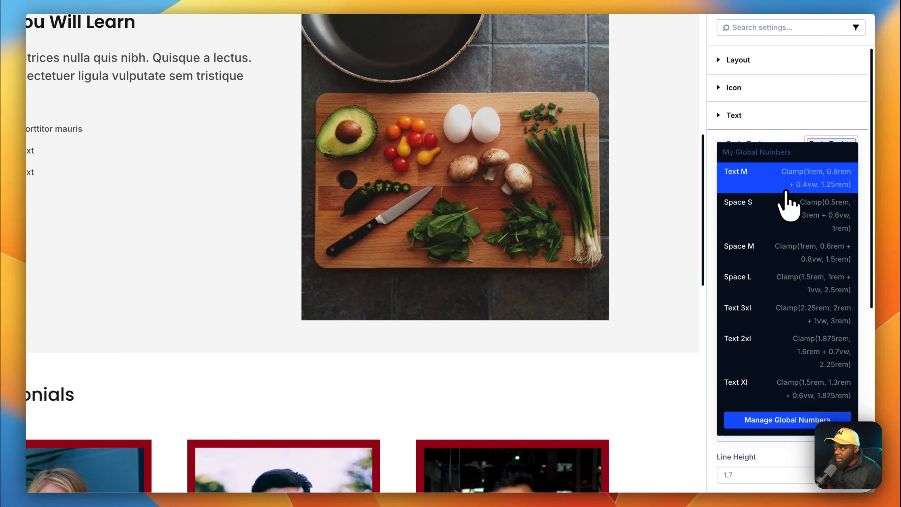
click(785, 181)
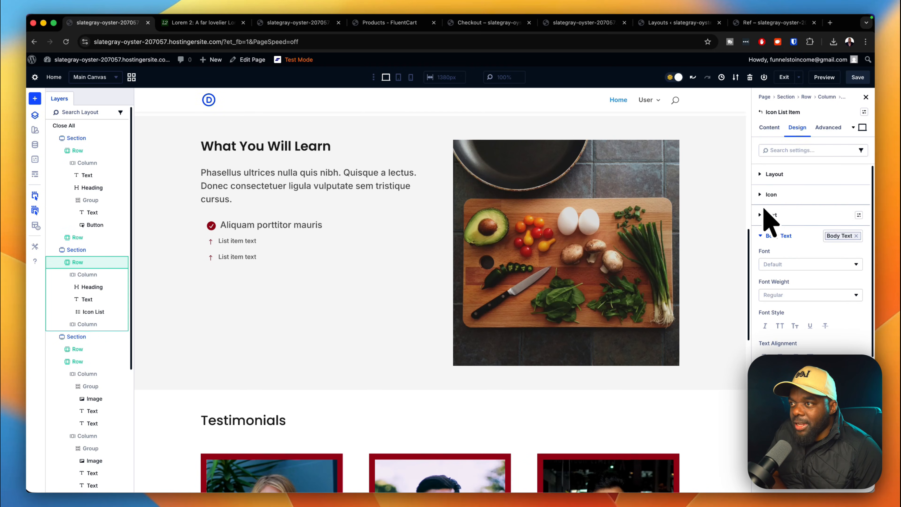
click(760, 236)
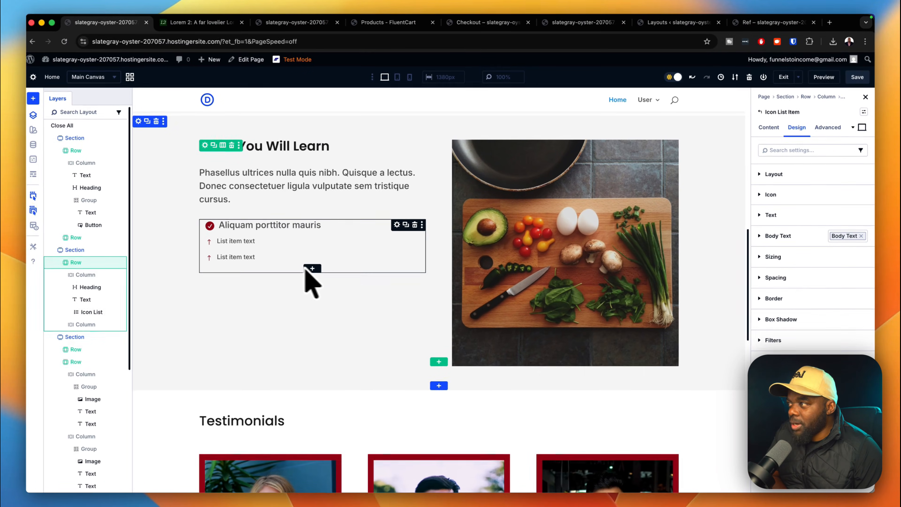
Duplicate the Icon List and delete its second and third items.
click(407, 224)
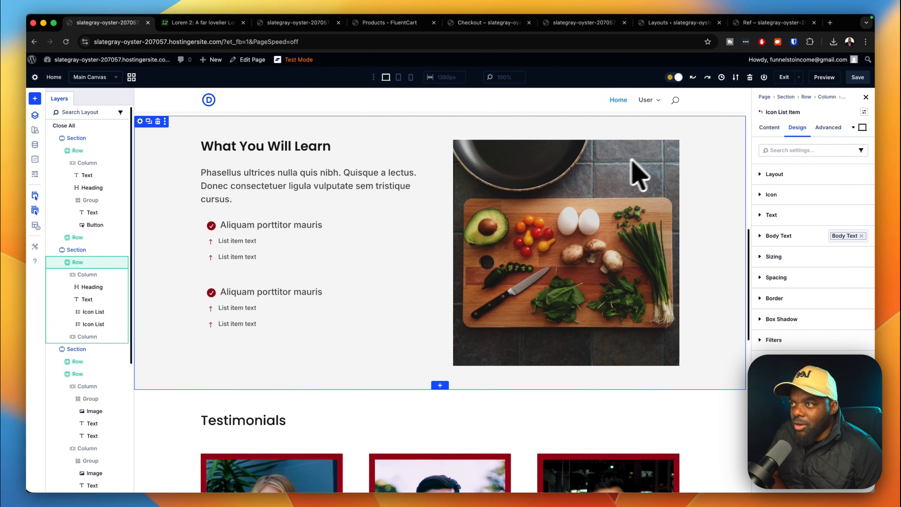
click(769, 128)
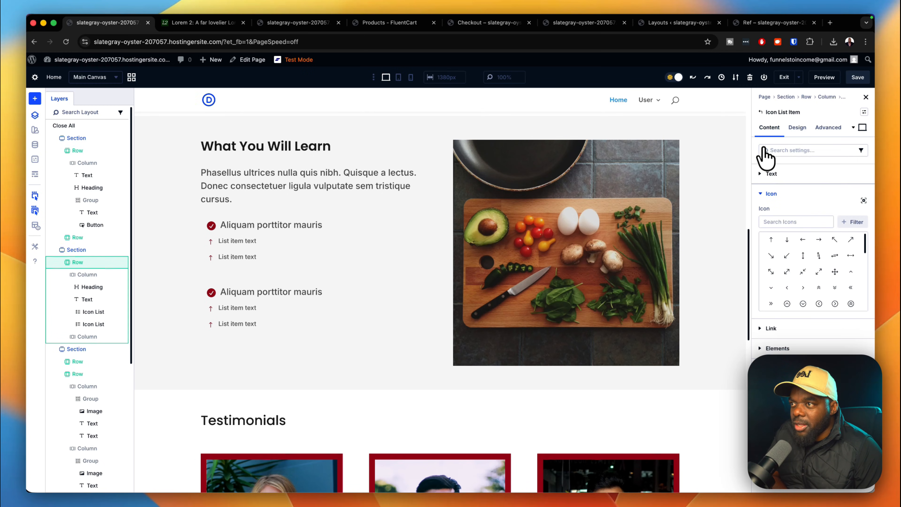
click(763, 194)
click(761, 173)
click(760, 112)
click(763, 173)
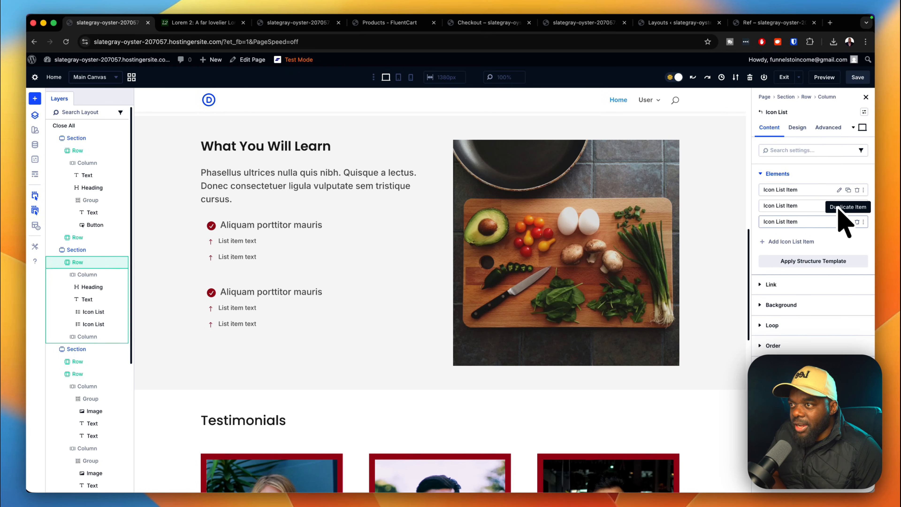
click(858, 222)
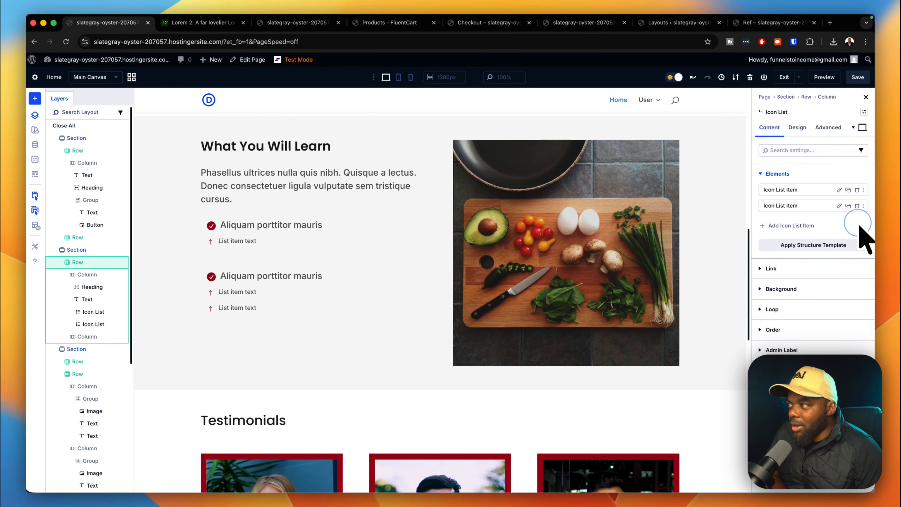
click(858, 207)
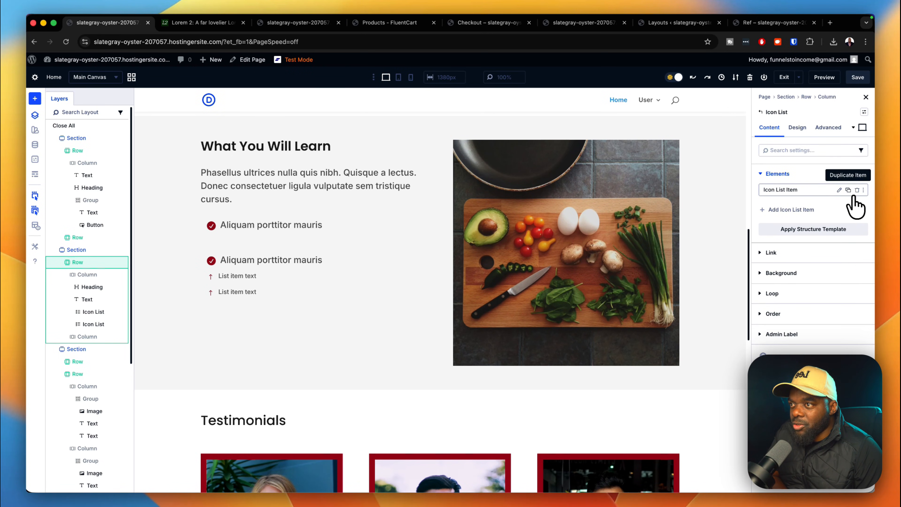
Duplicate the checked 'Aliquam porttitor mauris' item to four copies and delete the spare Icon List.
click(849, 190)
click(849, 190)
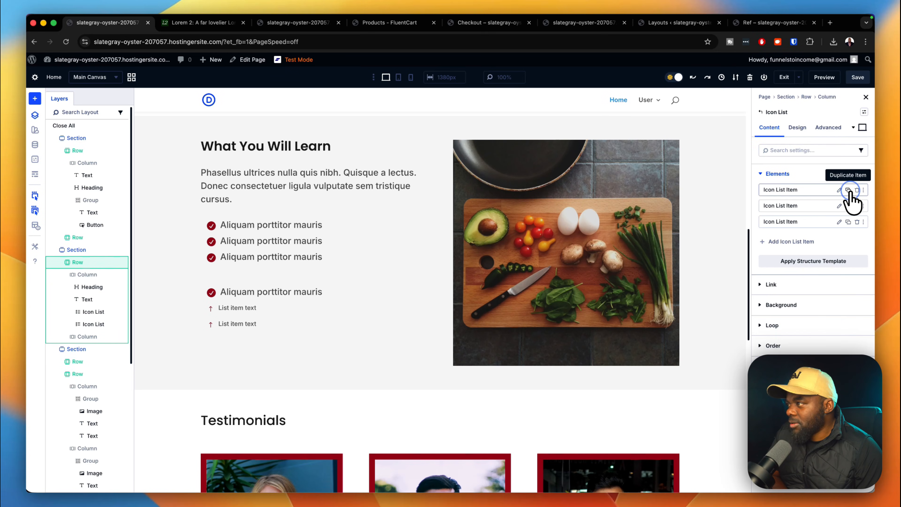
click(849, 190)
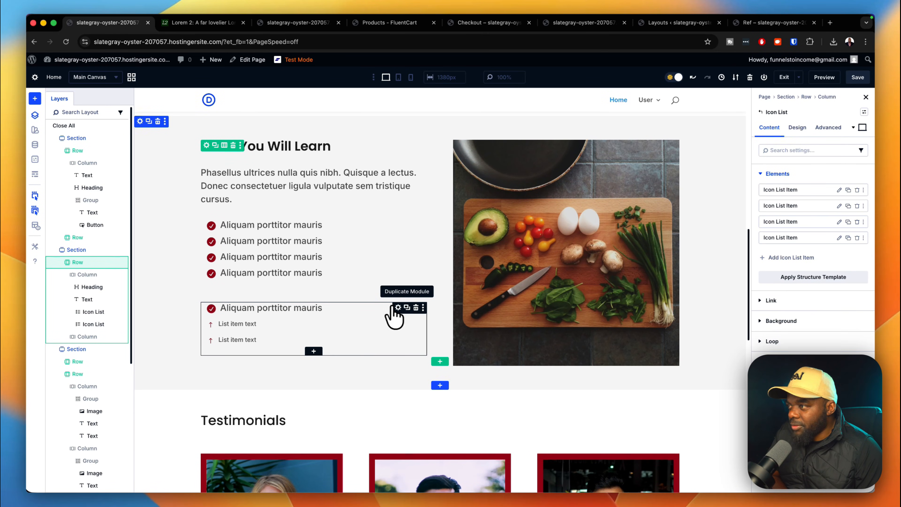
click(416, 308)
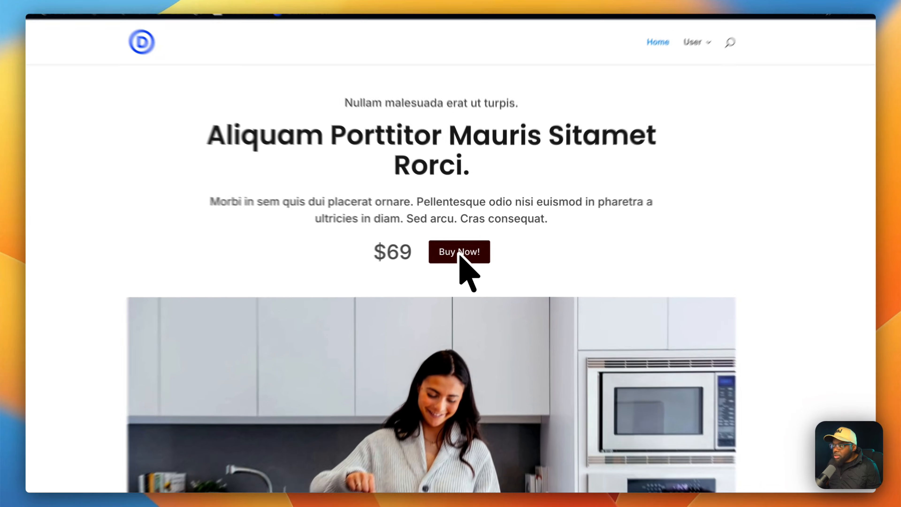
Start the $69 checkout, view Account, Cart and Receipt from the User menu, then return to Ref.
click(469, 249)
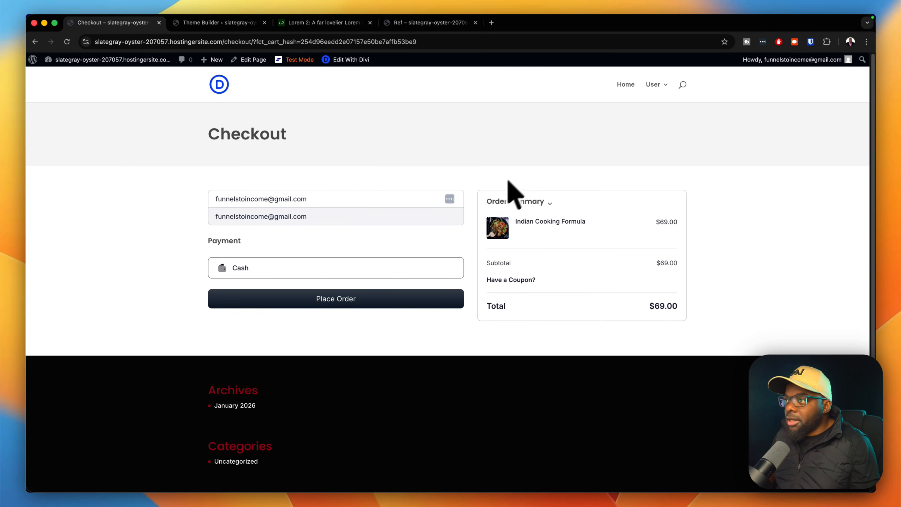
mouse_move(662, 90)
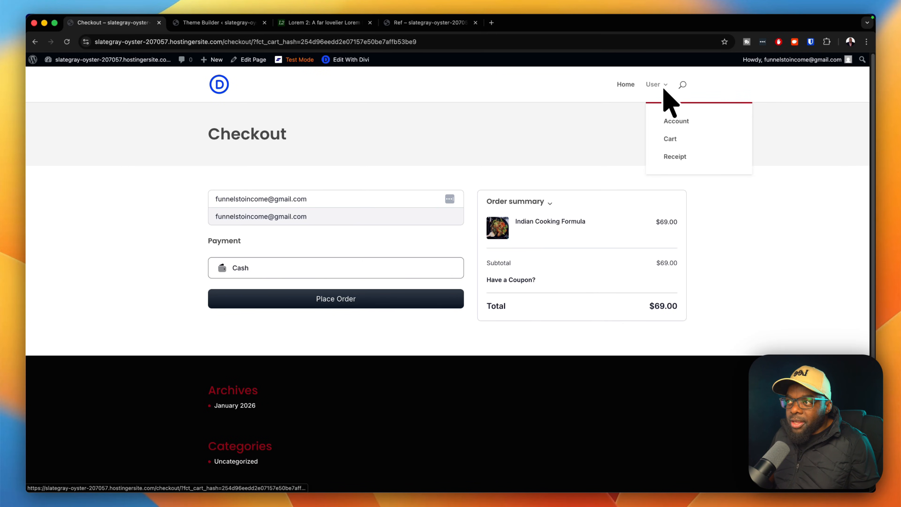
click(667, 120)
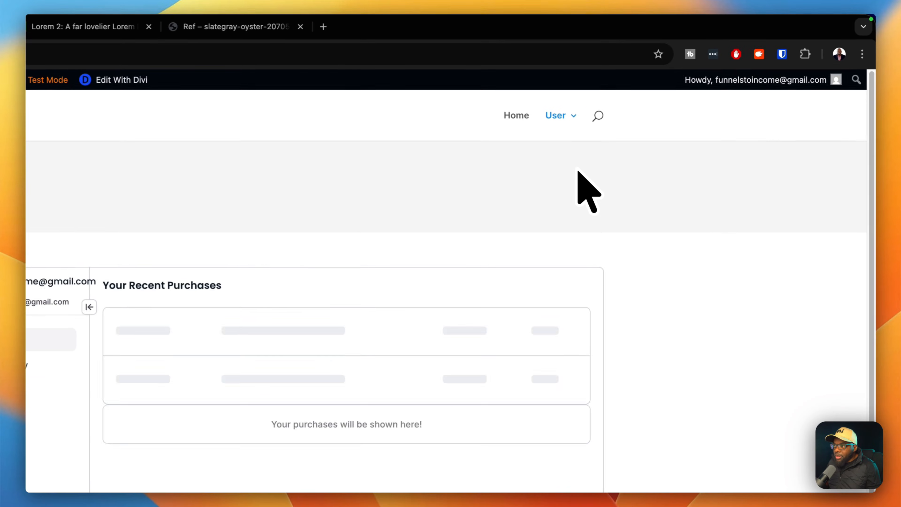
mouse_move(559, 118)
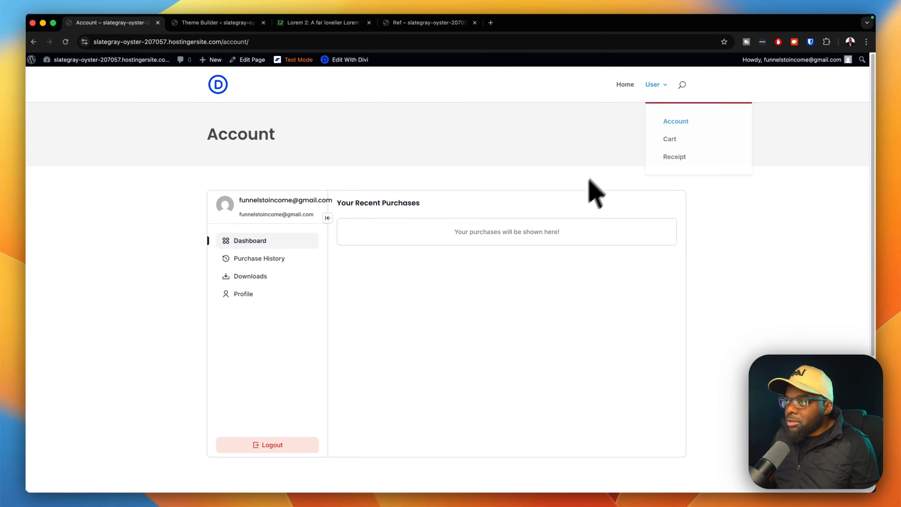
click(674, 140)
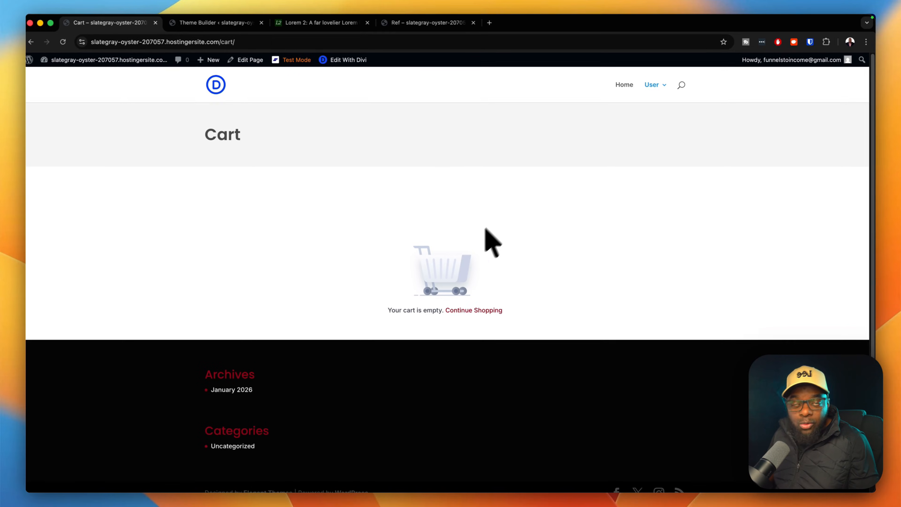
mouse_move(594, 126)
click(667, 156)
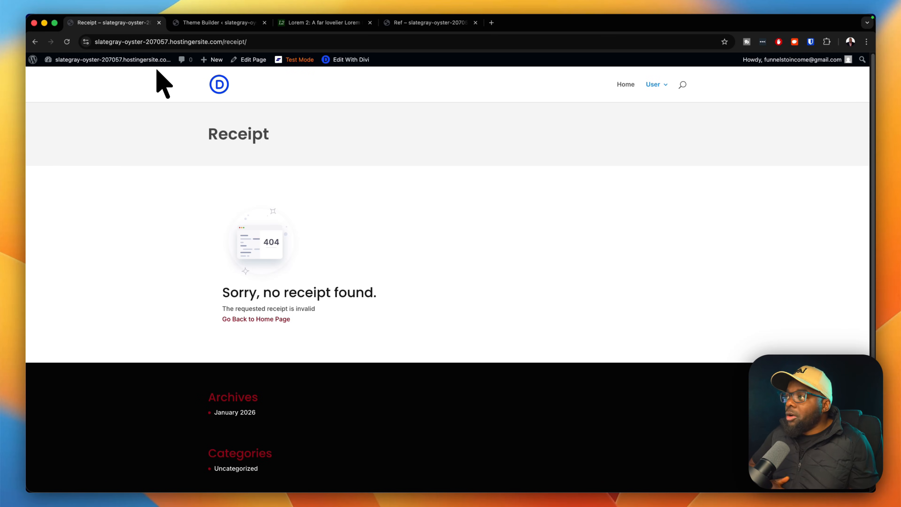
click(458, 24)
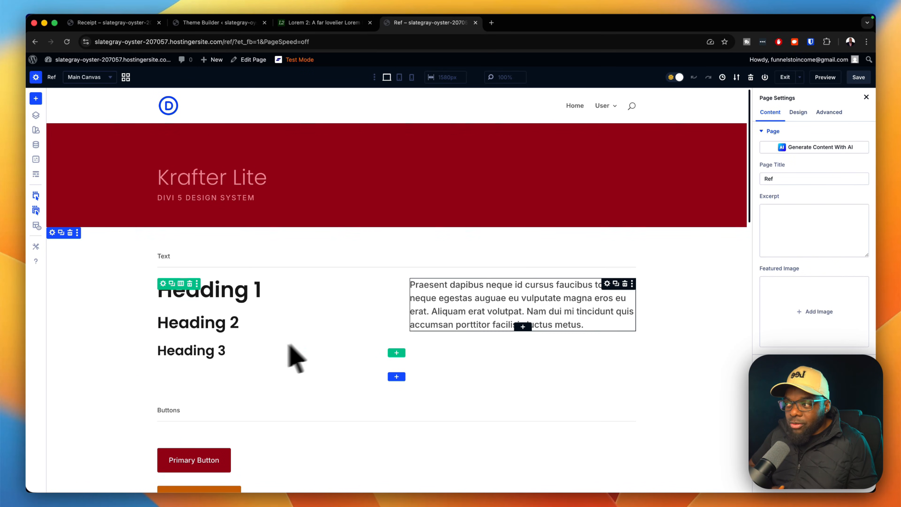
Scroll through the Ref design system page, then return to the Receipt tab's 404 message.
scroll(492, 306, down, 6)
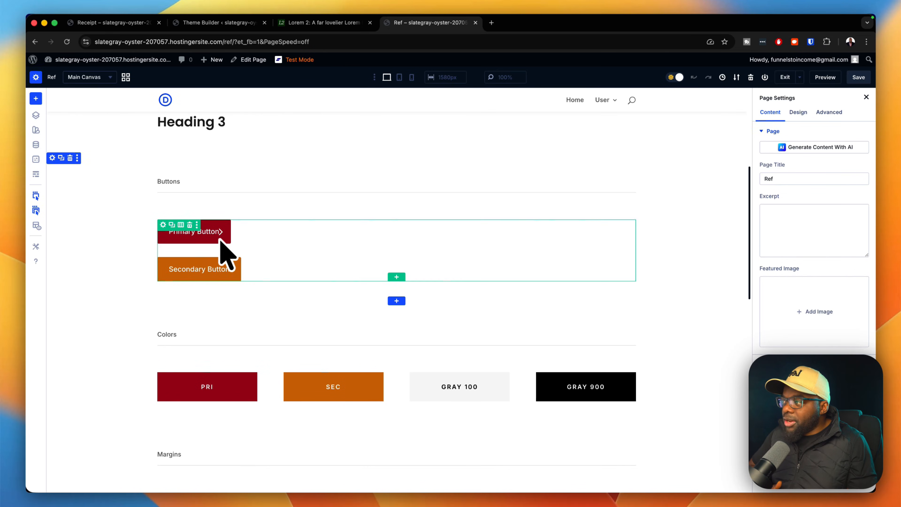
scroll(320, 307, down, 3)
scroll(343, 313, down, 5)
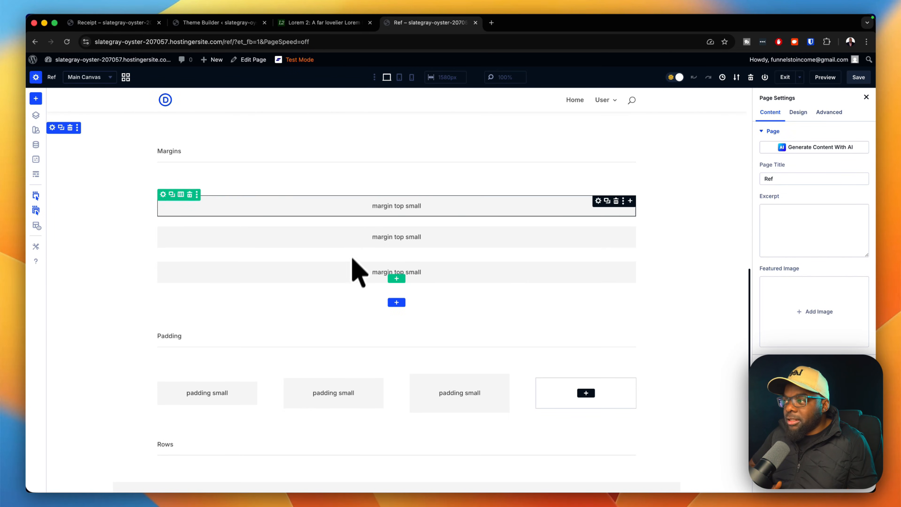
scroll(394, 312, down, 2)
scroll(411, 390, down, 5)
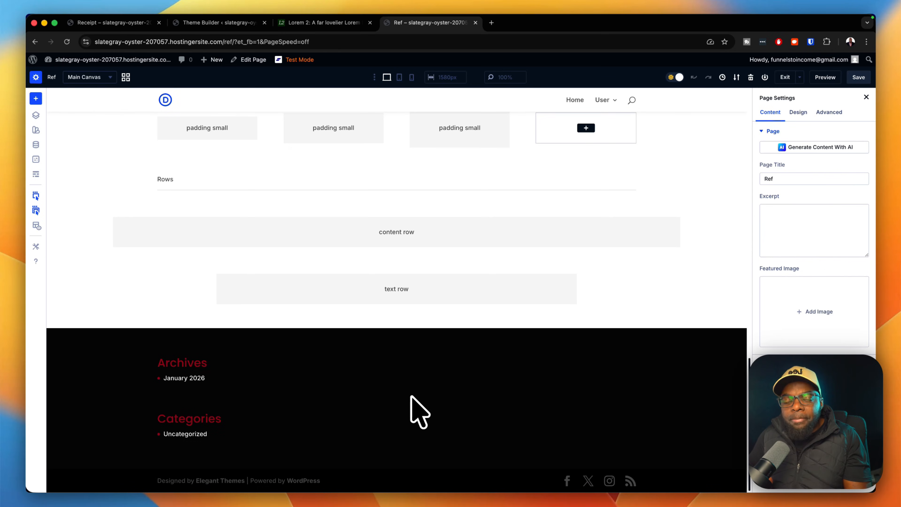
scroll(418, 412, up, 1)
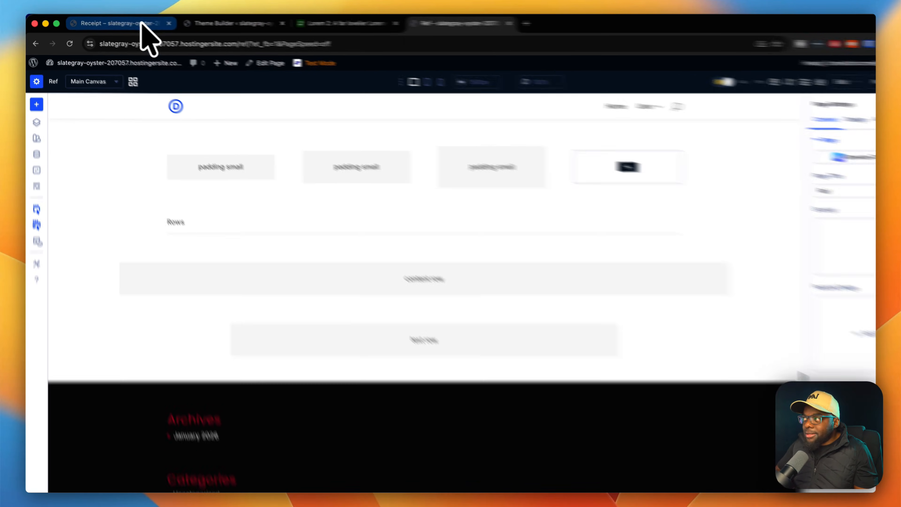
click(142, 24)
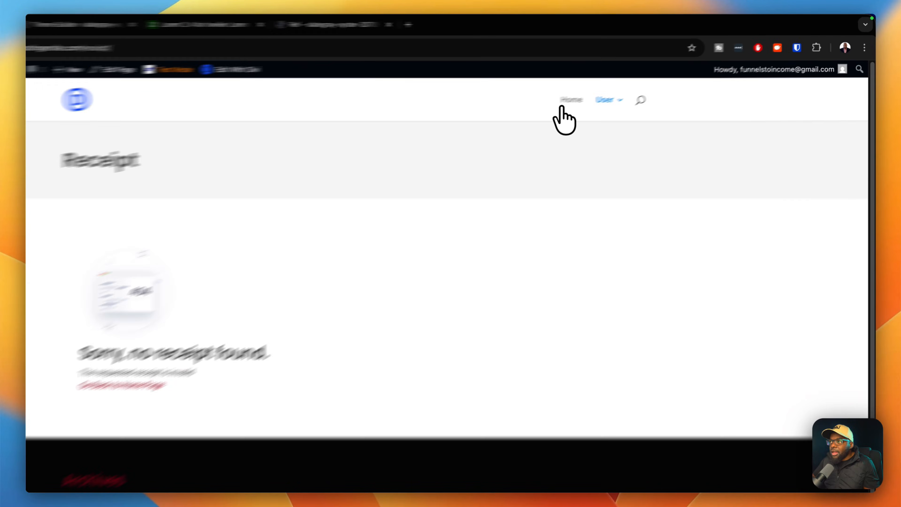
Go to the home page using the Home link in the site's menu.
click(626, 85)
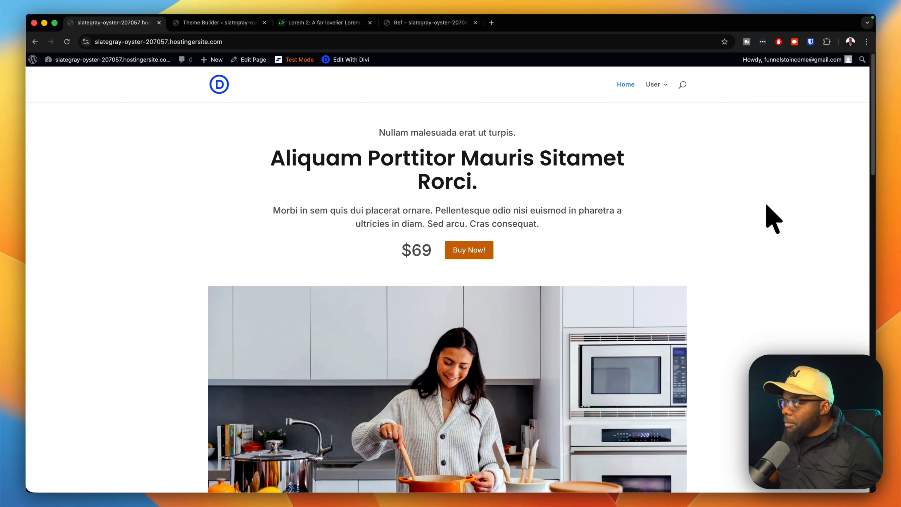
Open the Divi Library layouts list from the WordPress dashboard.
mouse_move(119, 68)
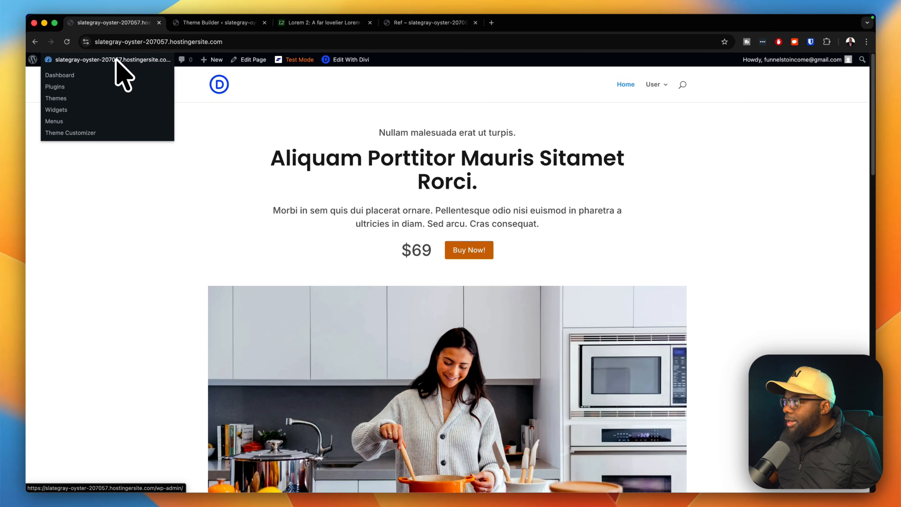
click(60, 76)
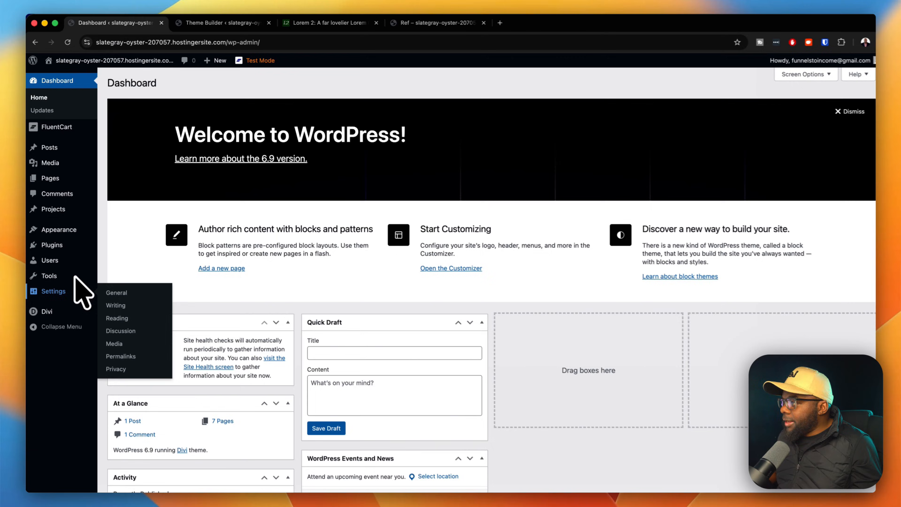
mouse_move(75, 364)
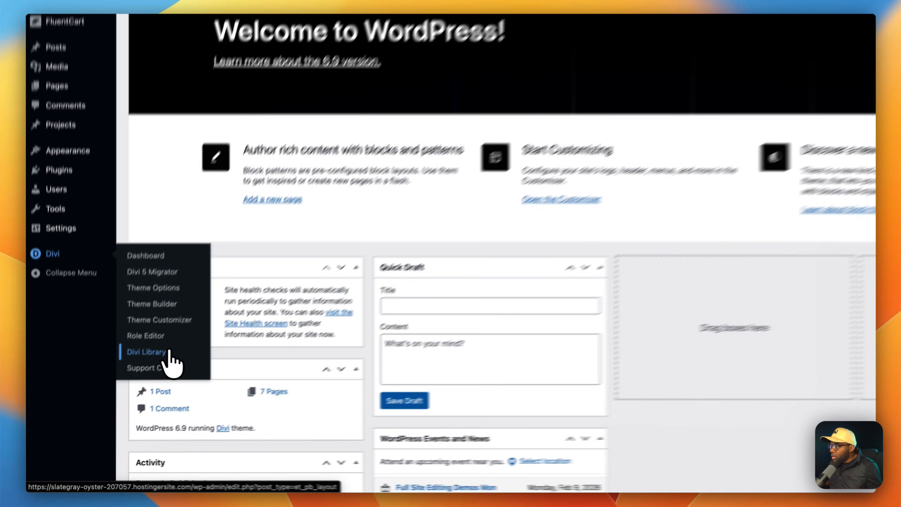
click(119, 382)
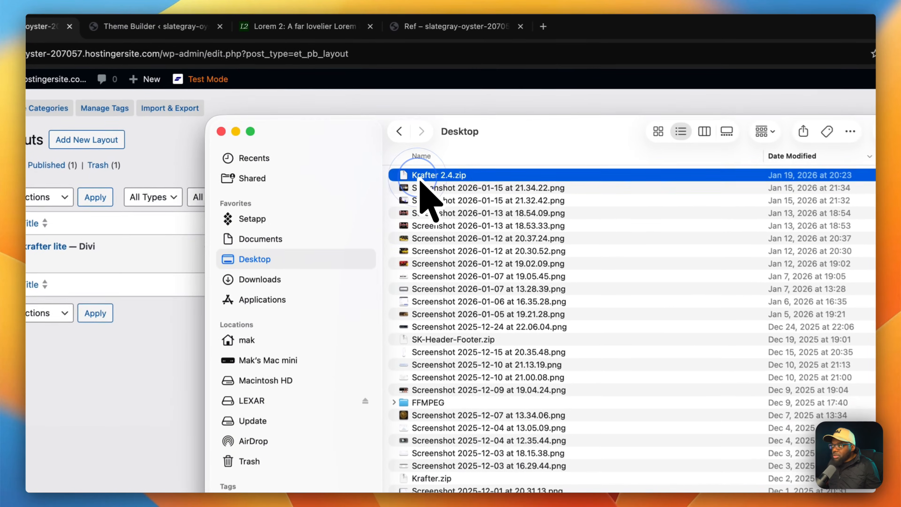
Unzip Krafter 2.4.zip in Finder and select the extracted Krafter 2.4.json.
double_click(405, 128)
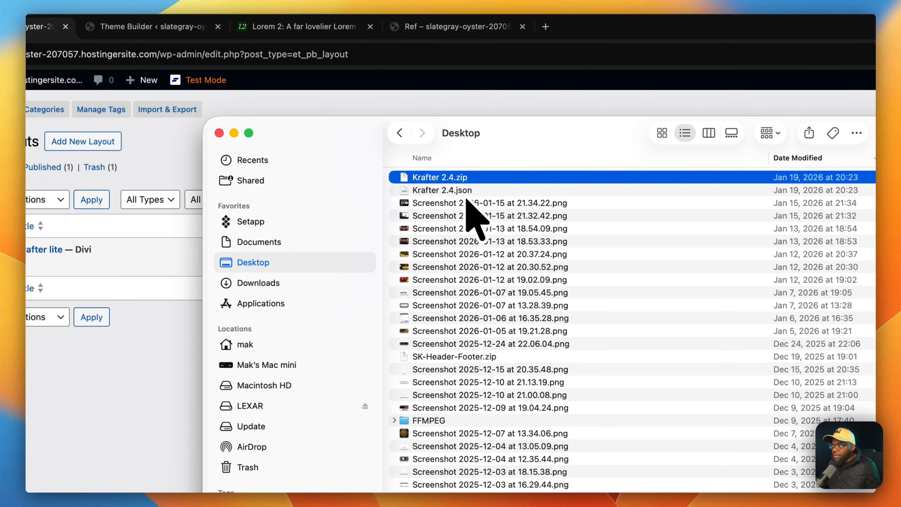
click(475, 192)
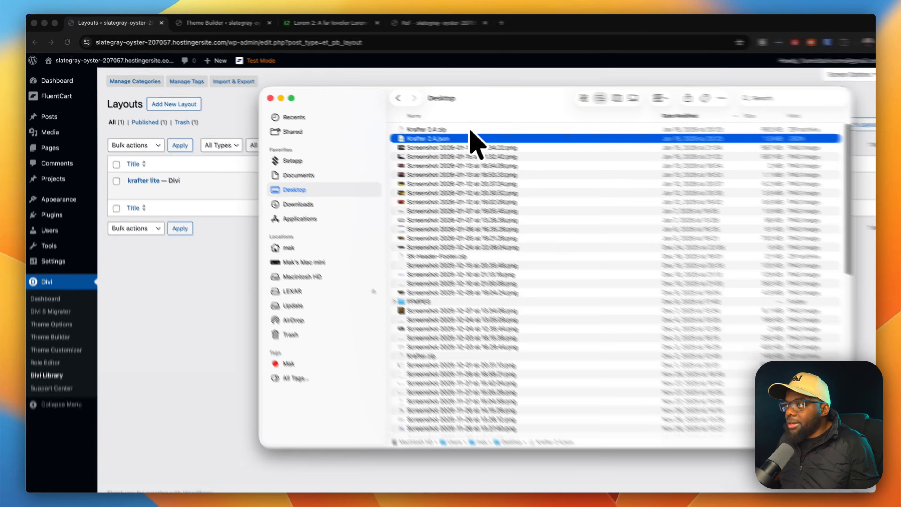
drag(482, 98, 490, 440)
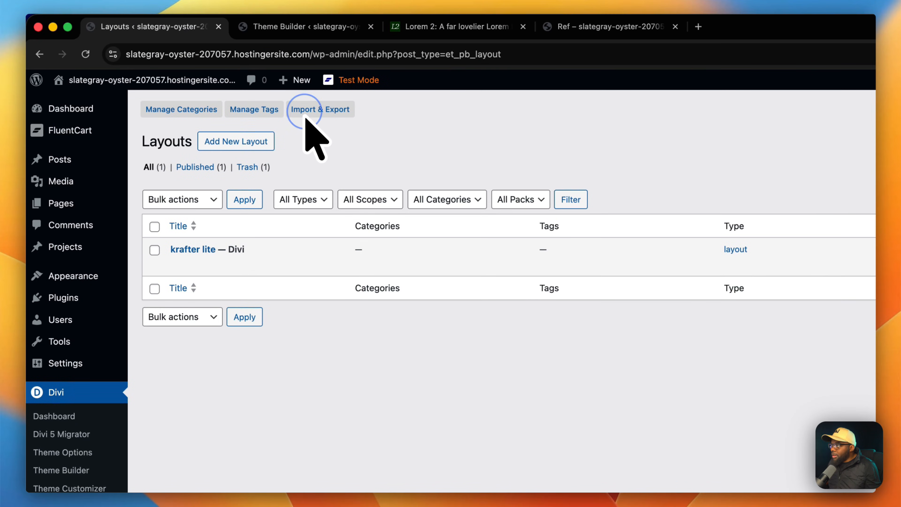
Import Krafter 2.4.json with presets through the Divi Library's Import & Export dialog.
click(305, 110)
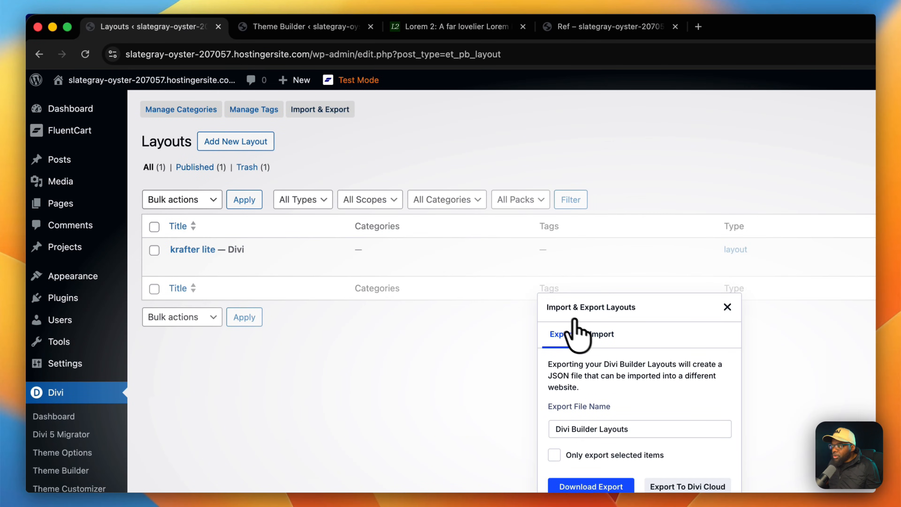
click(603, 335)
click(554, 466)
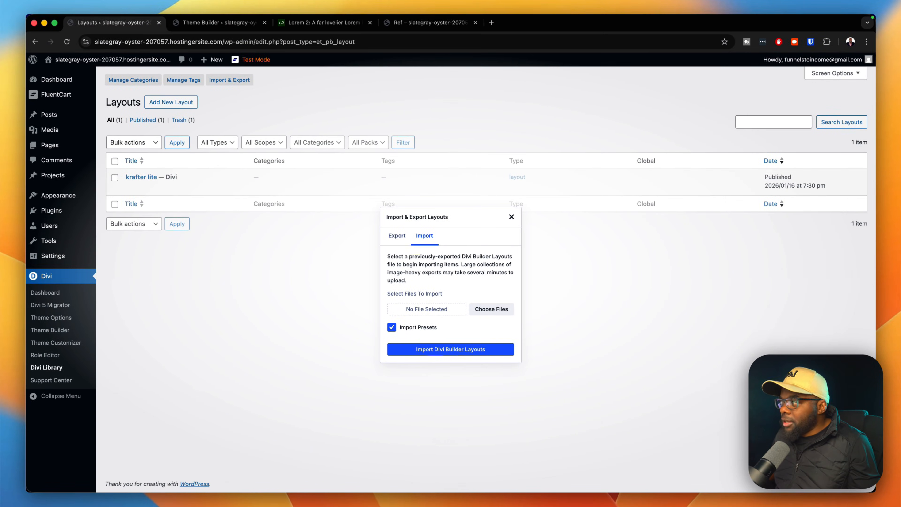
drag(0, 305, 546, 341)
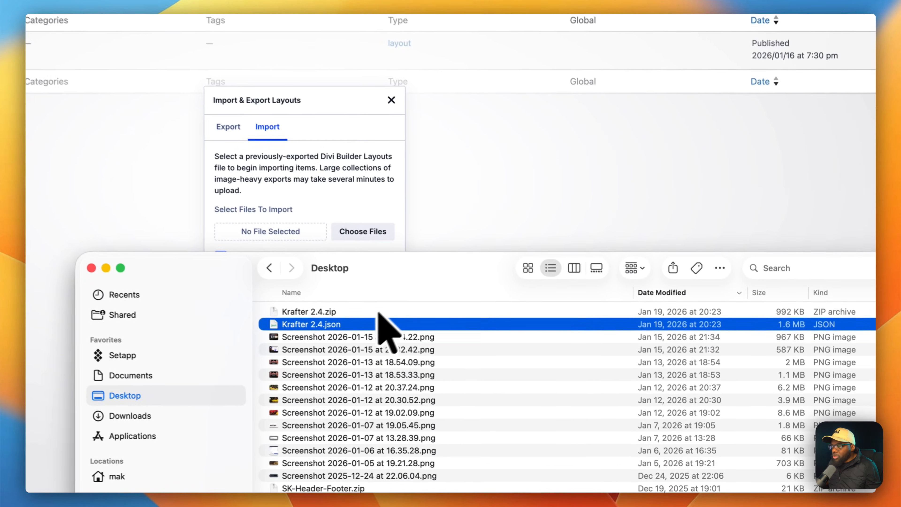
drag(318, 323, 277, 230)
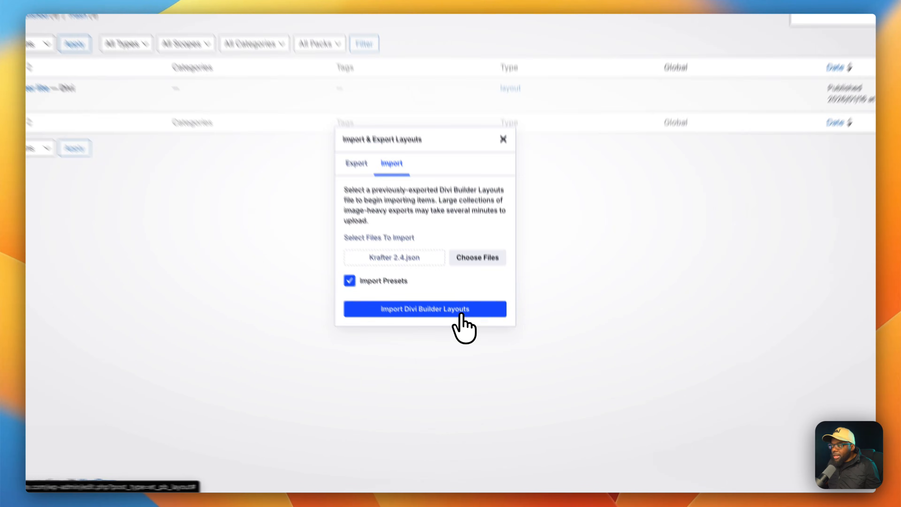
click(477, 353)
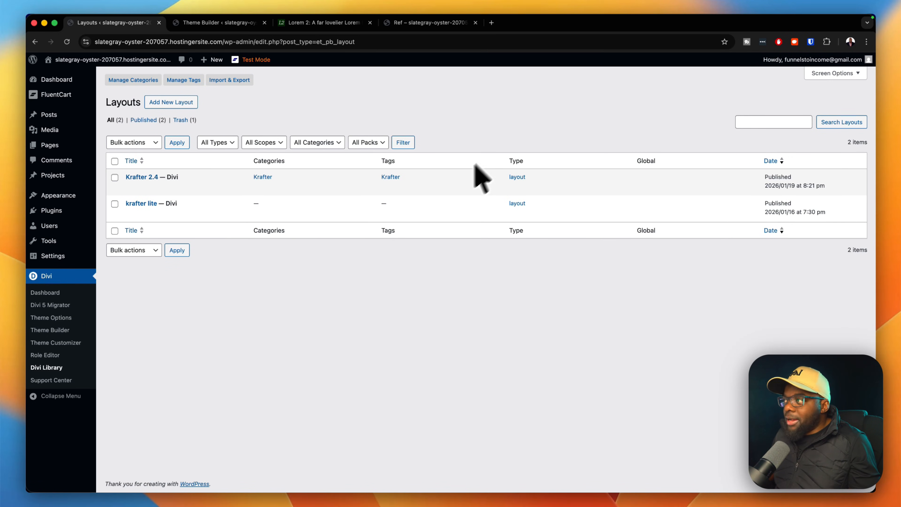
mouse_move(80, 152)
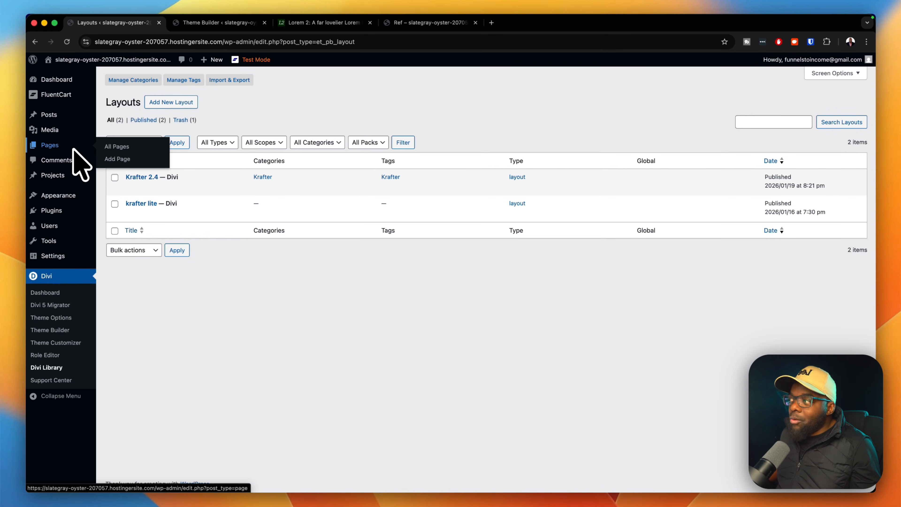
Add a new page titled 'Krafter Ref' and build it with Divi.
click(121, 158)
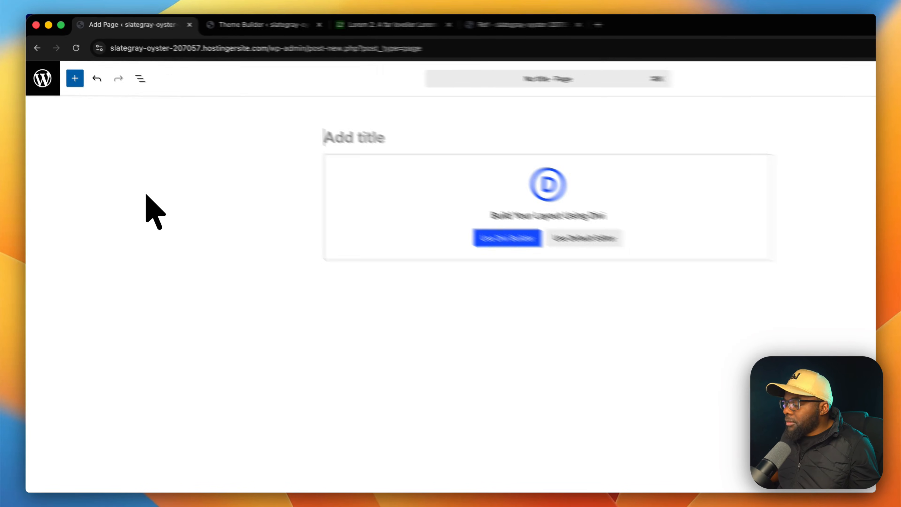
text(Krafter Ref)
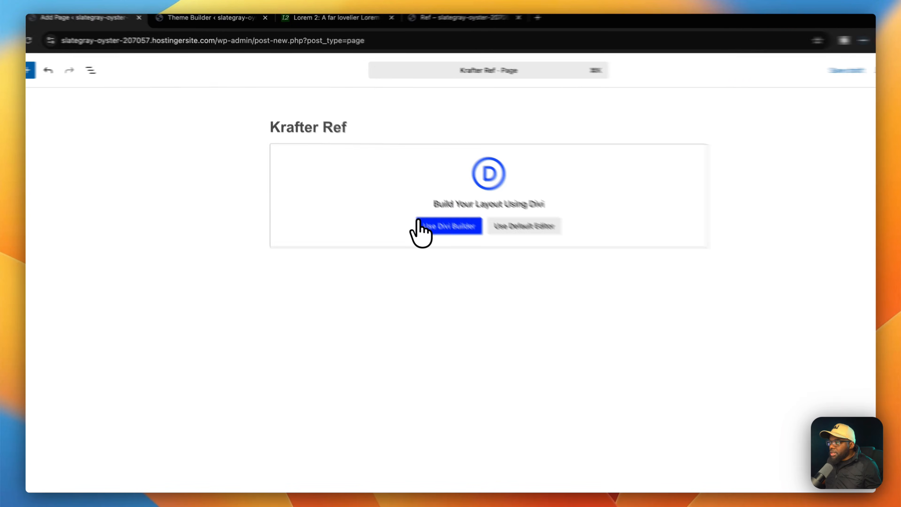
click(404, 198)
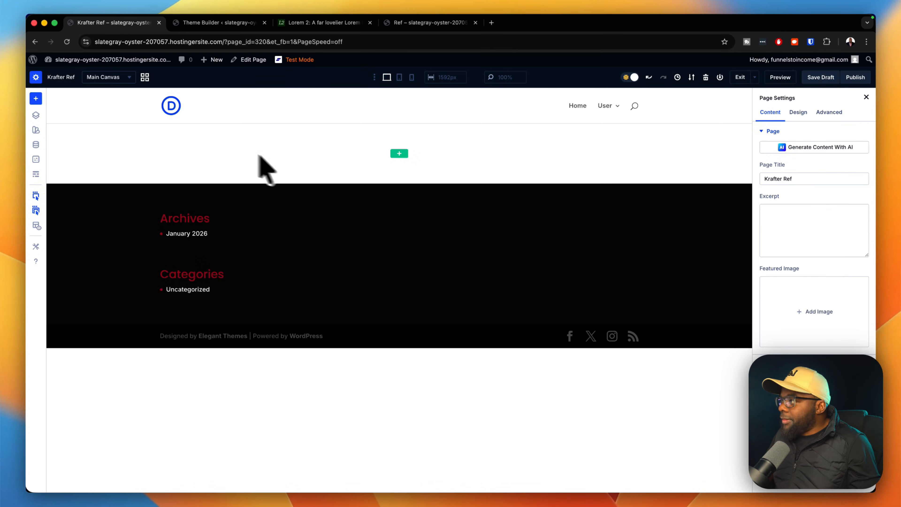
Load the saved Krafter 2.4 layout from the library into the page.
click(39, 99)
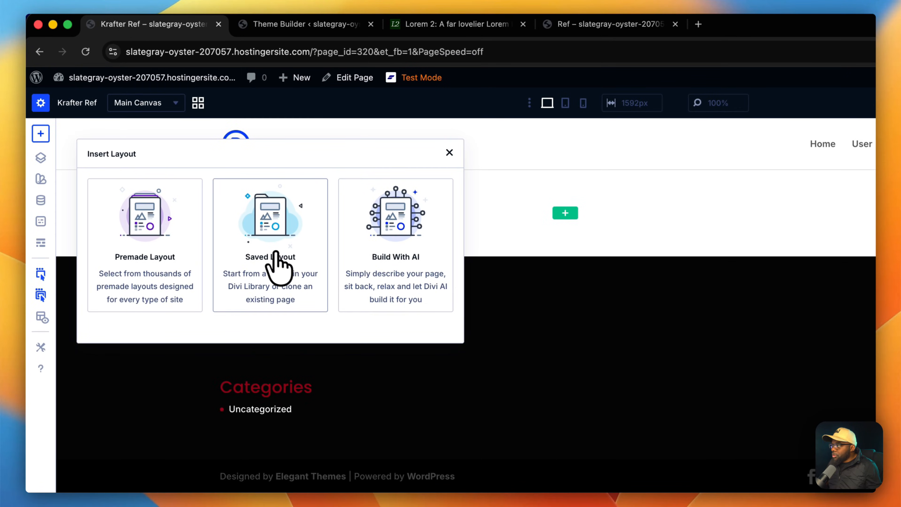
click(276, 253)
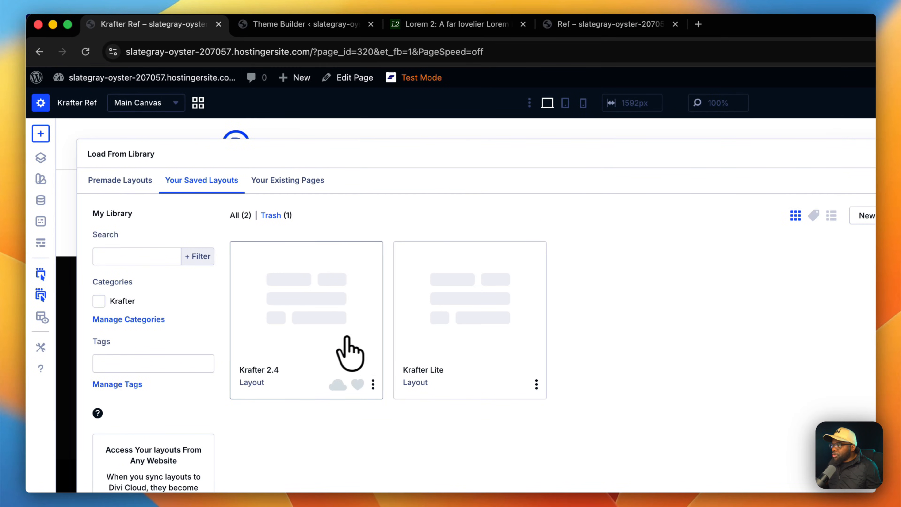
click(324, 357)
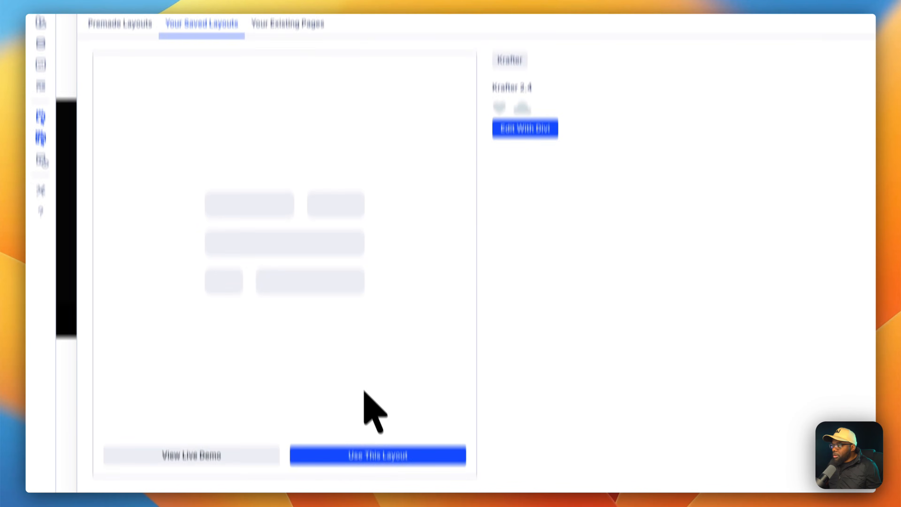
click(391, 407)
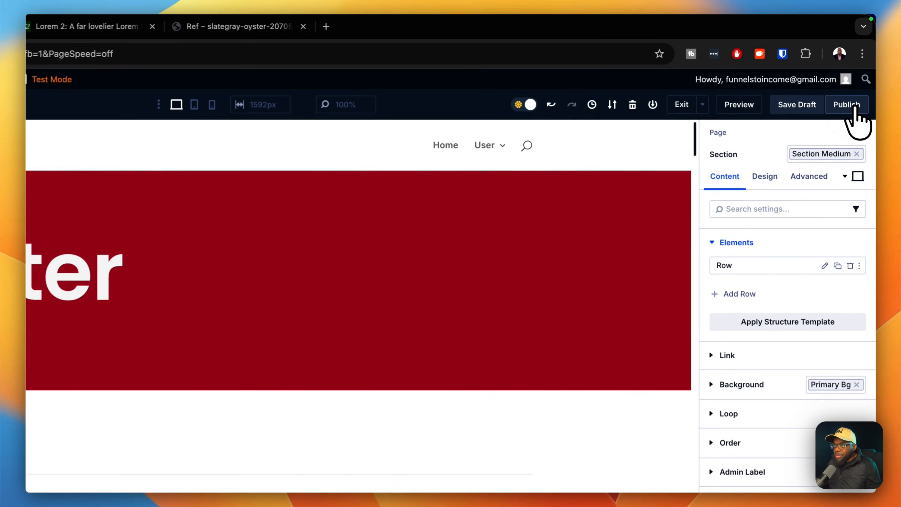
Publish Krafter Ref, open its preview in a tab beside Ref, and scroll the Ref page.
click(857, 78)
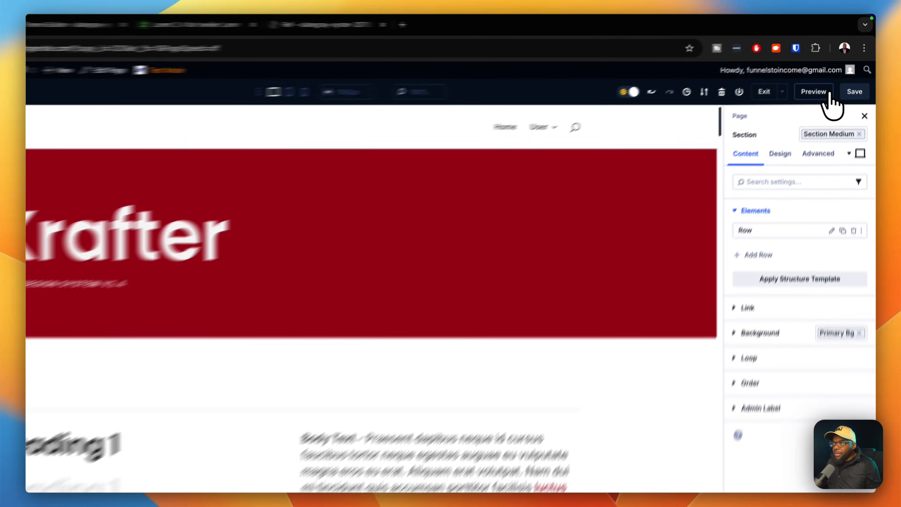
click(826, 77)
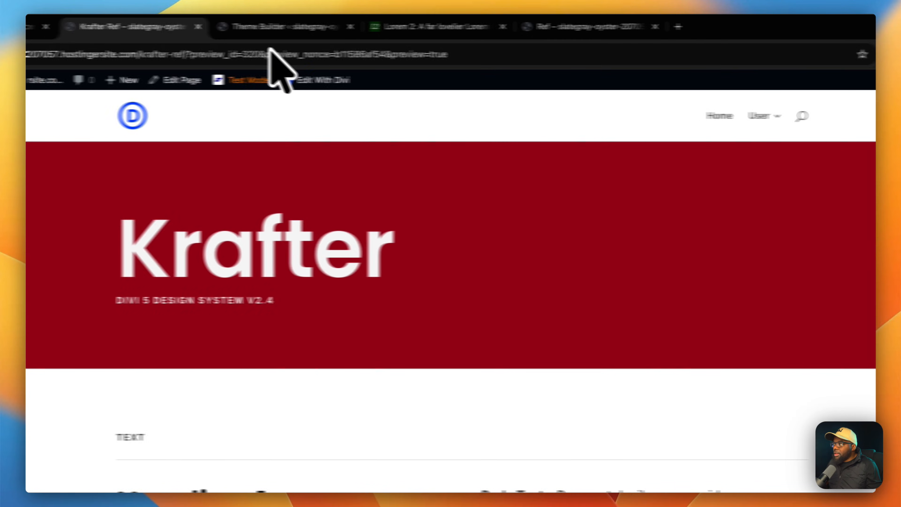
click(221, 28)
drag(221, 28, 507, 33)
click(628, 33)
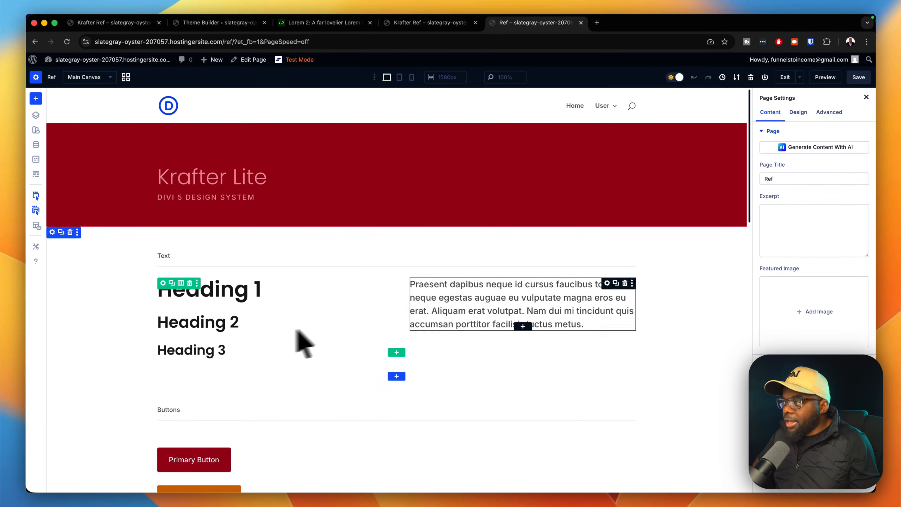
scroll(567, 313, down, 5)
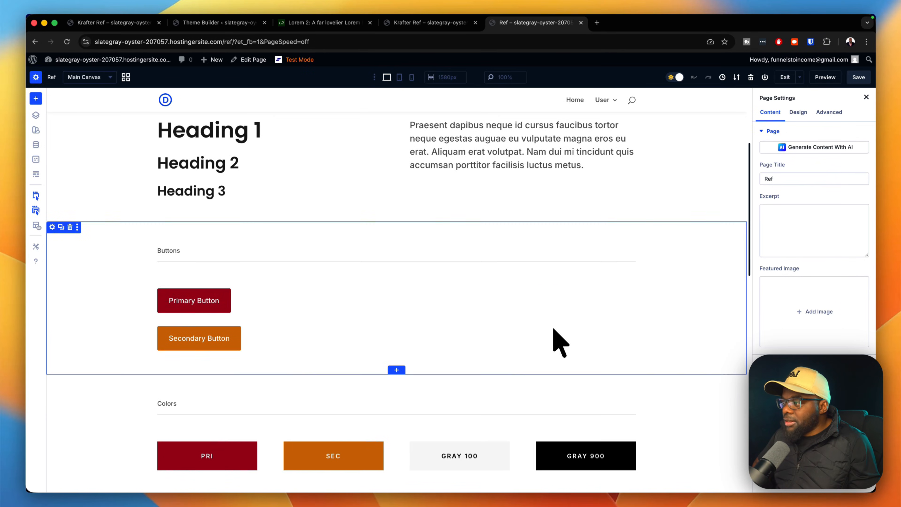
scroll(364, 324, down, 10)
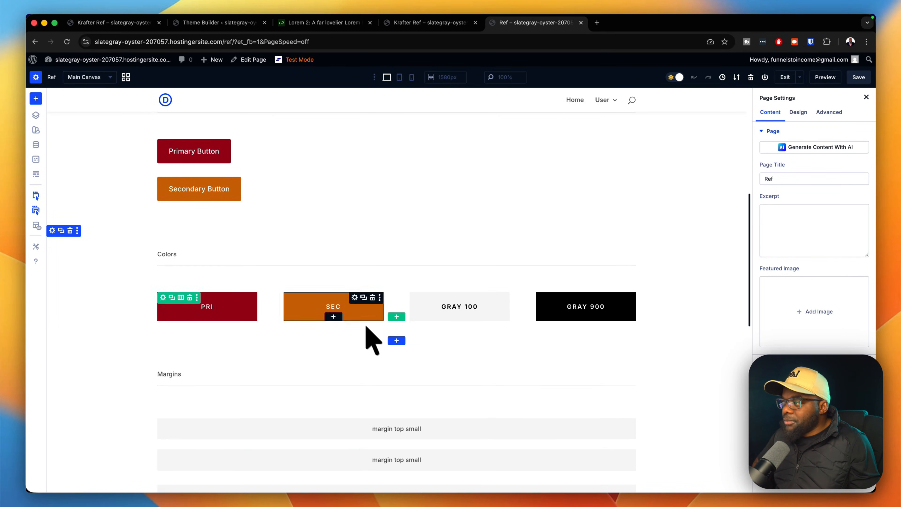
scroll(359, 334, down, 5)
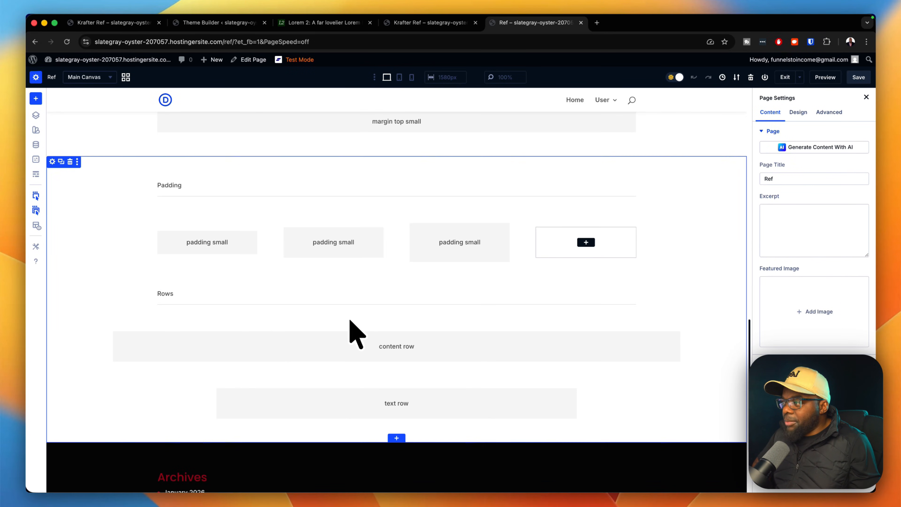
Scroll the Krafter Ref preview through headings, buttons and PRI/SEC colour swatches.
click(432, 22)
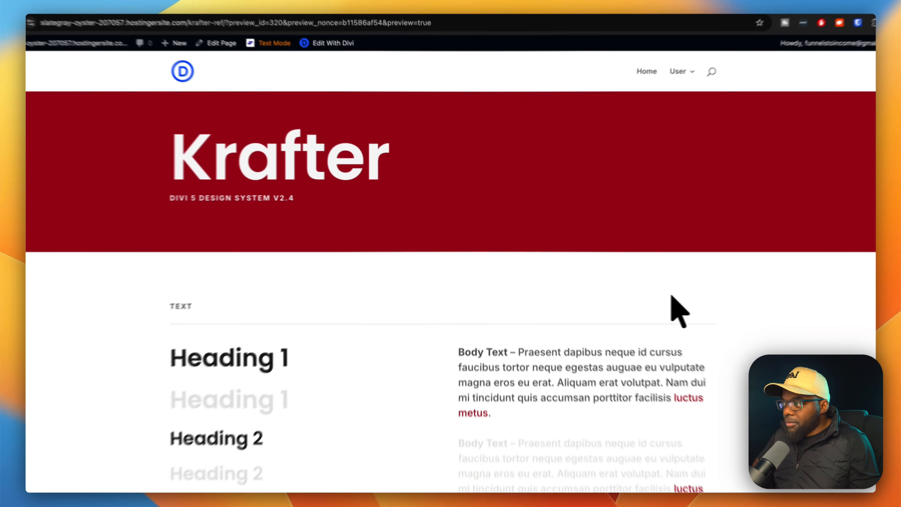
scroll(698, 299, down, 3)
scroll(698, 283, down, 2)
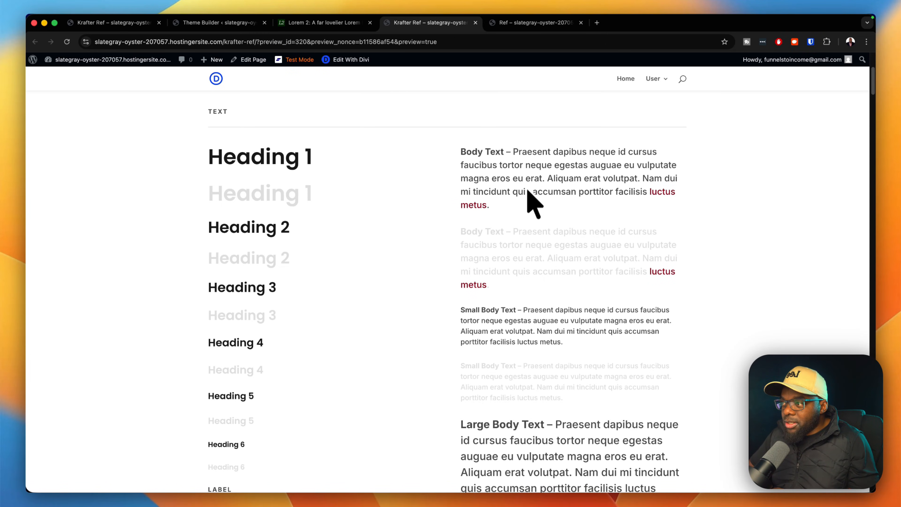
scroll(537, 323, down, 5)
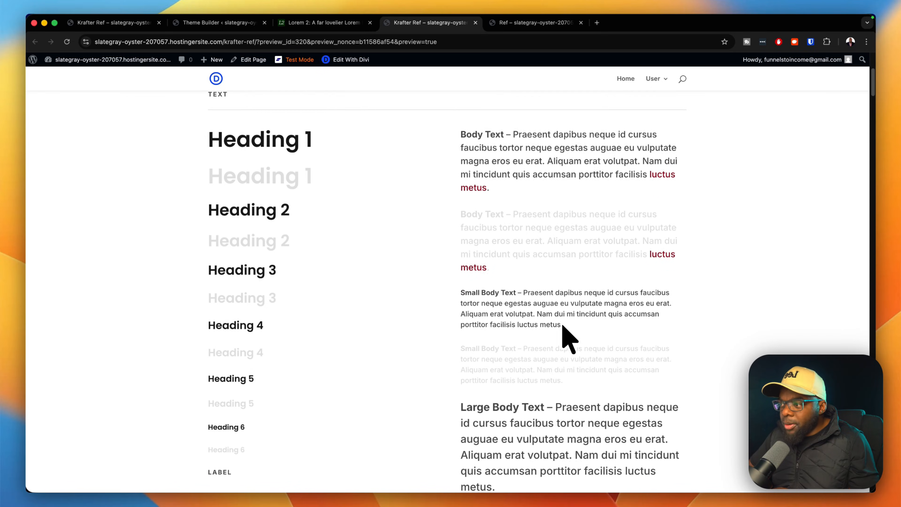
scroll(596, 295, down, 9)
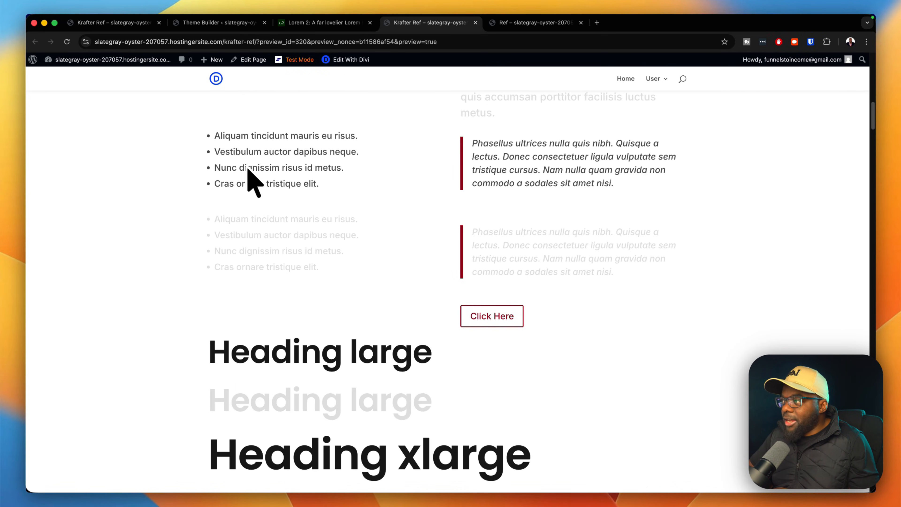
scroll(354, 313, down, 2)
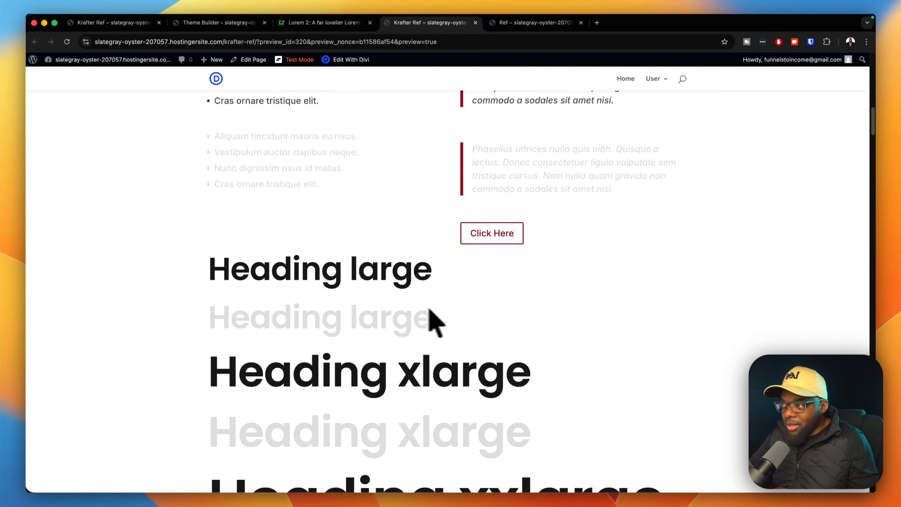
scroll(595, 358, down, 8)
scroll(634, 377, down, 5)
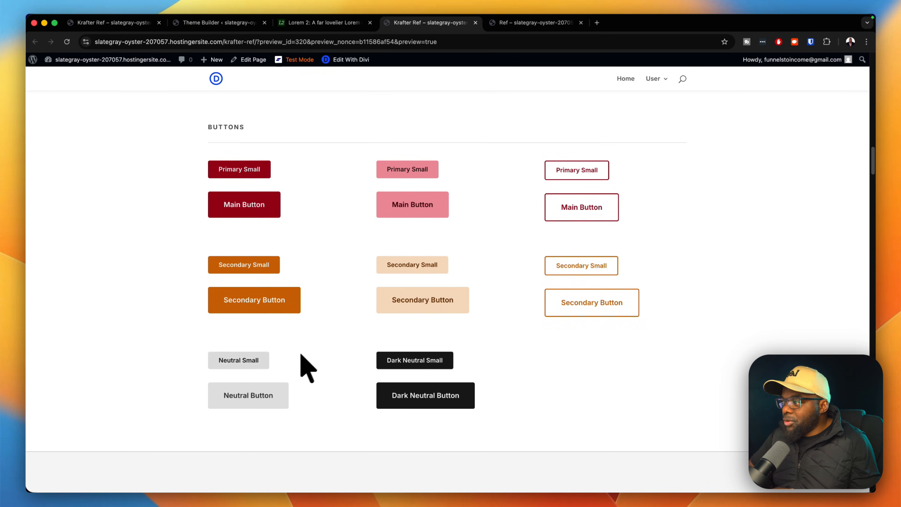
scroll(465, 369, down, 8)
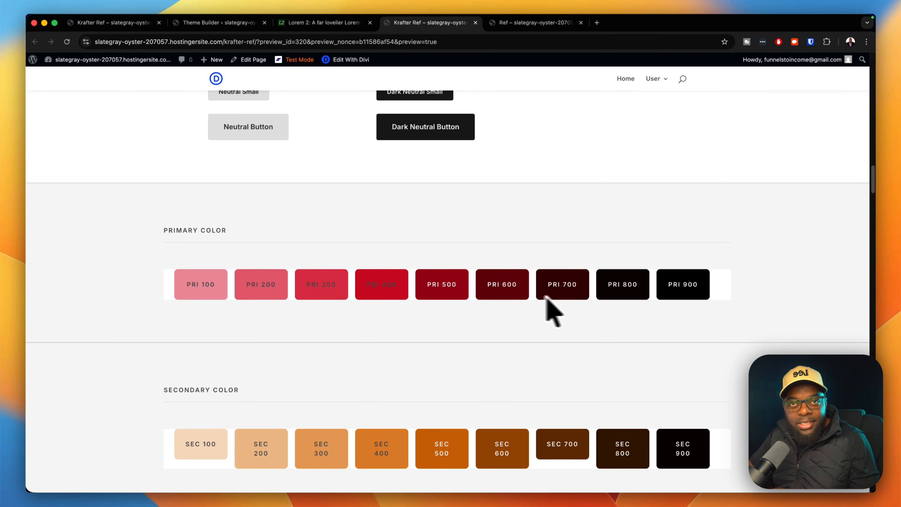
scroll(698, 332, down, 5)
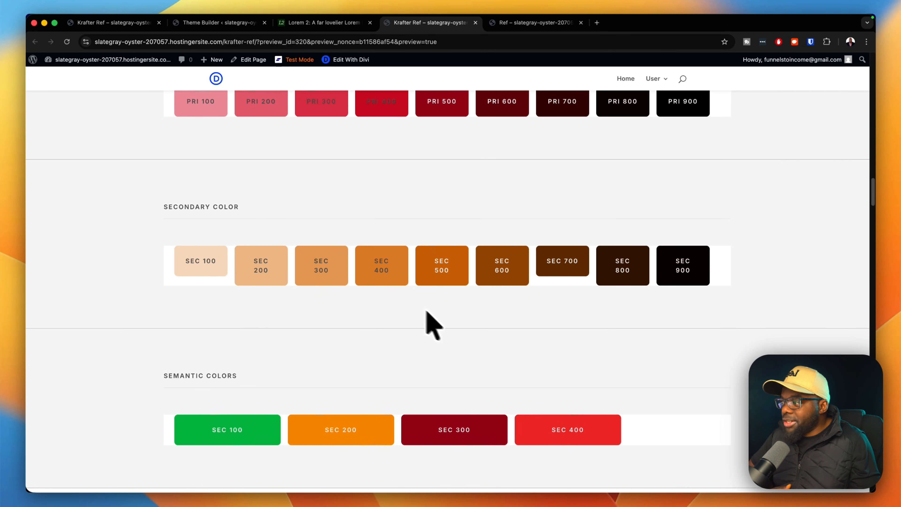
scroll(427, 313, down, 5)
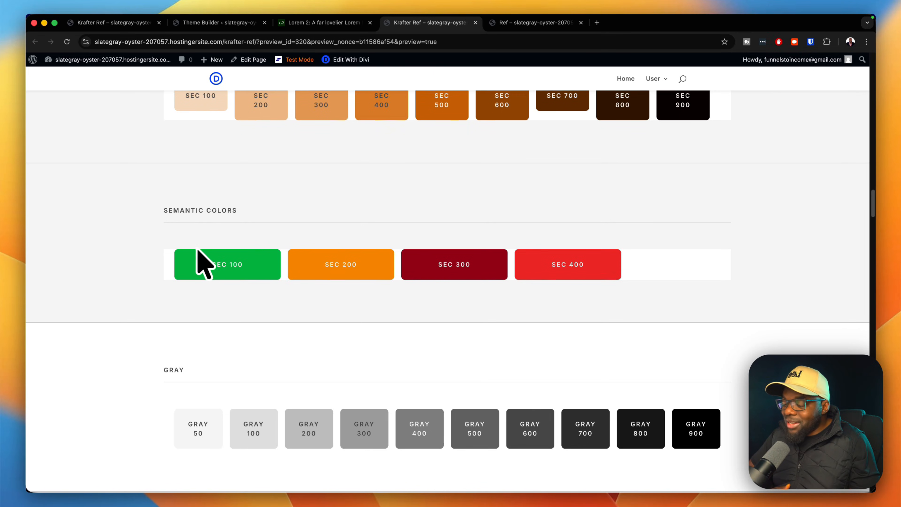
scroll(368, 346, down, 5)
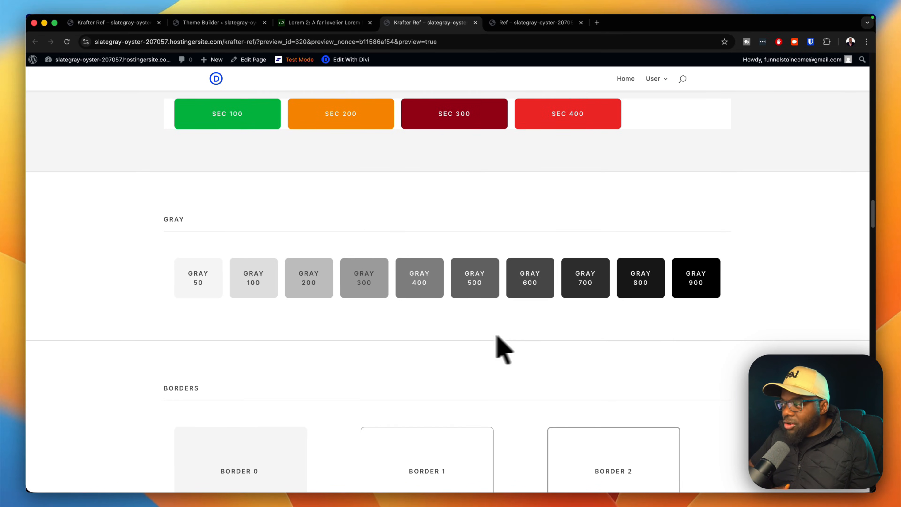
scroll(692, 338, down, 6)
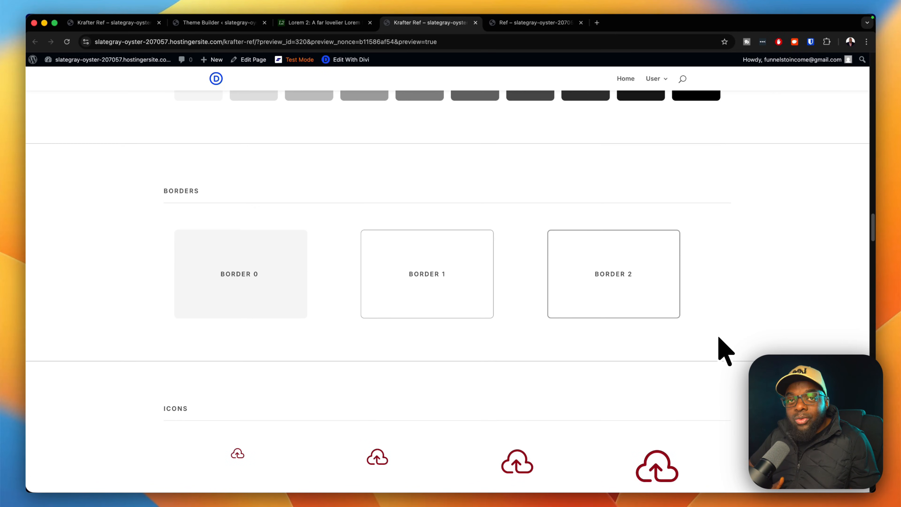
scroll(724, 351, down, 1)
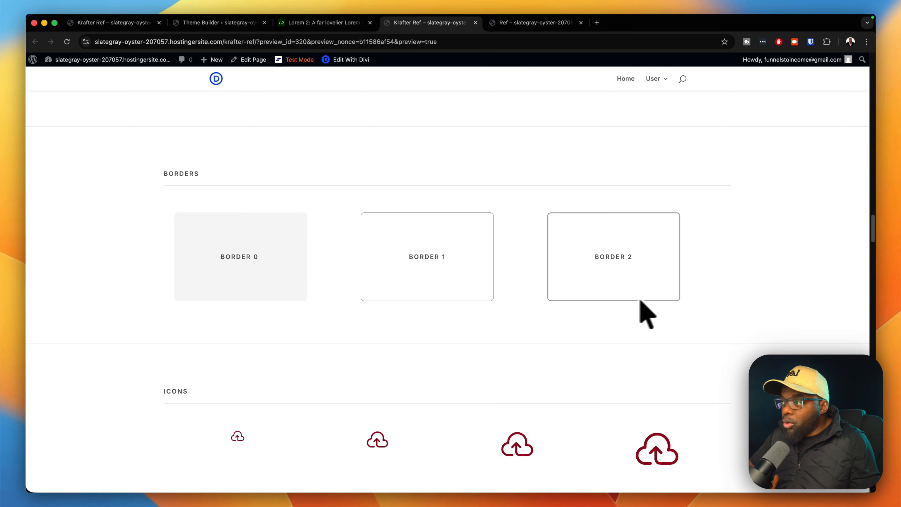
scroll(697, 299, down, 4)
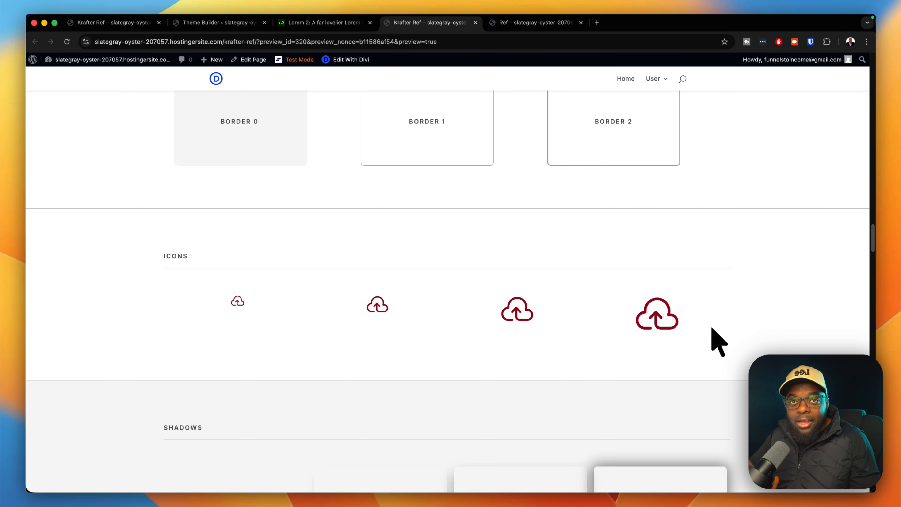
scroll(713, 331, down, 7)
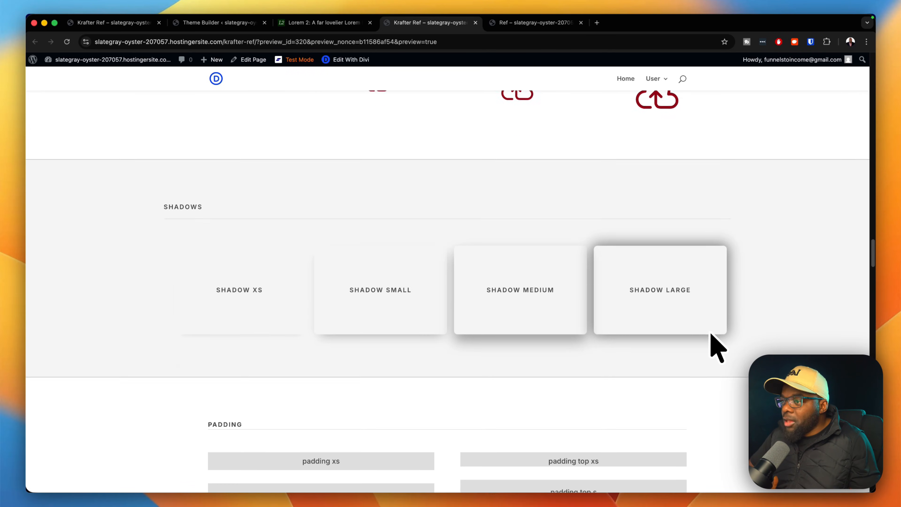
scroll(711, 334, down, 1)
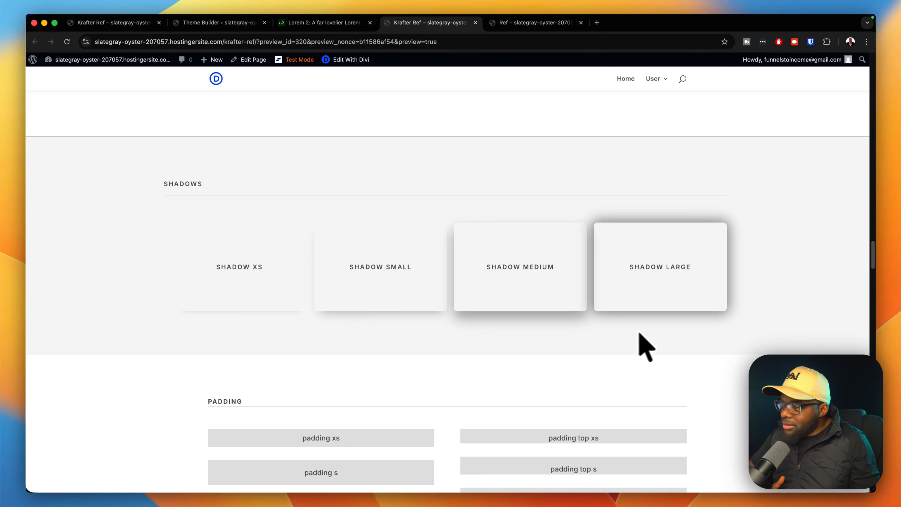
scroll(674, 362, down, 10)
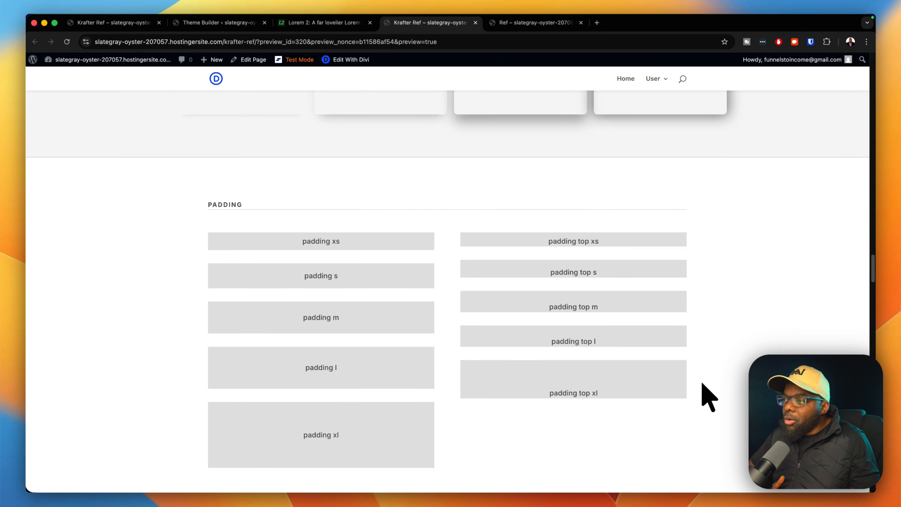
scroll(704, 396, down, 13)
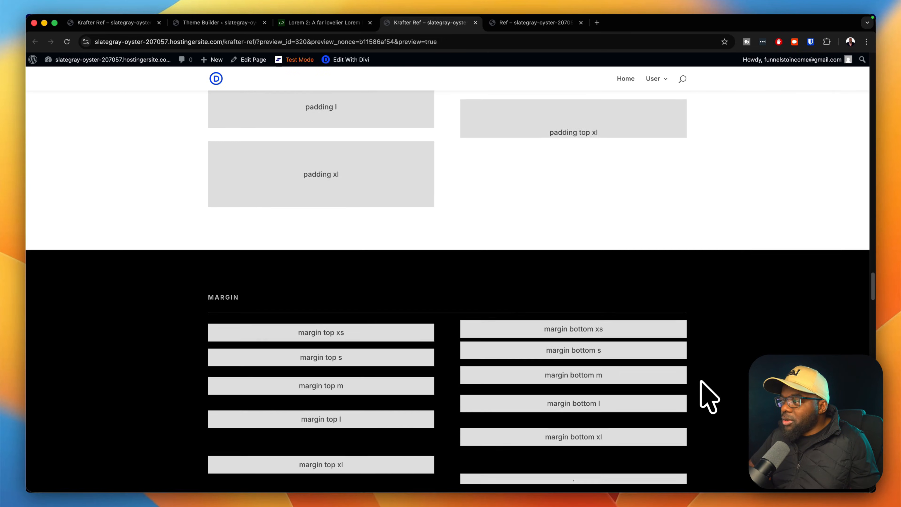
scroll(708, 396, down, 20)
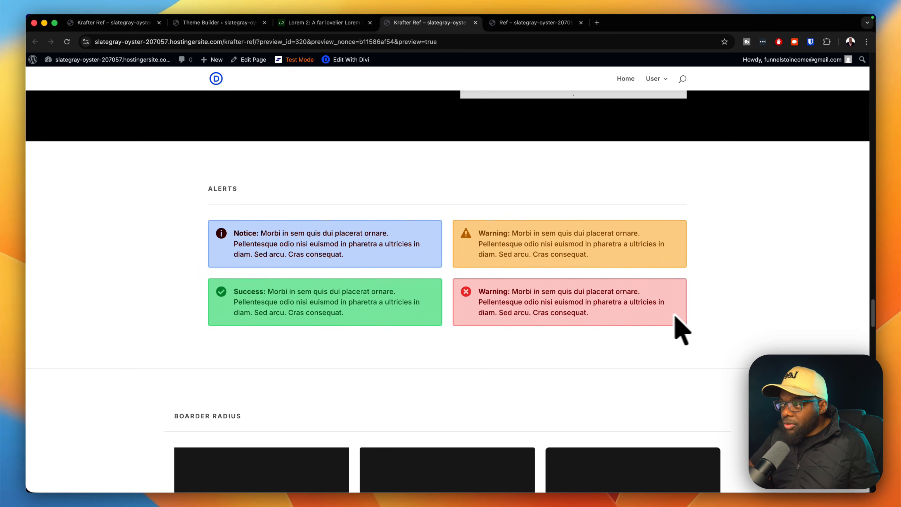
scroll(730, 320, down, 11)
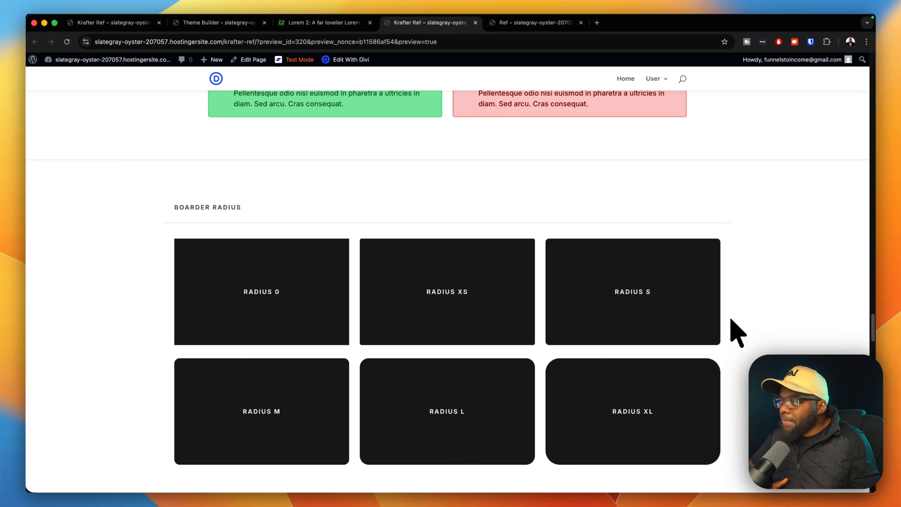
scroll(737, 332, down, 3)
scroll(721, 358, down, 20)
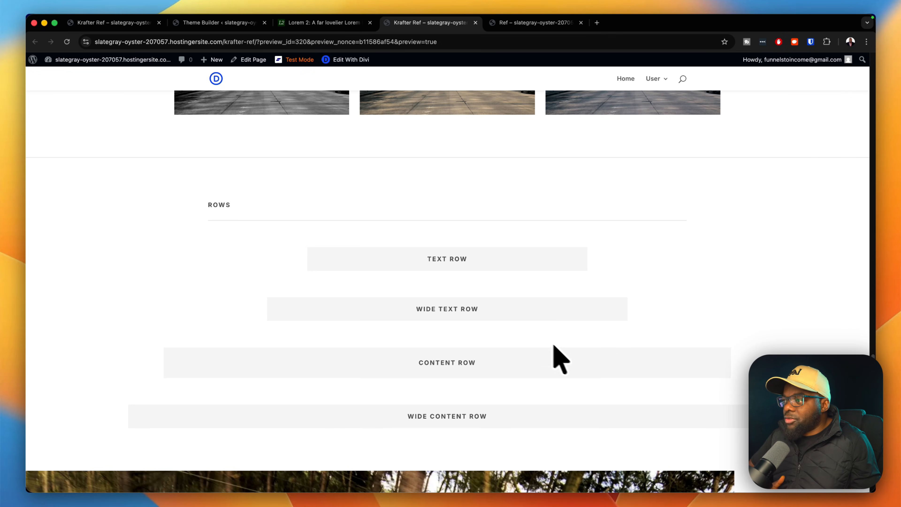
scroll(725, 418, down, 19)
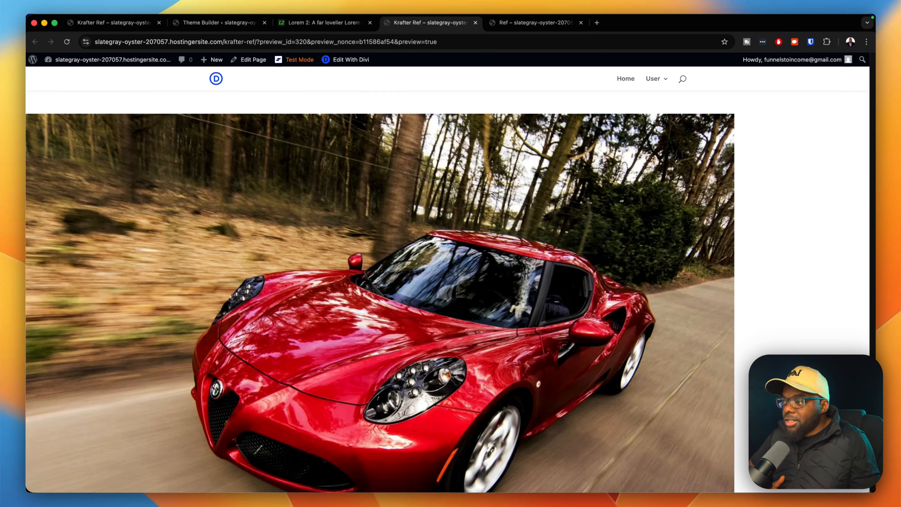
scroll(448, 291, down, 20)
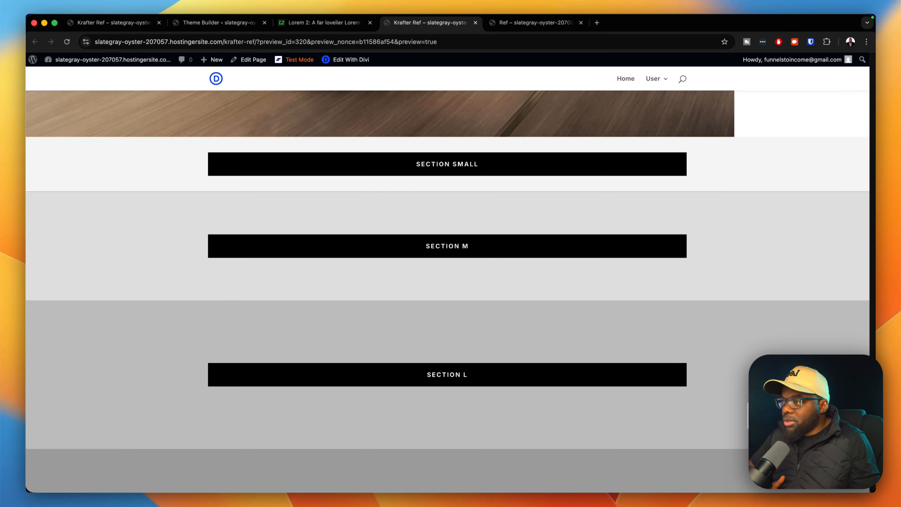
scroll(700, 407, down, 20)
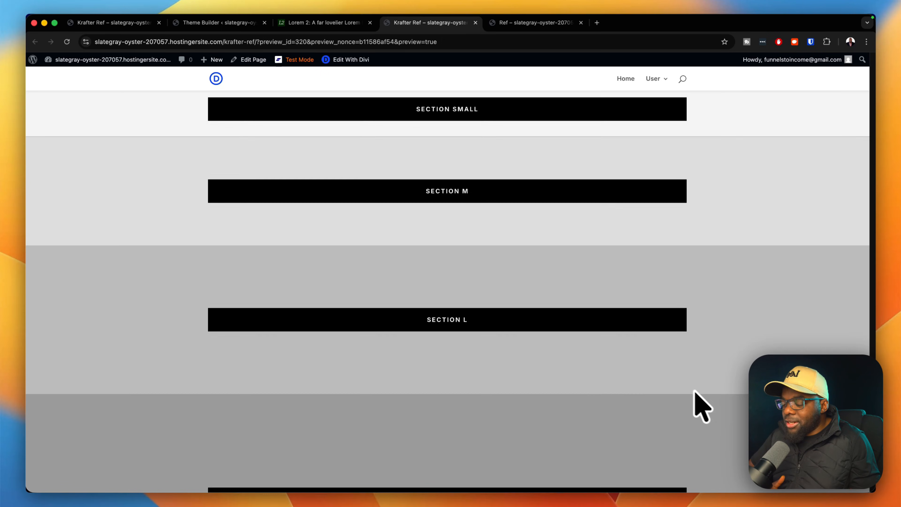
scroll(726, 400, down, 12)
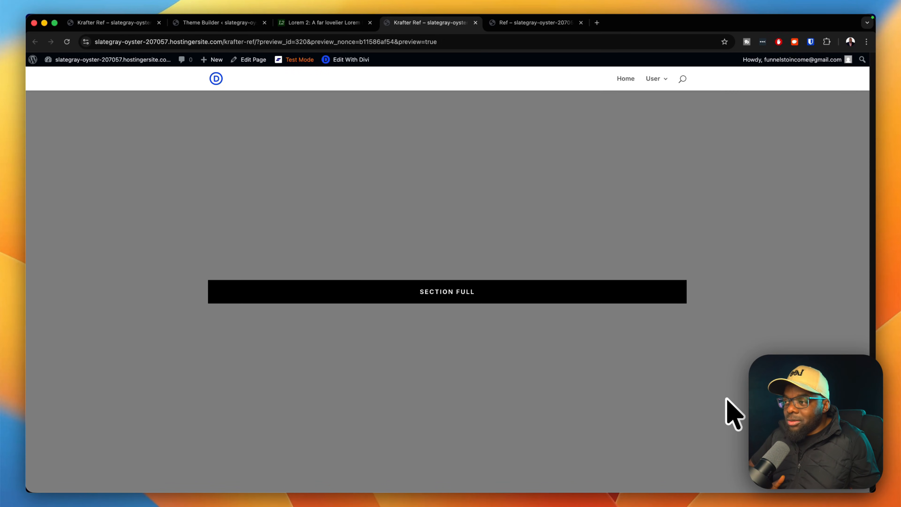
scroll(727, 400, up, 8)
scroll(734, 414, up, 20)
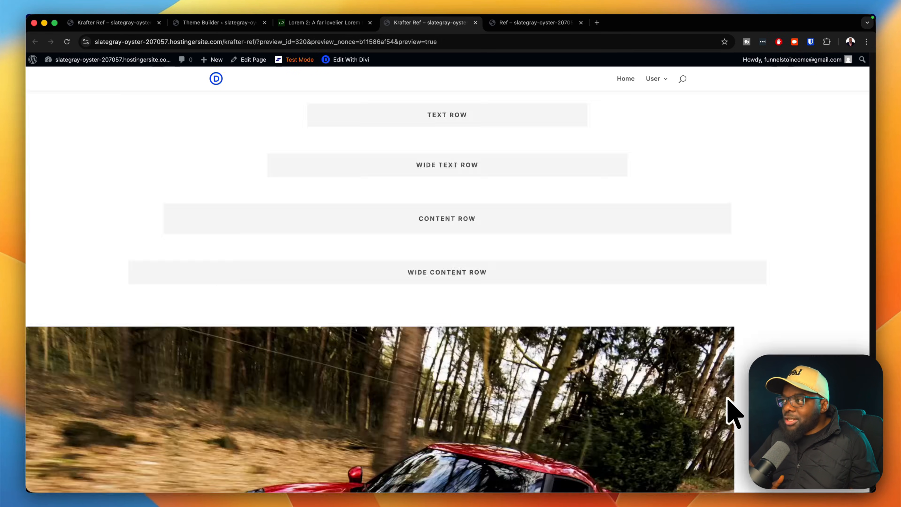
scroll(734, 410, up, 6)
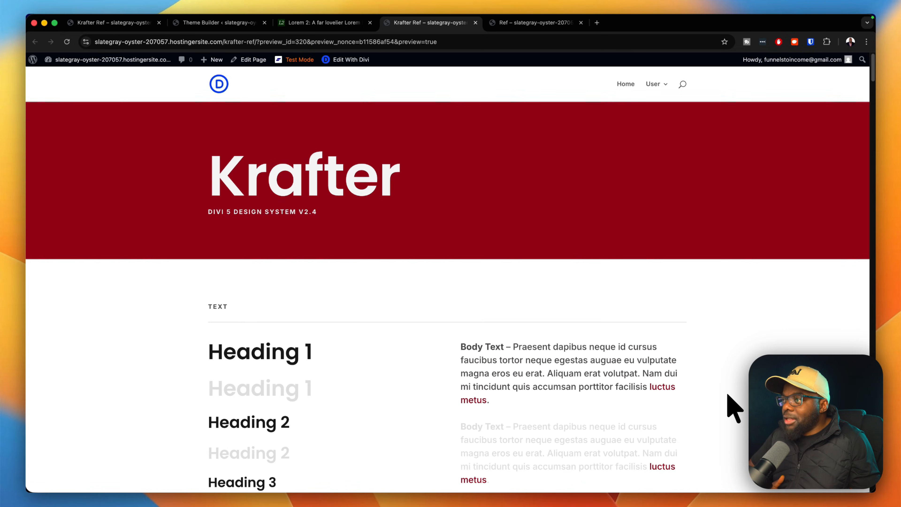
Exit the builder, save Krafter Ref, then open Home with Edit With Divi from Pages.
click(133, 23)
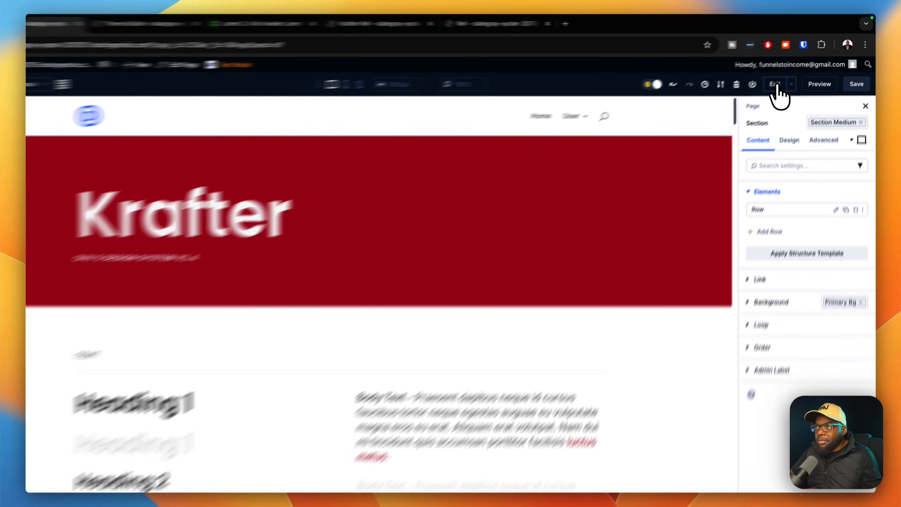
click(786, 78)
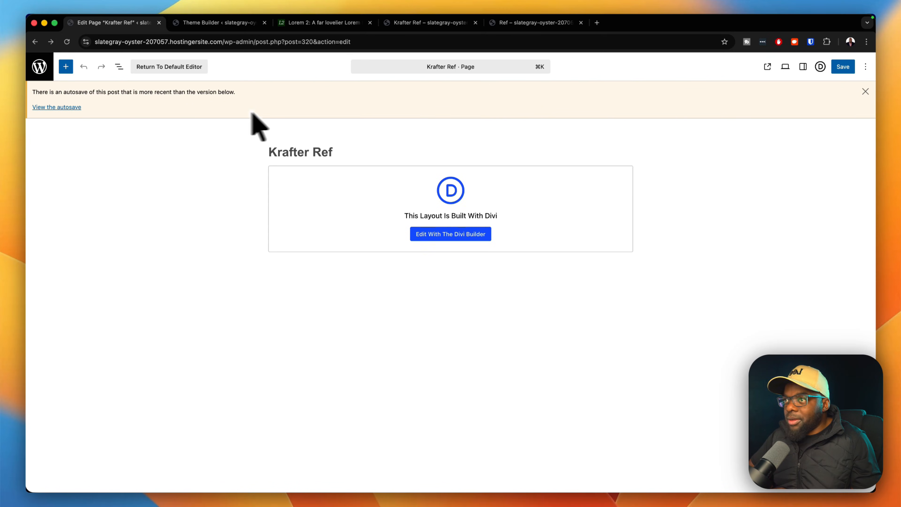
click(843, 66)
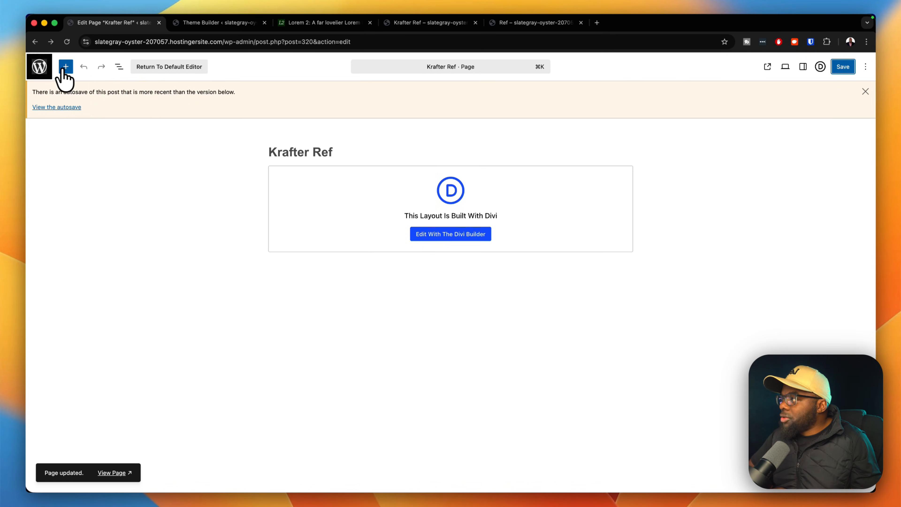
click(44, 68)
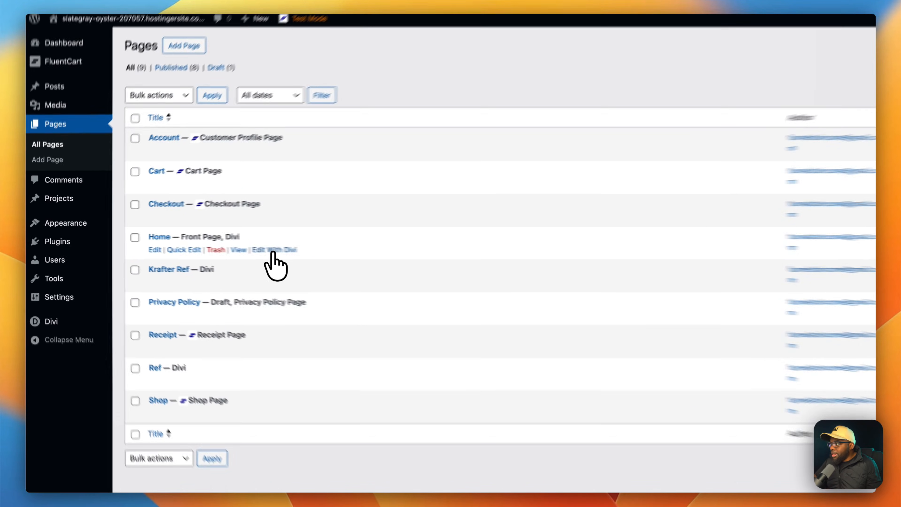
click(228, 248)
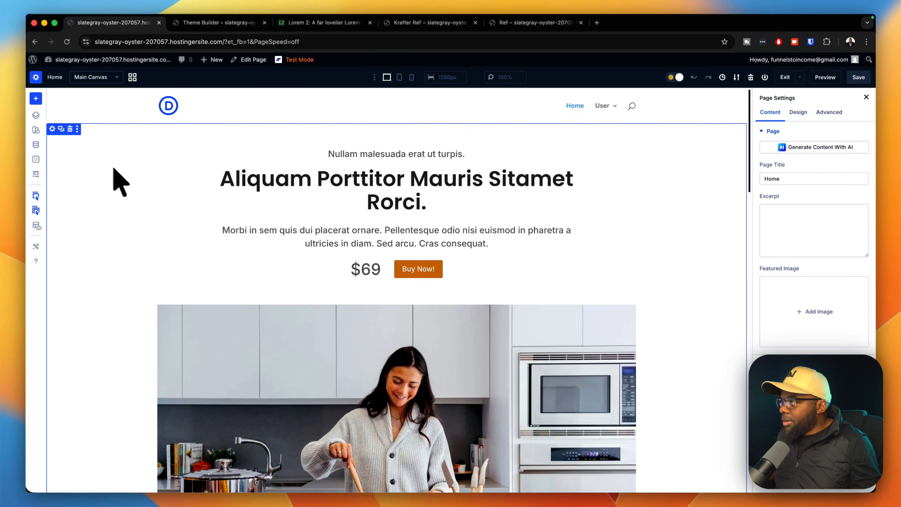
Fill the hero section with the Primary Color global swatch and apply the section large preset.
scroll(147, 243, down, 12)
scroll(150, 246, down, 6)
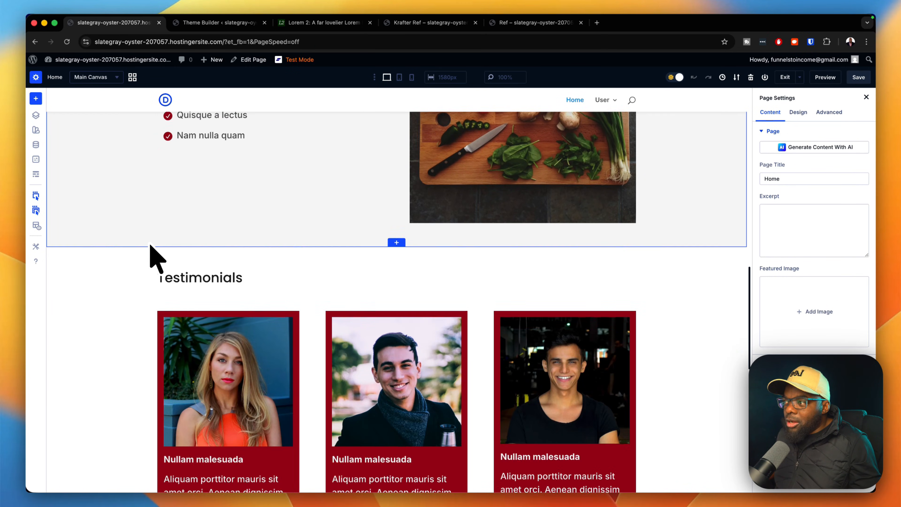
scroll(150, 246, up, 20)
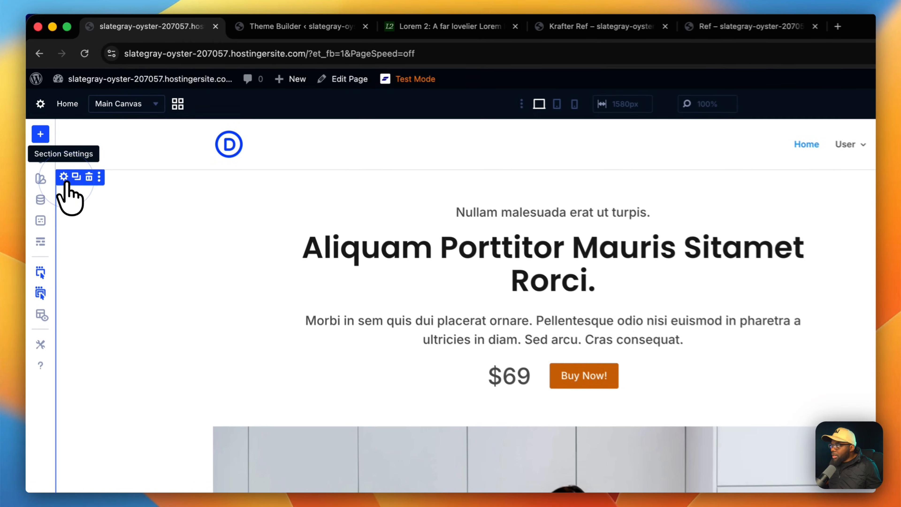
click(52, 129)
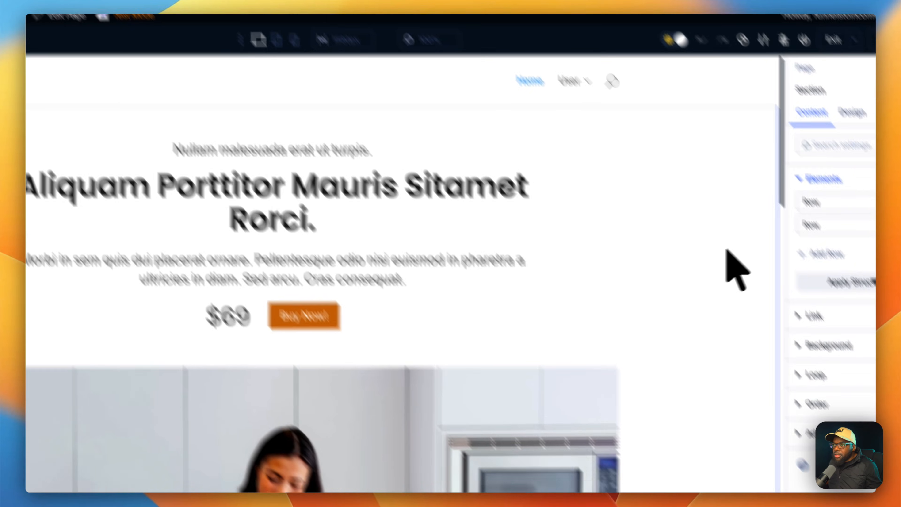
click(865, 341)
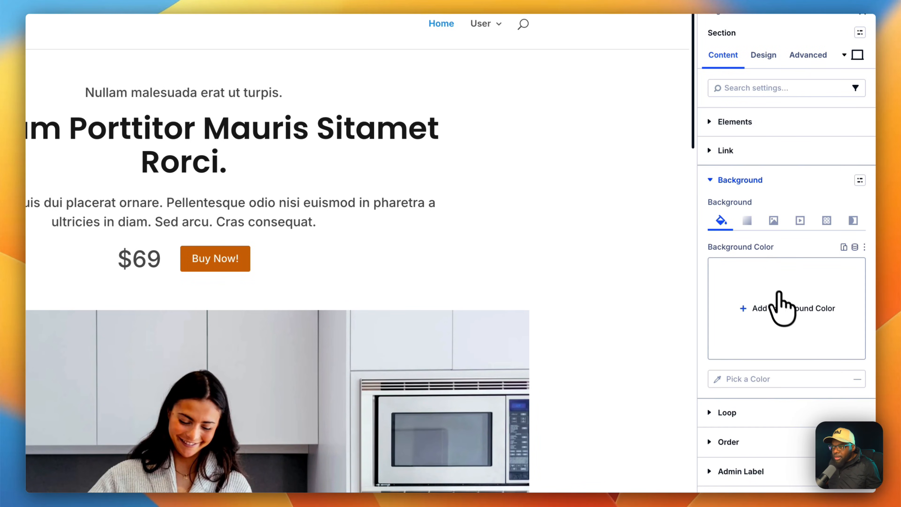
click(719, 379)
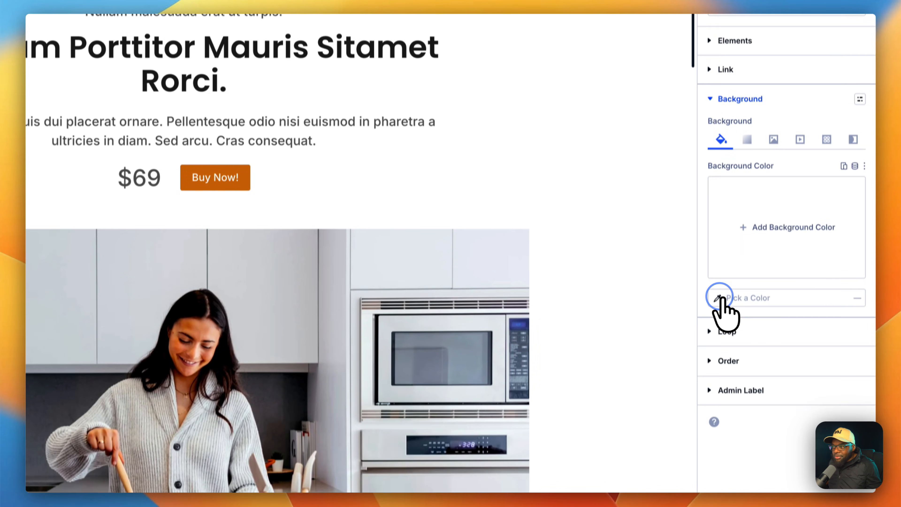
scroll(682, 311, down, 3)
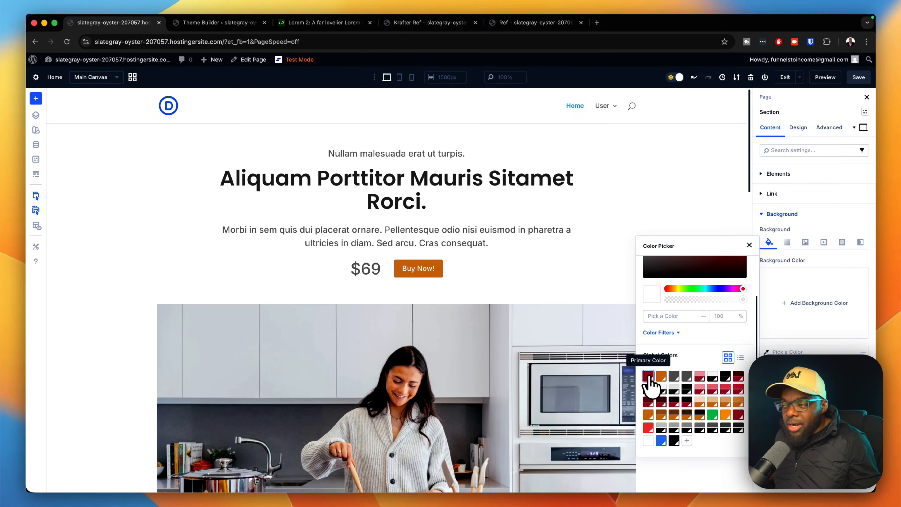
click(648, 376)
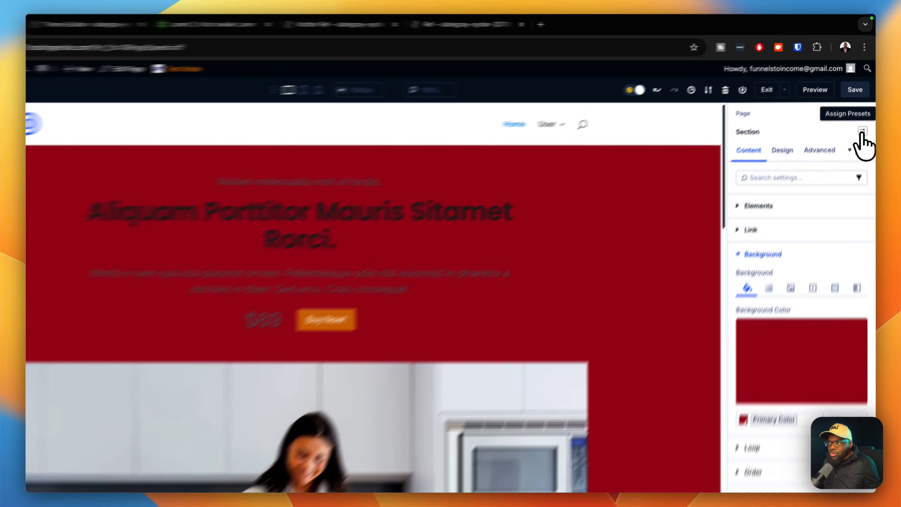
click(865, 112)
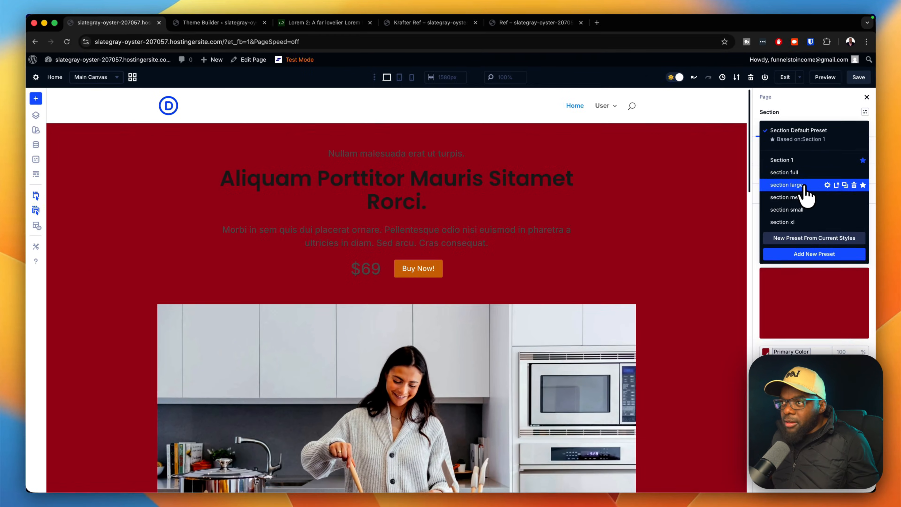
click(772, 260)
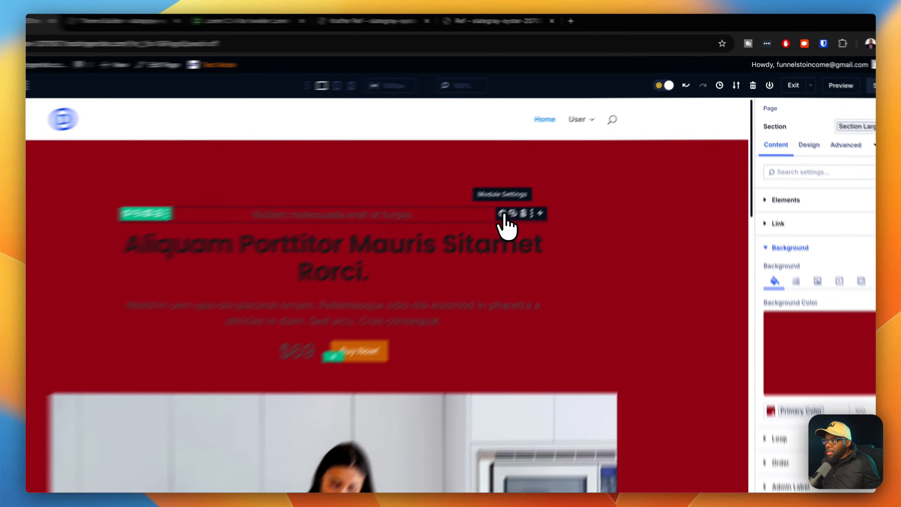
Replace the hero tagline's Body Text preset with Label Light.
click(539, 185)
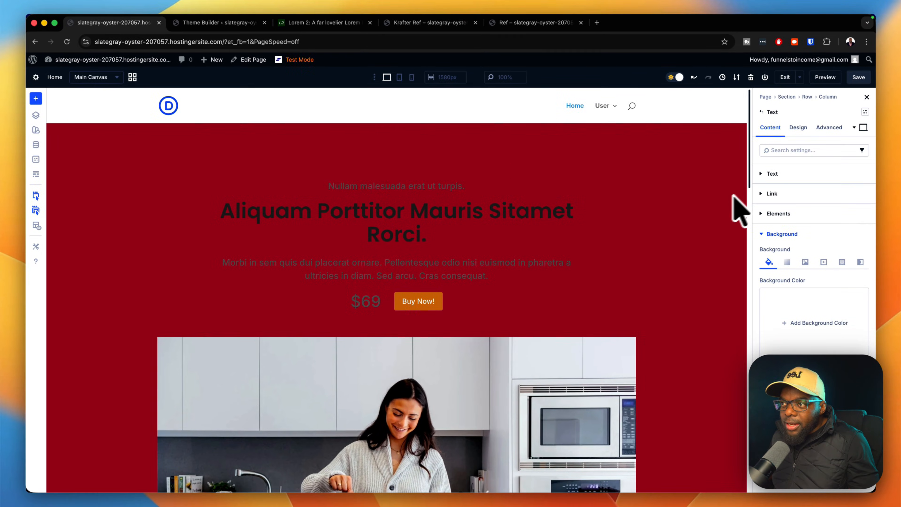
click(799, 127)
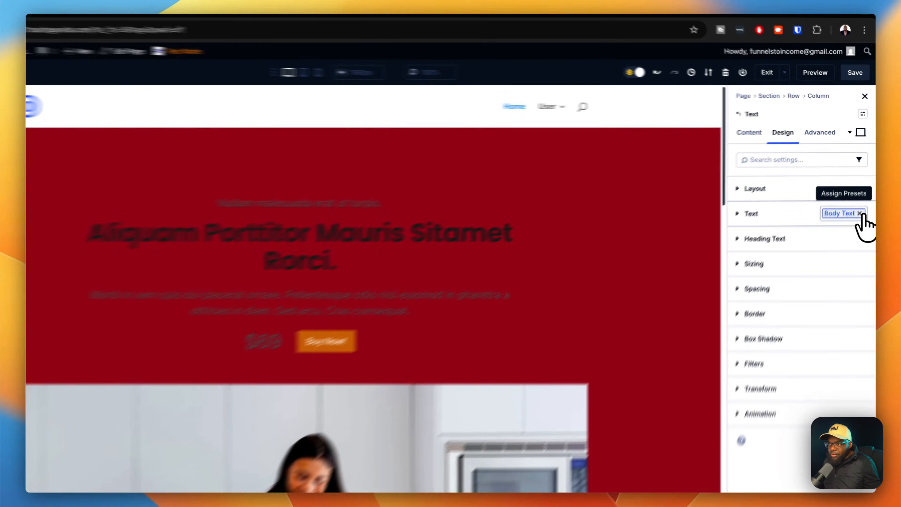
click(864, 195)
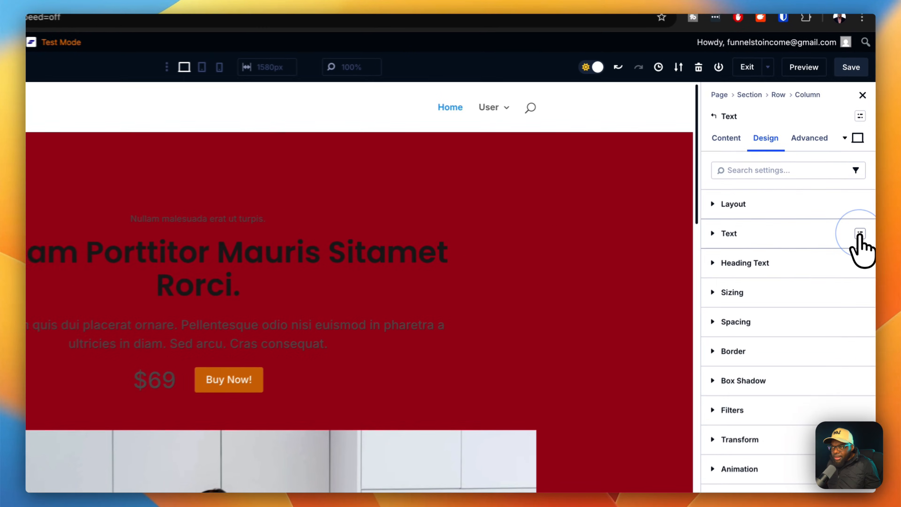
click(865, 195)
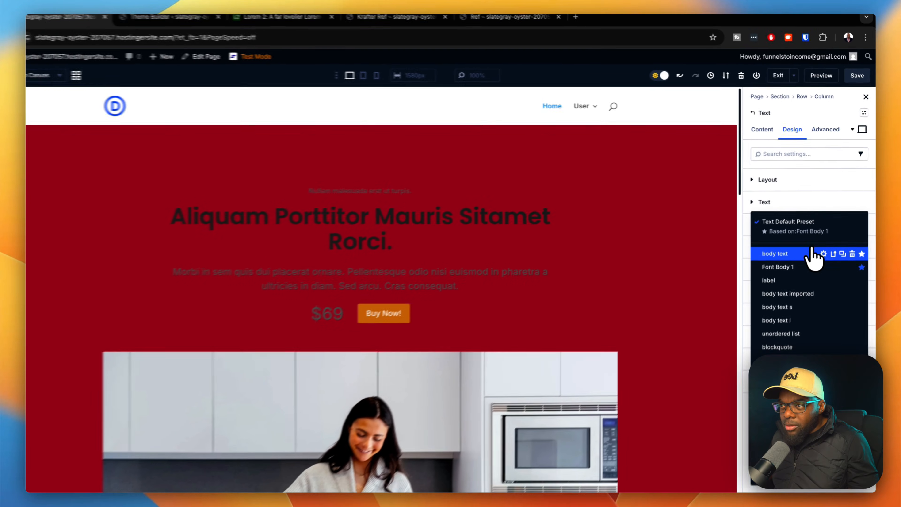
click(753, 448)
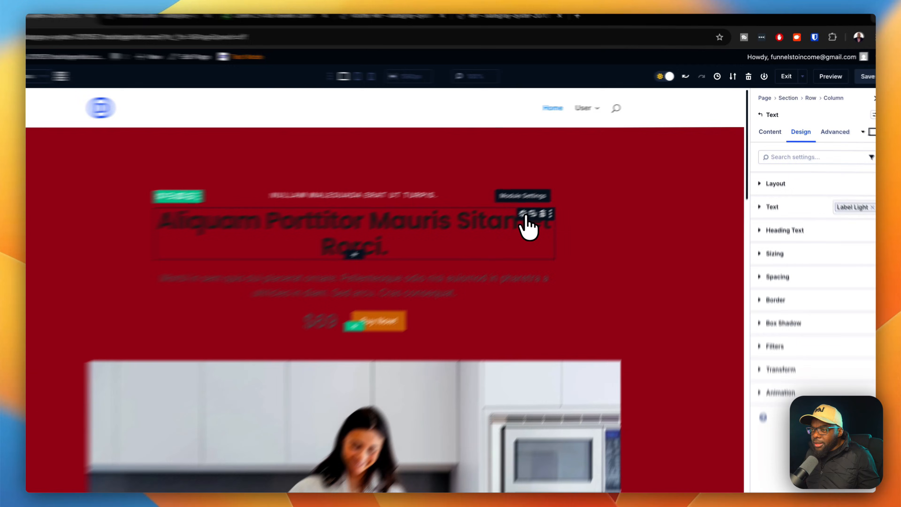
Add the Heading Large Light preset to the hero headline.
click(549, 202)
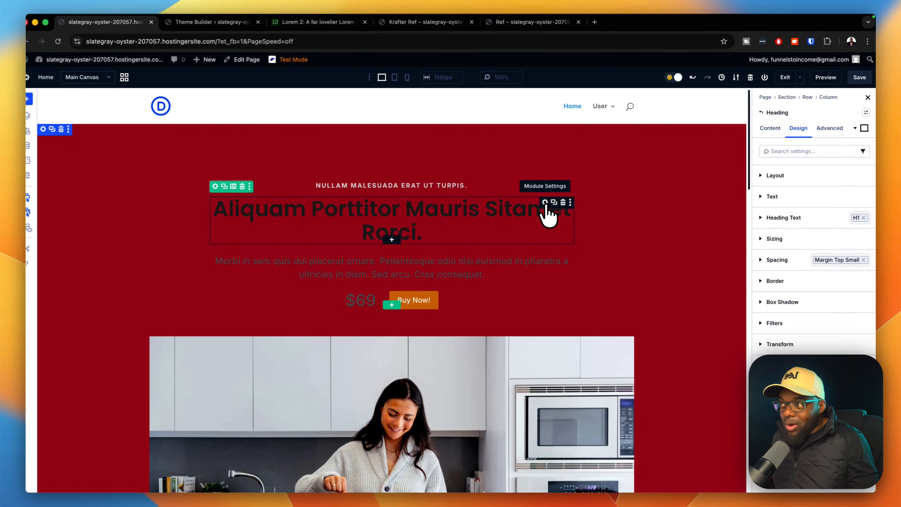
click(857, 218)
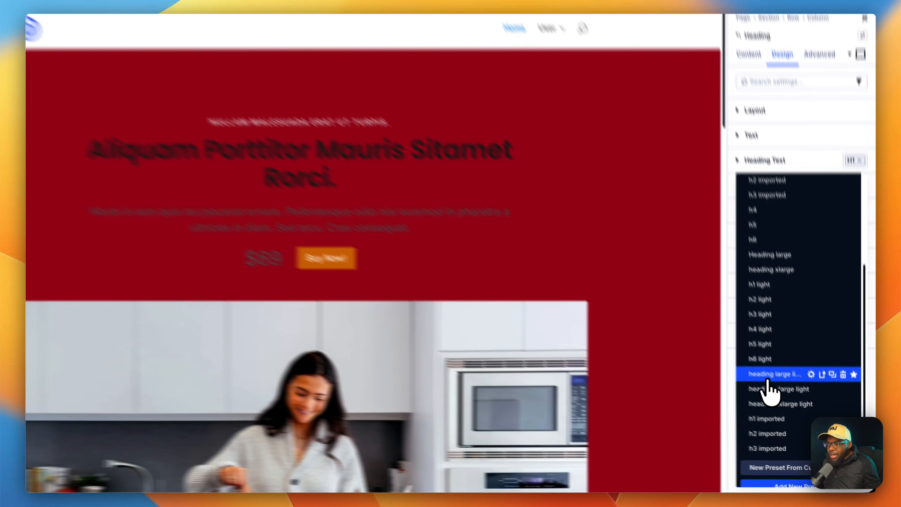
click(788, 393)
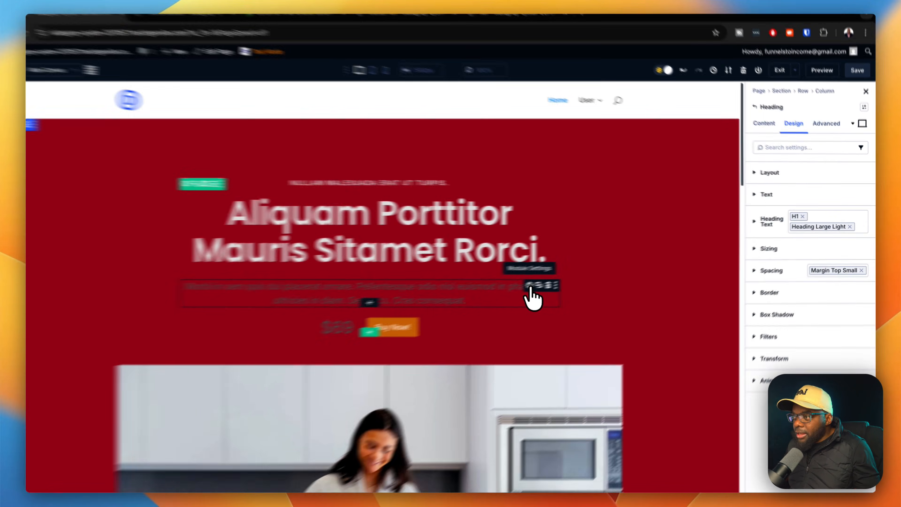
click(546, 283)
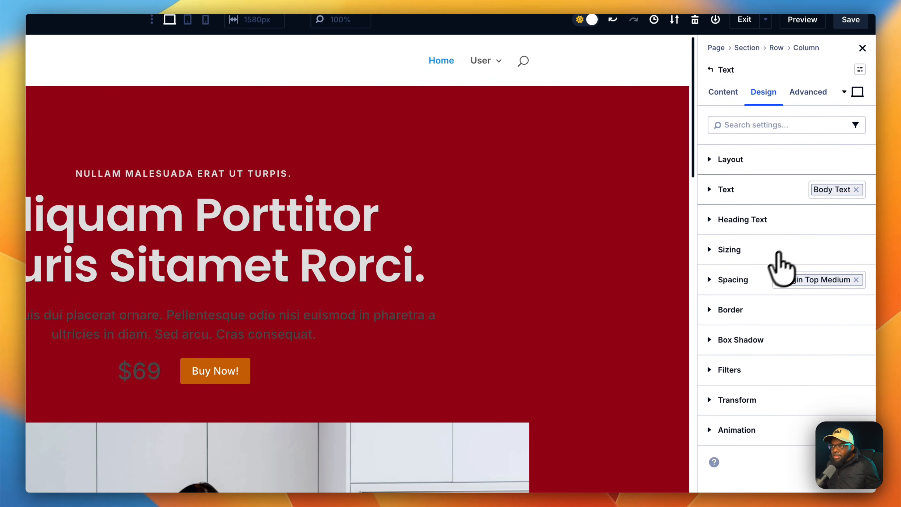
Apply the Body Text Light preset to the hero paragraph and the $69 price.
click(823, 195)
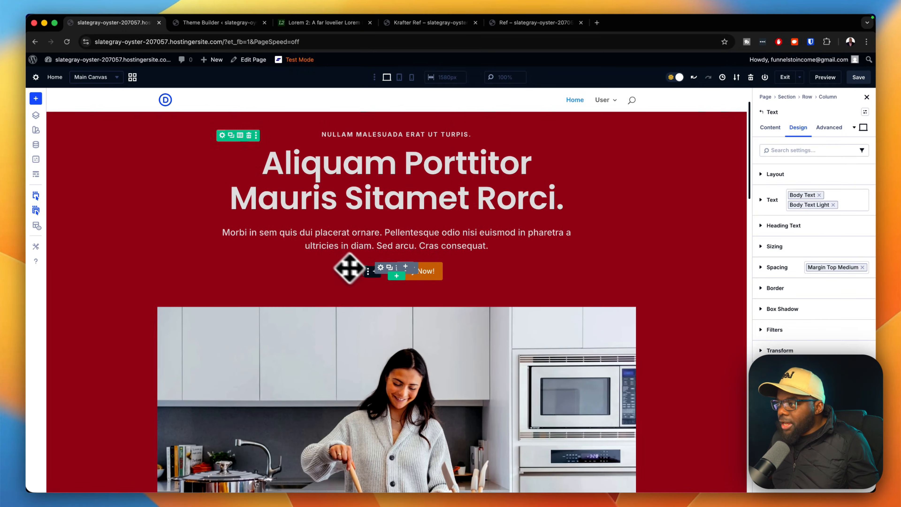
click(354, 273)
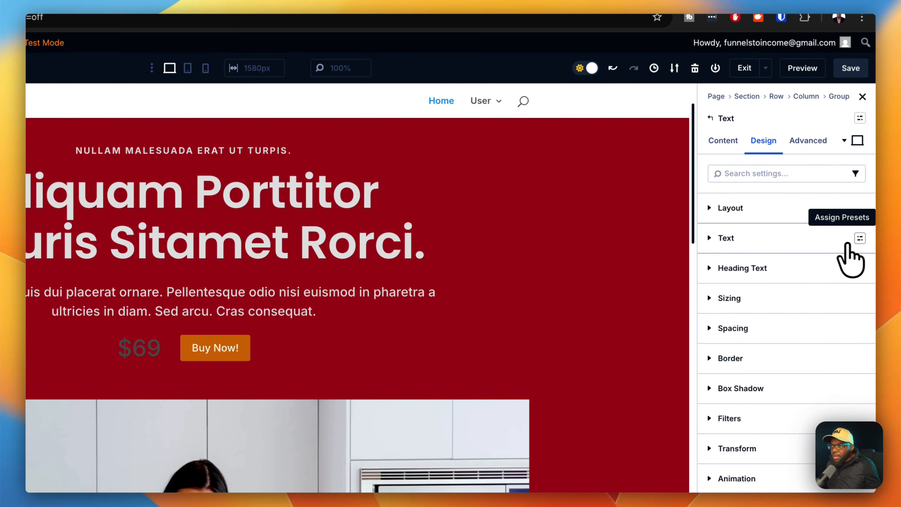
click(861, 238)
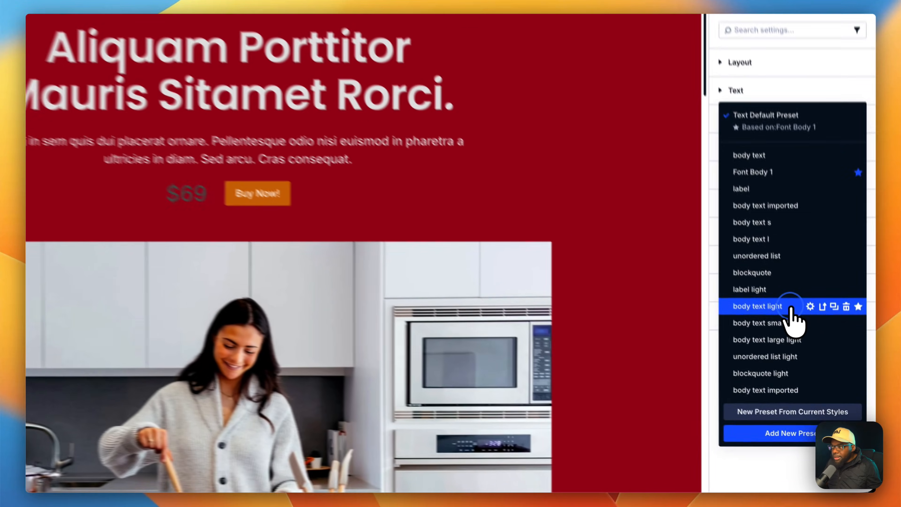
click(810, 354)
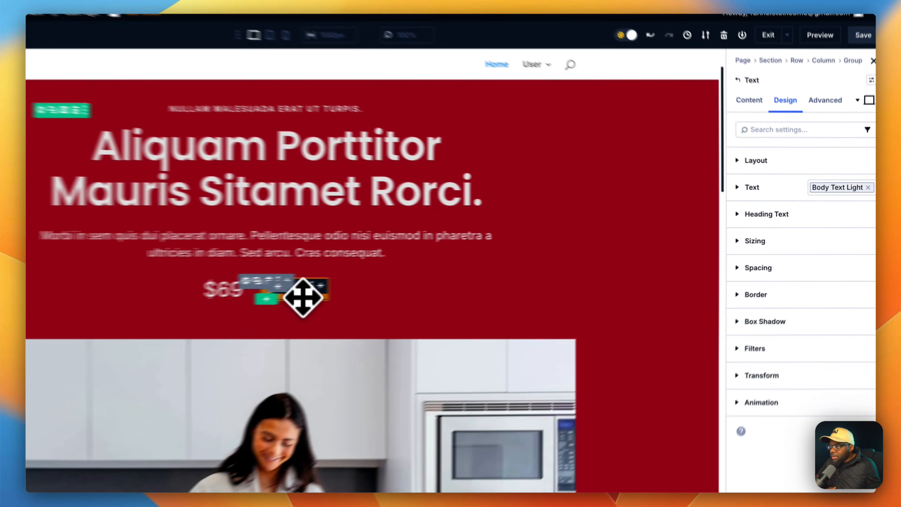
Assign the Secondary Button preset to the Buy Now button.
click(423, 280)
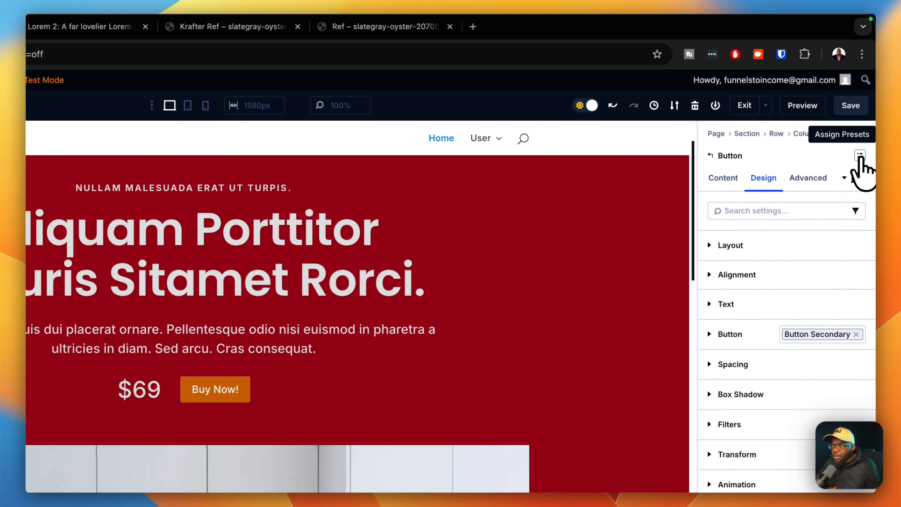
click(861, 157)
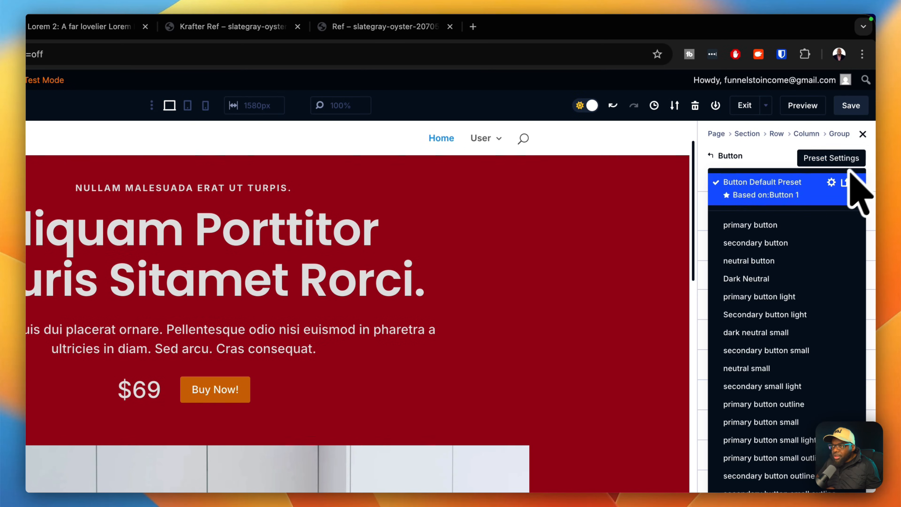
click(774, 245)
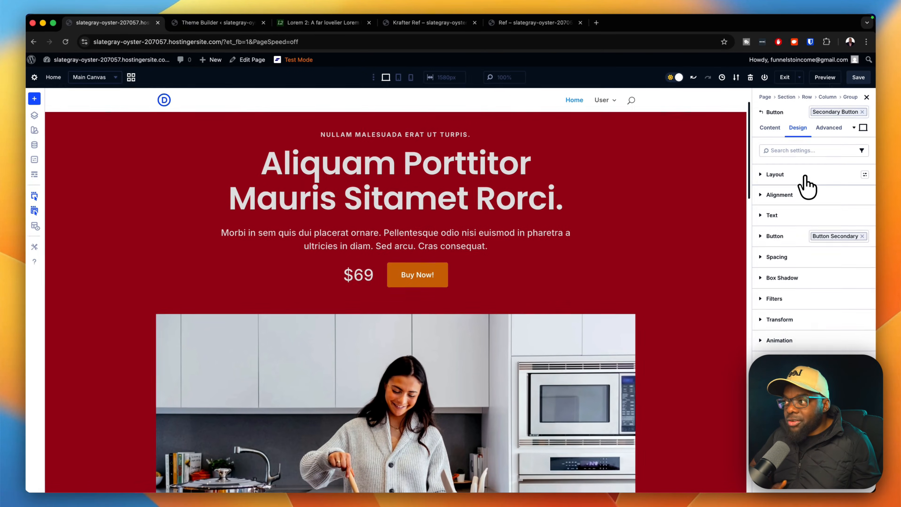
scroll(646, 239, up, 3)
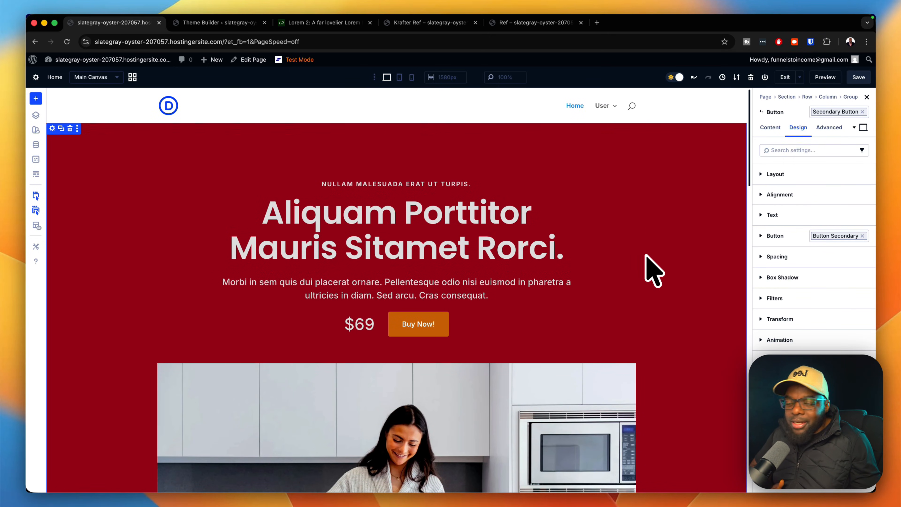
scroll(654, 275, down, 5)
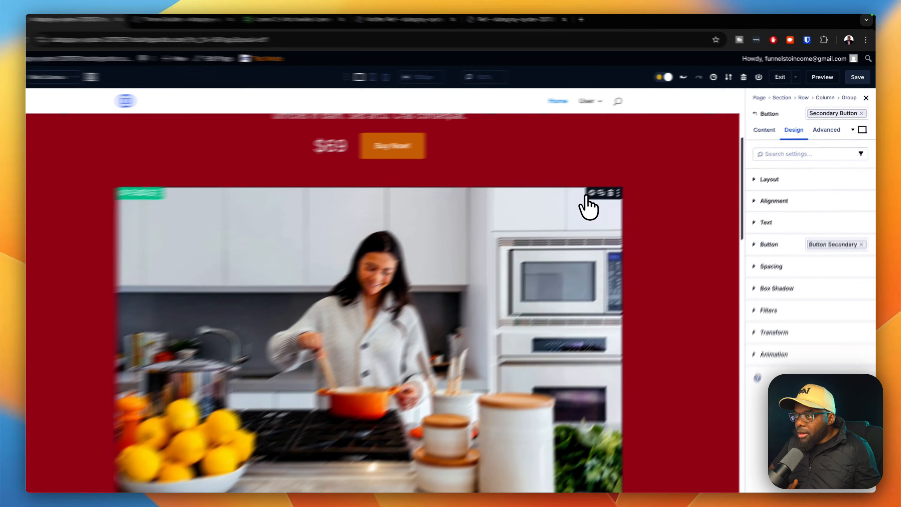
Set the kitchen photo's border preset to Radius S, removing Radius Xs.
click(607, 187)
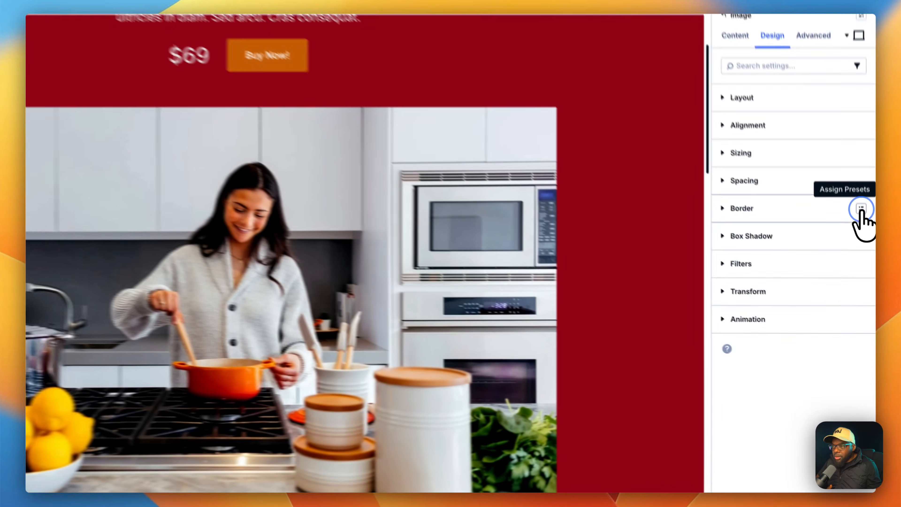
click(865, 258)
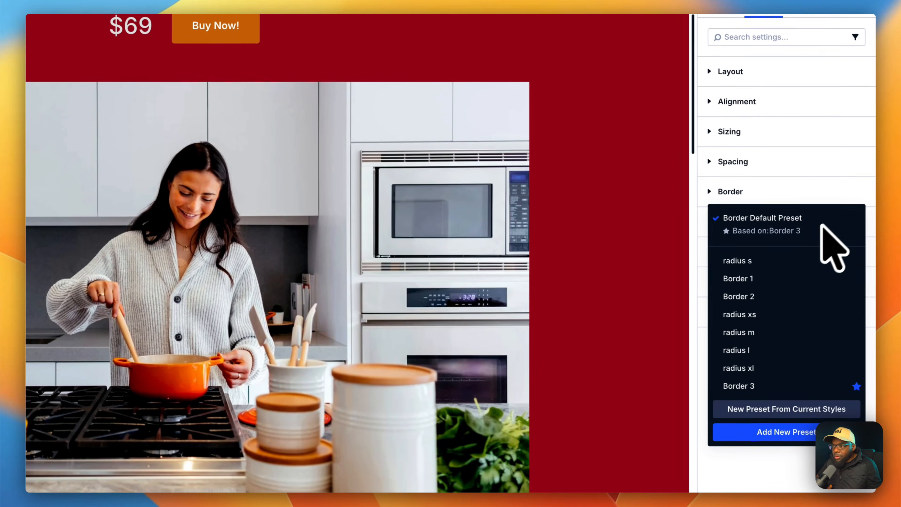
click(773, 262)
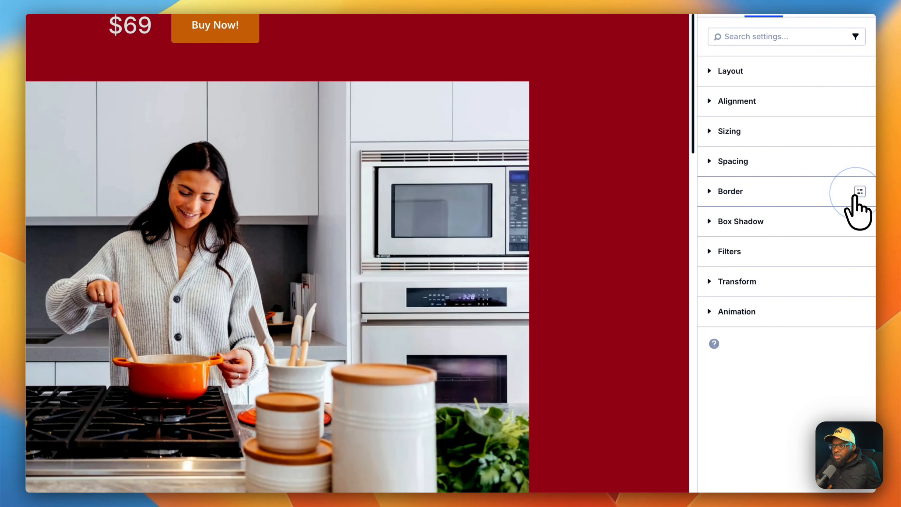
click(860, 193)
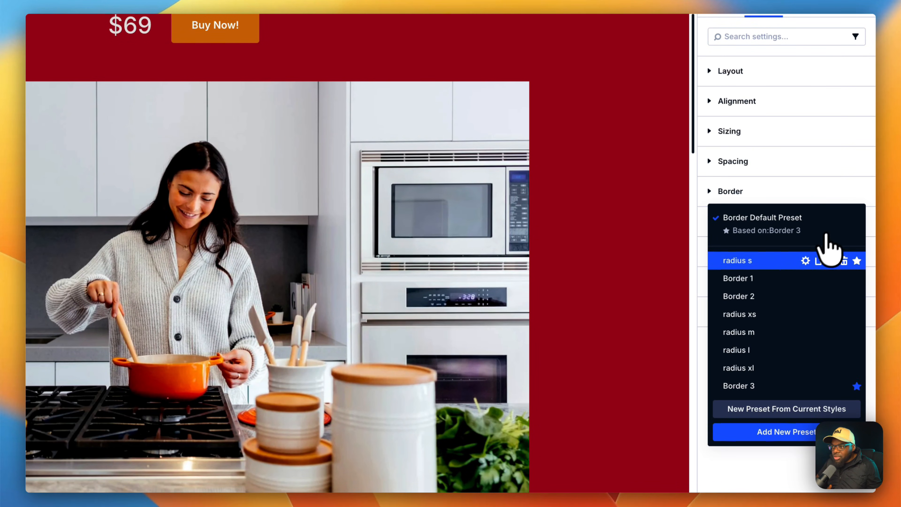
click(776, 314)
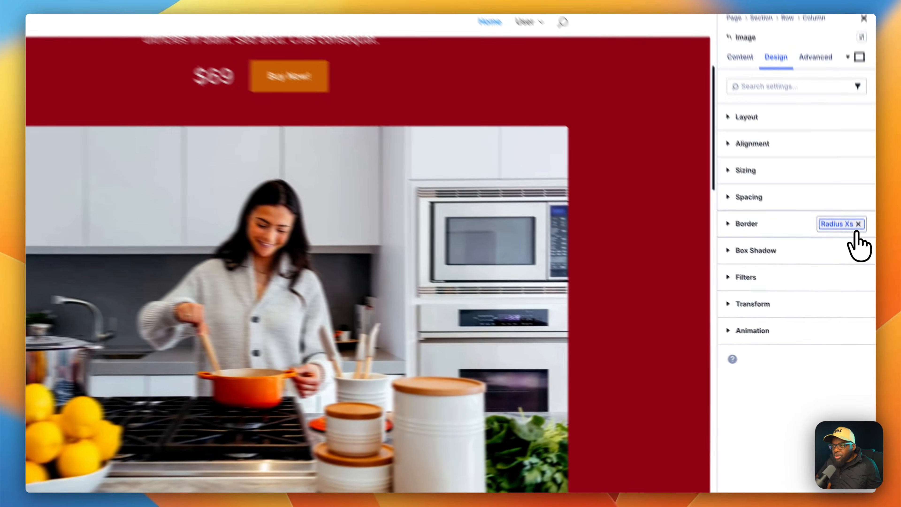
click(862, 257)
click(860, 206)
click(823, 271)
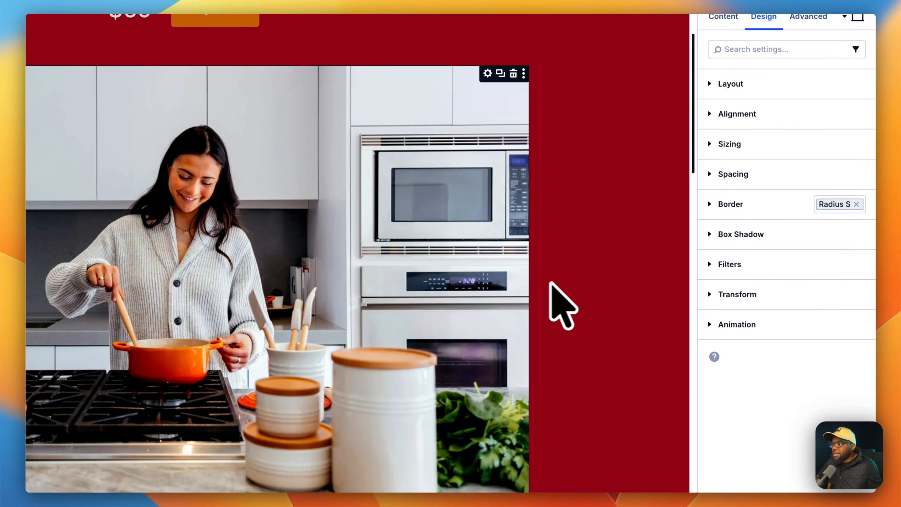
scroll(624, 307, down, 5)
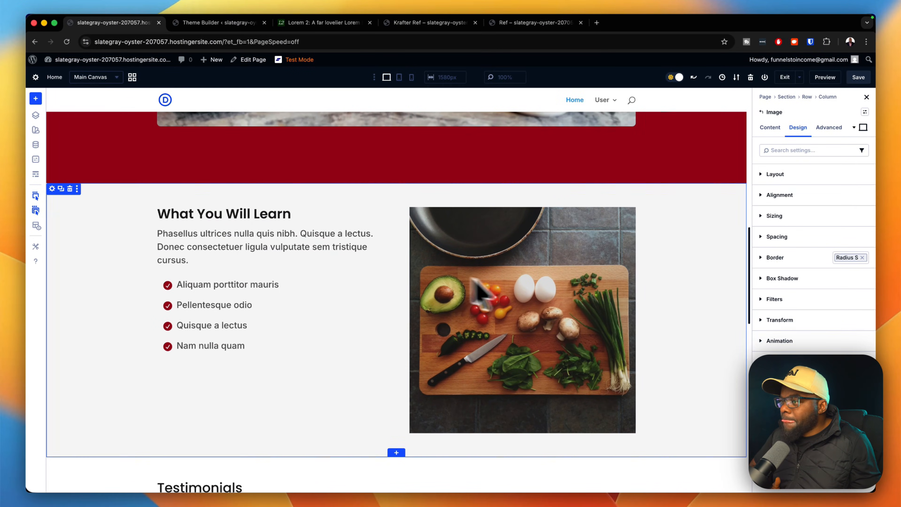
Apply the Section Large preset to the What You Will Learn section, replacing Section Medium.
click(52, 189)
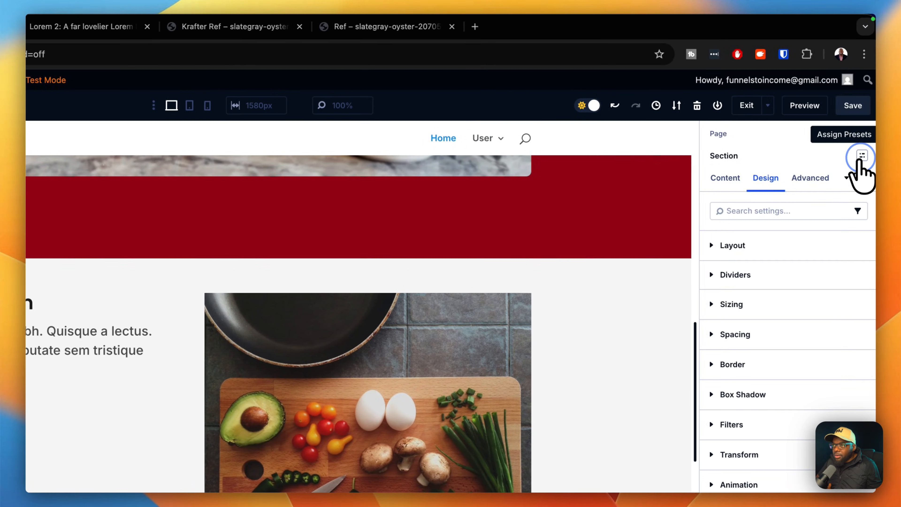
click(873, 156)
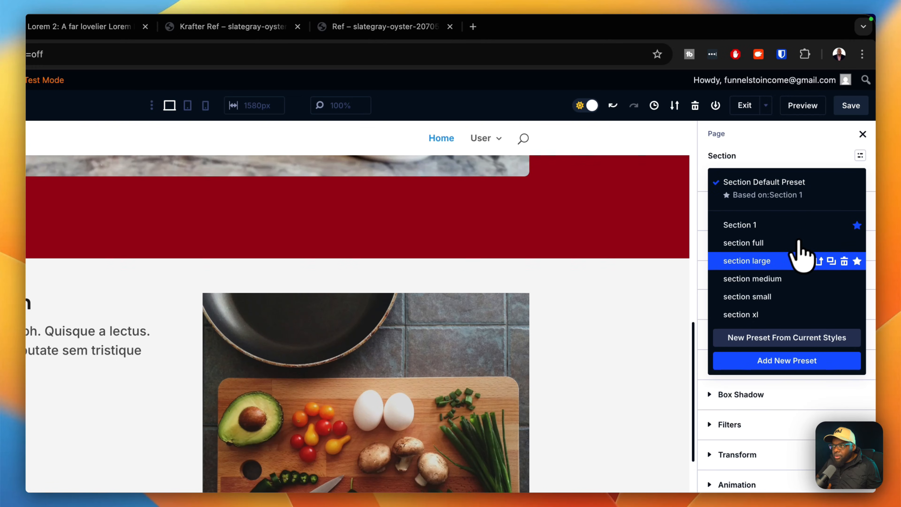
click(777, 279)
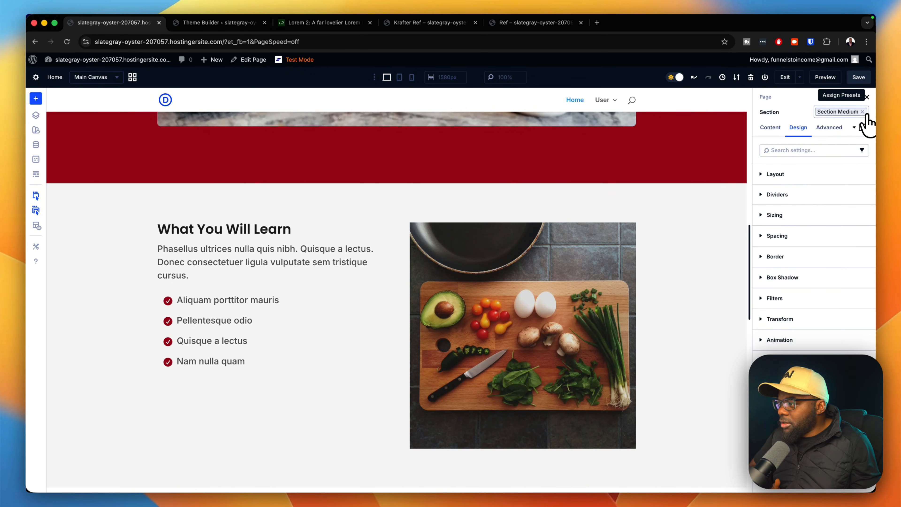
click(863, 112)
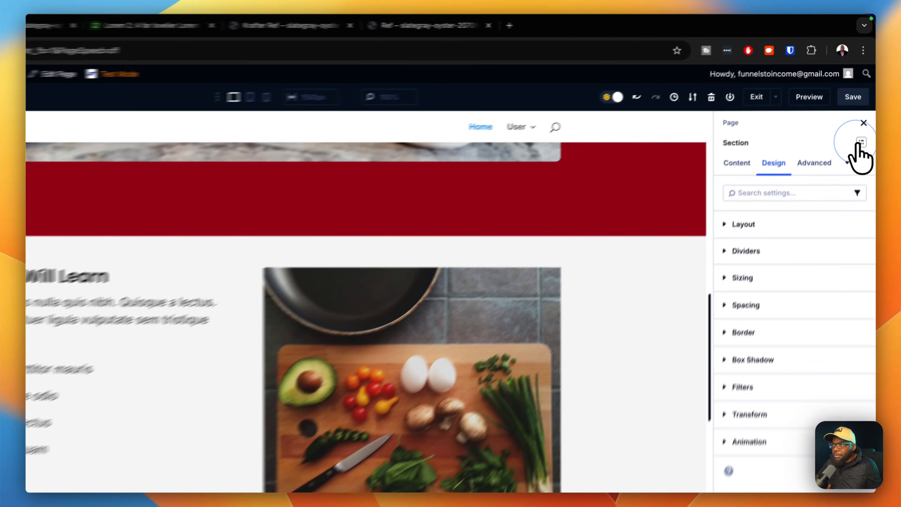
click(866, 112)
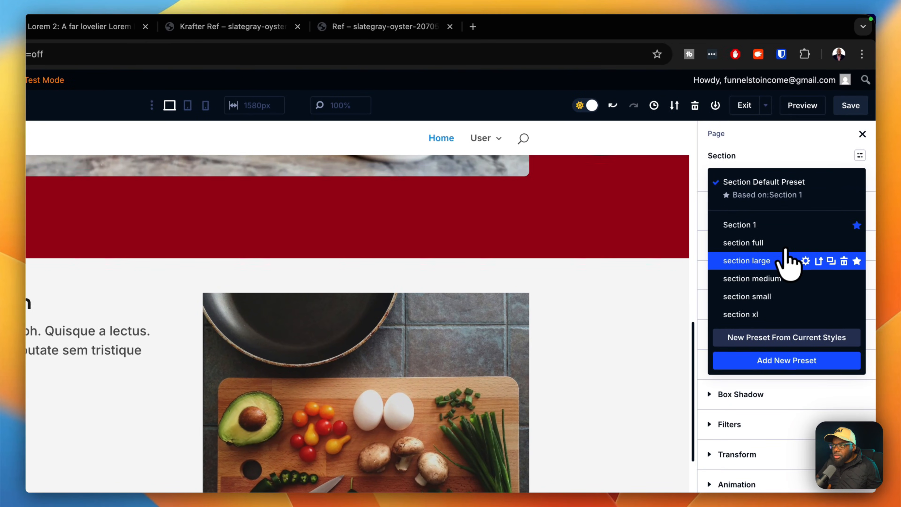
click(785, 253)
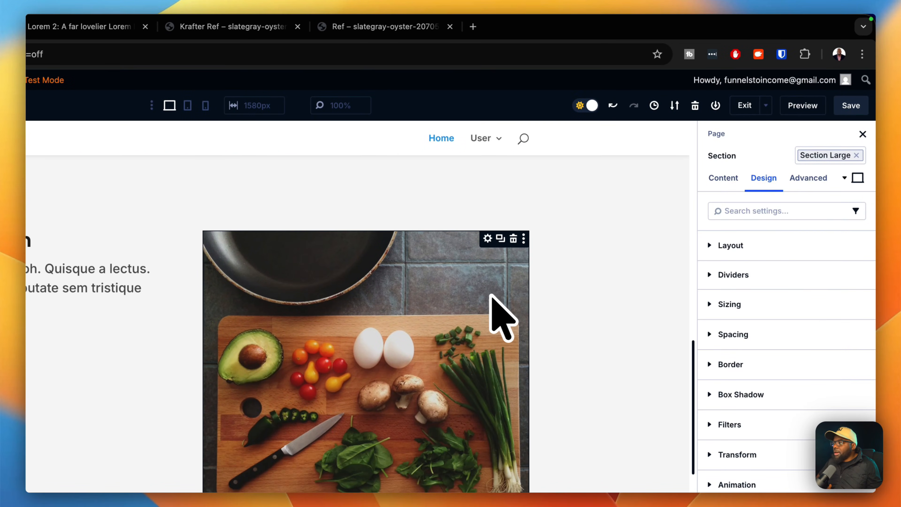
Give the cutting-board photo the Radius S border preset.
click(488, 238)
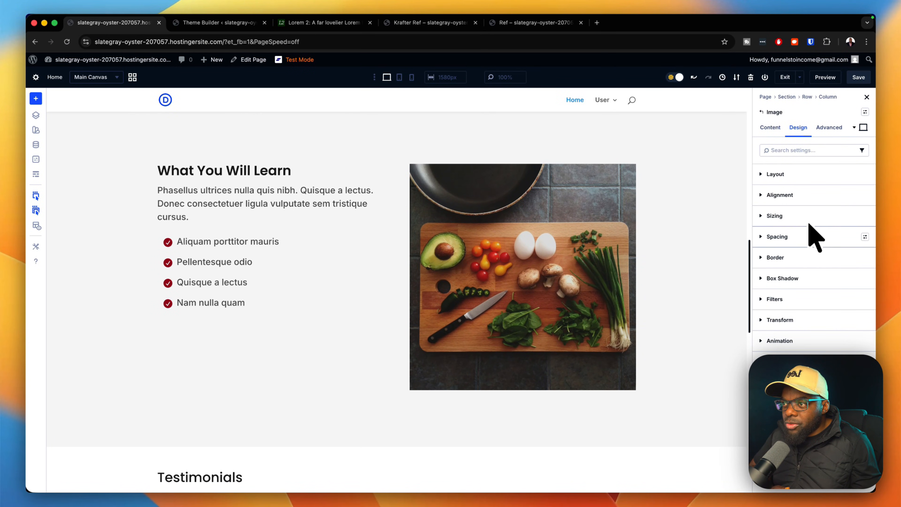
click(866, 258)
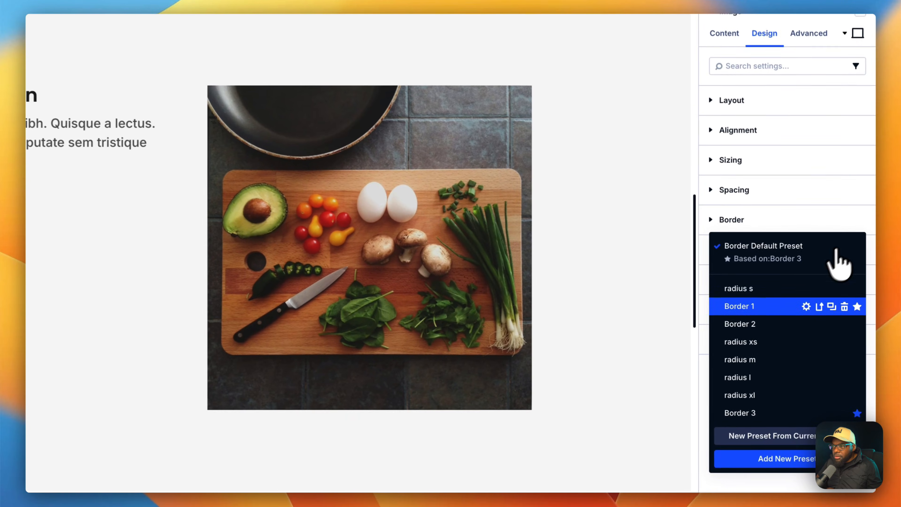
click(804, 303)
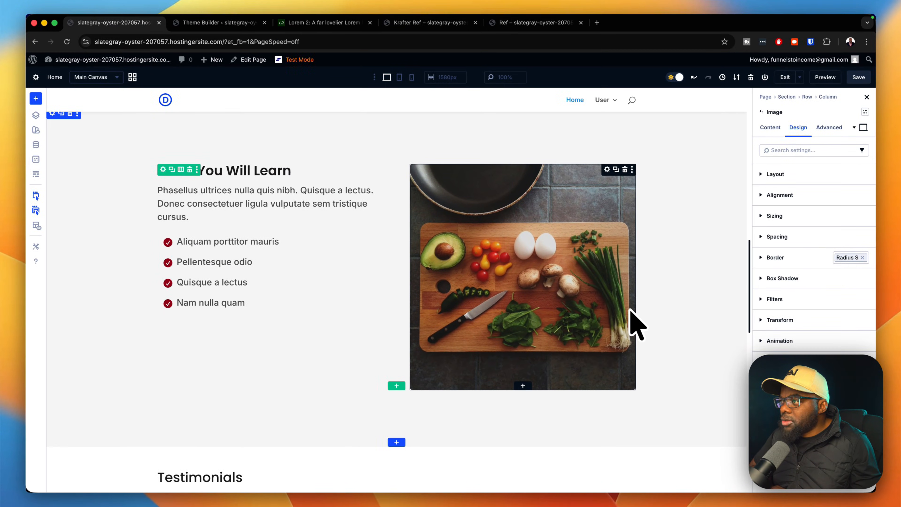
Add a Gray 100 global background colour to the Testimonials section.
scroll(636, 319, down, 3)
scroll(634, 302, down, 6)
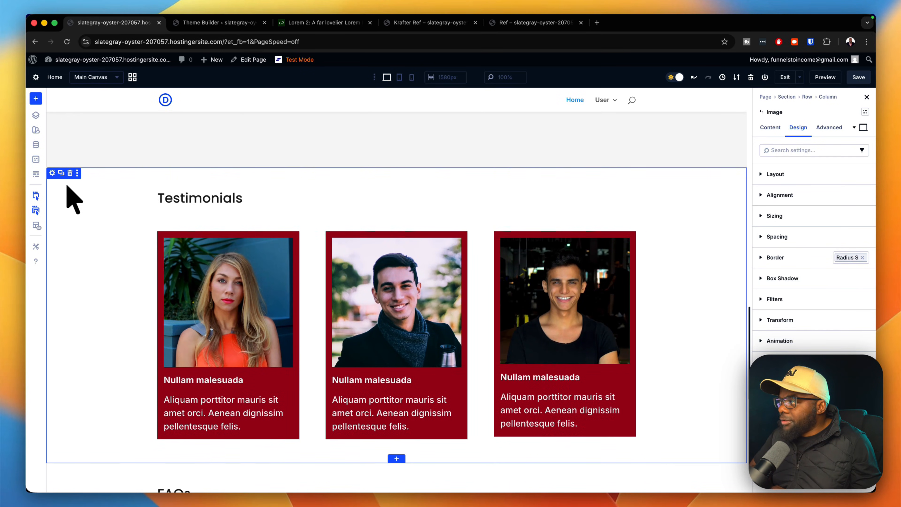
scroll(67, 187, up, 10)
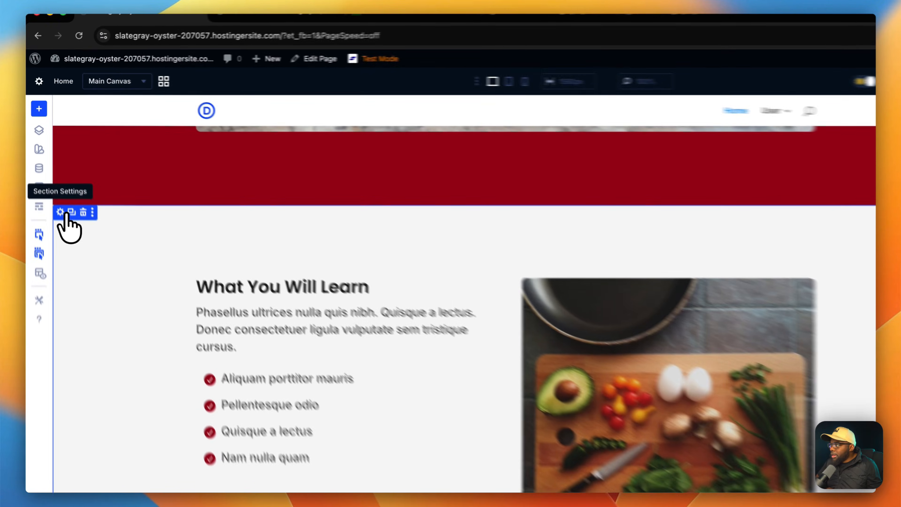
click(53, 178)
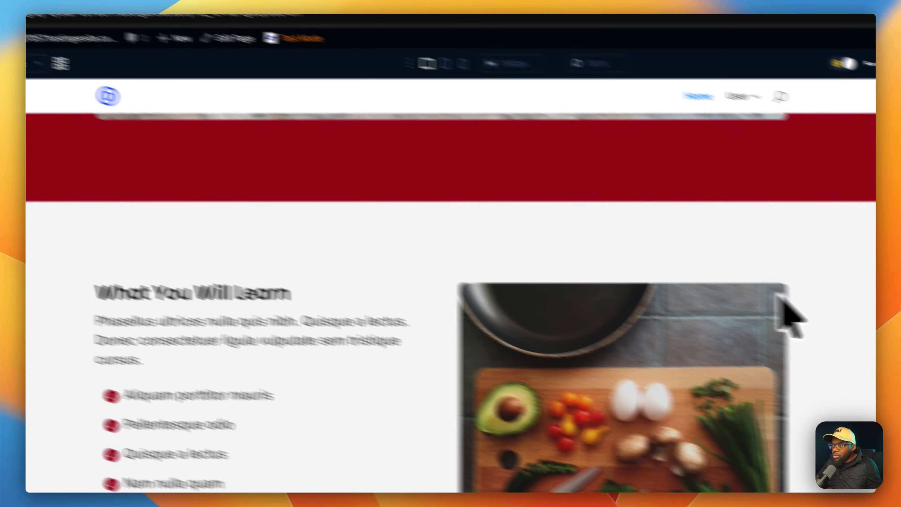
click(754, 131)
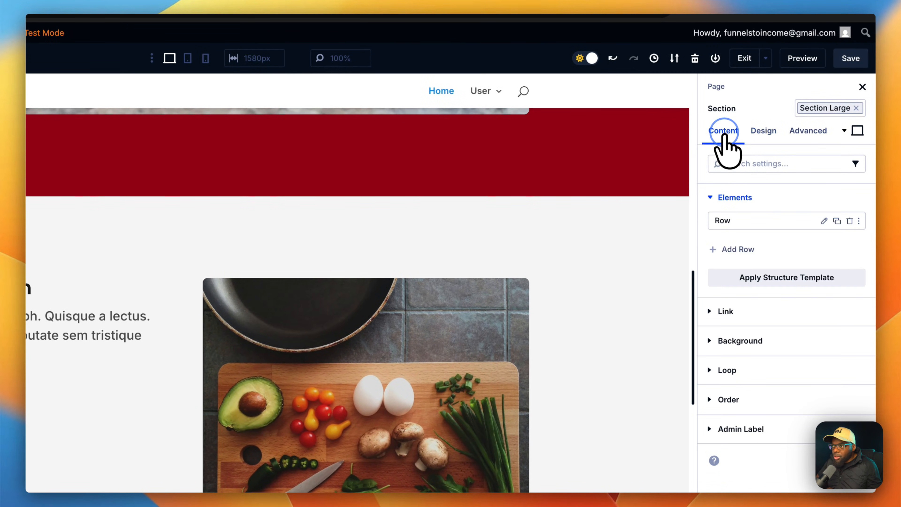
click(745, 341)
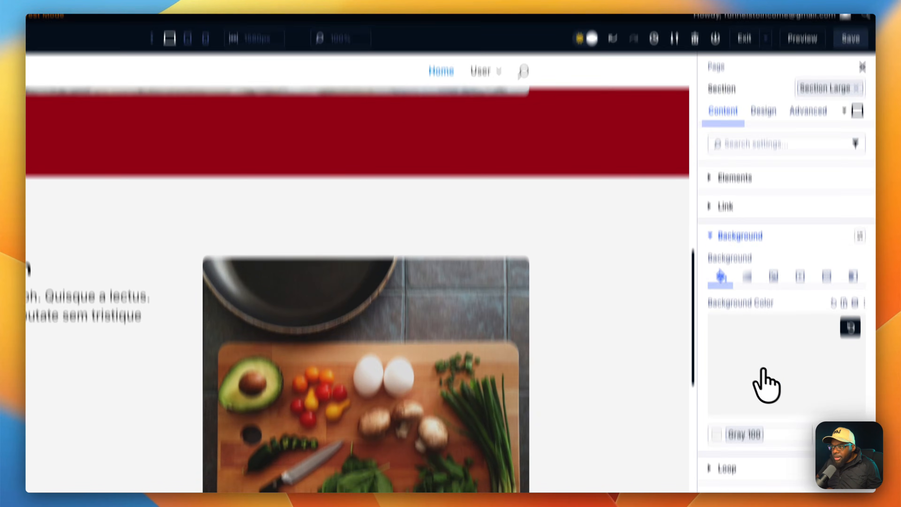
scroll(689, 233, down, 8)
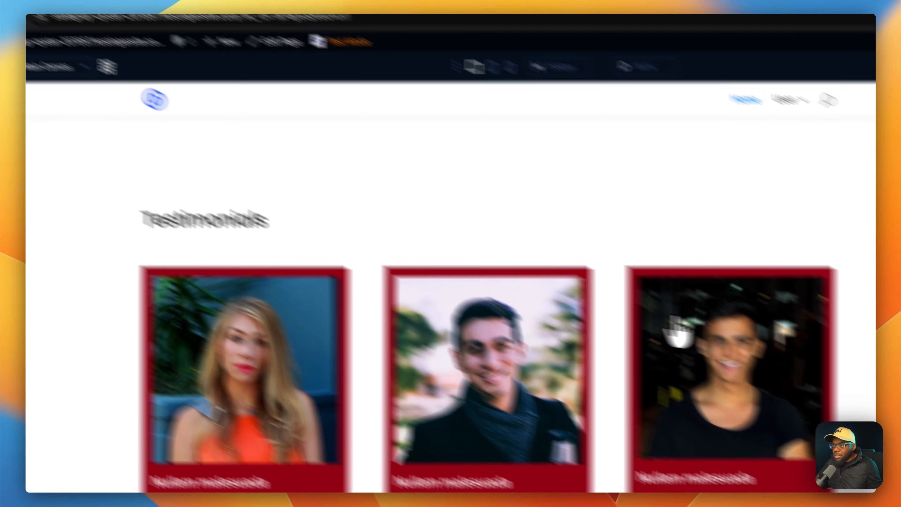
click(832, 219)
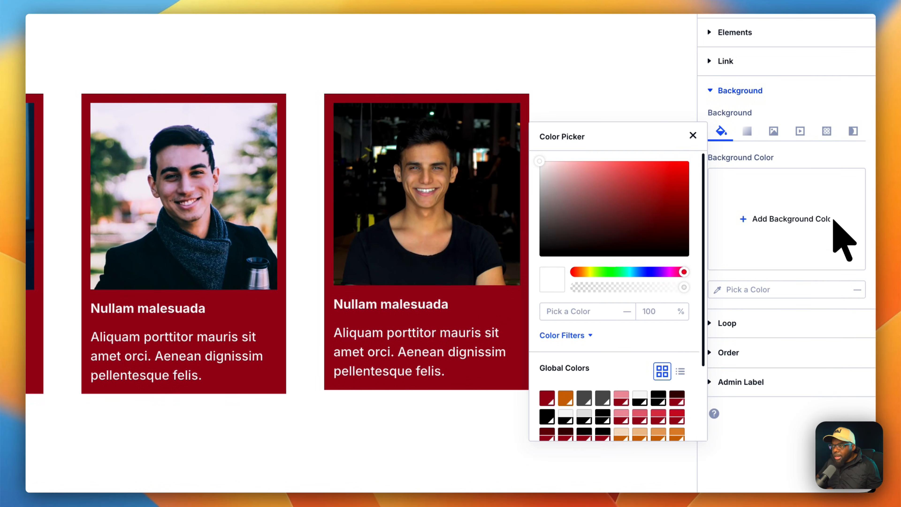
click(641, 398)
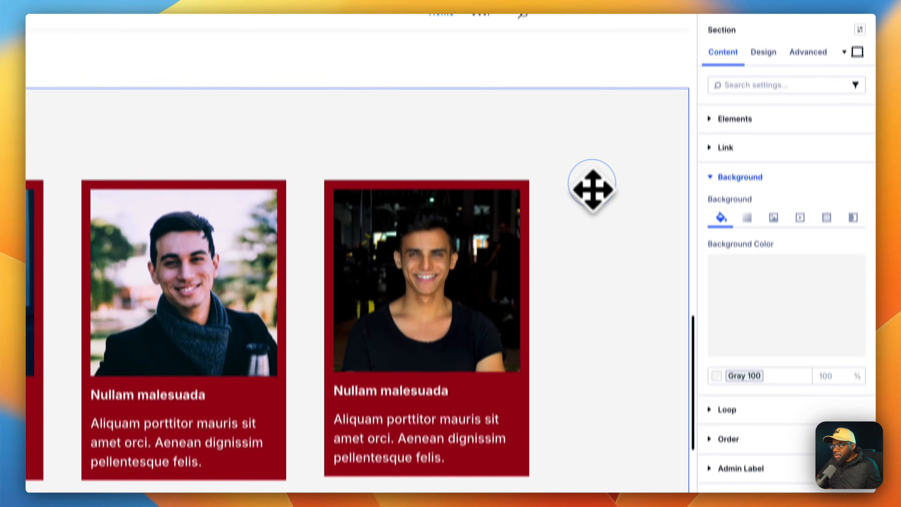
scroll(611, 257, down, 1)
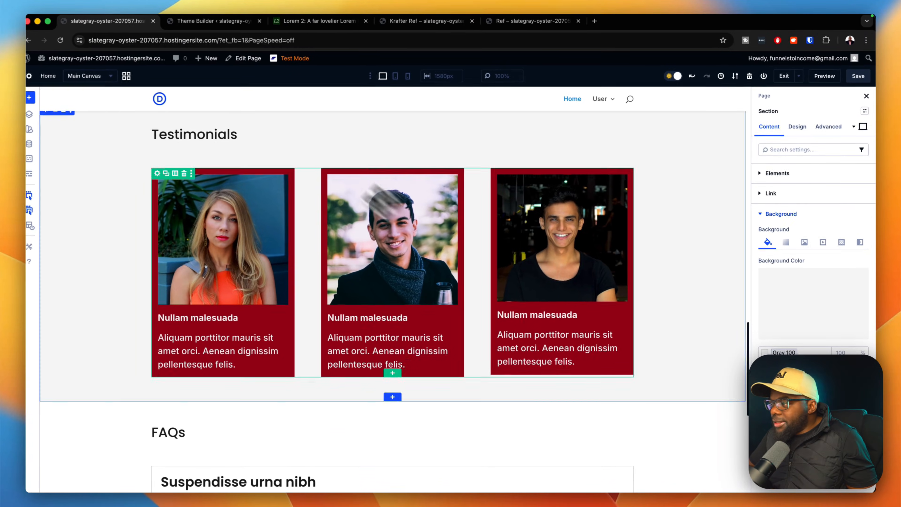
scroll(664, 298, down, 4)
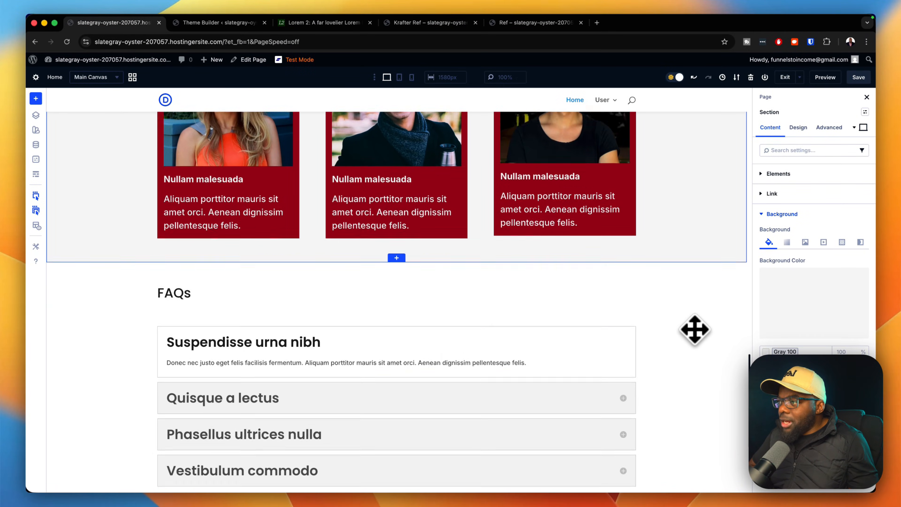
scroll(695, 330, up, 4)
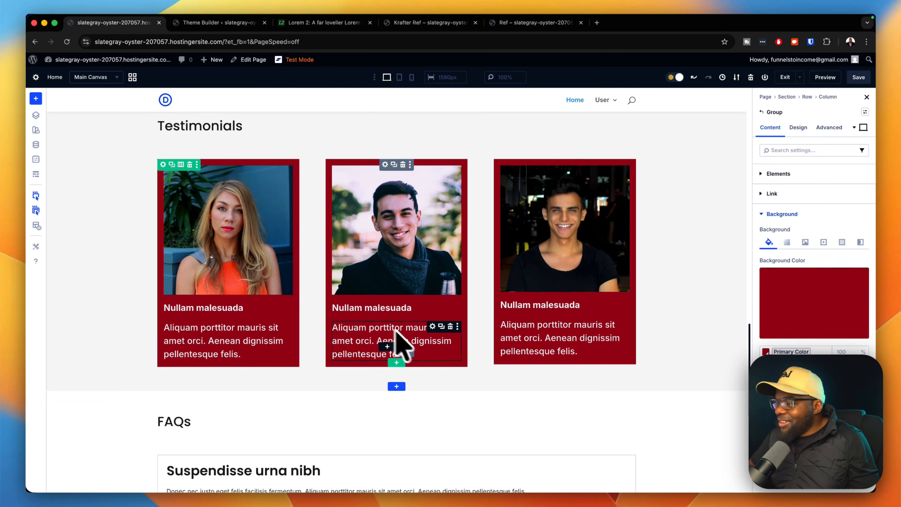
Add a new row below the cards and drag the first testimonial card into it.
click(397, 363)
click(341, 167)
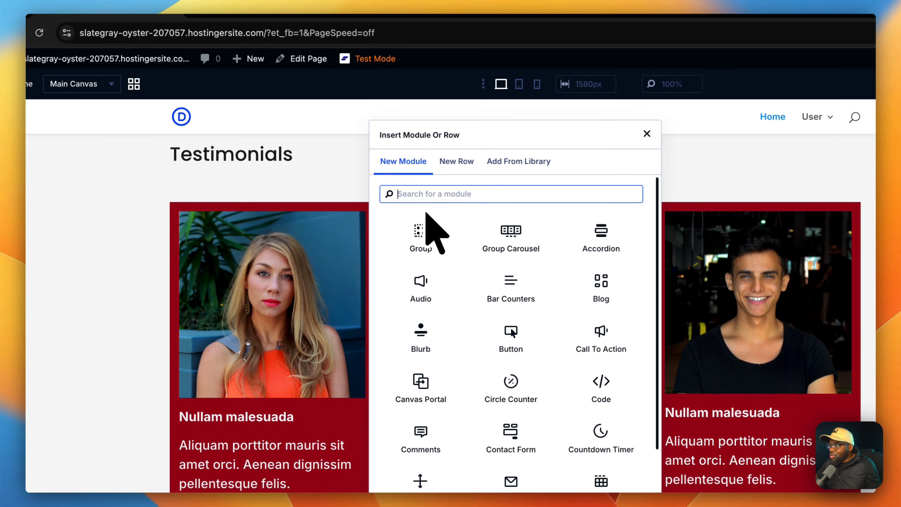
click(647, 134)
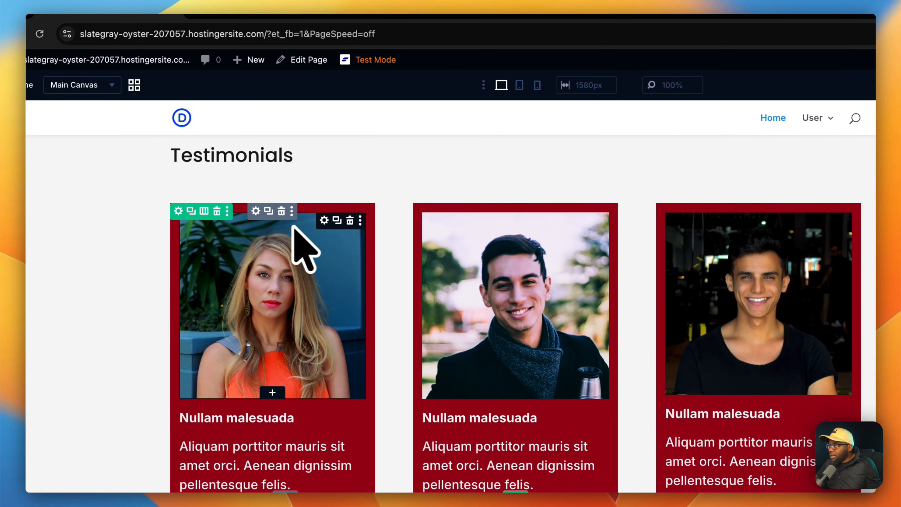
drag(255, 214, 401, 375)
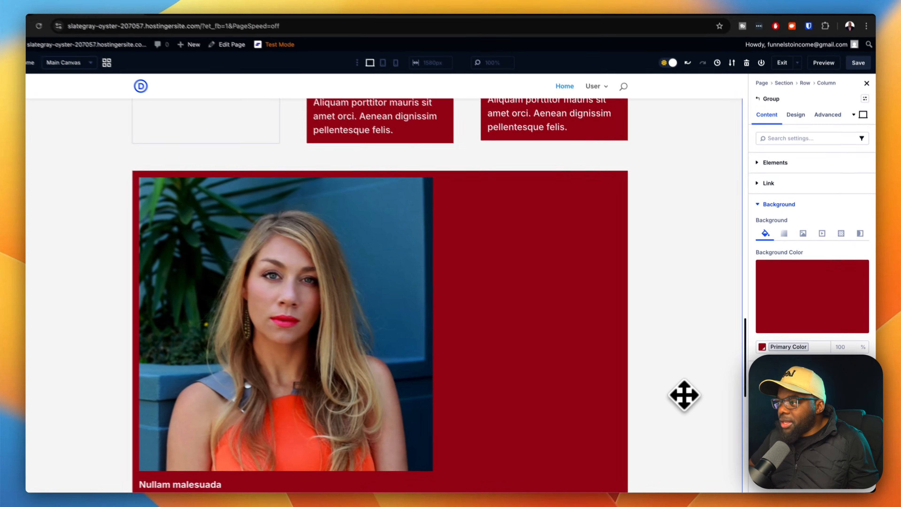
scroll(685, 395, down, 2)
scroll(685, 395, up, 2)
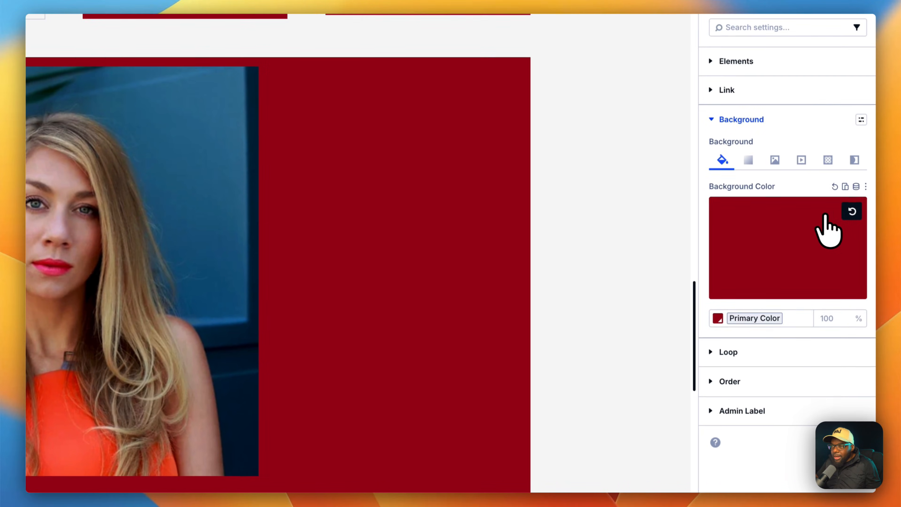
Change the card's background from the red Primary Color to Gray 100.
click(861, 233)
click(830, 246)
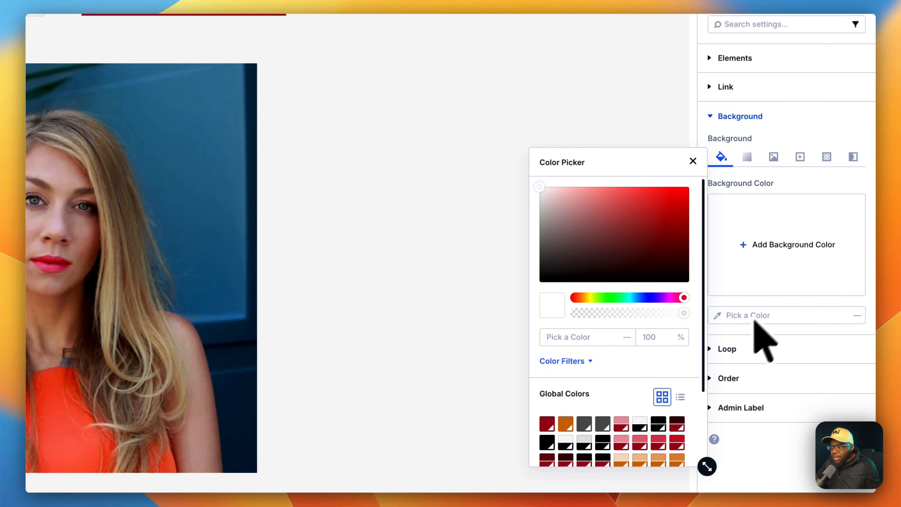
scroll(664, 393, down, 3)
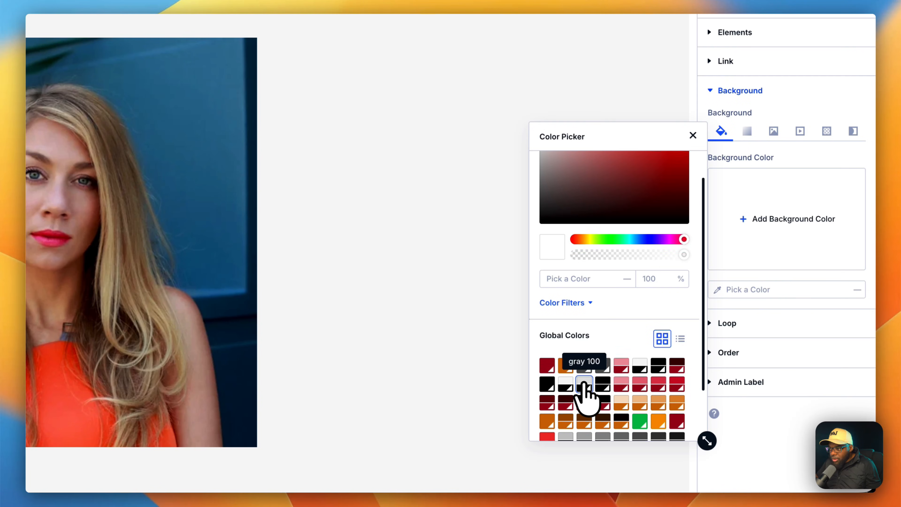
click(584, 383)
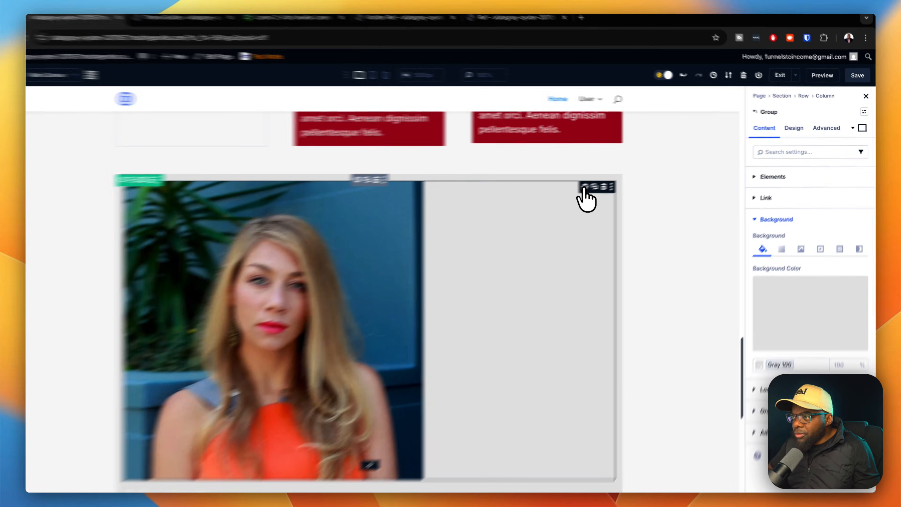
Give the card photo a 999px border radius and shrink its width to 10%.
click(600, 183)
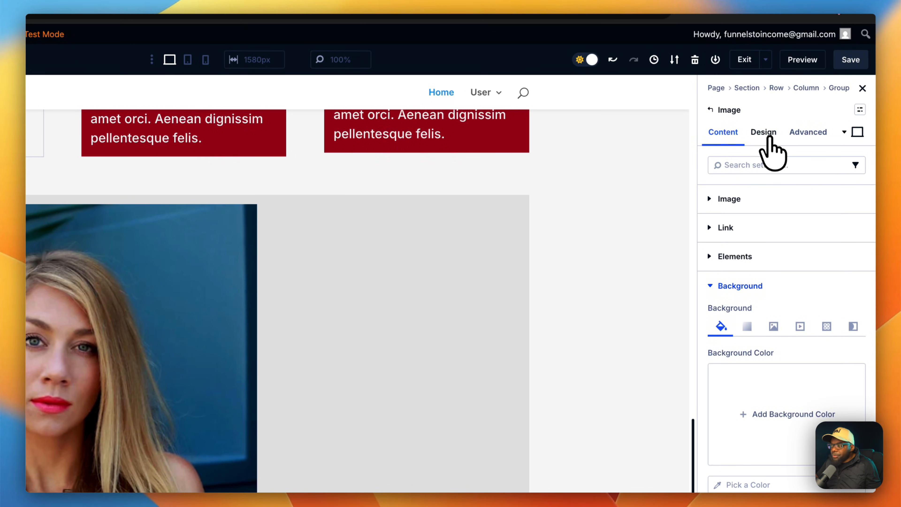
click(769, 136)
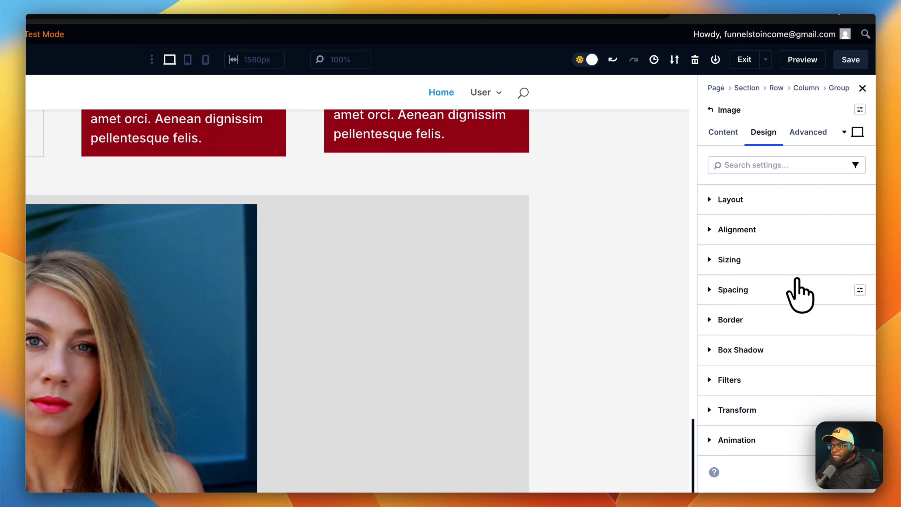
click(786, 320)
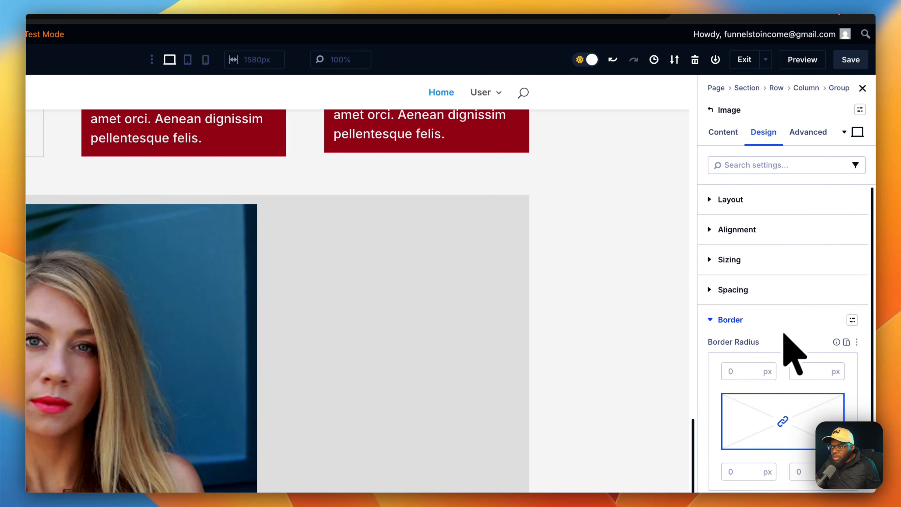
click(735, 371)
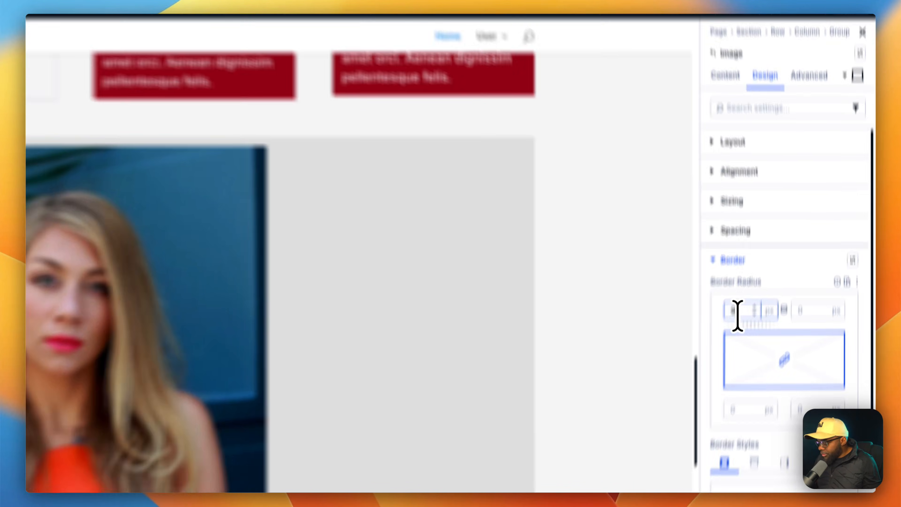
text(999)
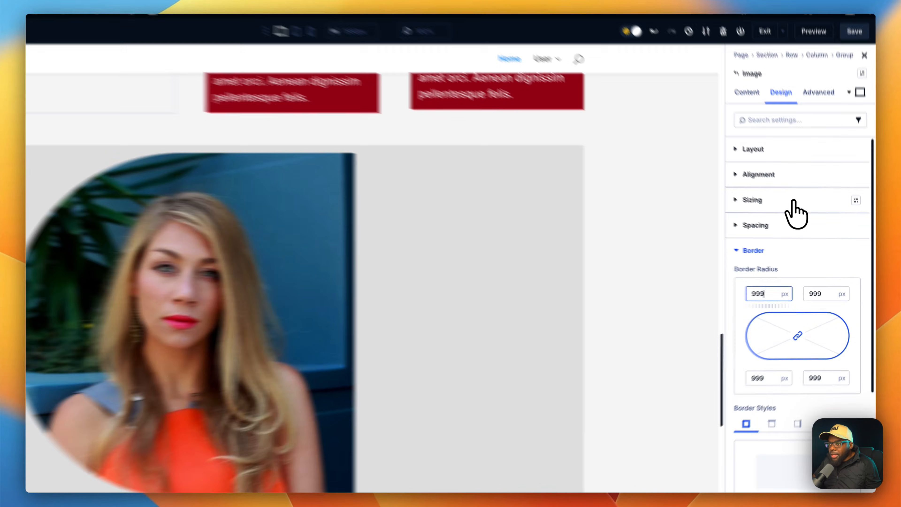
click(809, 217)
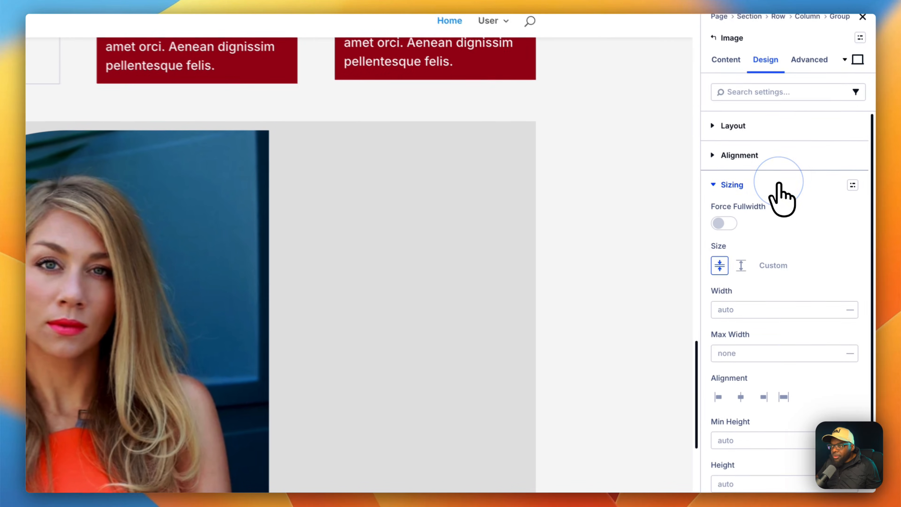
drag(751, 325, 750, 327)
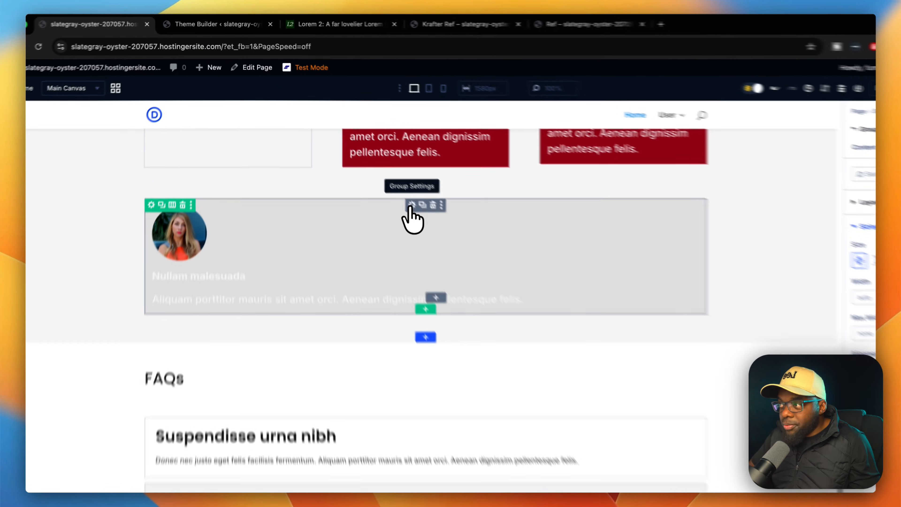
Apply the Padding Medium spacing and Radius S border presets to the gray card group.
click(453, 248)
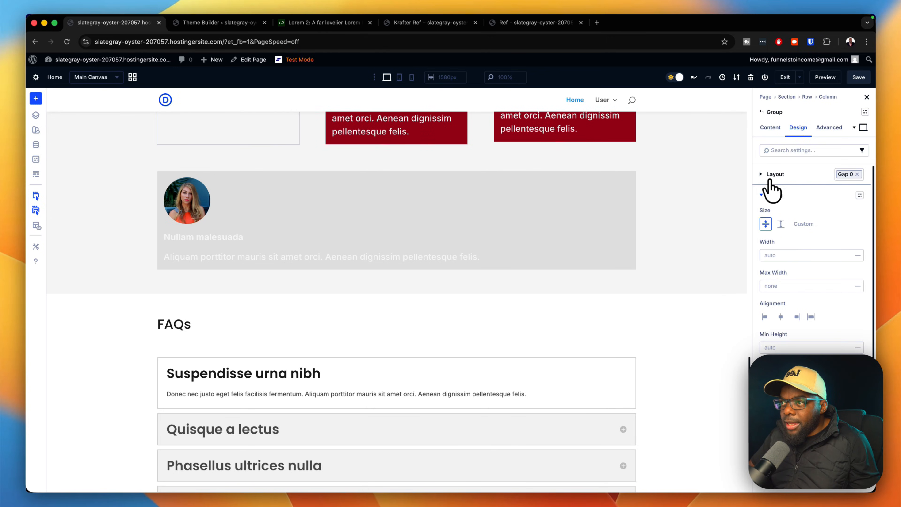
click(771, 192)
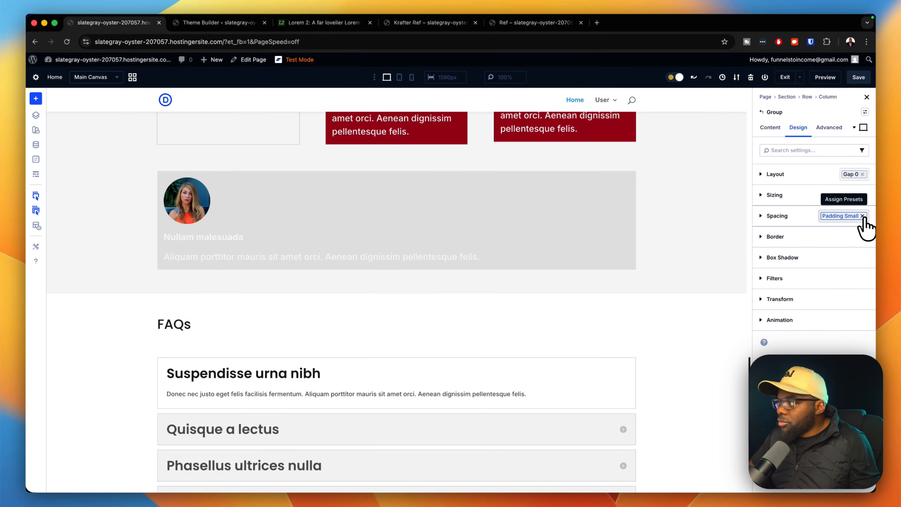
scroll(603, 203, up, 3)
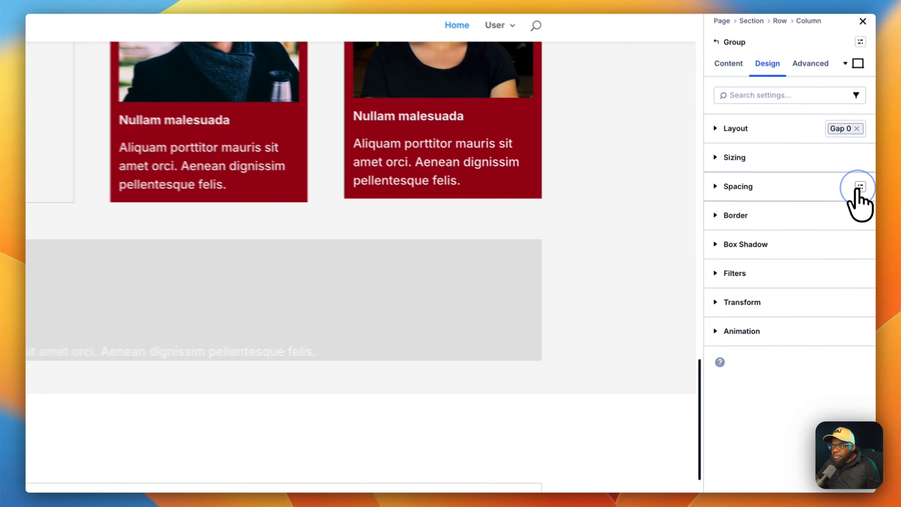
click(856, 212)
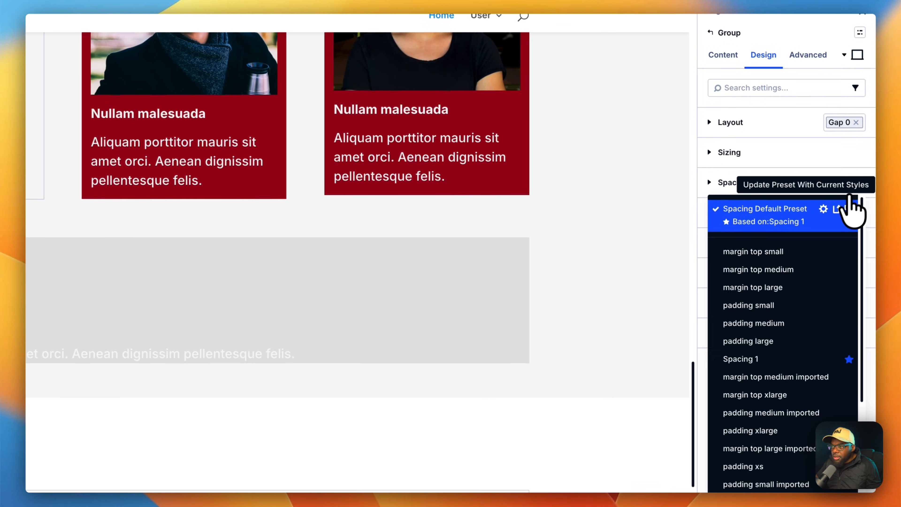
click(754, 323)
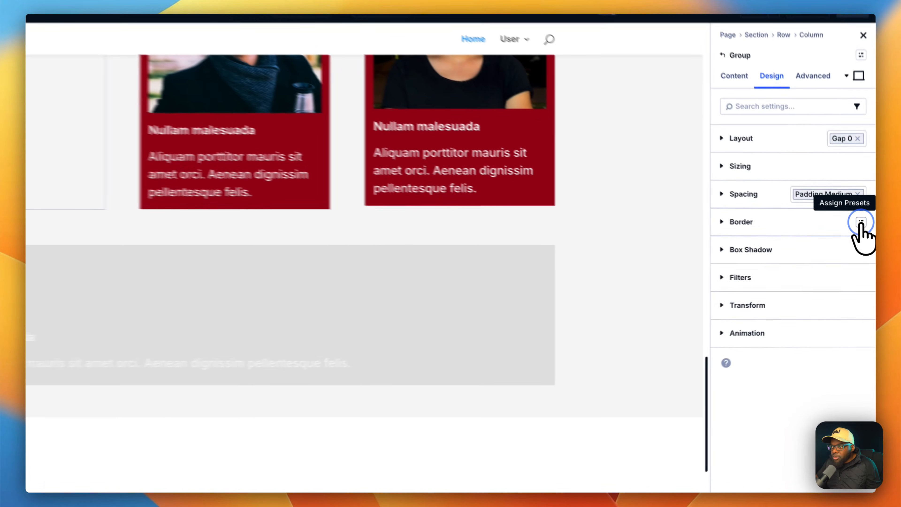
click(865, 238)
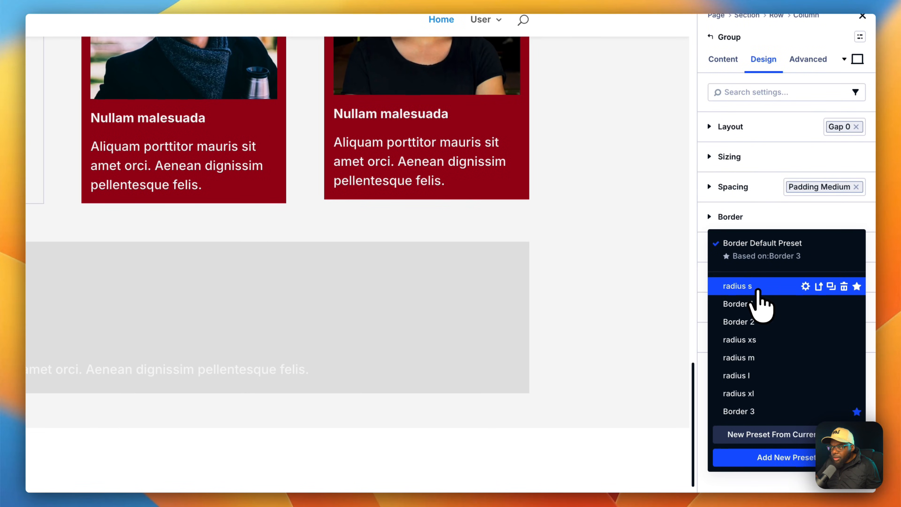
click(753, 286)
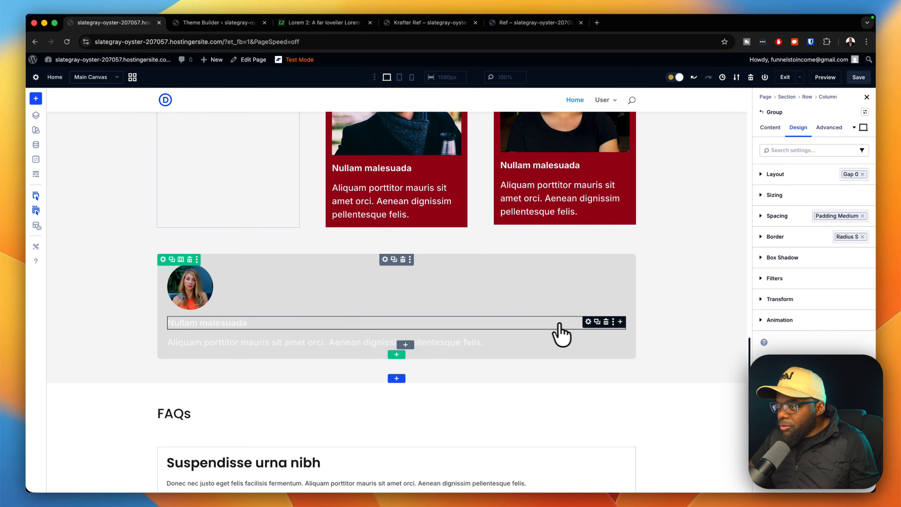
Swap the testimonial name's Body Text preset for Body Text L.
click(588, 322)
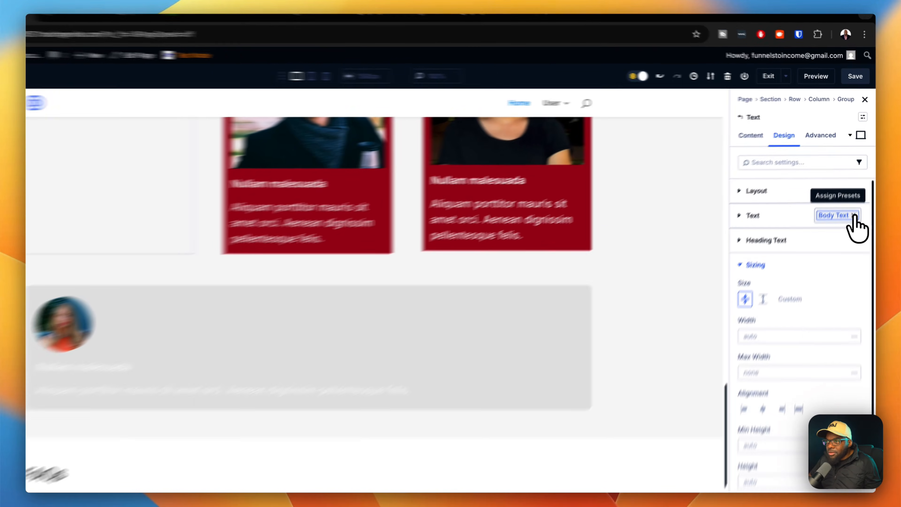
click(858, 196)
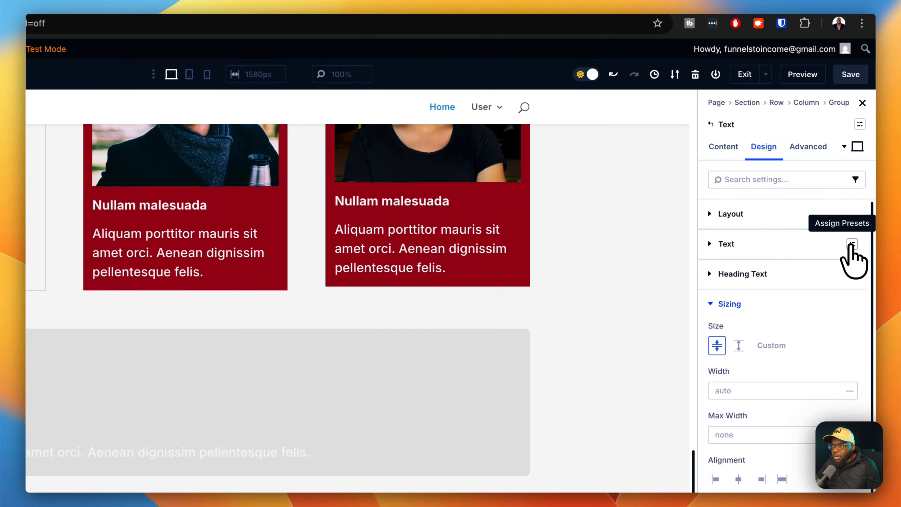
click(852, 245)
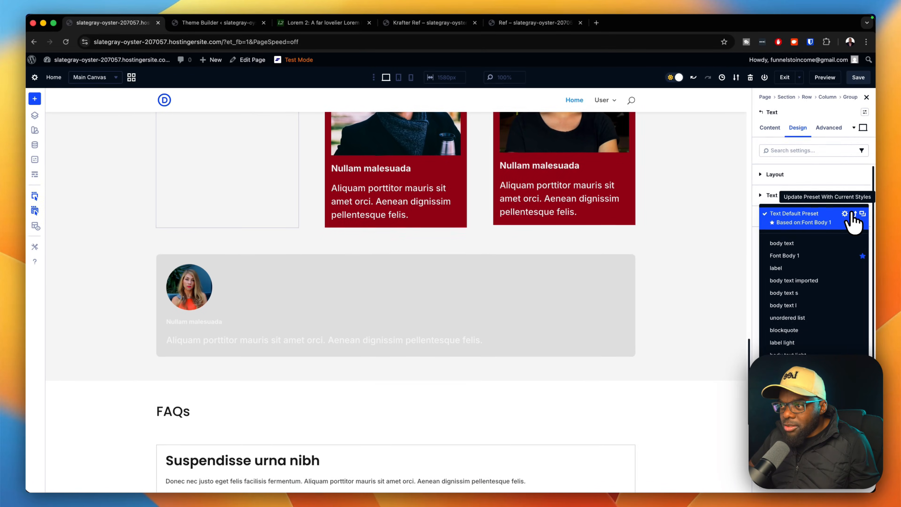
click(763, 402)
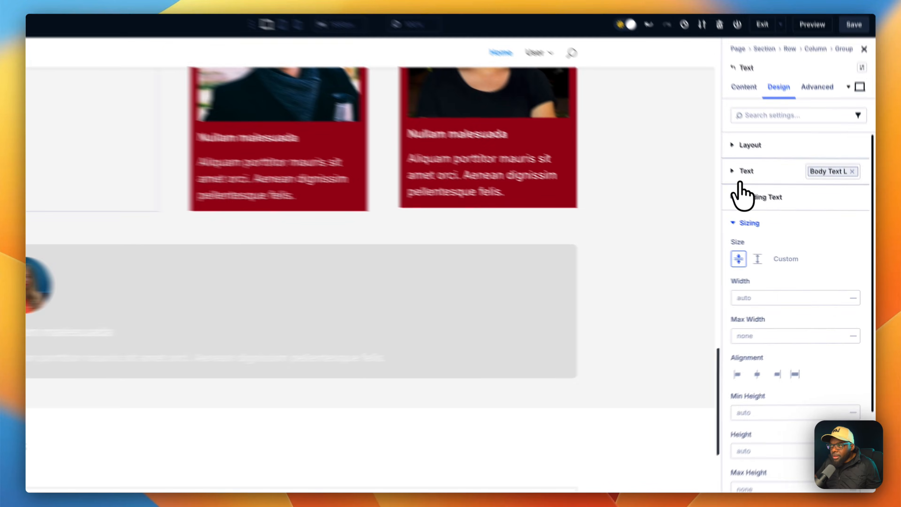
click(768, 195)
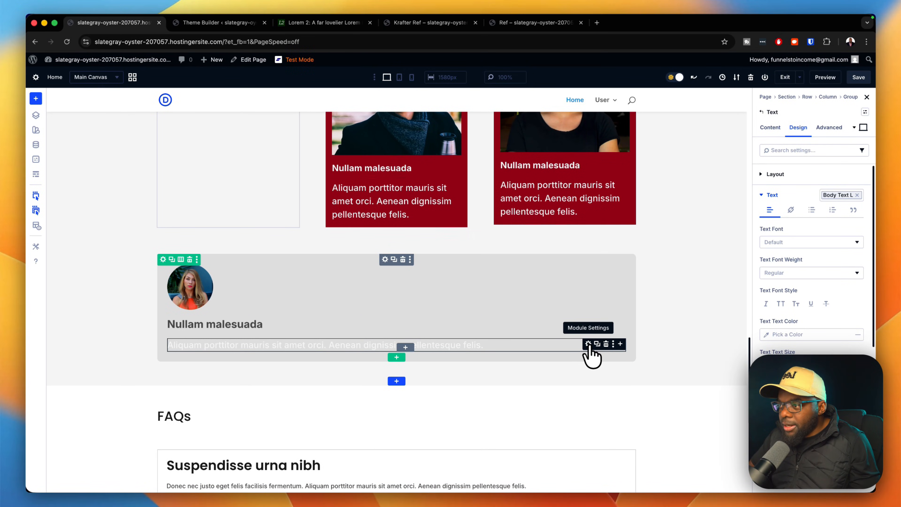
Clear the quote's Gray 100 text colour and change its spacing preset to Margin Top Xs.
click(588, 344)
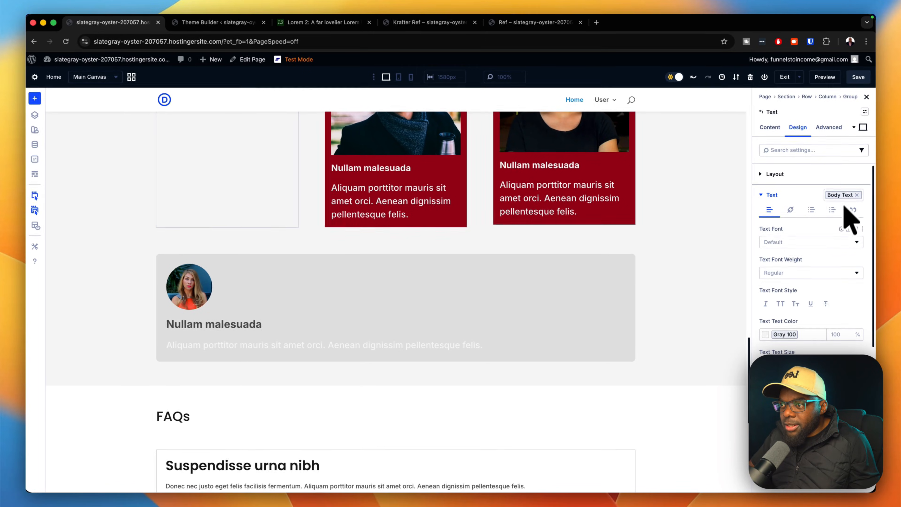
click(835, 321)
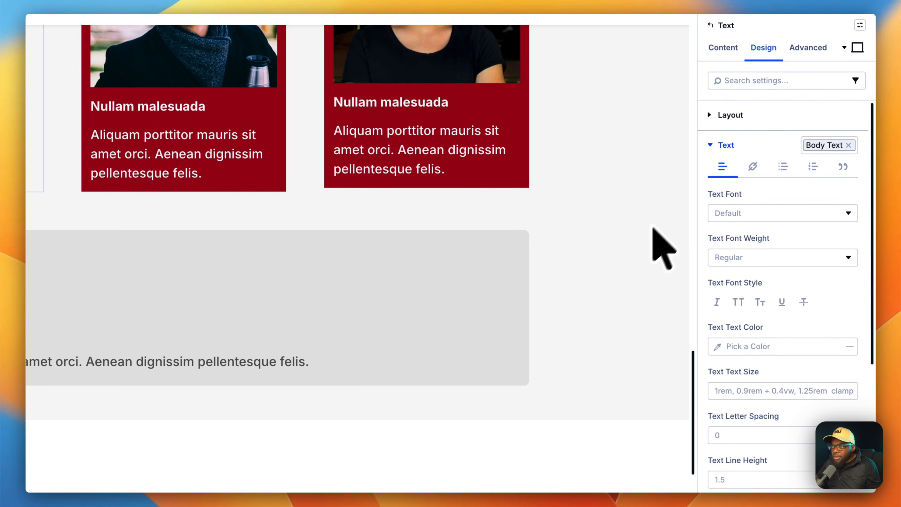
click(711, 145)
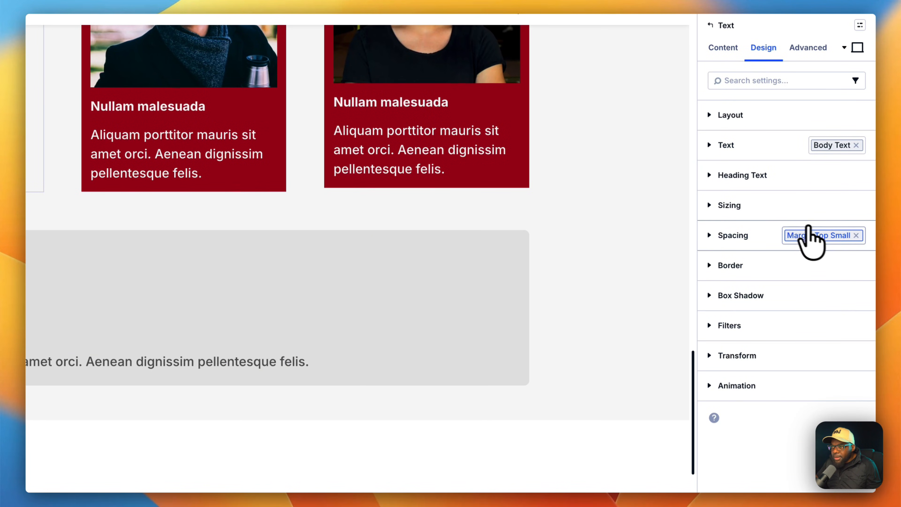
click(857, 236)
click(855, 237)
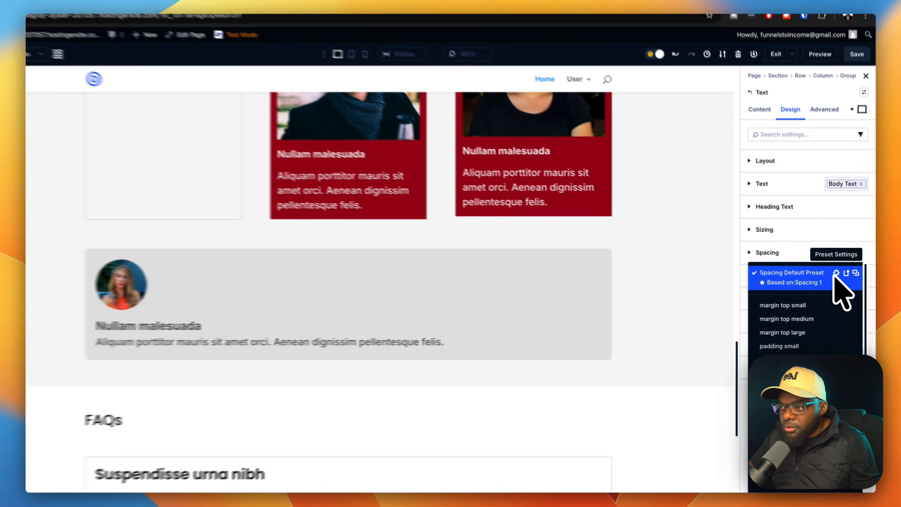
scroll(824, 270, down, 5)
click(797, 445)
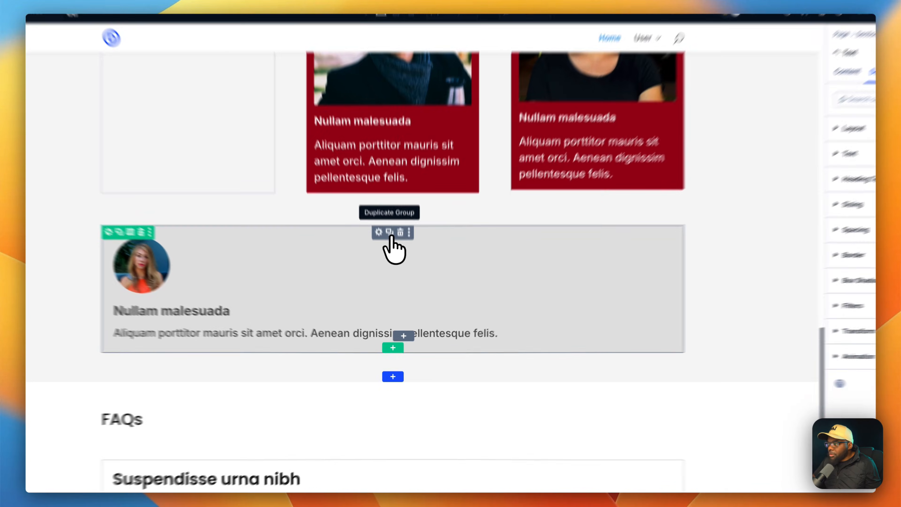
Duplicate the gray testimonial card so the row holds four cards.
click(394, 261)
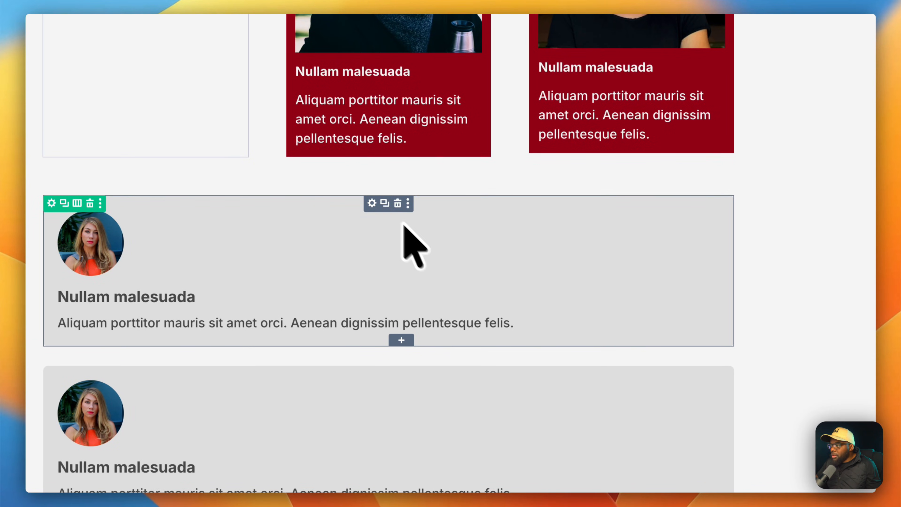
scroll(528, 323, down, 5)
scroll(519, 348, up, 5)
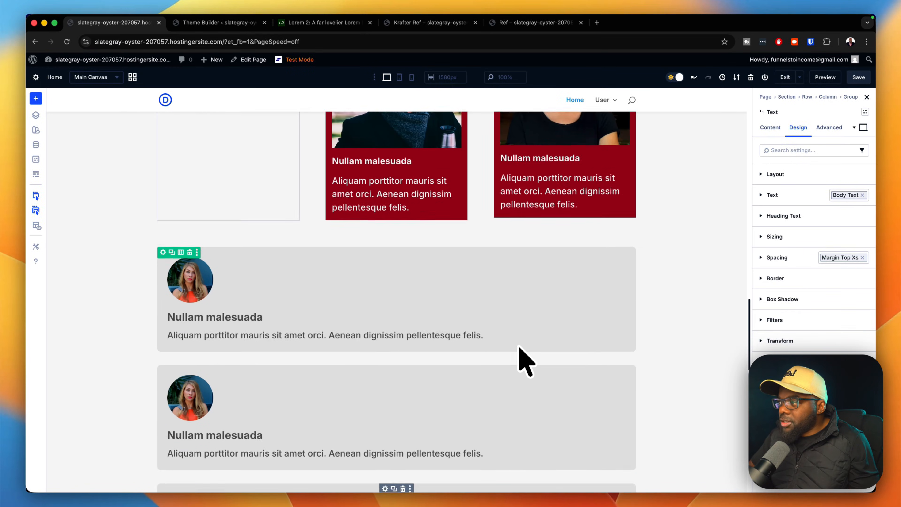
scroll(526, 360, up, 2)
scroll(526, 359, down, 3)
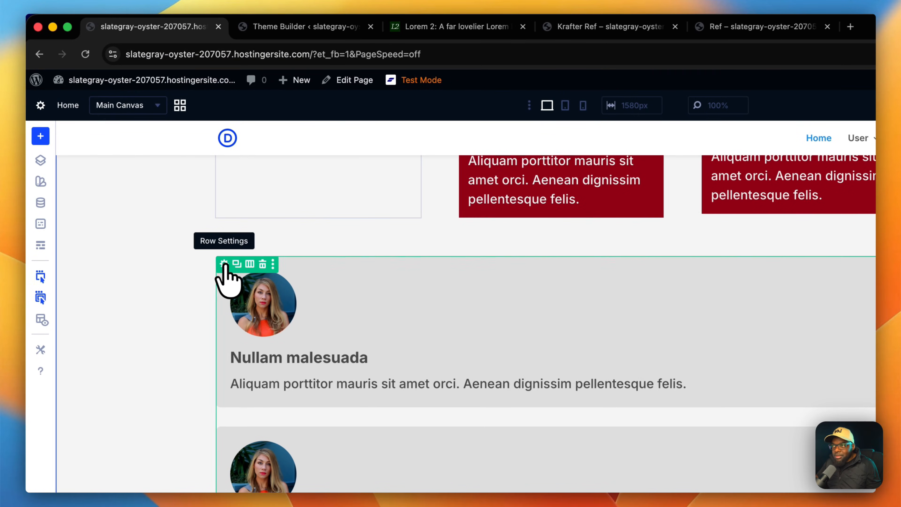
Assign the Autogrid preset to the testimonials row's column to lay the cards out side by side.
click(225, 265)
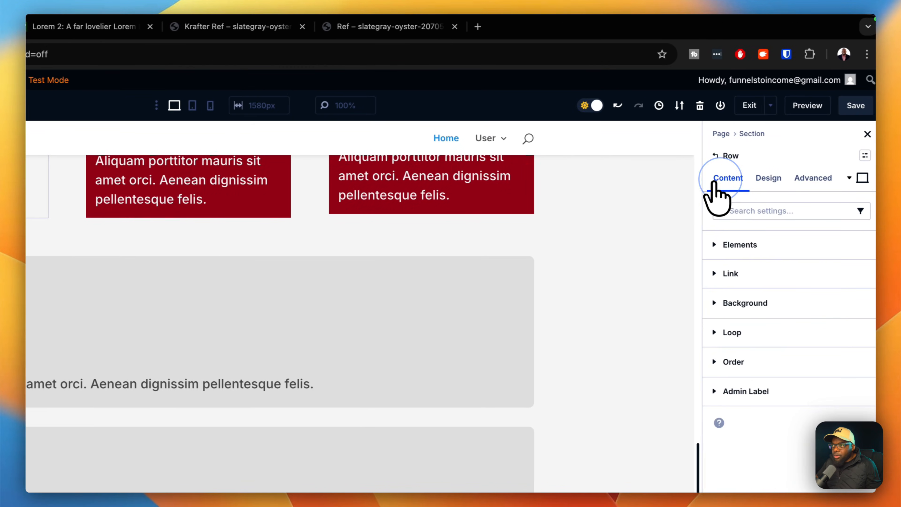
click(726, 246)
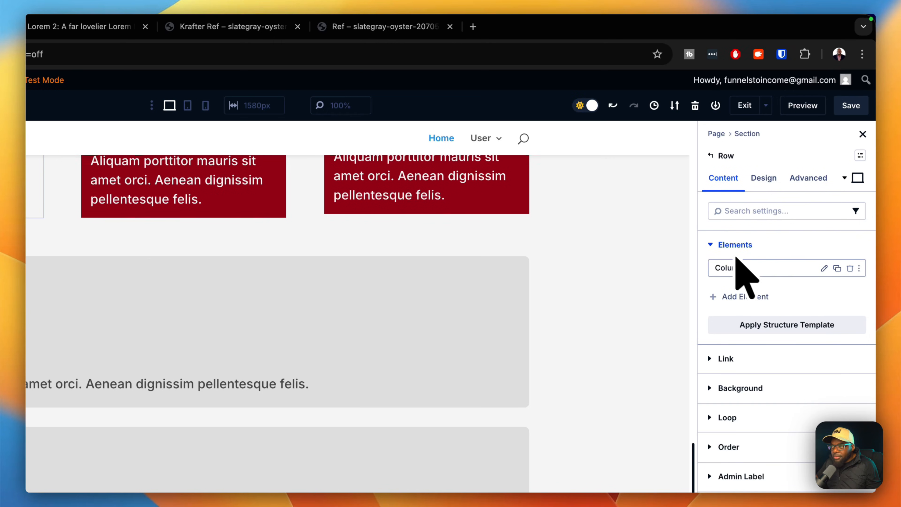
click(824, 268)
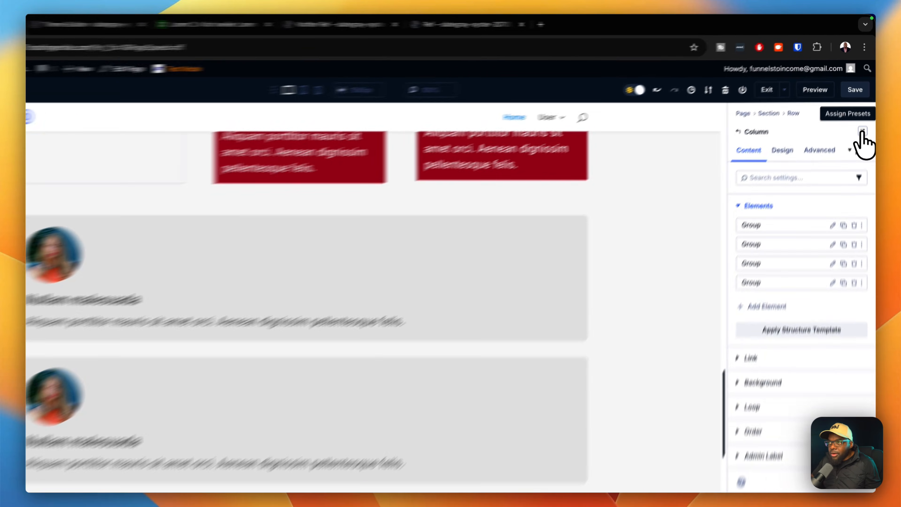
click(864, 113)
click(791, 225)
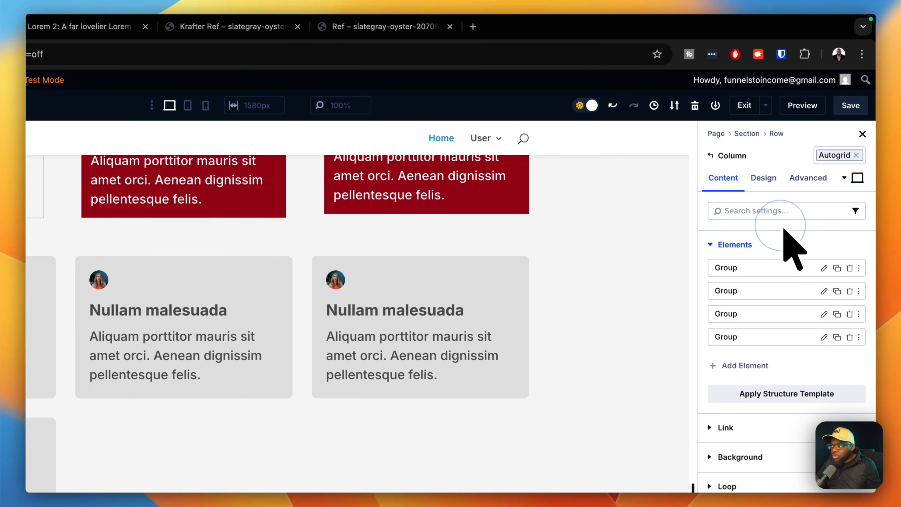
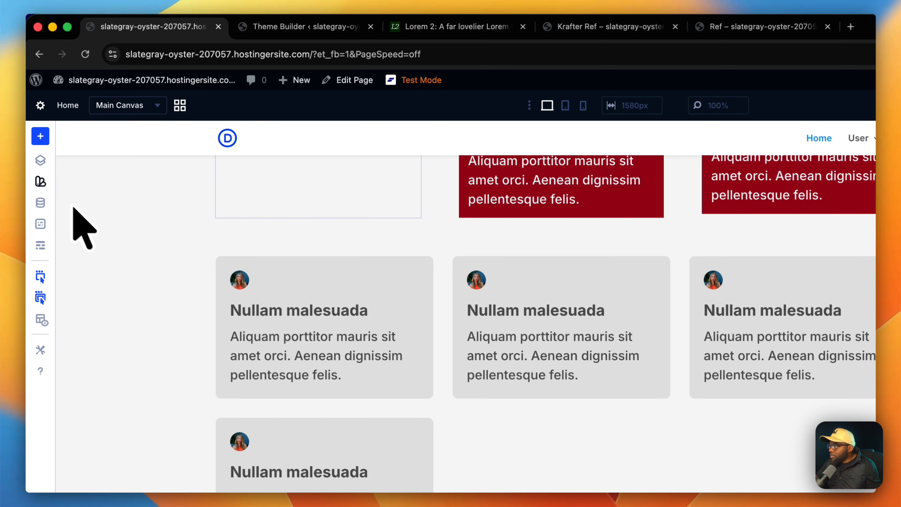
Set the first card's avatar image width to 80px, then increase it to 100 px.
click(40, 161)
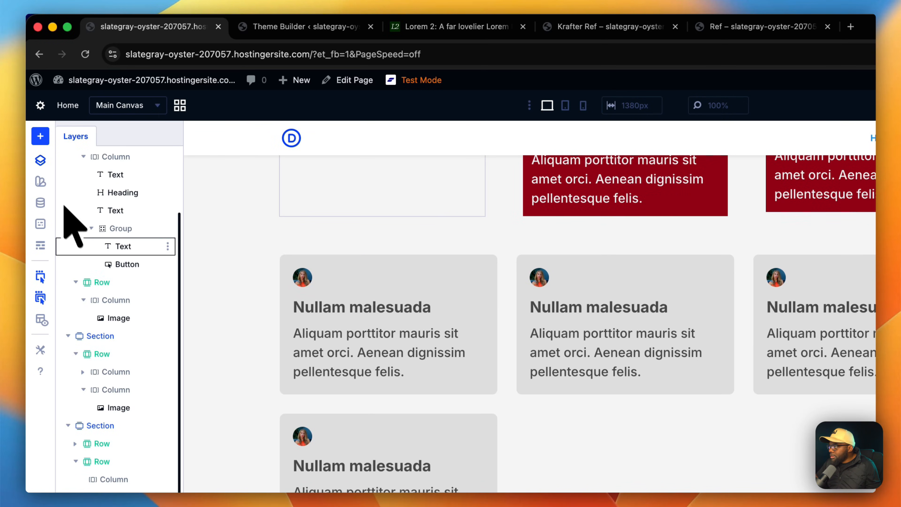
click(134, 407)
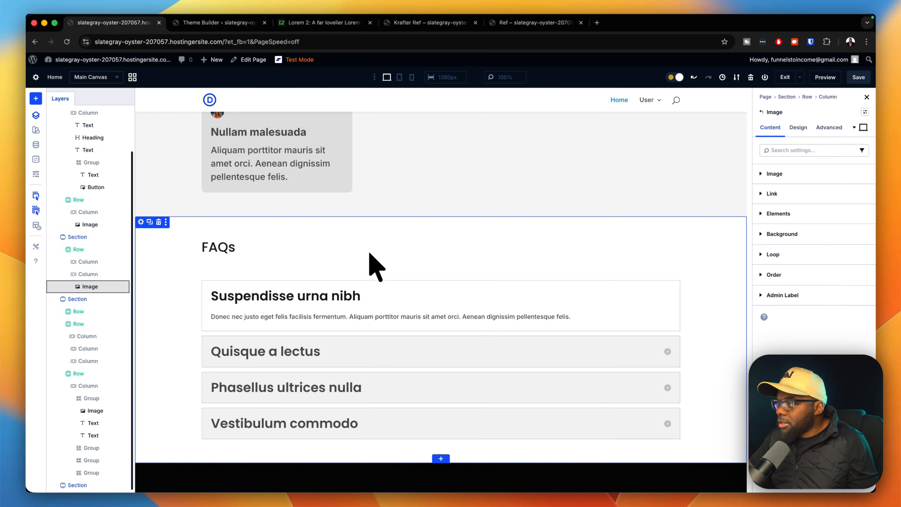
scroll(368, 250, up, 4)
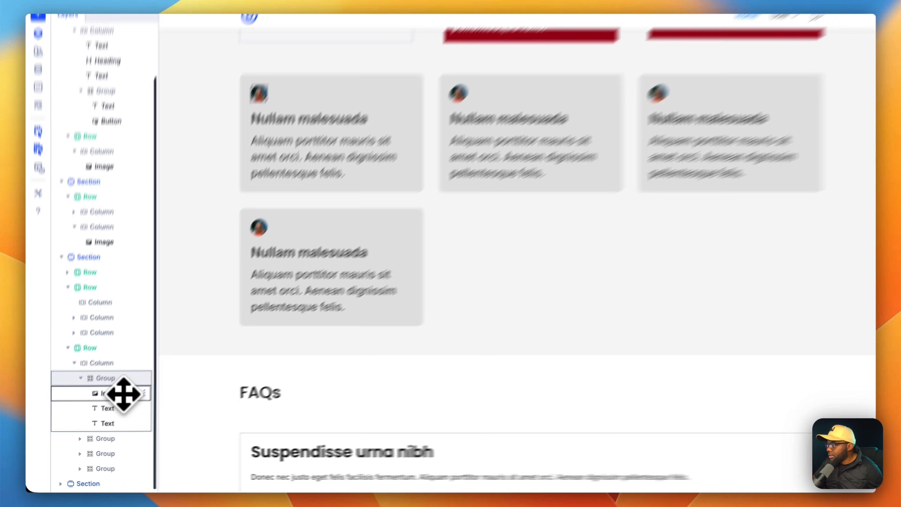
click(107, 410)
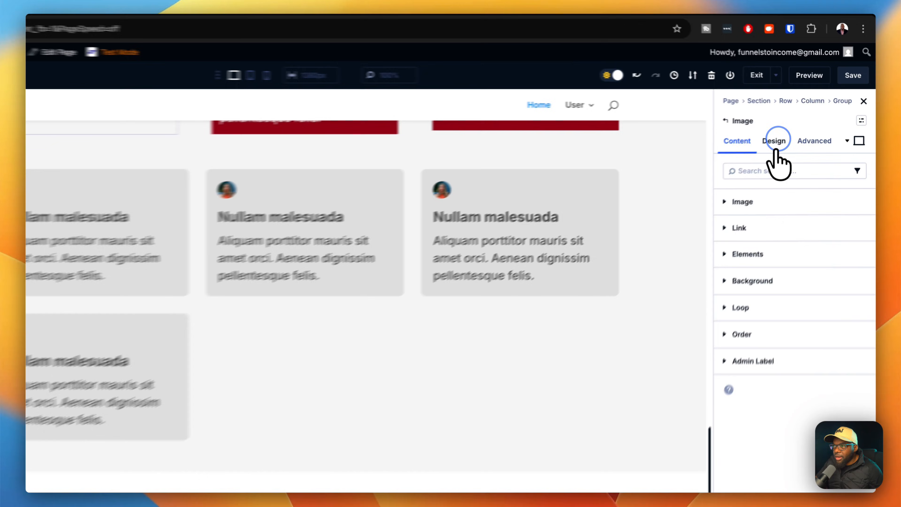
click(798, 127)
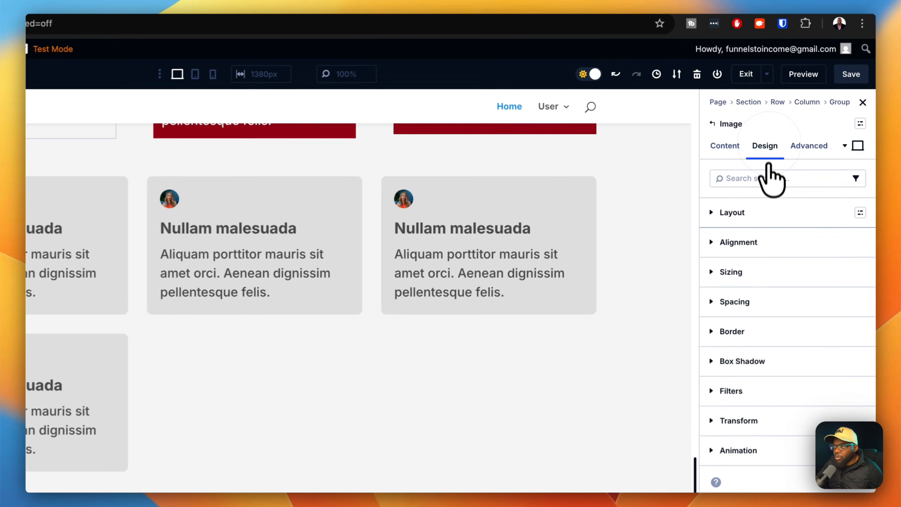
click(767, 274)
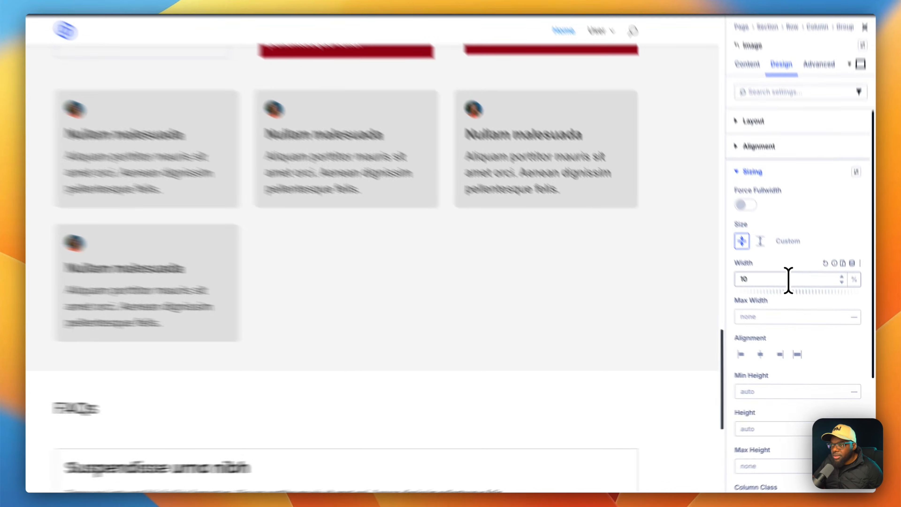
double_click(781, 304)
text(80p)
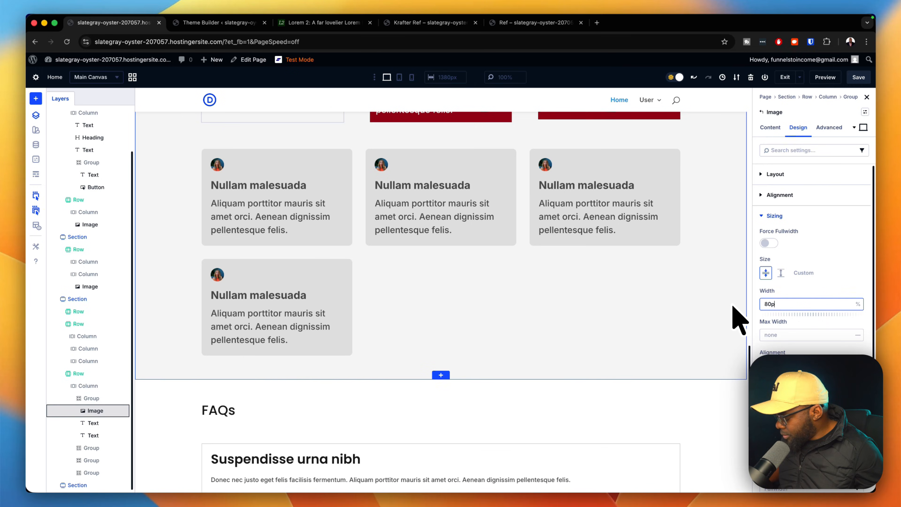
text(x)
key(Return)
click(848, 303)
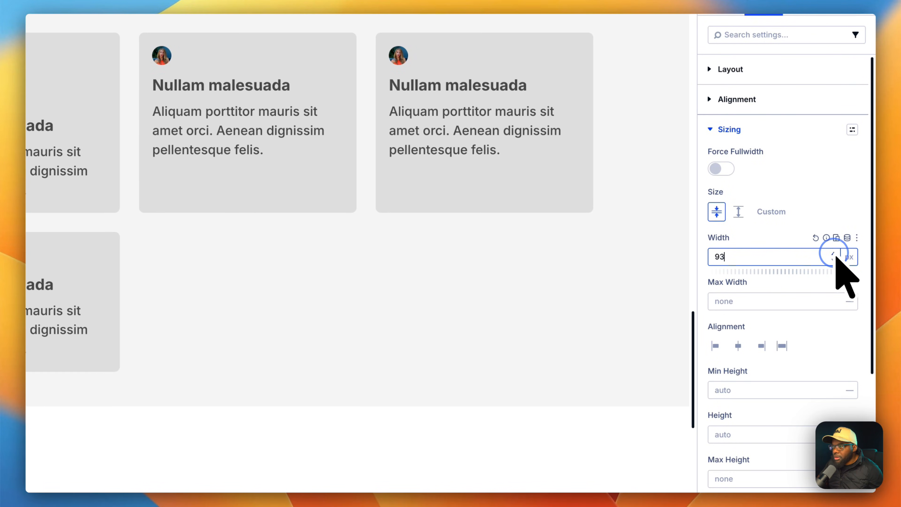
click(834, 254)
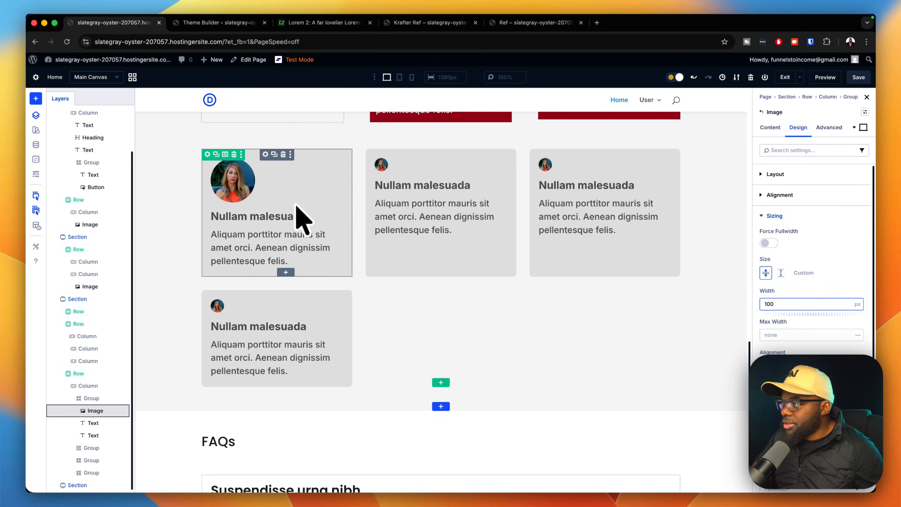
Delete the three extra testimonial cards and duplicate the resized card three times.
click(448, 155)
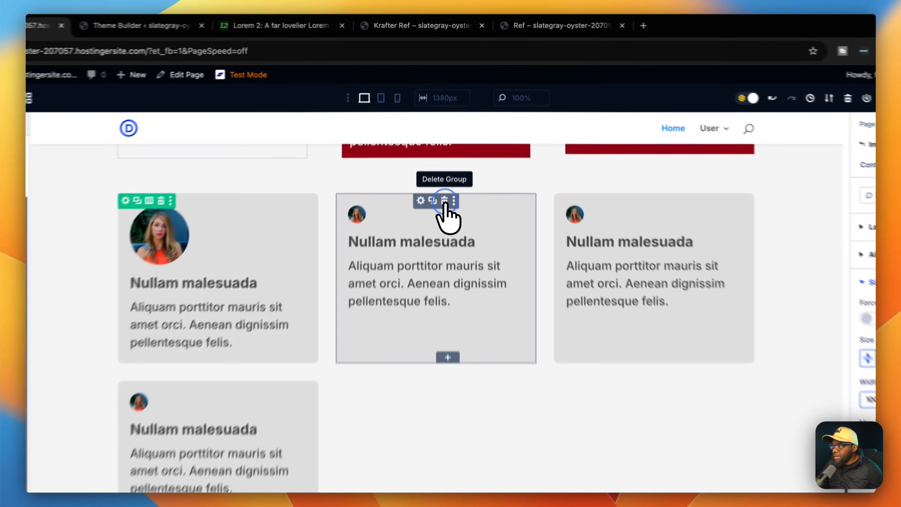
click(448, 155)
click(570, 154)
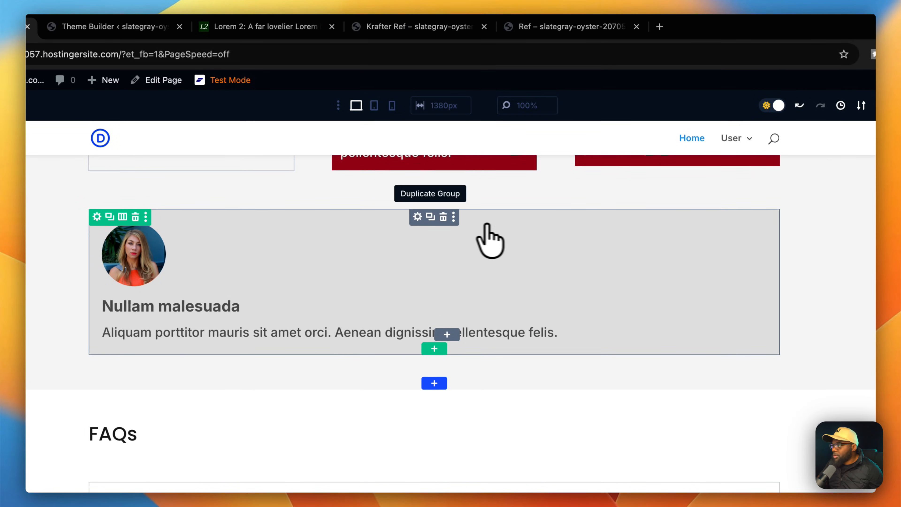
click(433, 223)
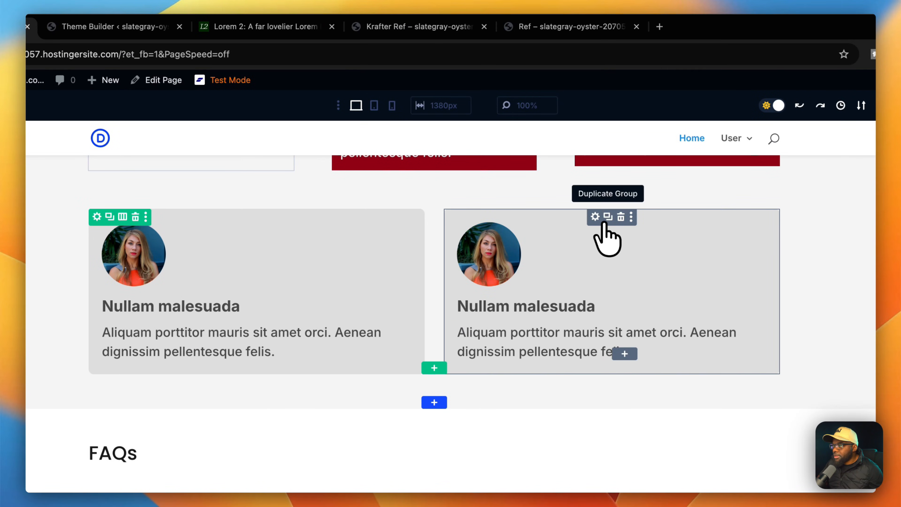
click(608, 217)
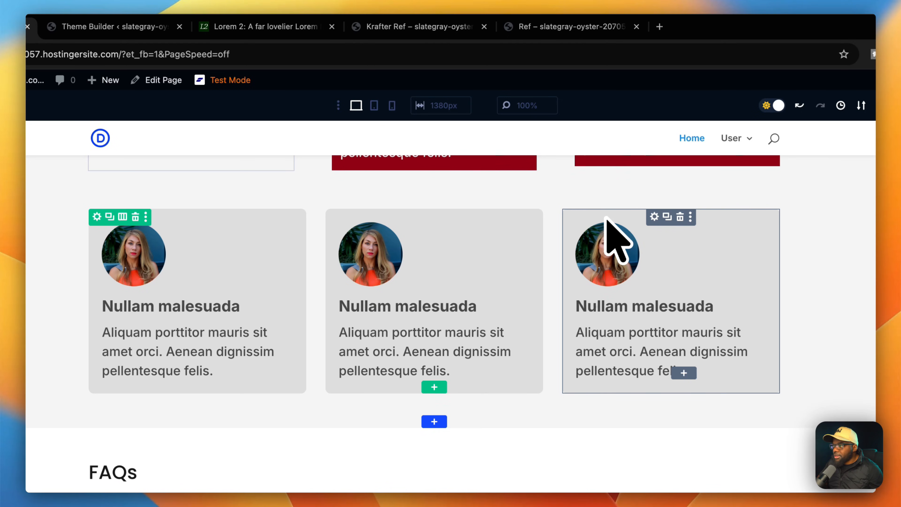
click(667, 217)
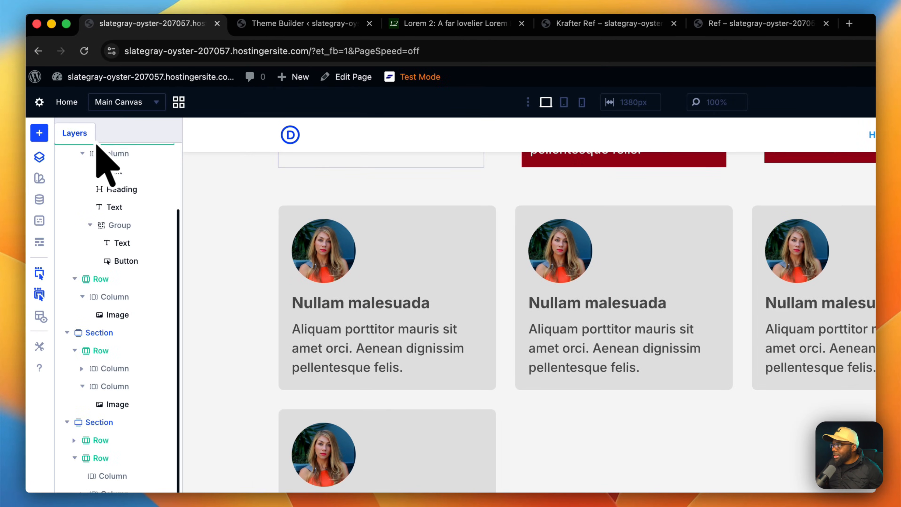
Close Layers and delete the red testimonial row.
click(45, 160)
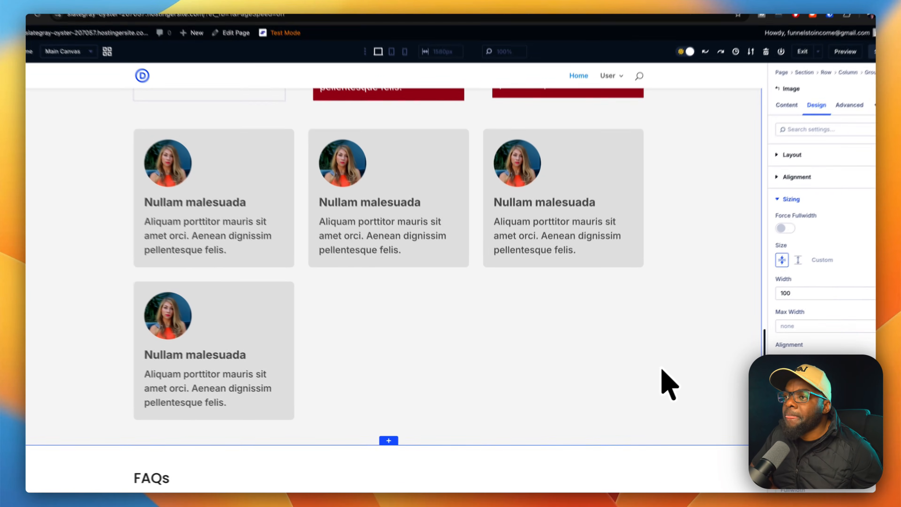
scroll(681, 248, up, 5)
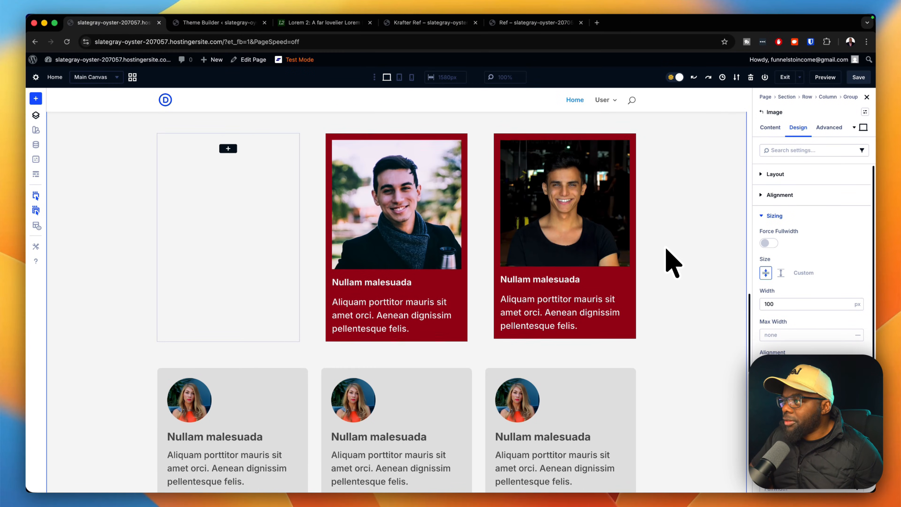
scroll(667, 250, up, 1)
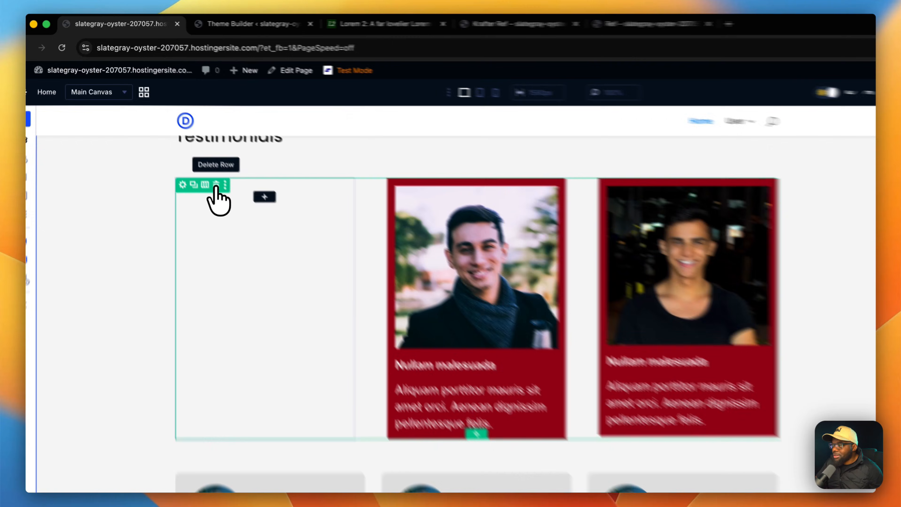
click(190, 151)
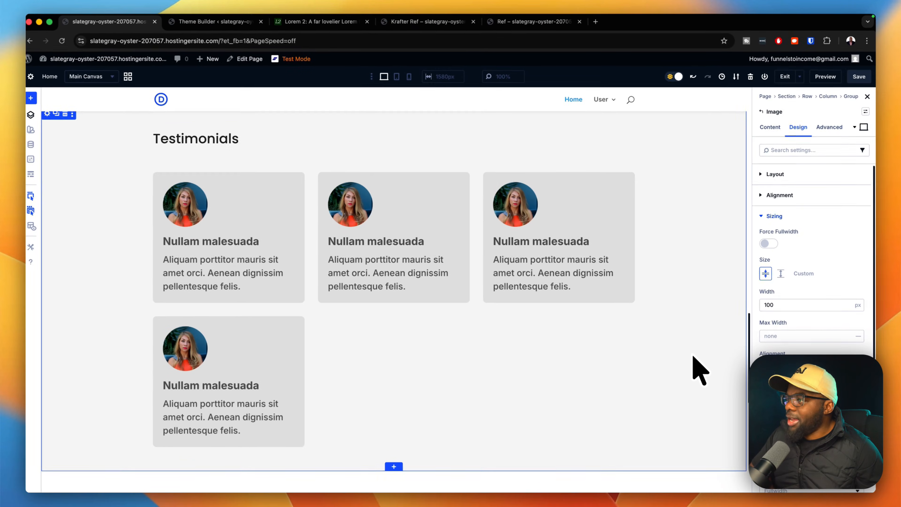
scroll(695, 356, up, 1)
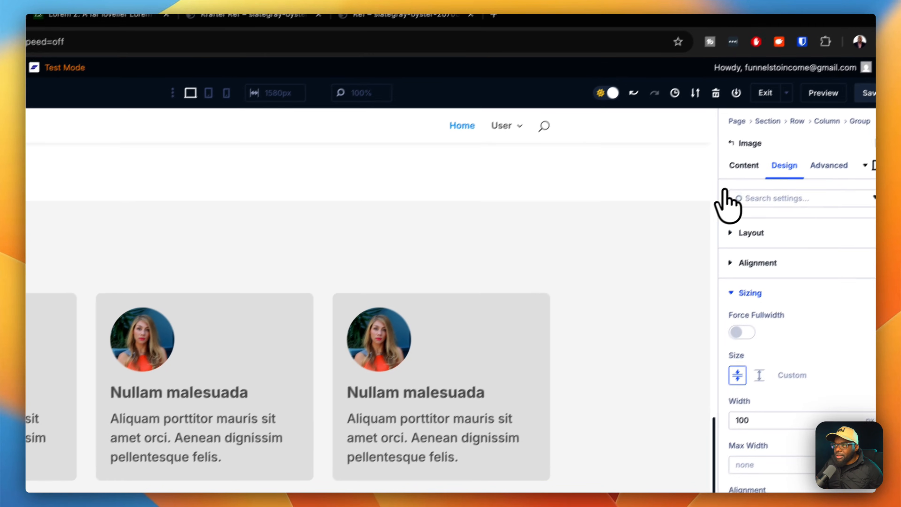
Replace the second card's avatar with the man-in-scarf photo from the media library.
click(828, 123)
click(756, 242)
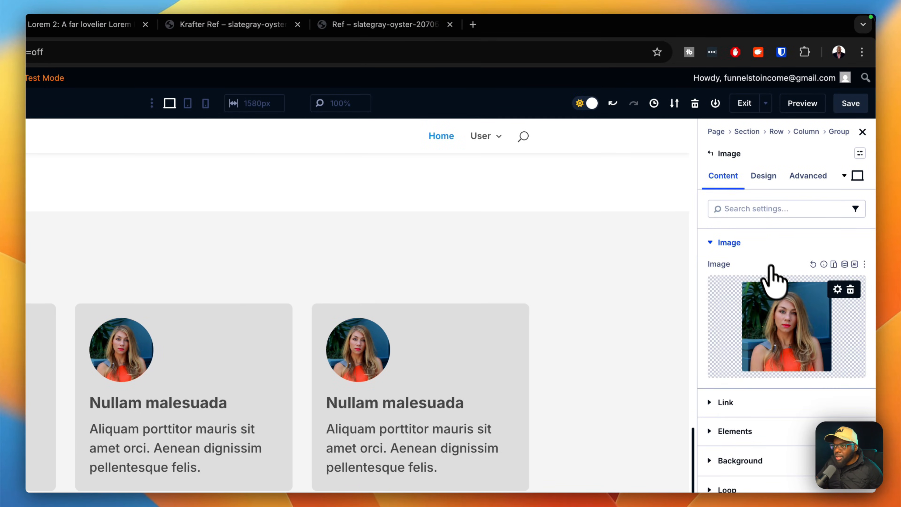
click(797, 328)
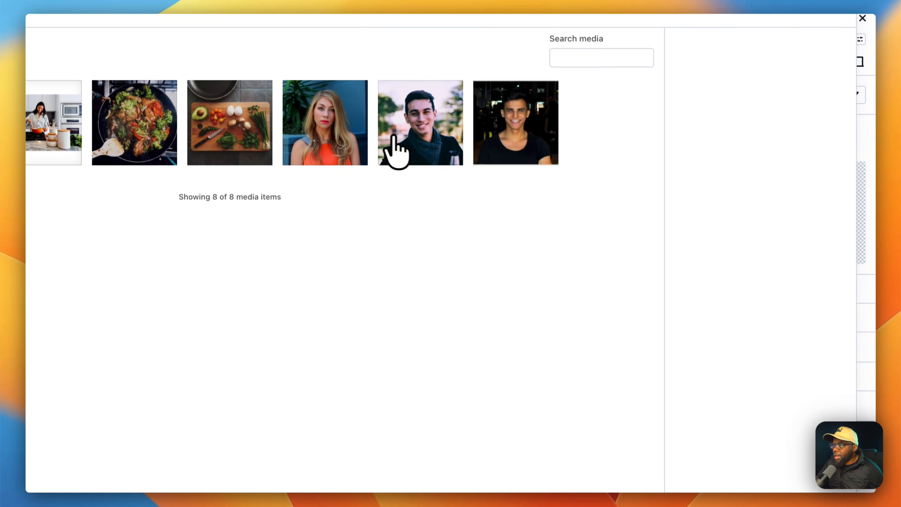
click(408, 248)
click(795, 459)
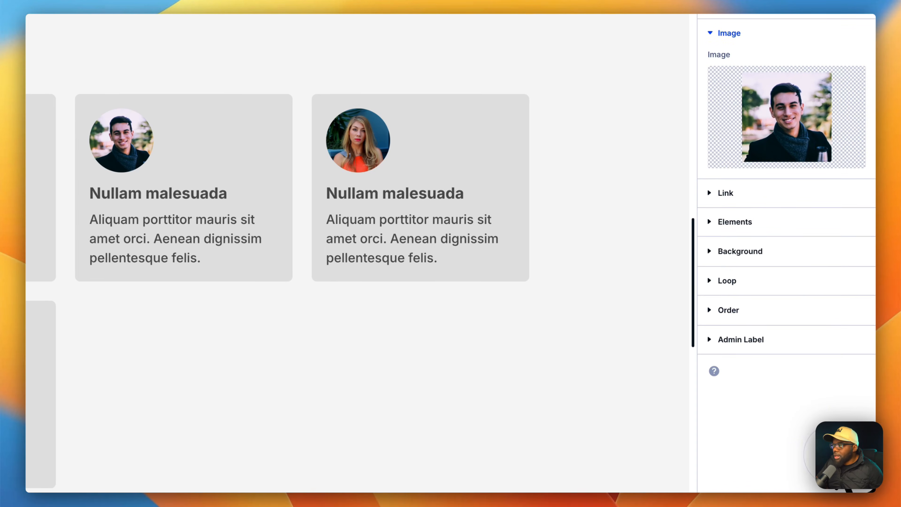
Replace the third card's avatar with the man-in-black-shirt photo.
click(377, 173)
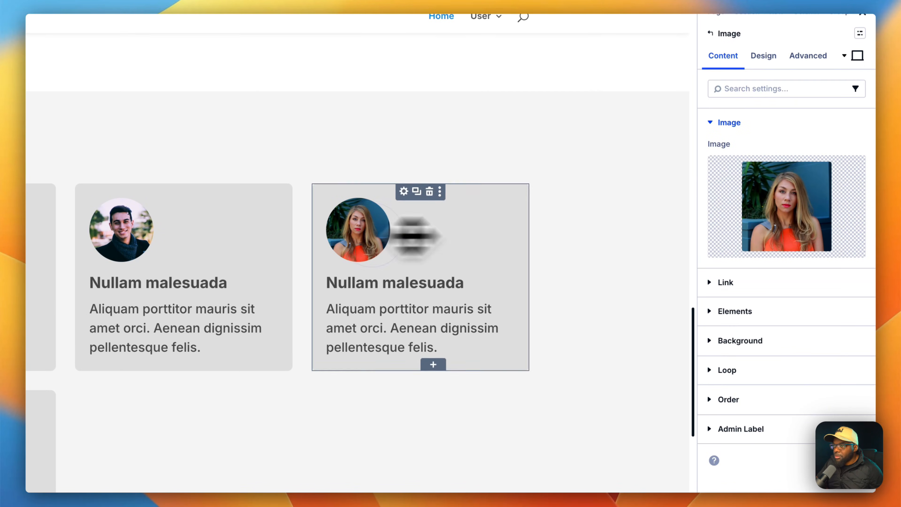
click(745, 154)
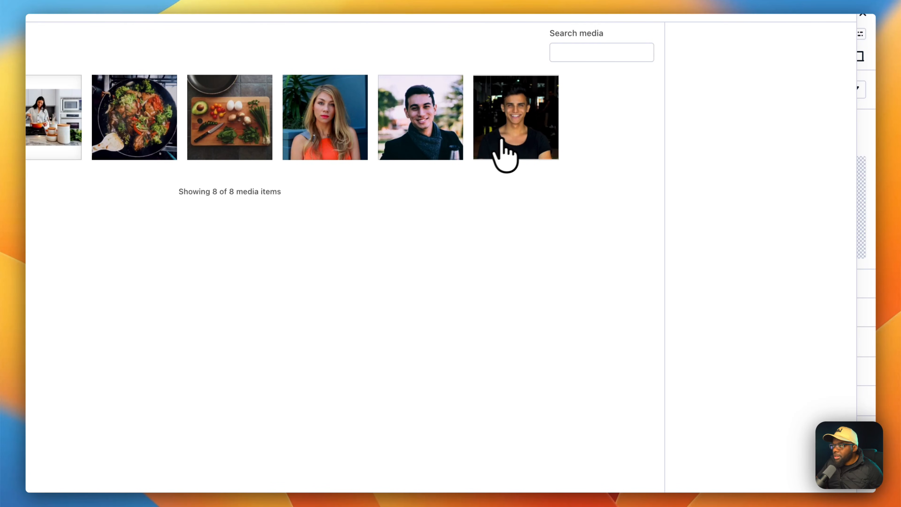
click(521, 142)
click(786, 458)
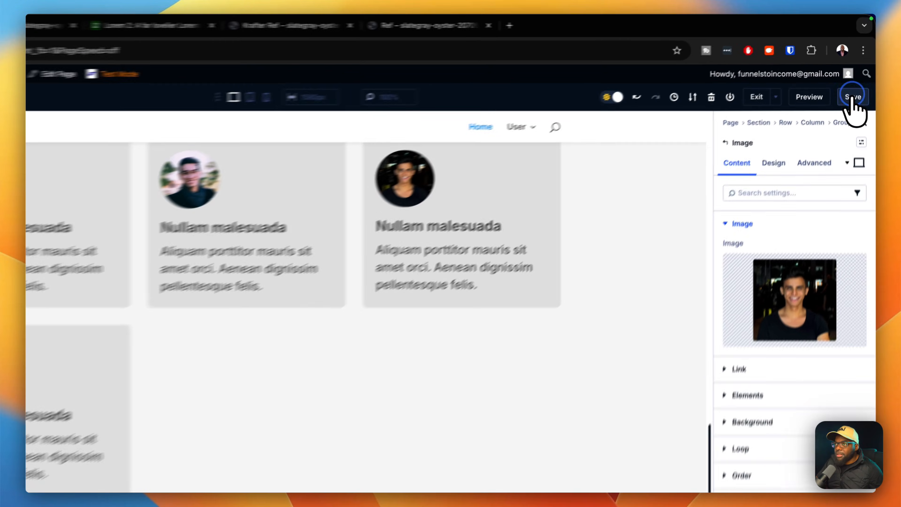
scroll(644, 238, up, 3)
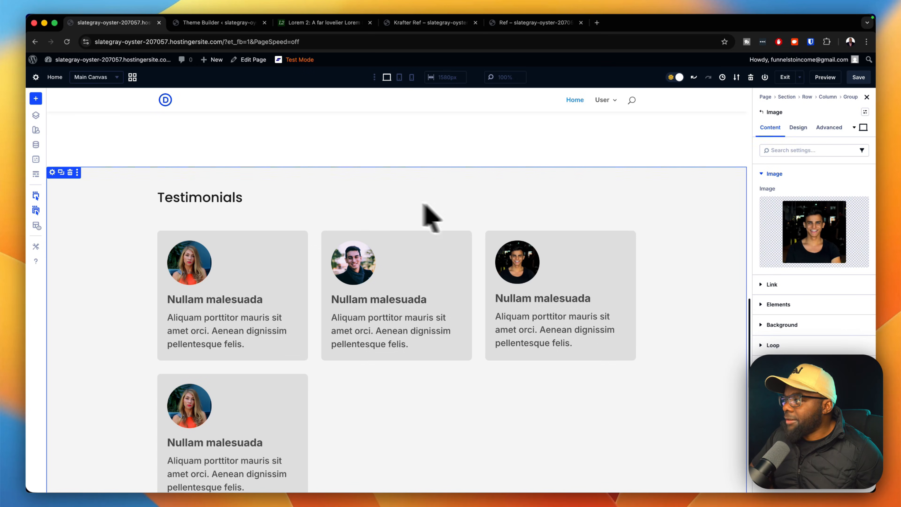
Apply the Section Large preset to both the Testimonials and FAQs sections.
click(52, 173)
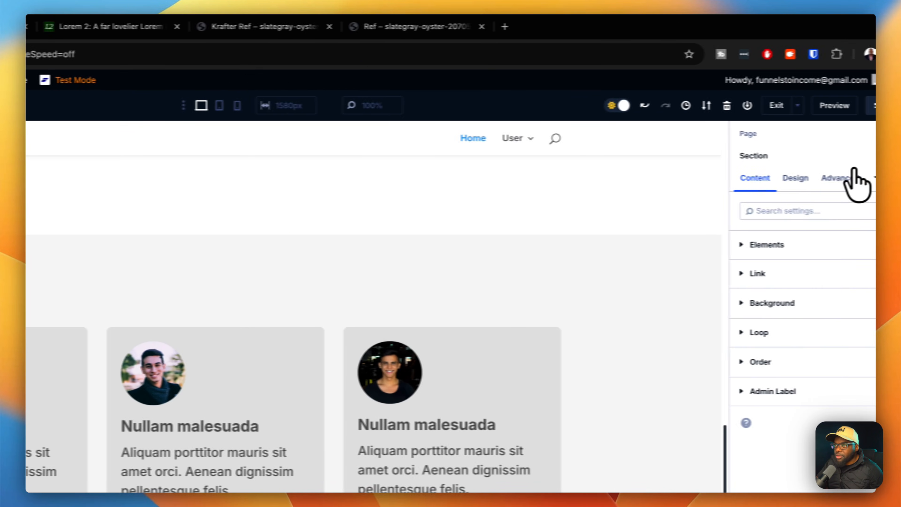
click(861, 161)
click(782, 260)
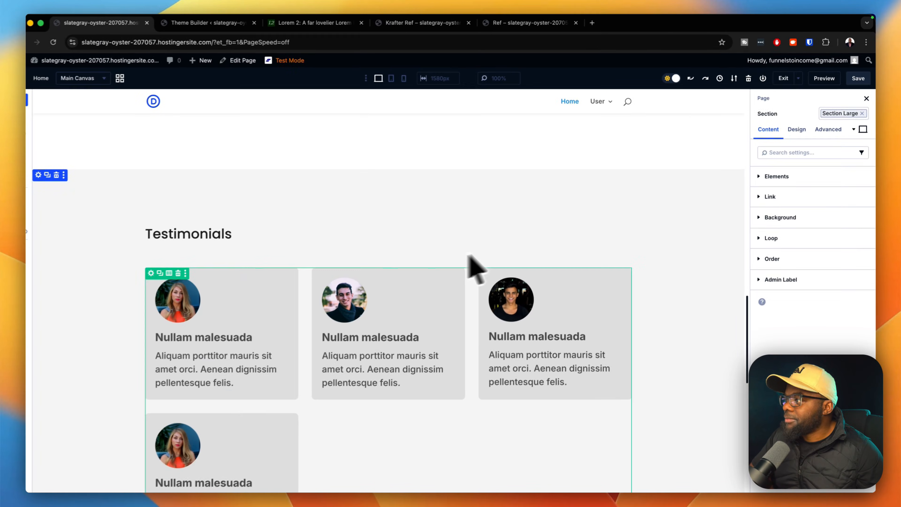
scroll(184, 247, down, 10)
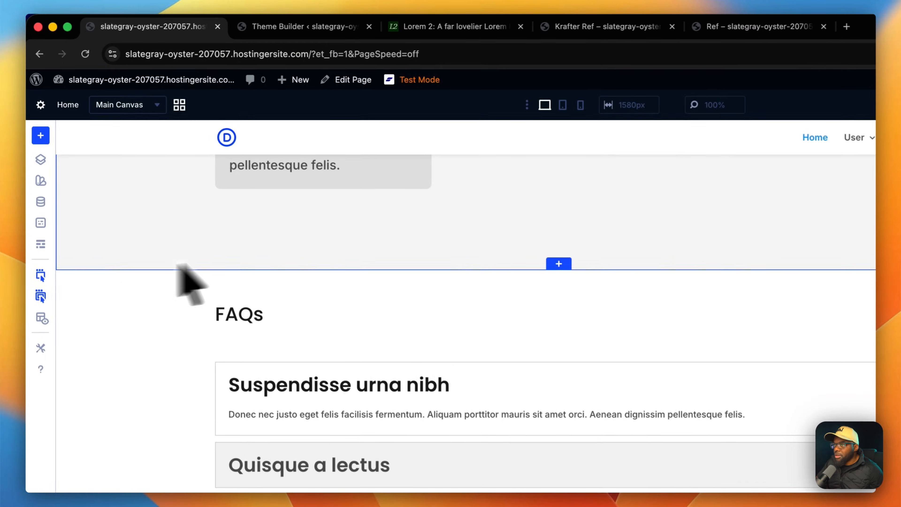
click(856, 164)
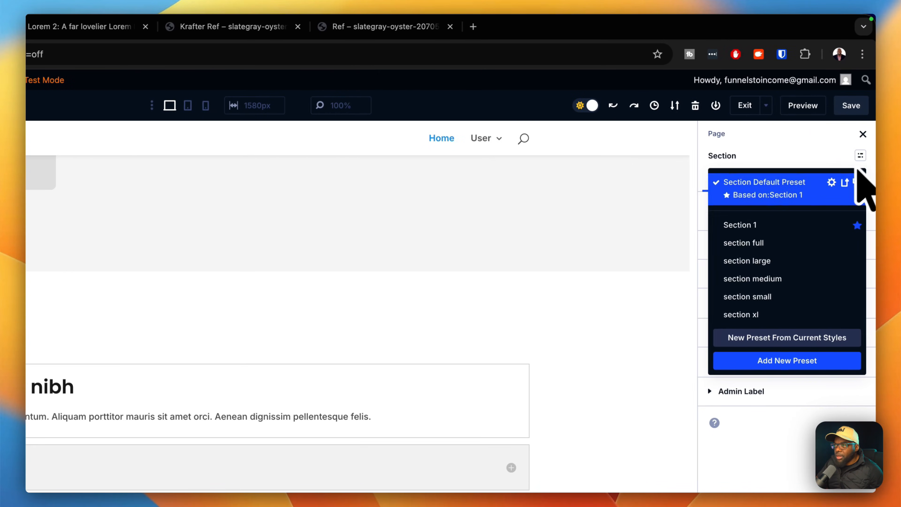
click(783, 263)
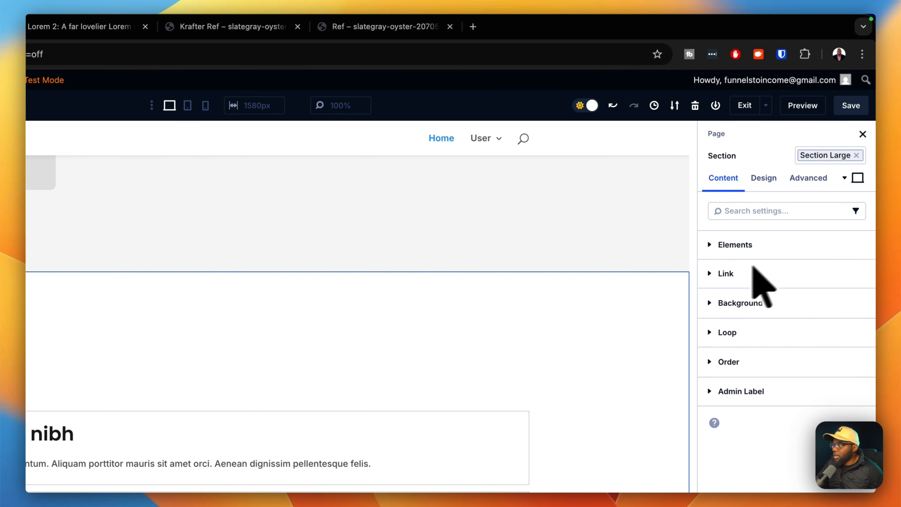
scroll(615, 322, down, 5)
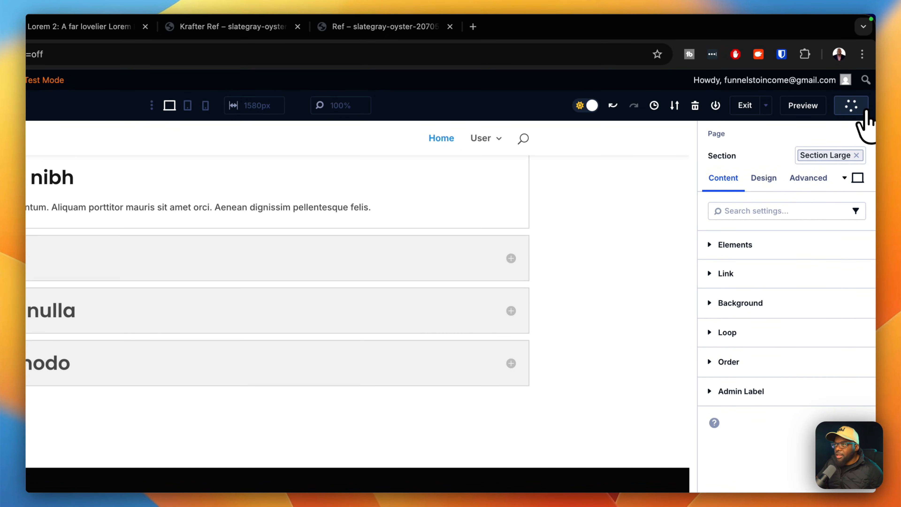
Open a live preview of the home page, scroll through it, and return to the builder tab.
click(812, 110)
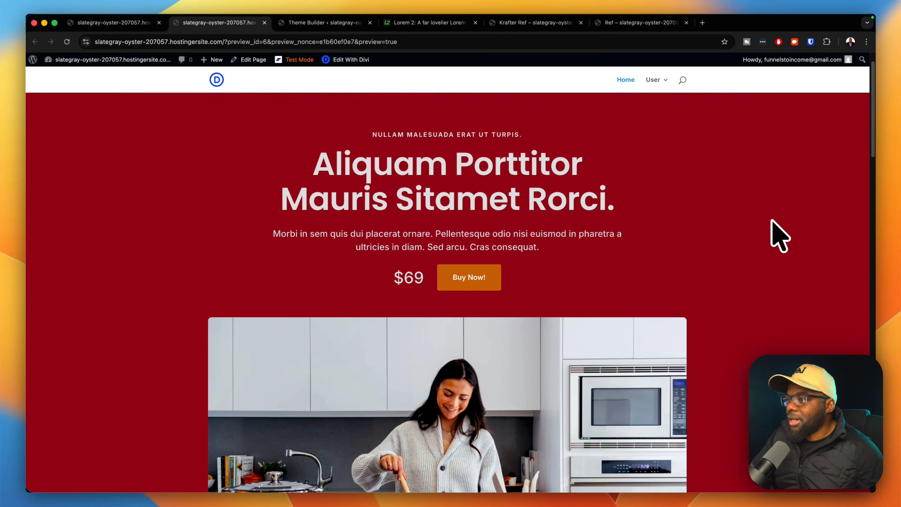
scroll(773, 228, down, 3)
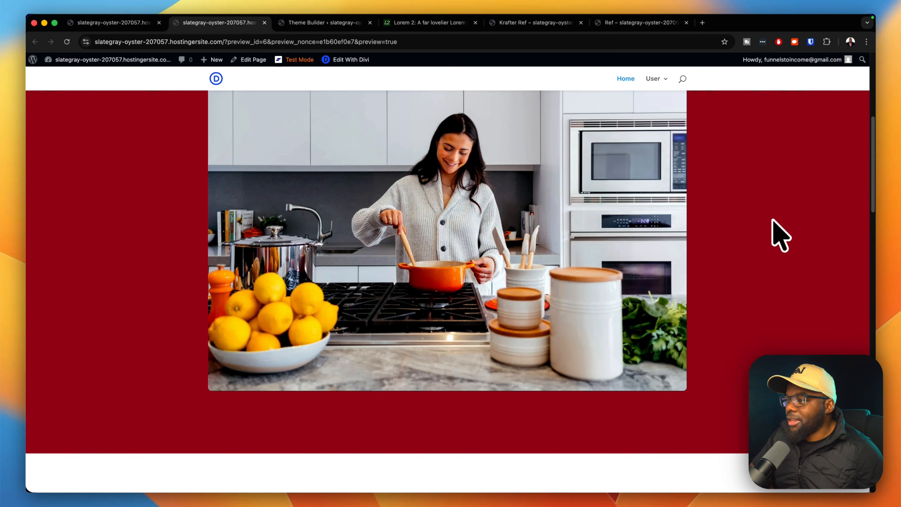
scroll(780, 234, down, 6)
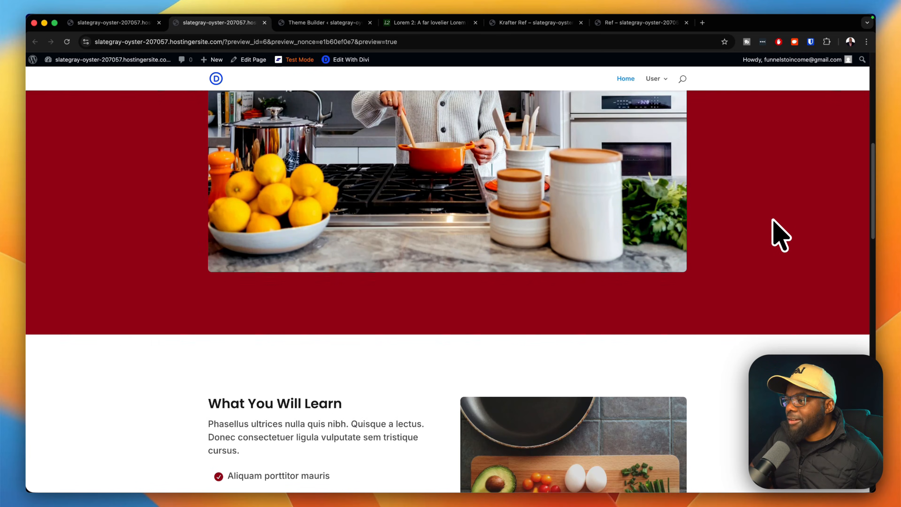
scroll(781, 234, down, 15)
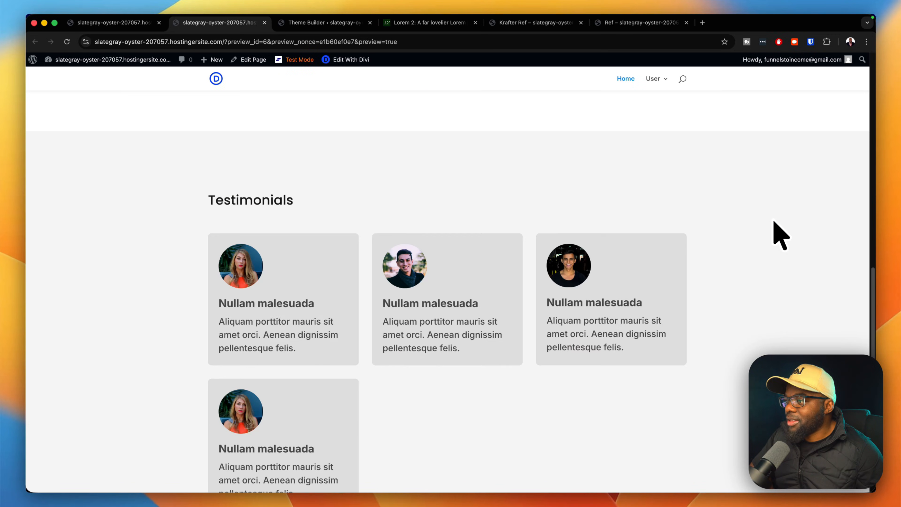
scroll(777, 233, up, 20)
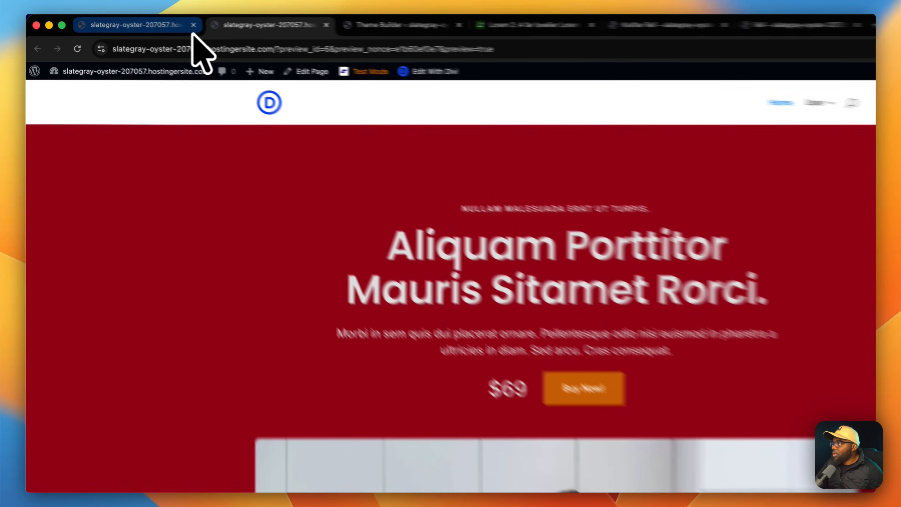
click(146, 26)
scroll(560, 189, up, 8)
scroll(600, 281, up, 10)
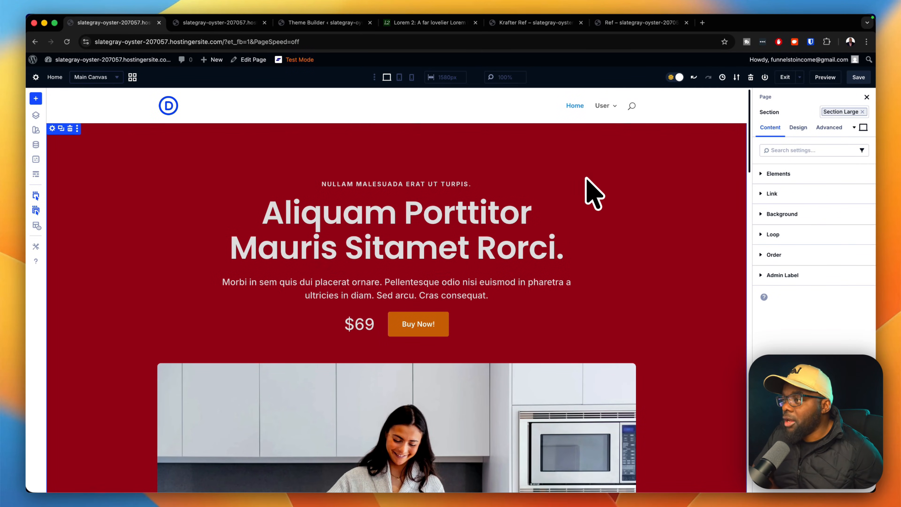
Assign the Content Row preset to the What You Will Learn row.
scroll(603, 224, down, 8)
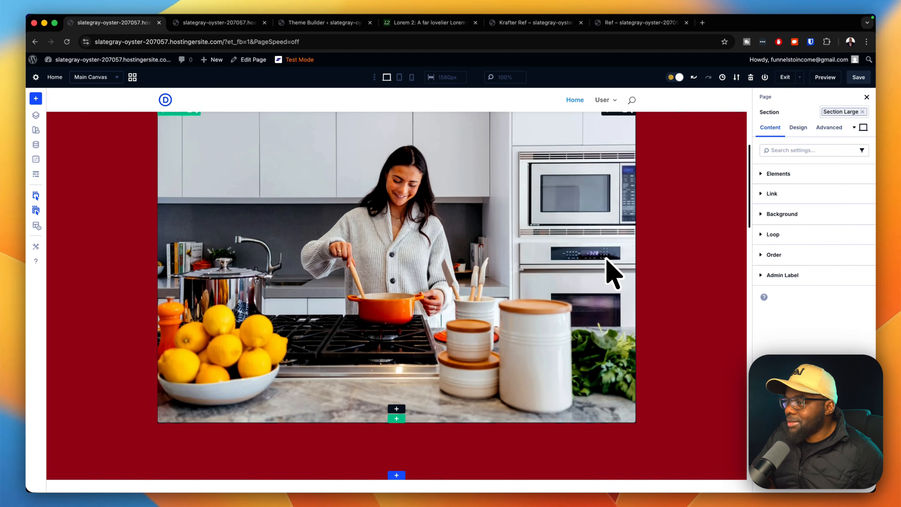
scroll(609, 266, down, 9)
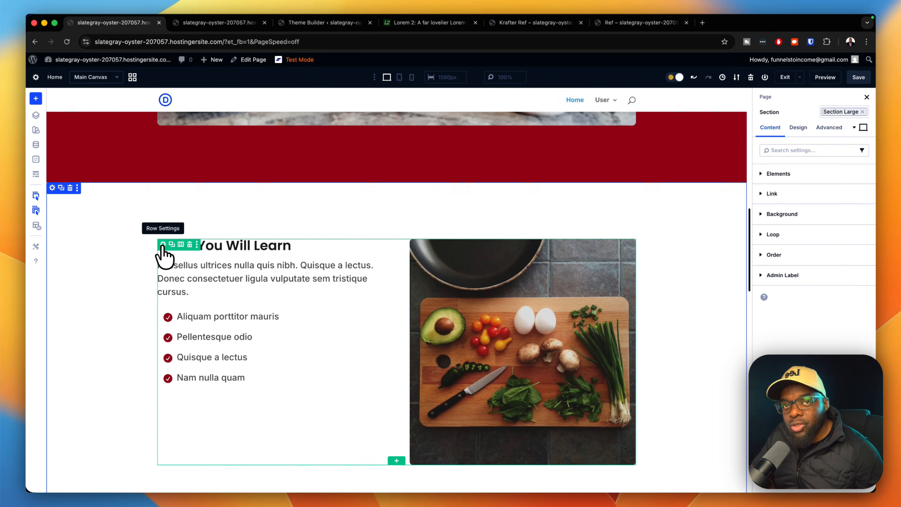
click(162, 245)
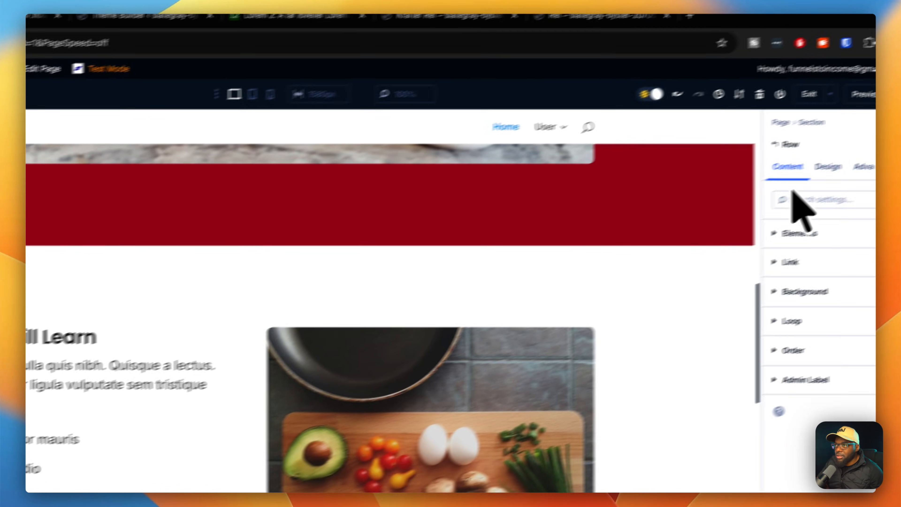
click(860, 156)
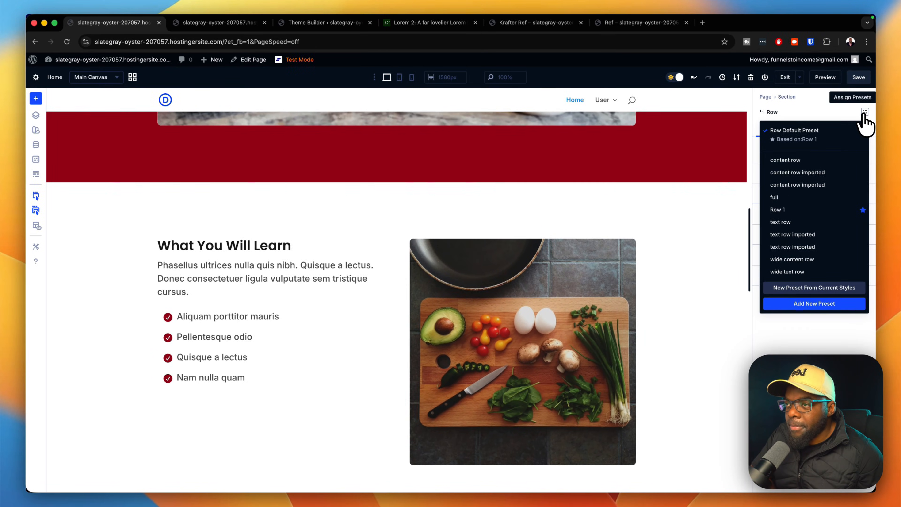
click(786, 160)
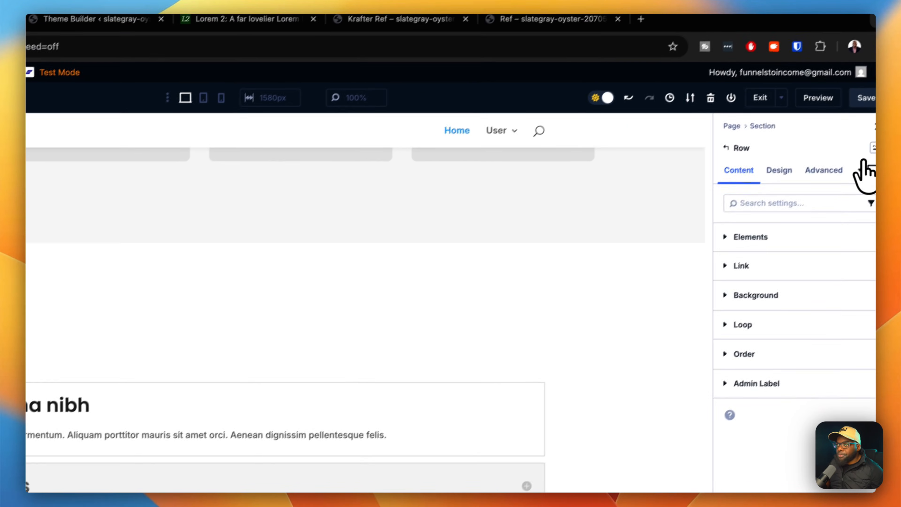
click(863, 160)
click(761, 222)
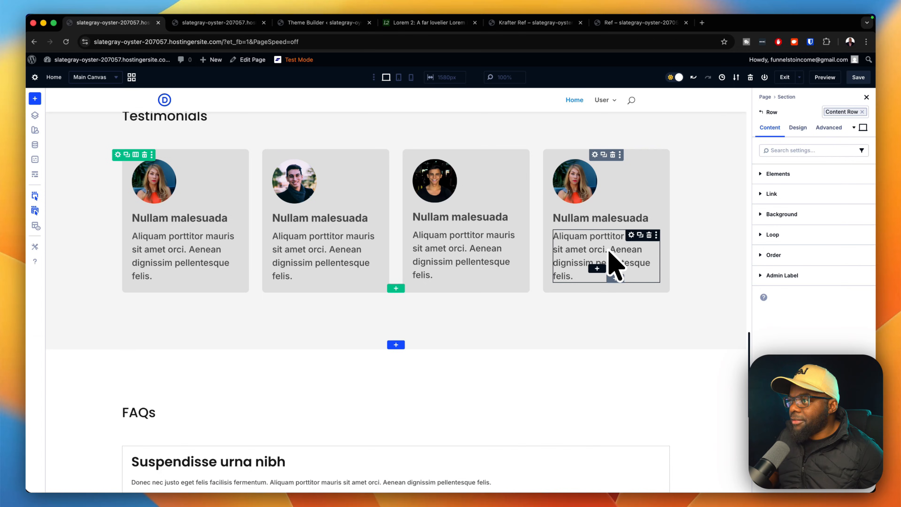
scroll(609, 251, up, 5)
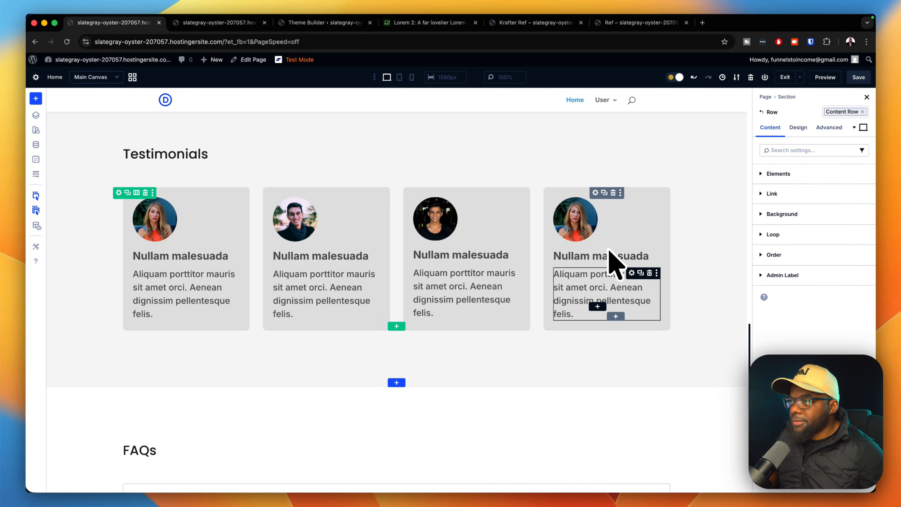
scroll(617, 261, up, 10)
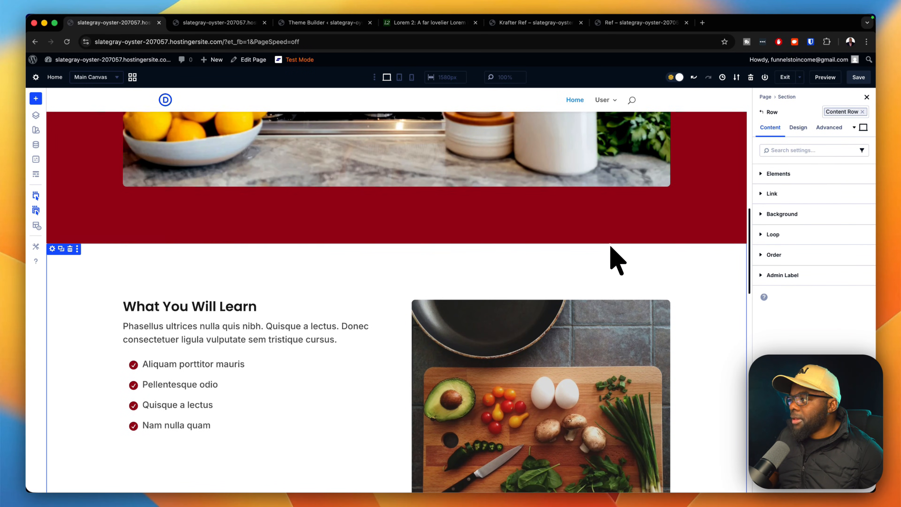
scroll(618, 261, down, 4)
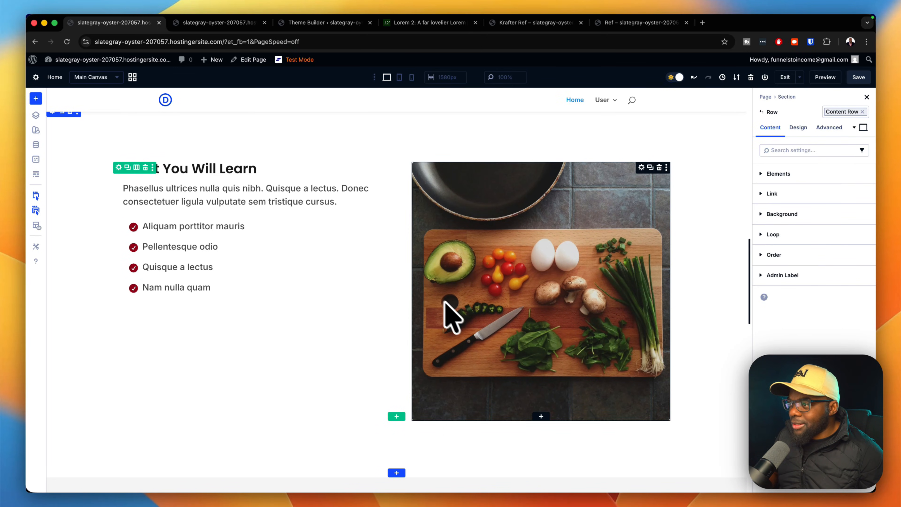
scroll(483, 332, down, 5)
scroll(489, 327, down, 5)
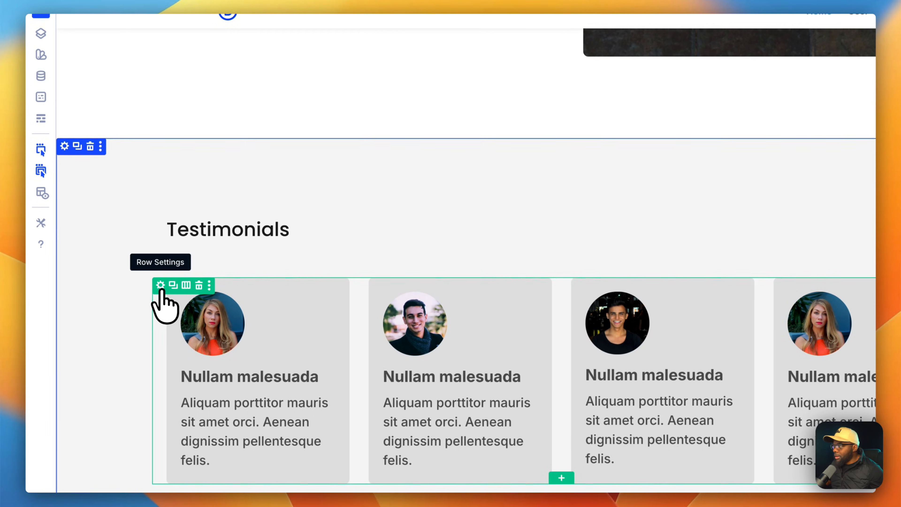
In the testimonial column's Design layout, try the Gap 0 and Gap Small presets.
click(159, 285)
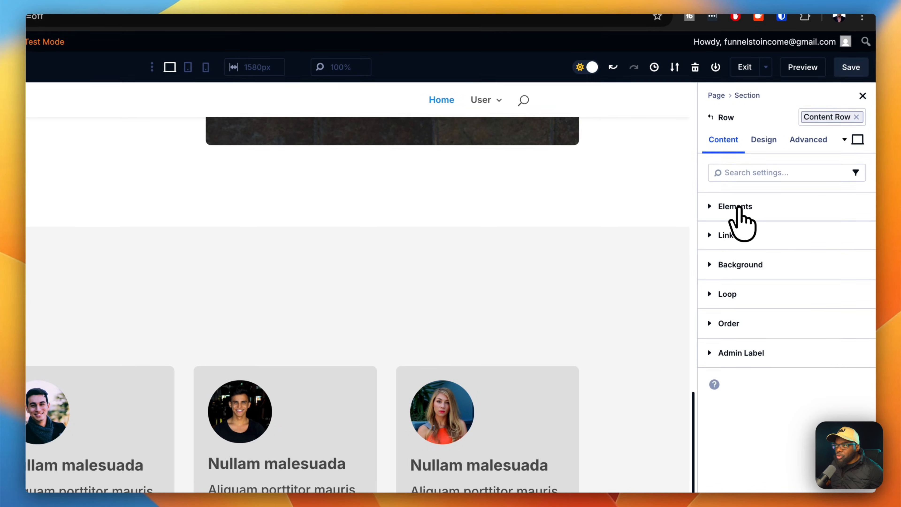
click(738, 206)
click(824, 230)
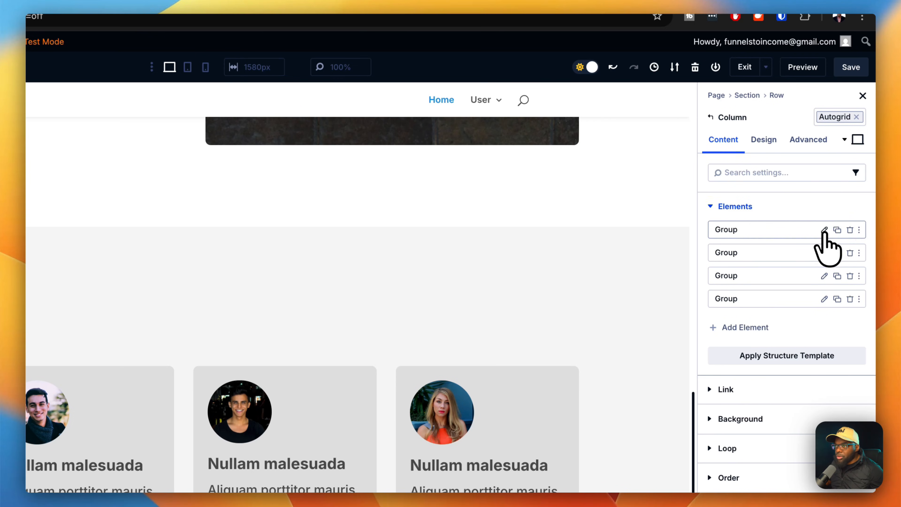
click(771, 140)
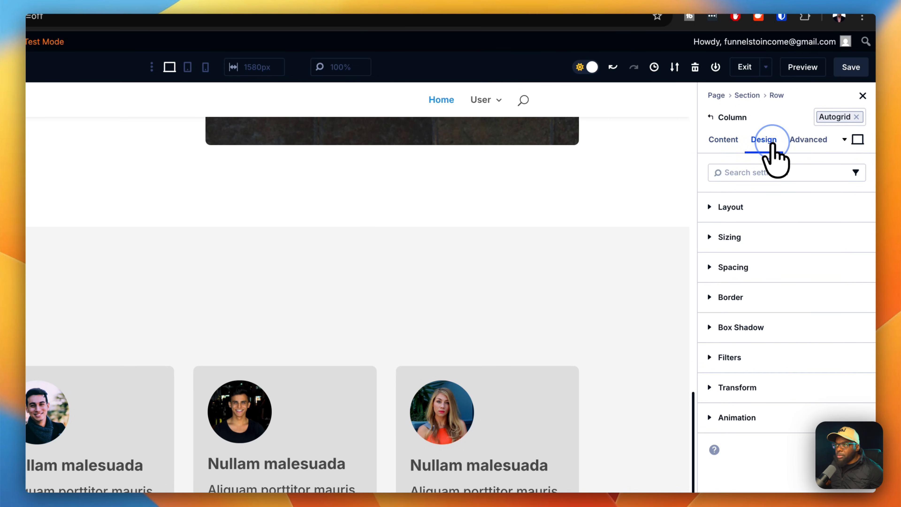
click(861, 207)
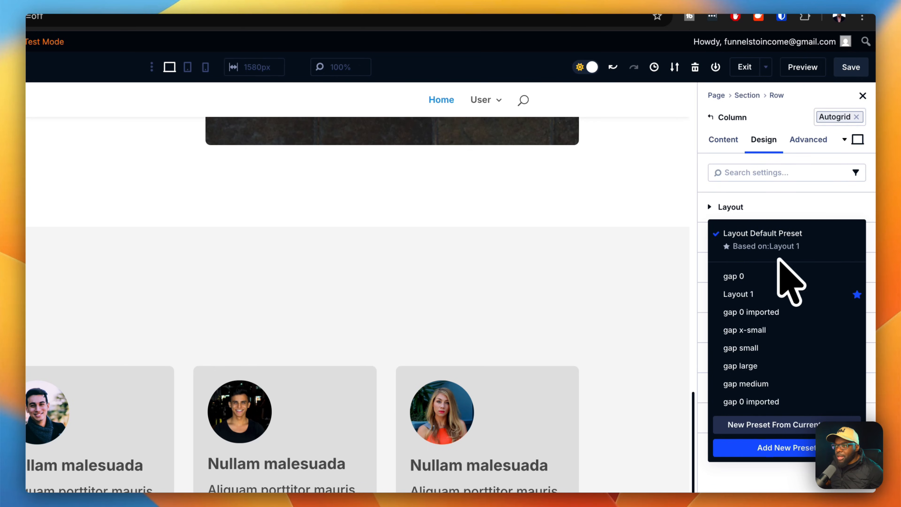
click(763, 277)
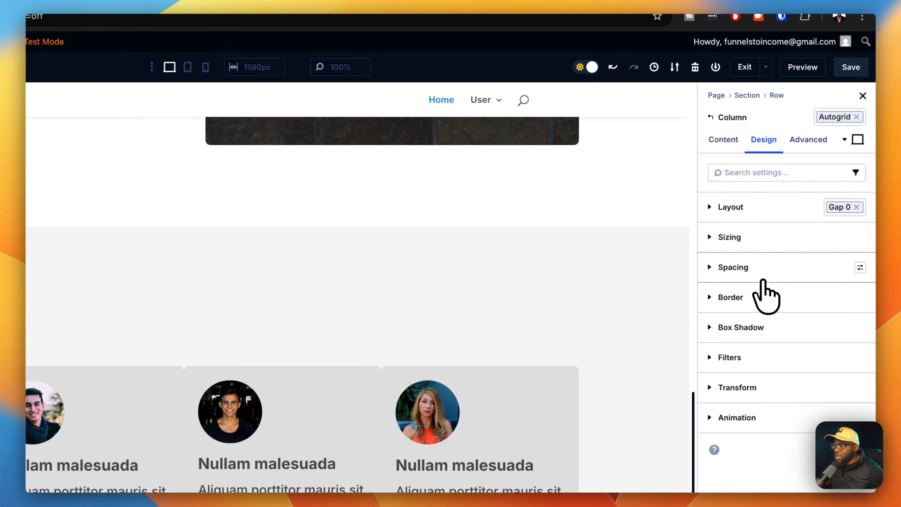
click(857, 207)
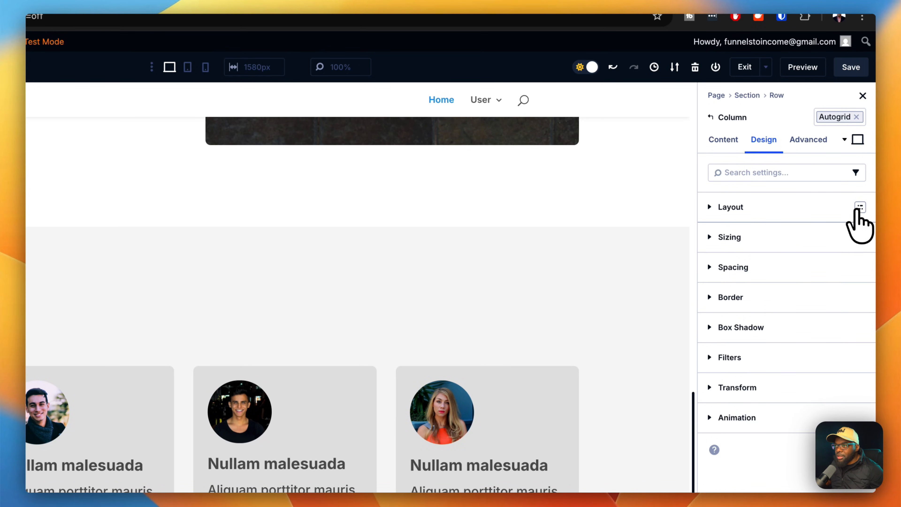
click(860, 208)
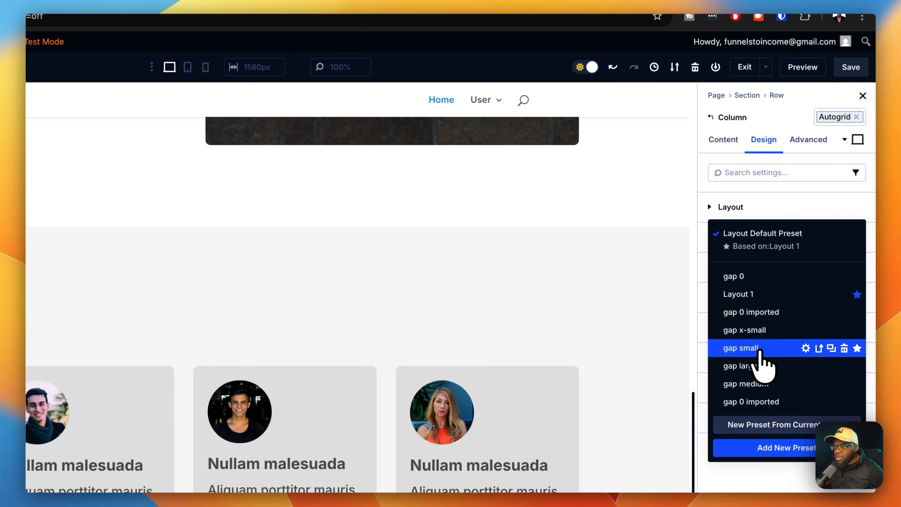
click(759, 350)
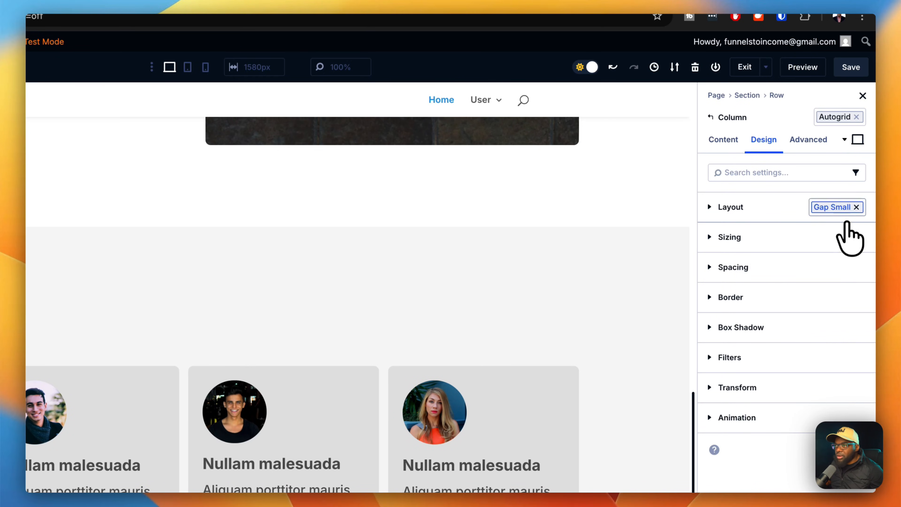
Try Gap Large, then settle on the Gap Medium preset for the cards.
click(856, 207)
click(859, 209)
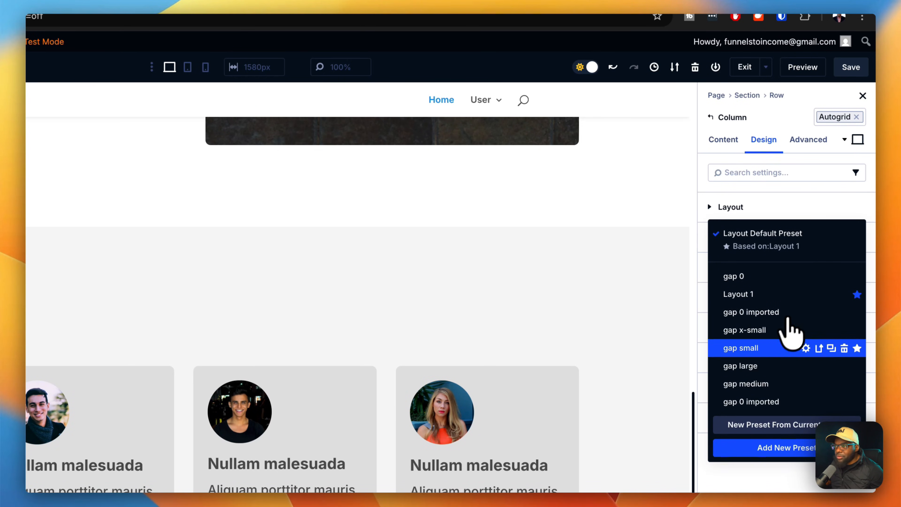
click(761, 370)
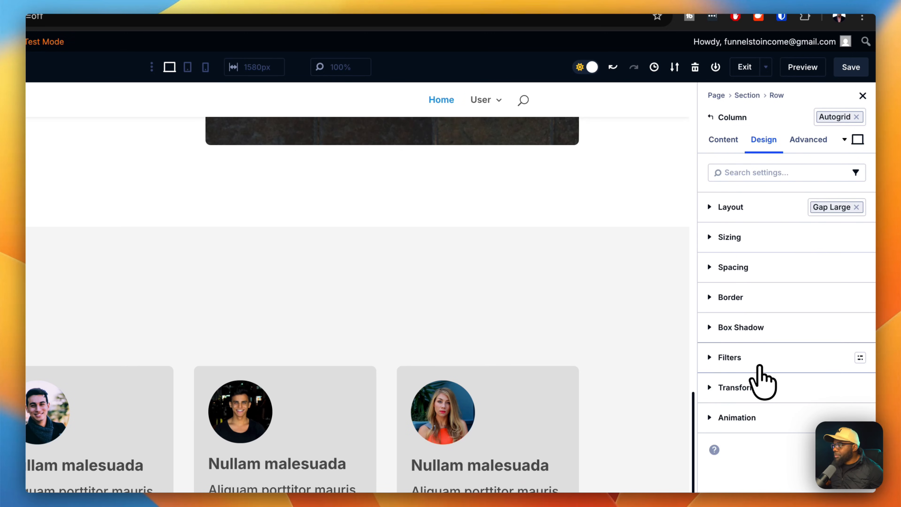
click(857, 207)
click(859, 209)
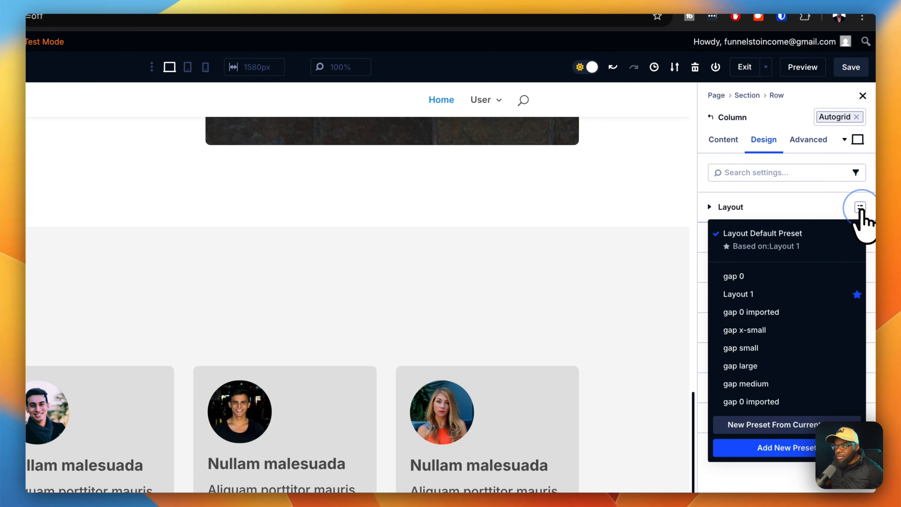
click(746, 384)
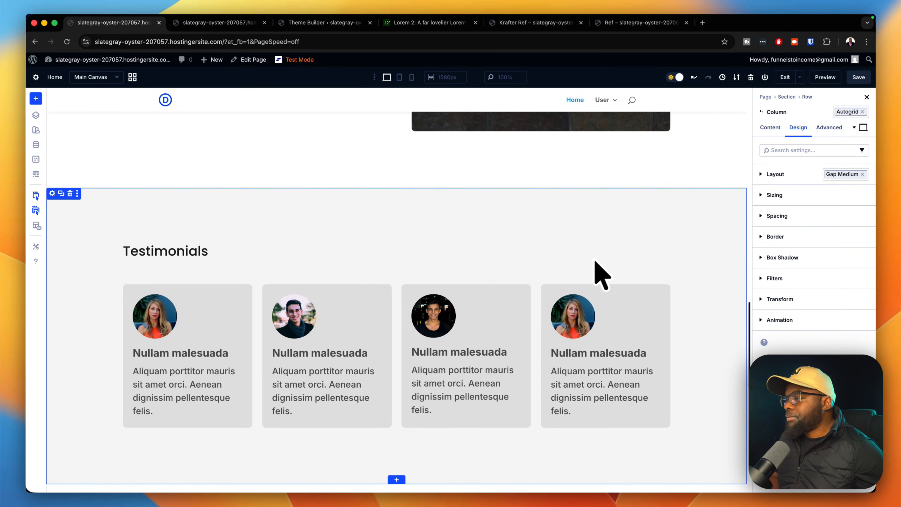
Save the page changes and exit the builder.
scroll(596, 262, down, 9)
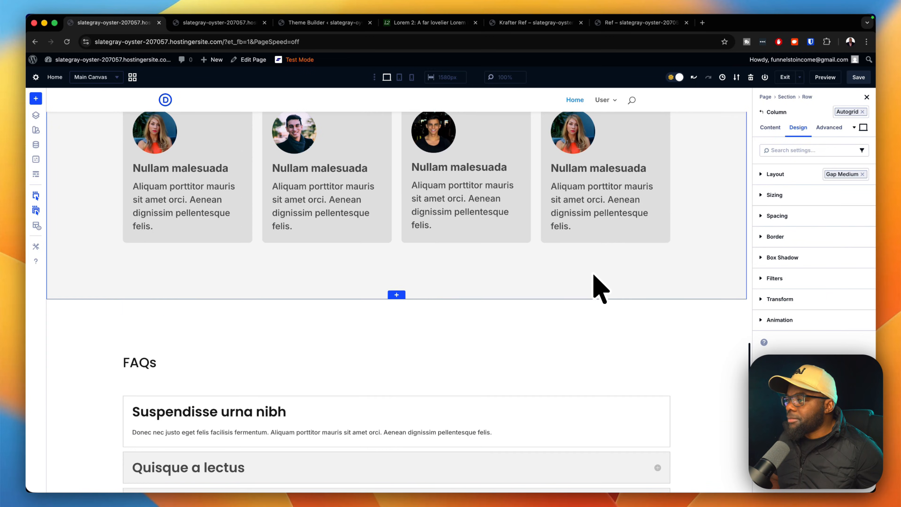
scroll(593, 276, down, 4)
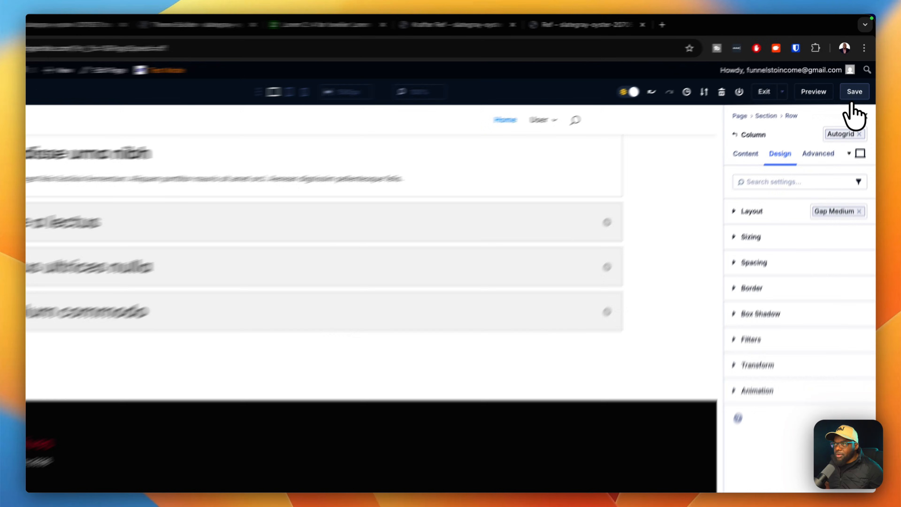
click(859, 77)
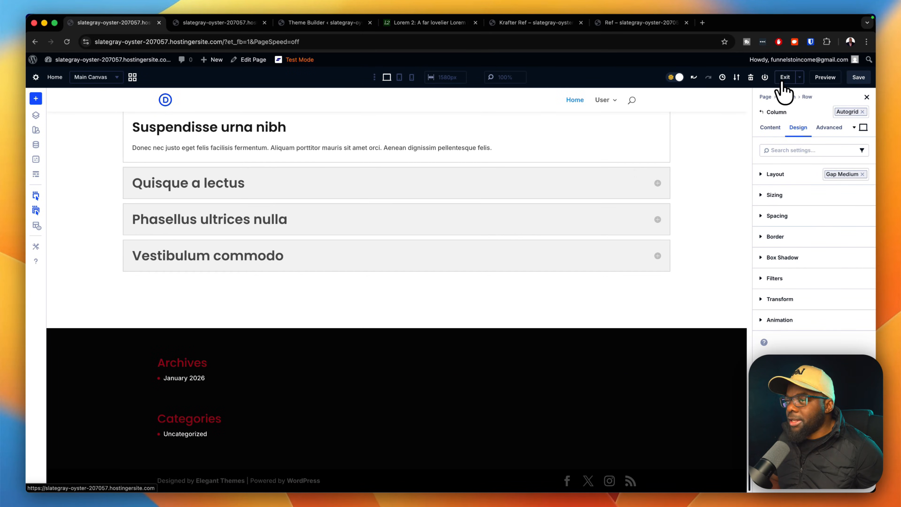
click(784, 81)
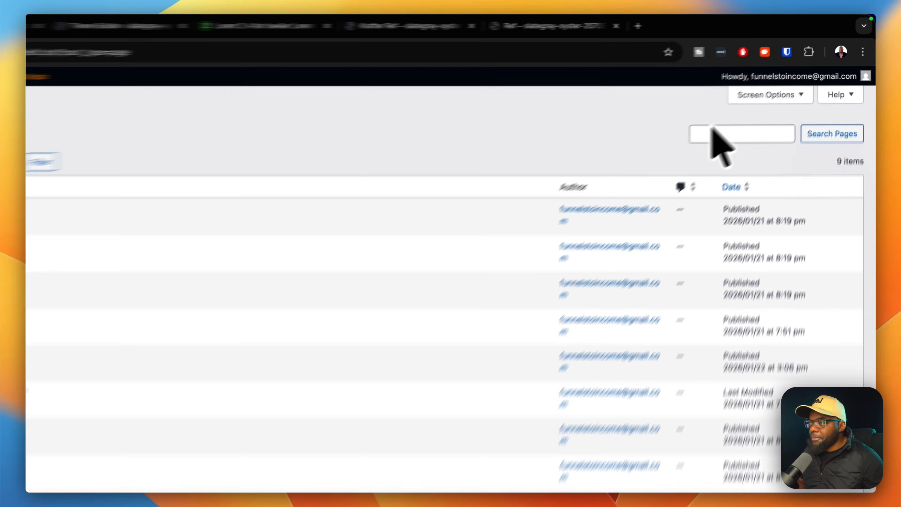
Build a new global footer in the Theme Builder and insert a one-column row.
mouse_move(60, 309)
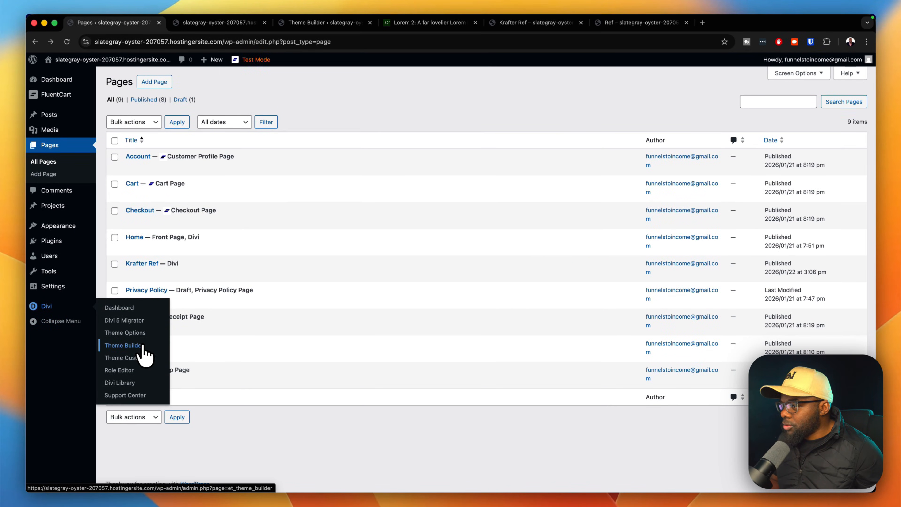
click(123, 346)
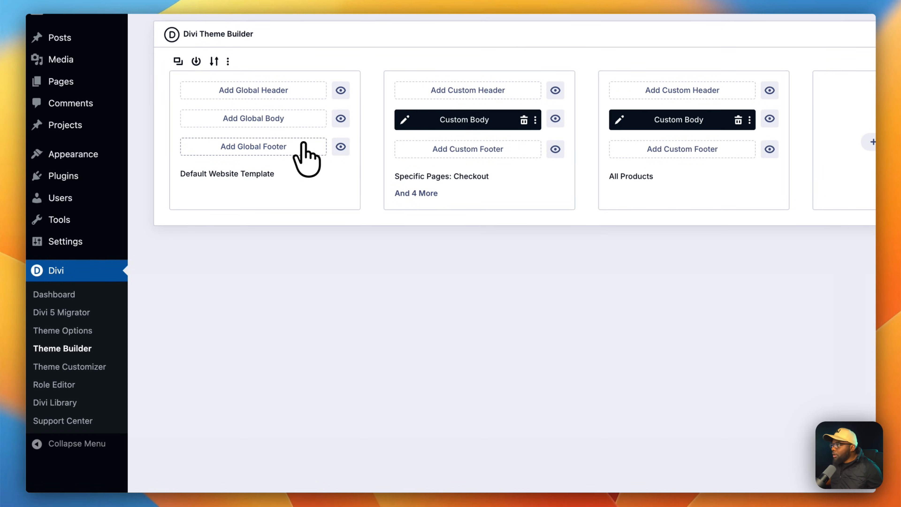
click(287, 153)
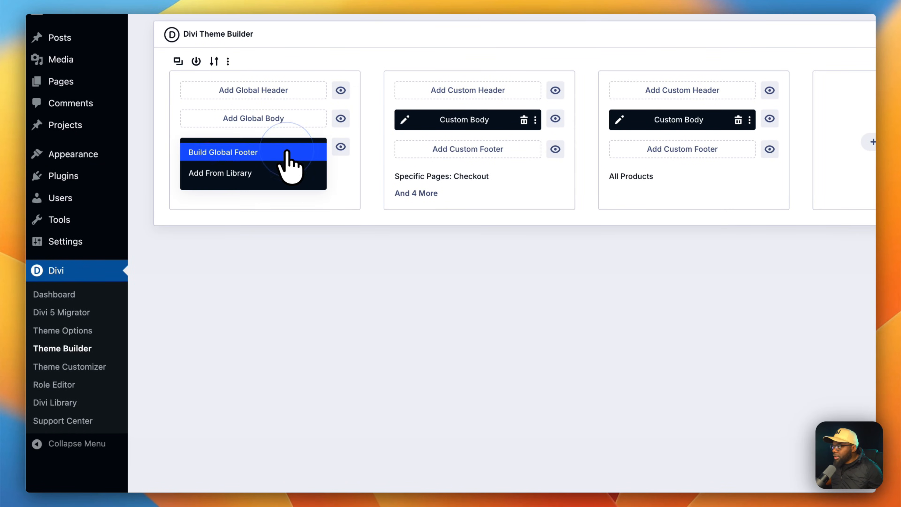
click(287, 152)
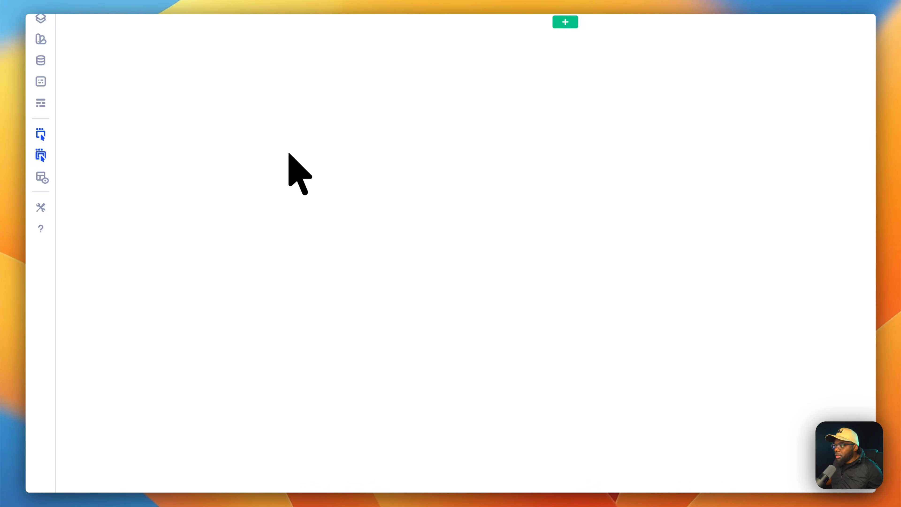
click(569, 144)
click(471, 214)
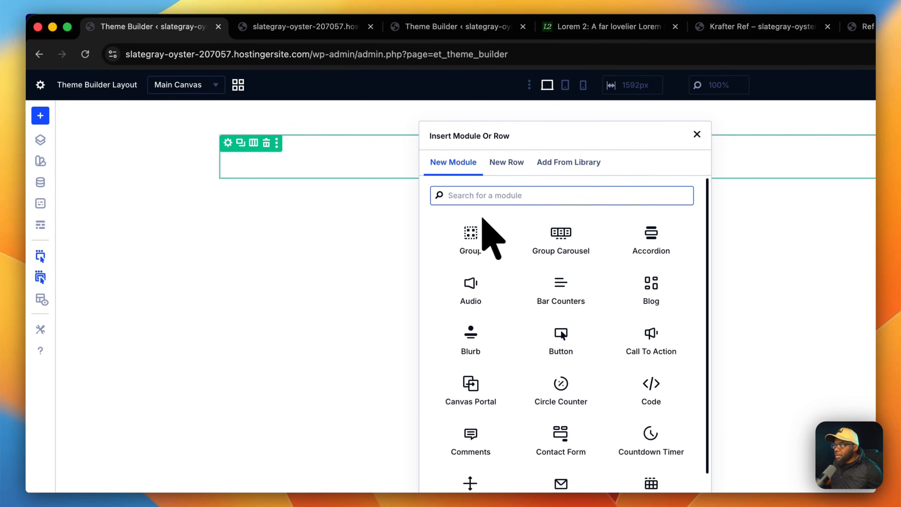
Insert a Text module and replace its placeholder with 'Refund Policy | Terms & Conditions'.
text(text)
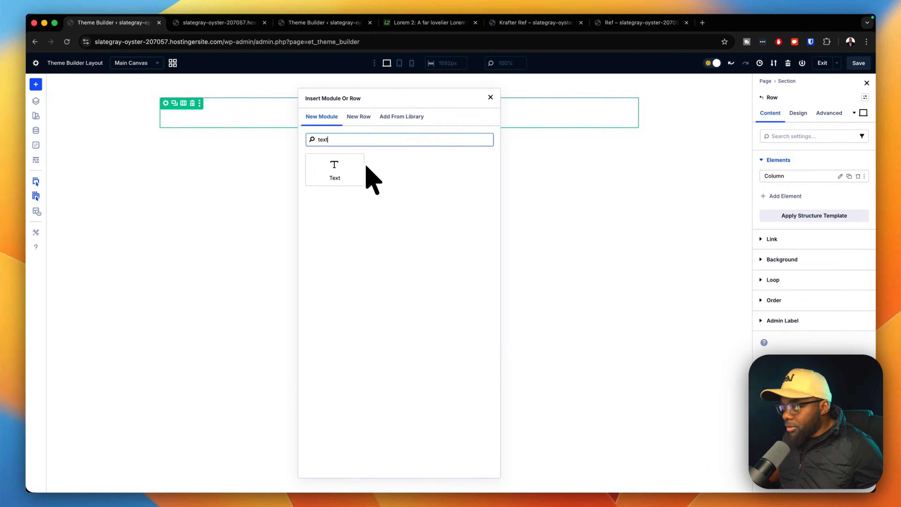
click(359, 174)
drag(760, 332, 703, 243)
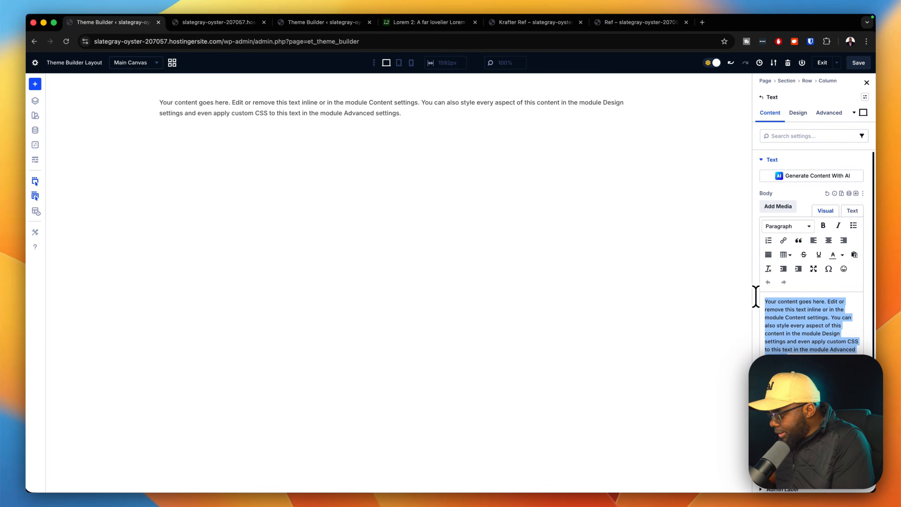
text(TE)
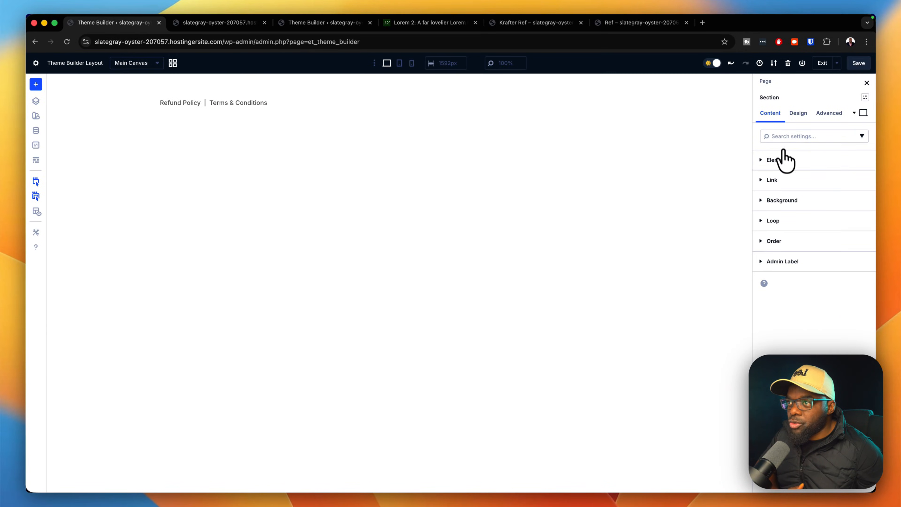
Give the footer section background the Pri 900 global colour from the list view.
click(781, 200)
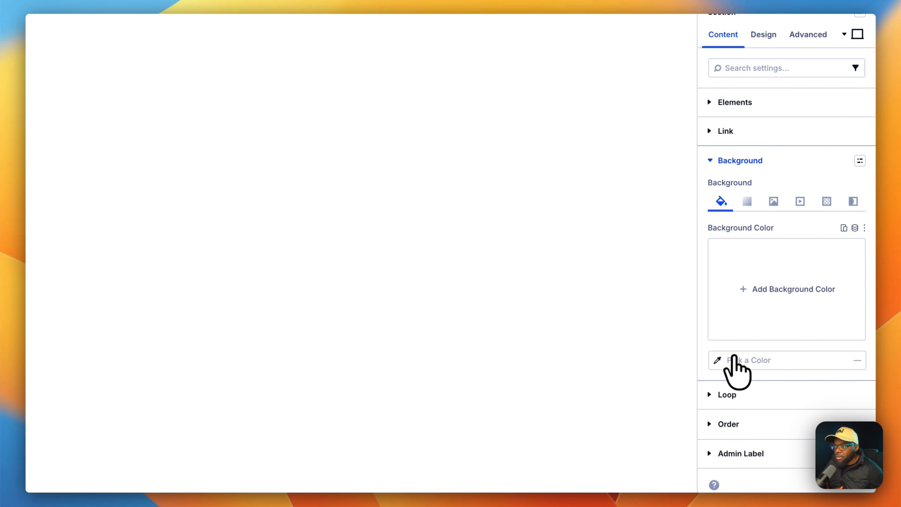
click(719, 360)
scroll(713, 377, down, 5)
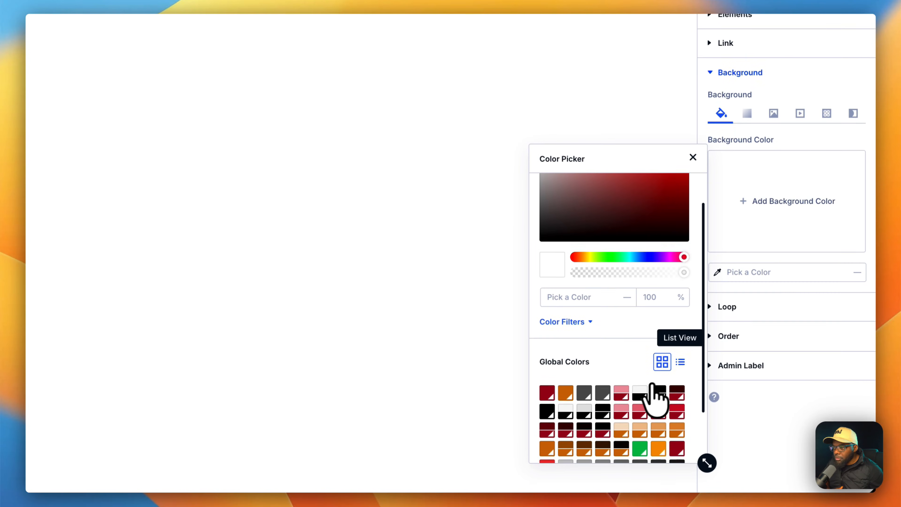
click(680, 361)
scroll(624, 401, down, 10)
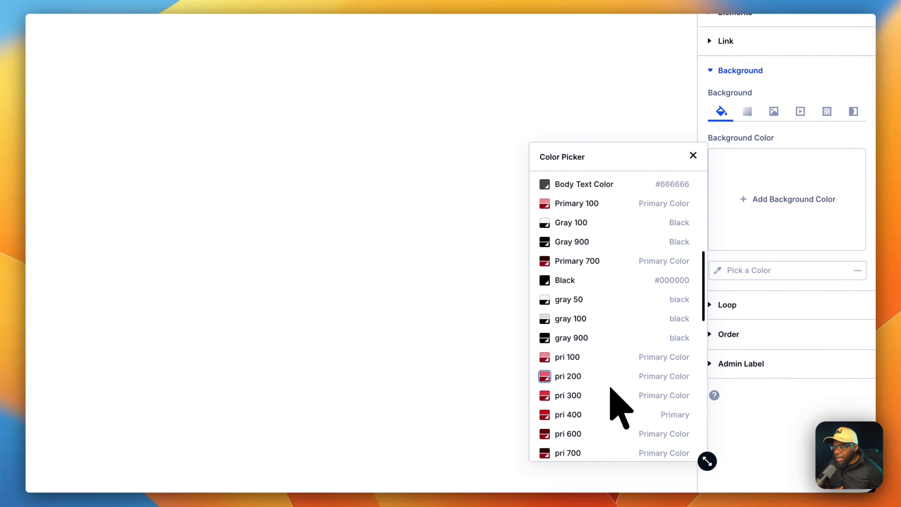
scroll(688, 416, down, 2)
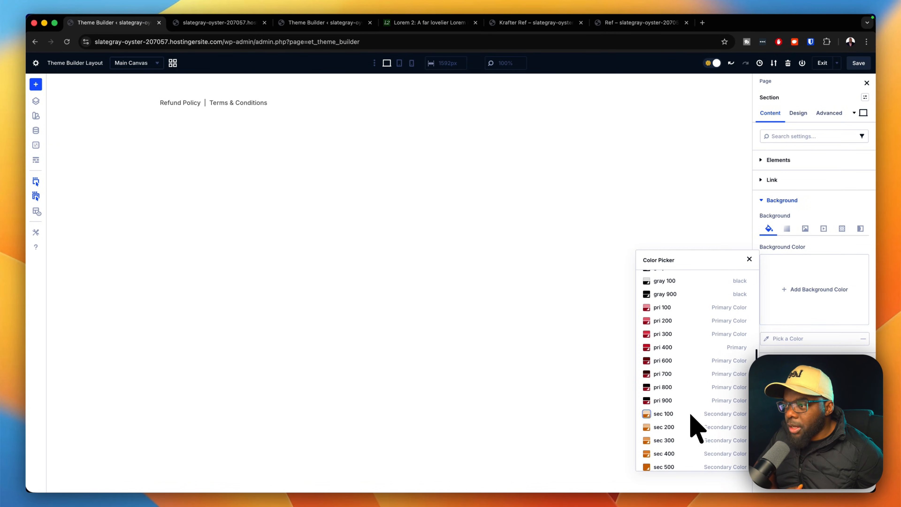
scroll(689, 413, down, 1)
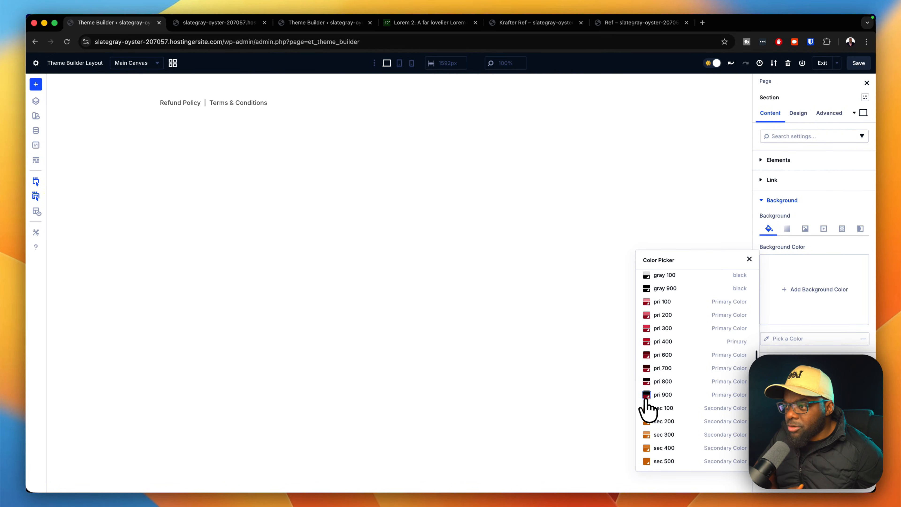
click(647, 394)
Clear that colour and set the section background to Pri 800 instead.
click(858, 265)
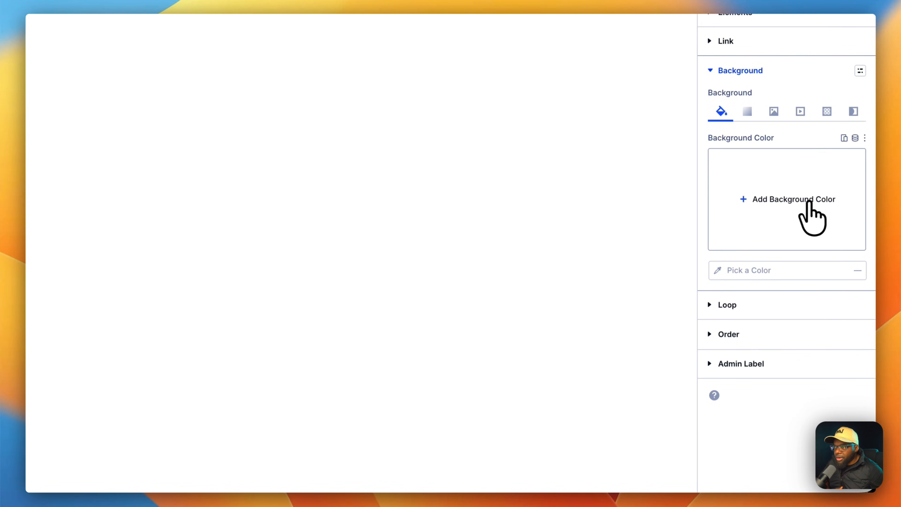
click(718, 271)
scroll(685, 437, down, 6)
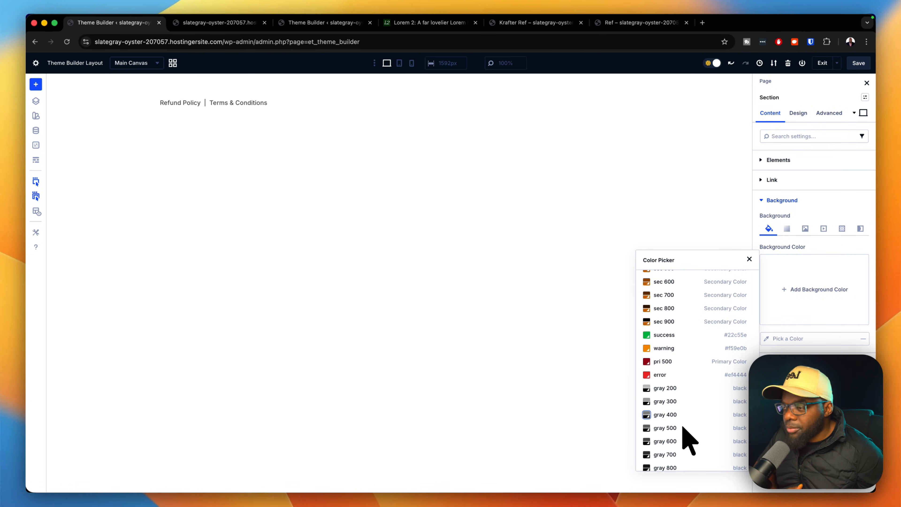
scroll(683, 427, up, 5)
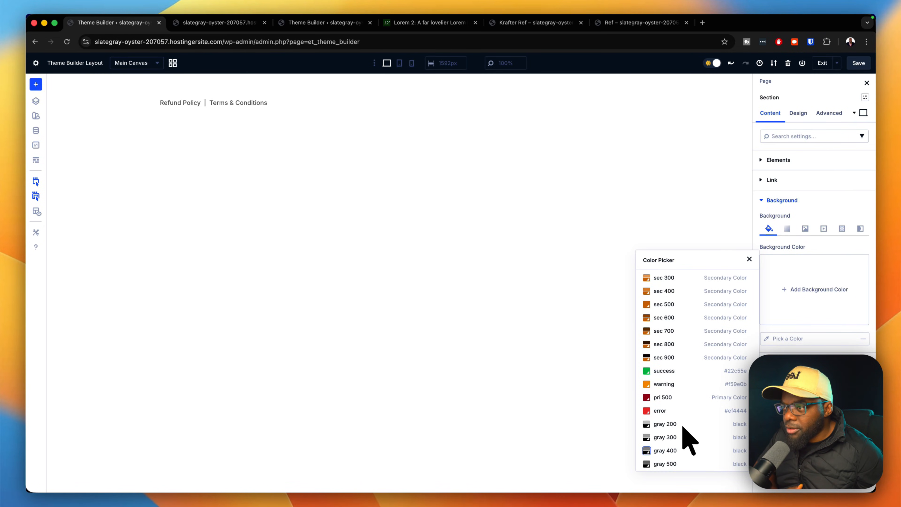
click(666, 313)
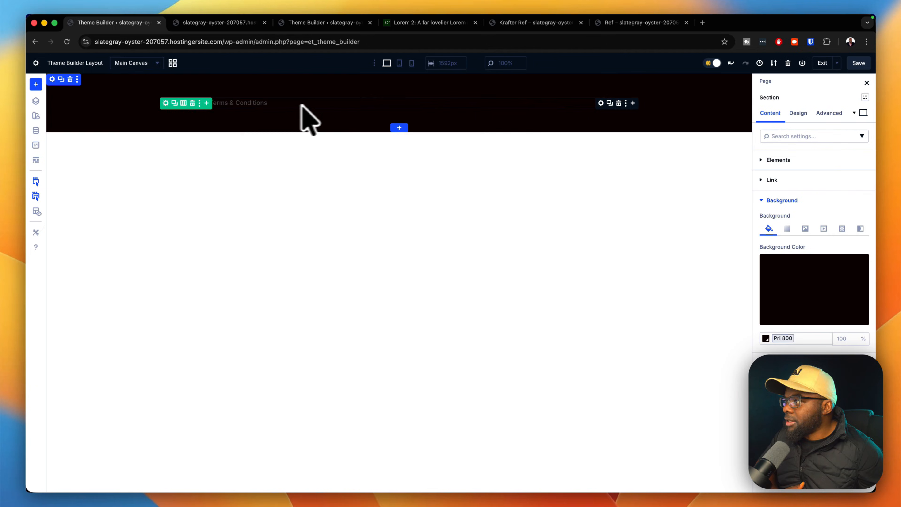
Apply the Body Text S preset to the footer Text module, replacing the Body Text preset.
click(601, 103)
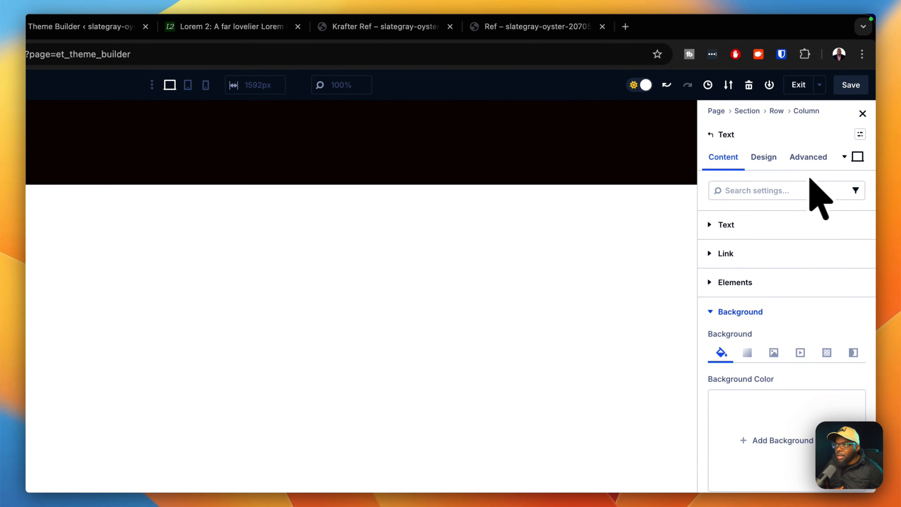
click(764, 157)
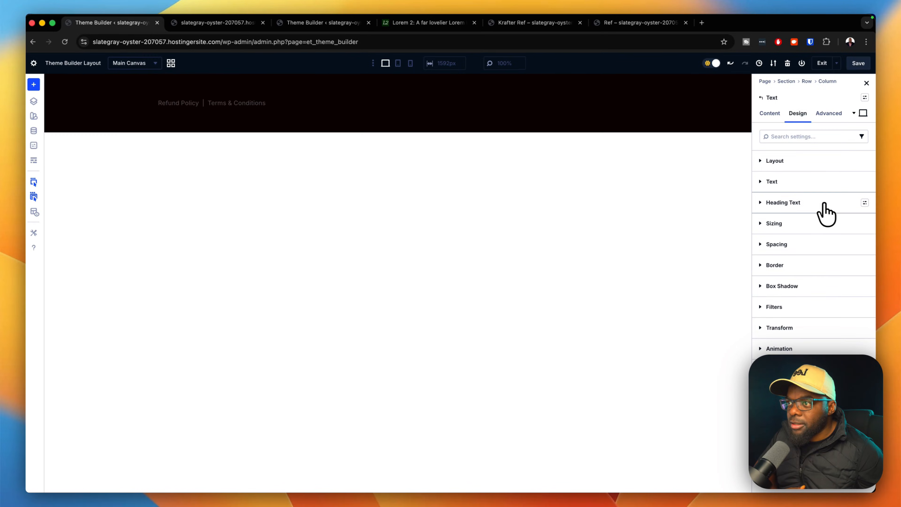
click(865, 181)
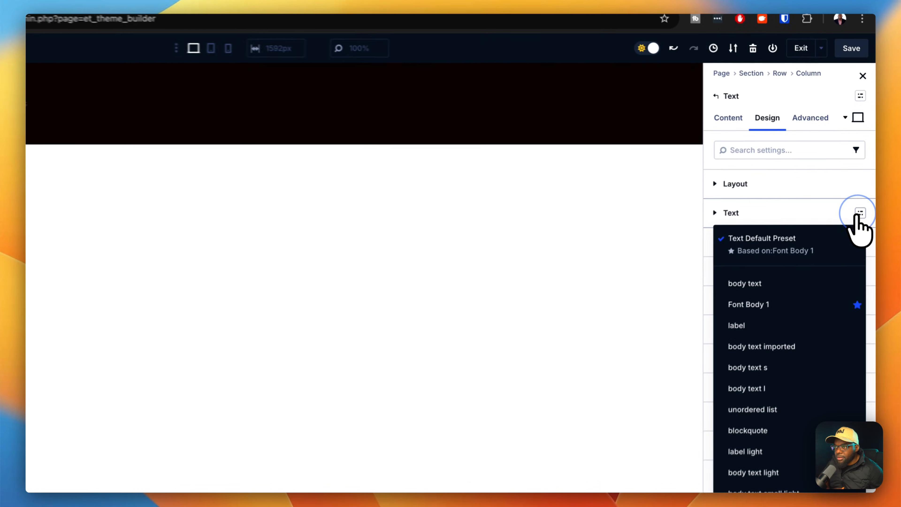
click(770, 290)
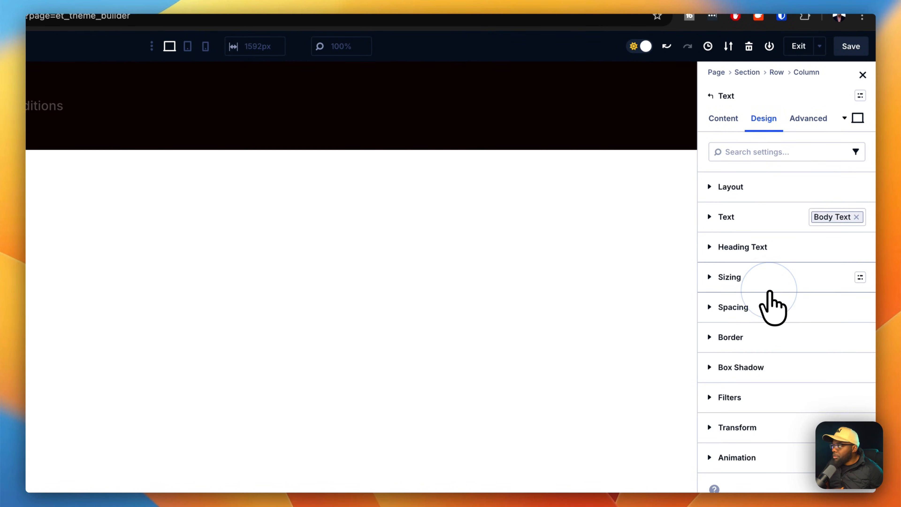
click(857, 217)
click(860, 218)
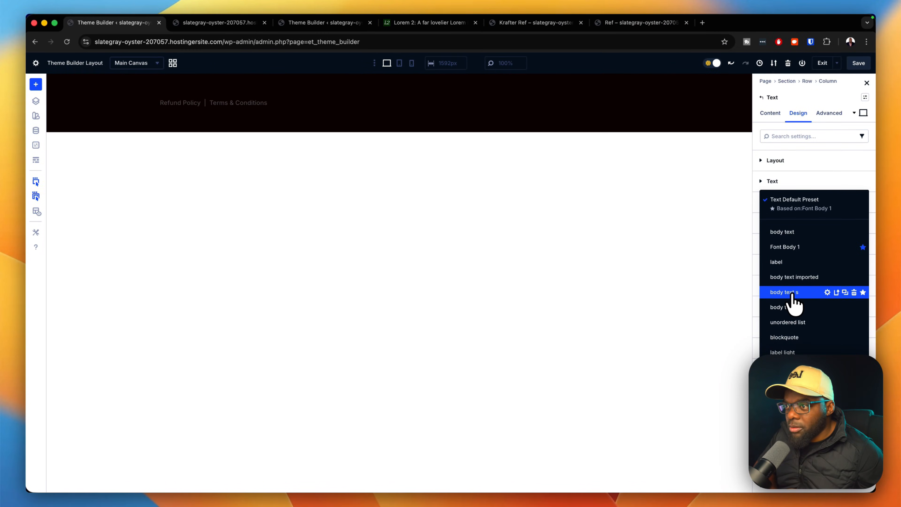
click(791, 293)
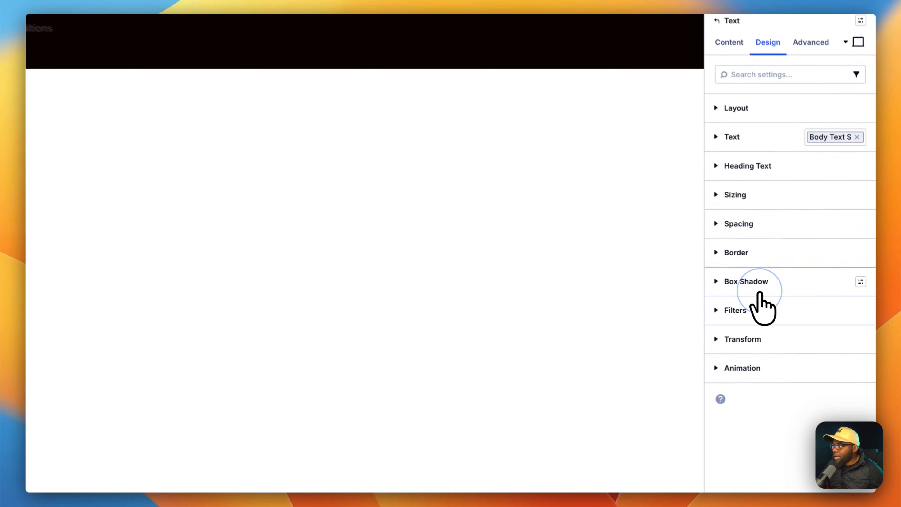
Set the footer text colour to the global Pri 100 colour.
click(707, 130)
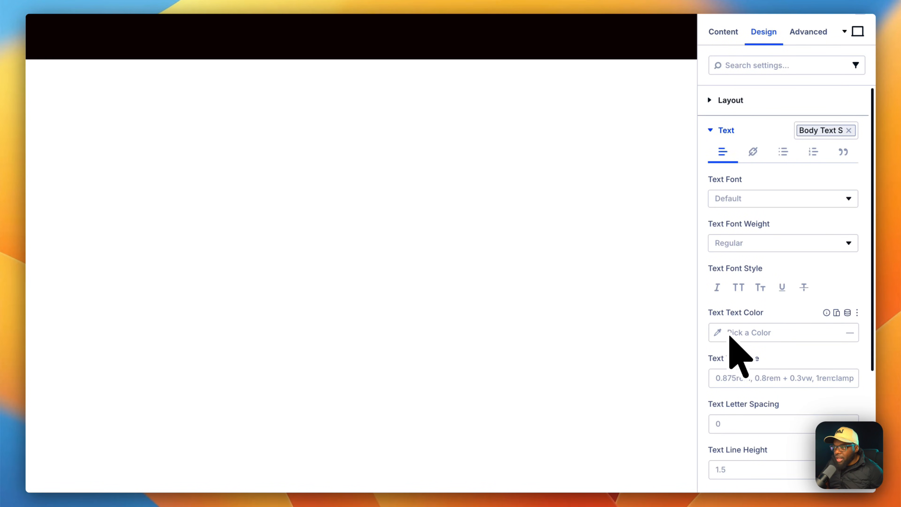
click(720, 334)
scroll(683, 403, down, 3)
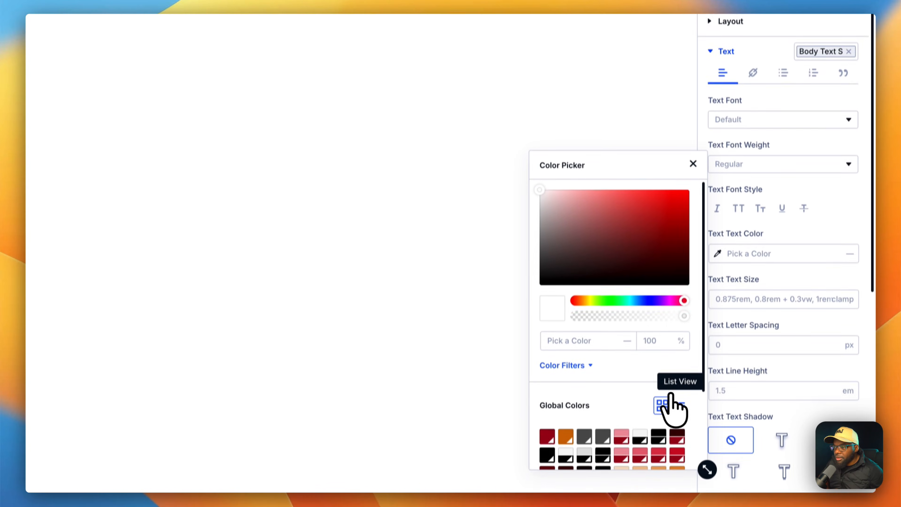
click(681, 399)
scroll(622, 423, down, 5)
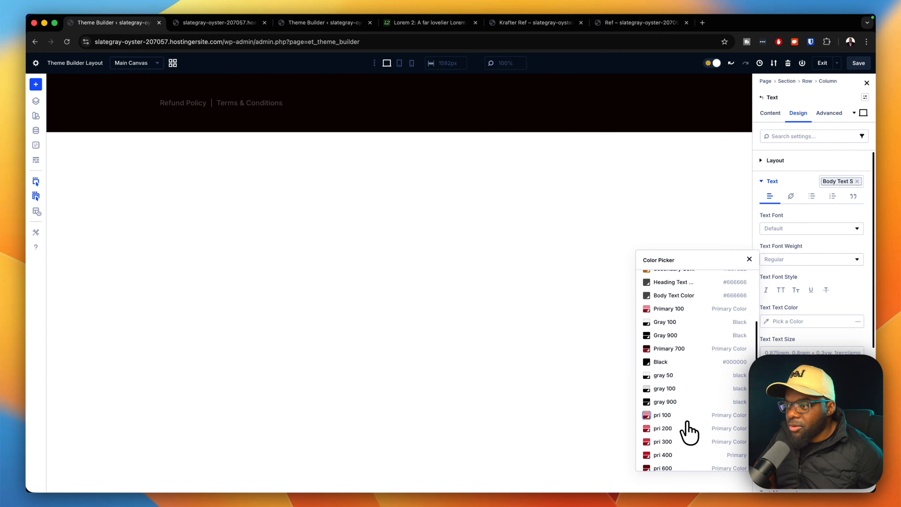
click(673, 417)
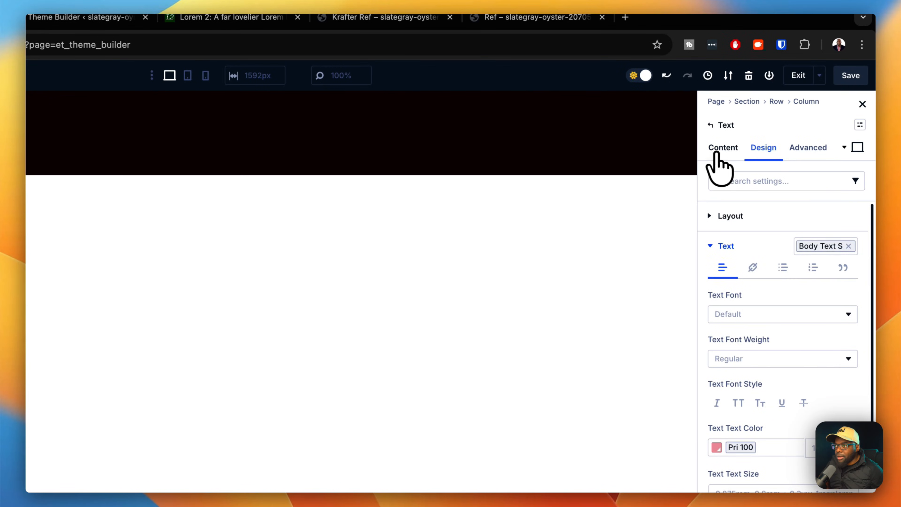
Turn the footer's Refund Policy text into a link pointing to '#'.
click(722, 150)
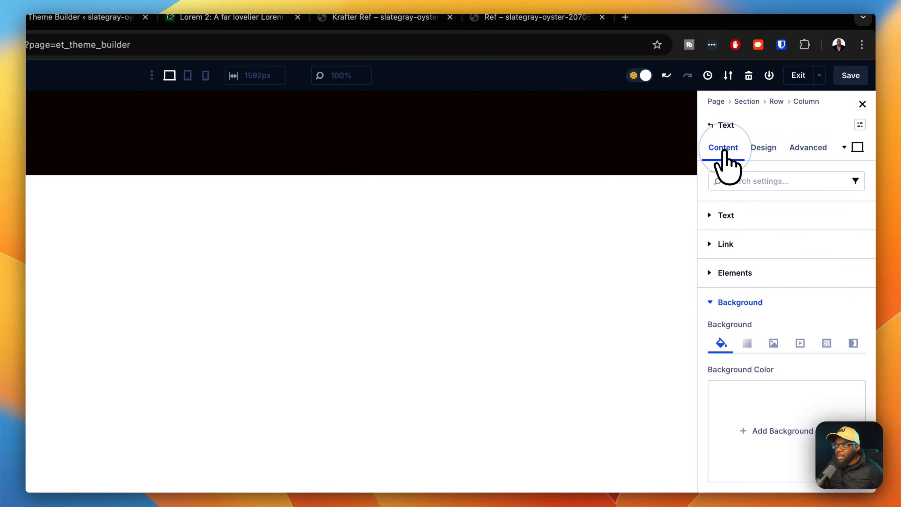
click(736, 215)
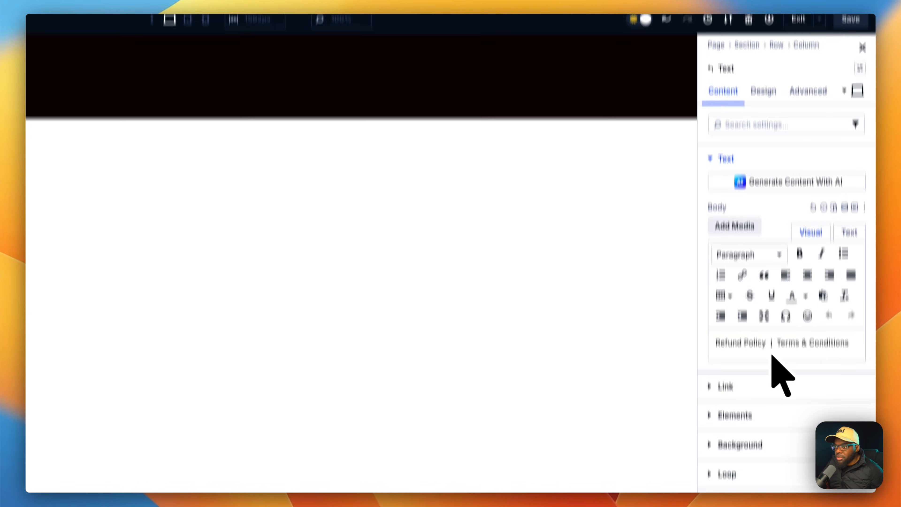
drag(767, 293, 682, 285)
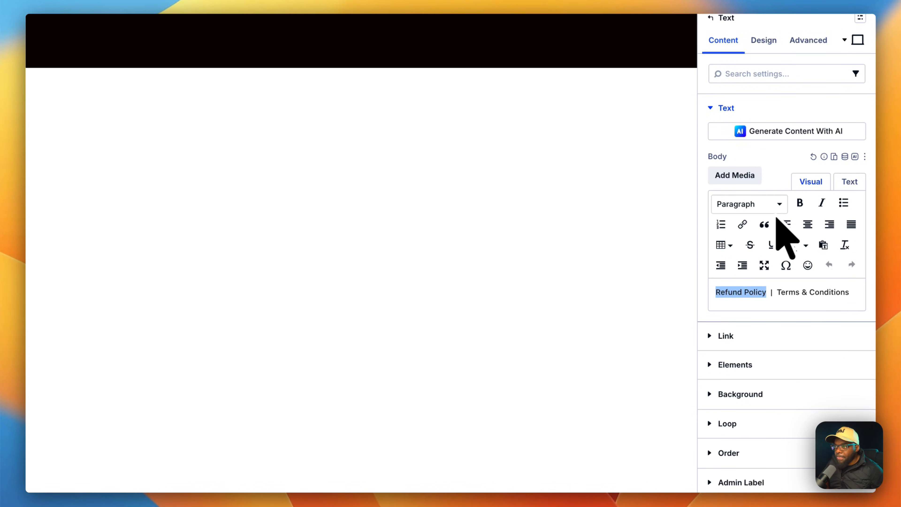
click(744, 225)
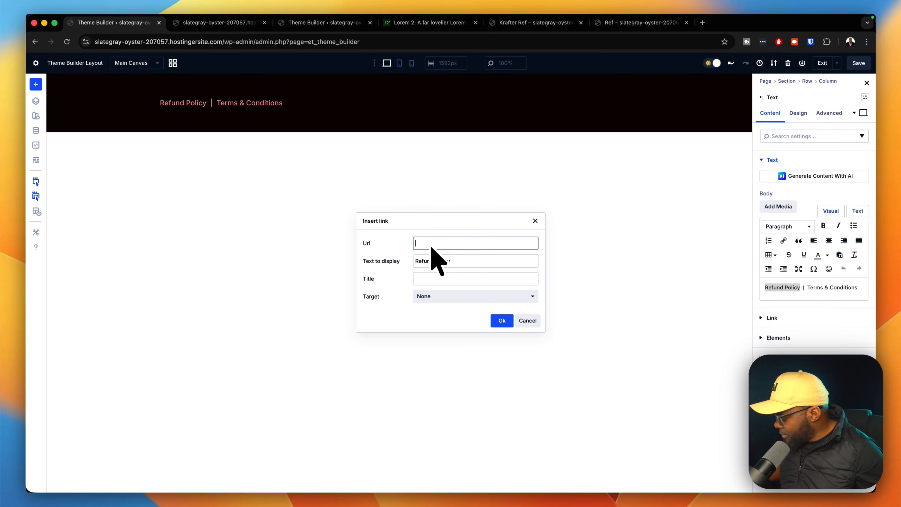
text(#)
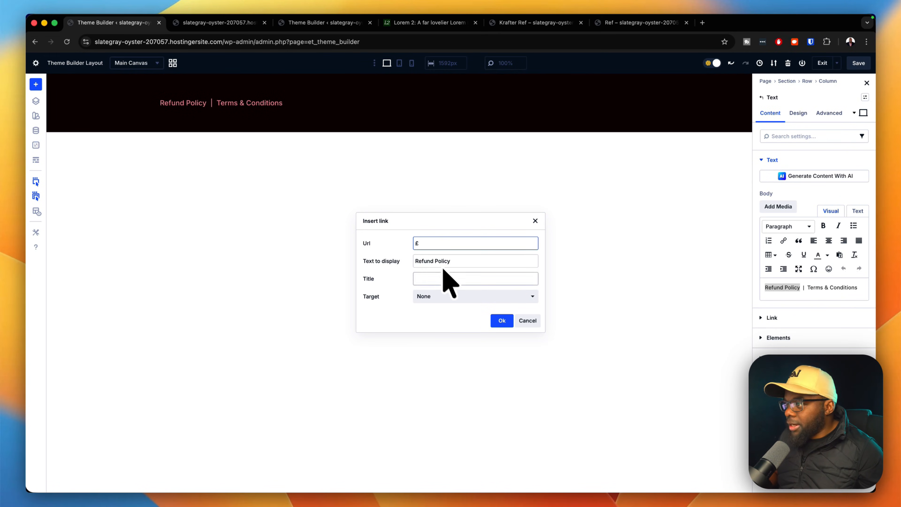
click(501, 321)
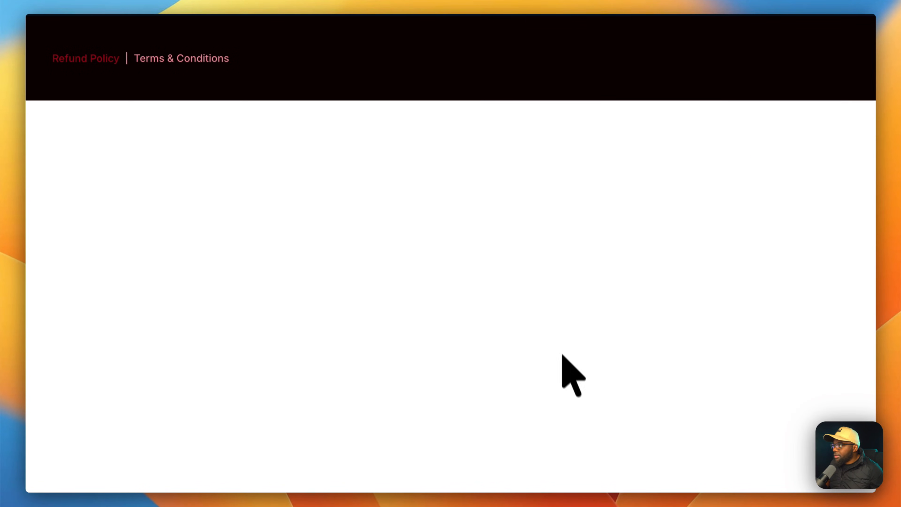
Select the Terms & Conditions text and enter '$' as its link.
drag(240, 57, 140, 57)
drag(308, 141, 305, 142)
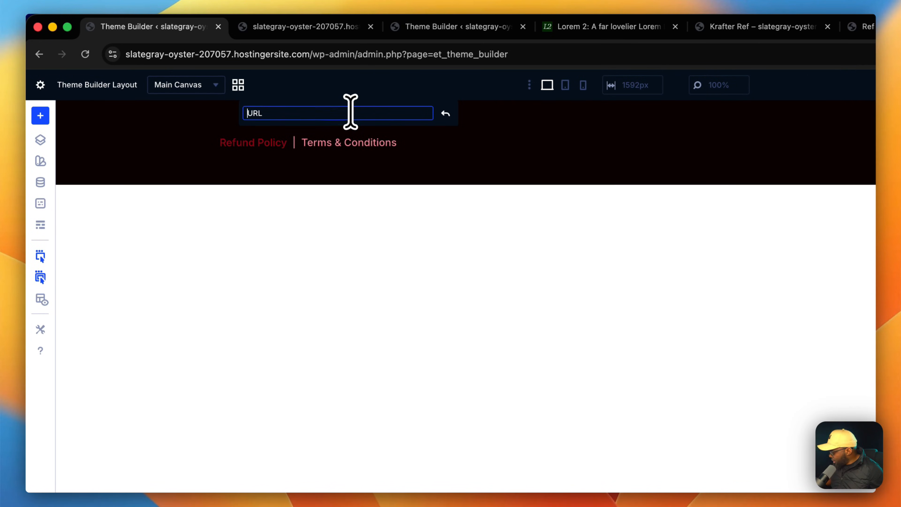
text($)
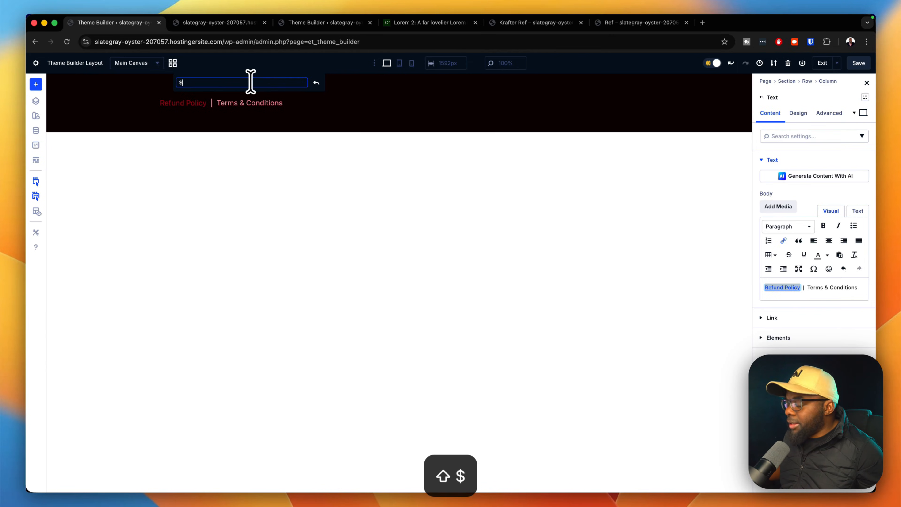
Save and exit the footer layout, then reload the preview and scroll through the new footer links.
click(866, 65)
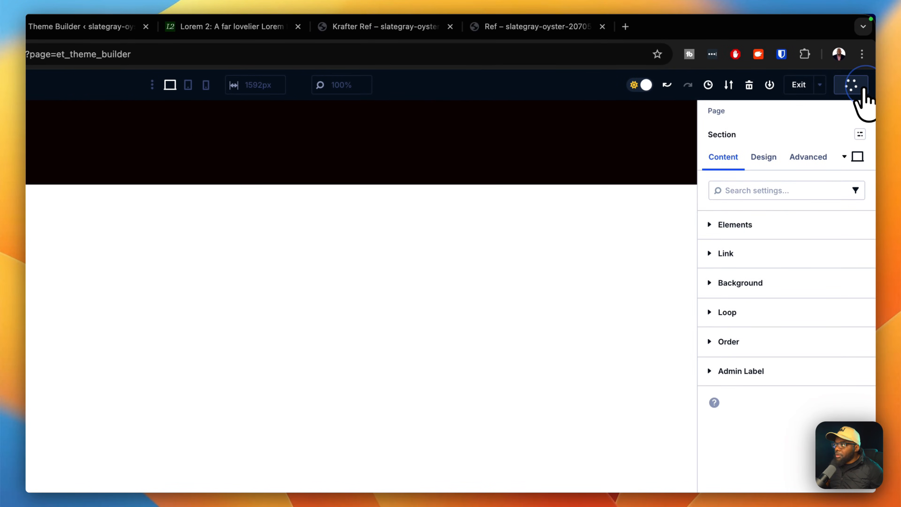
click(799, 85)
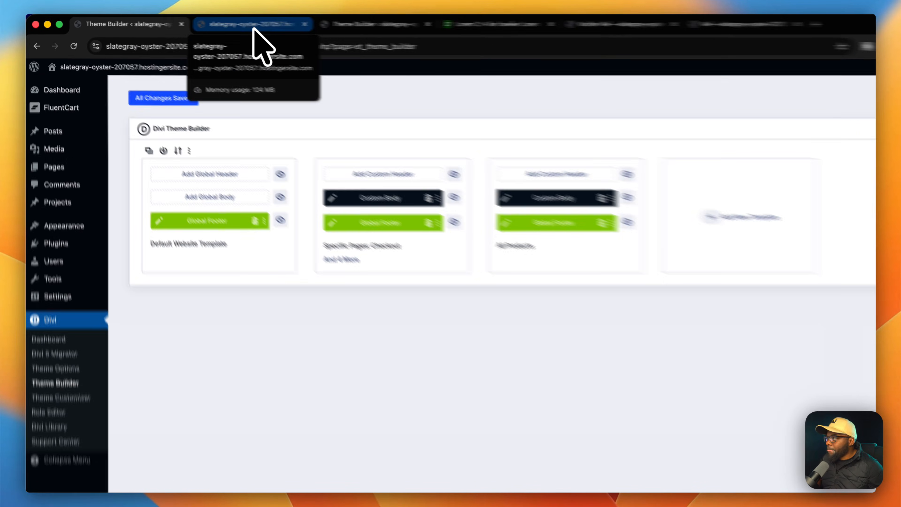
click(254, 25)
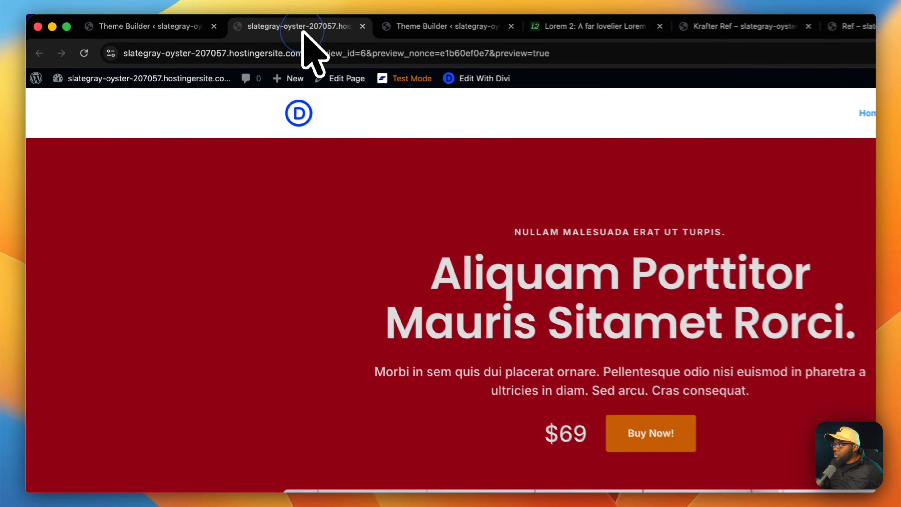
click(87, 54)
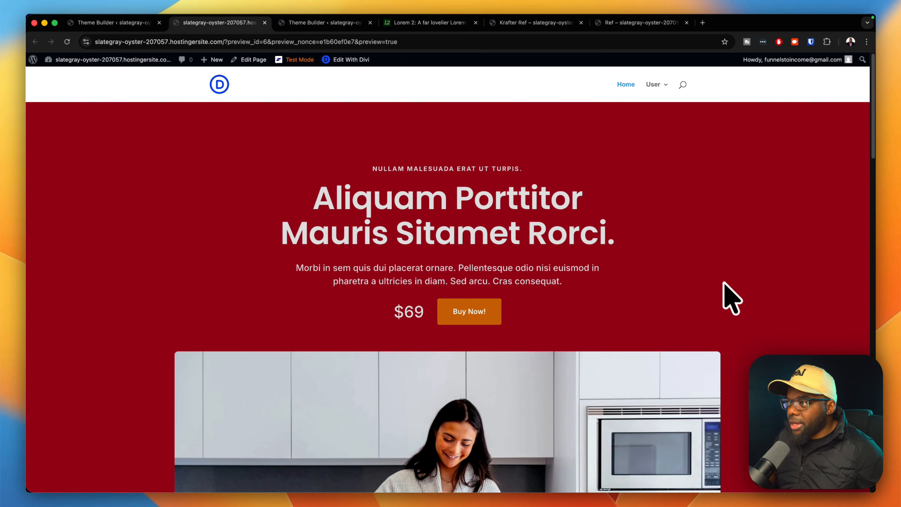
scroll(731, 298, down, 15)
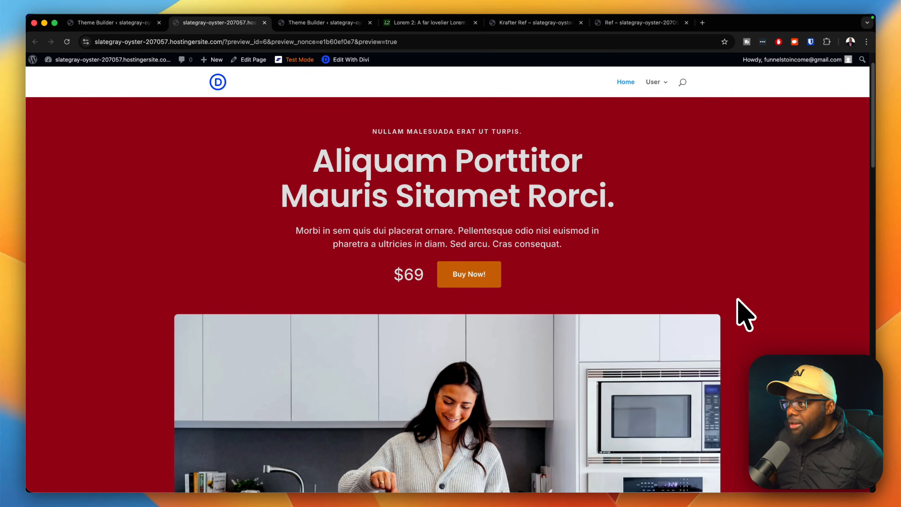
scroll(741, 306, down, 12)
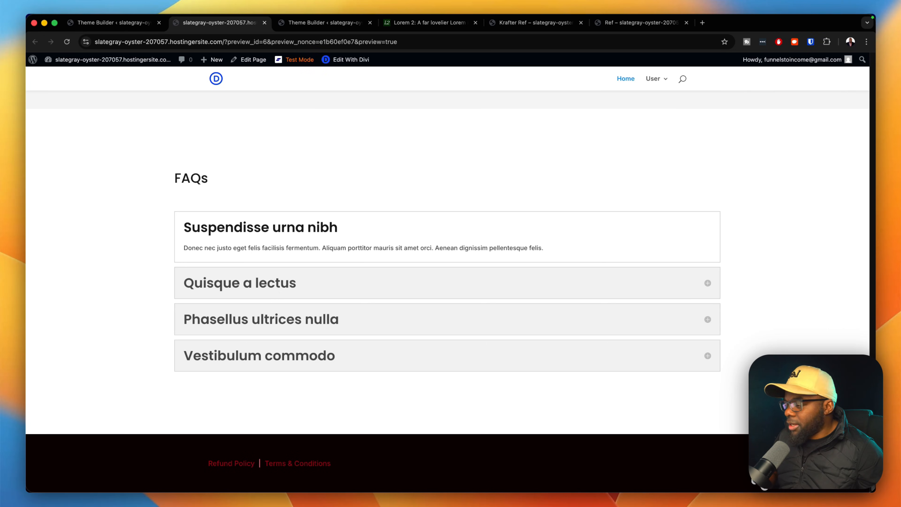
scroll(447, 281, up, 20)
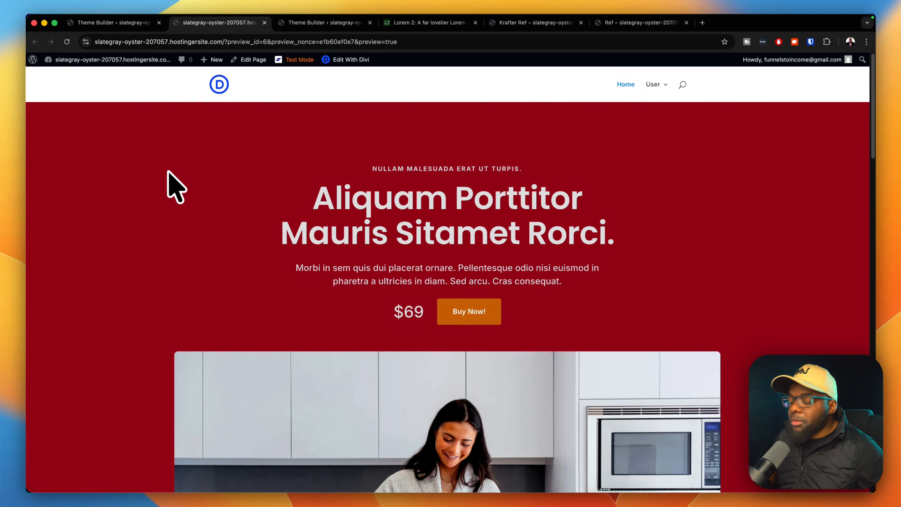
Open the Account page from the User menu, then return to the Theme Builder tab.
mouse_move(668, 93)
click(658, 125)
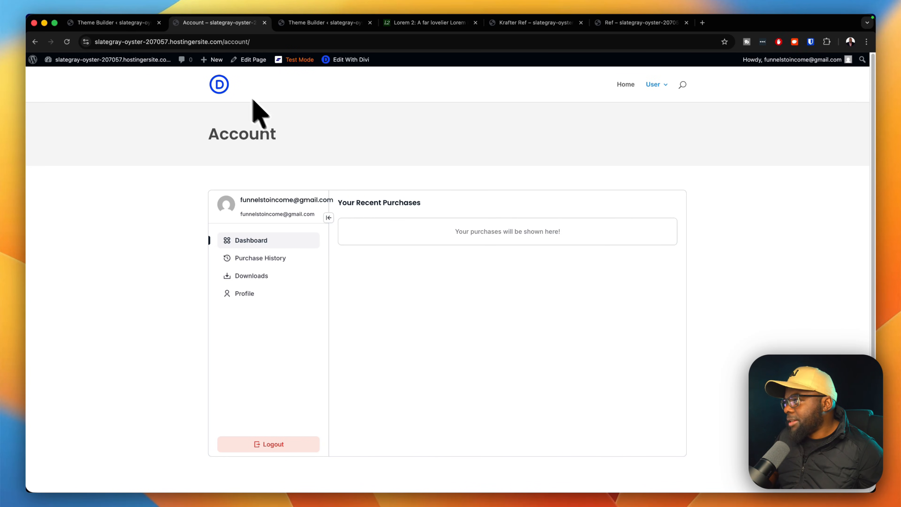
click(139, 23)
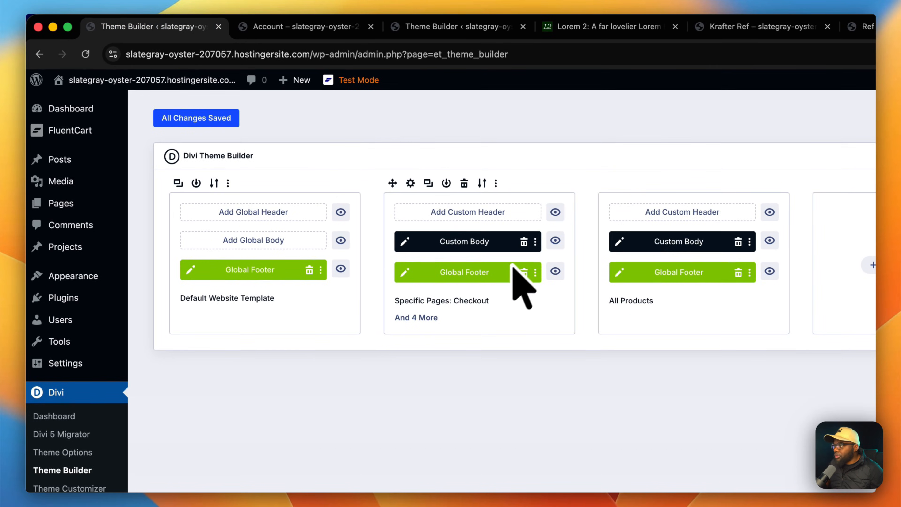
Give Custom Body's title section the Section Large preset instead of Section Medium, save, and view Account.
click(406, 242)
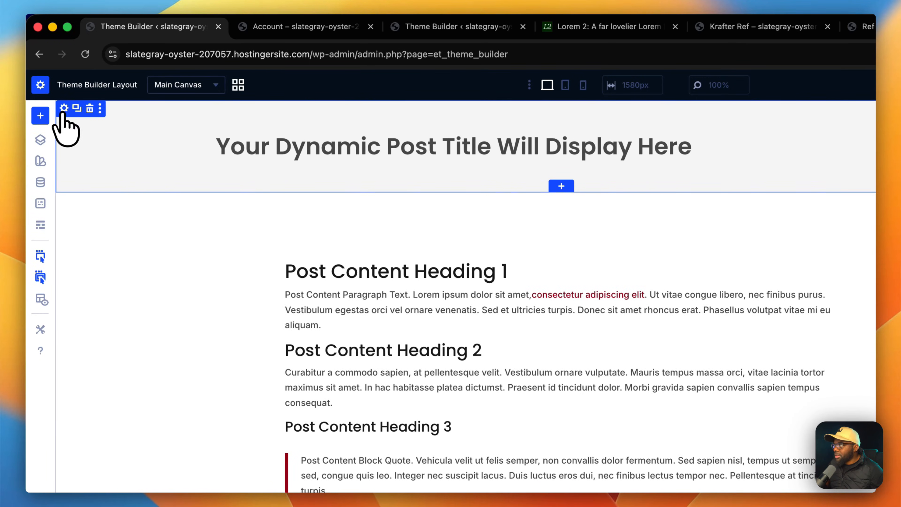
click(63, 108)
click(770, 159)
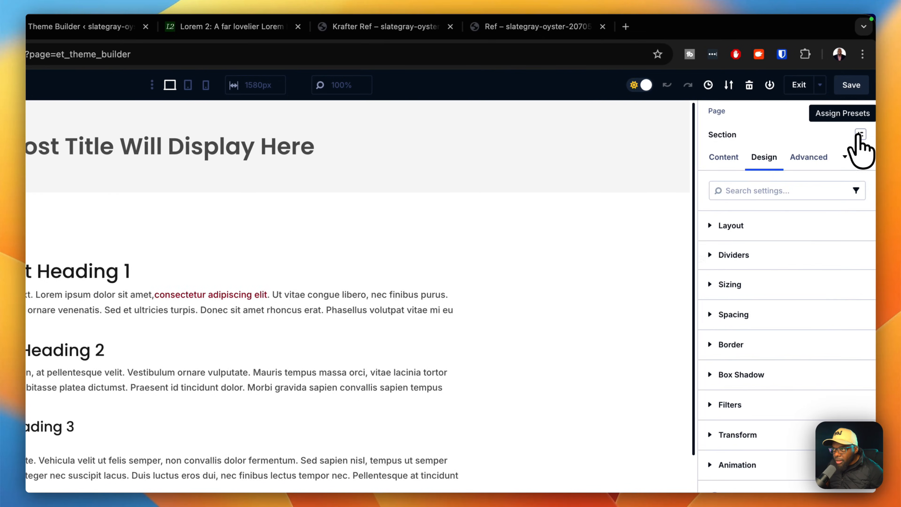
click(863, 134)
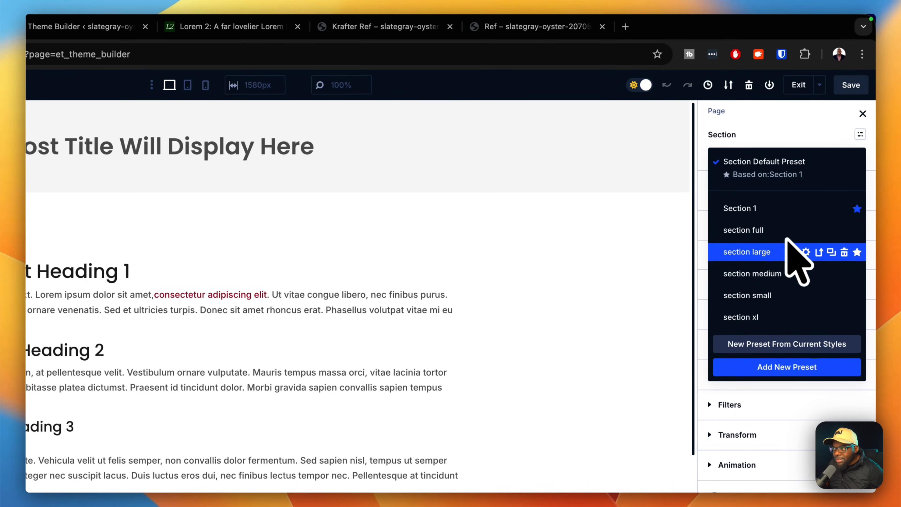
click(774, 272)
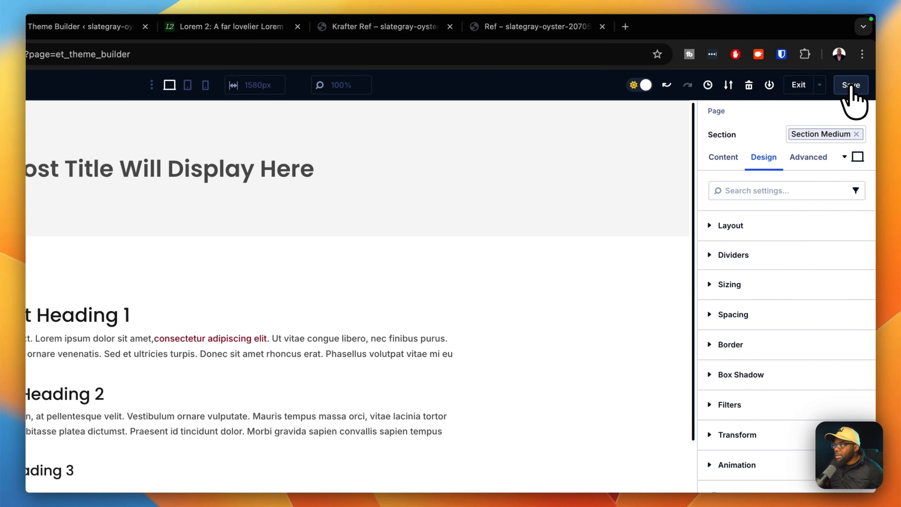
click(857, 135)
click(860, 134)
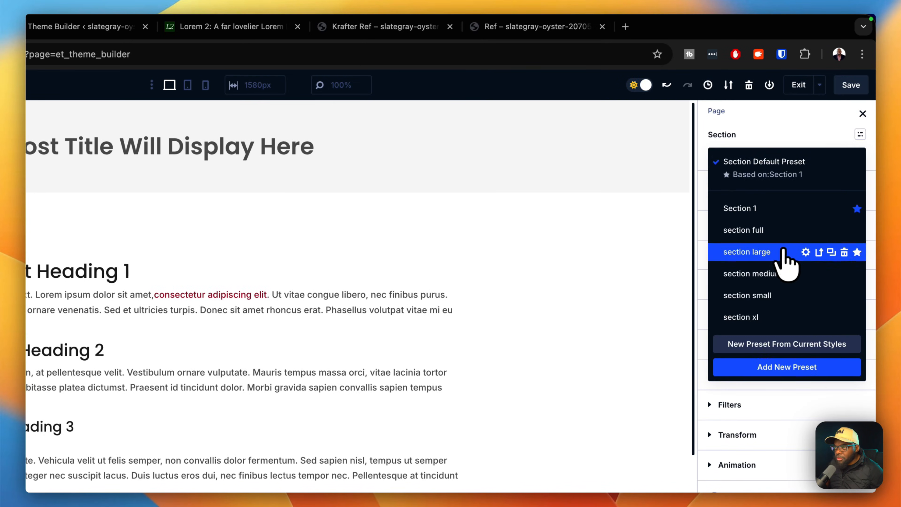
click(784, 252)
click(851, 85)
click(306, 27)
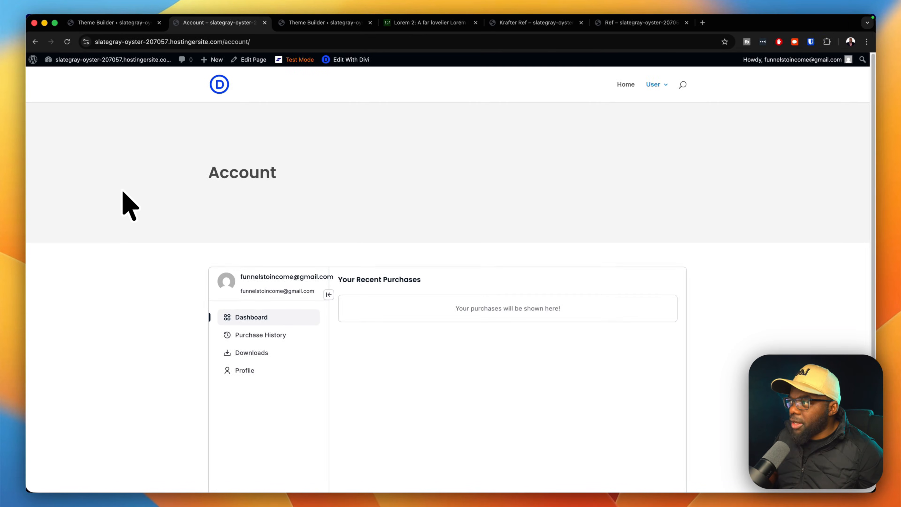
Inspect the Account section's 54px padding in Chrome DevTools beside a widened page.
scroll(171, 273, down, 2)
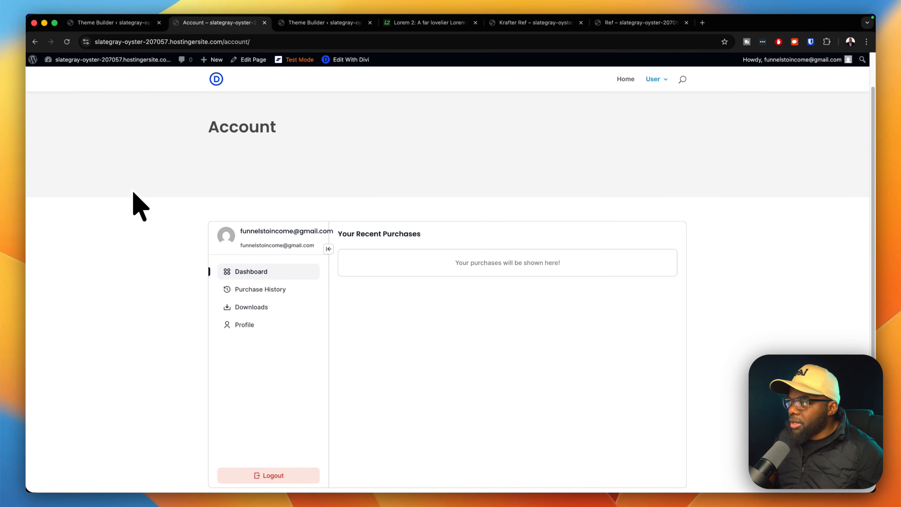
scroll(134, 193, down, 5)
scroll(132, 196, up, 8)
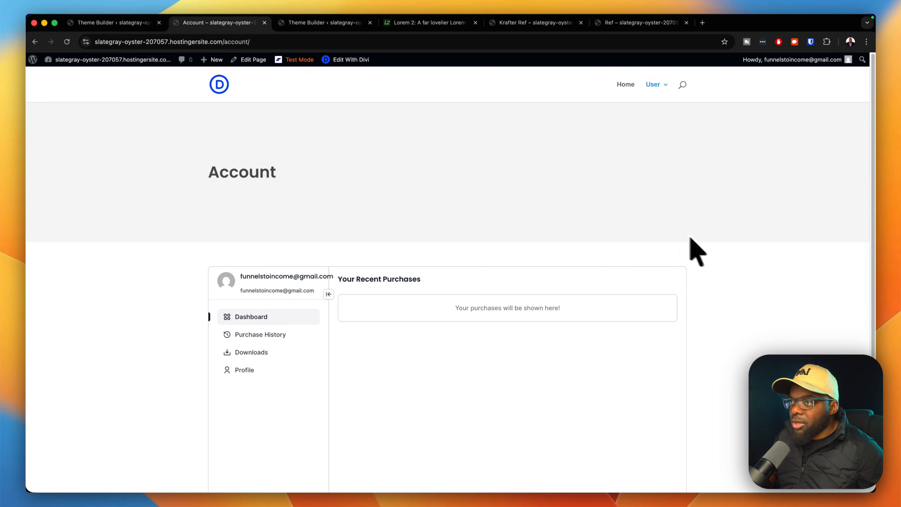
right_click(756, 267)
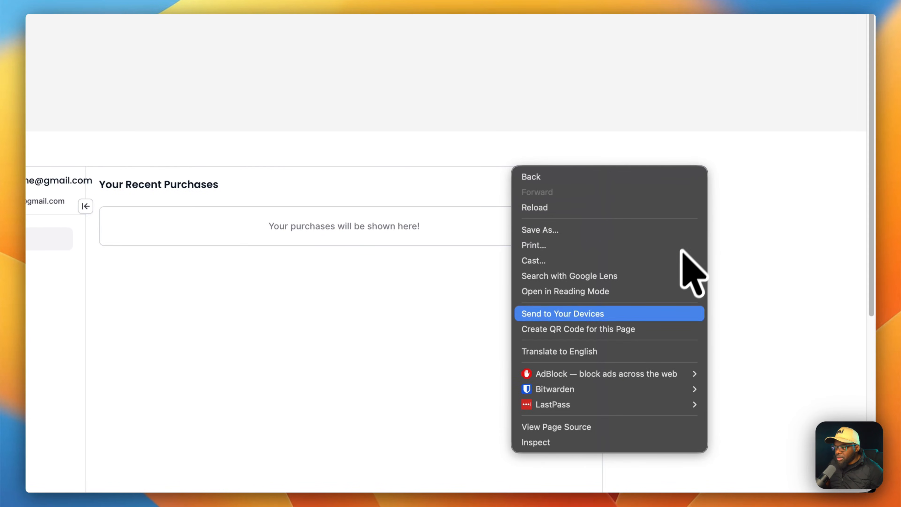
click(609, 442)
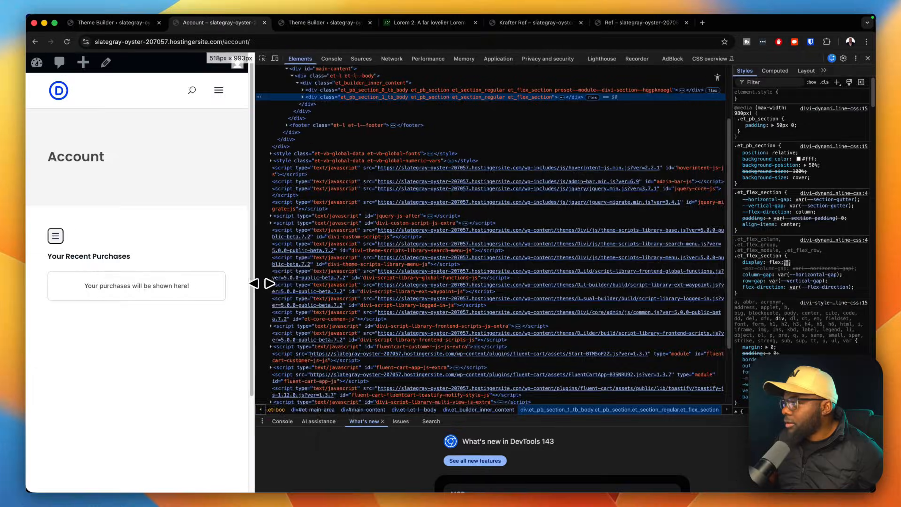
drag(261, 282, 621, 321)
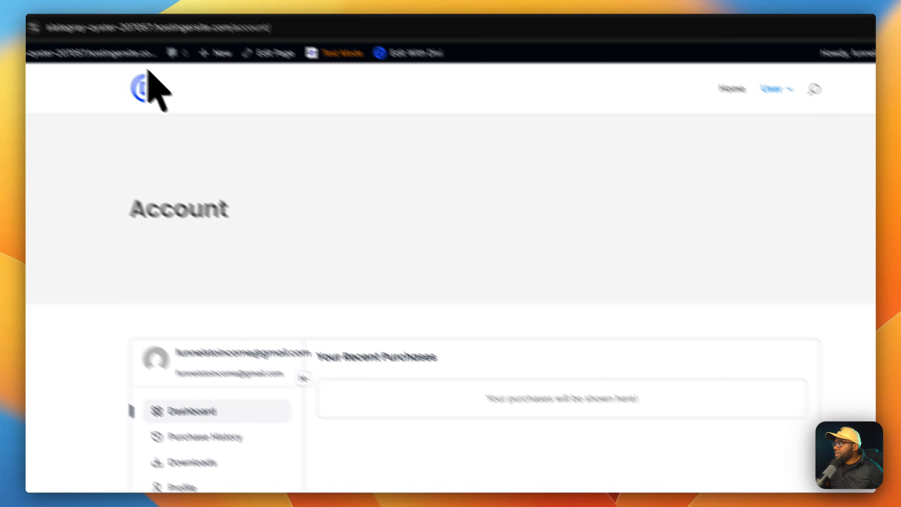
Swap the title section's Section Large preset for Section Medium, reload Account, and close DevTools.
click(123, 28)
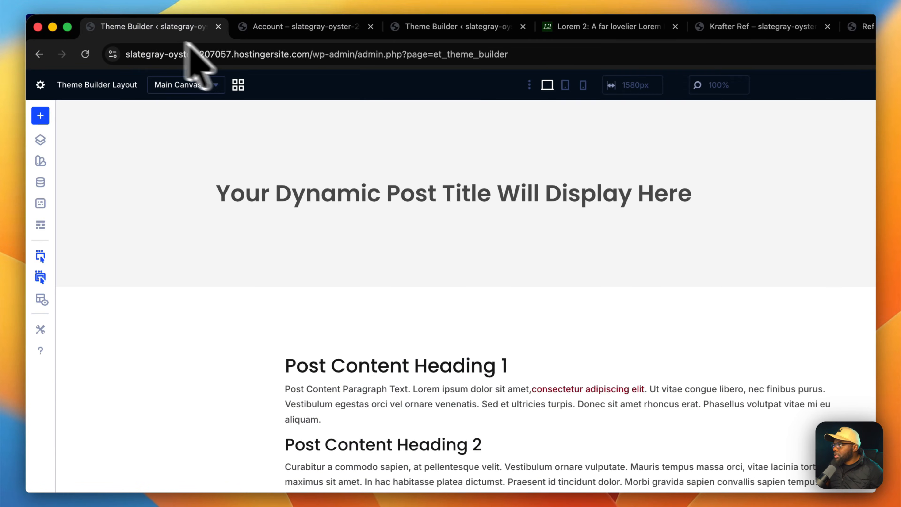
click(858, 134)
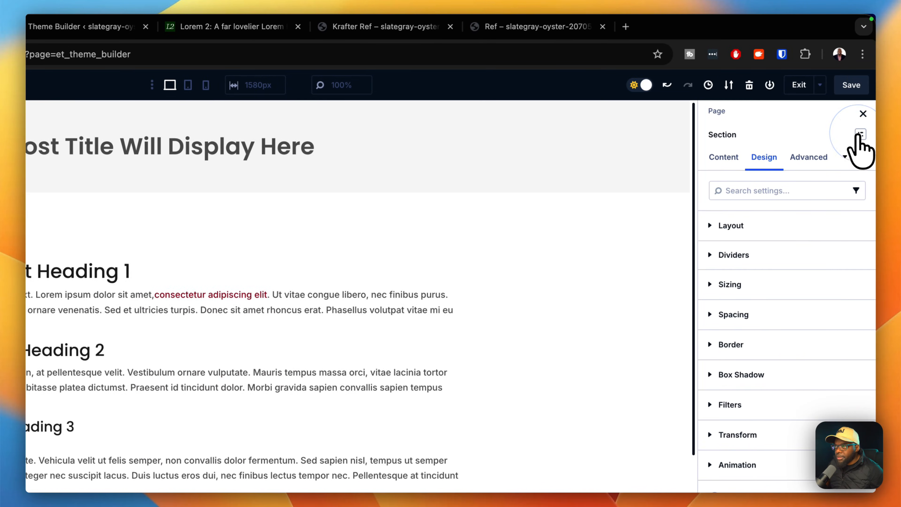
click(859, 136)
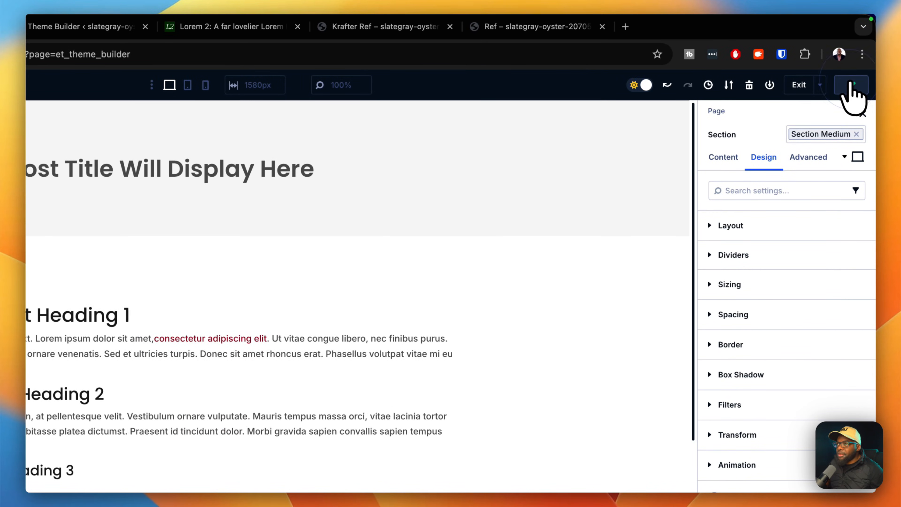
click(295, 30)
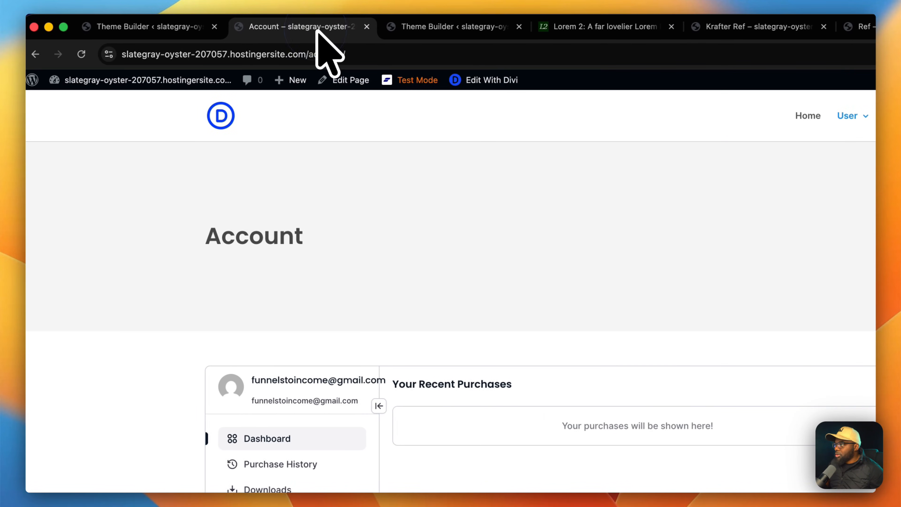
click(85, 54)
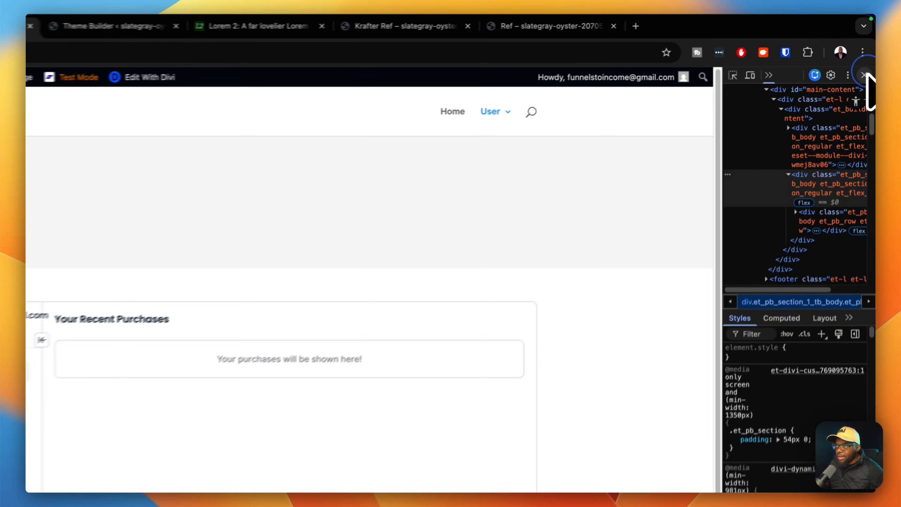
click(867, 59)
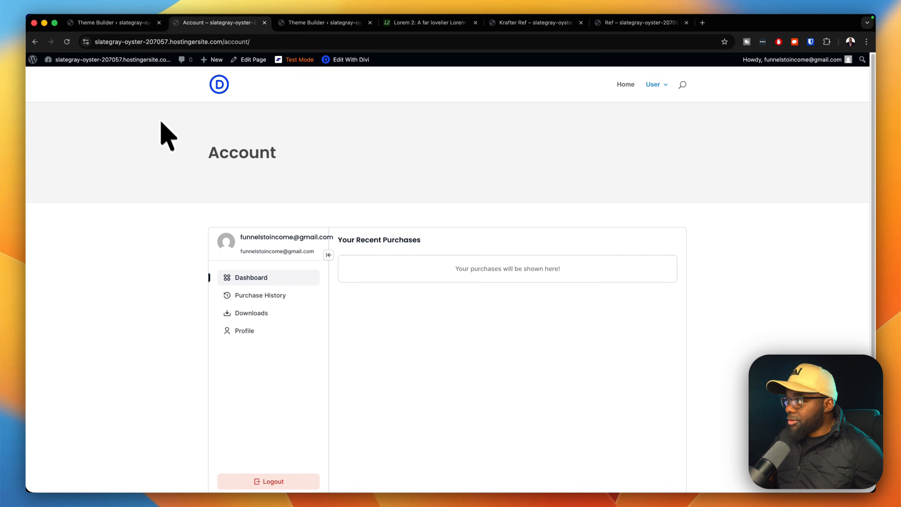
Apply the Content Row preset to both Custom Body rows, check Account, then save the template.
click(115, 23)
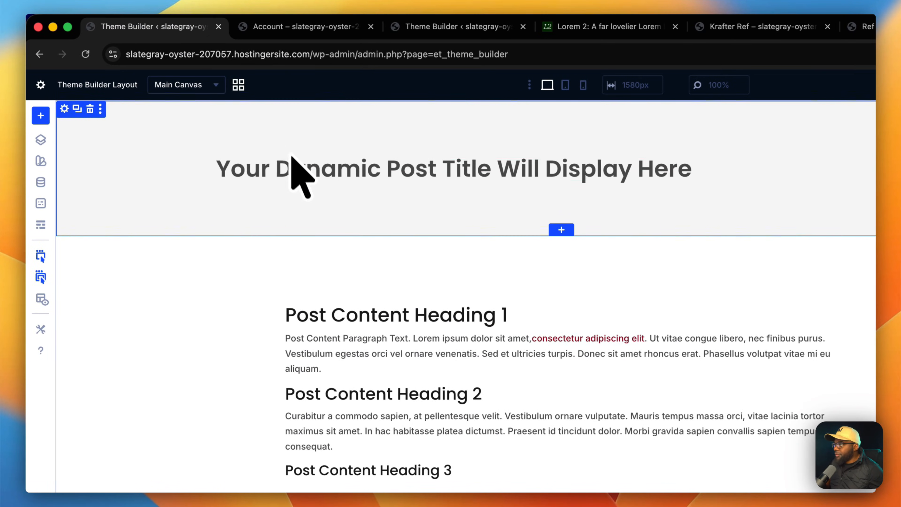
mouse_move(238, 170)
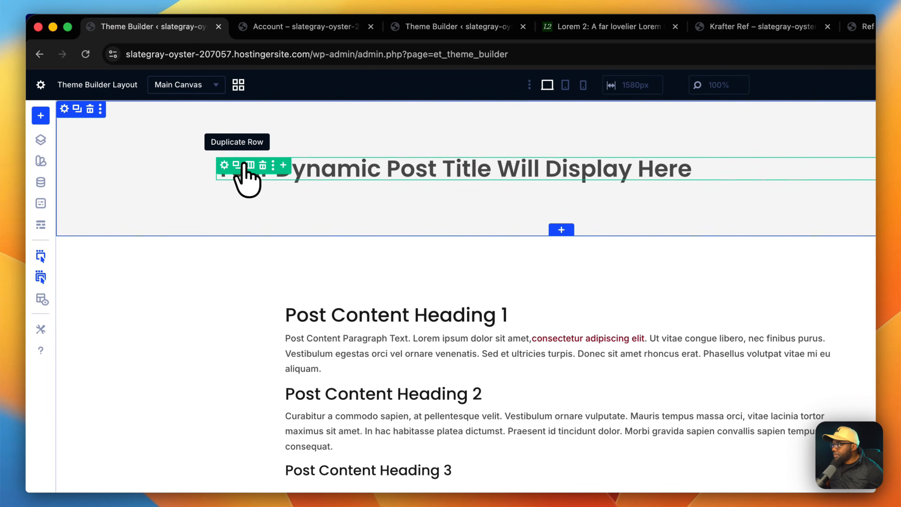
click(224, 166)
click(861, 135)
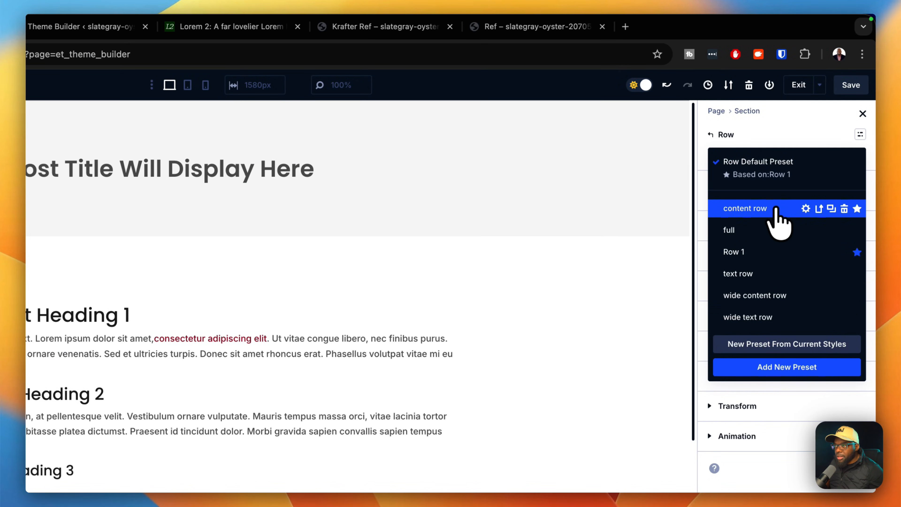
click(771, 211)
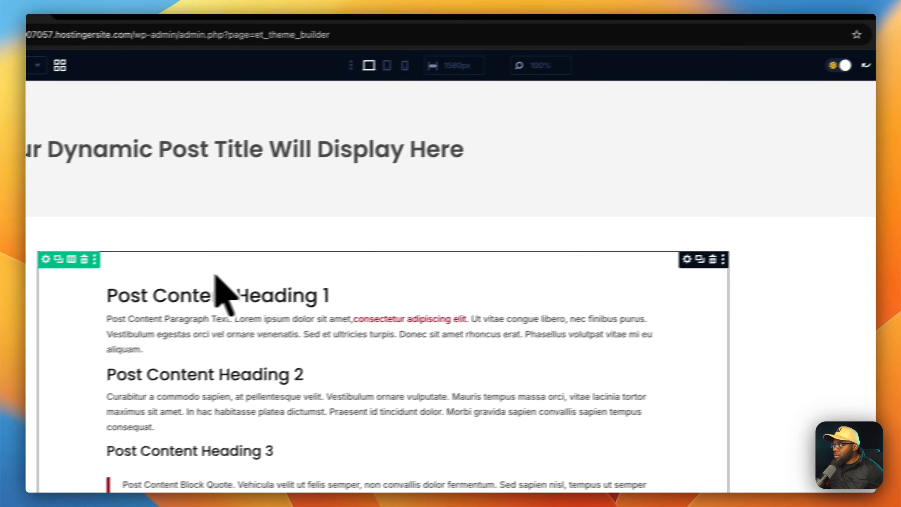
click(222, 261)
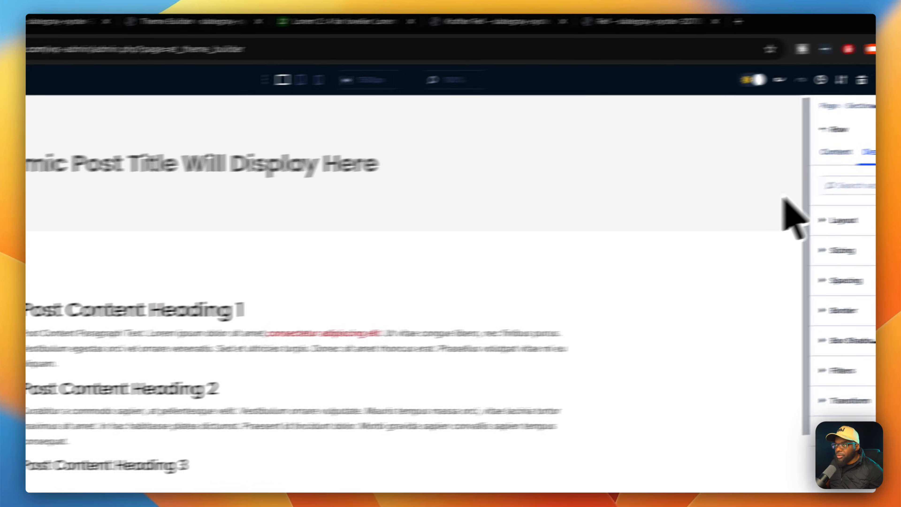
click(855, 134)
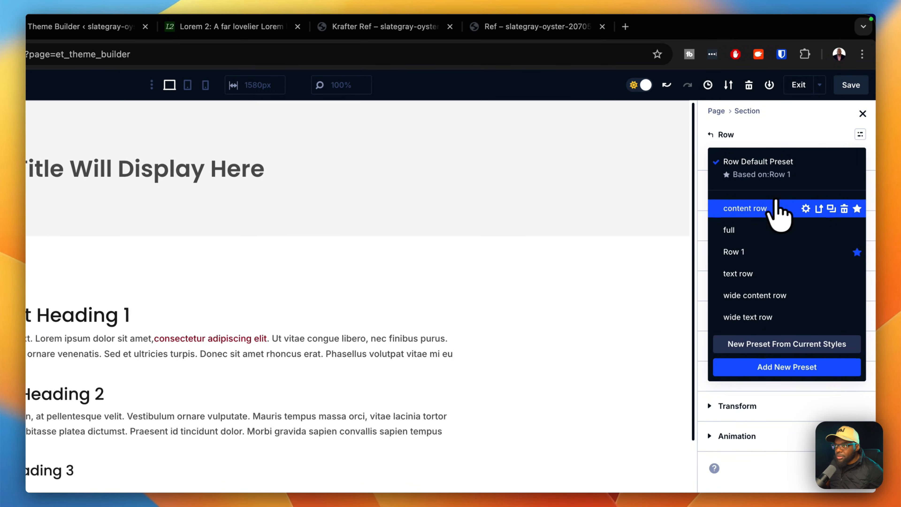
click(772, 210)
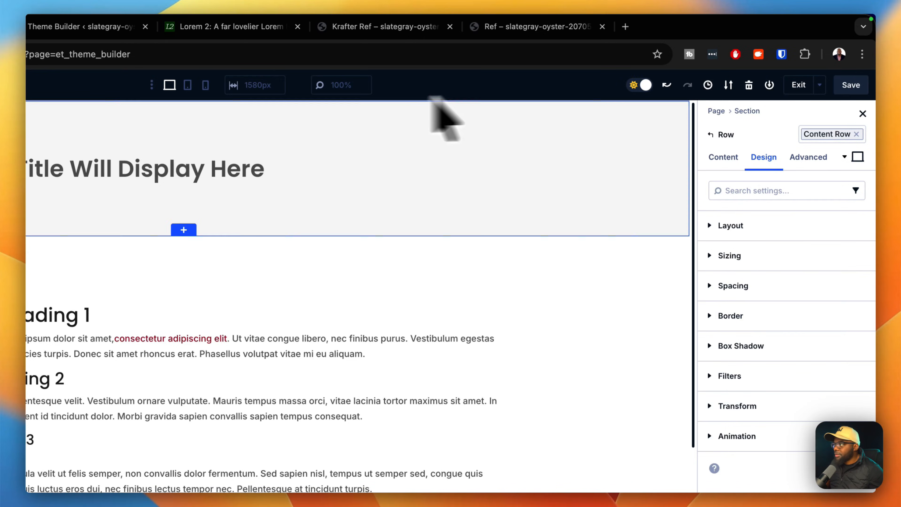
click(85, 54)
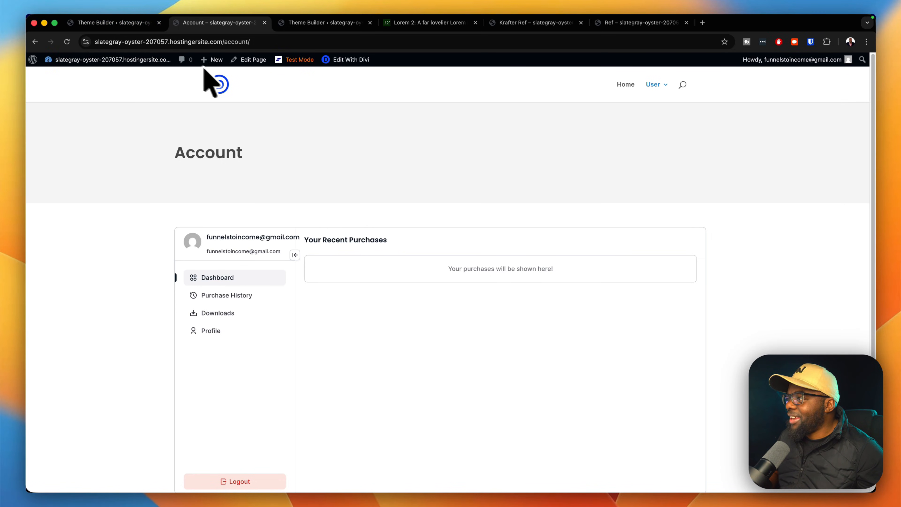
click(154, 23)
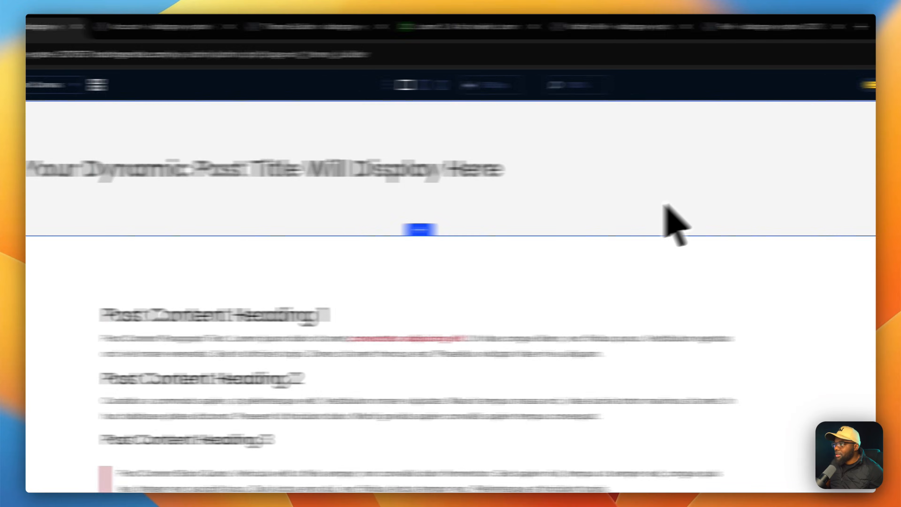
click(852, 85)
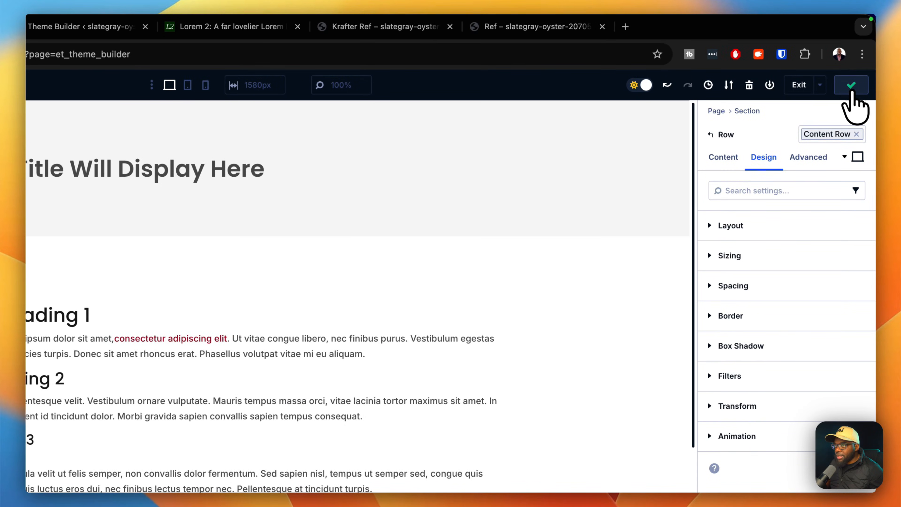
click(798, 89)
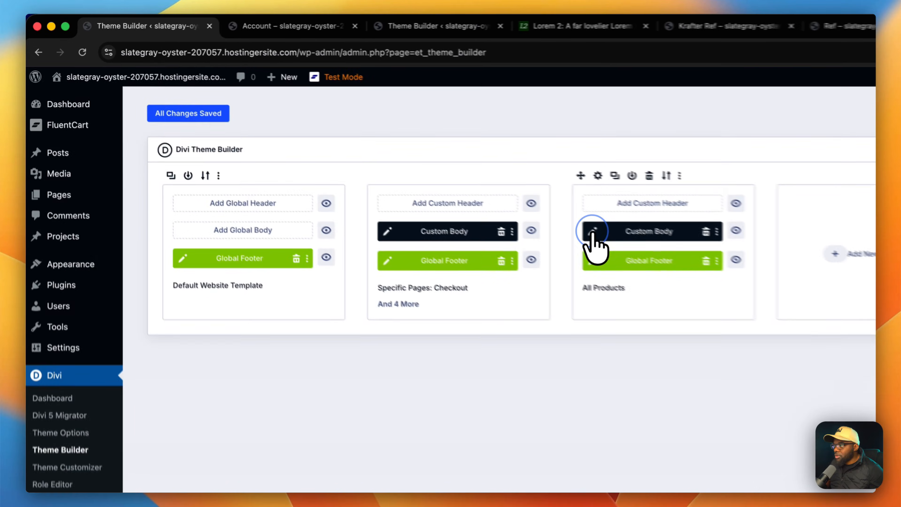
In the All Products body template, give the section Section Medium and the post-content row Content Row.
click(436, 172)
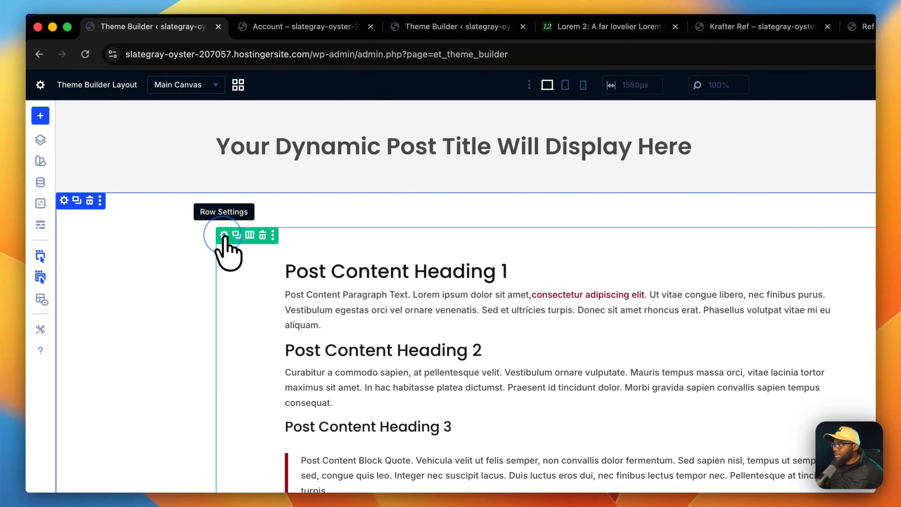
click(224, 235)
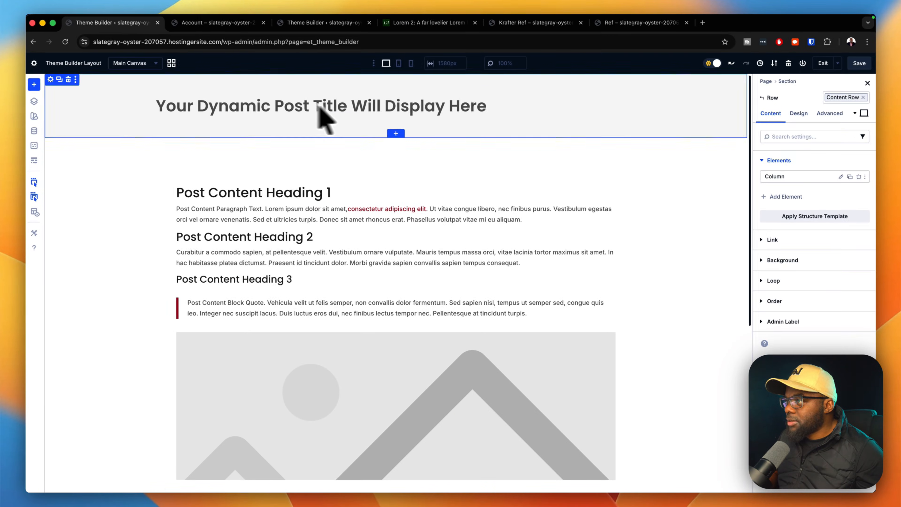
click(63, 85)
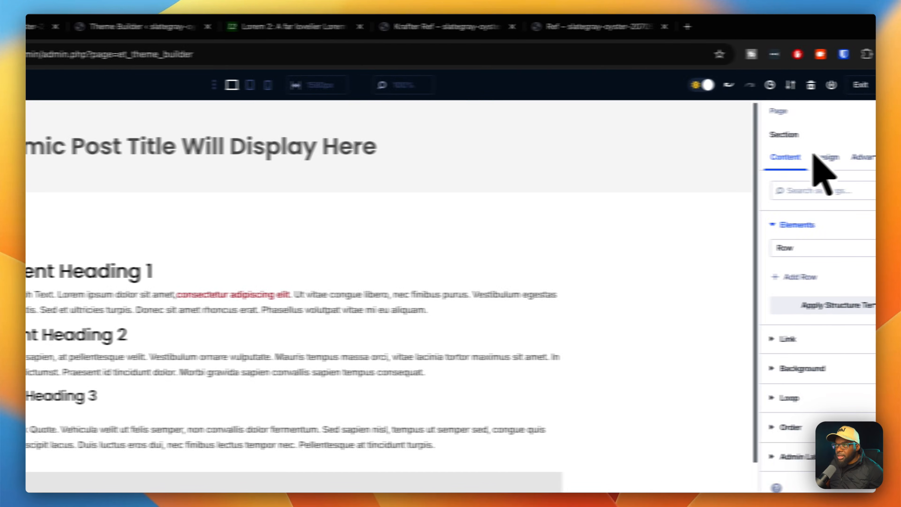
click(865, 97)
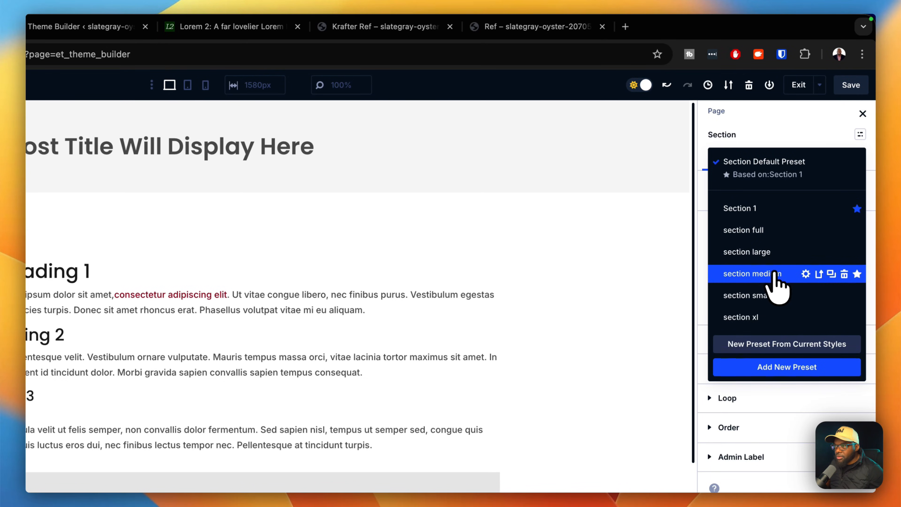
click(774, 273)
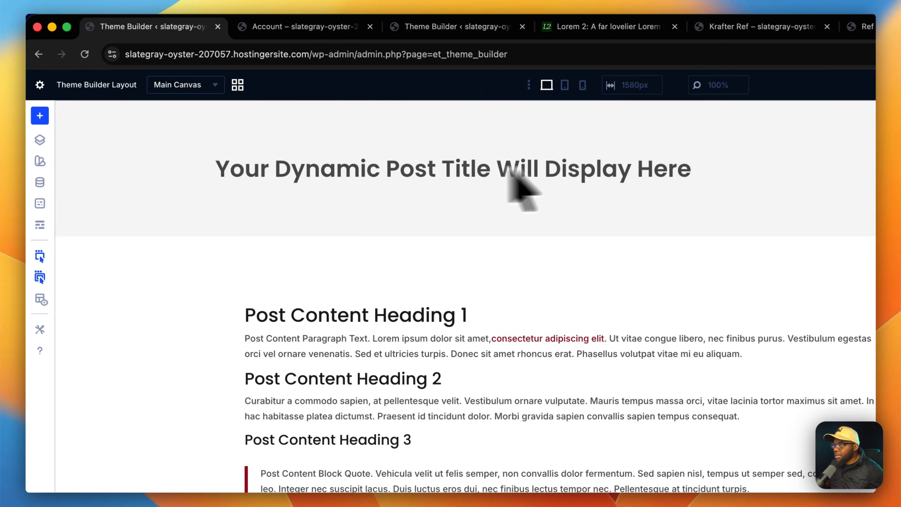
click(863, 136)
click(779, 204)
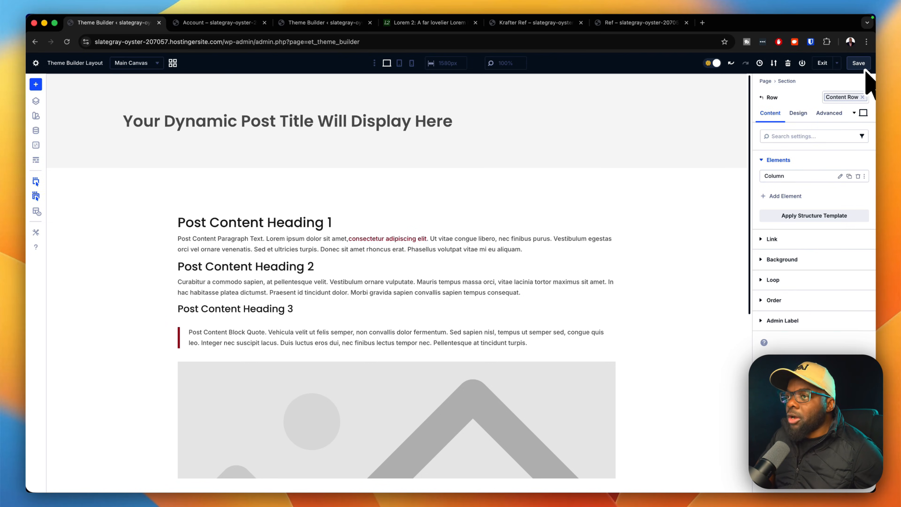
key(ctrl+Tab)
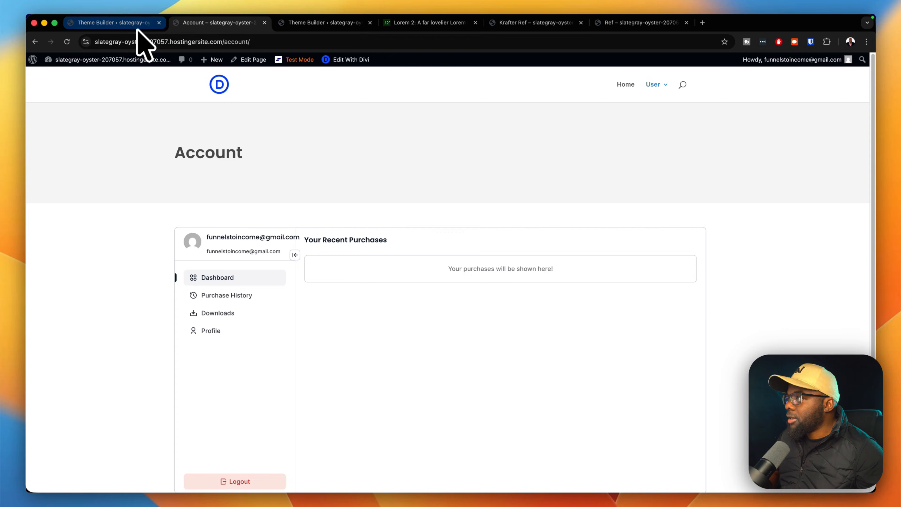
Start a global header with a one-column row holding a Menu module.
click(138, 27)
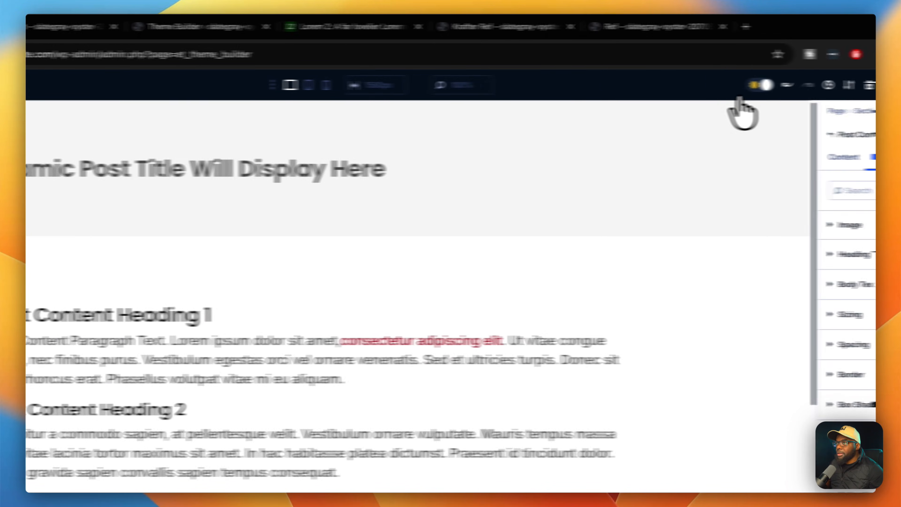
click(796, 87)
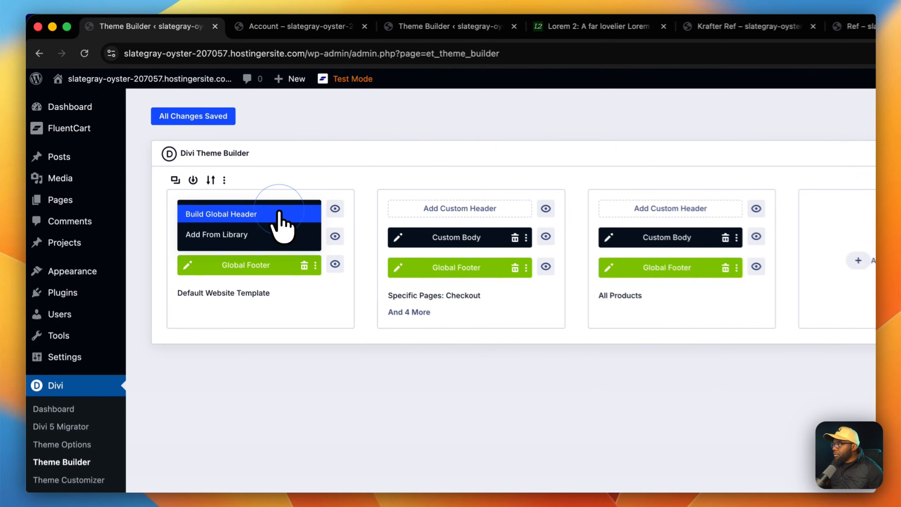
click(280, 213)
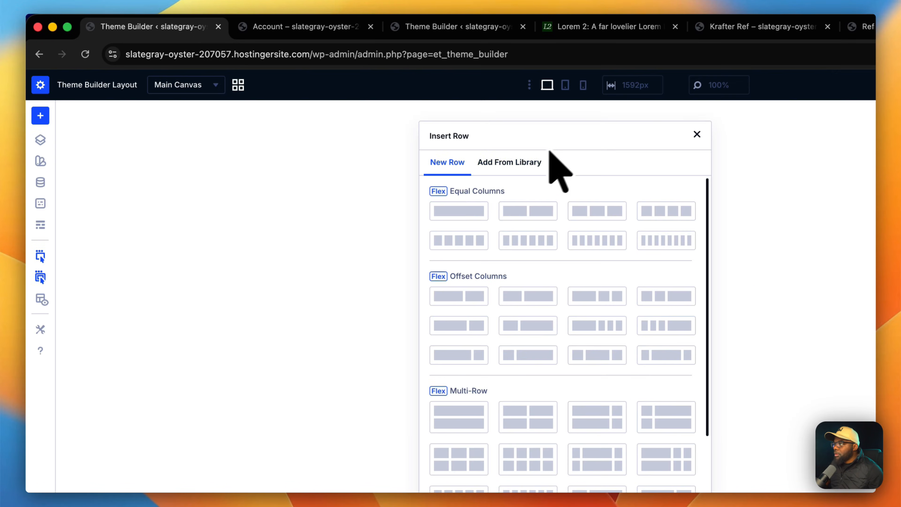
click(471, 209)
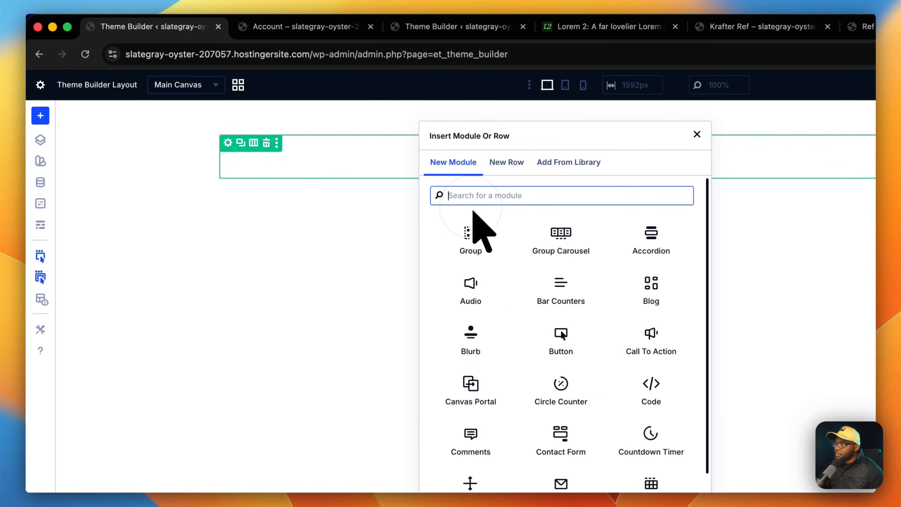
text(me)
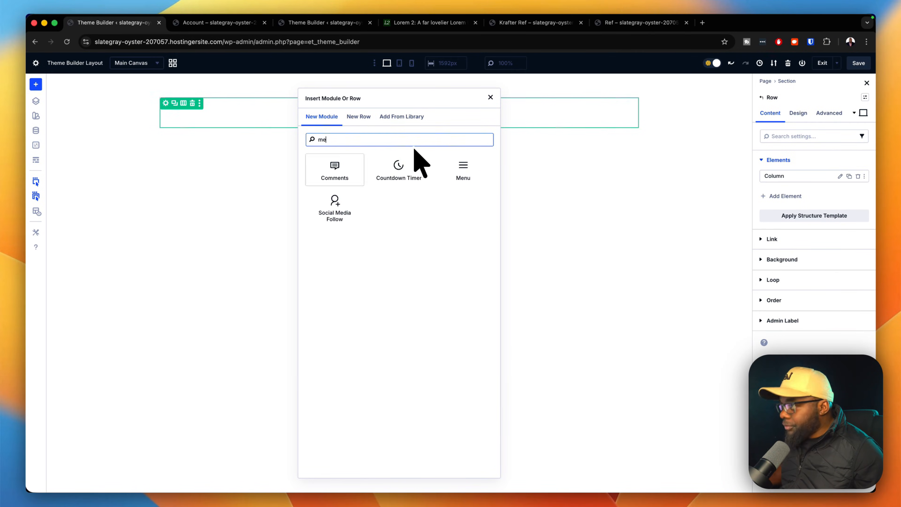
click(463, 167)
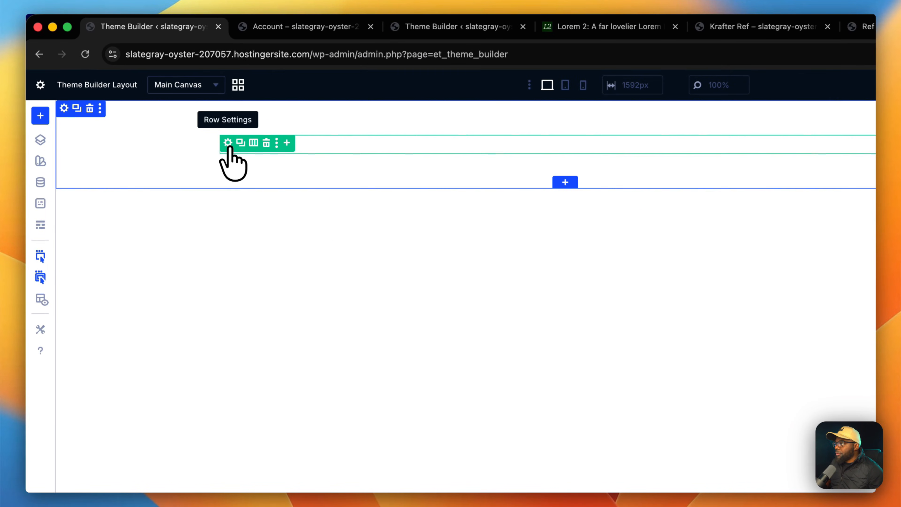
Give the header row the Content Row preset and its section the Section Small preset.
click(228, 143)
click(852, 134)
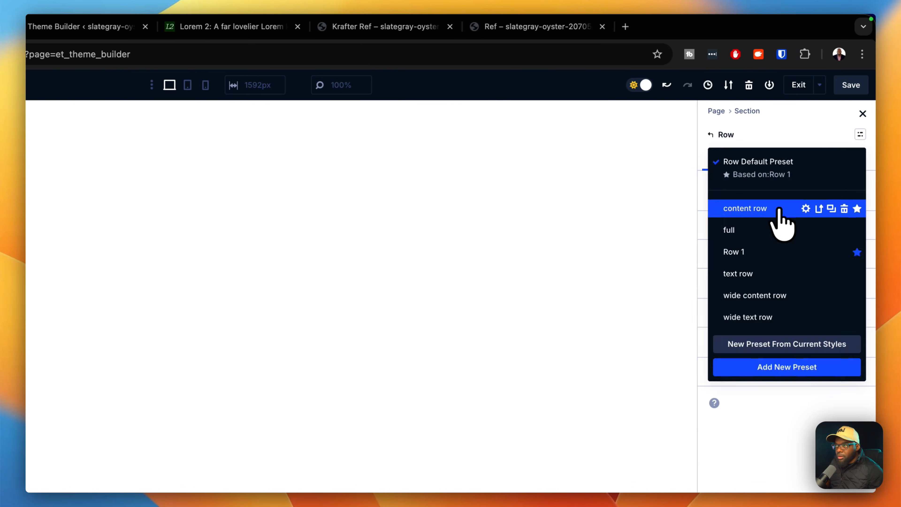
click(774, 210)
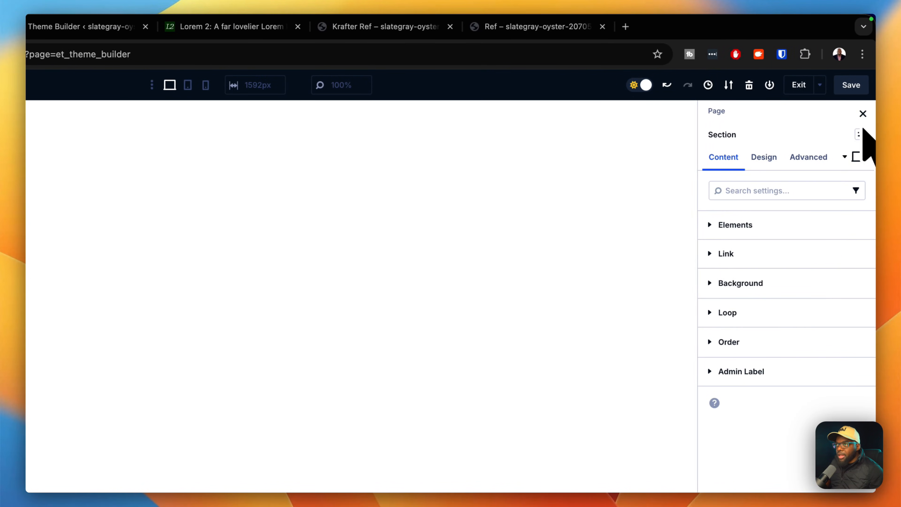
click(861, 135)
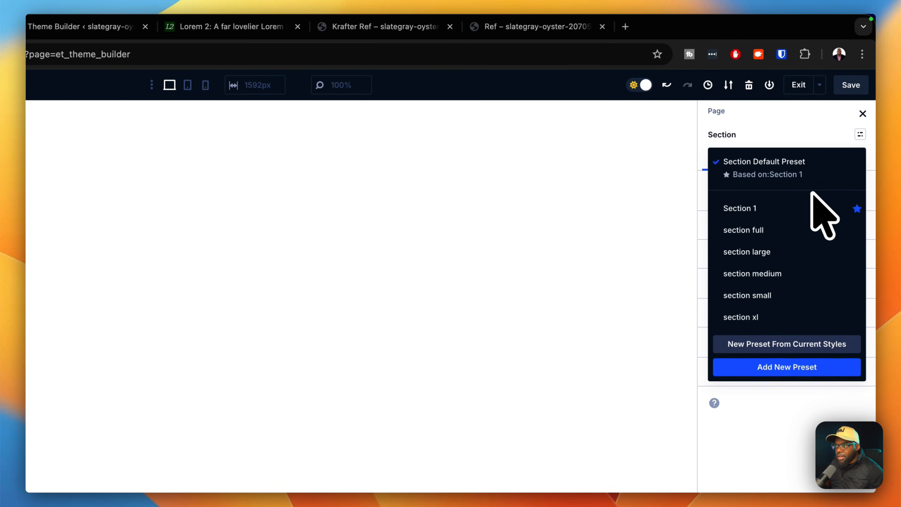
click(781, 295)
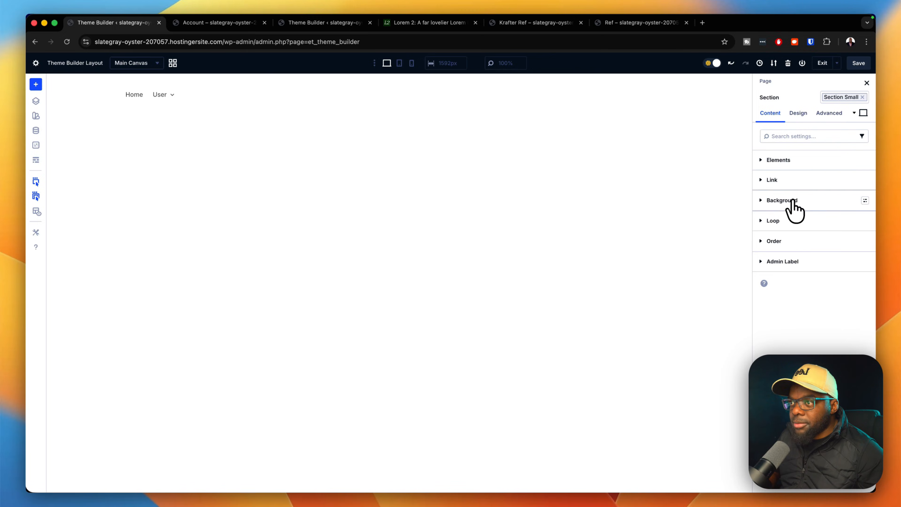
Set the header section's background colour to Gray 100.
click(792, 201)
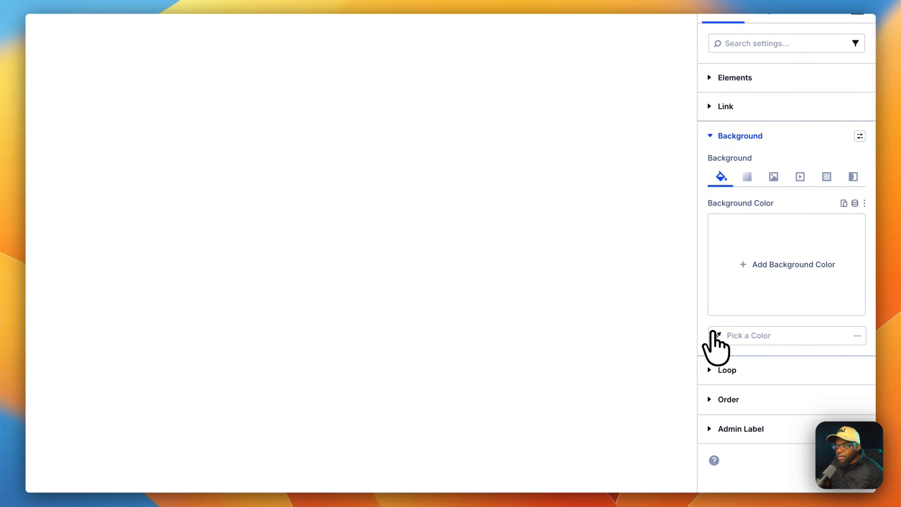
click(714, 333)
click(641, 344)
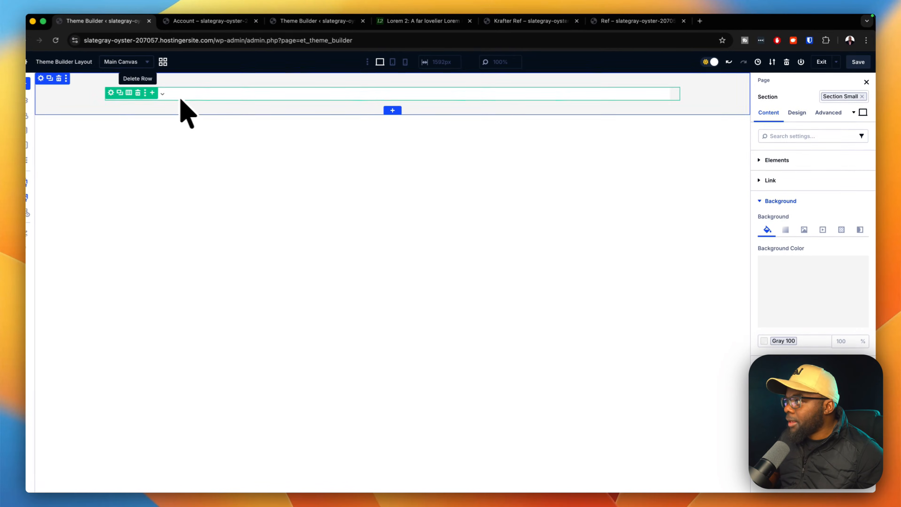
Set the Menu module's logo to the dynamic Site Logo.
click(635, 93)
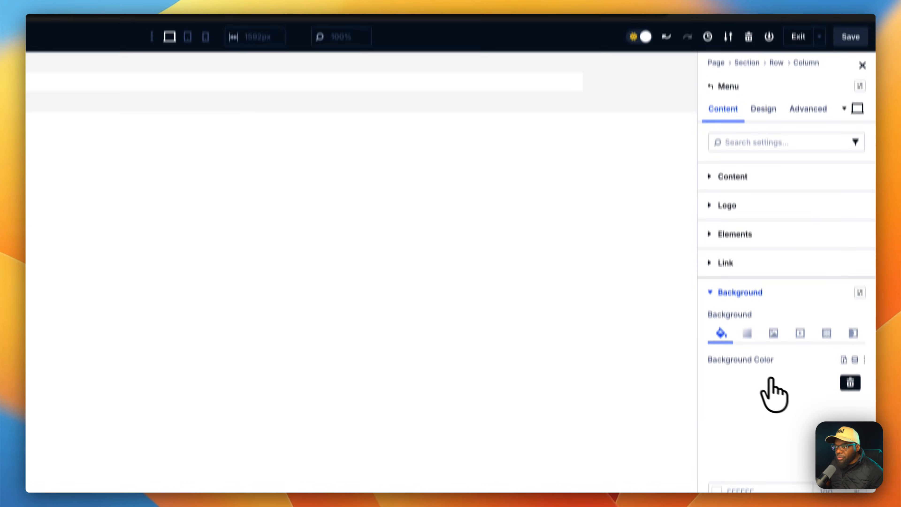
click(848, 432)
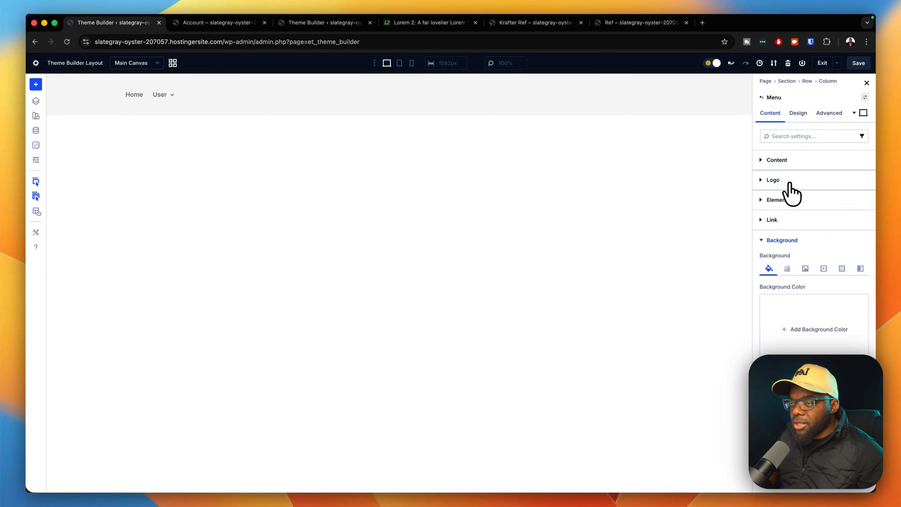
click(790, 181)
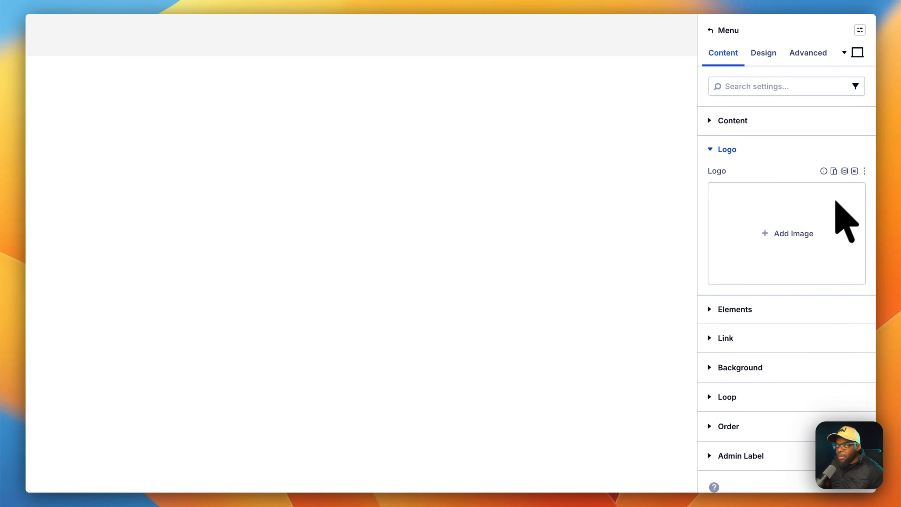
click(845, 171)
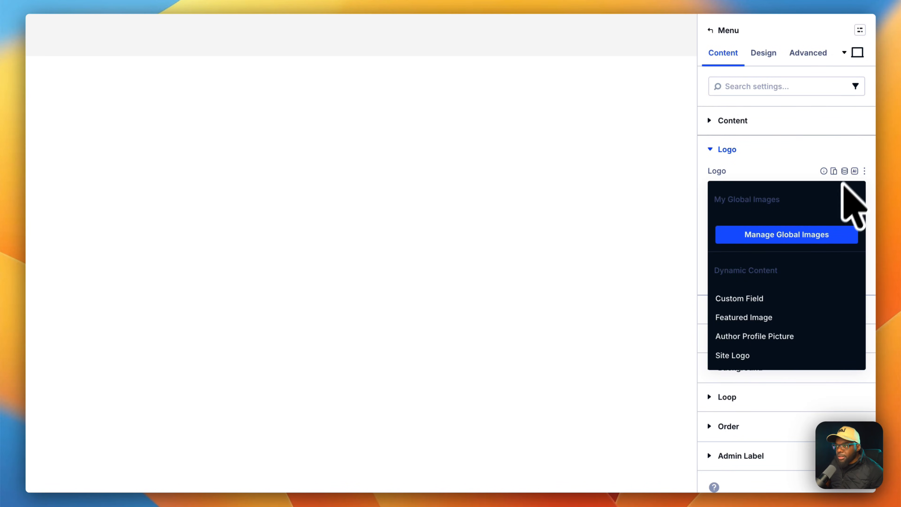
click(759, 355)
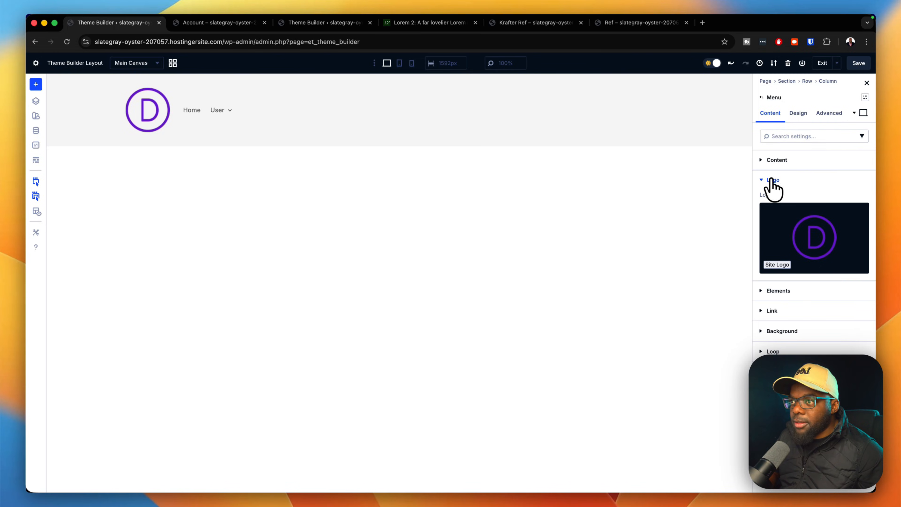
click(770, 179)
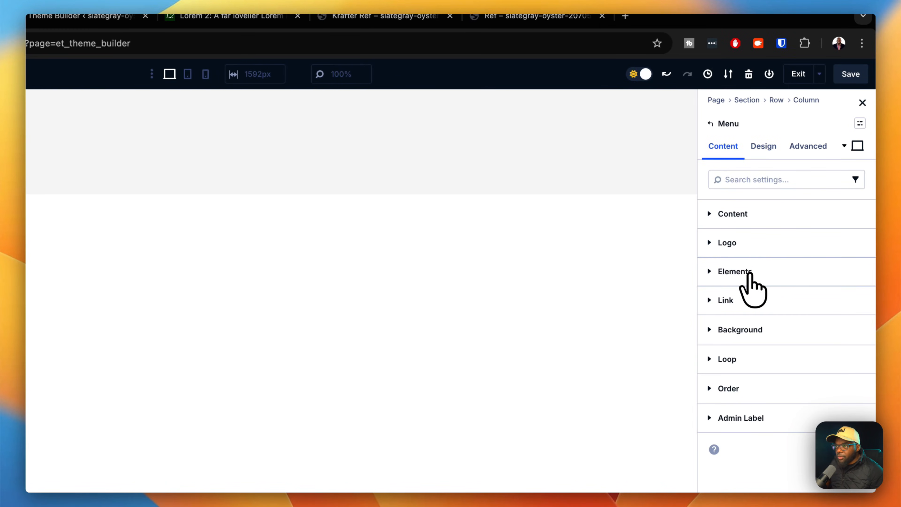
click(749, 273)
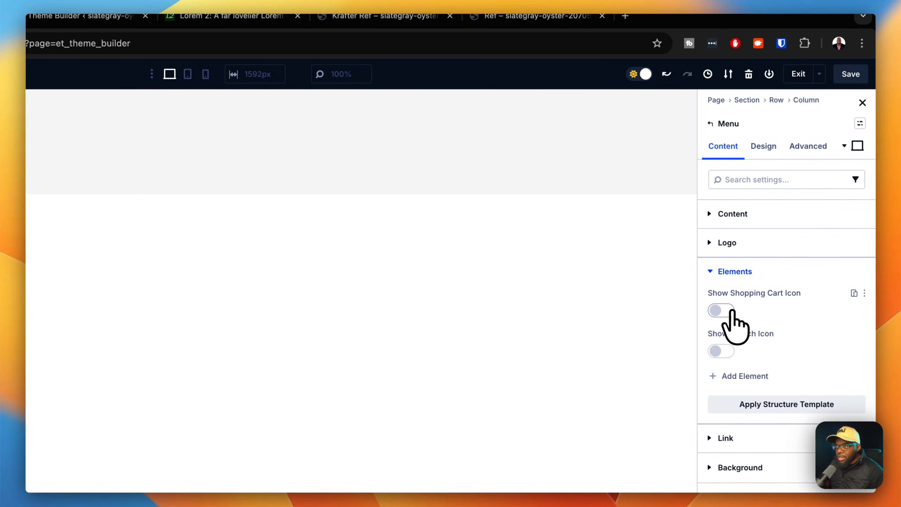
click(722, 311)
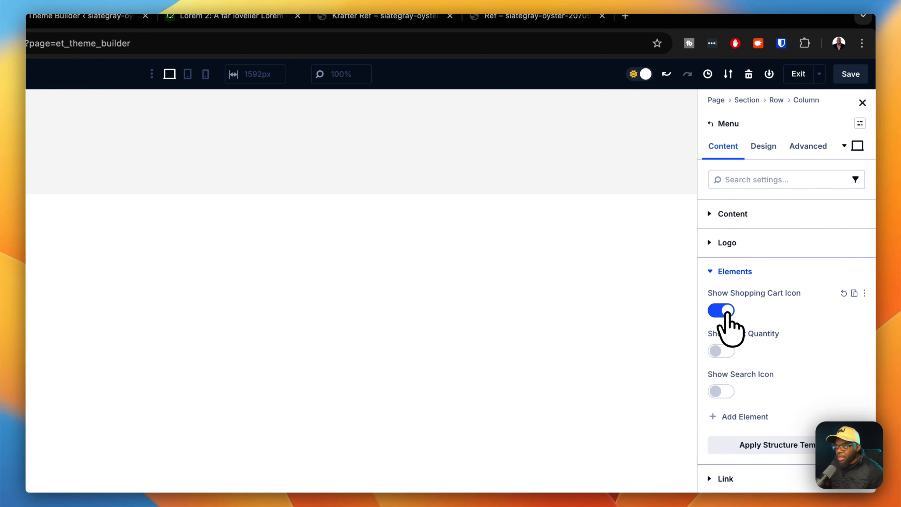
click(722, 311)
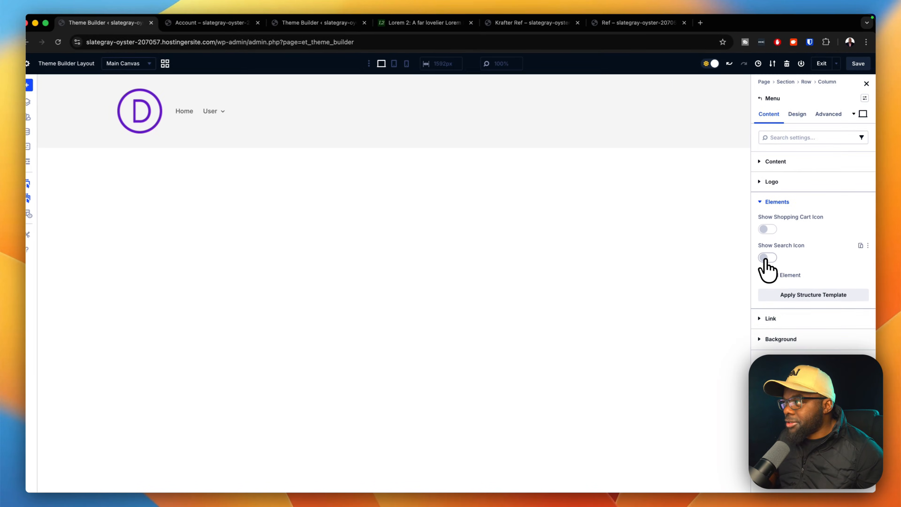
Set the menu's logo width to 64px in the logo sizing options.
click(799, 113)
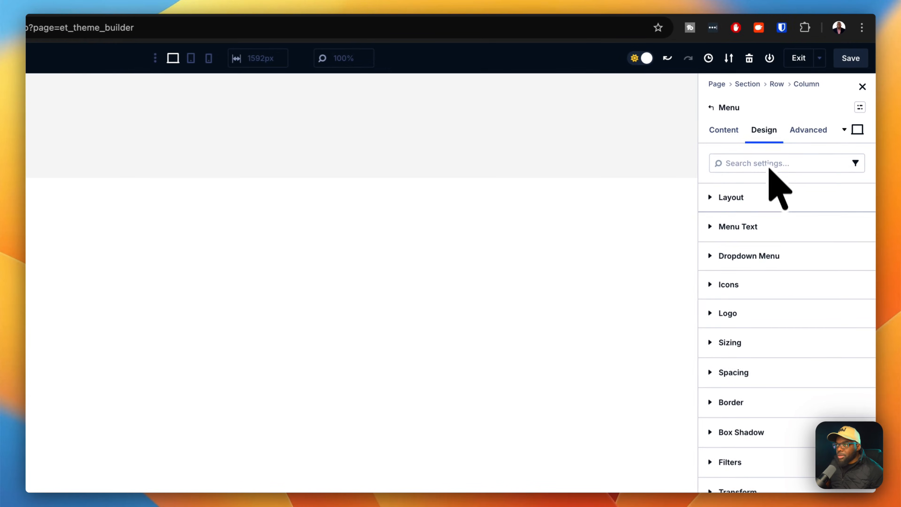
click(765, 309)
click(766, 343)
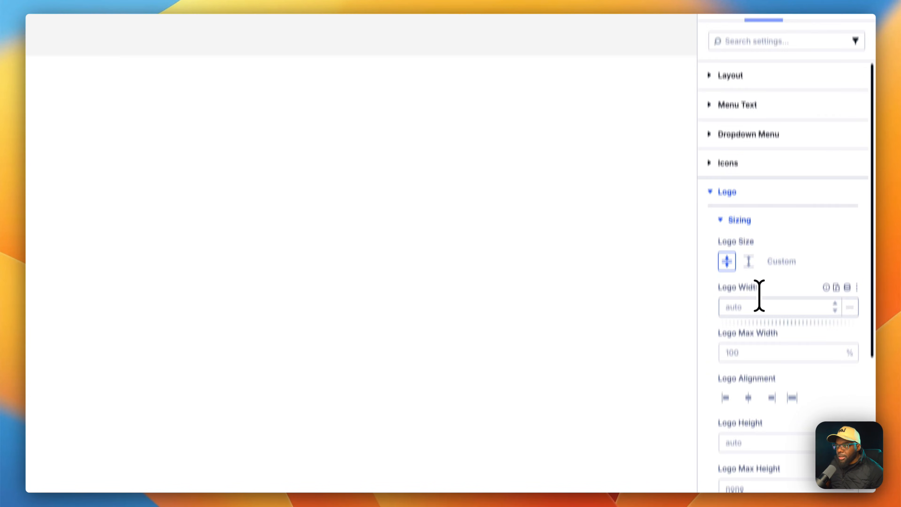
click(755, 430)
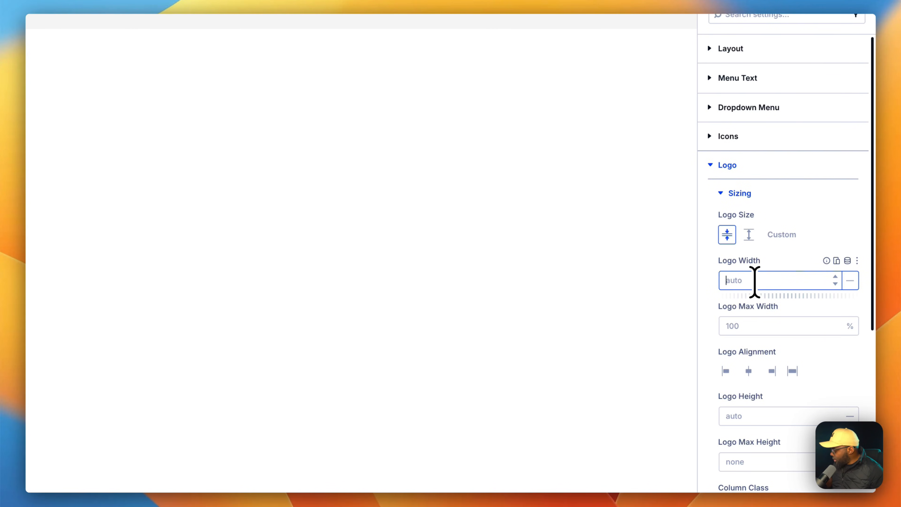
text(10)
text(0p)
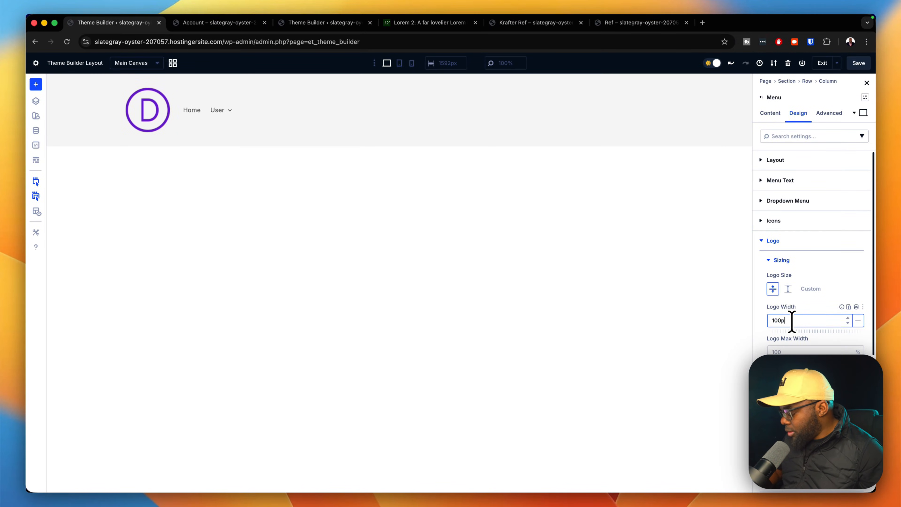
text(x)
drag(801, 332, 799, 332)
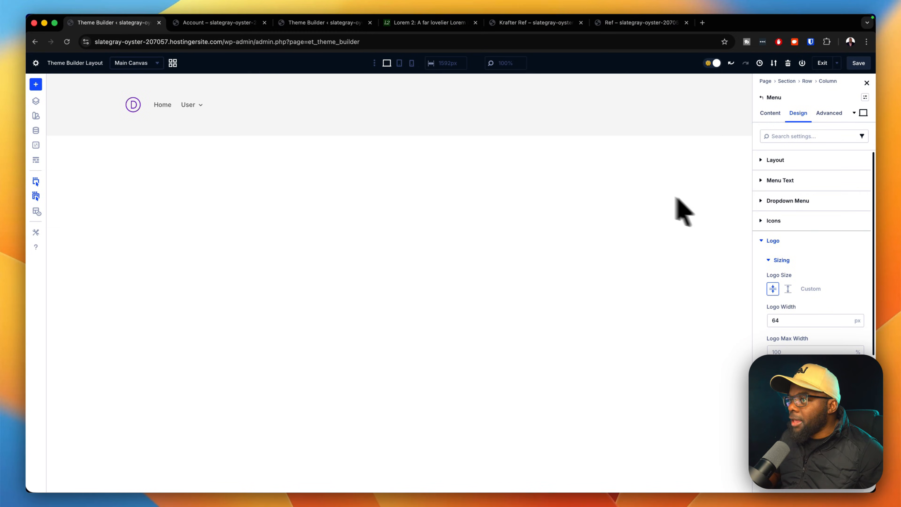
click(783, 235)
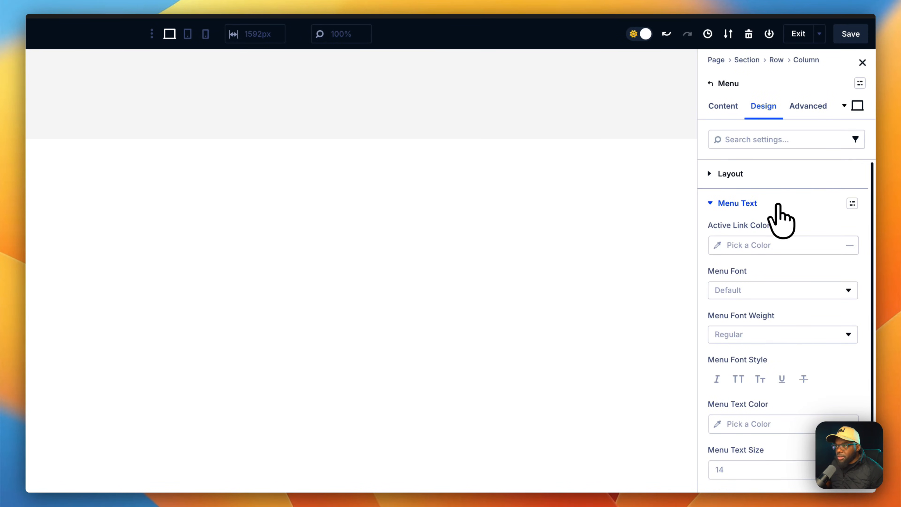
Right-align the menu text so Home and User sit at the far right.
scroll(774, 265, down, 3)
click(767, 434)
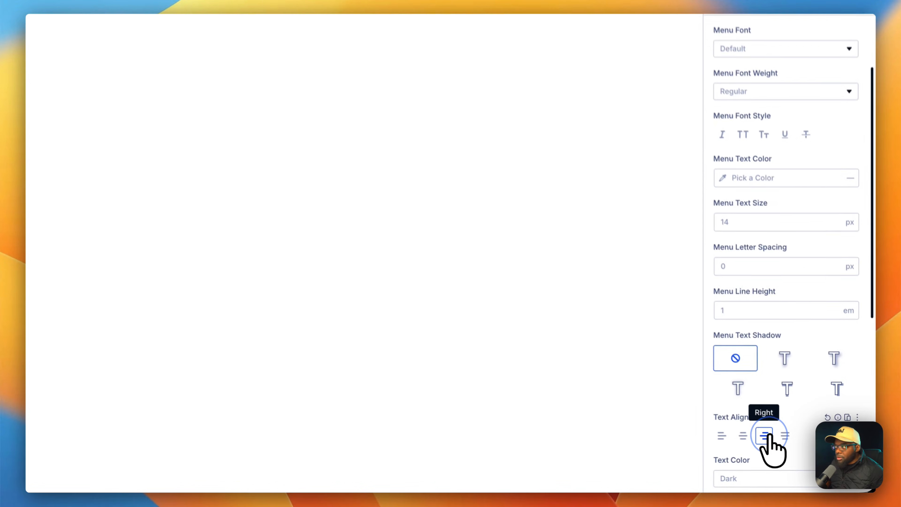
mouse_move(661, 111)
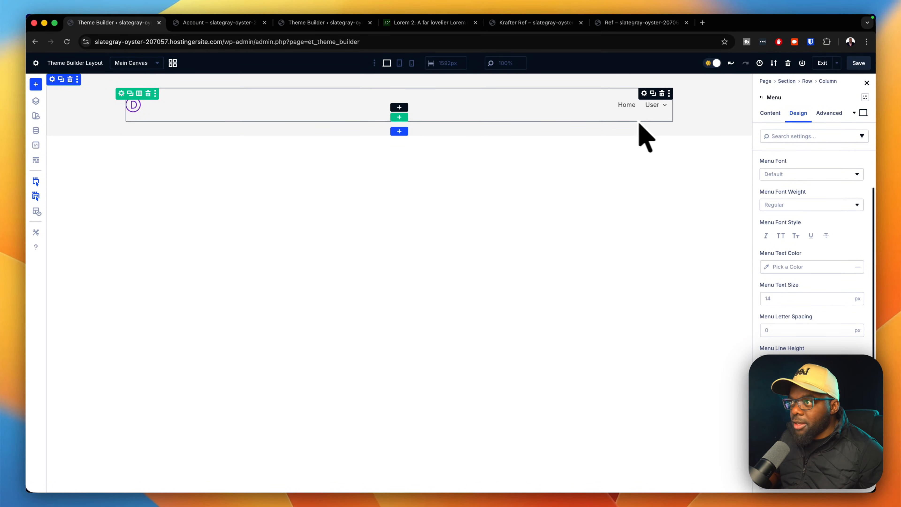
Save the header layout and Theme Builder changes, then check the new header on Account.
click(862, 64)
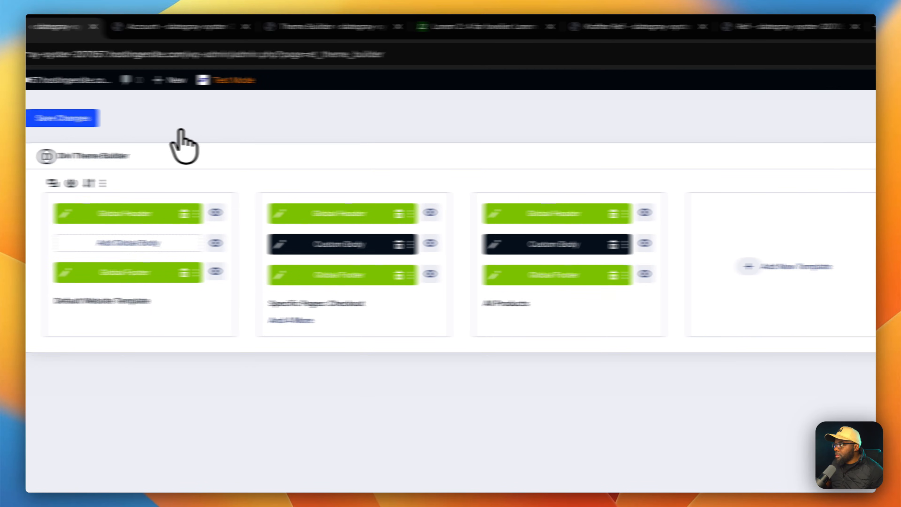
click(83, 121)
click(284, 29)
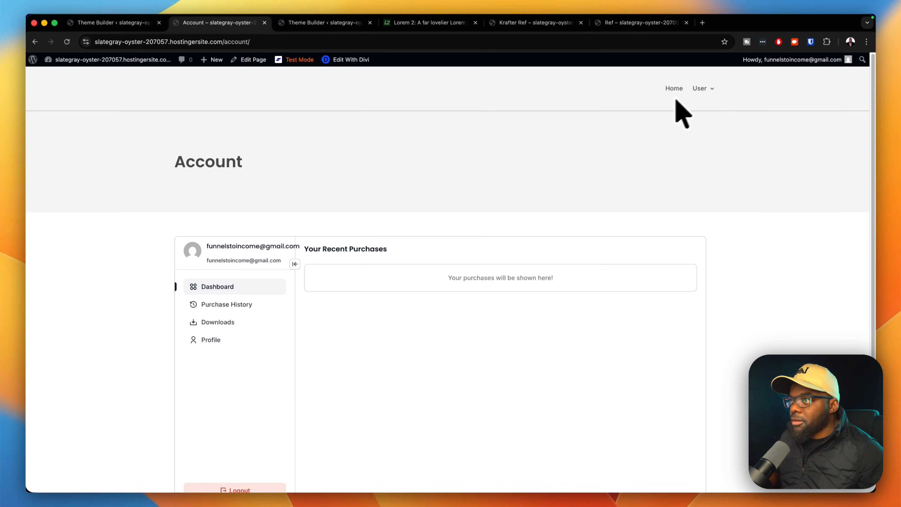
mouse_move(705, 91)
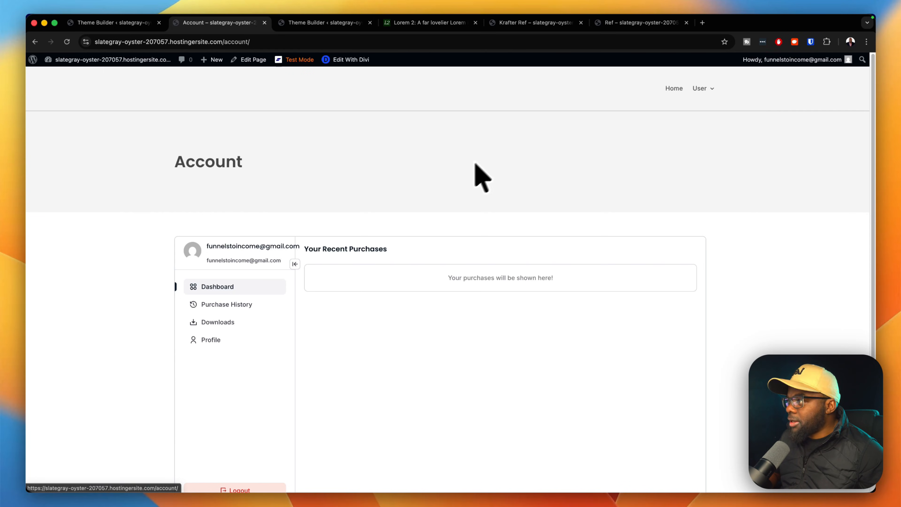
scroll(721, 321, down, 4)
scroll(738, 341, up, 4)
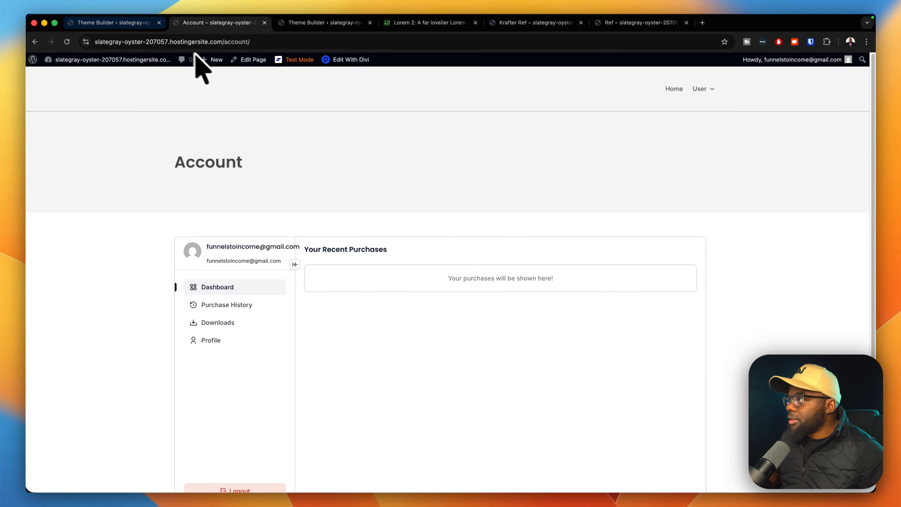
Reopen the global header for editing, then scroll the Account page to review the header.
click(142, 23)
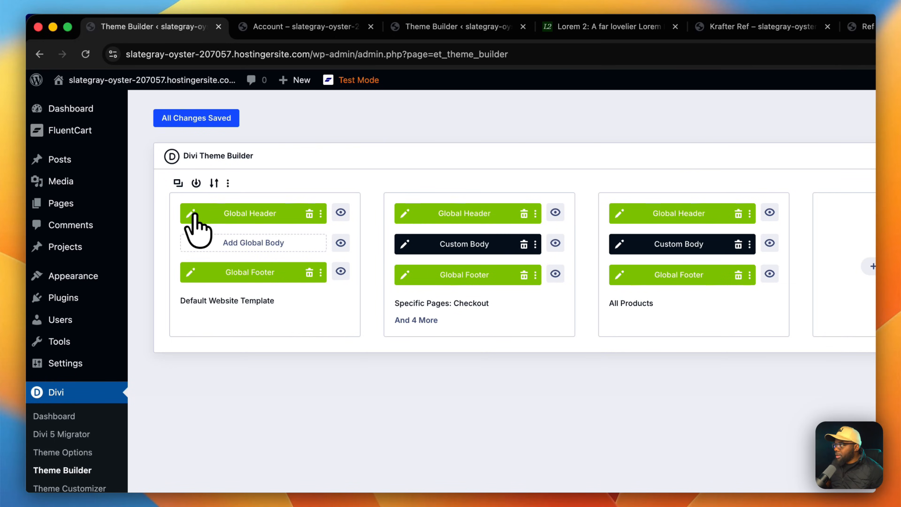
click(191, 213)
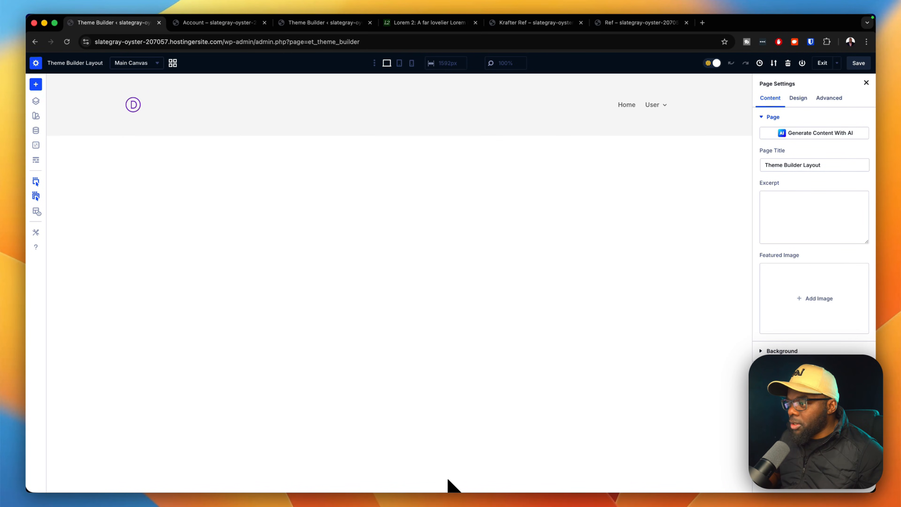
key(ctrl+Tab)
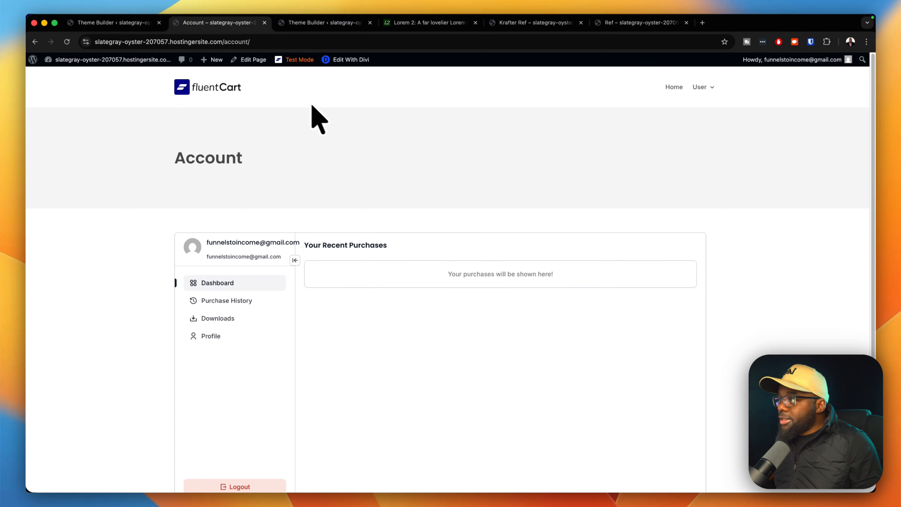
scroll(658, 201, down, 4)
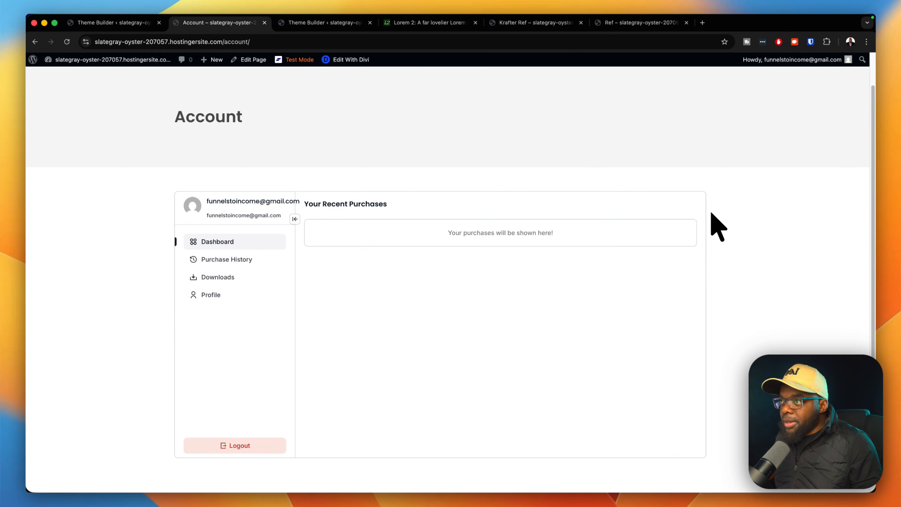
scroll(724, 227, up, 4)
scroll(724, 226, down, 2)
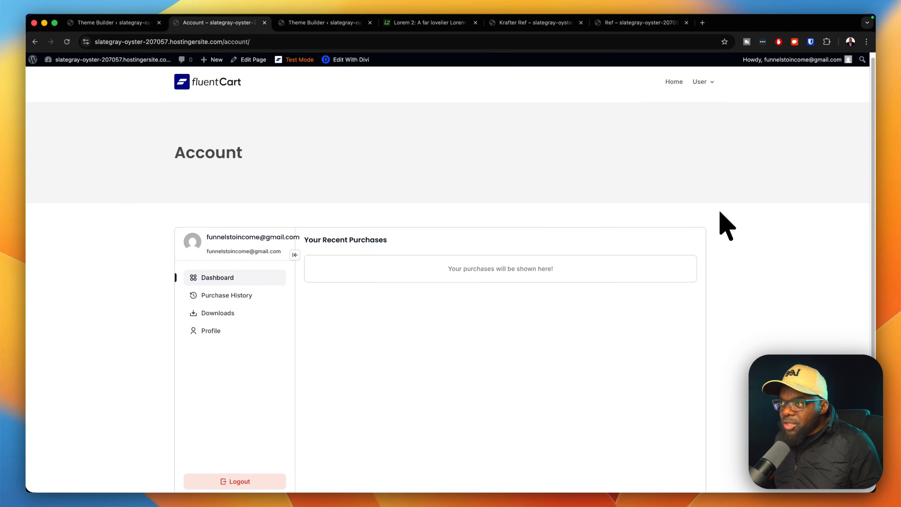
scroll(724, 224, down, 2)
scroll(724, 224, up, 5)
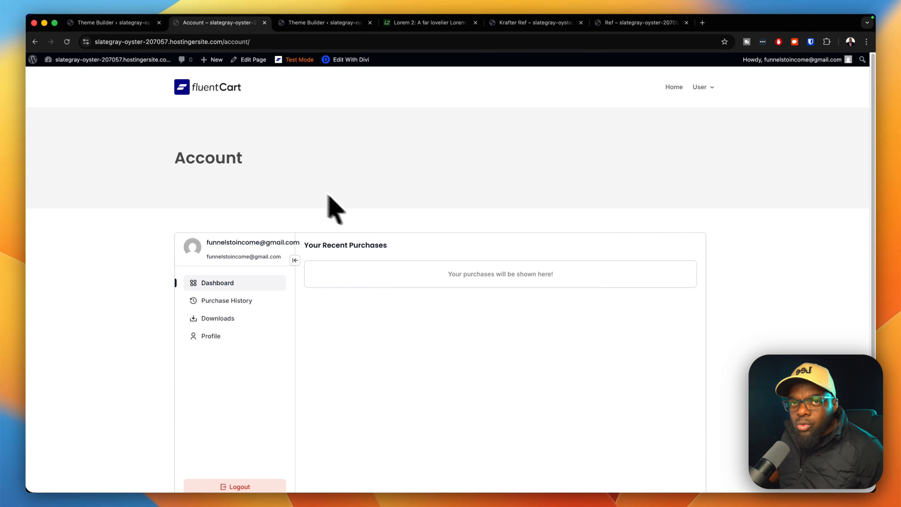
Go back to the Theme Builder templates and reopen the default template's Global Header.
click(96, 23)
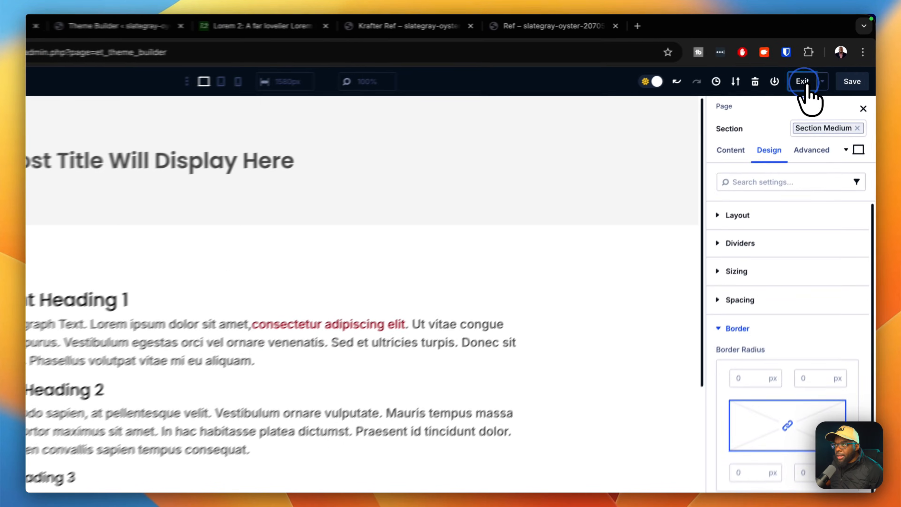
click(825, 64)
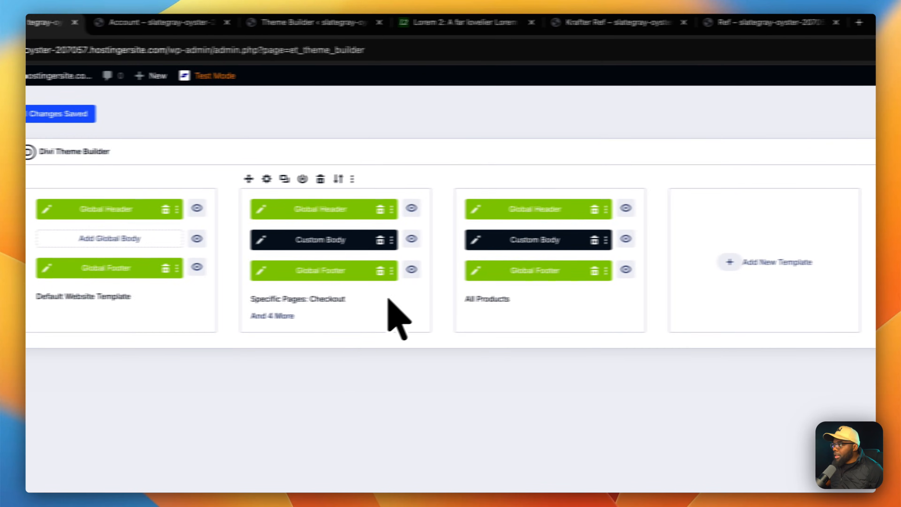
click(46, 209)
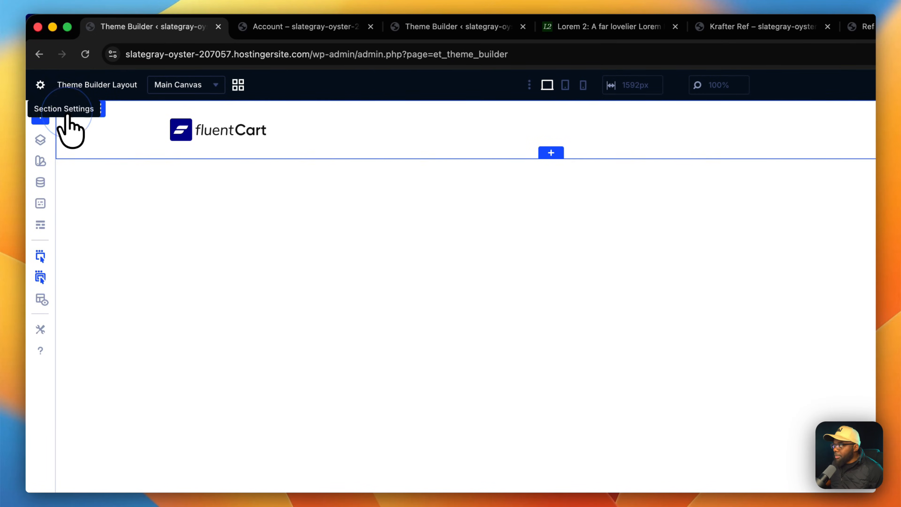
Set the header section's Scroll Effects Sticky Position to Stick to Top and save all changes.
click(68, 117)
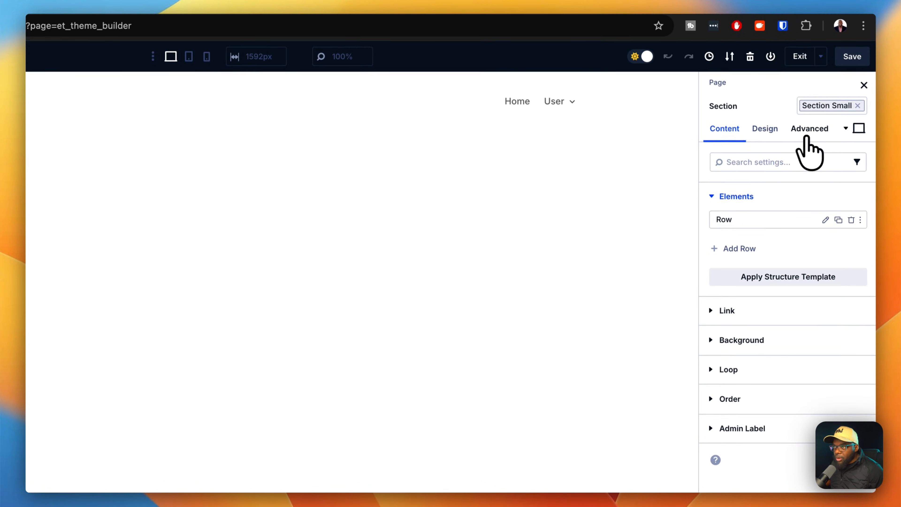
click(811, 133)
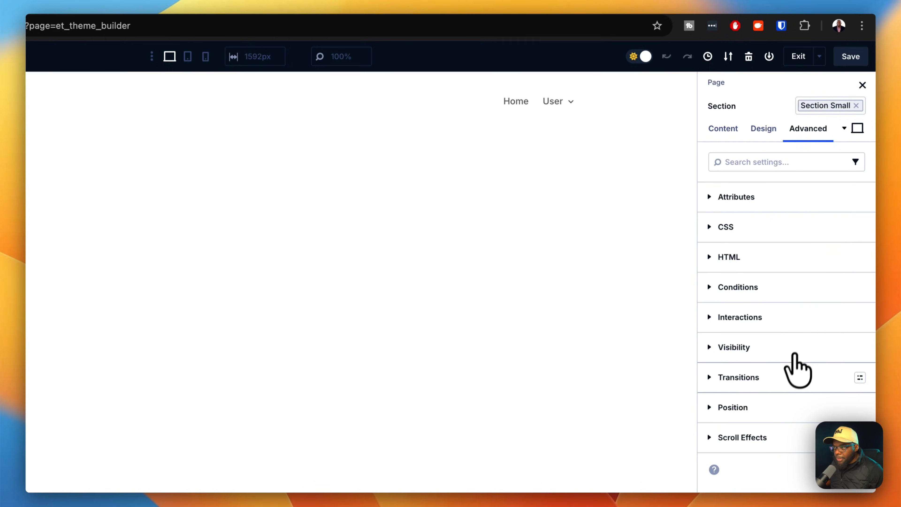
click(777, 439)
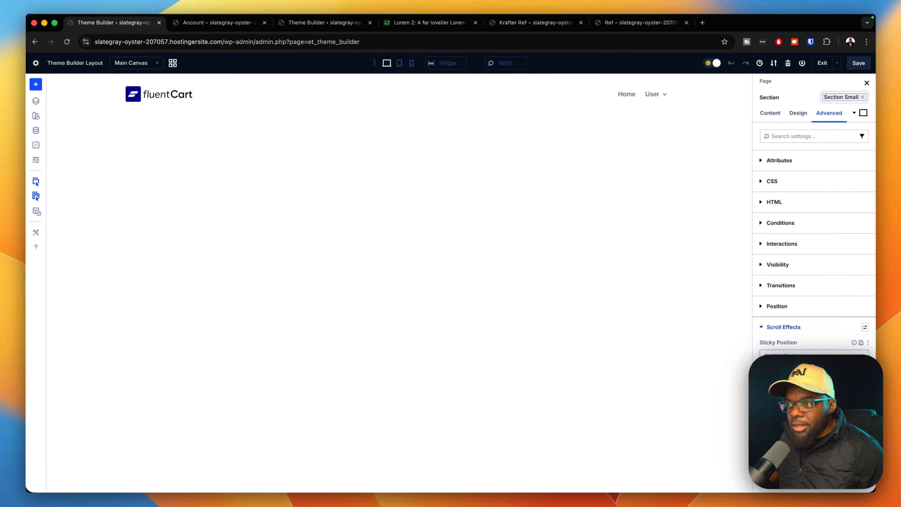
click(808, 356)
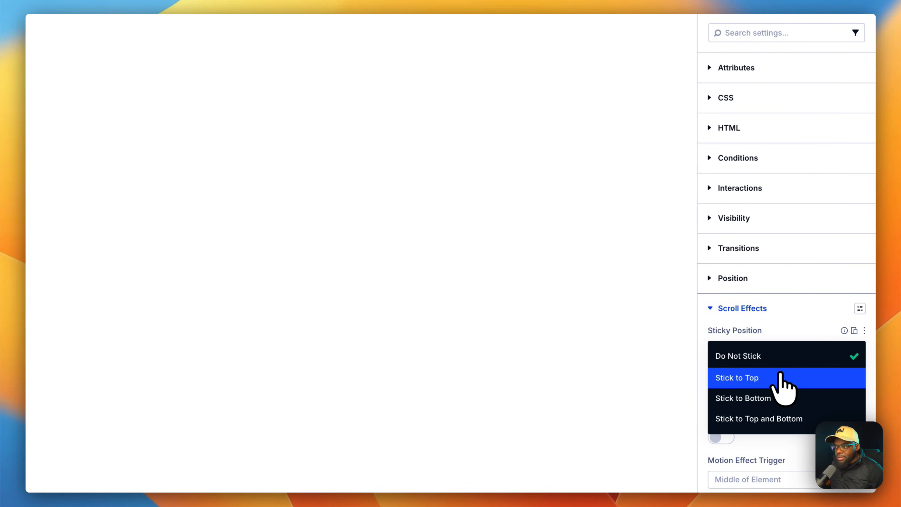
click(783, 379)
click(855, 84)
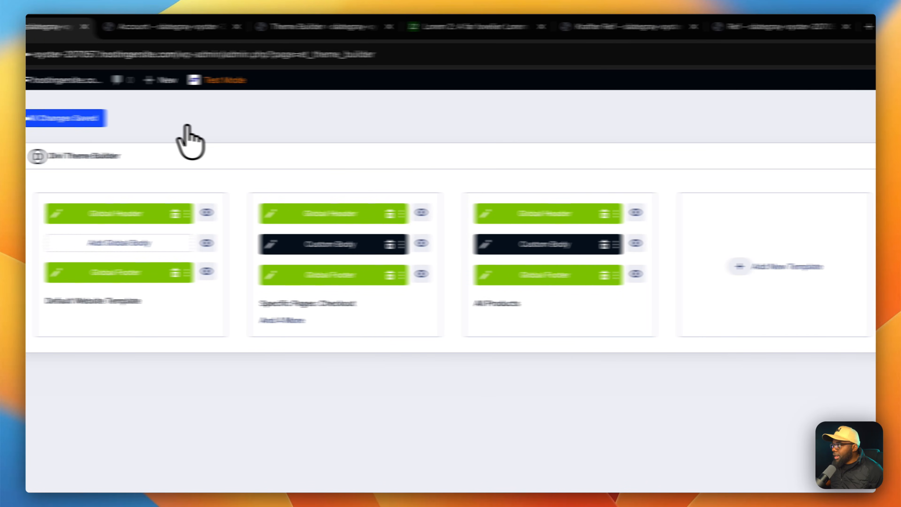
click(89, 118)
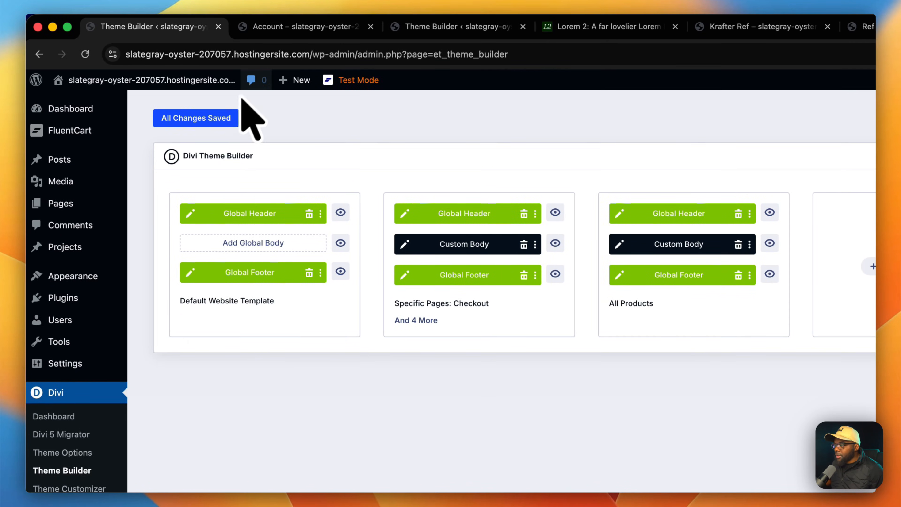
Switch to the customer account page and reload it.
click(305, 27)
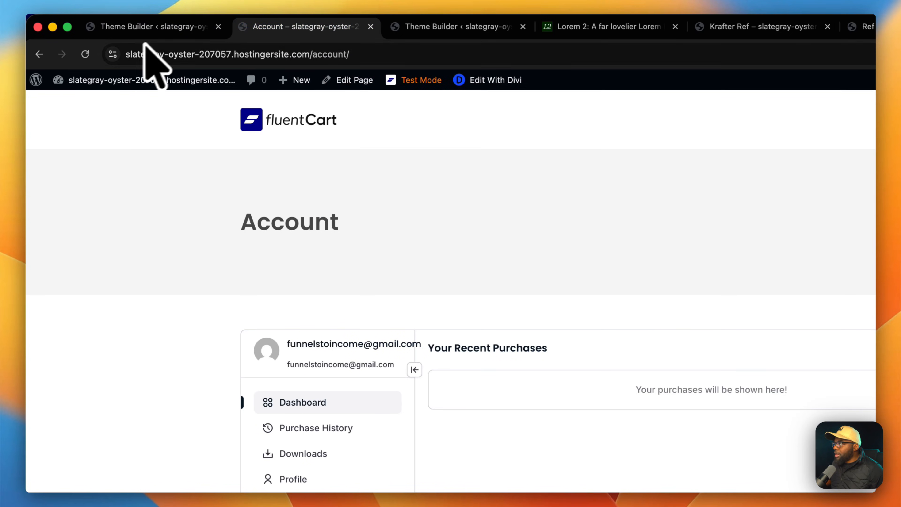
click(86, 54)
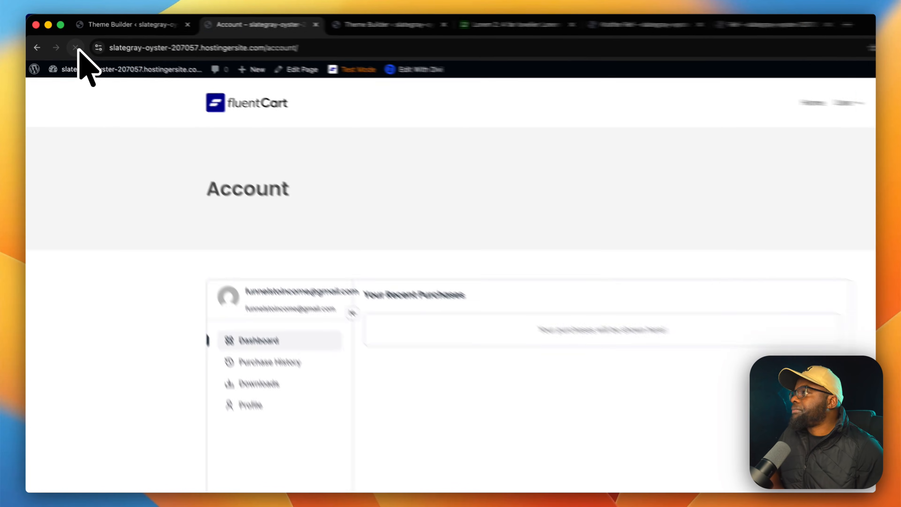
scroll(86, 262, down, 4)
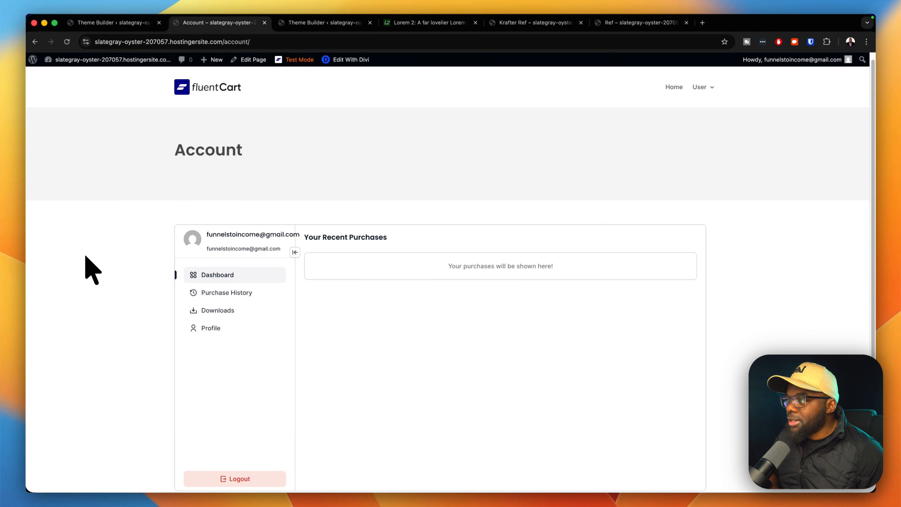
scroll(91, 270, up, 4)
Browse the homepage down to the FAQs and expand the 'Quisque a lectus' answer.
click(674, 88)
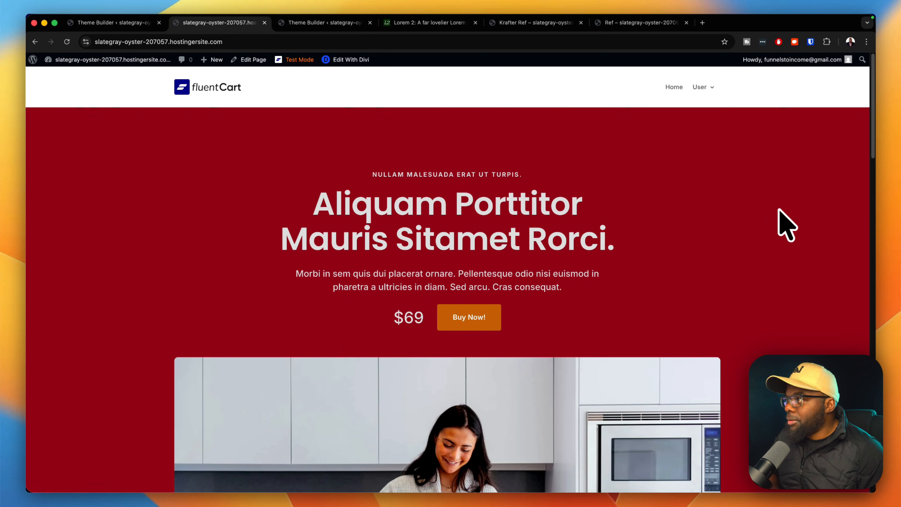
scroll(778, 209, down, 10)
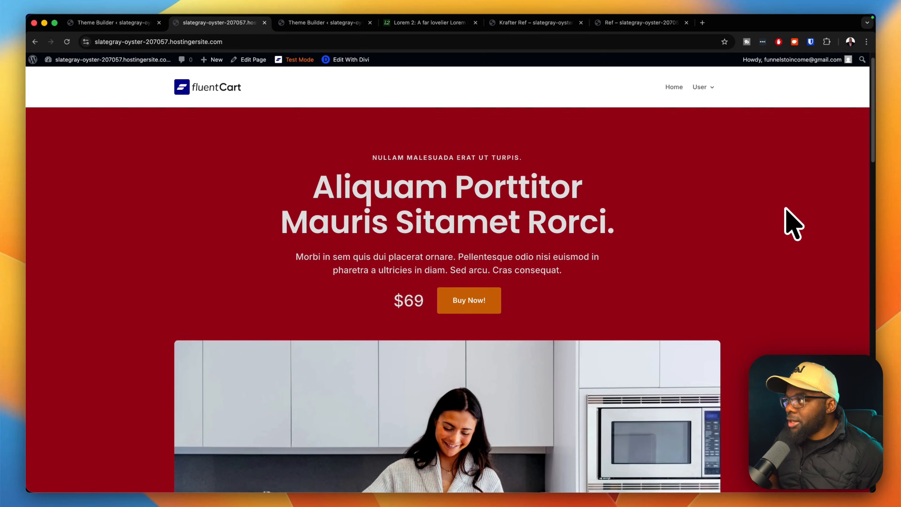
scroll(786, 209, down, 12)
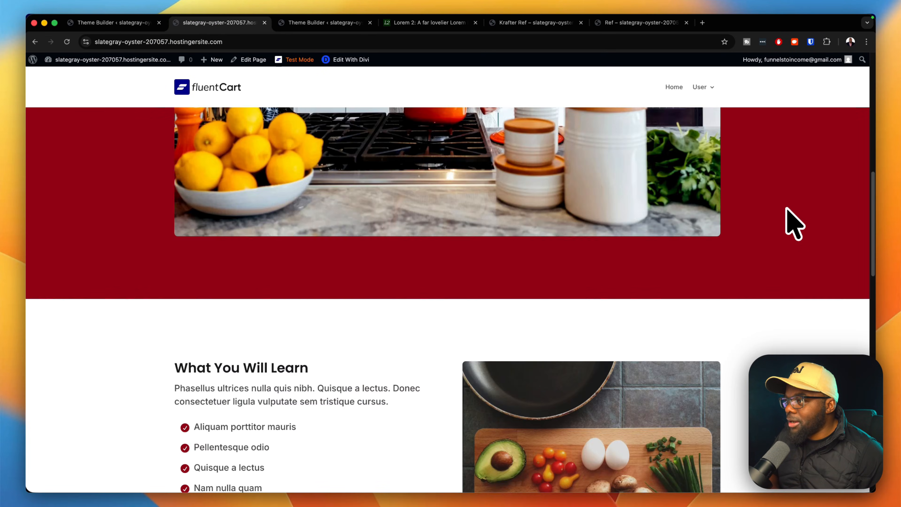
scroll(789, 212, down, 7)
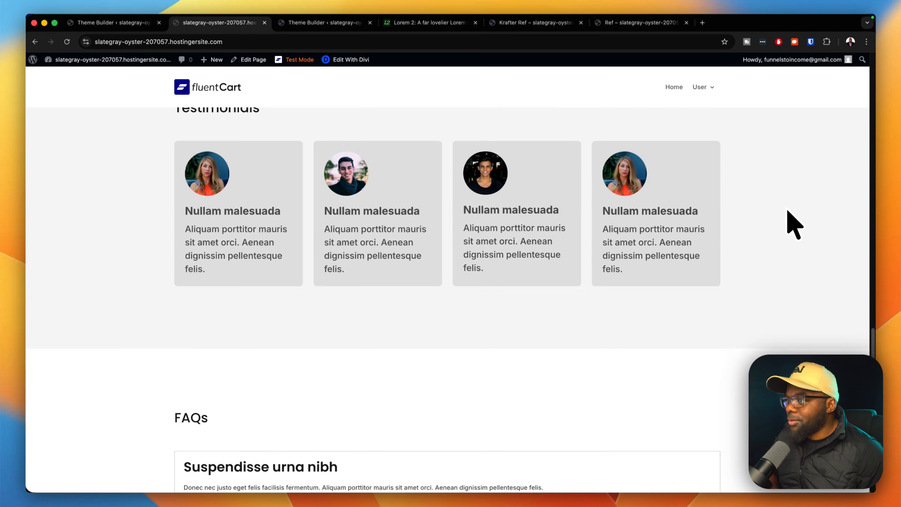
scroll(788, 212, down, 4)
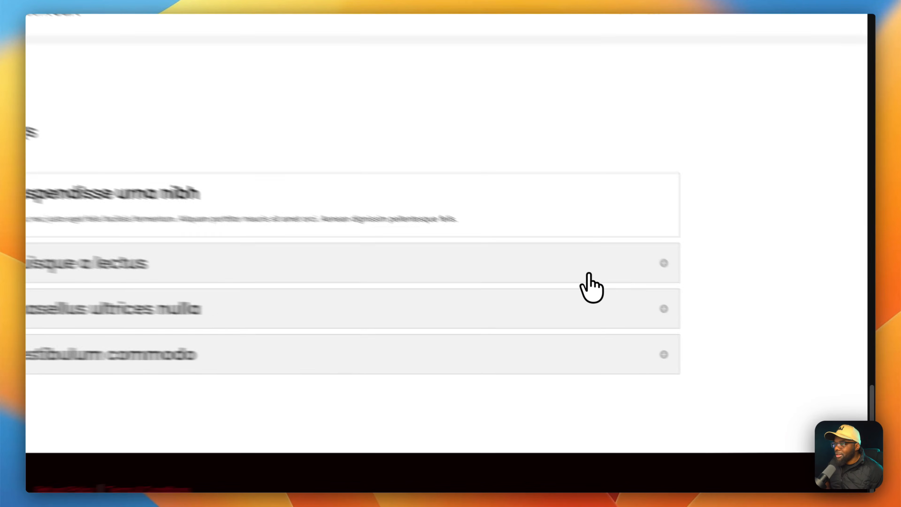
click(654, 291)
scroll(797, 298, up, 20)
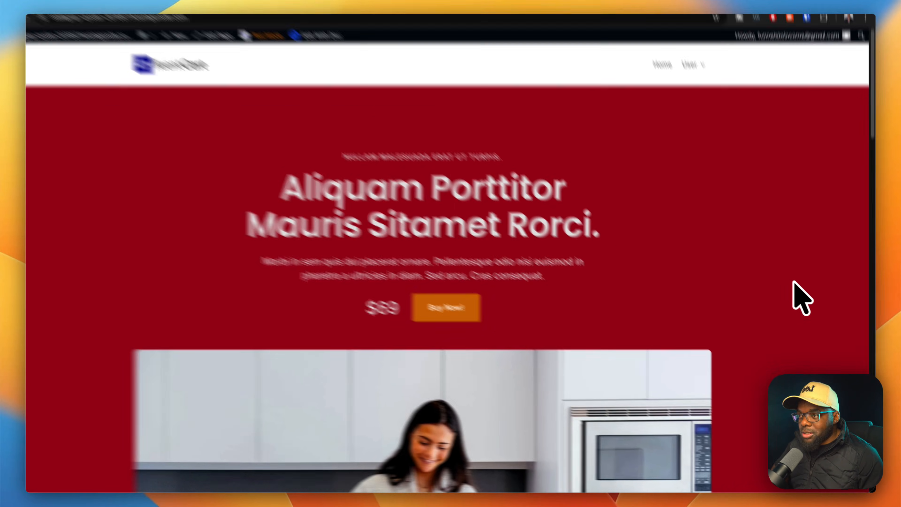
right_click(803, 281)
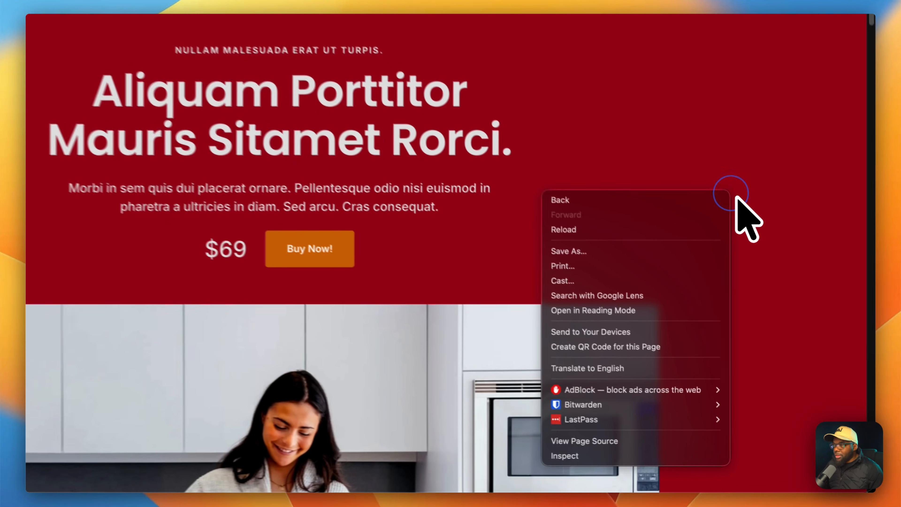
click(617, 455)
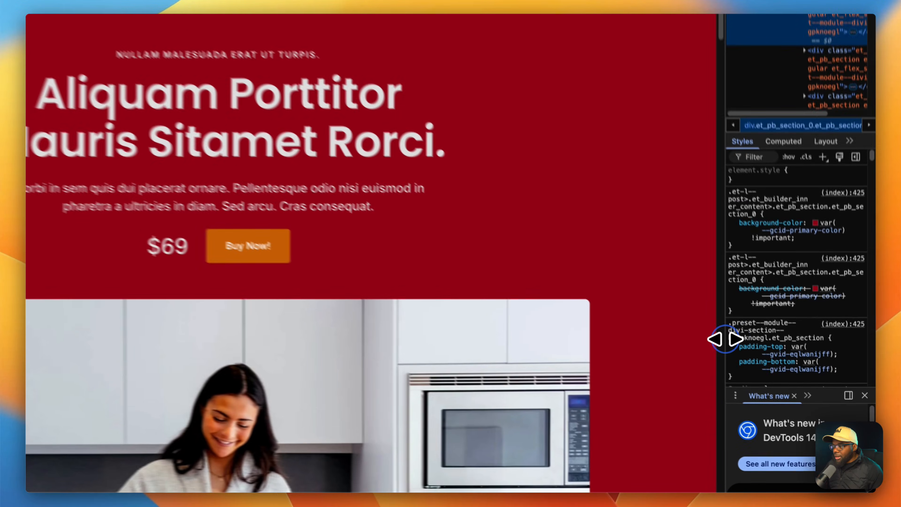
drag(765, 379, 266, 363)
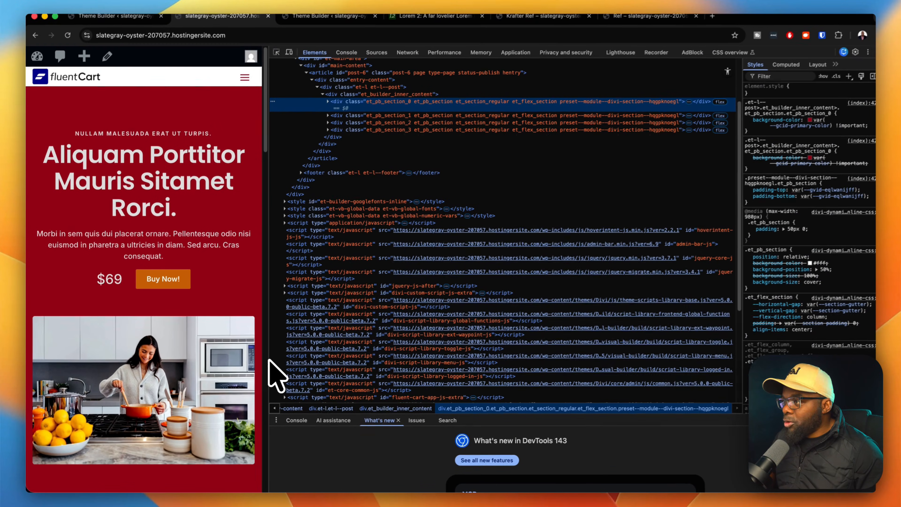
scroll(231, 305, down, 5)
scroll(230, 305, down, 5)
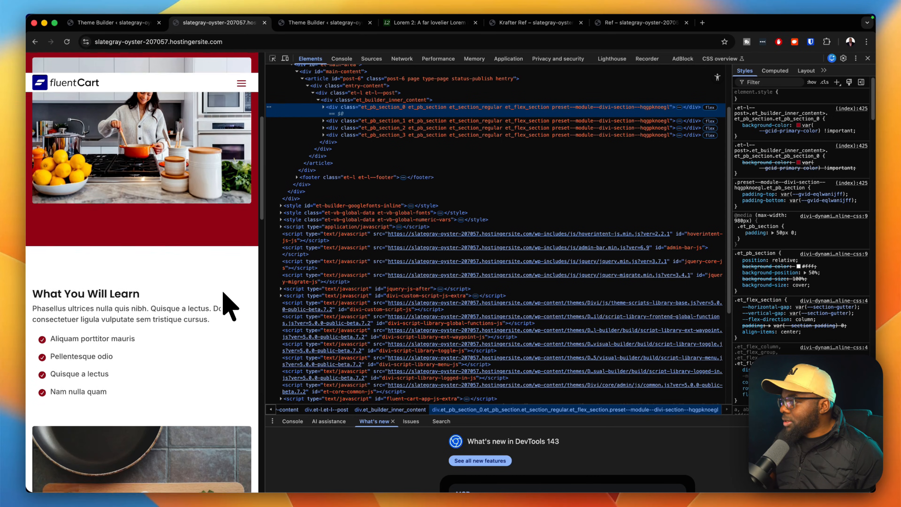
scroll(171, 313, down, 6)
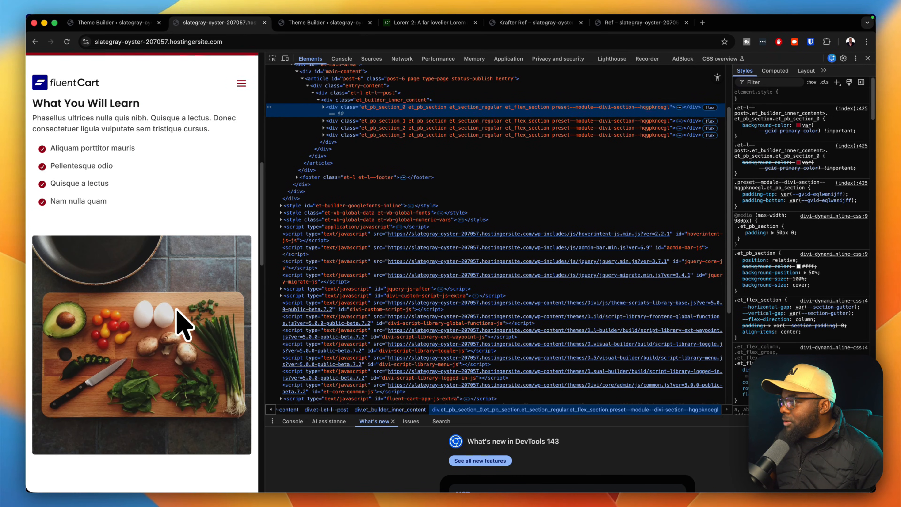
scroll(201, 298, down, 10)
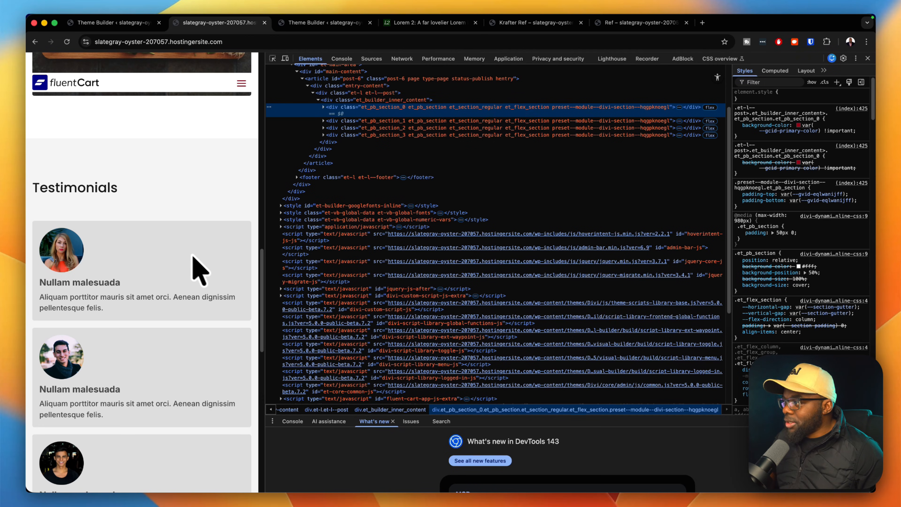
scroll(181, 263, down, 10)
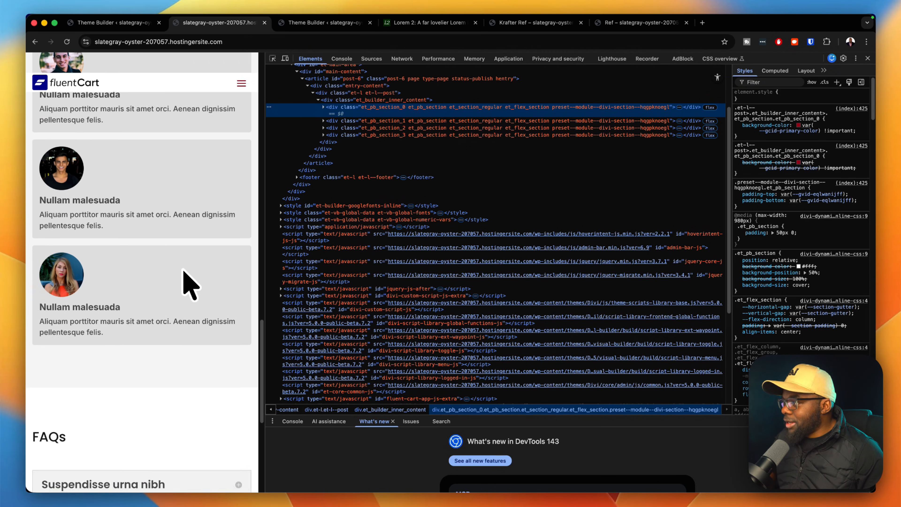
scroll(190, 284, down, 4)
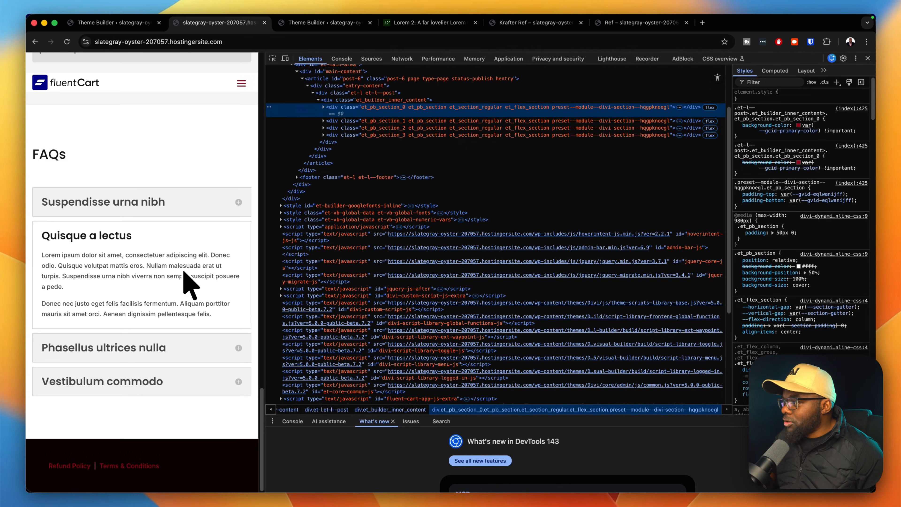
scroll(198, 279, up, 20)
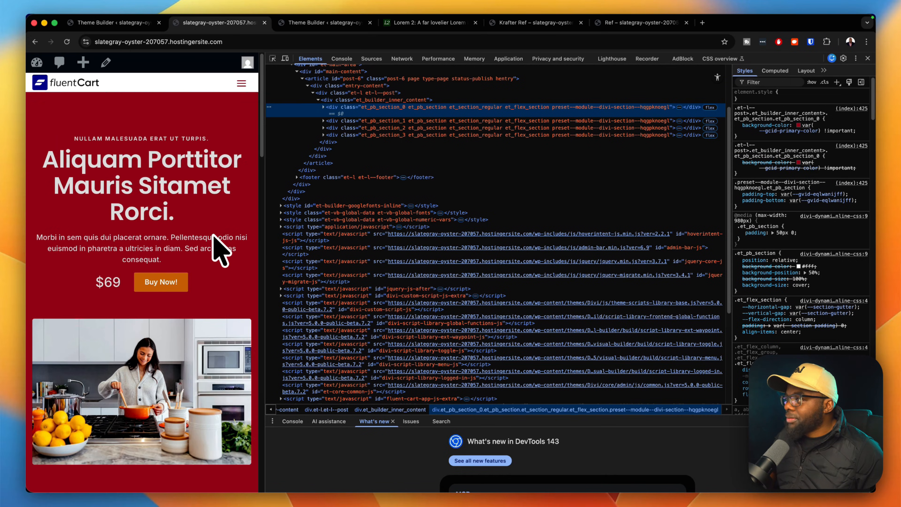
drag(263, 228, 869, 274)
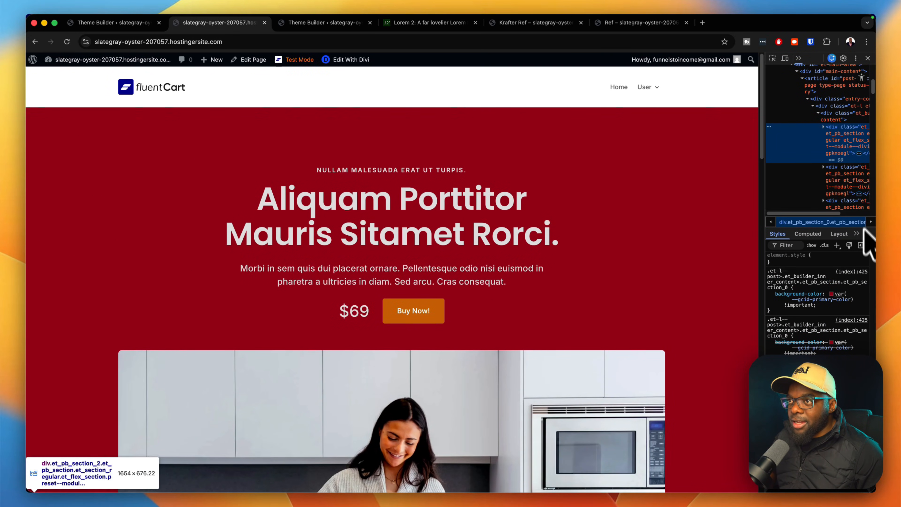
click(868, 58)
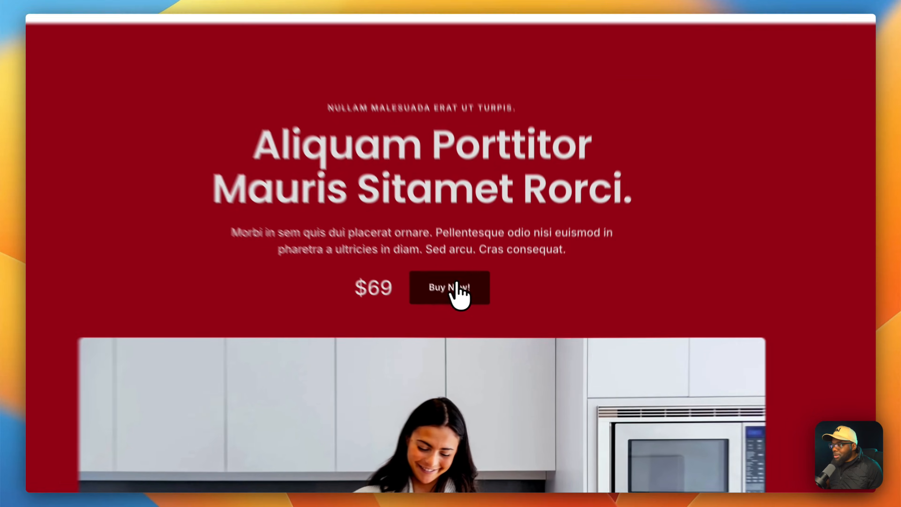
Buy the $69 Indian Cooking Formula course, place the order and view its details.
click(470, 317)
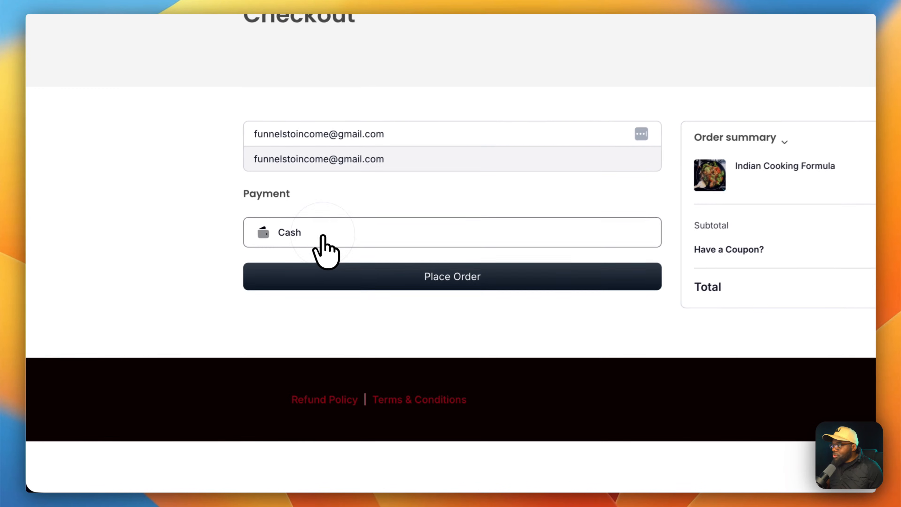
click(481, 276)
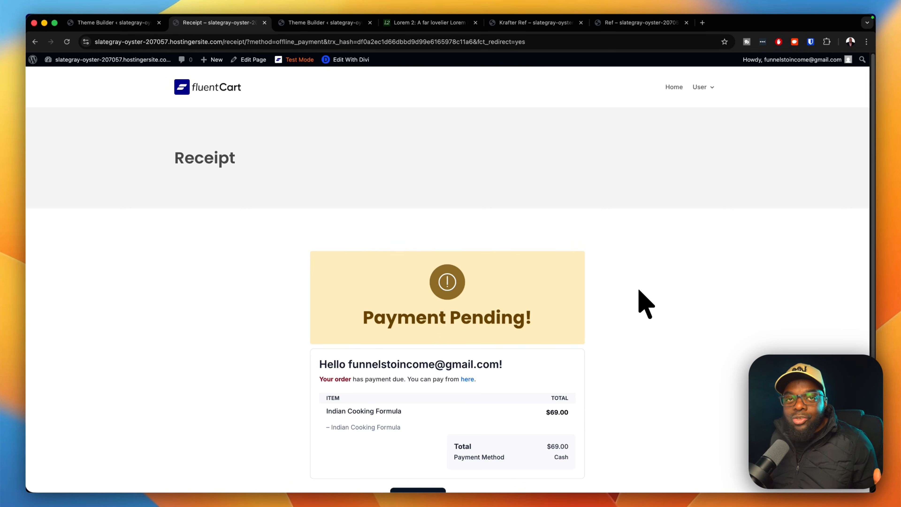
scroll(644, 306, down, 3)
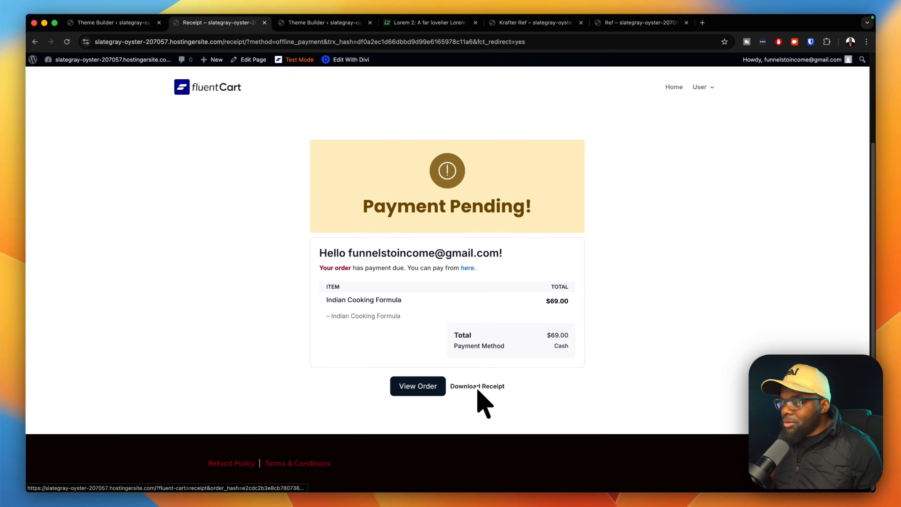
click(441, 387)
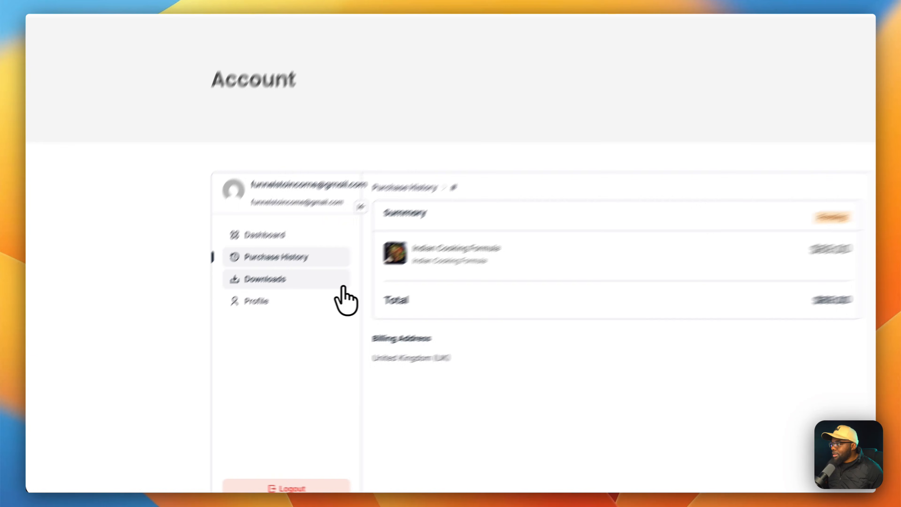
Check the account's Downloads and Profile pages, then return to the Dashboard's recent purchases.
click(248, 322)
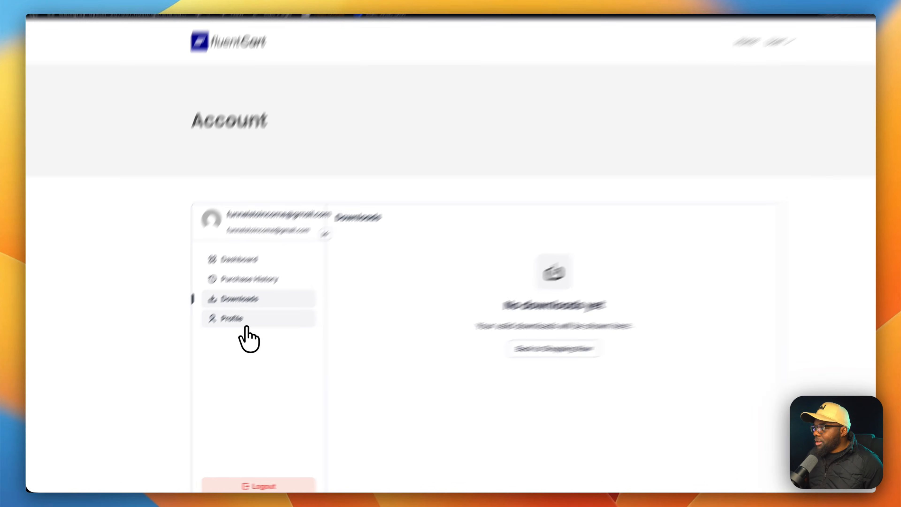
click(221, 338)
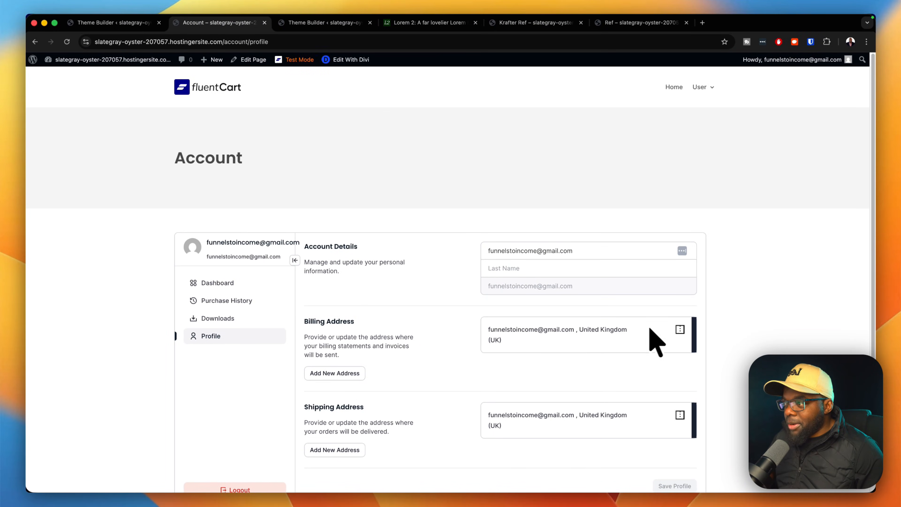
click(680, 416)
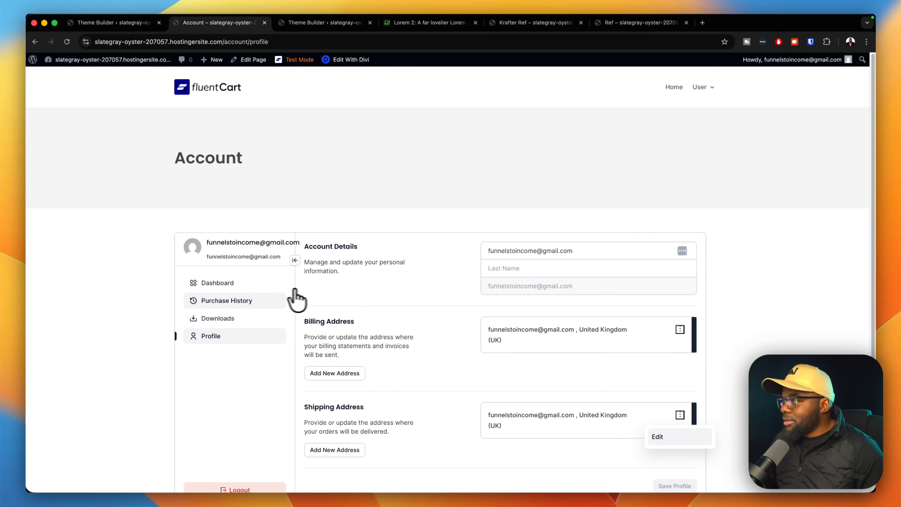
click(235, 289)
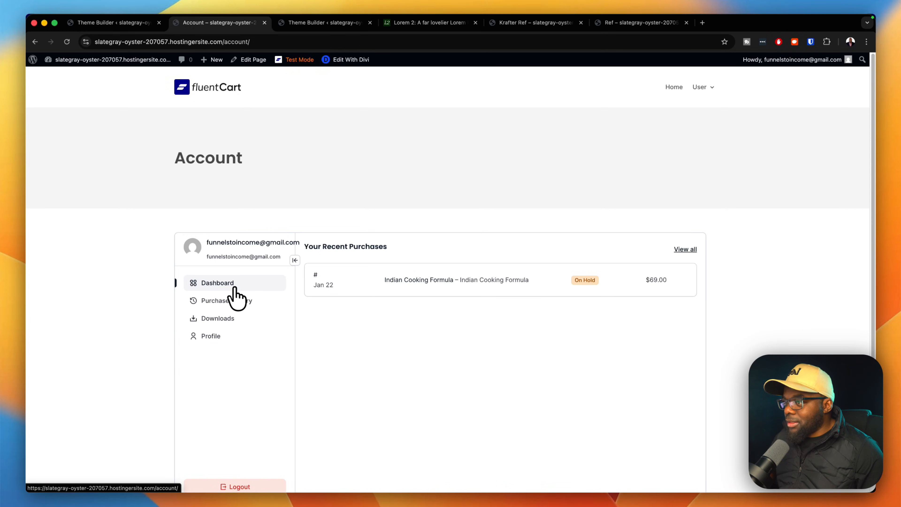